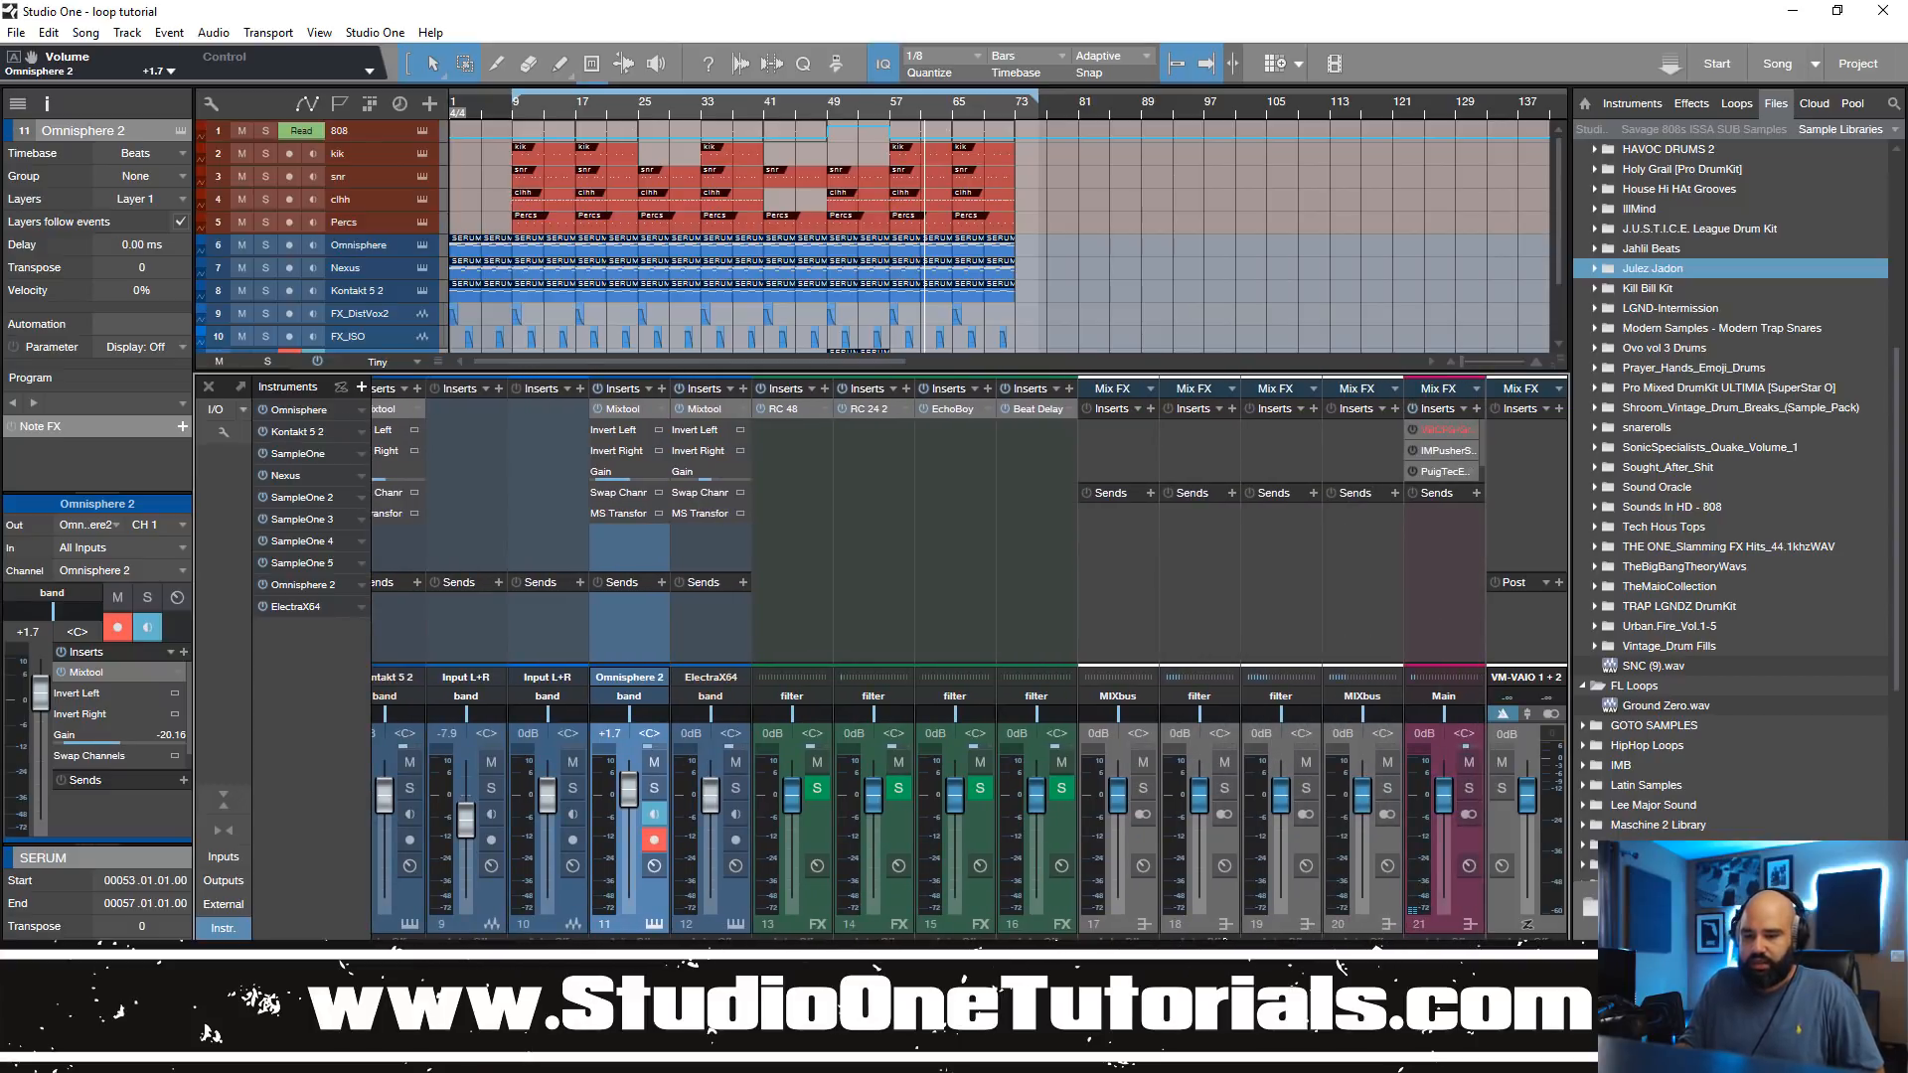
Step: Enlarge the arrangement area above the mixer so that all twelve tracks fit in the track list
drag(1381, 906, 1107, 888)
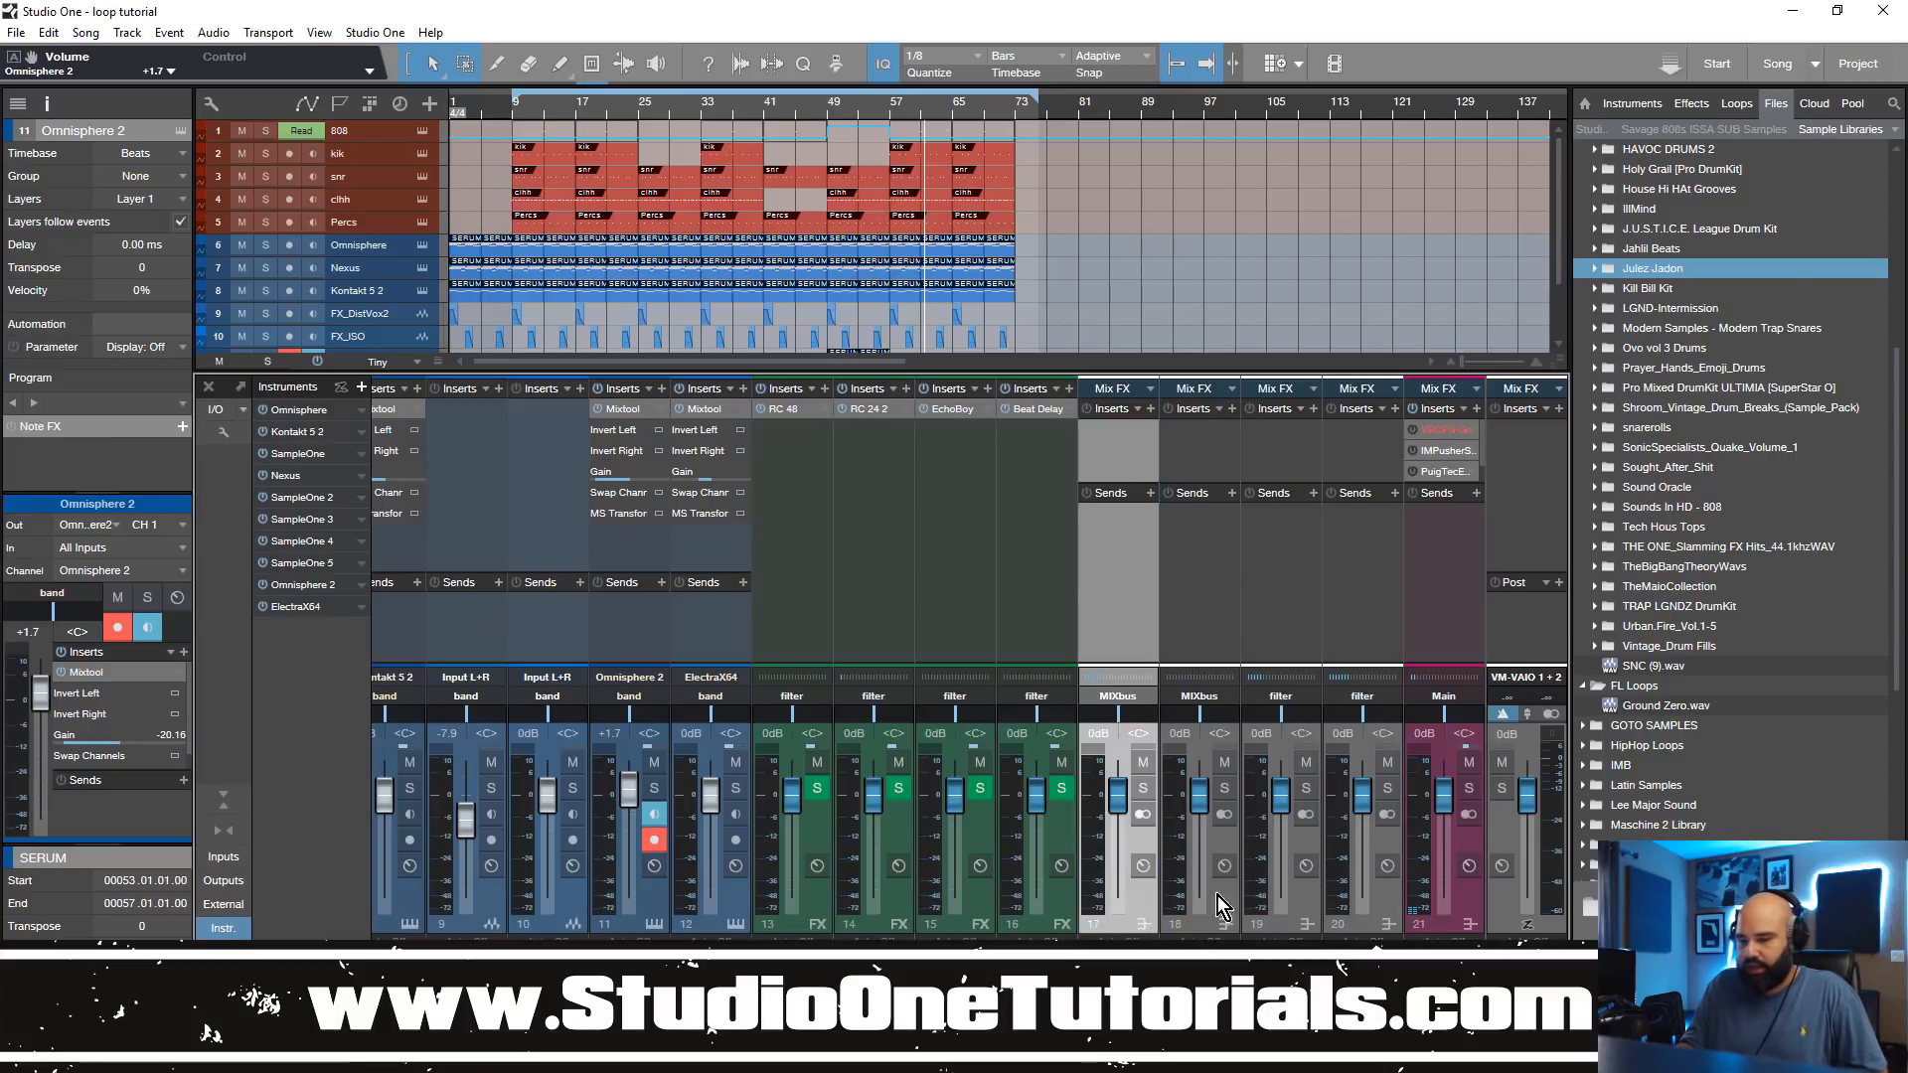
drag(1158, 974, 768, 969)
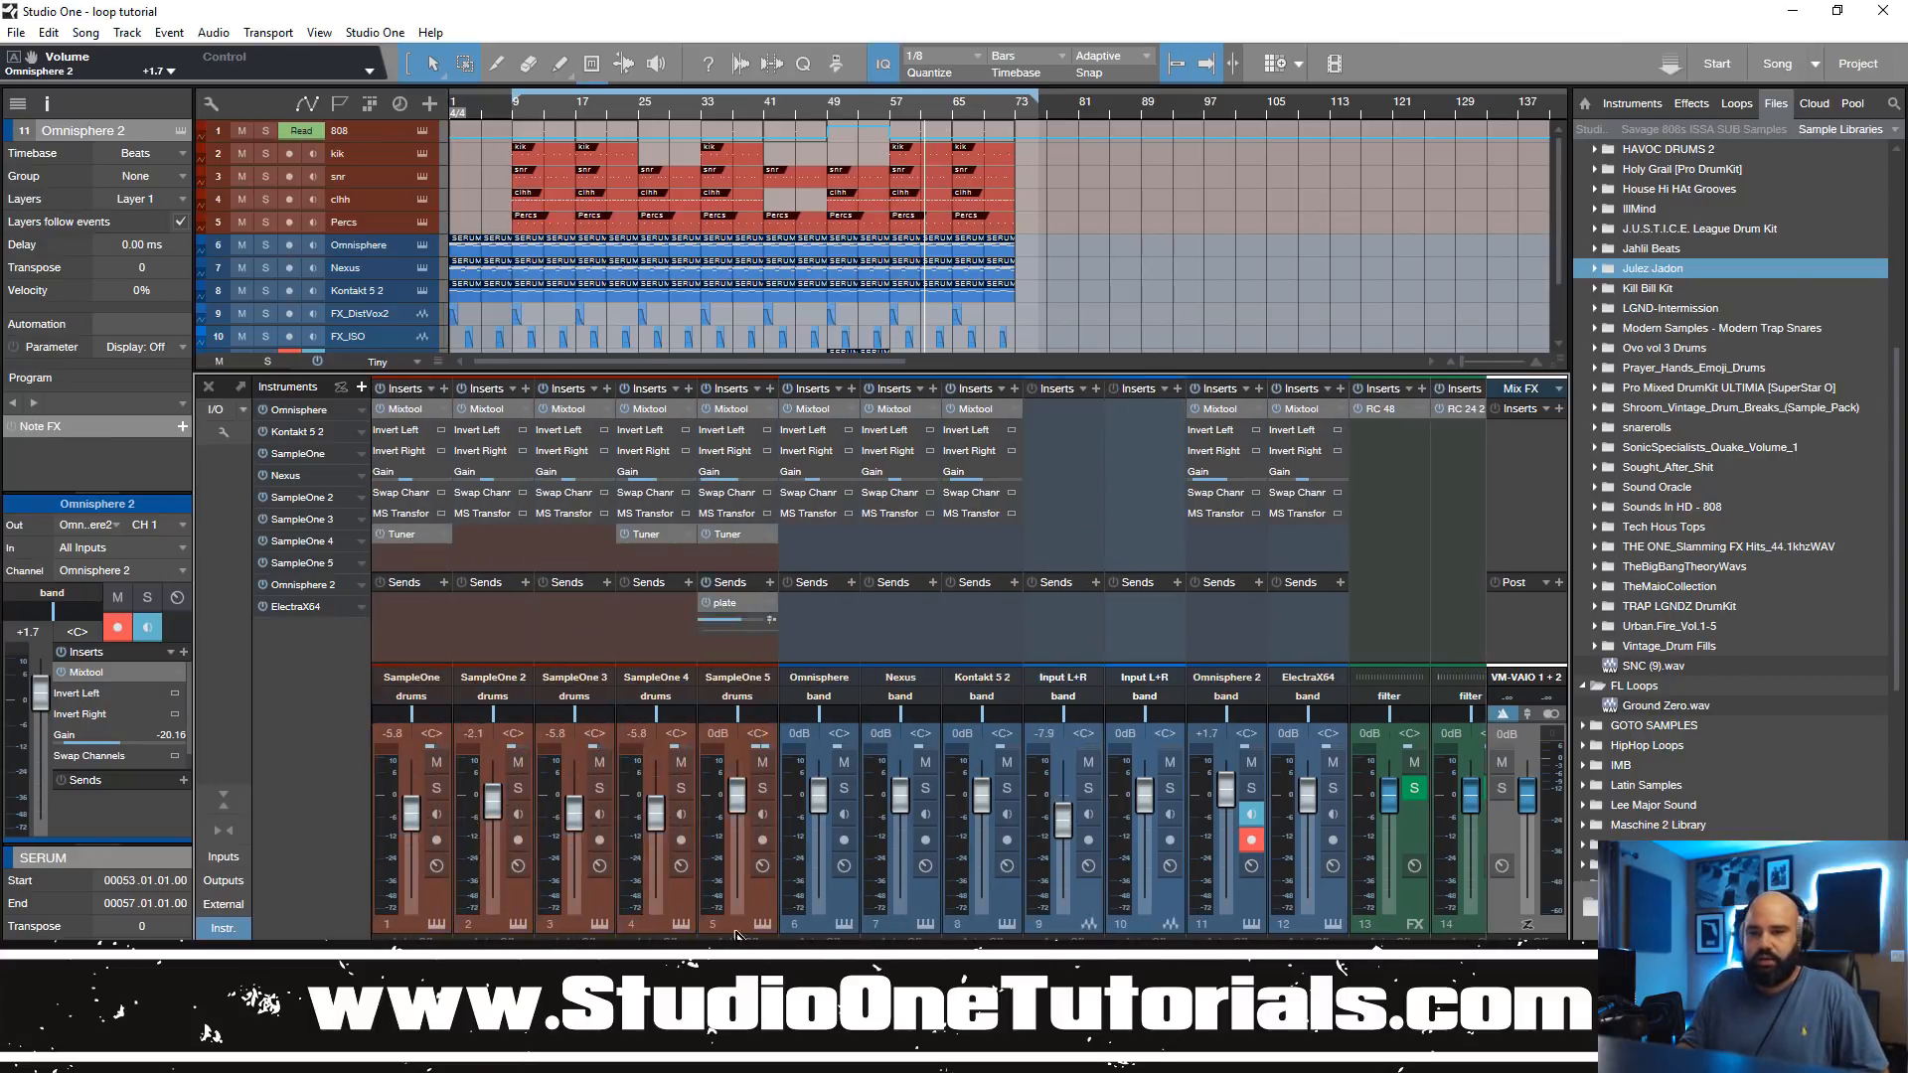
drag(899, 367, 879, 522)
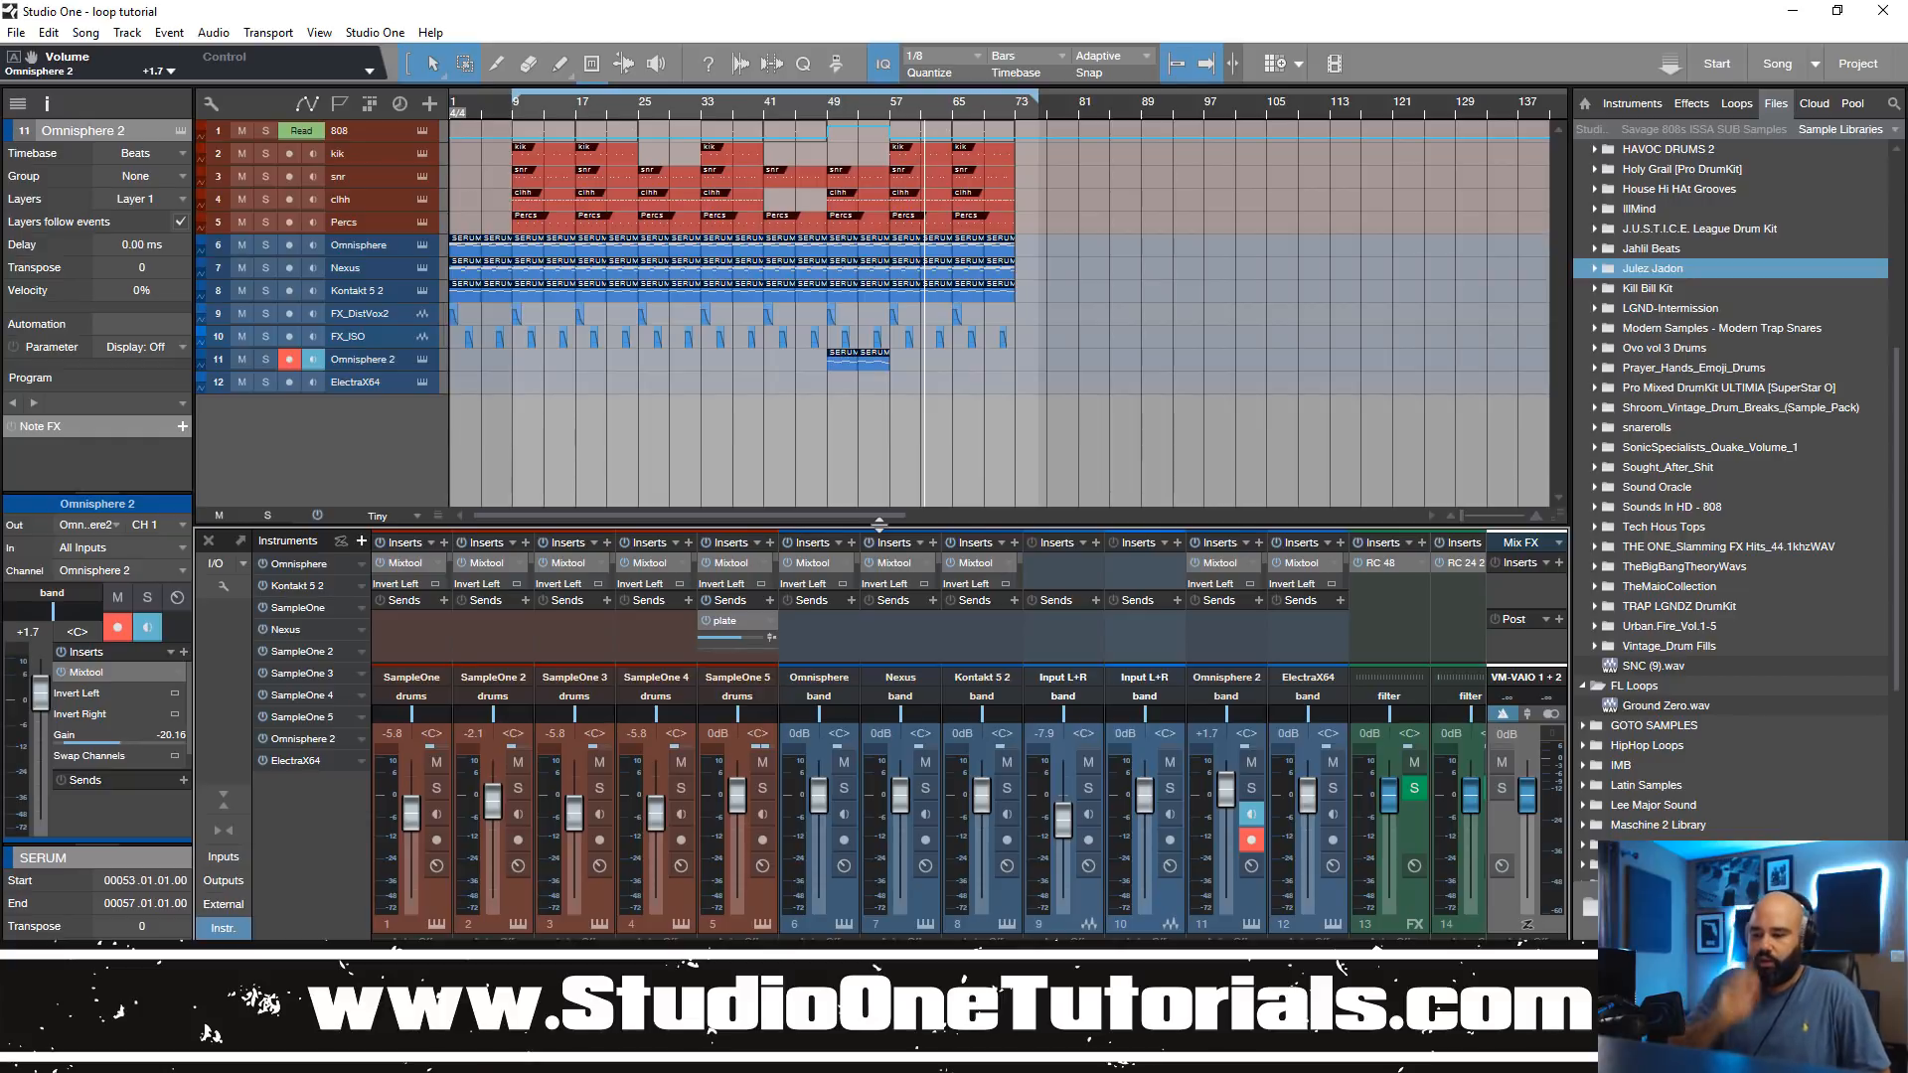
Step: Insert the PreSonus Pro EQ on the filter bus, mixer channel 17
scroll(929, 736, right, 7)
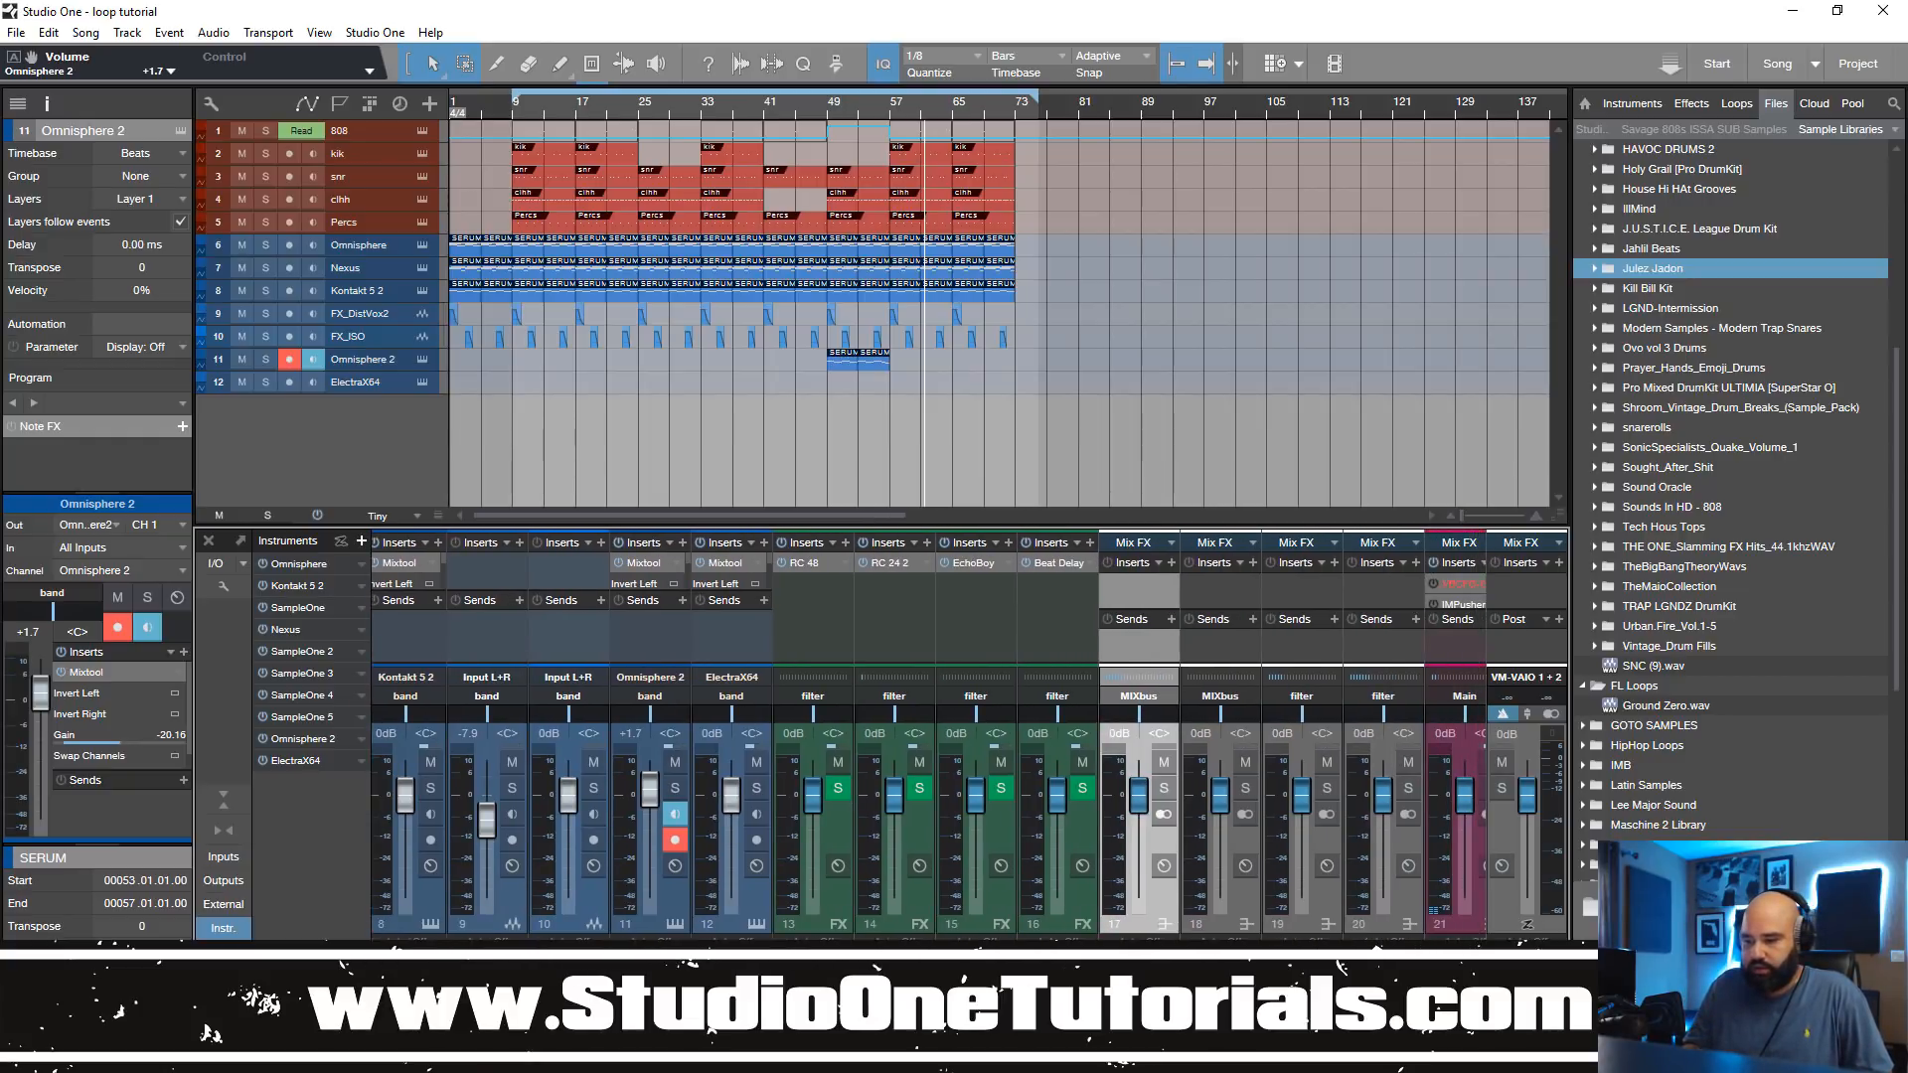
click(1163, 563)
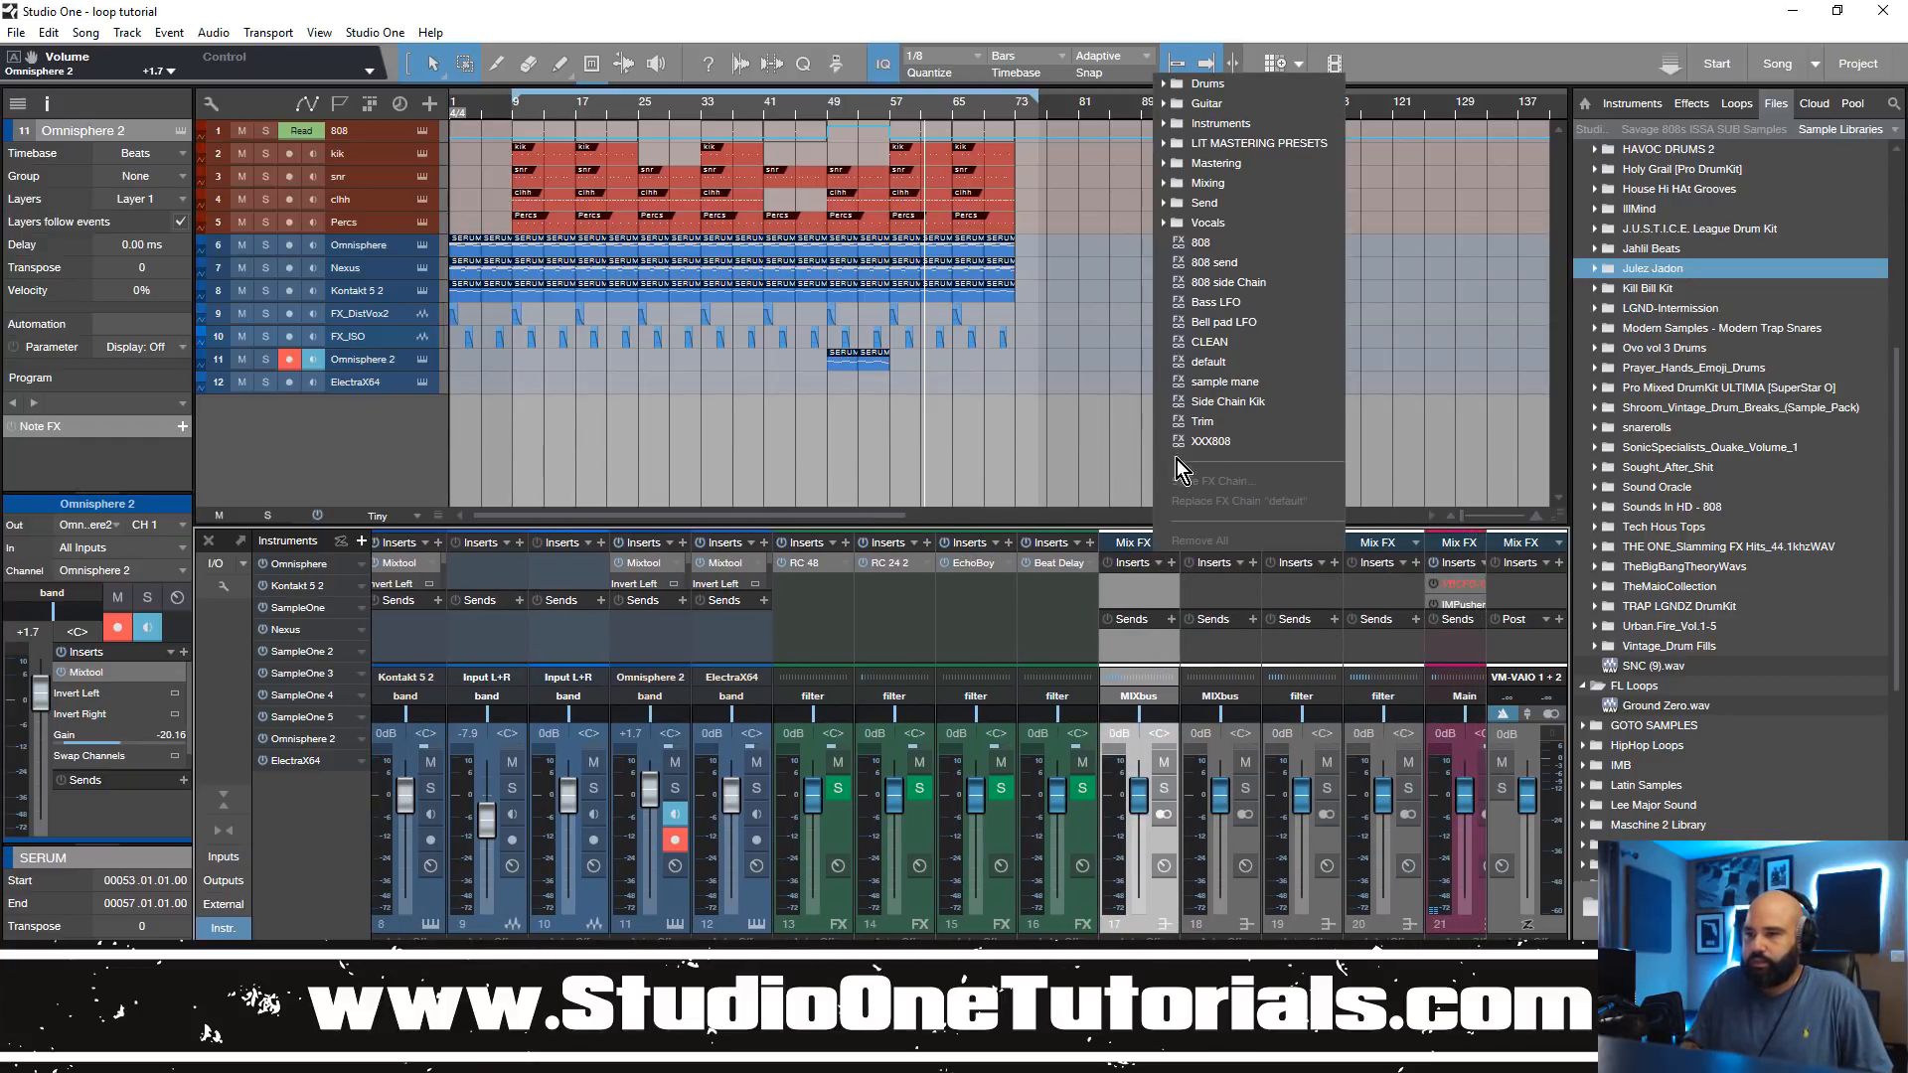
click(1130, 574)
click(1172, 563)
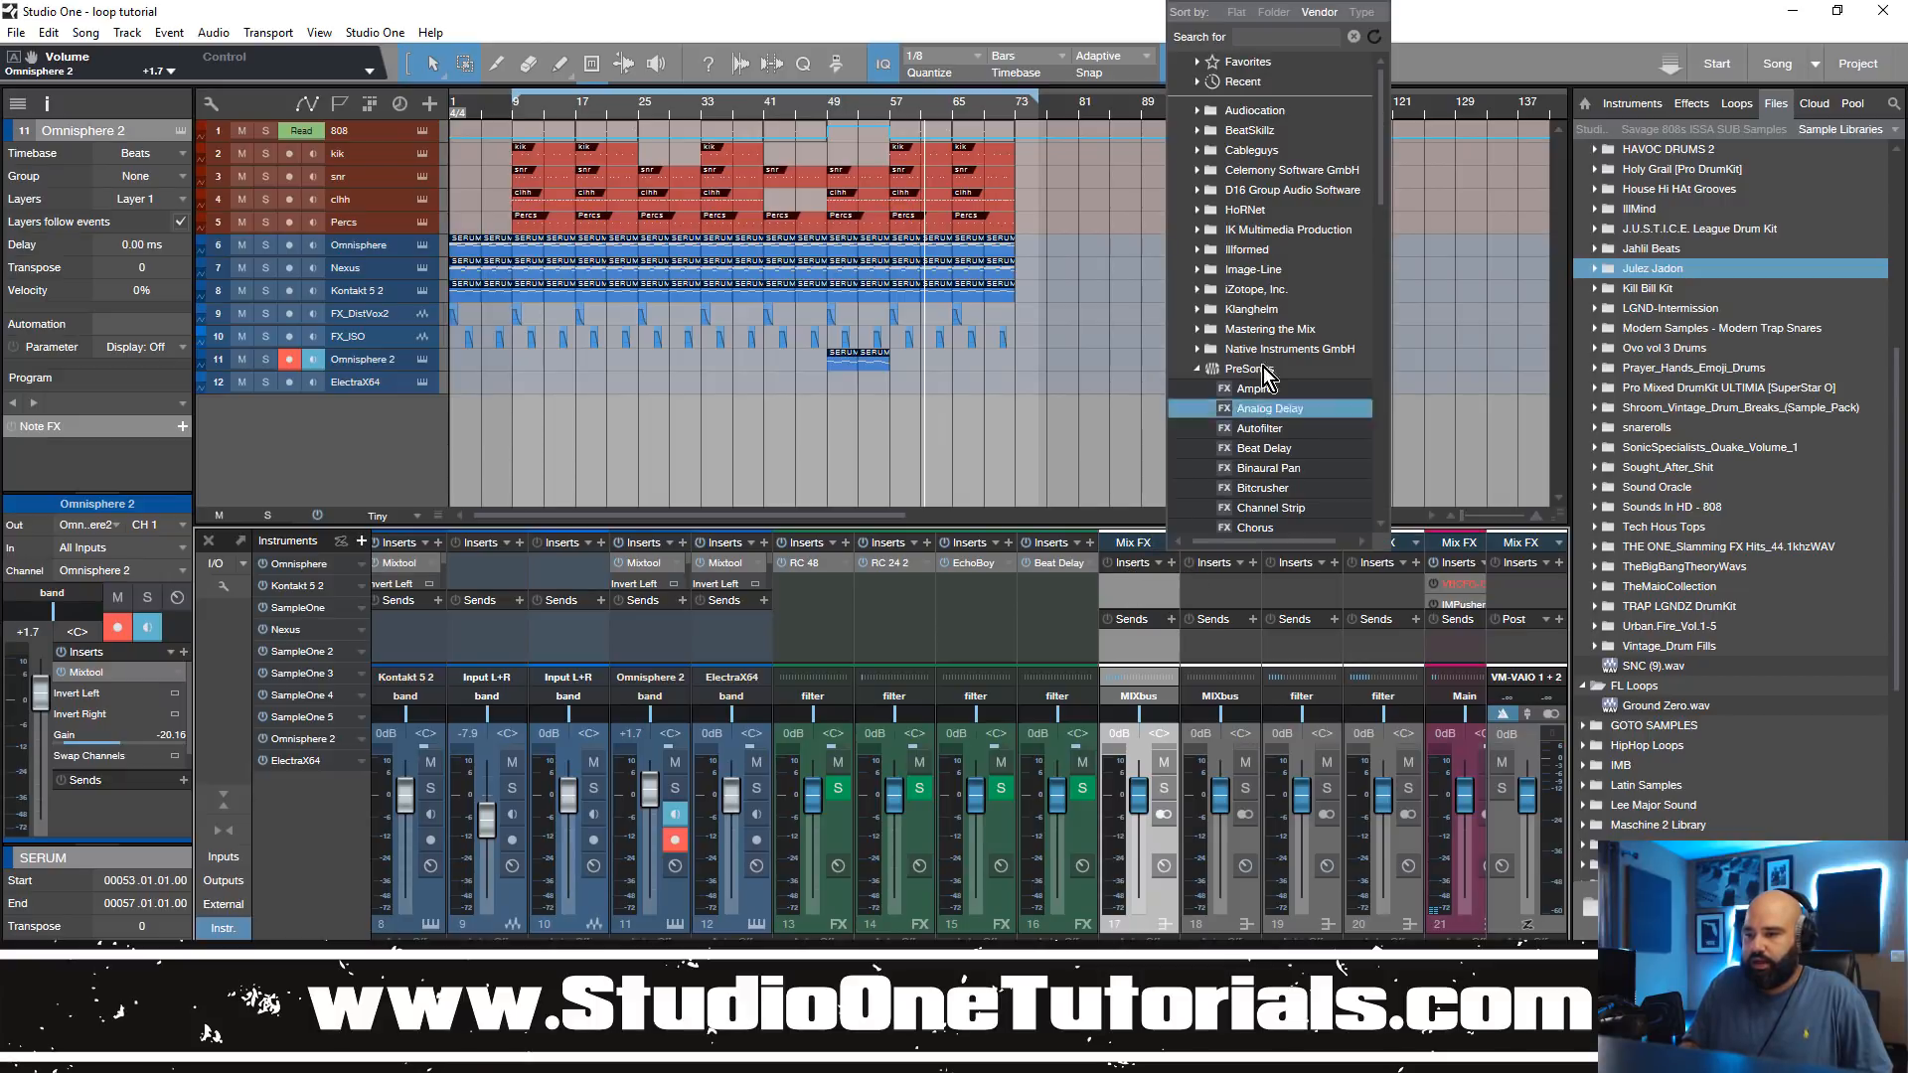
scroll(1237, 418, down, 4)
scroll(1254, 469, down, 3)
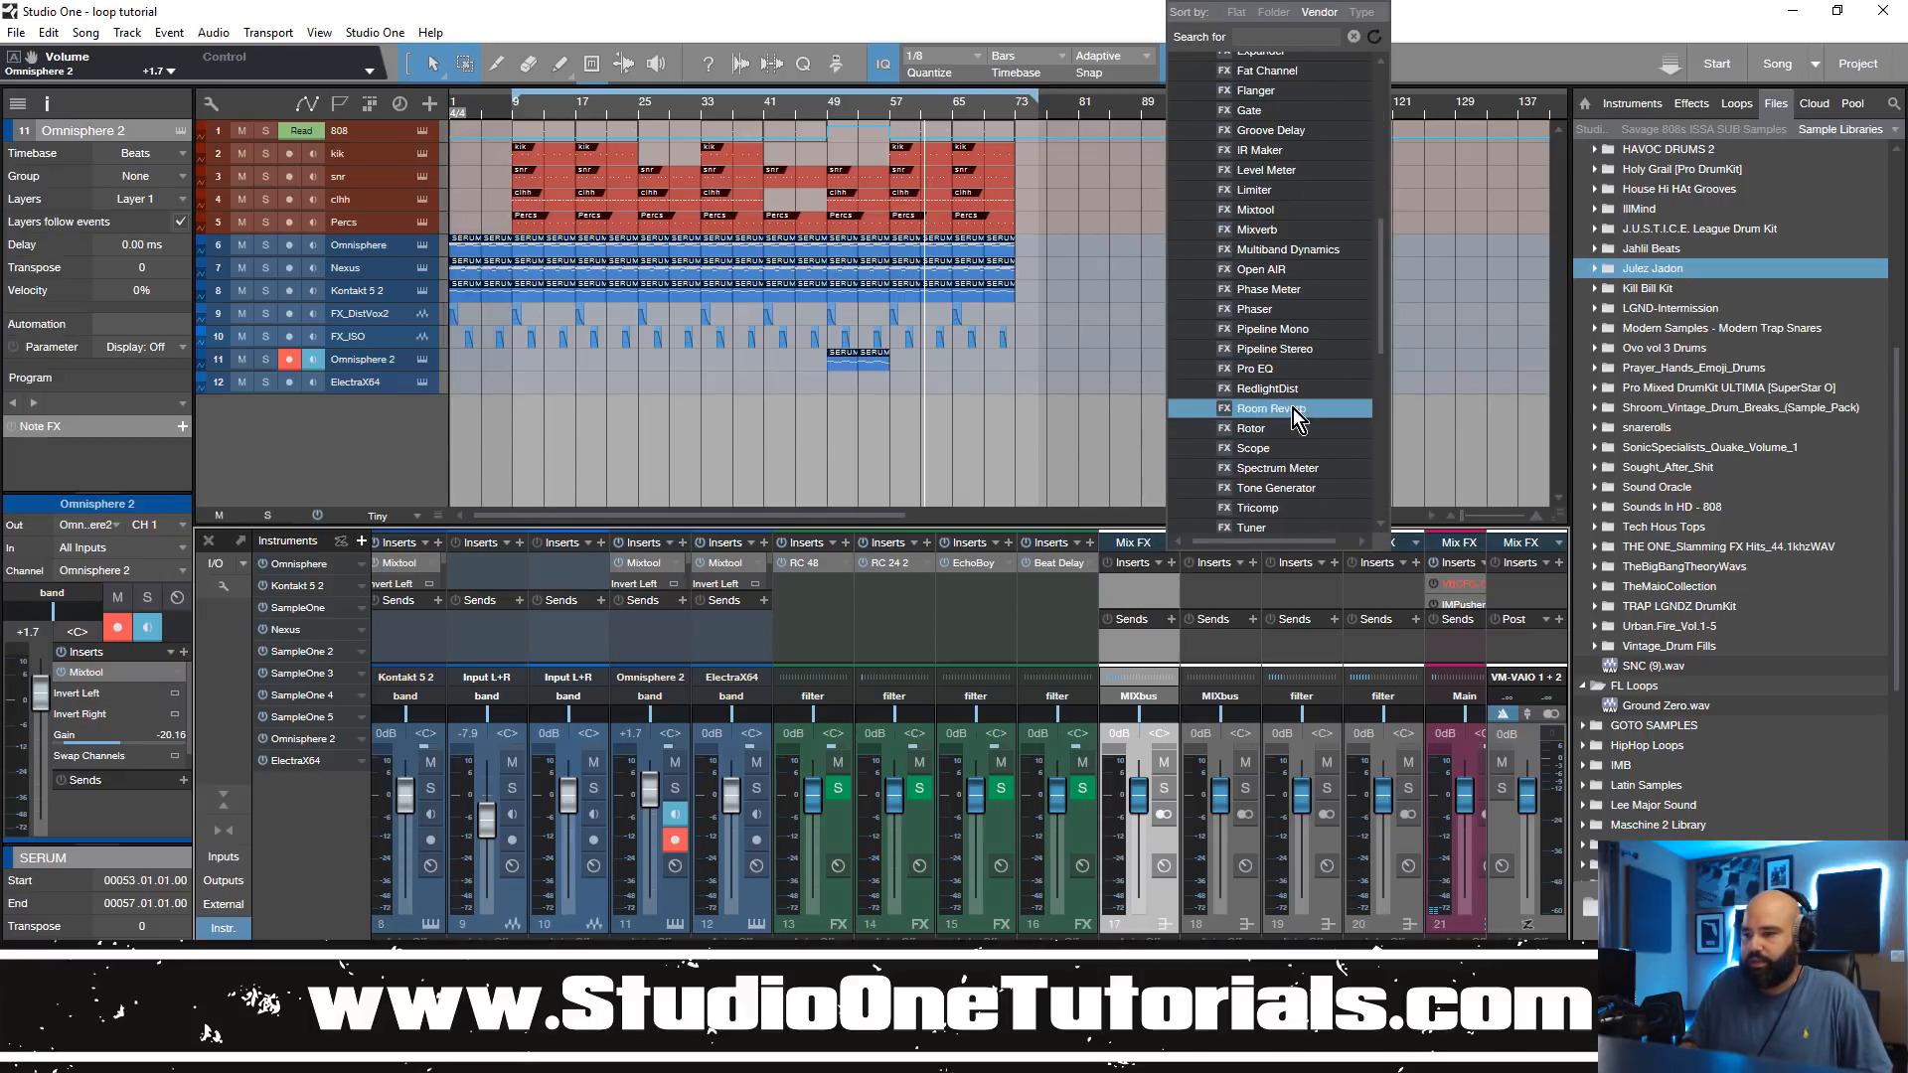
click(1298, 377)
Step: Enable the Pro EQ's high-cut filter at 48 dB/Oct and sweep its frequency down and back up to 20 kHz during playback
click(1197, 836)
click(1255, 817)
click(1286, 924)
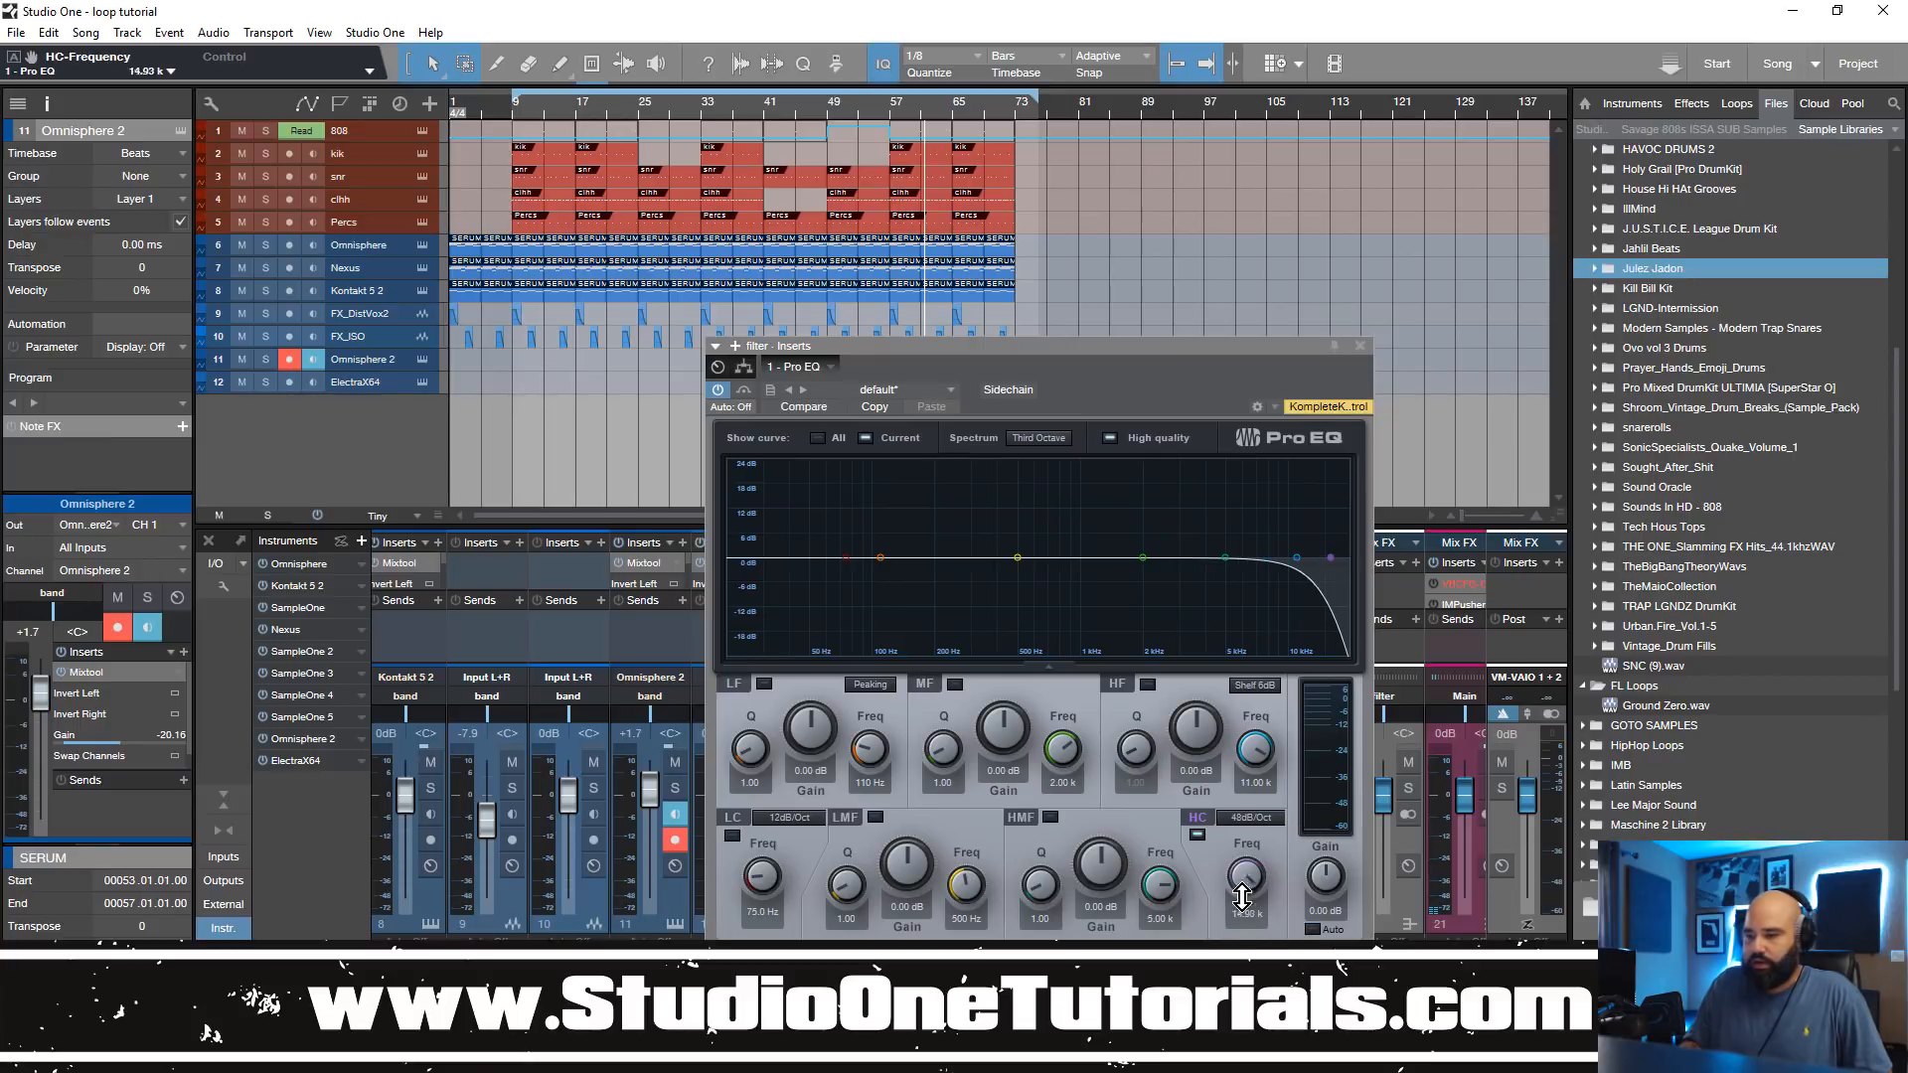
drag(1240, 888, 1240, 984)
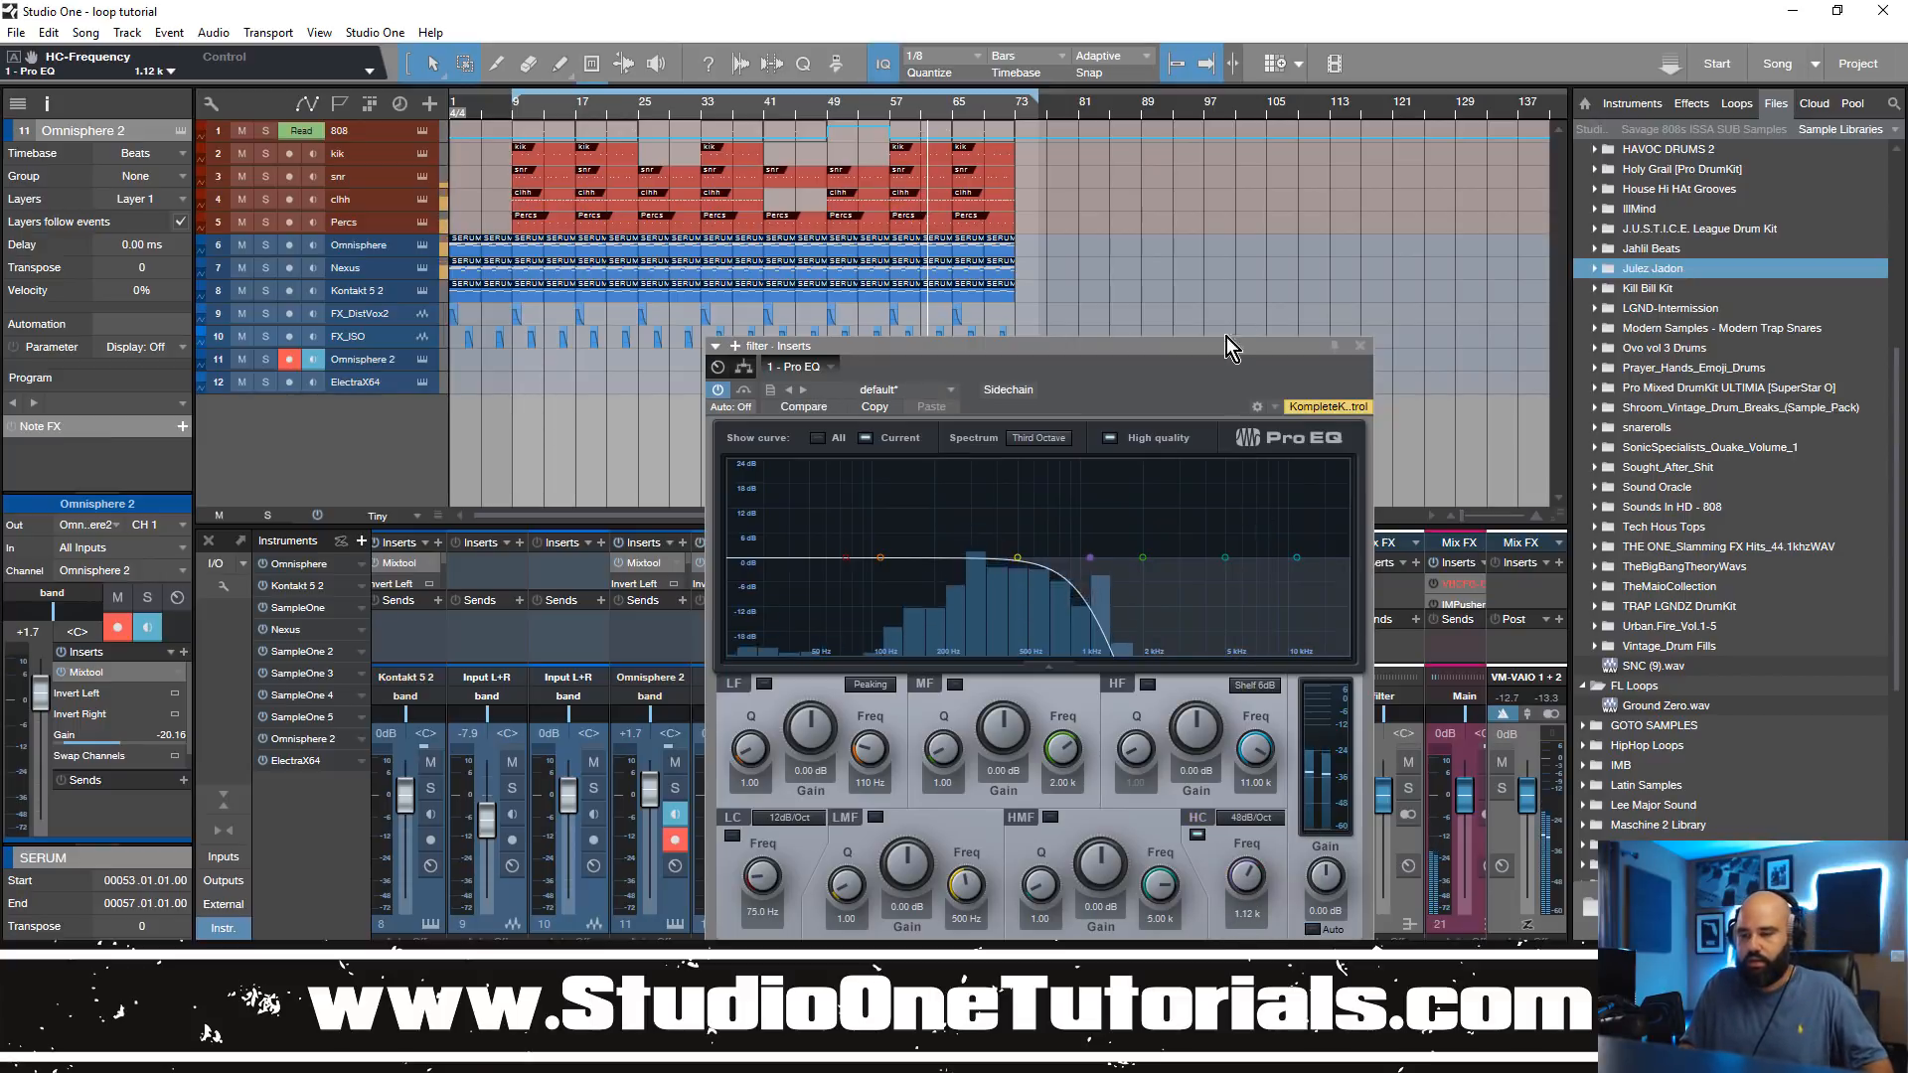
click(516, 113)
drag(1246, 891, 1213, 741)
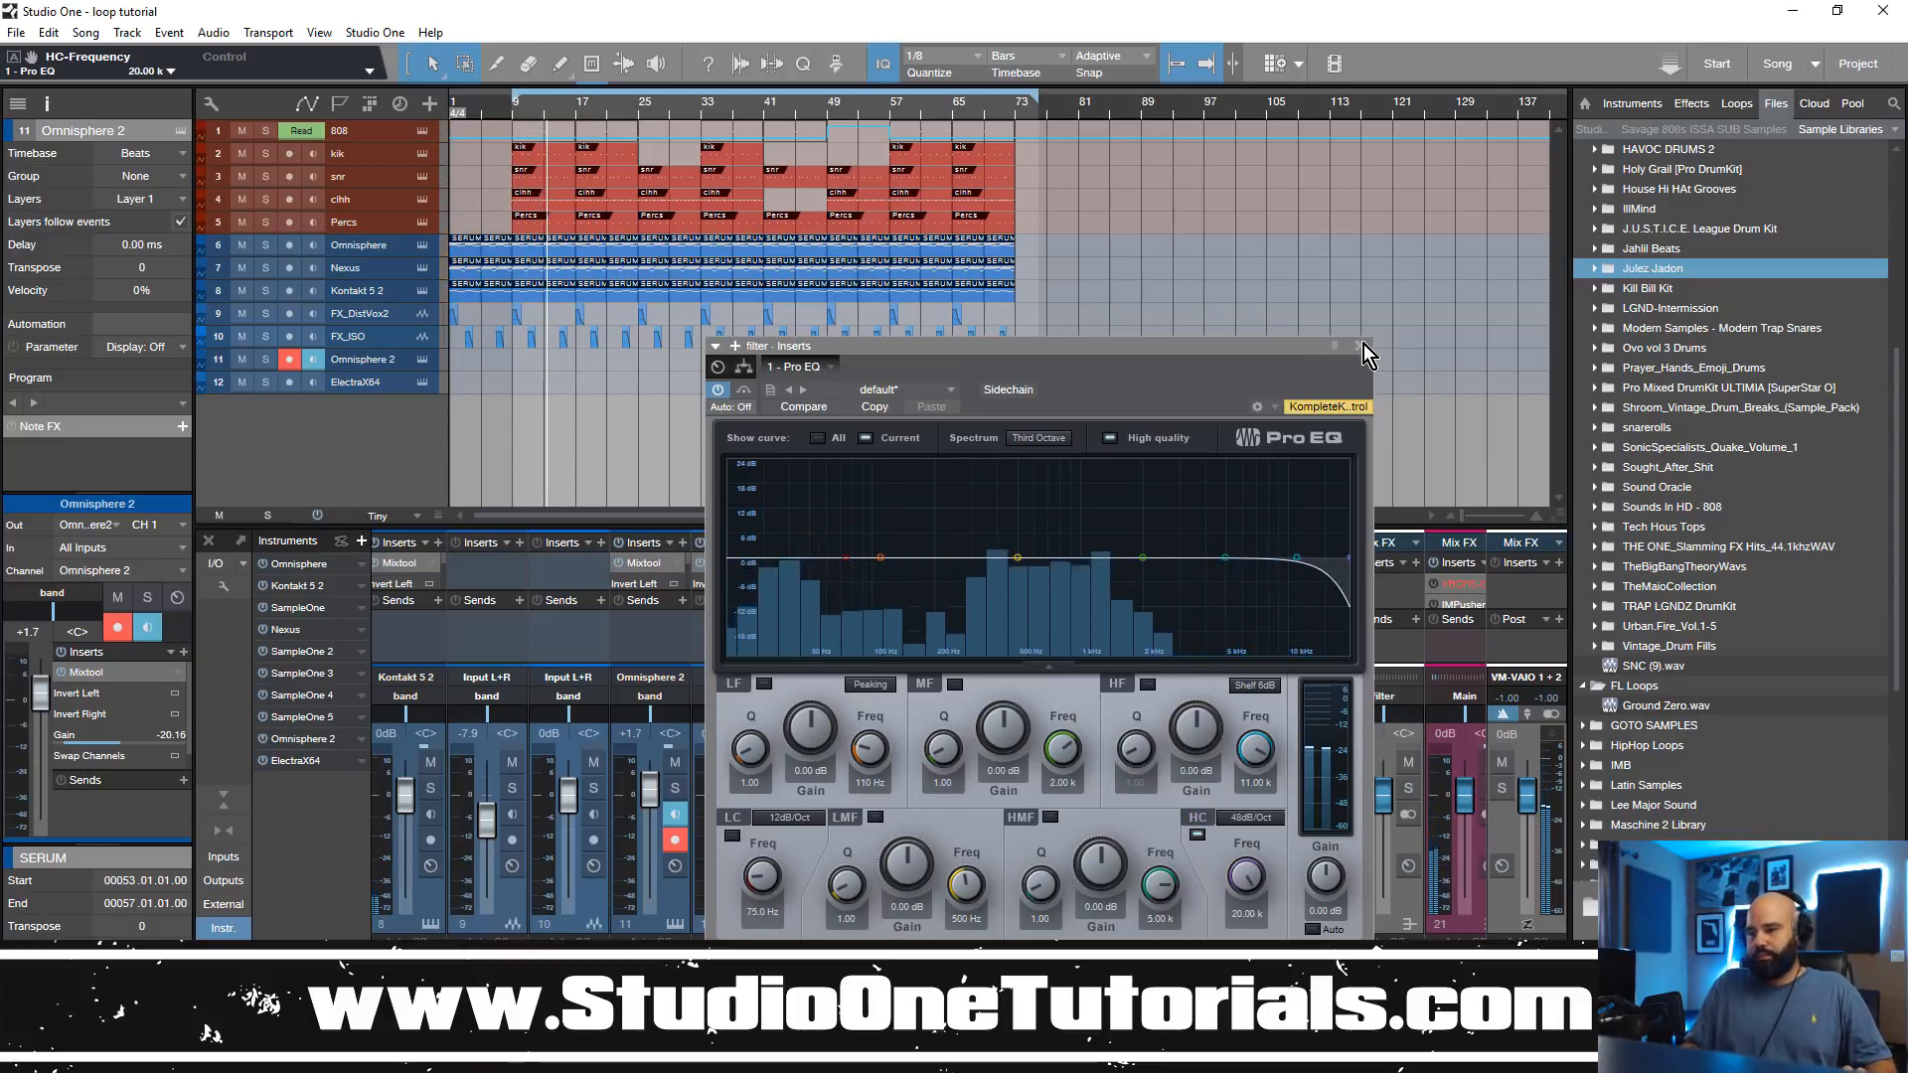
Step: Hide the file browser and move the Pro EQ window clear of the song's arranged events
drag(1318, 342, 1320, 165)
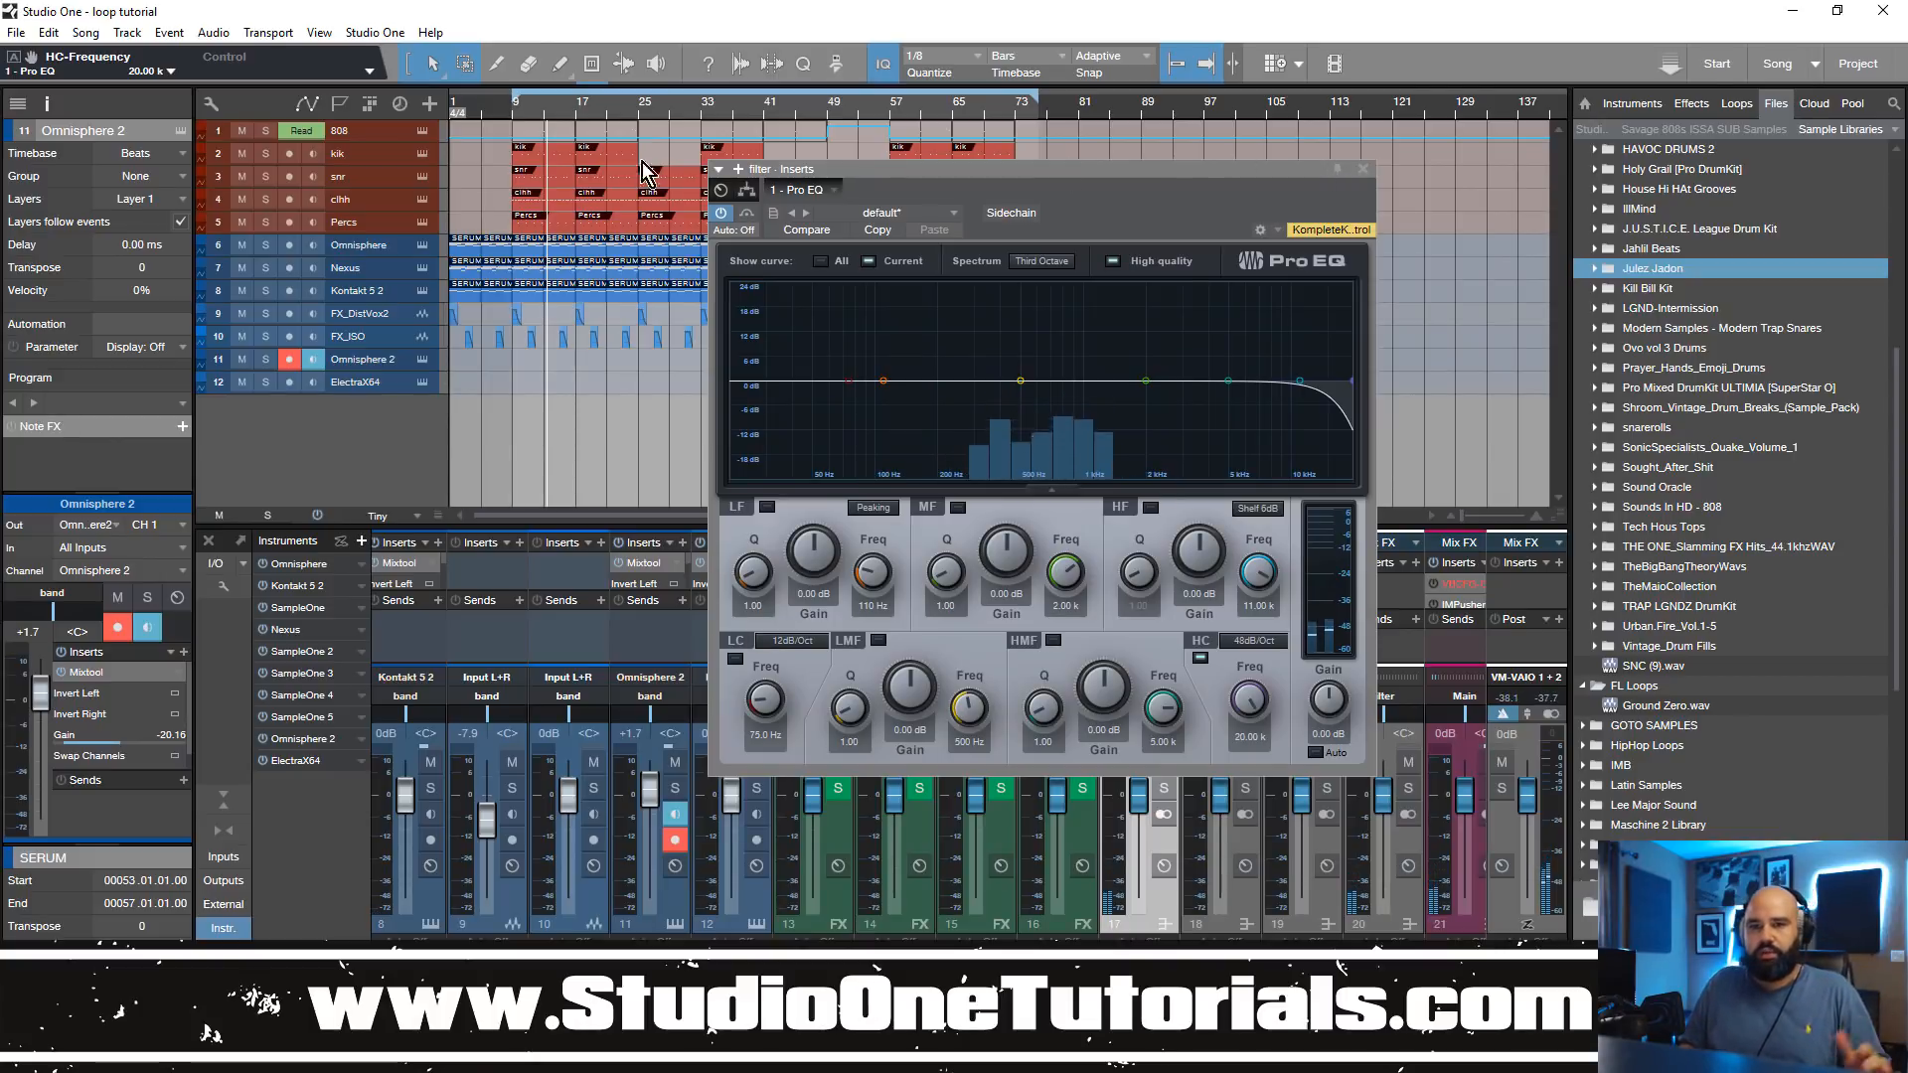
click(515, 111)
drag(1185, 169, 1279, 112)
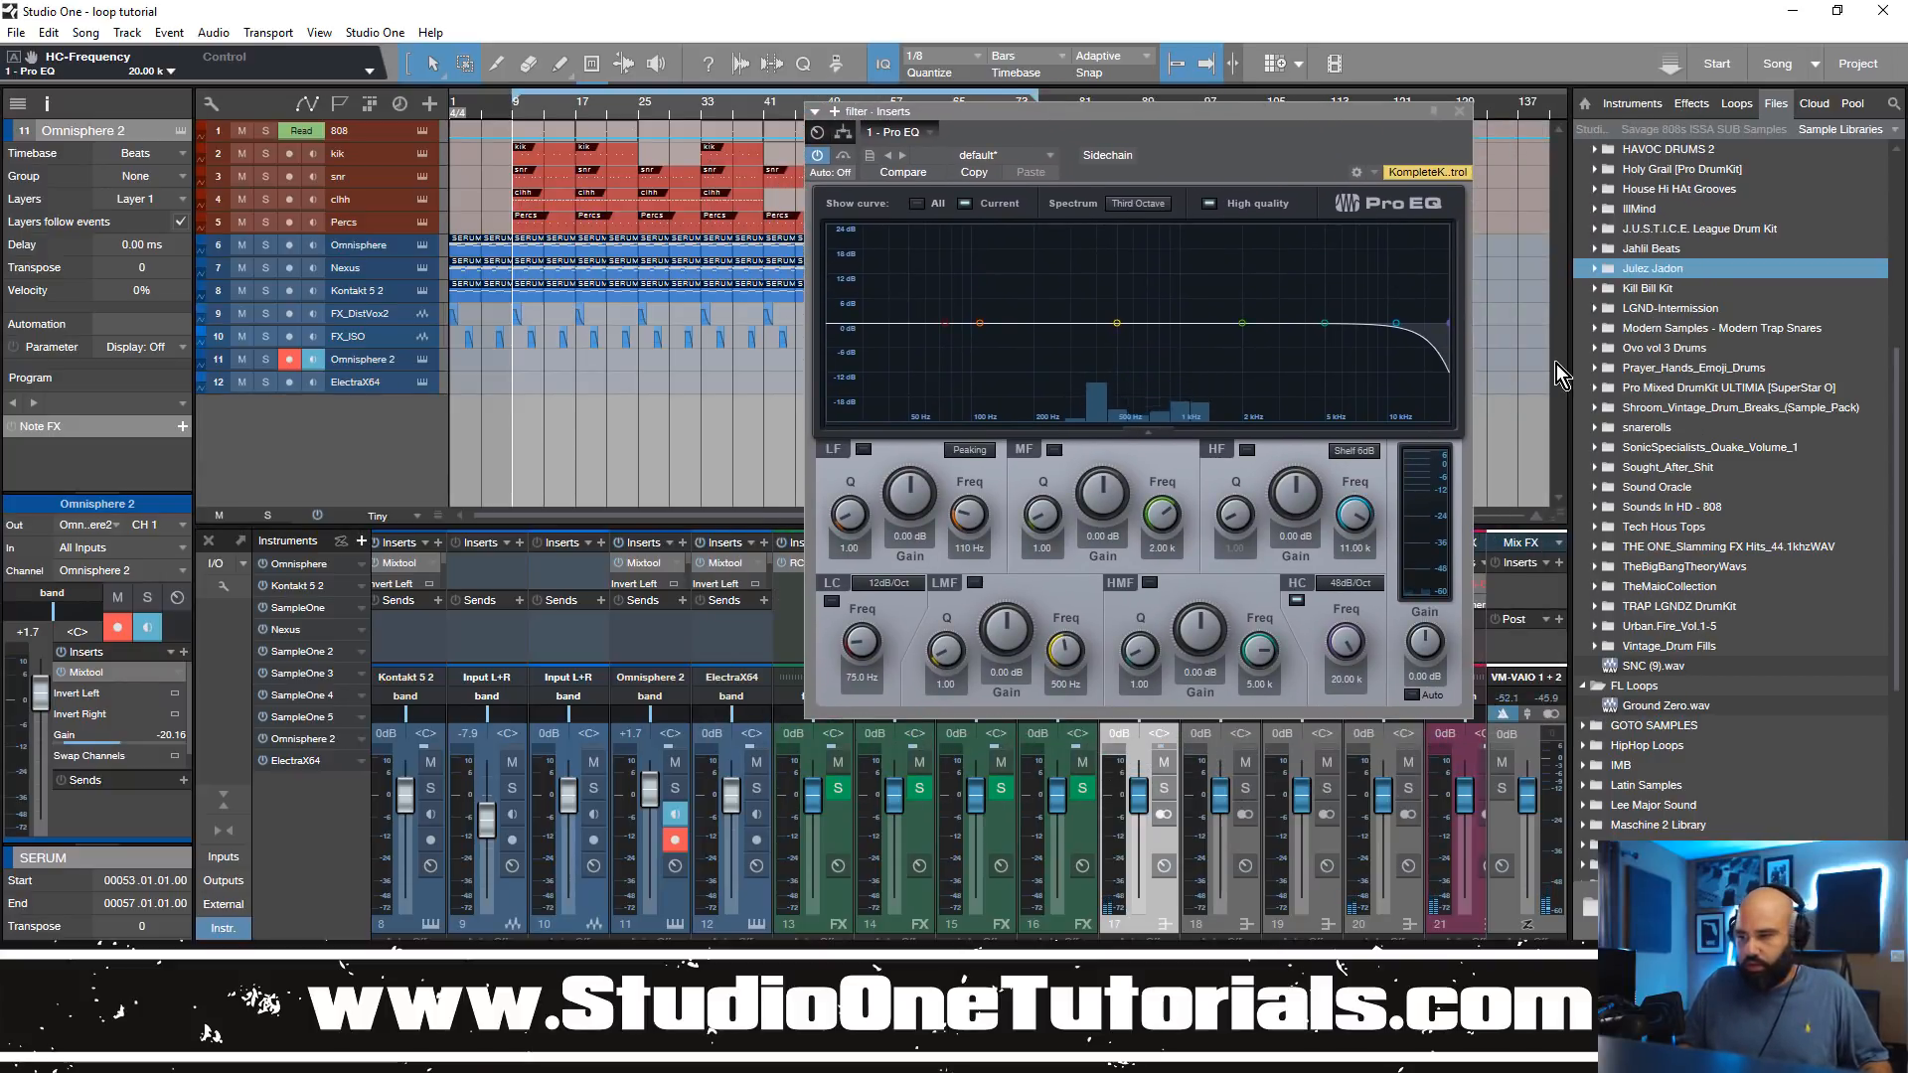
key(F5)
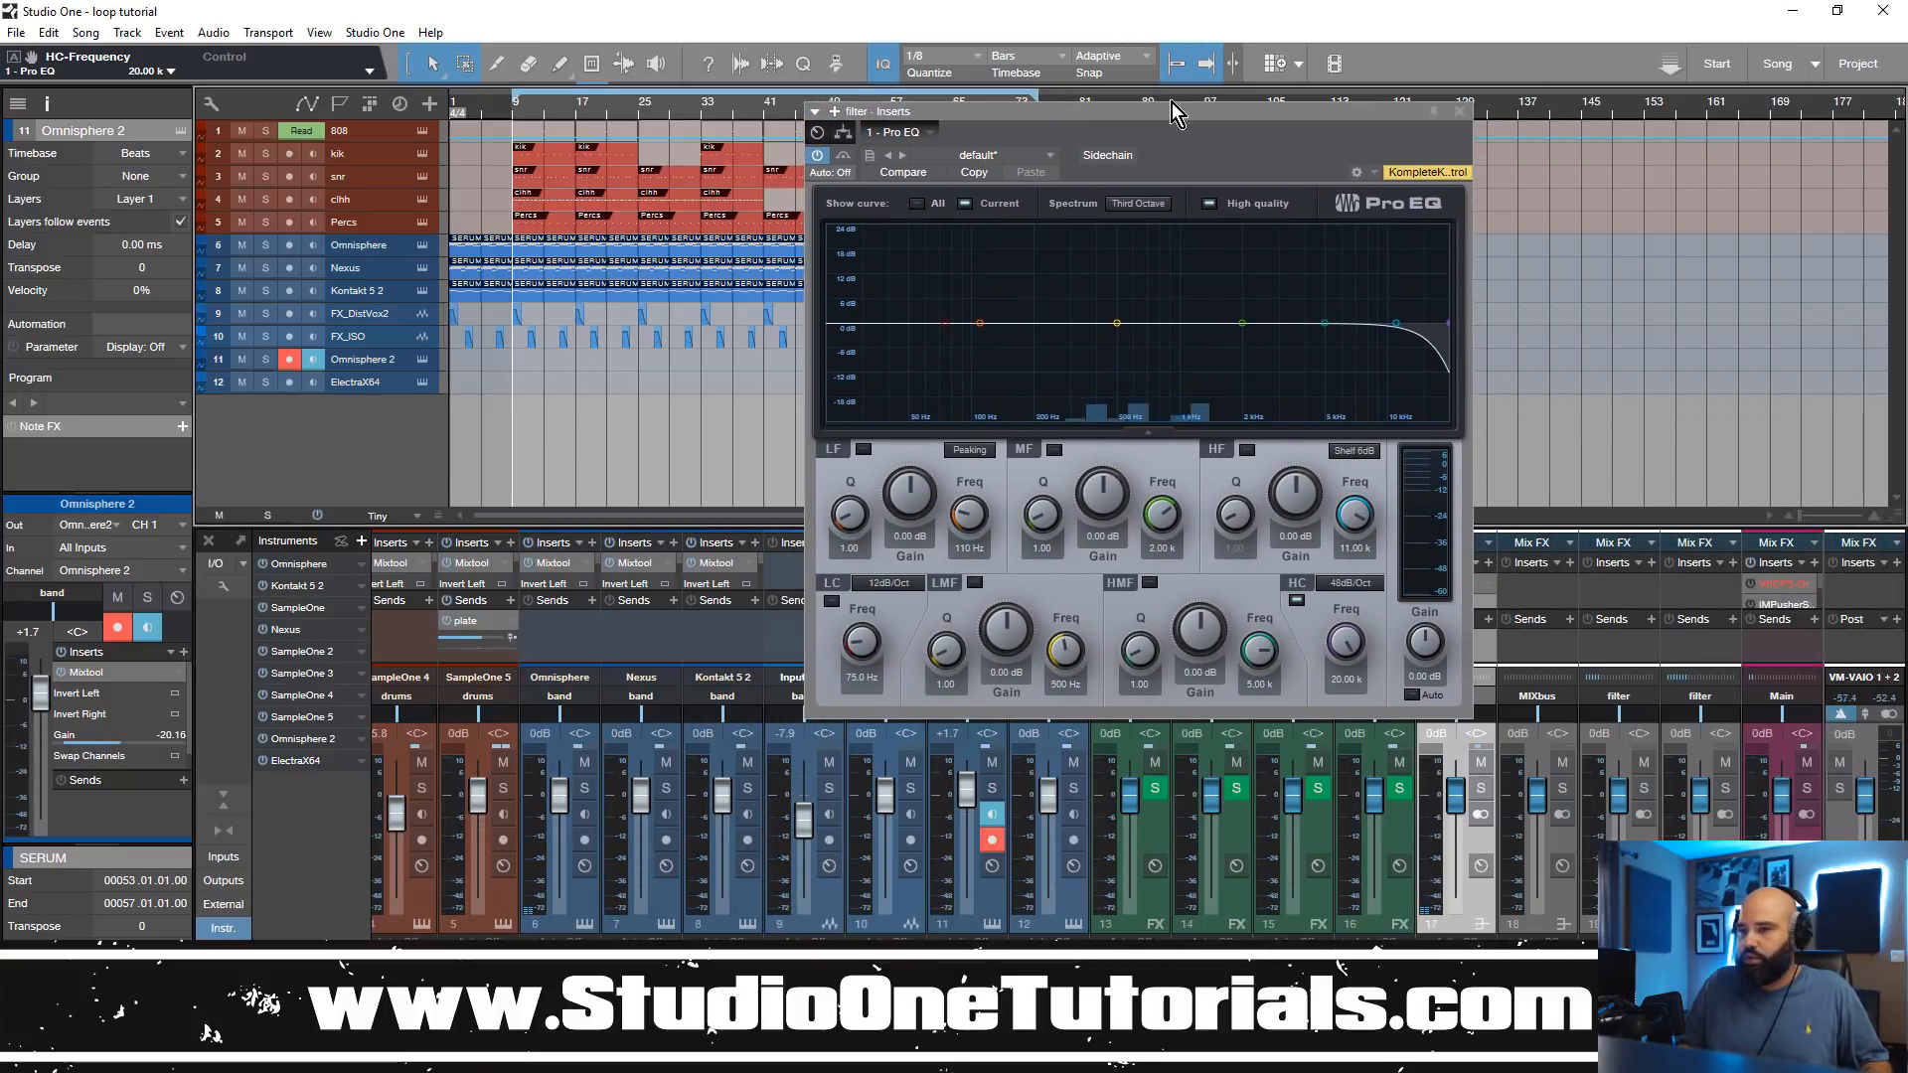
drag(1216, 115, 1642, 104)
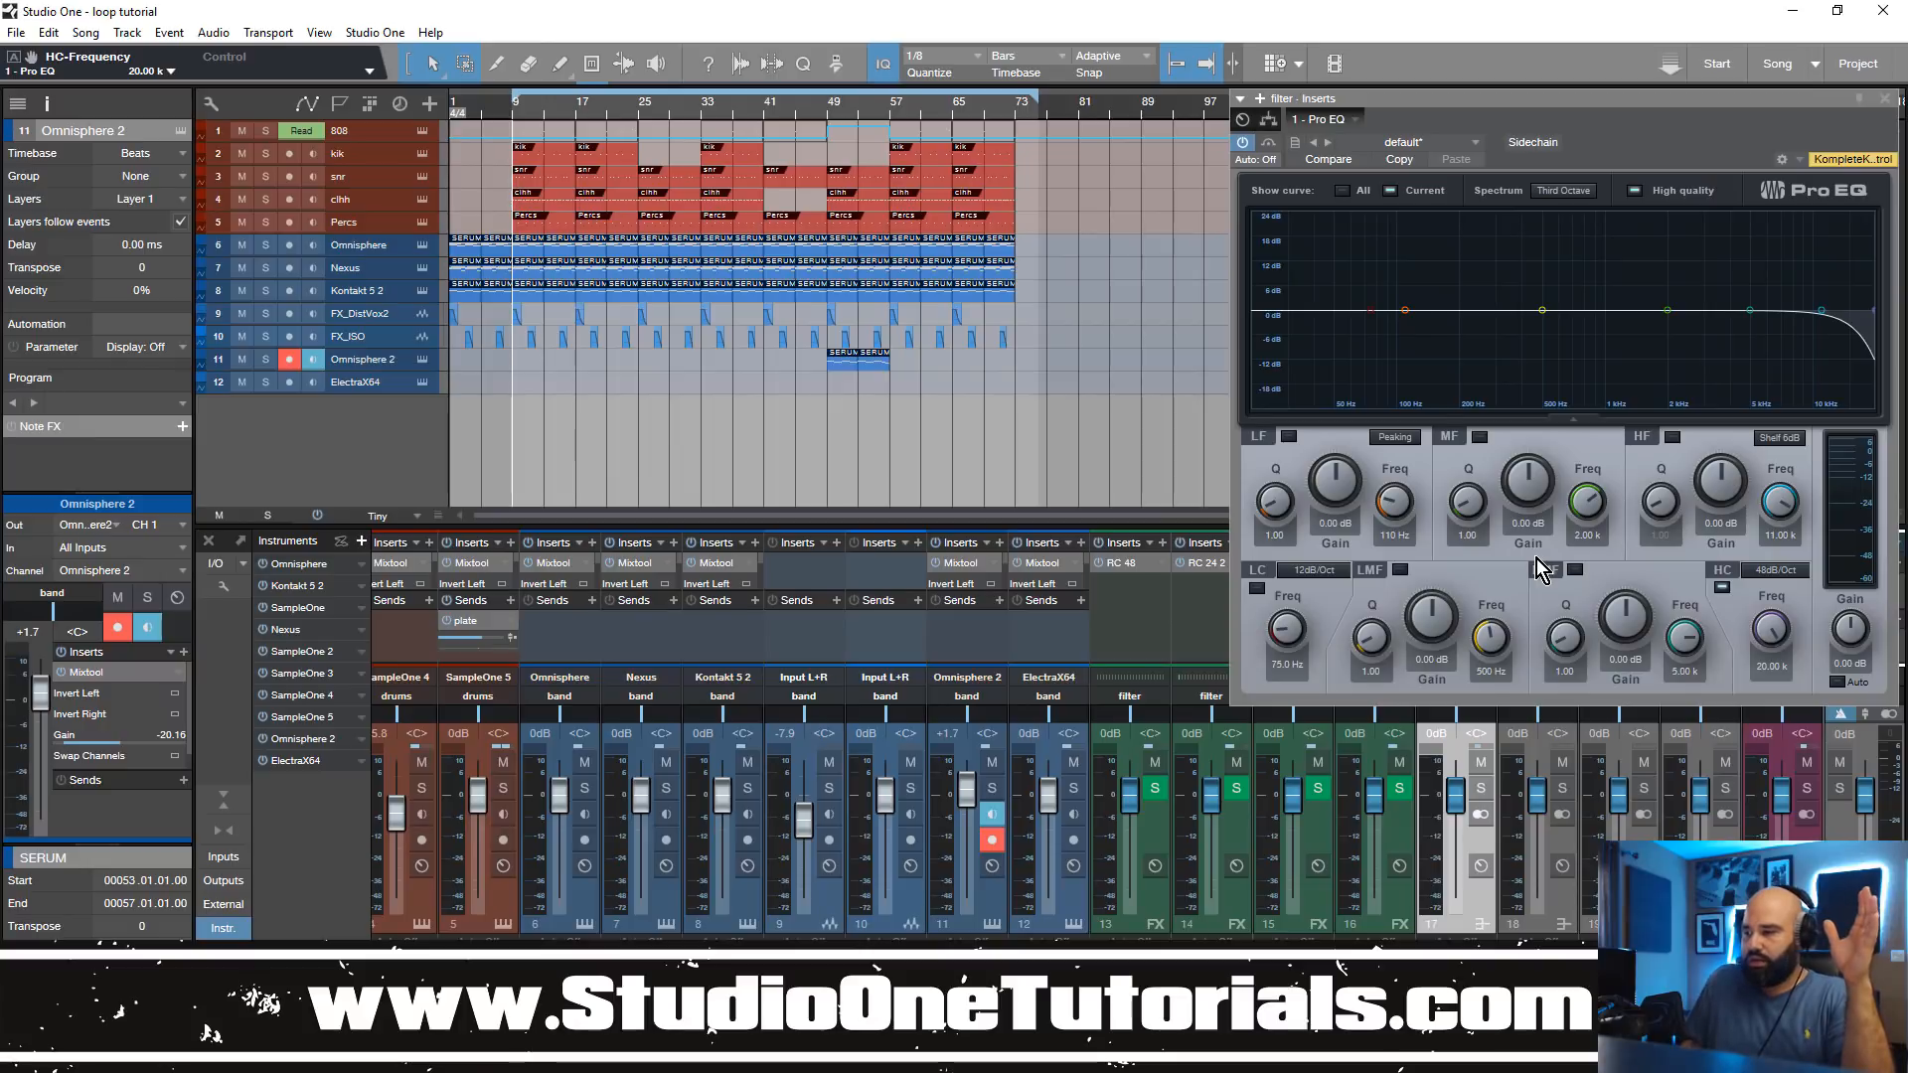
Step: Show the automation envelope of the Pro EQ's HC-Frequency parameter for the filter bus in the arrangement
right_click(1773, 635)
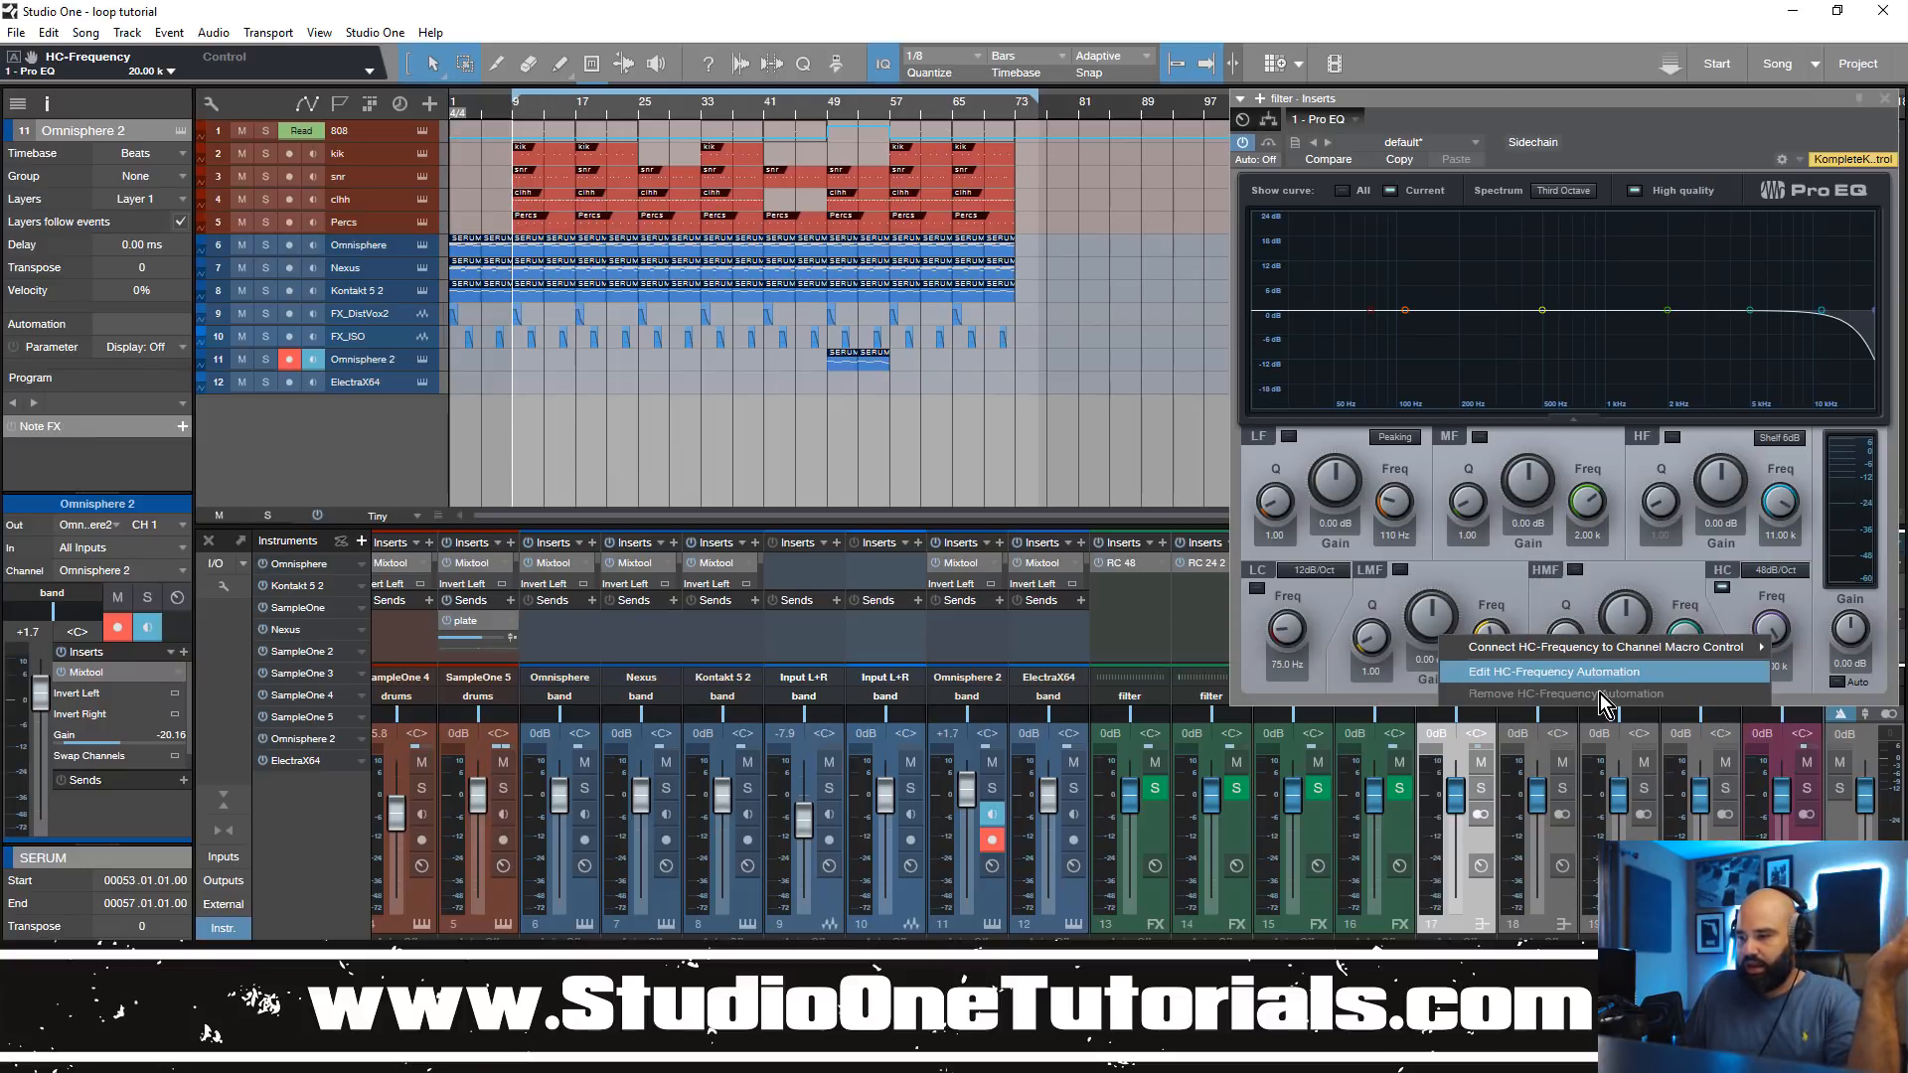
right_click(1243, 144)
click(1745, 123)
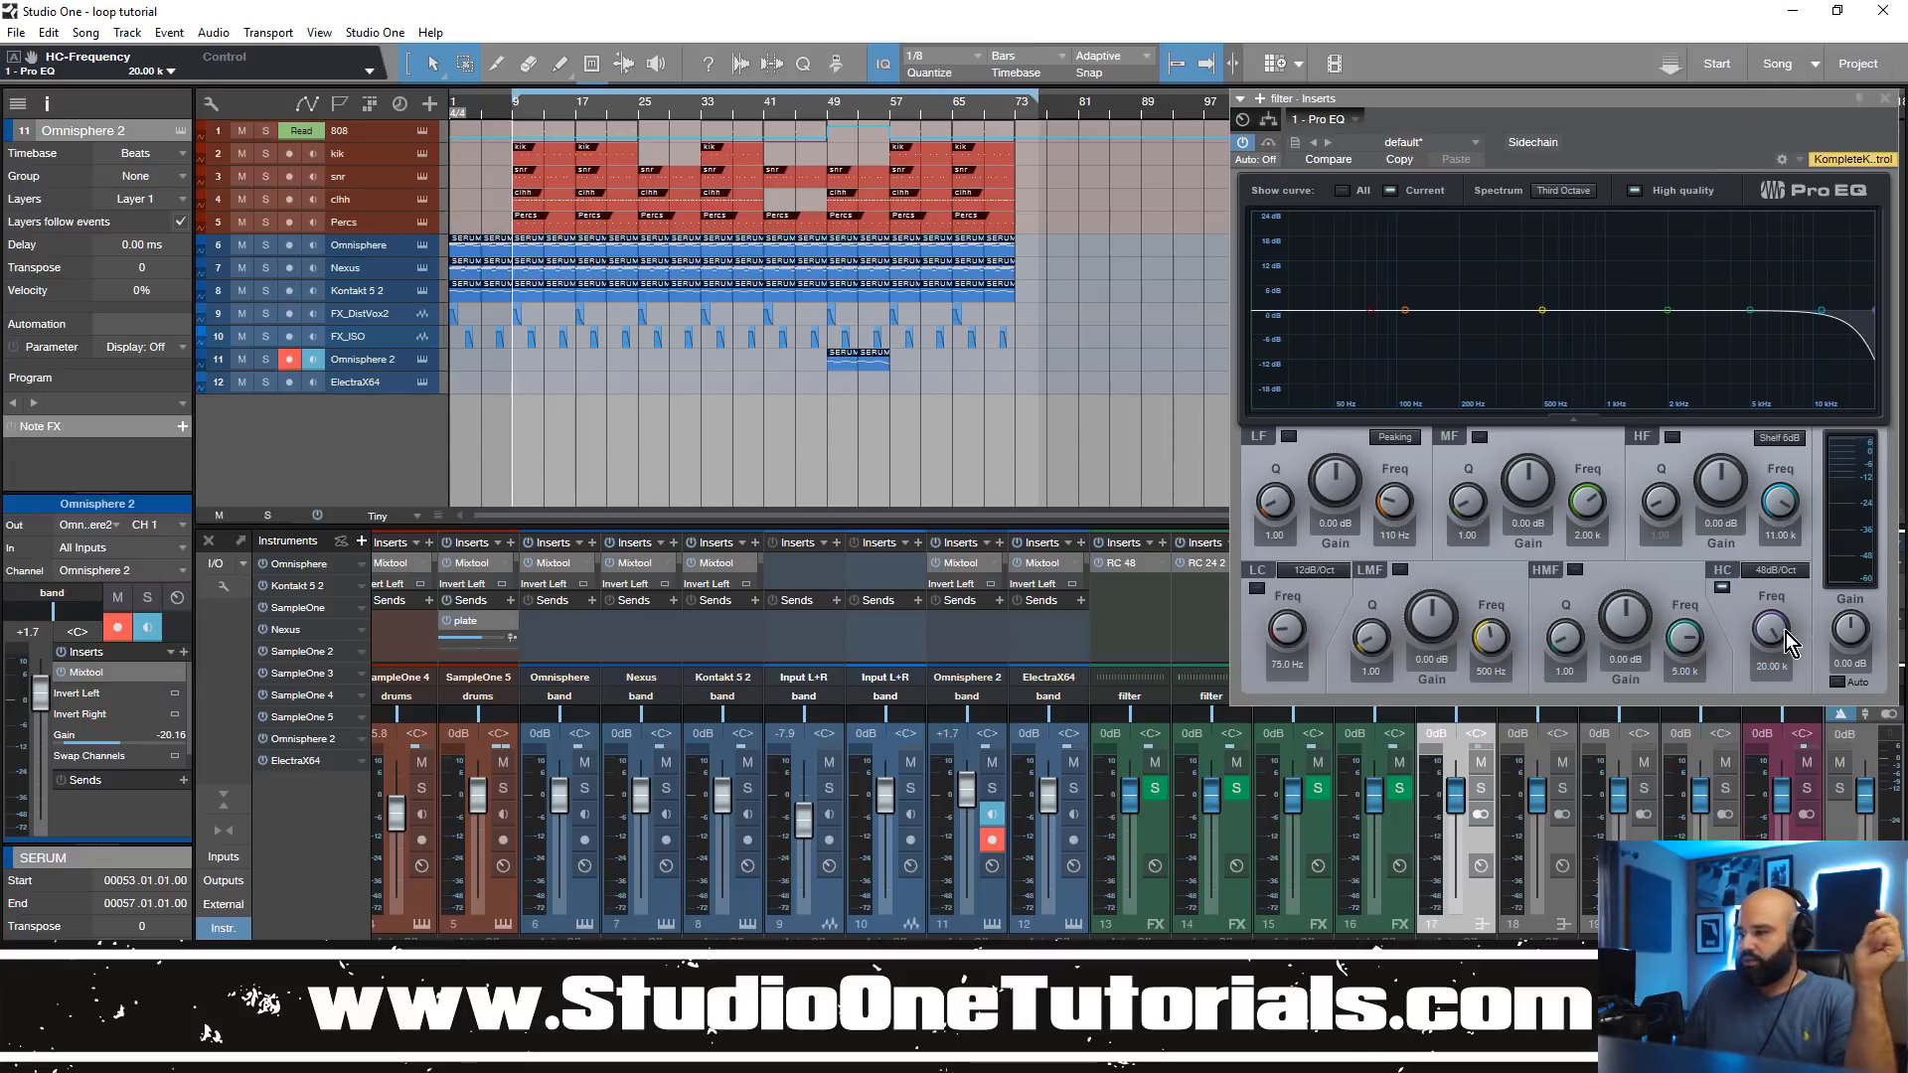
drag(1780, 634, 1781, 594)
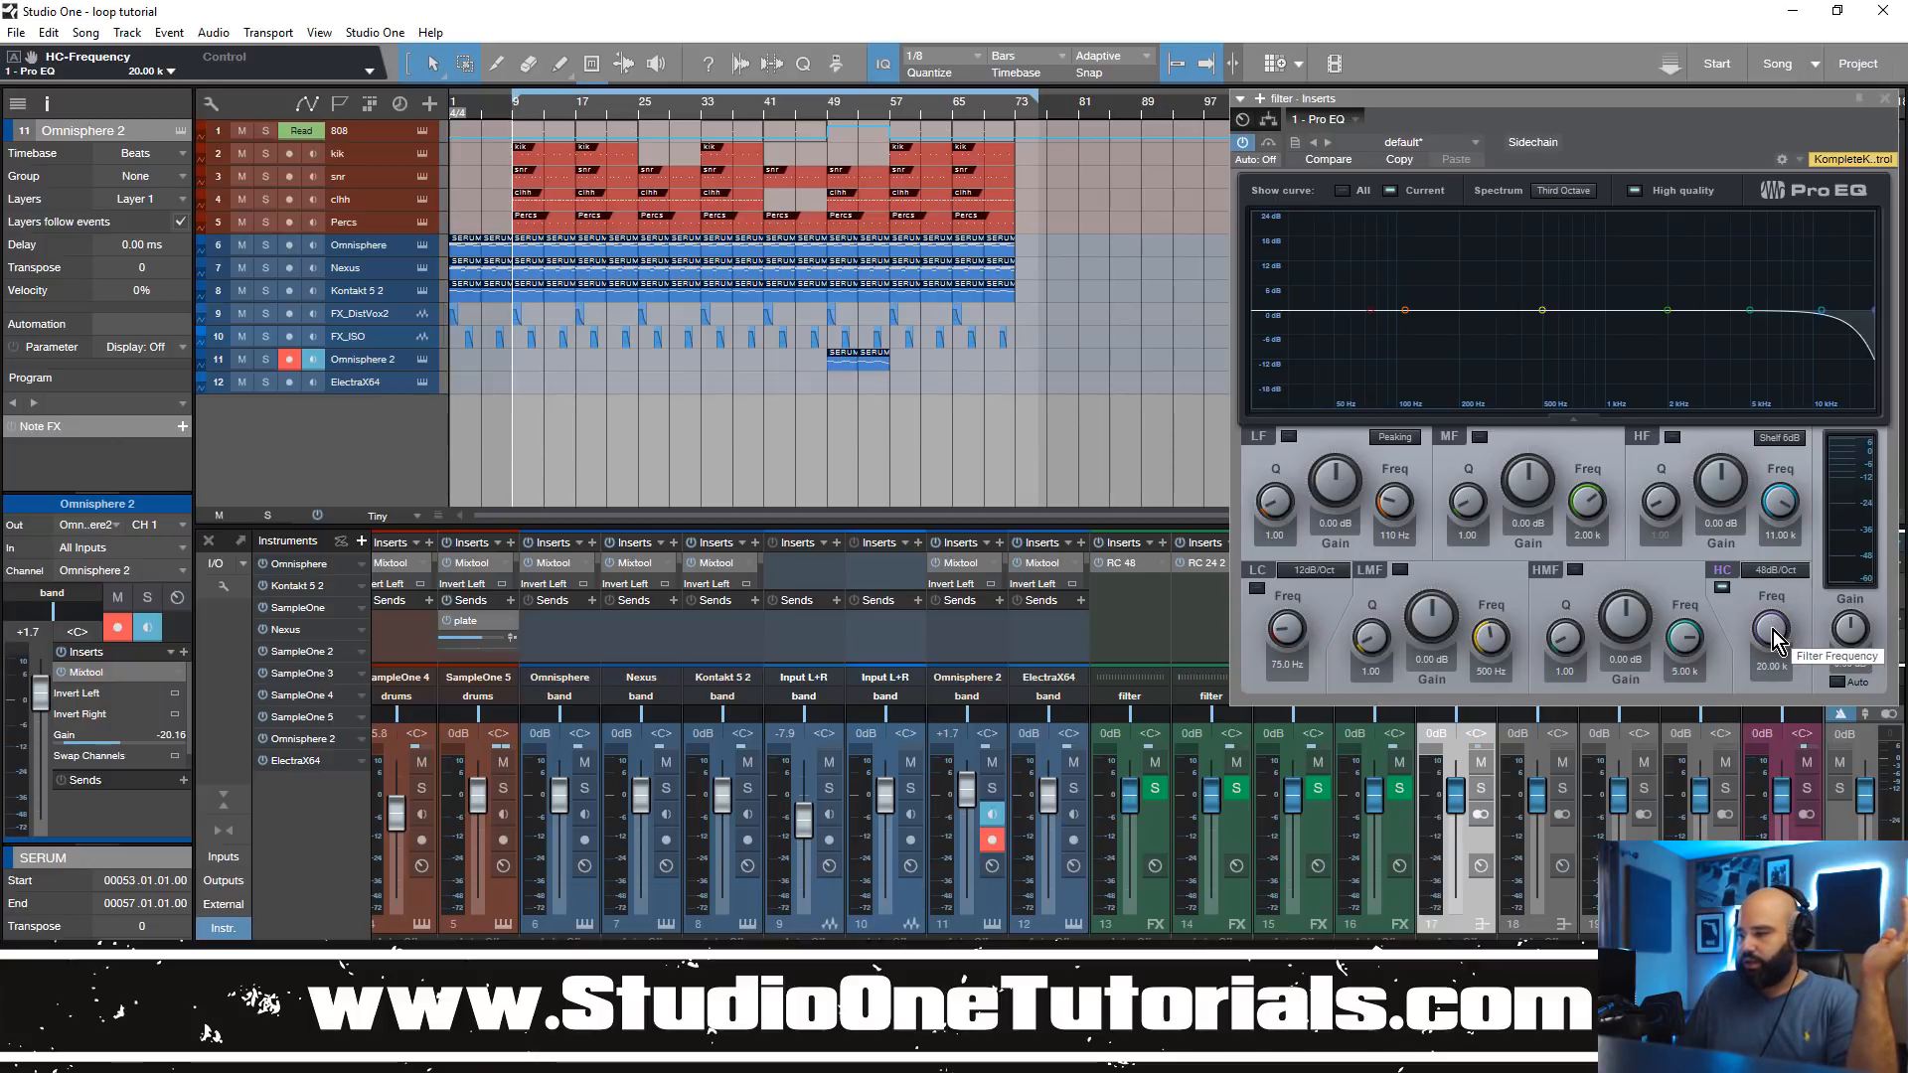
right_click(1775, 632)
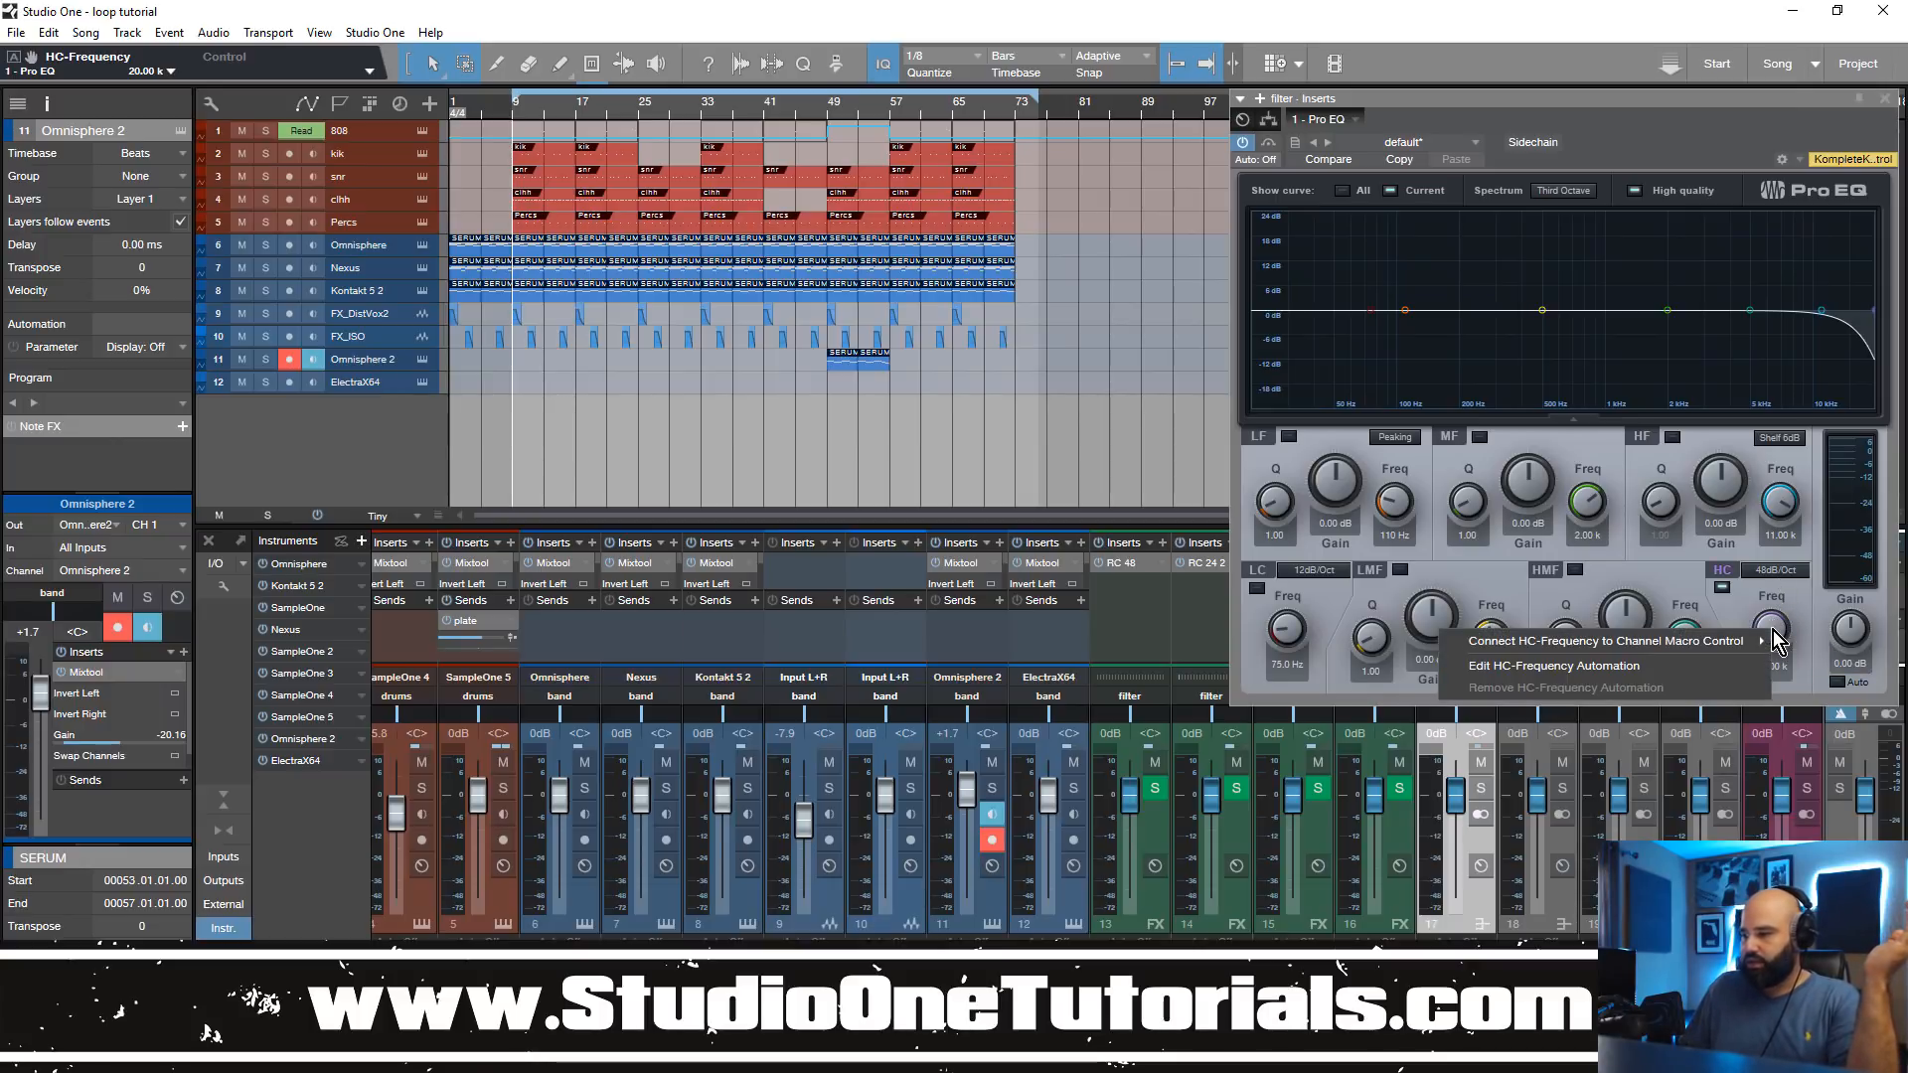
click(1595, 665)
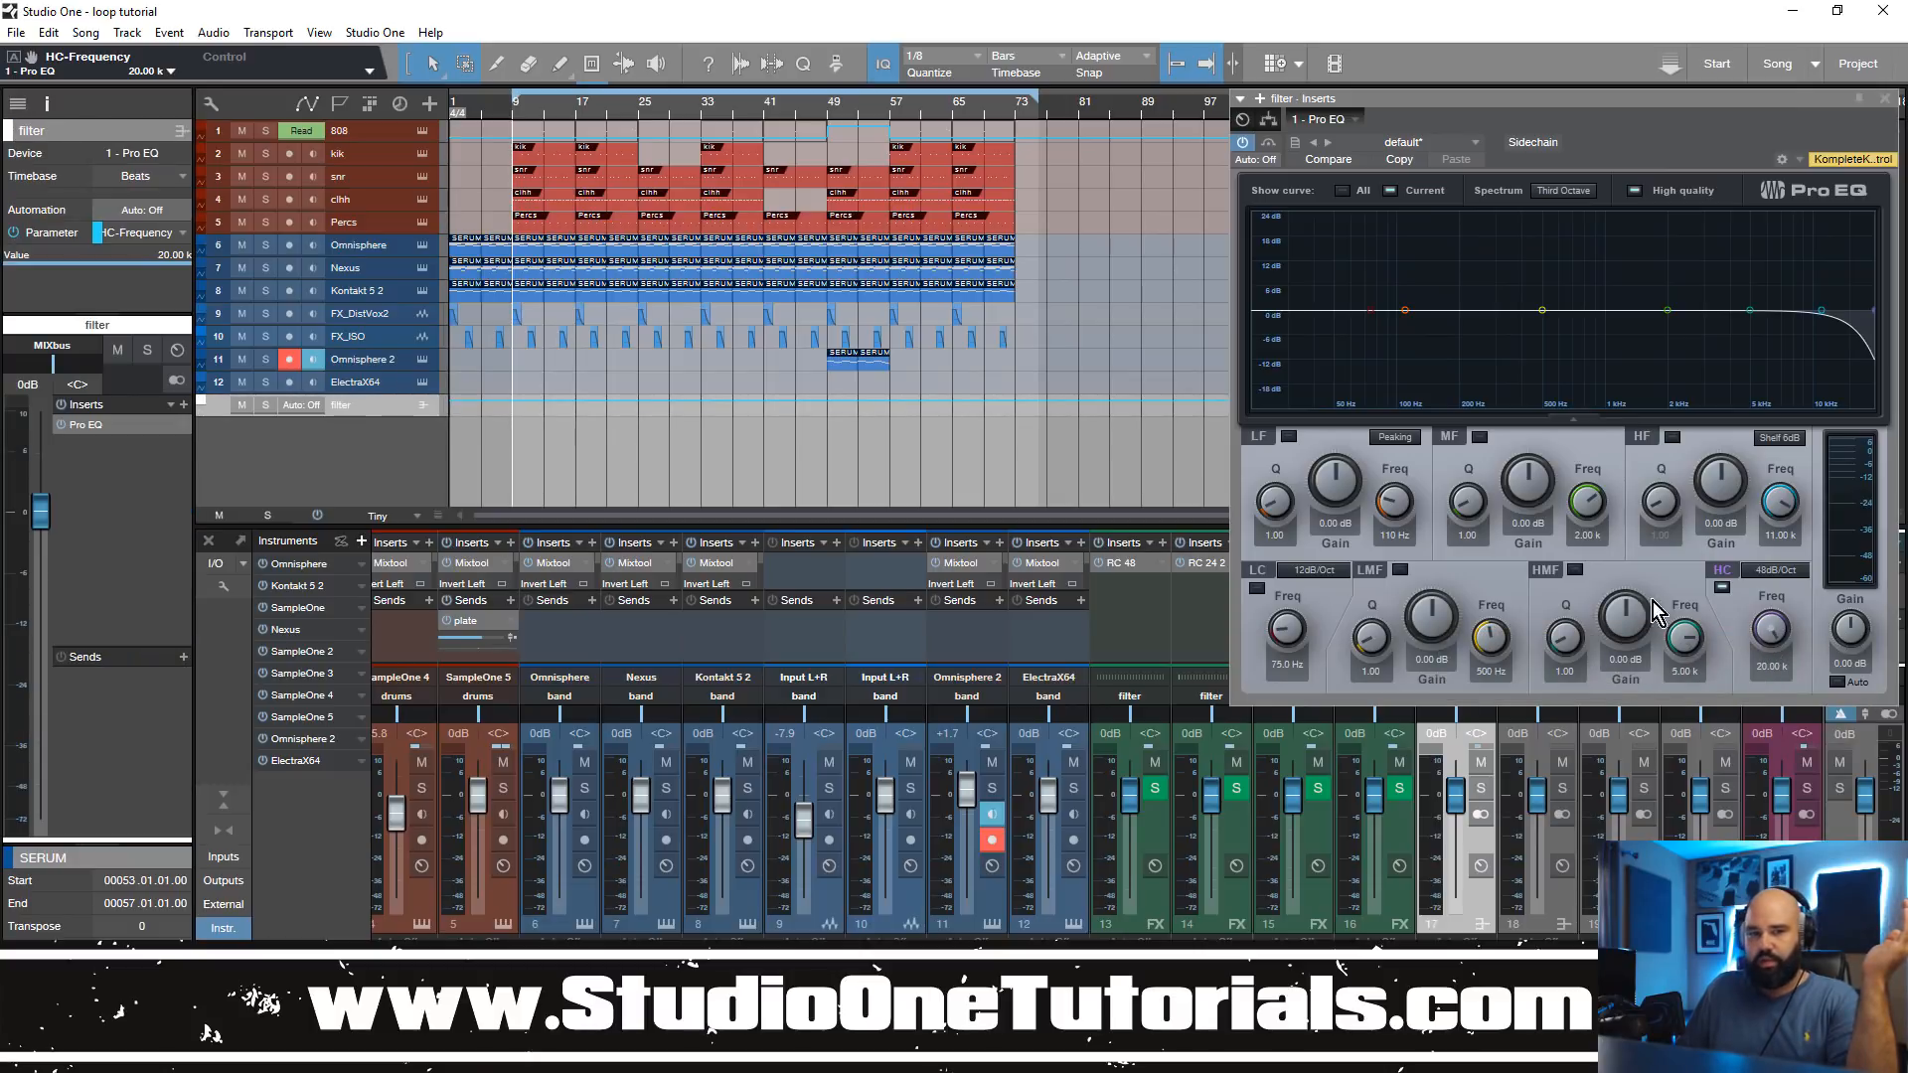
Step: Enlarge the filter automation lane, draw a falling and rising HC-Frequency curve from bar 9 to bar 17, and play it back
drag(361, 417, 373, 486)
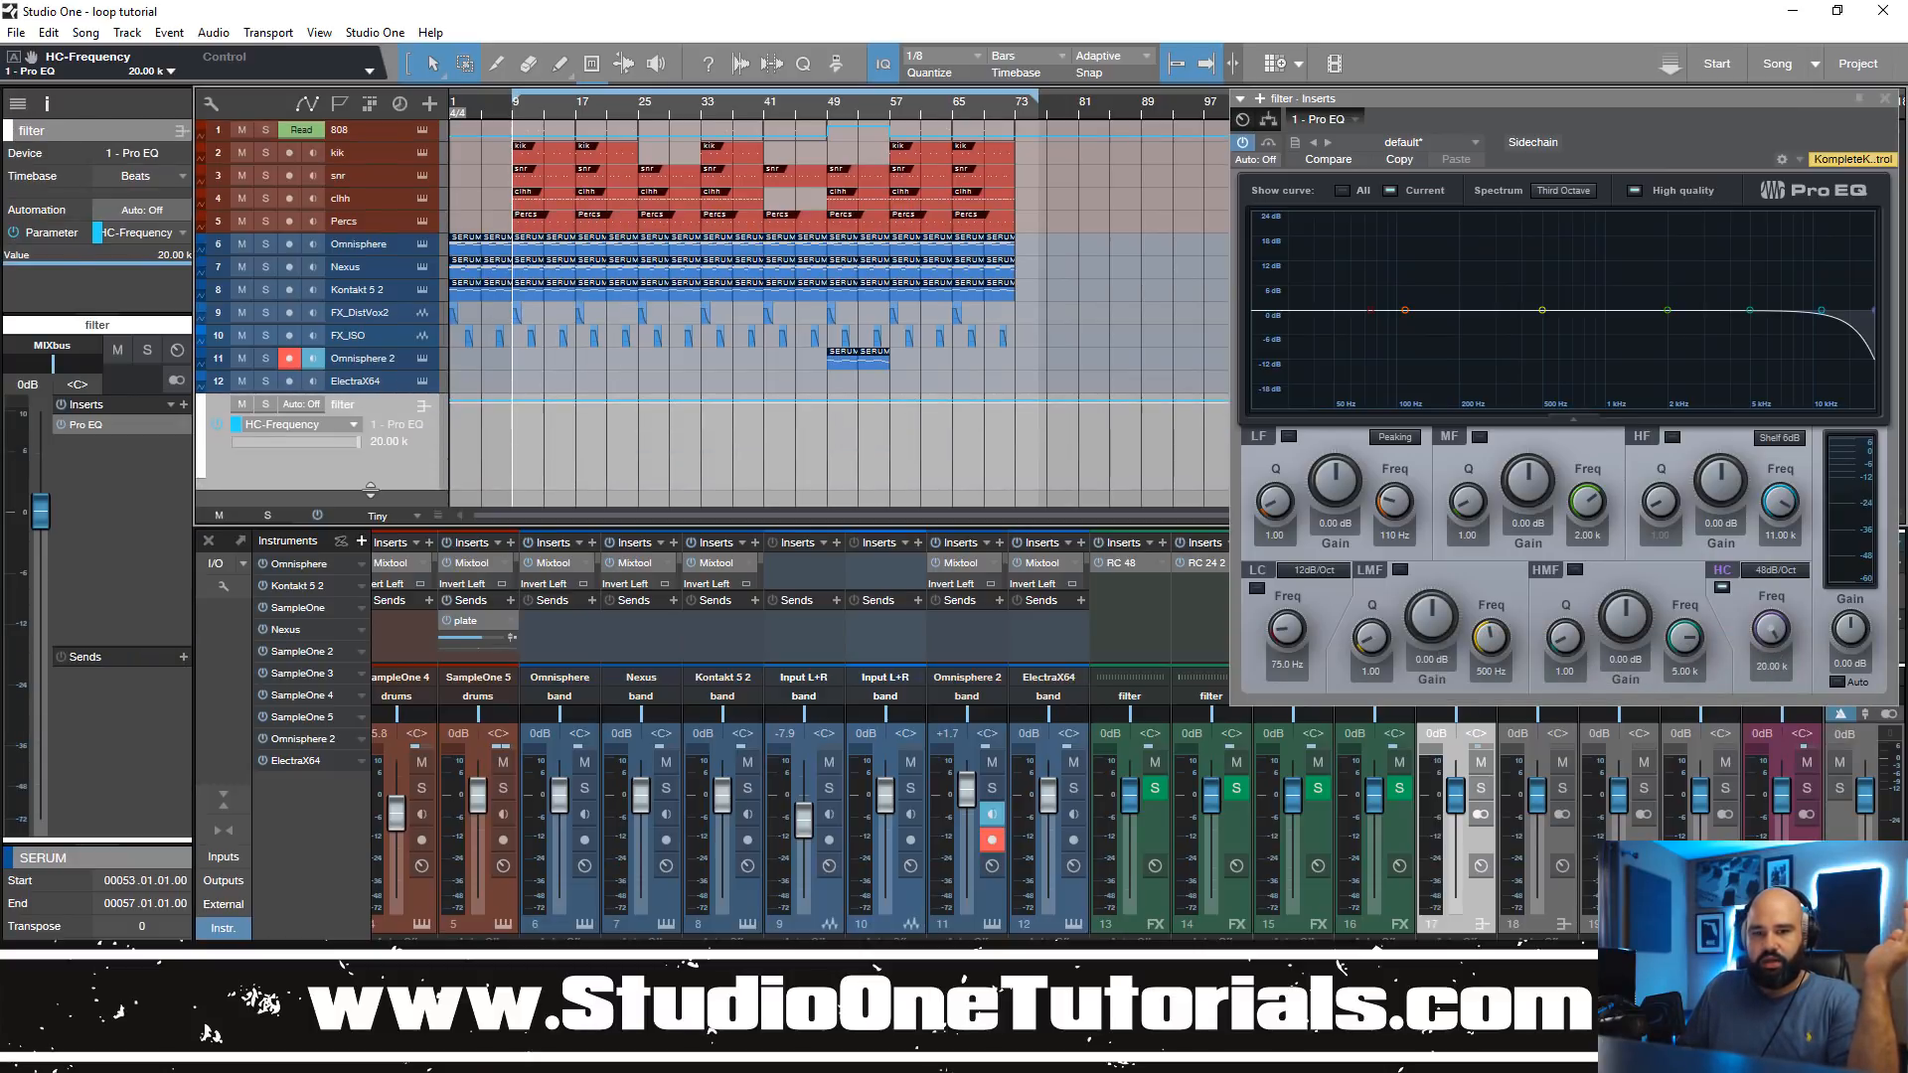
click(513, 398)
drag(545, 399, 576, 435)
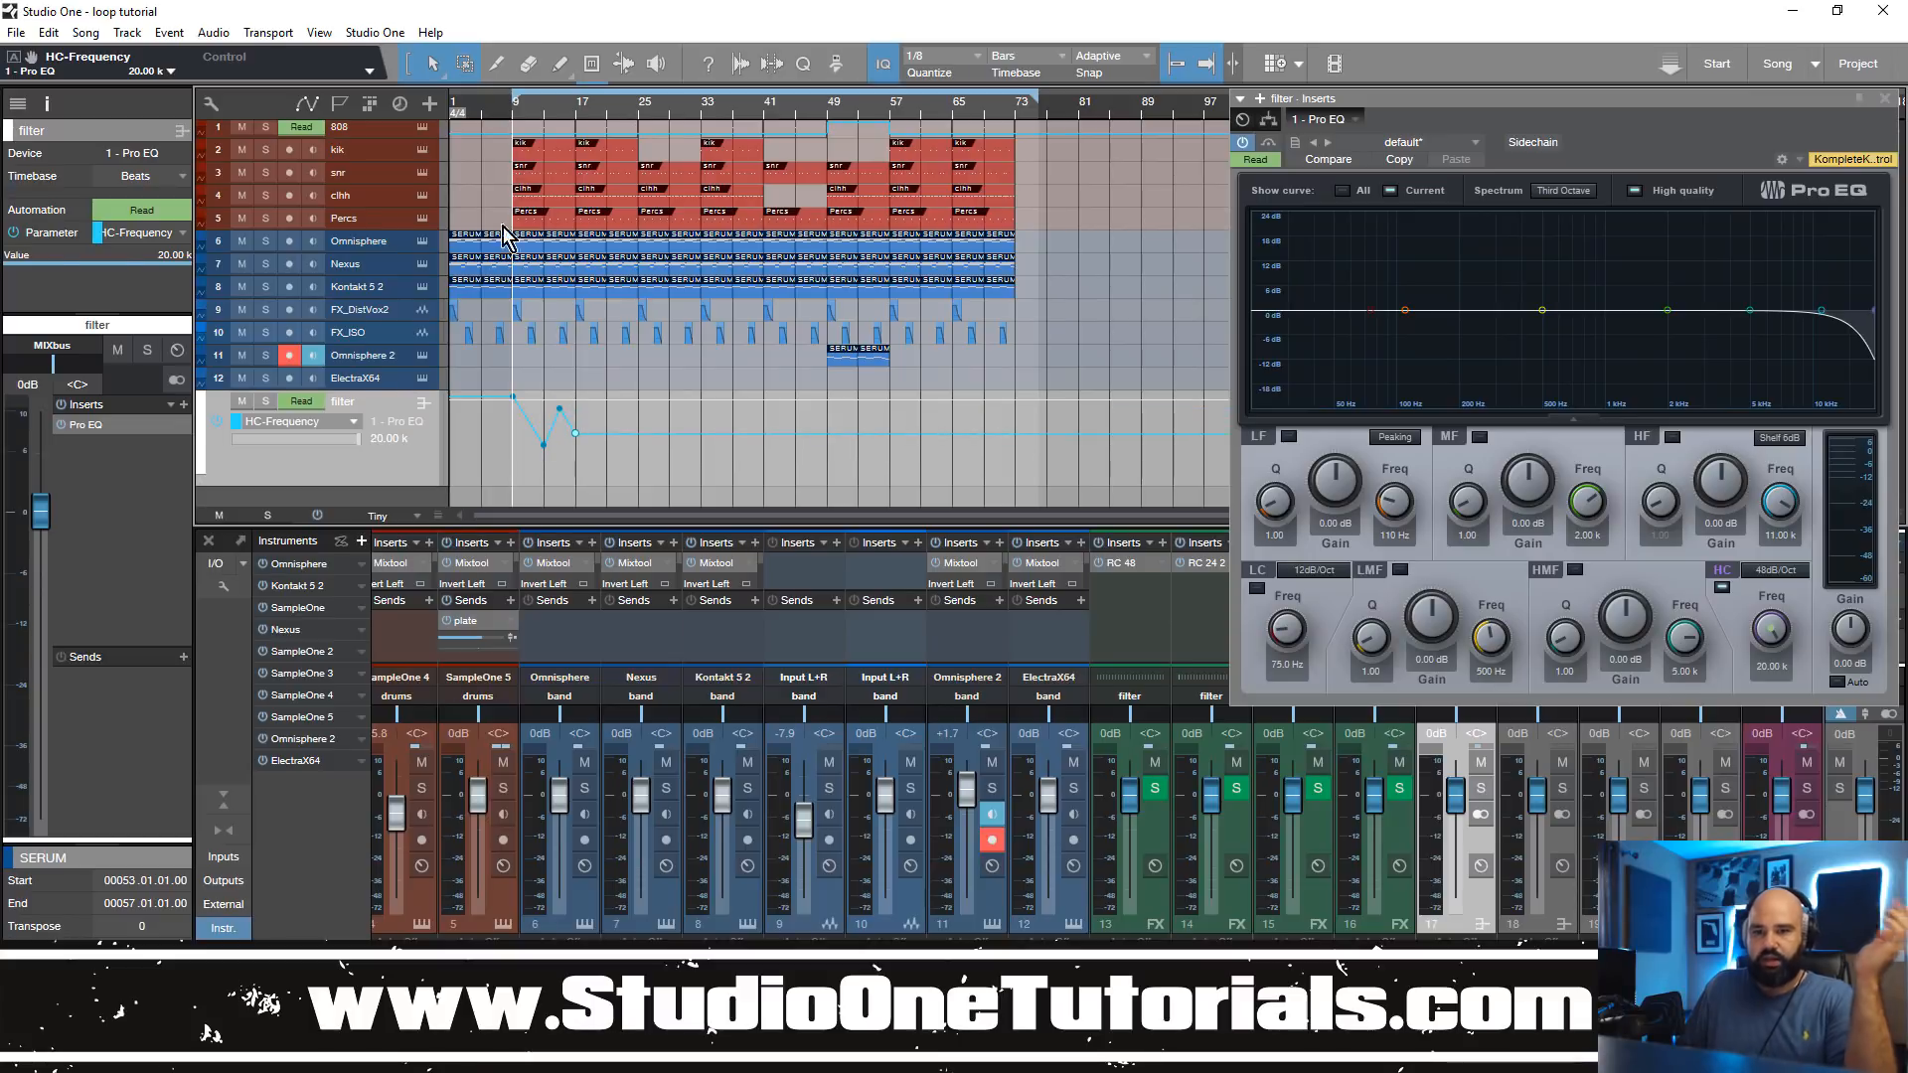
click(497, 112)
key(space)
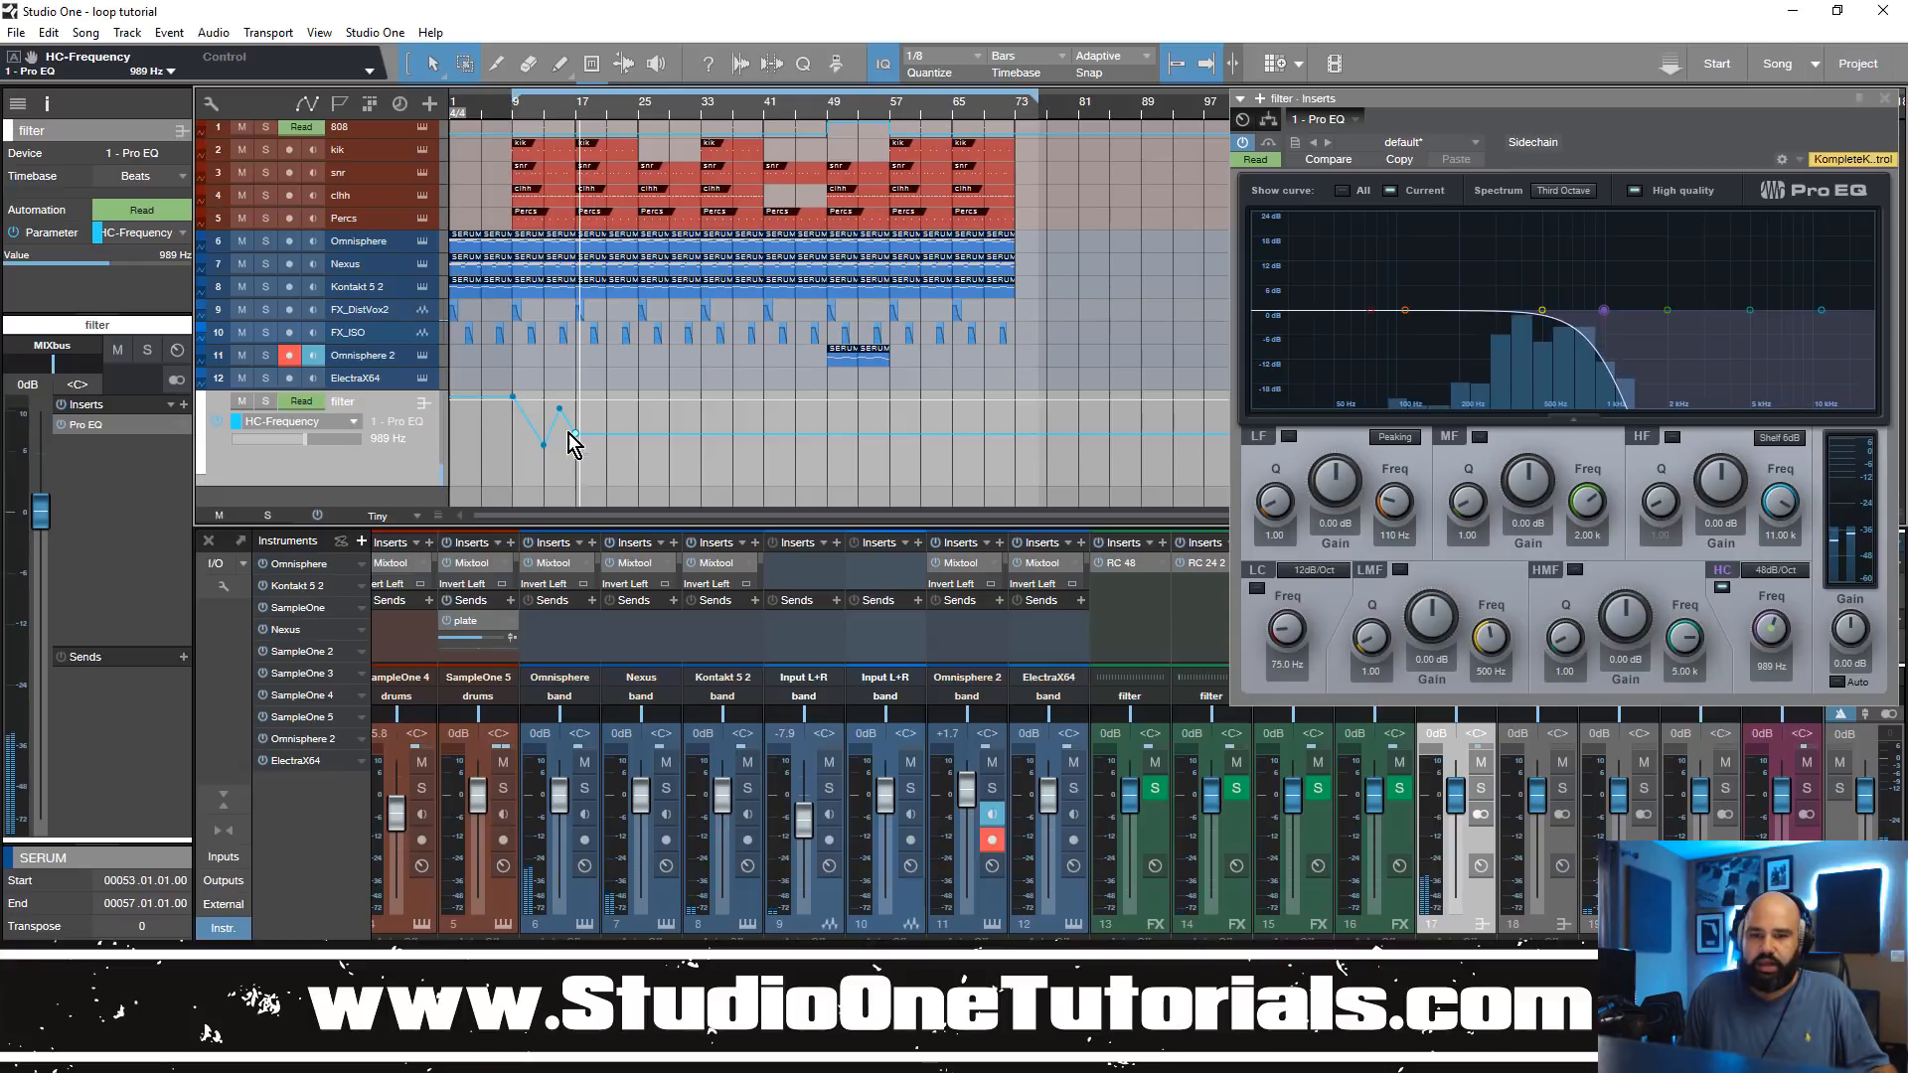
Step: Copy the HC-Frequency curve of bars 9 to 17 to bar 41 and play back the copied sweep
click(514, 398)
drag(513, 405, 763, 425)
click(761, 110)
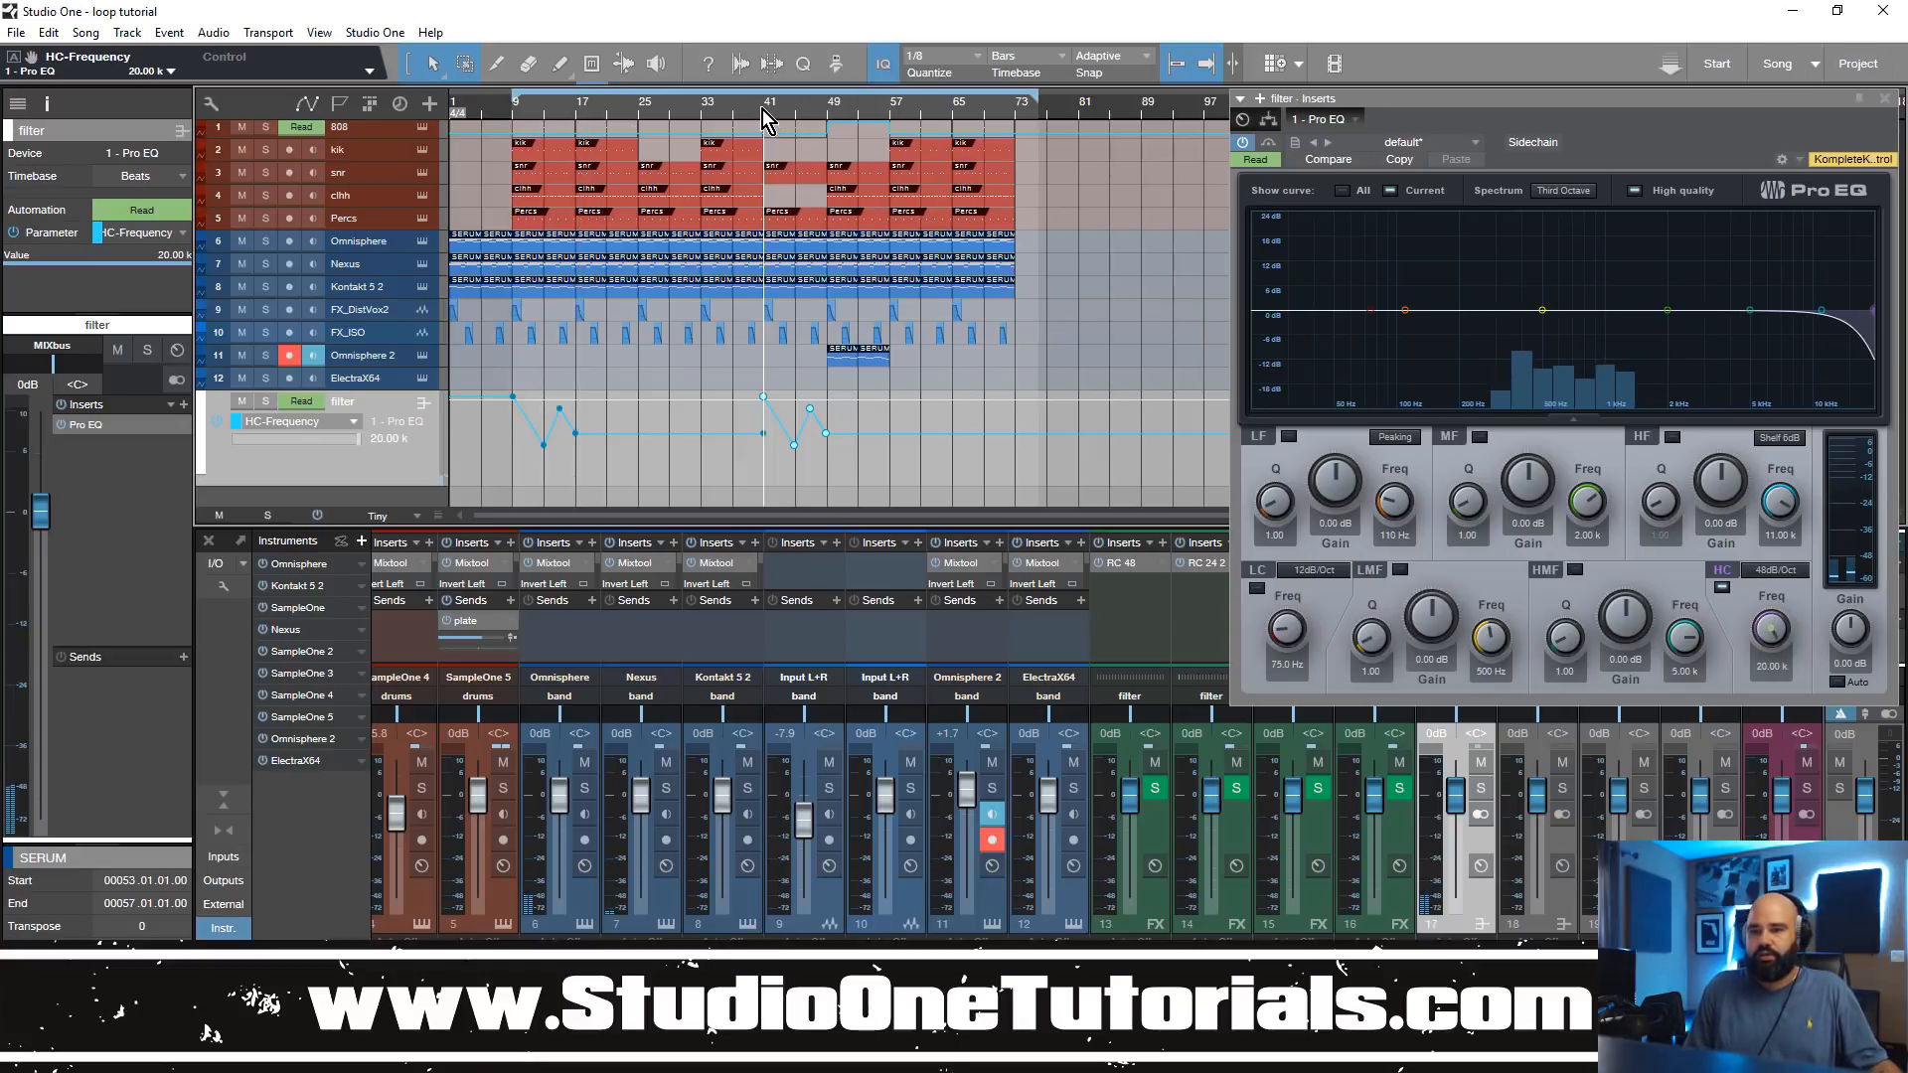
key(space)
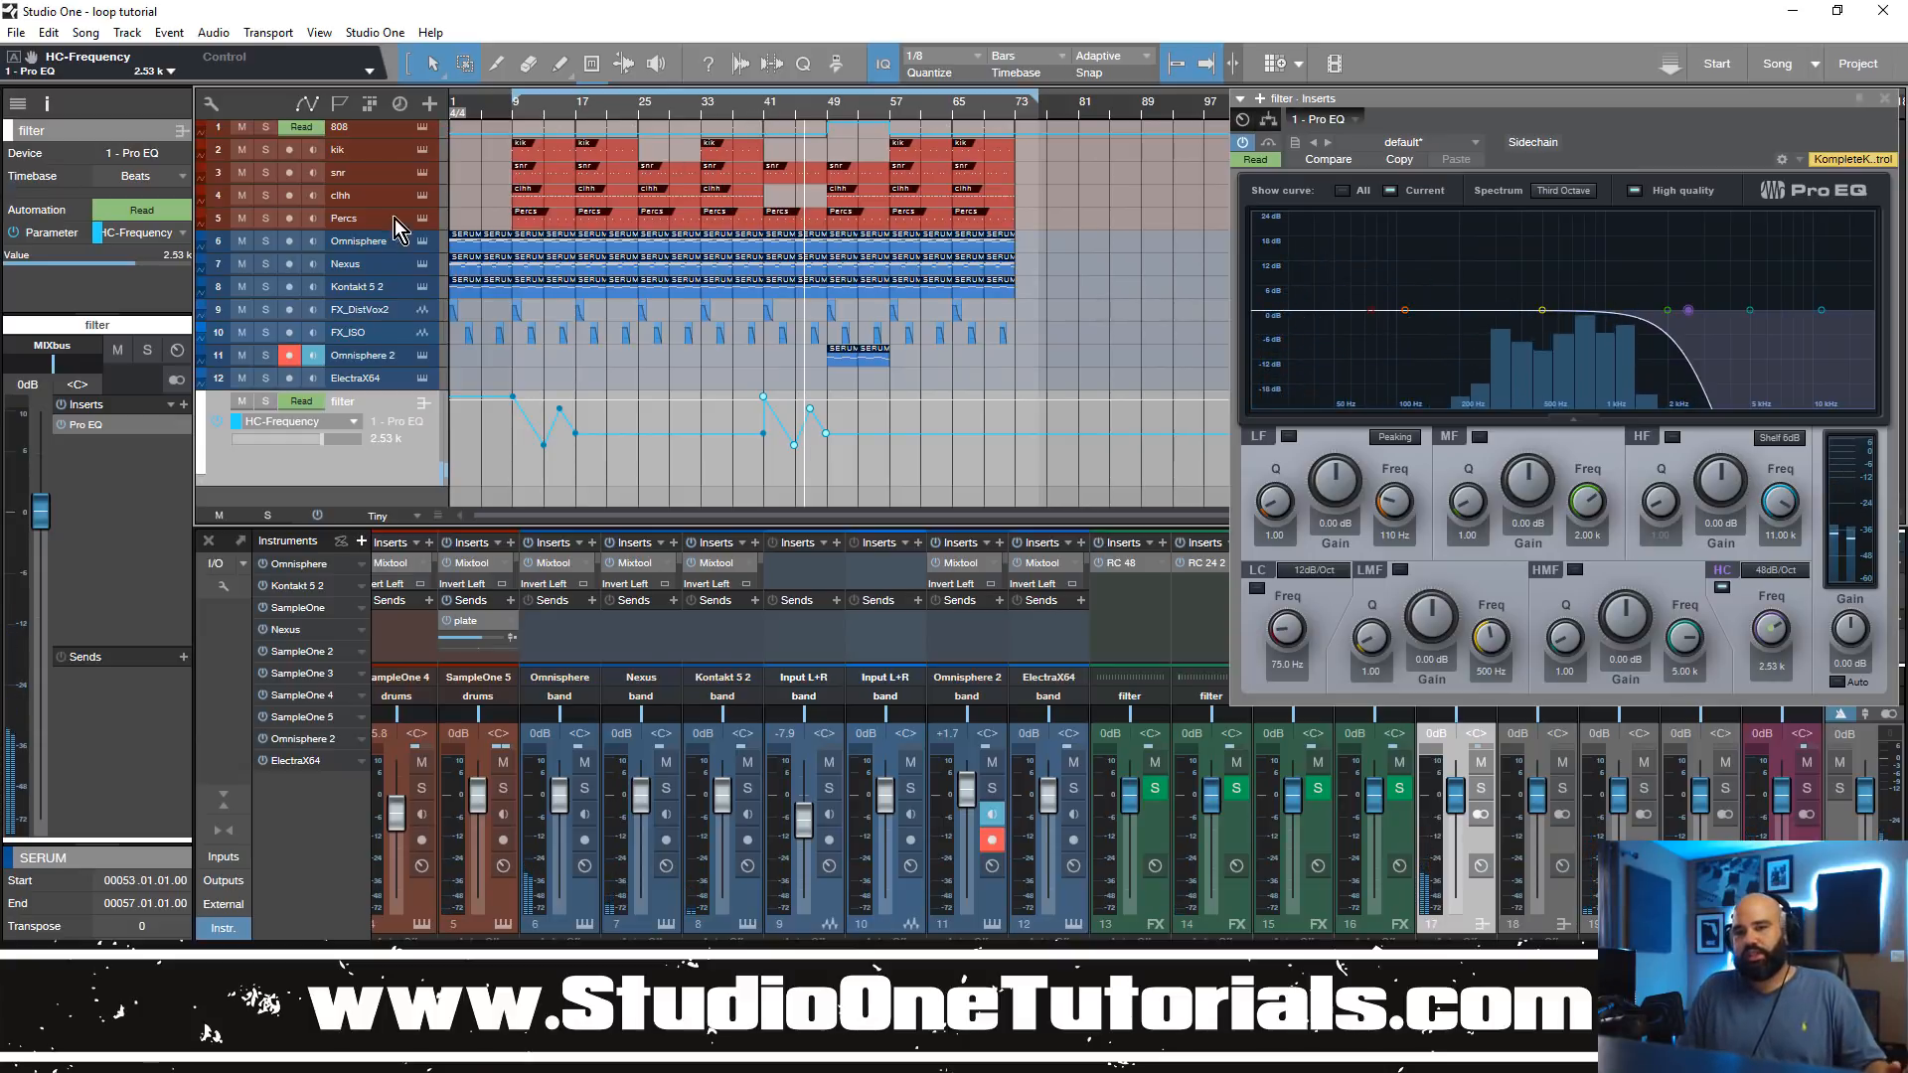
click(515, 114)
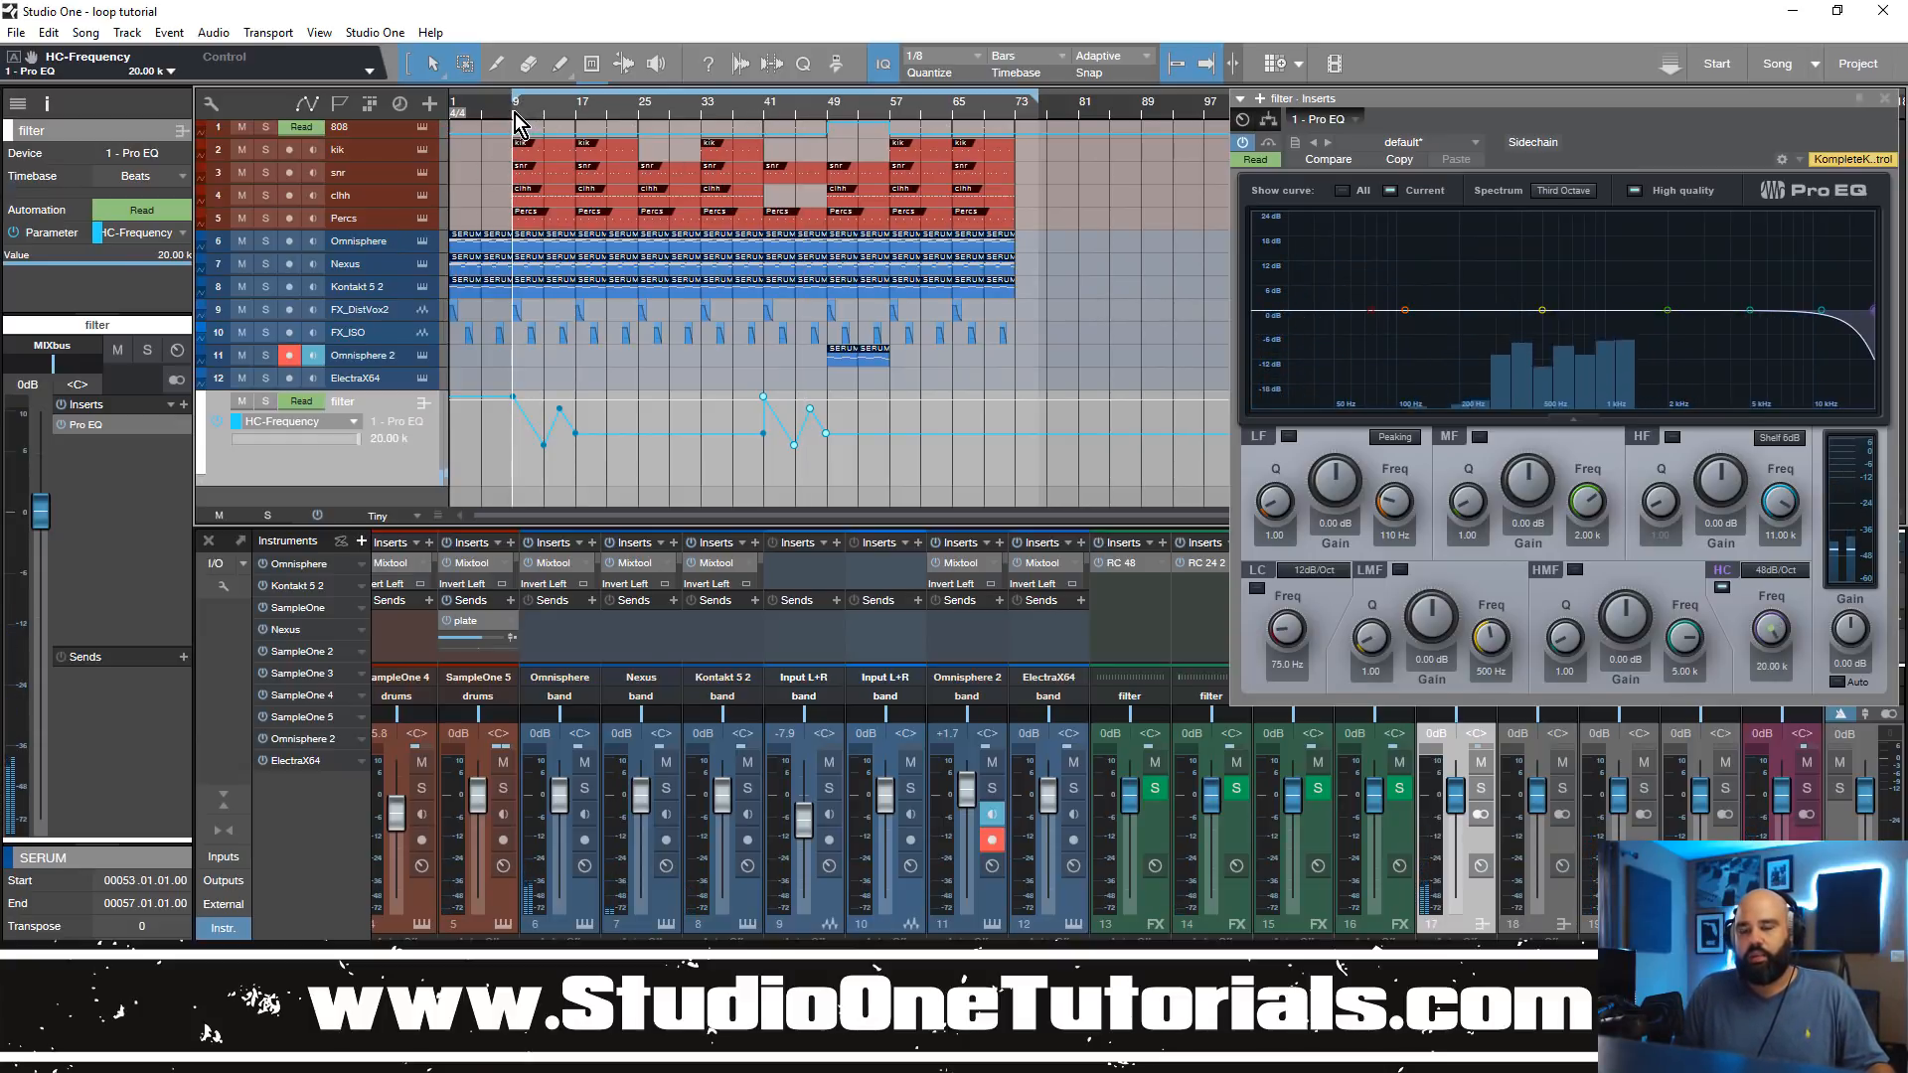
Step: Route the output of bus channel 19 to filterbypass and play the song from bar 9
click(1888, 102)
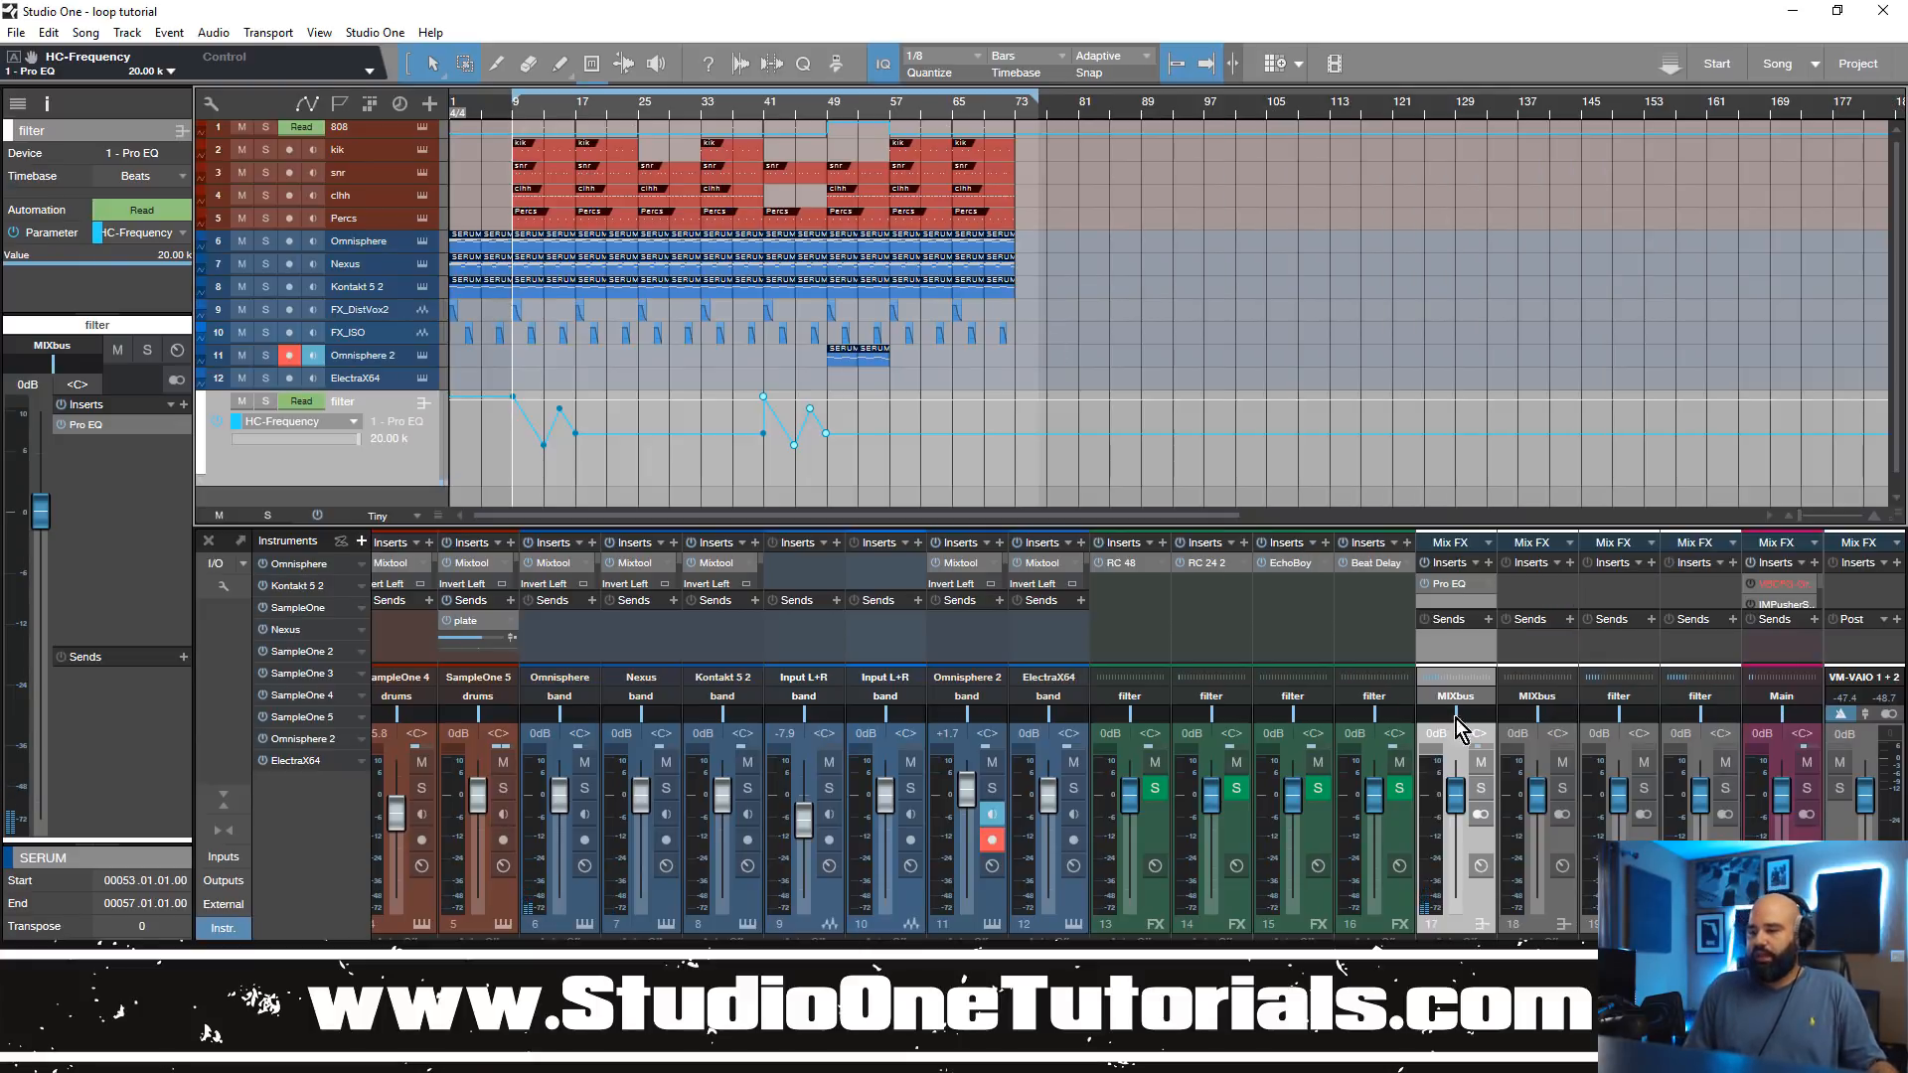
click(1567, 894)
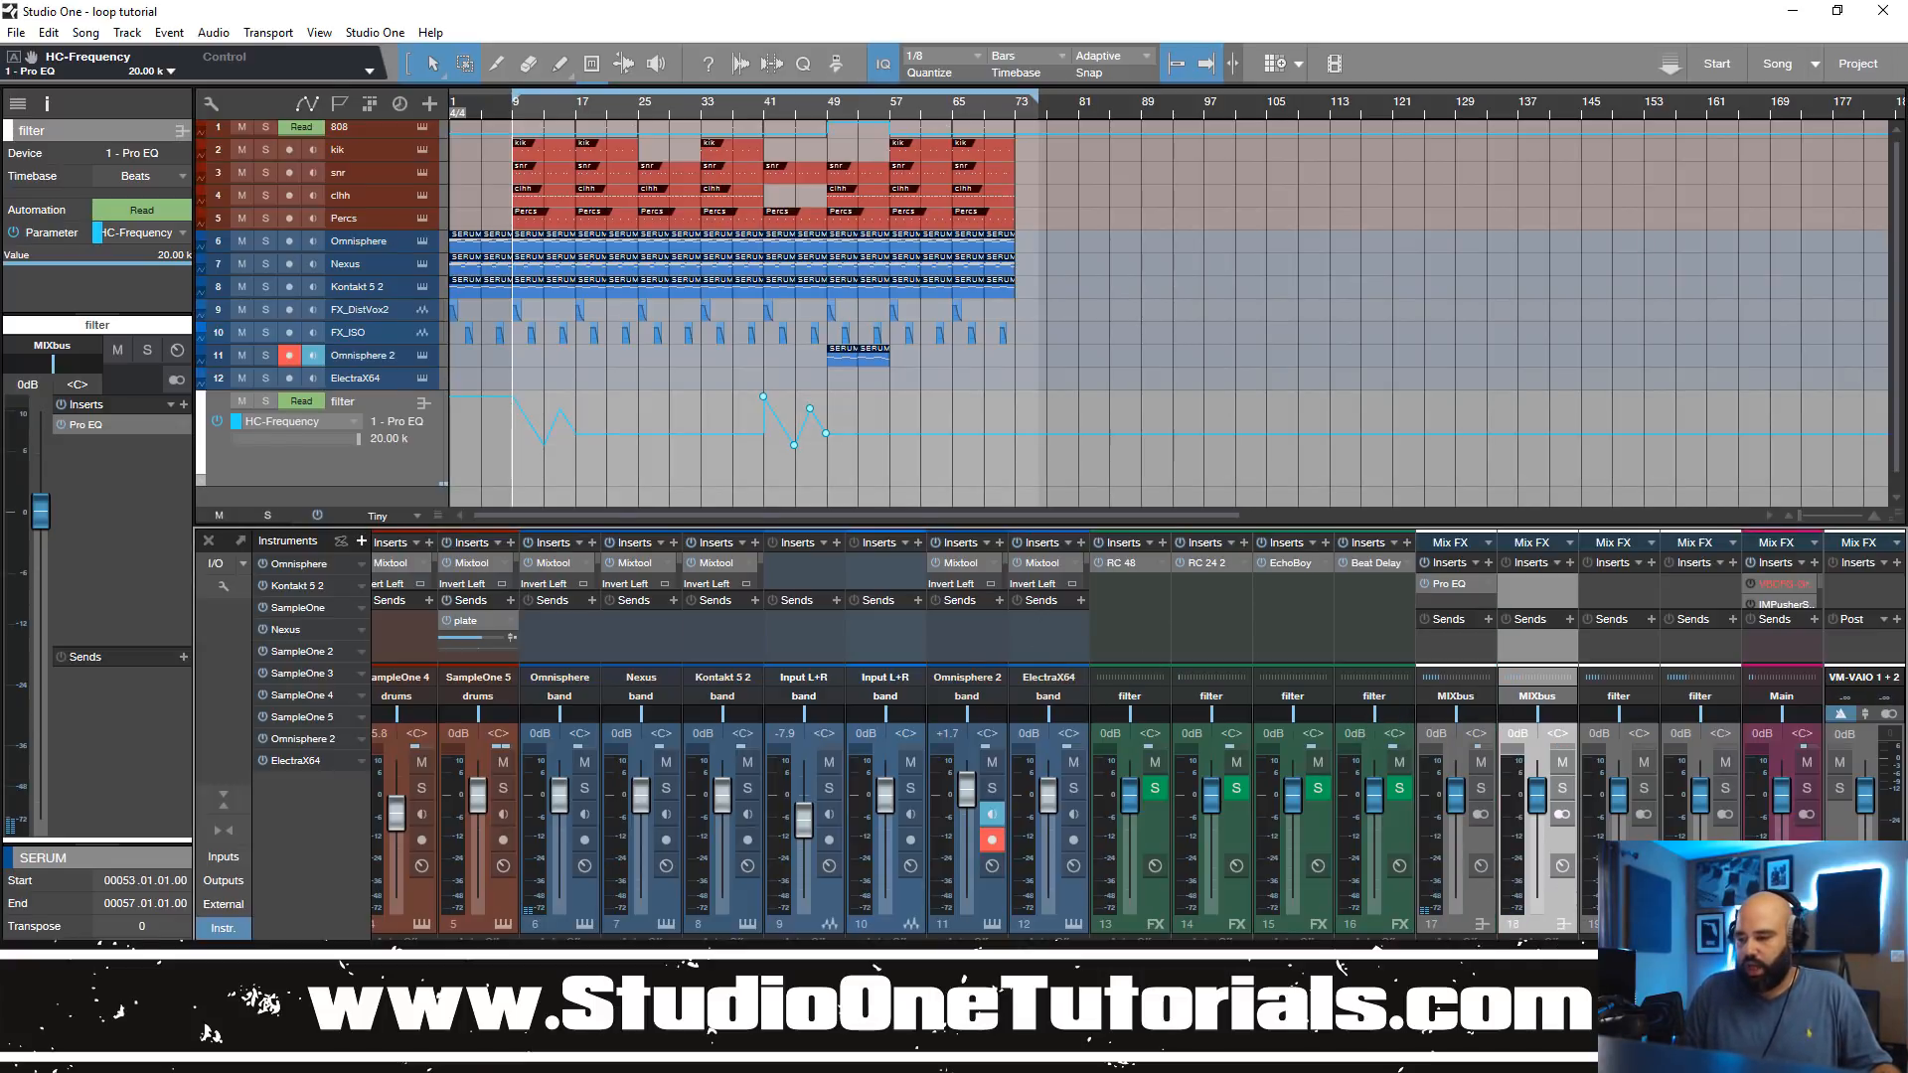
scroll(1097, 736, left, 2)
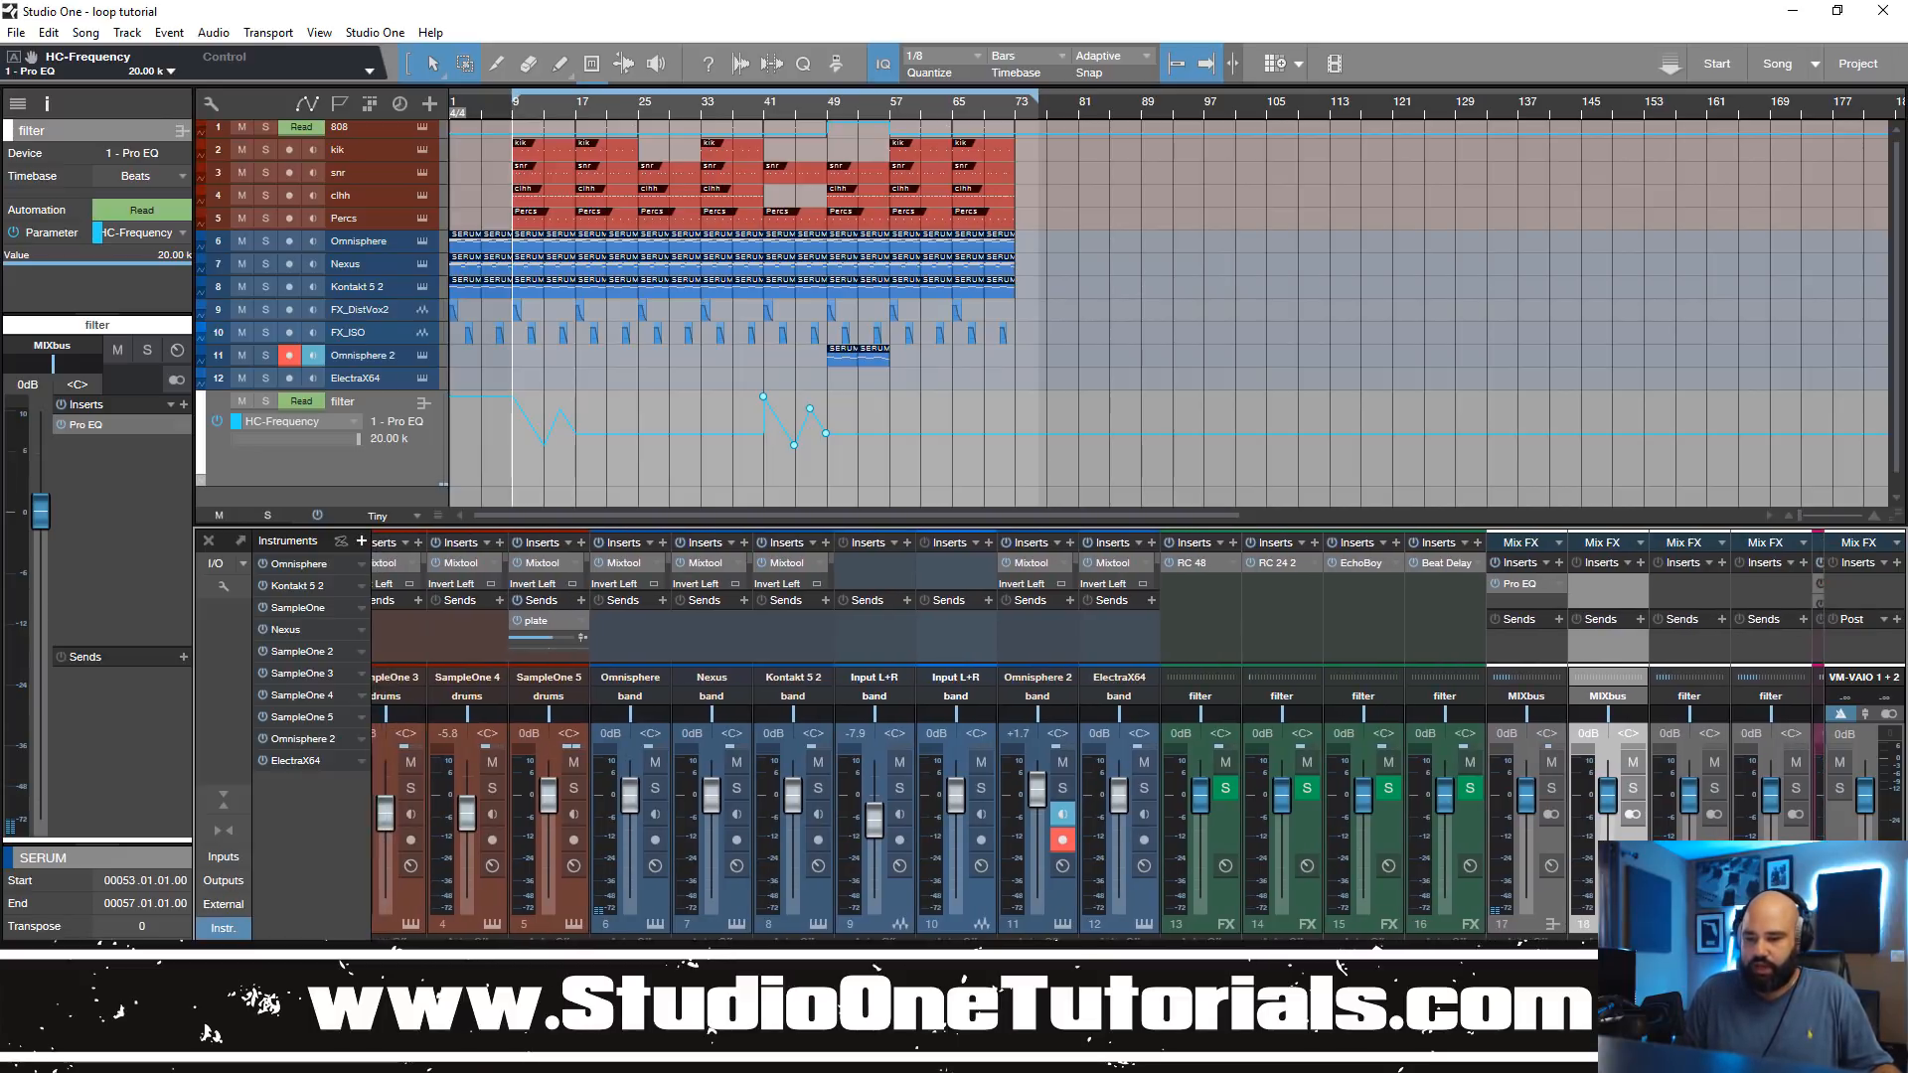
scroll(1097, 735, left, 1)
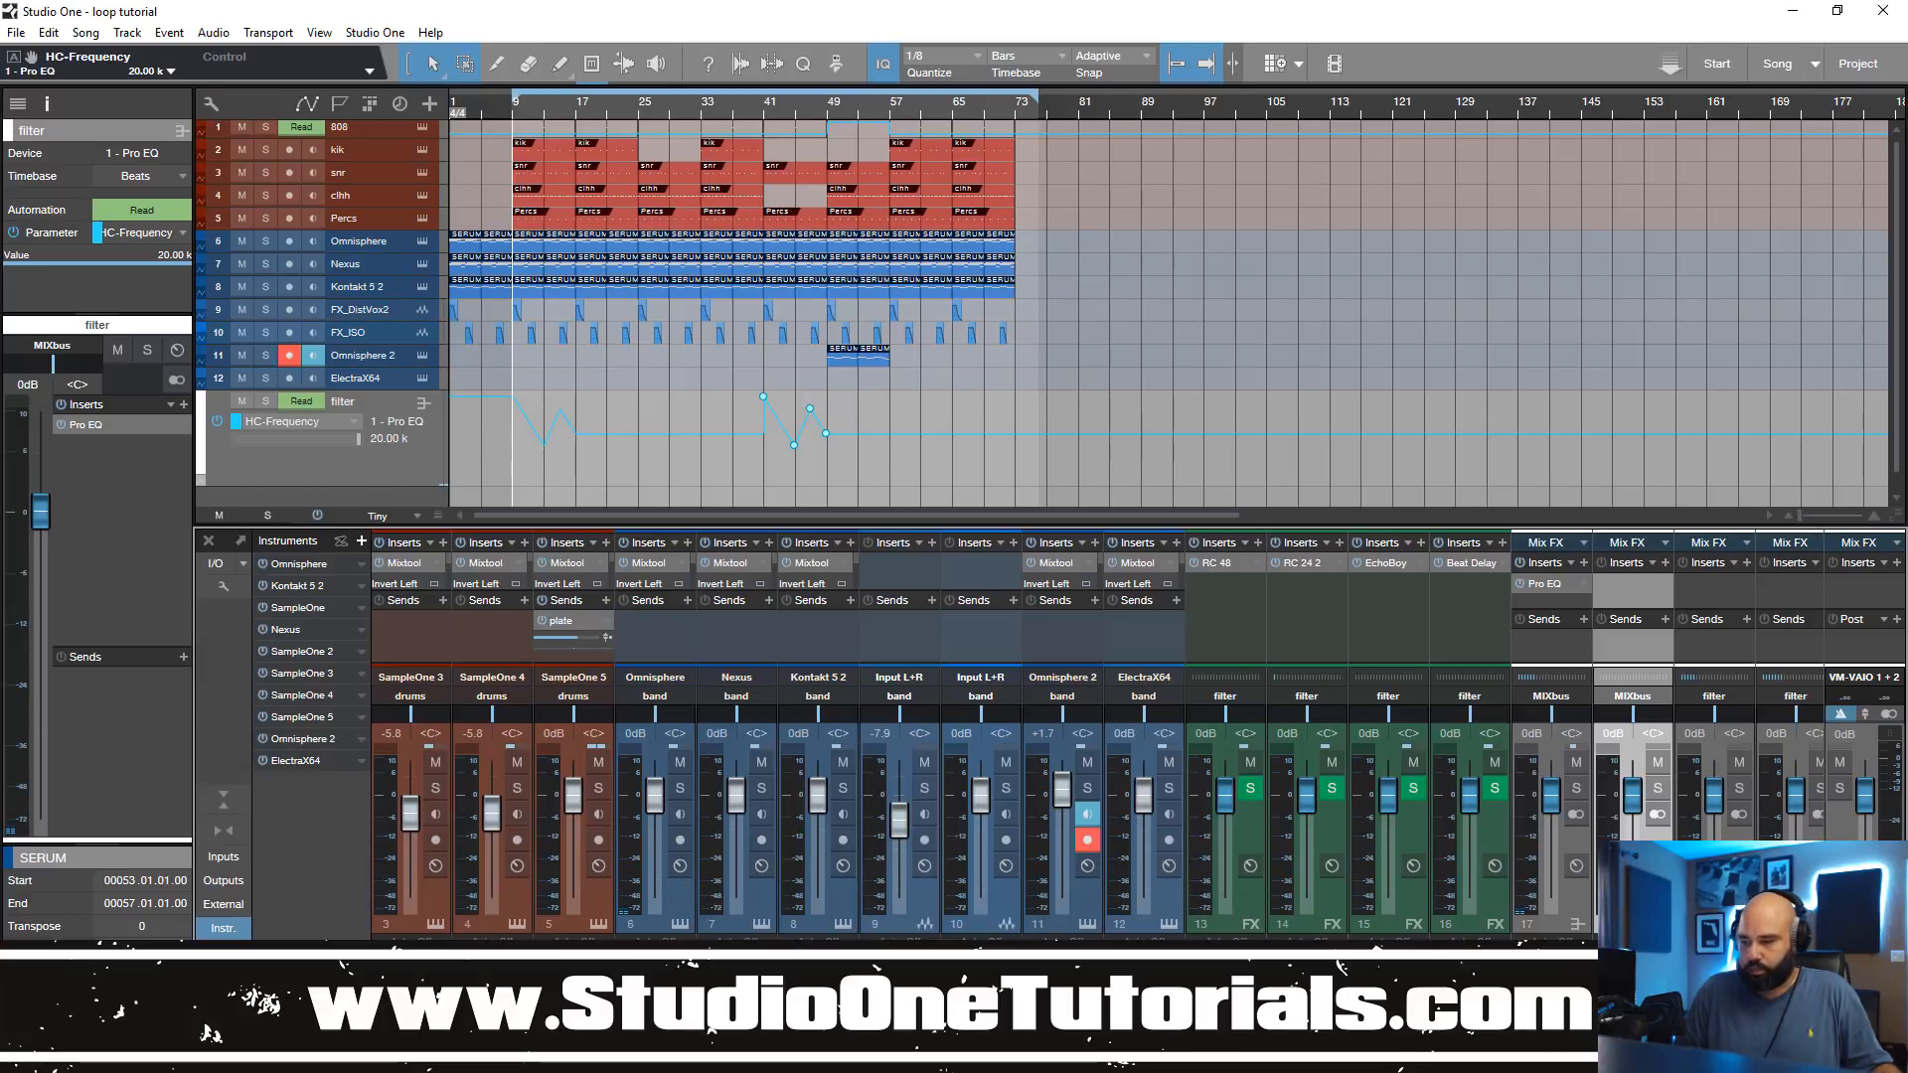
scroll(1292, 845, right, 2)
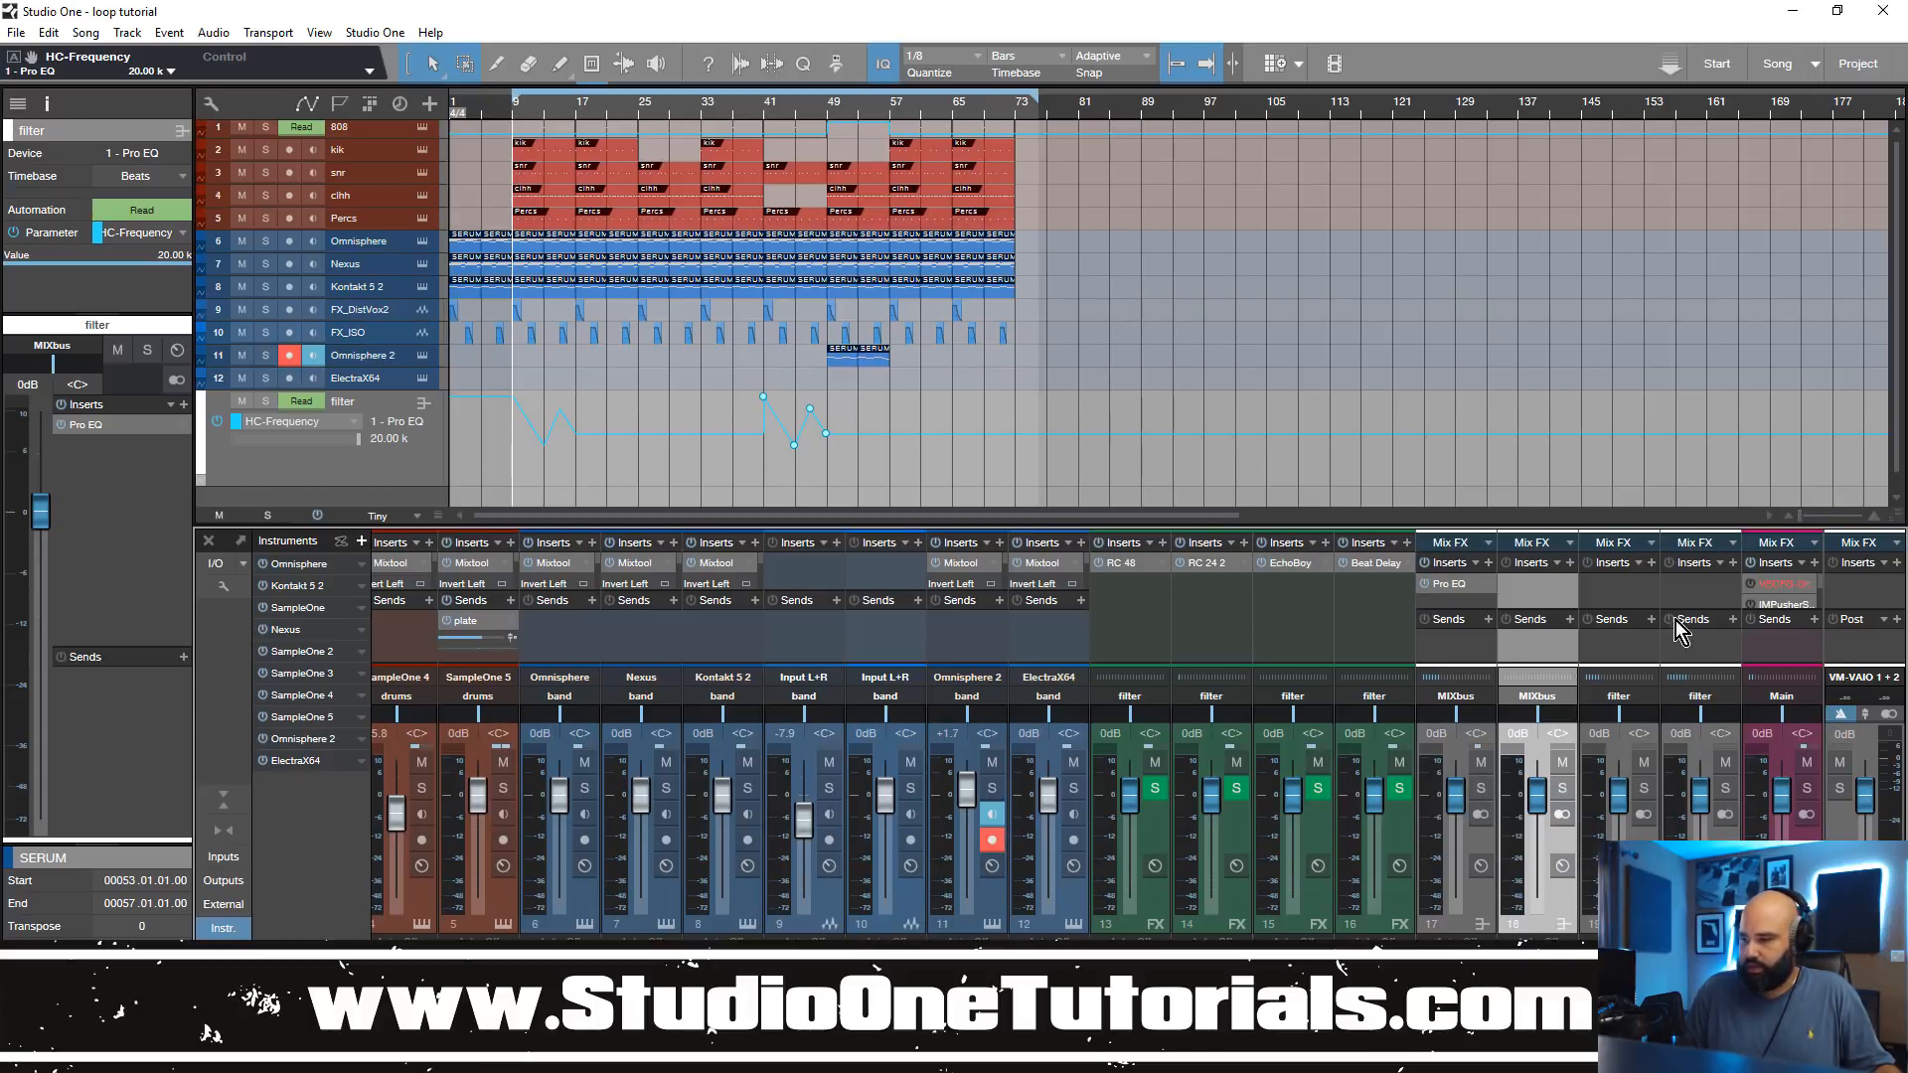
click(1649, 694)
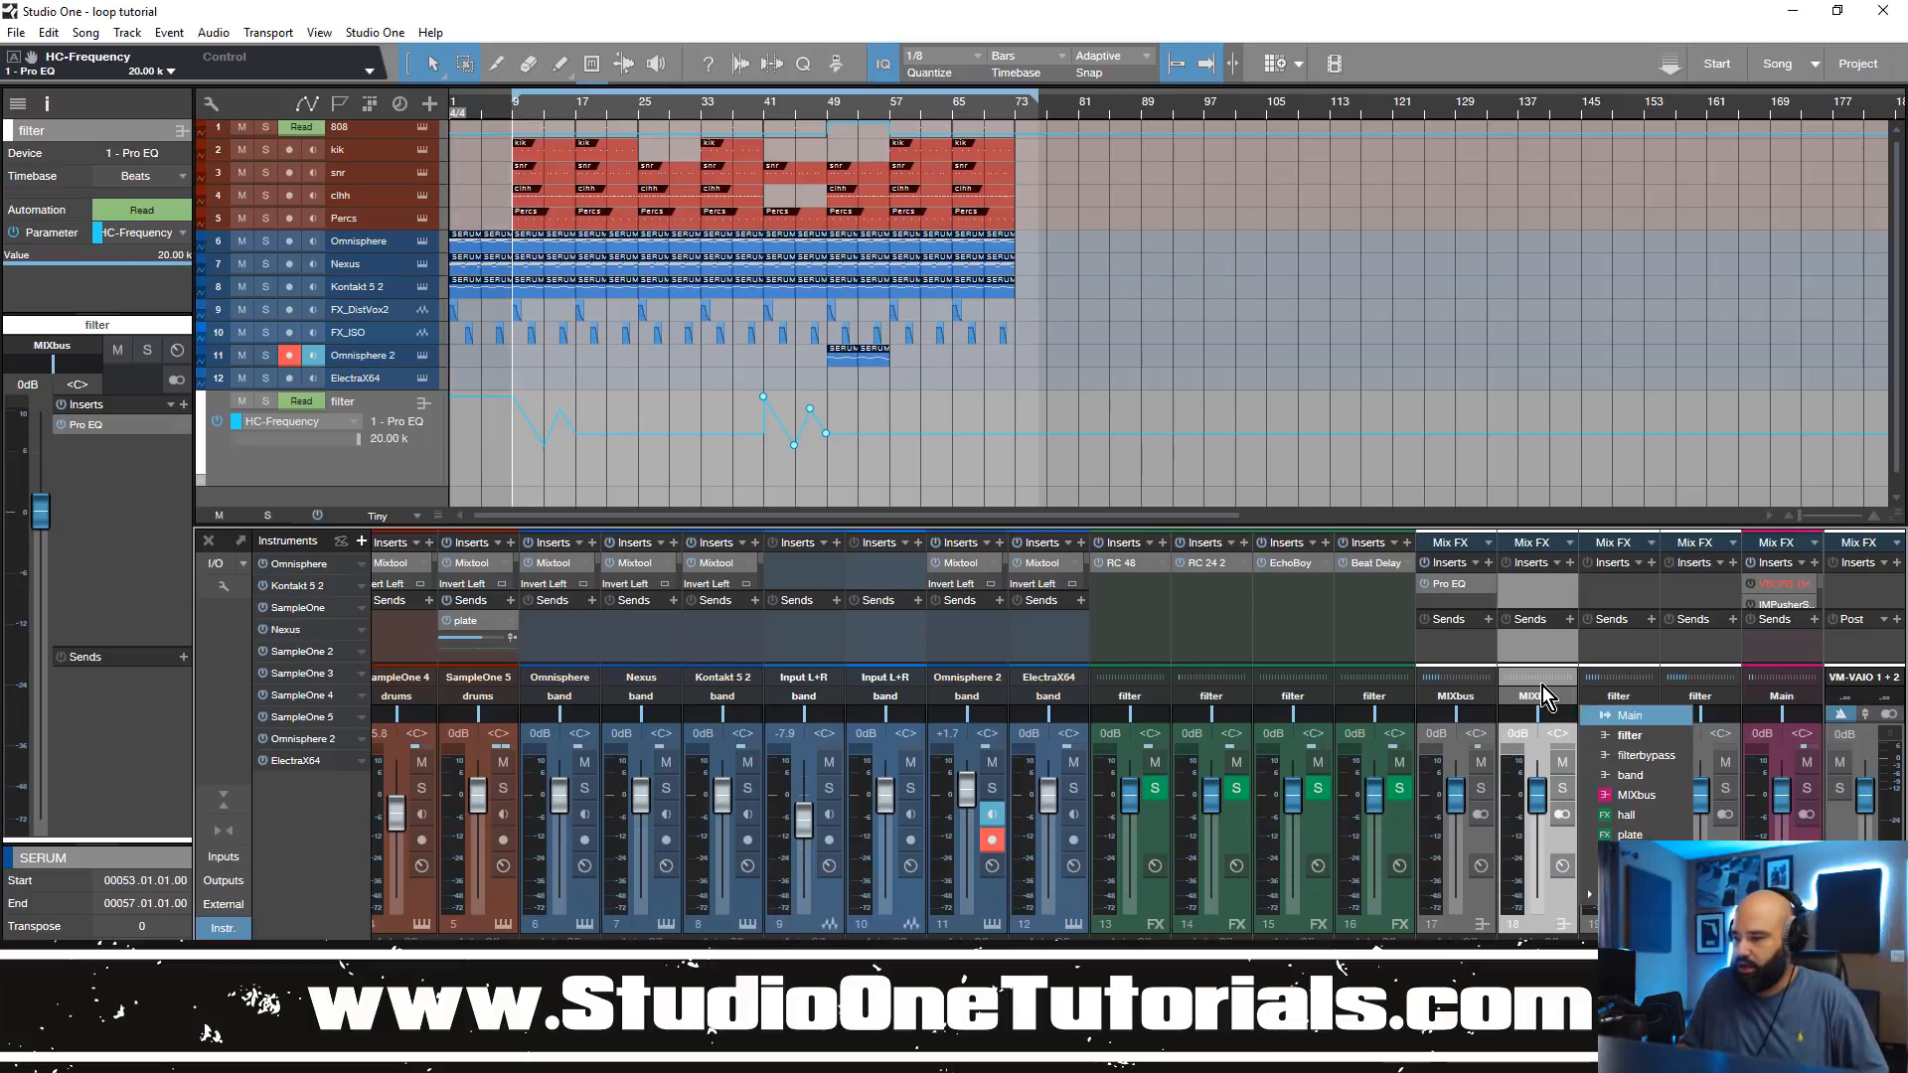
click(1660, 694)
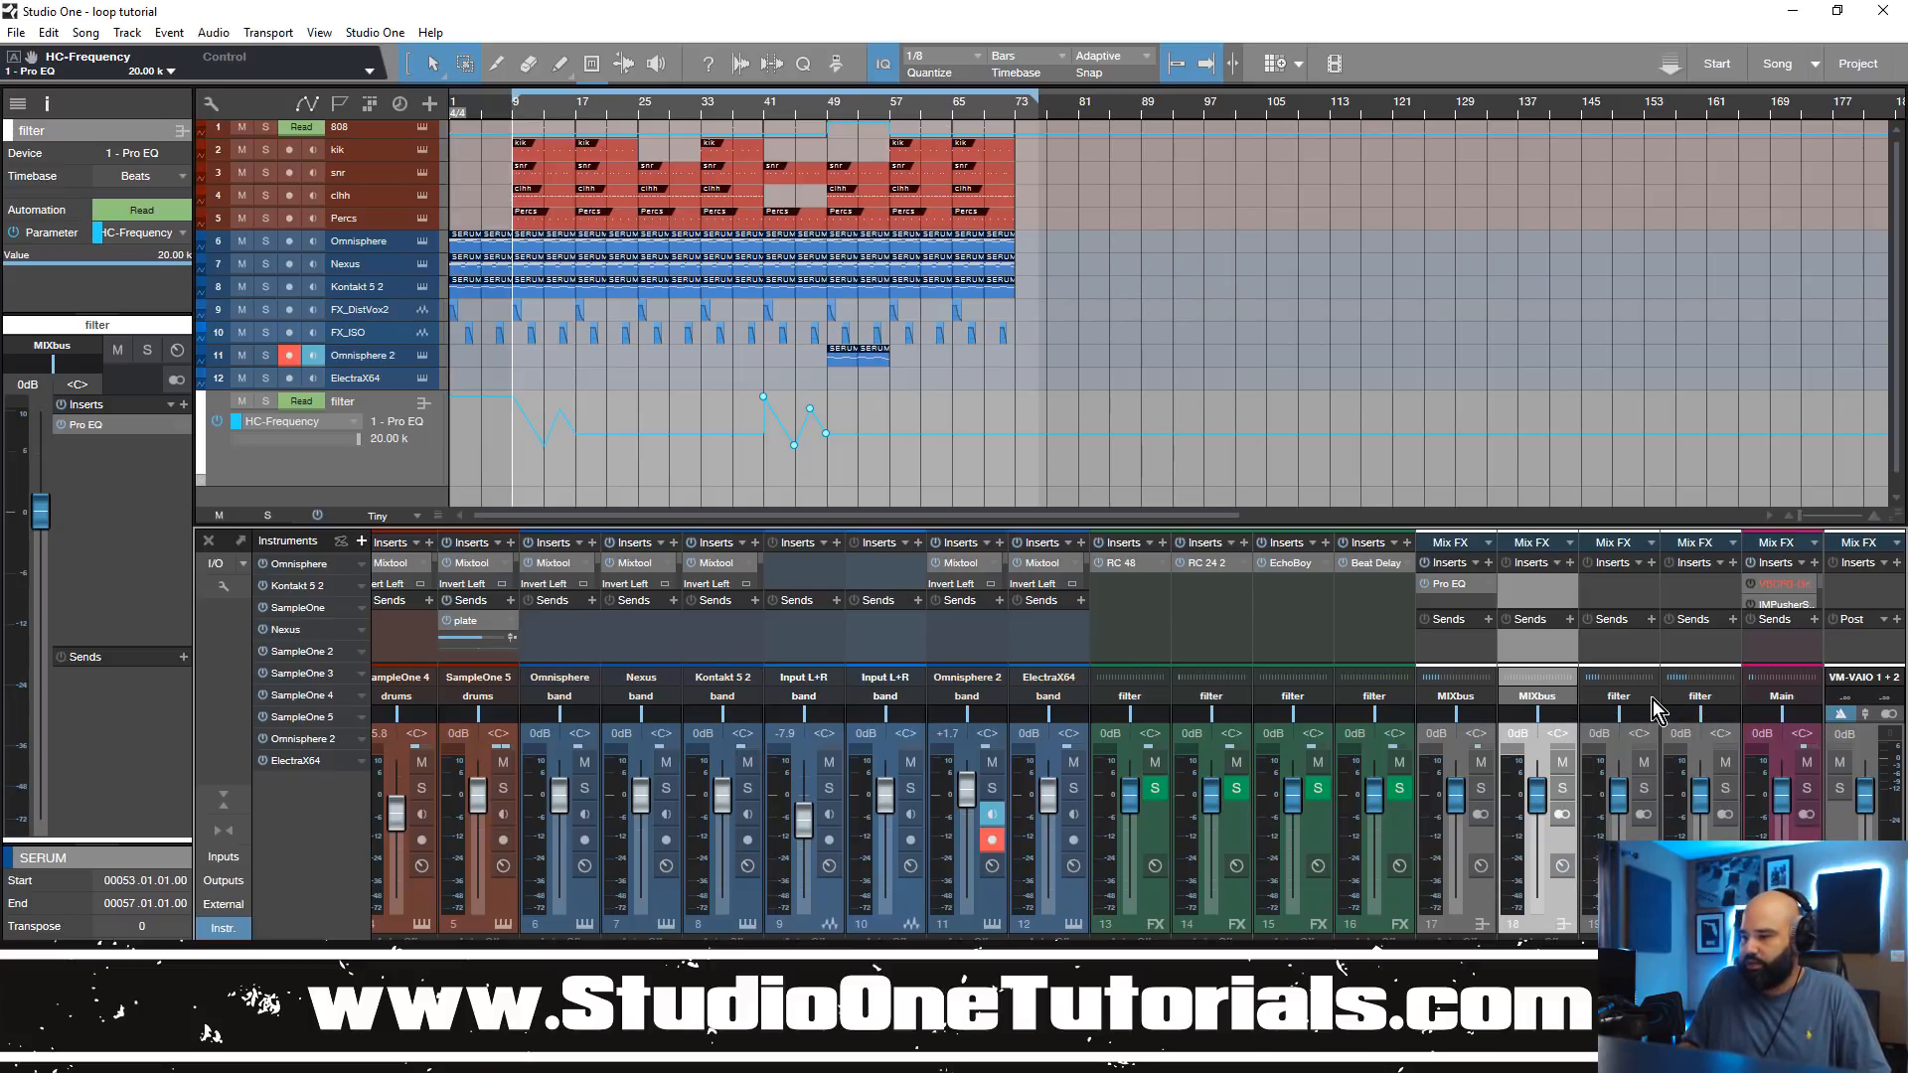
click(1614, 700)
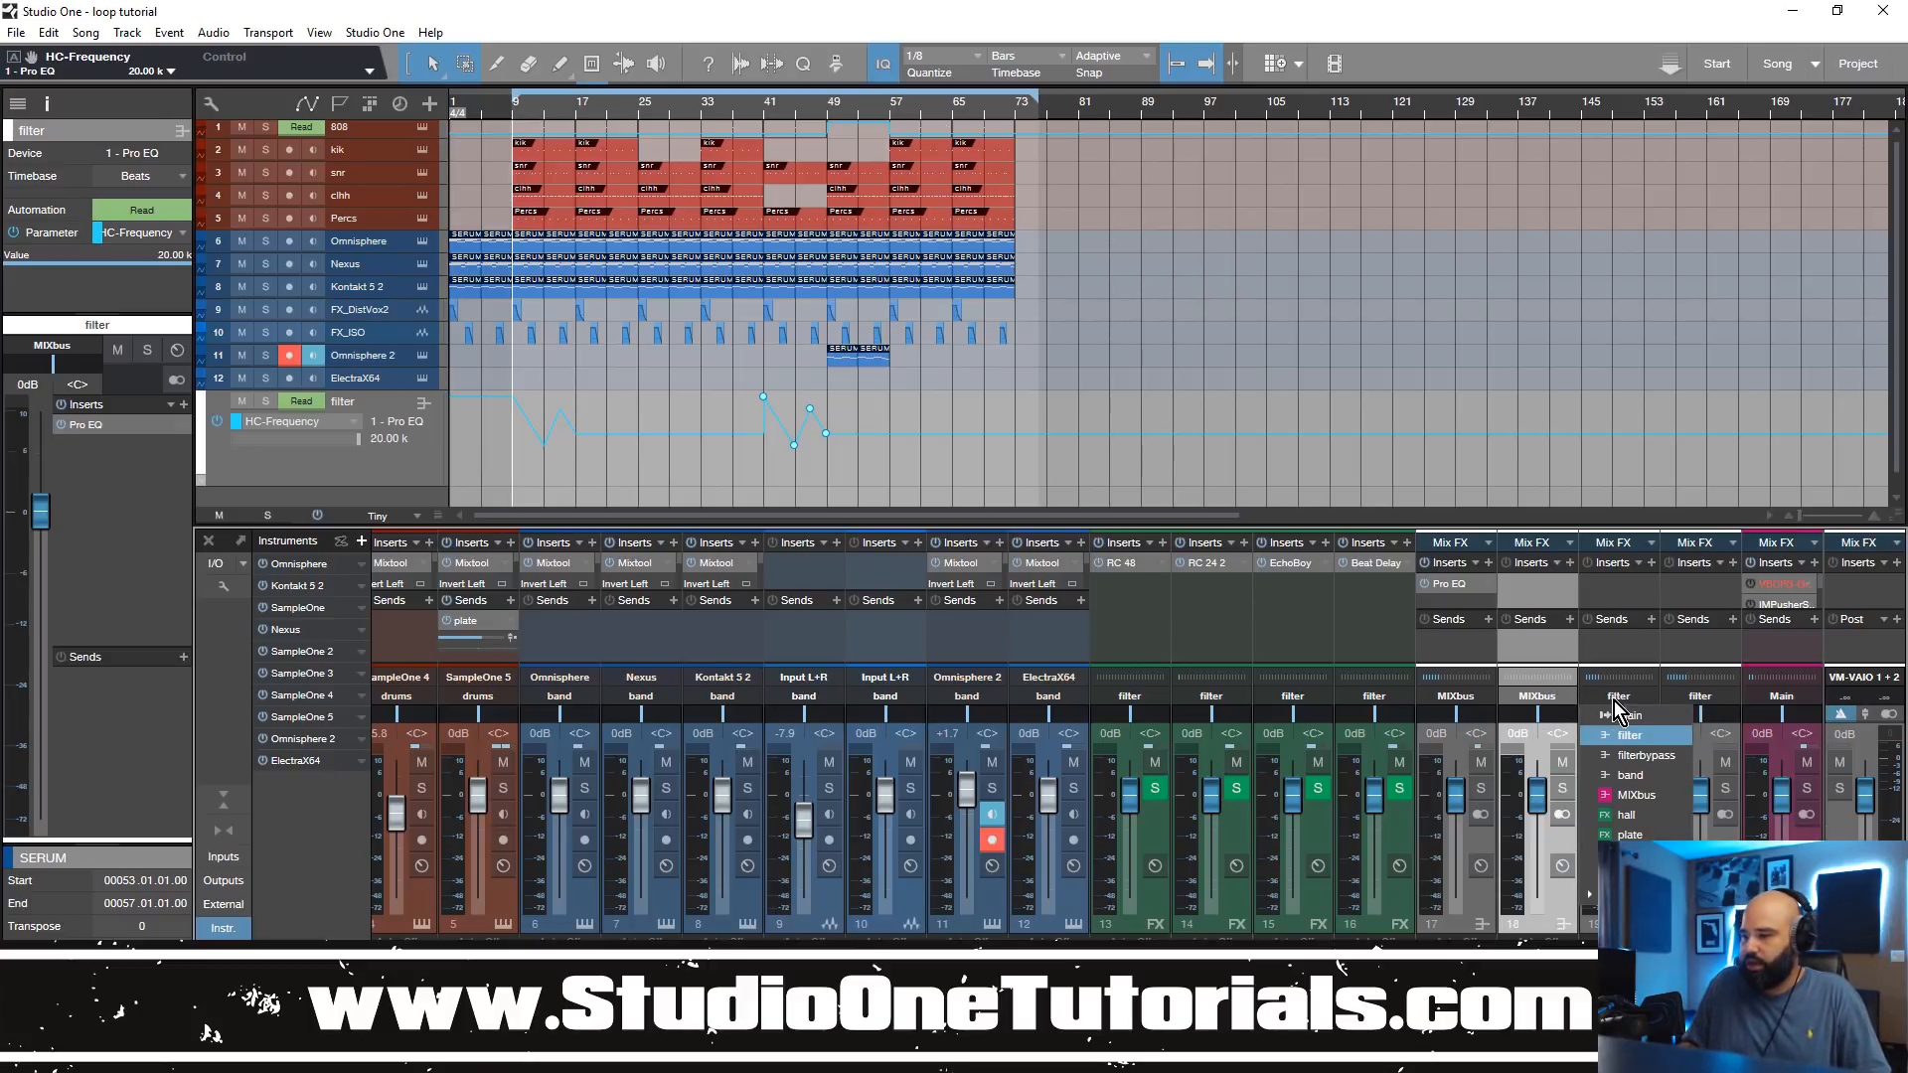
click(1660, 762)
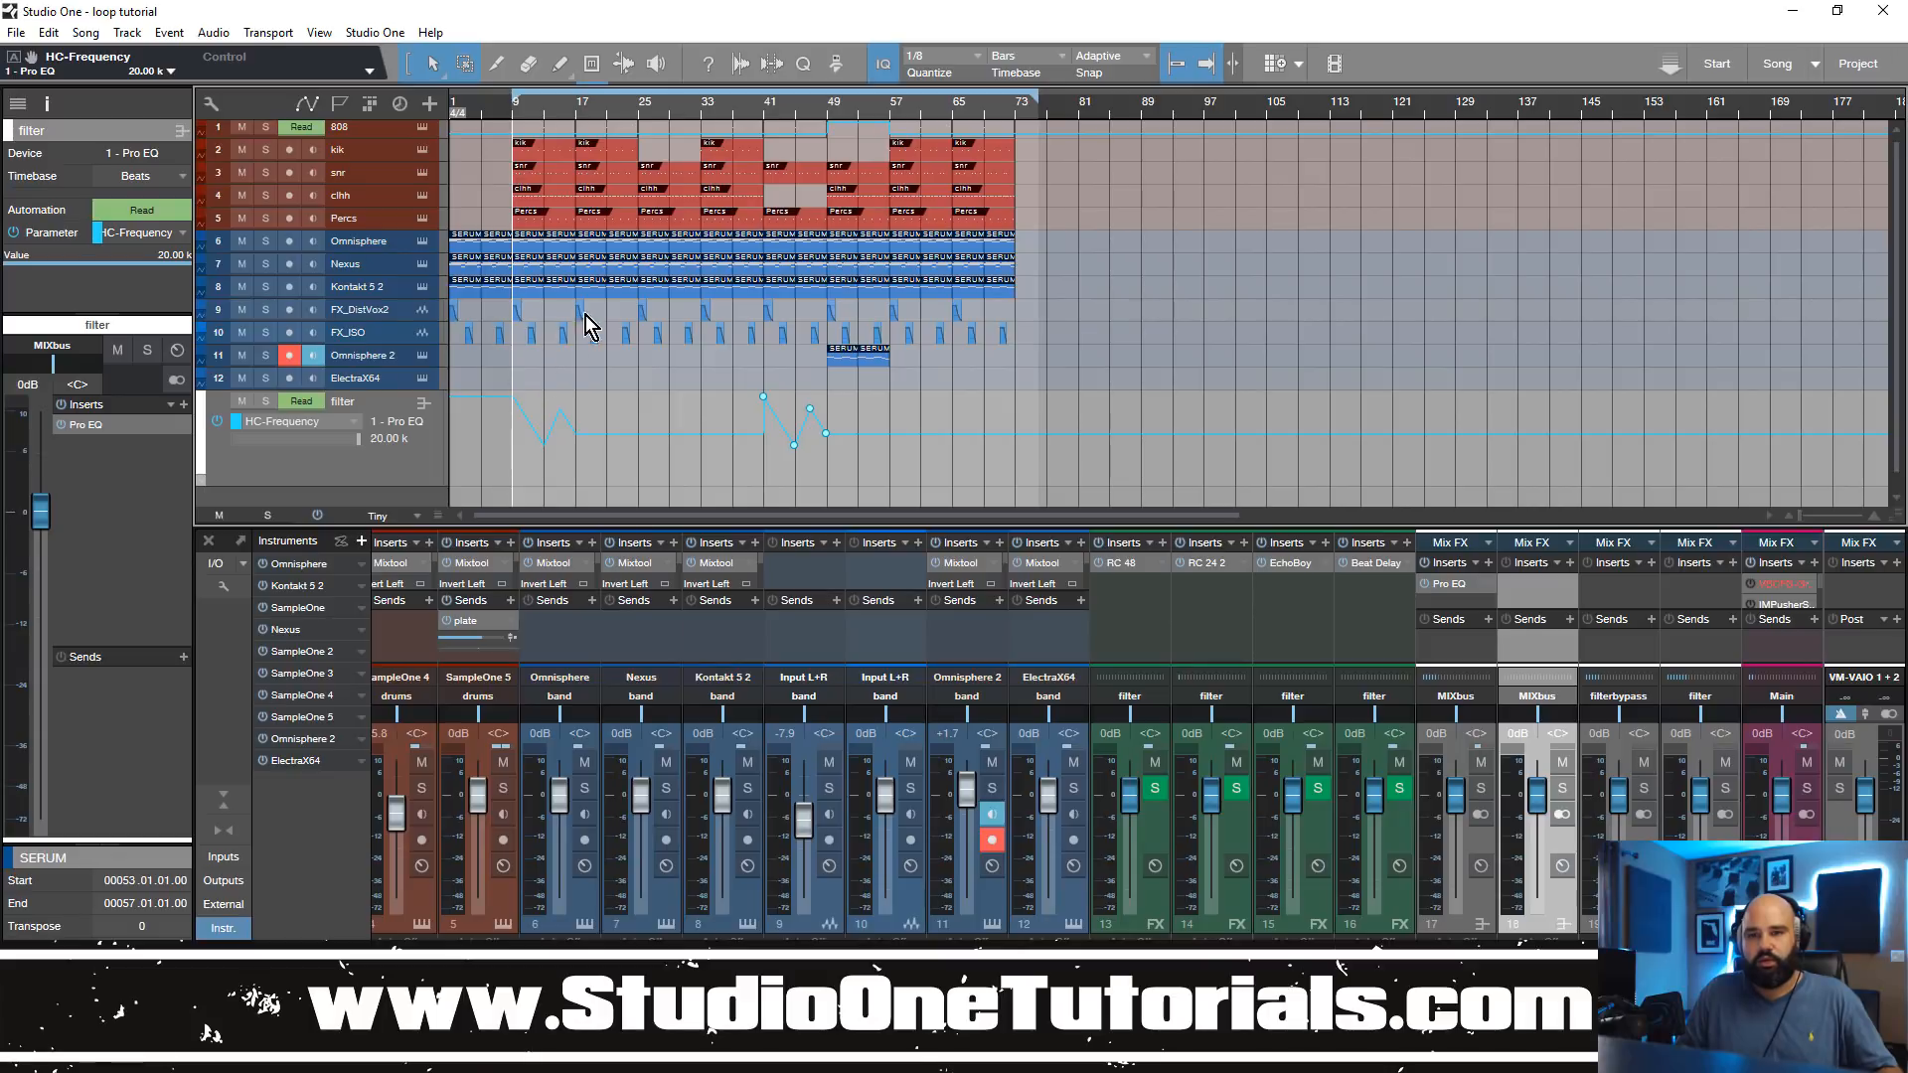
key(space)
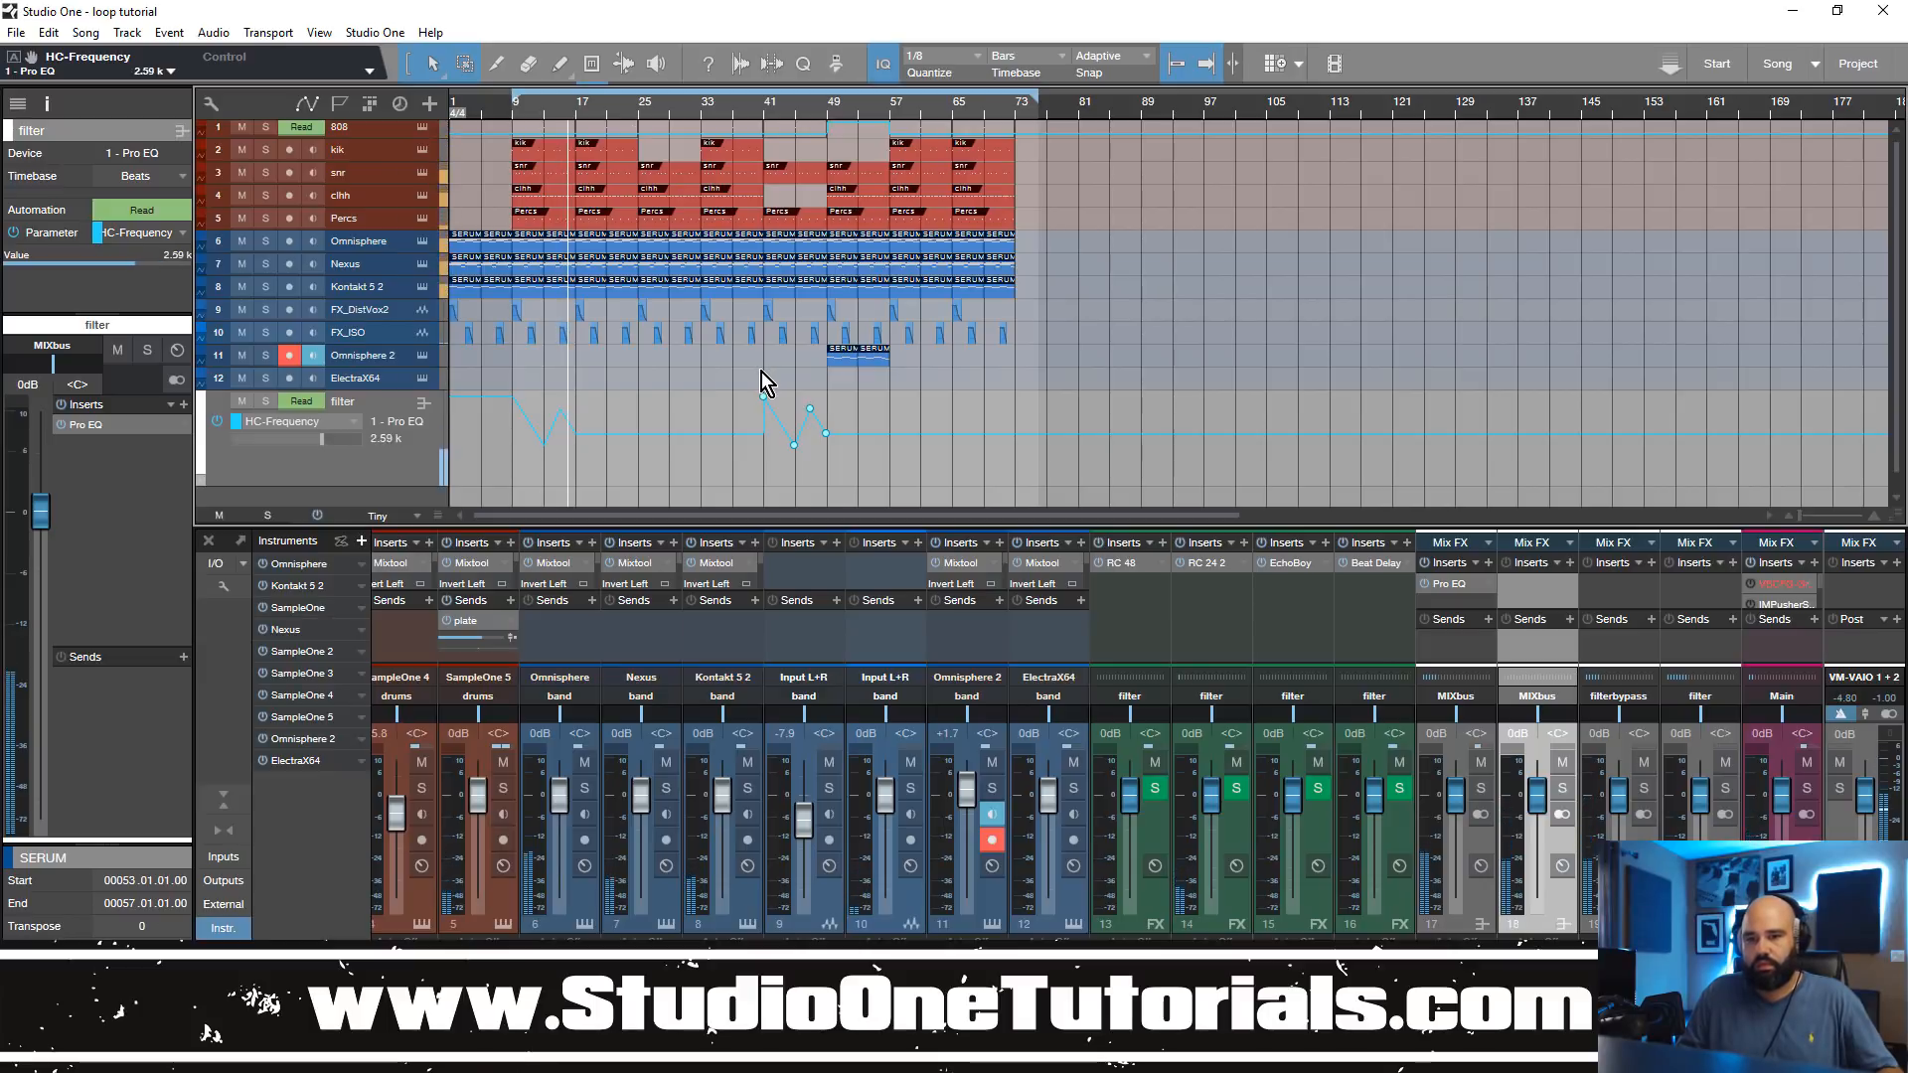
Step: Bend the HC-Frequency segments between bars 9 and 17 of the filter automation into smooth curves and play them back
drag(497, 102, 556, 184)
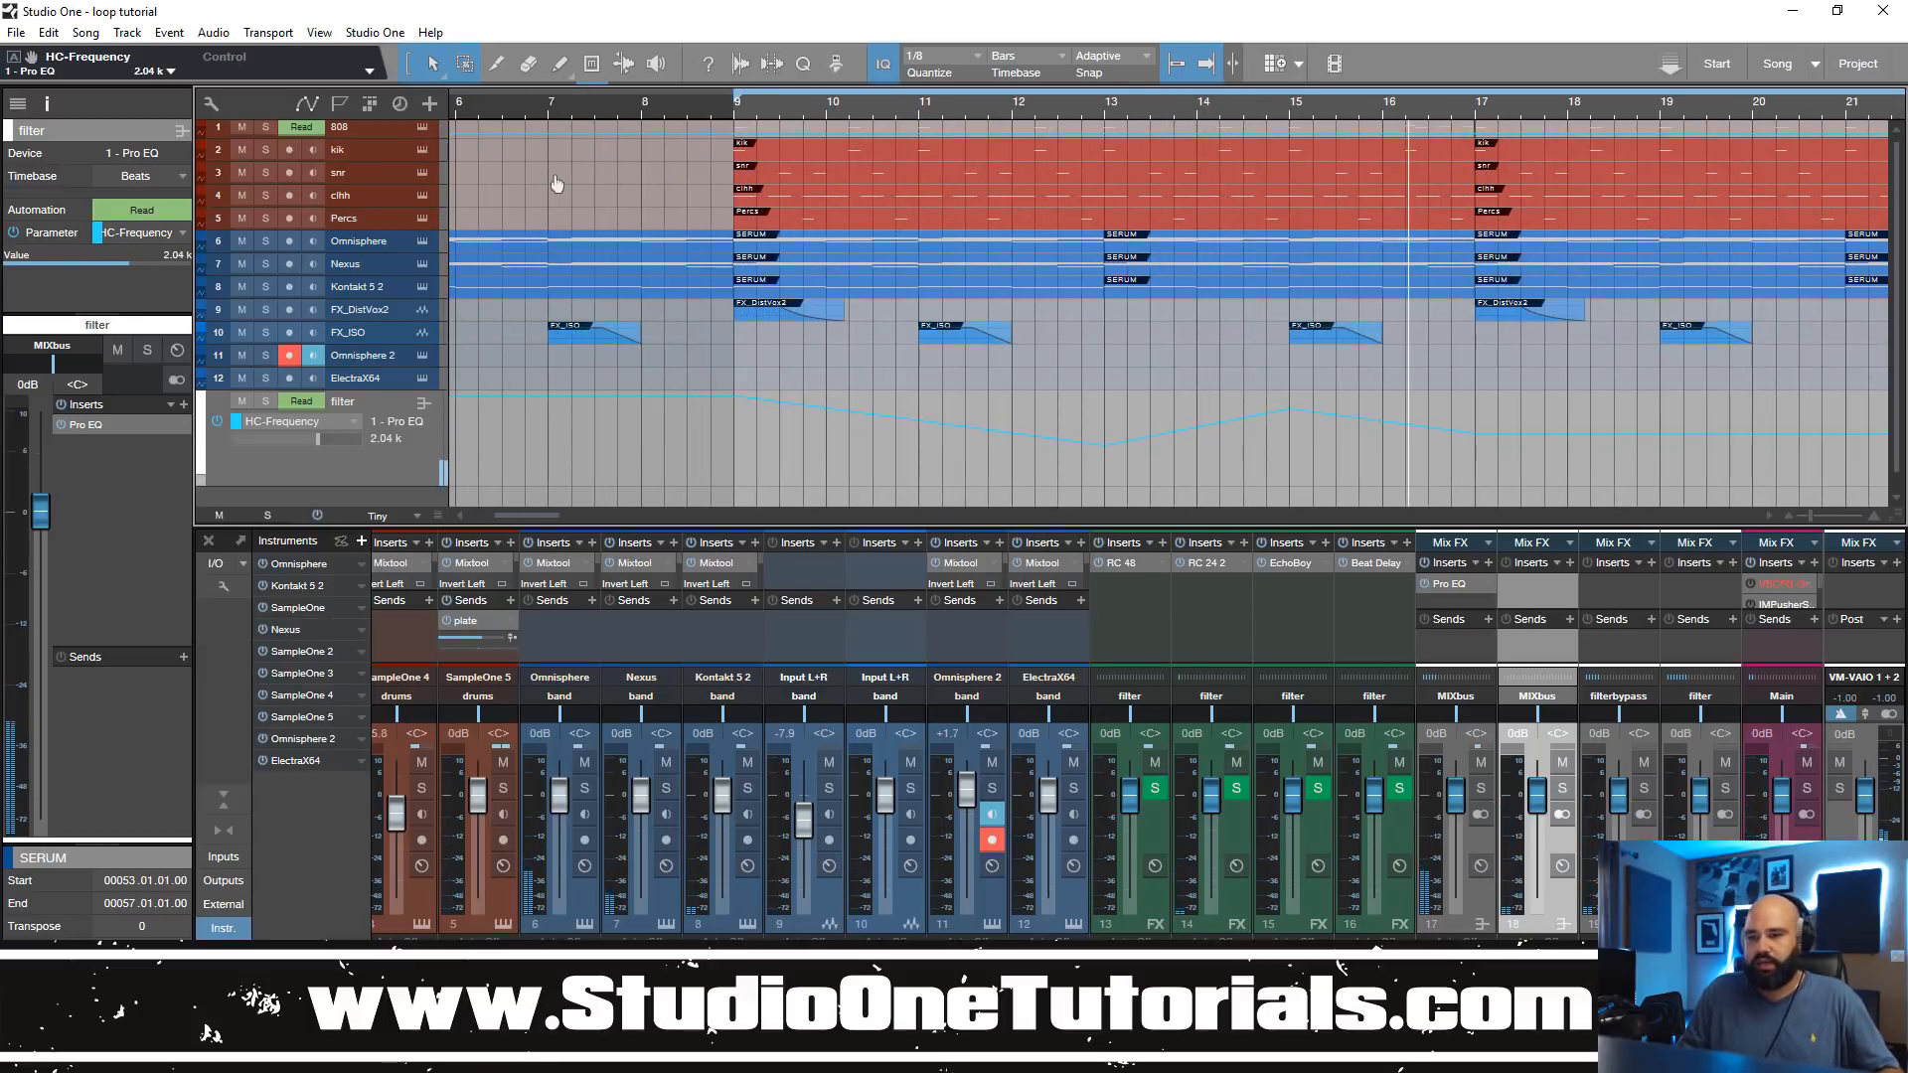
drag(923, 429, 920, 447)
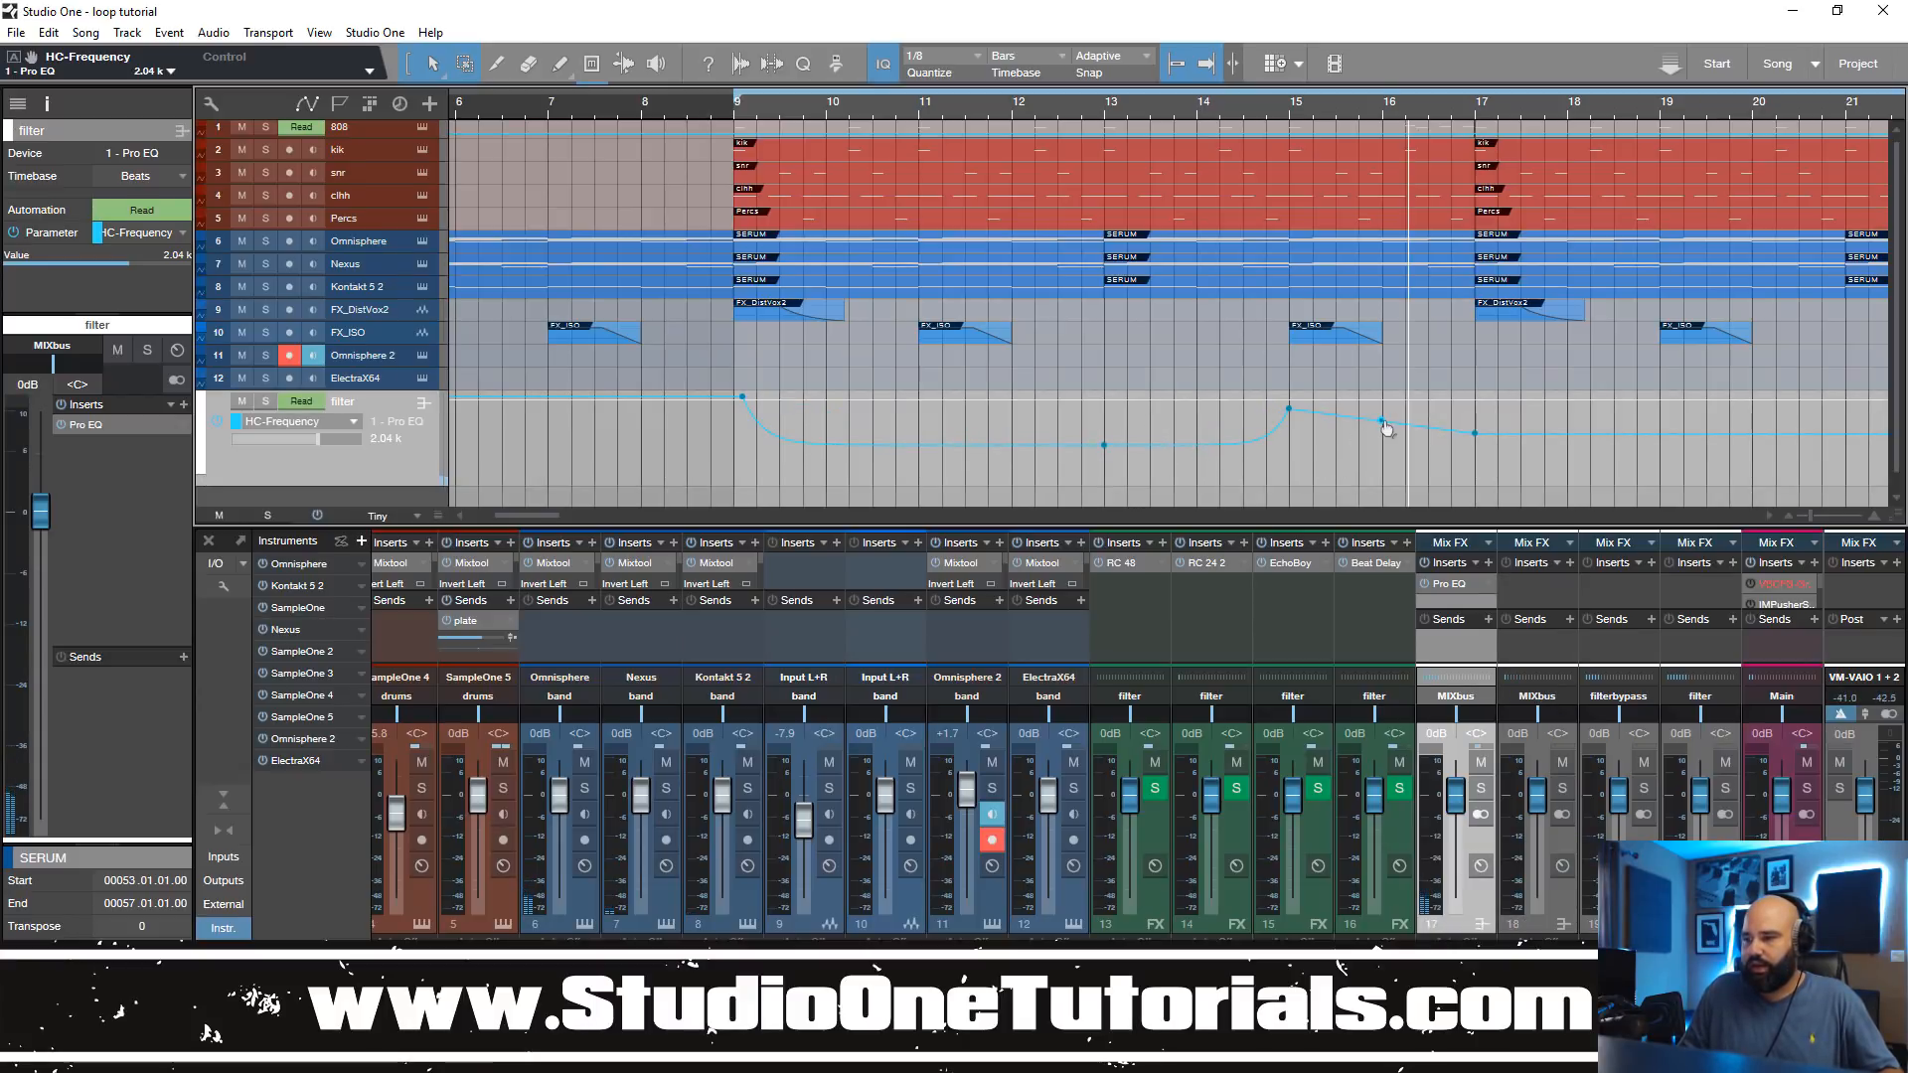
click(736, 109)
key(space)
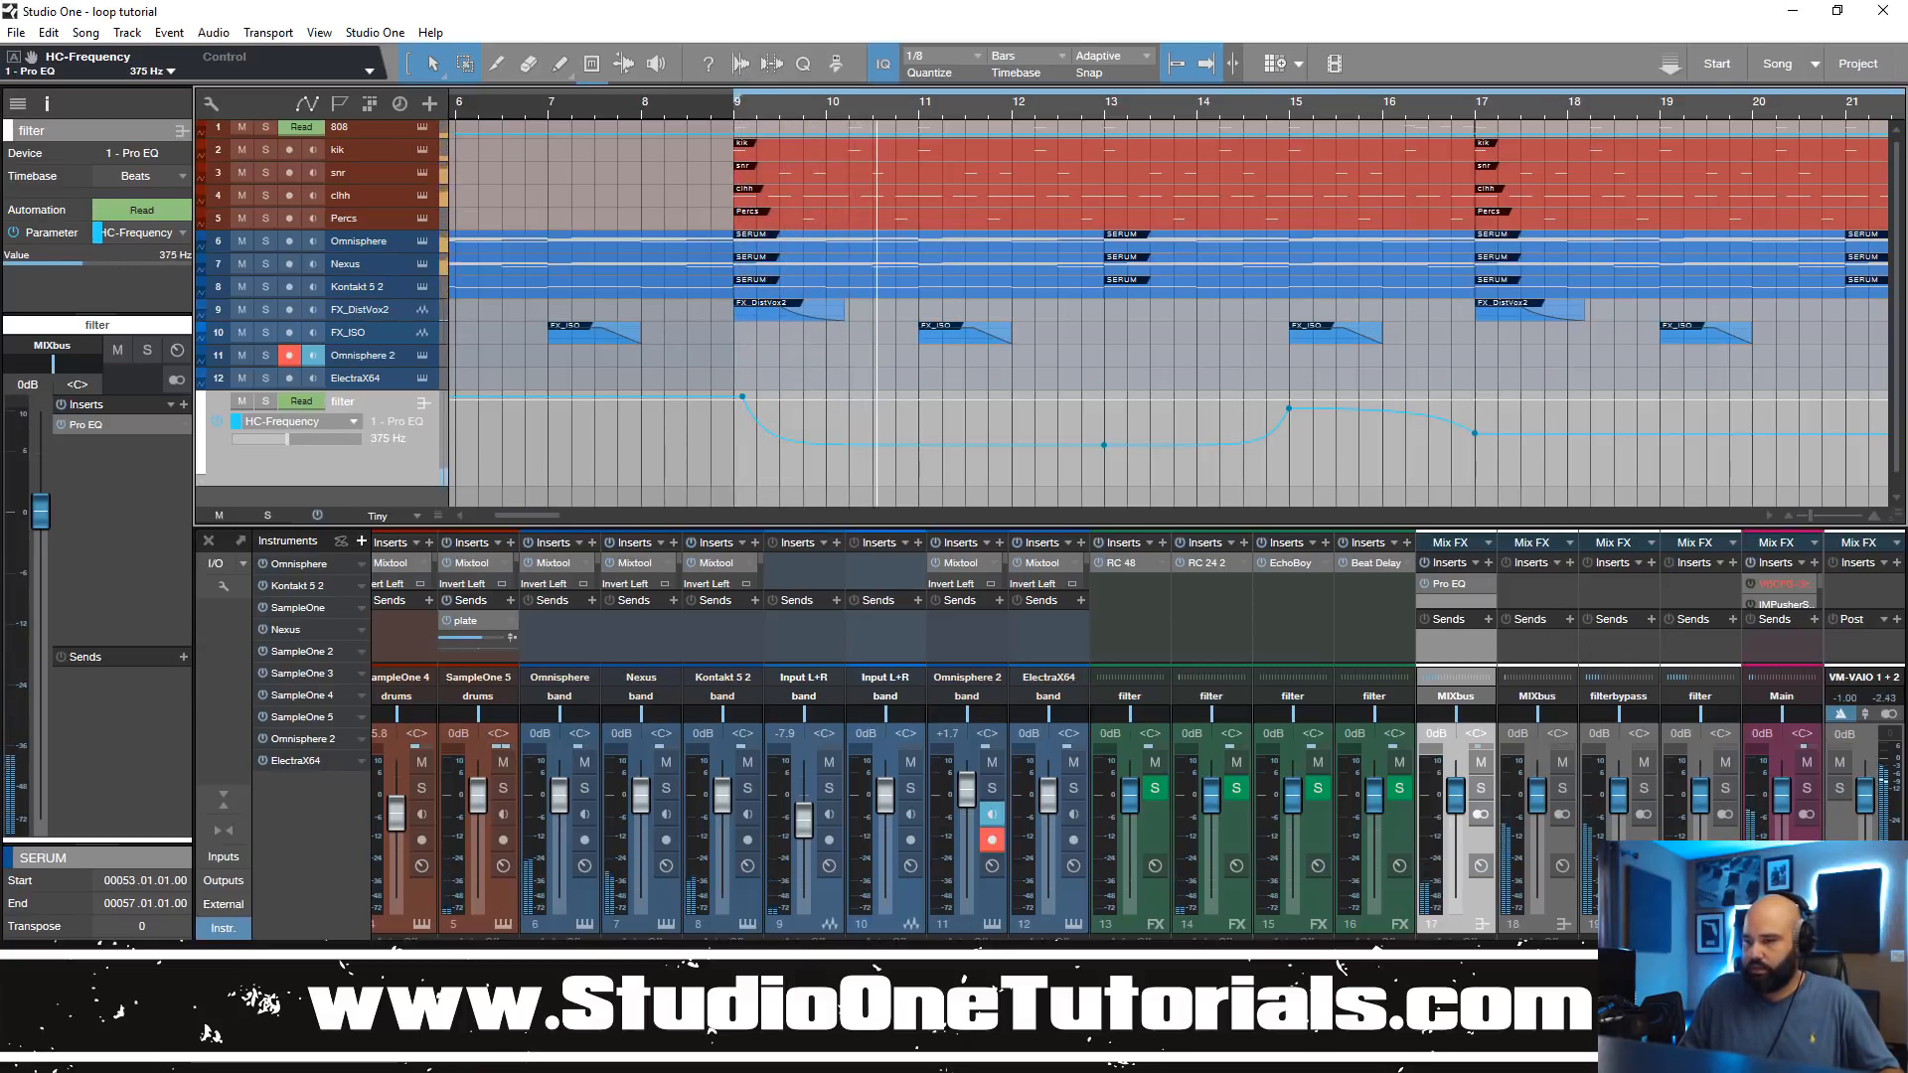
click(1196, 446)
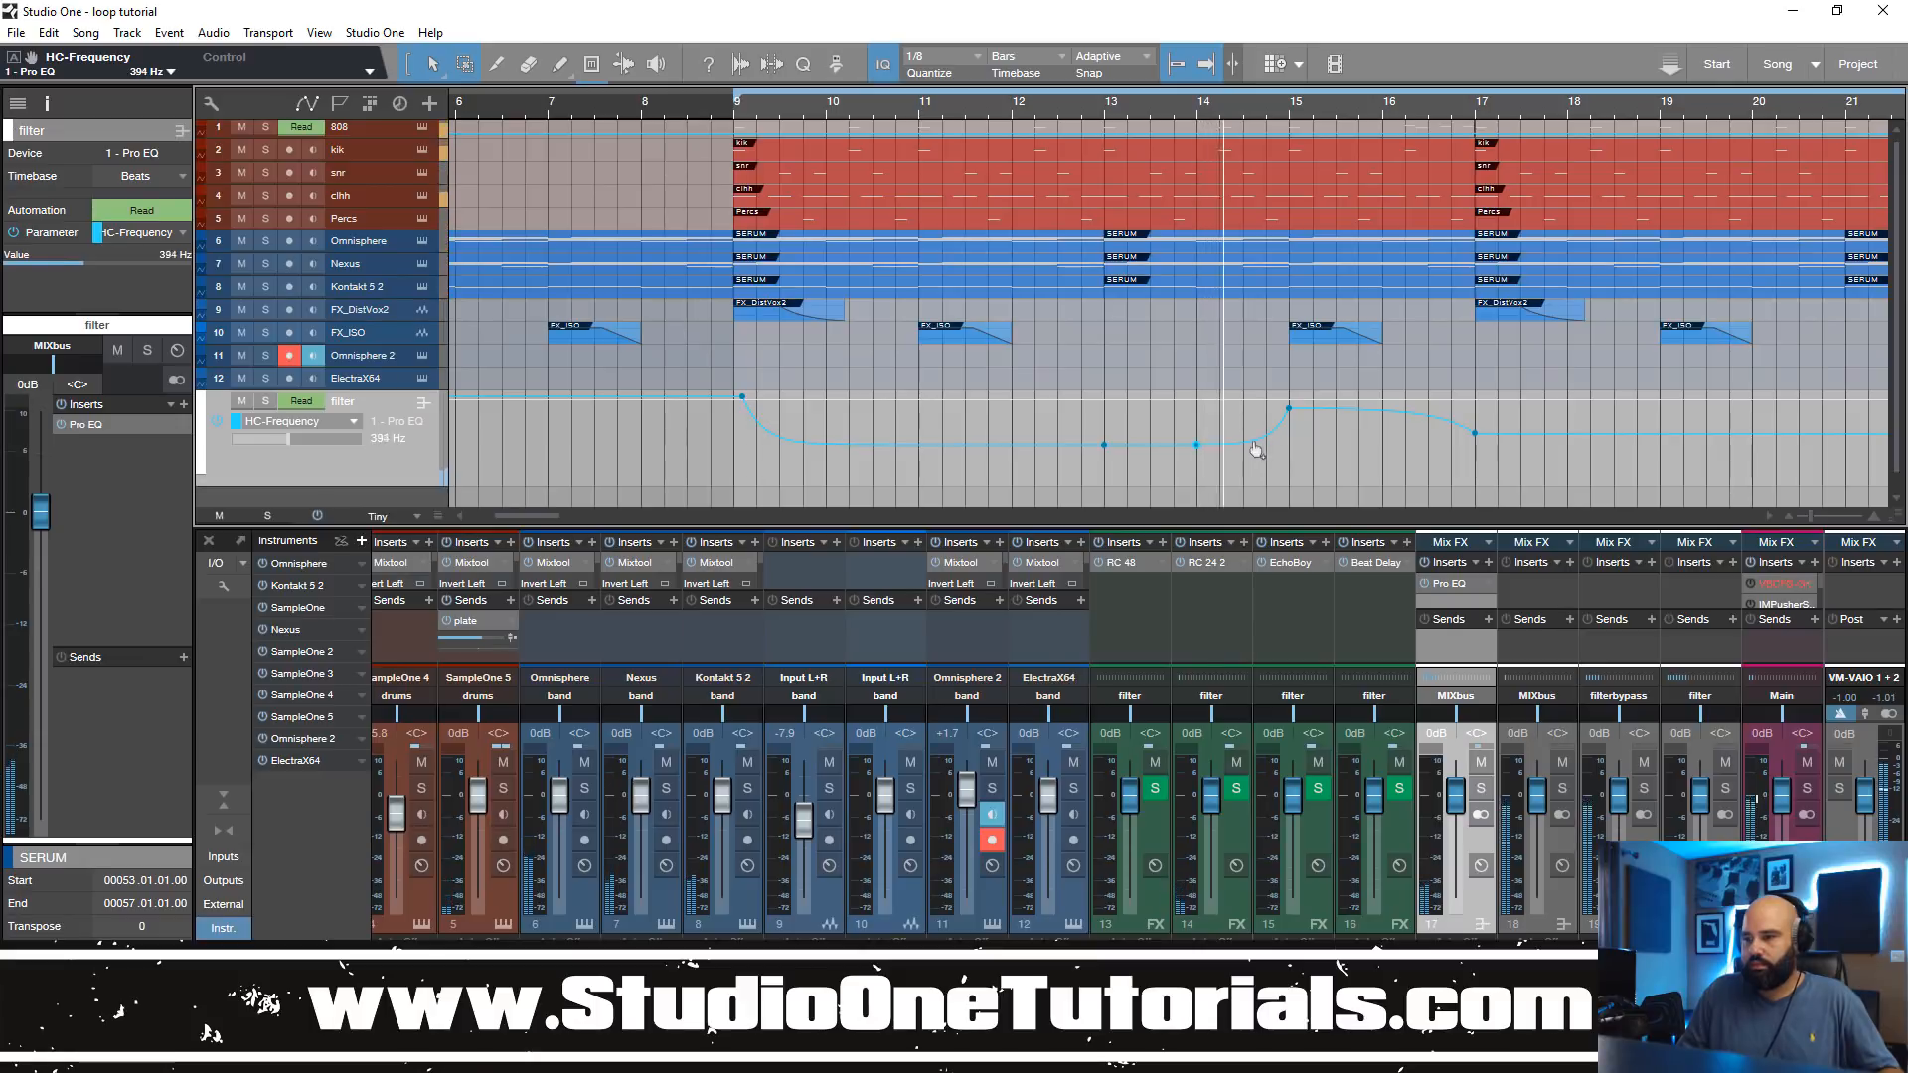
click(1381, 410)
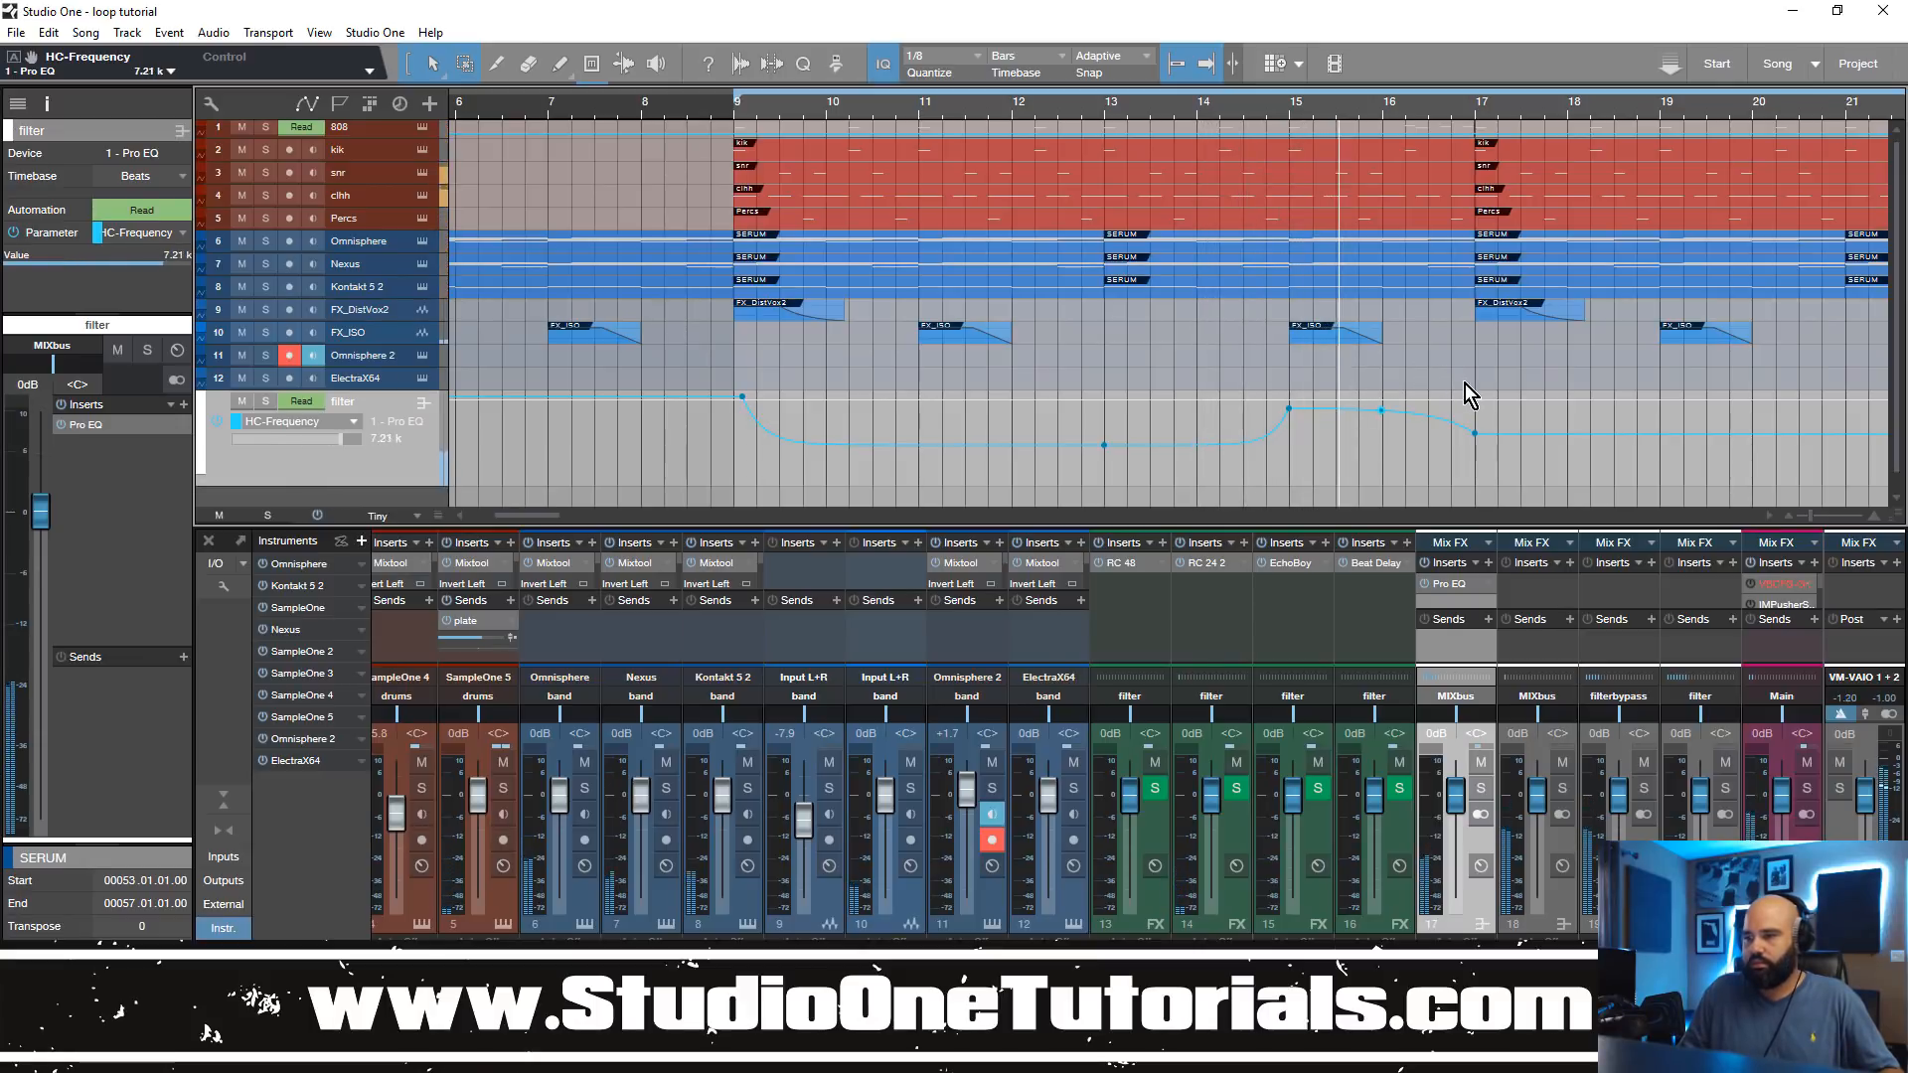
key(space)
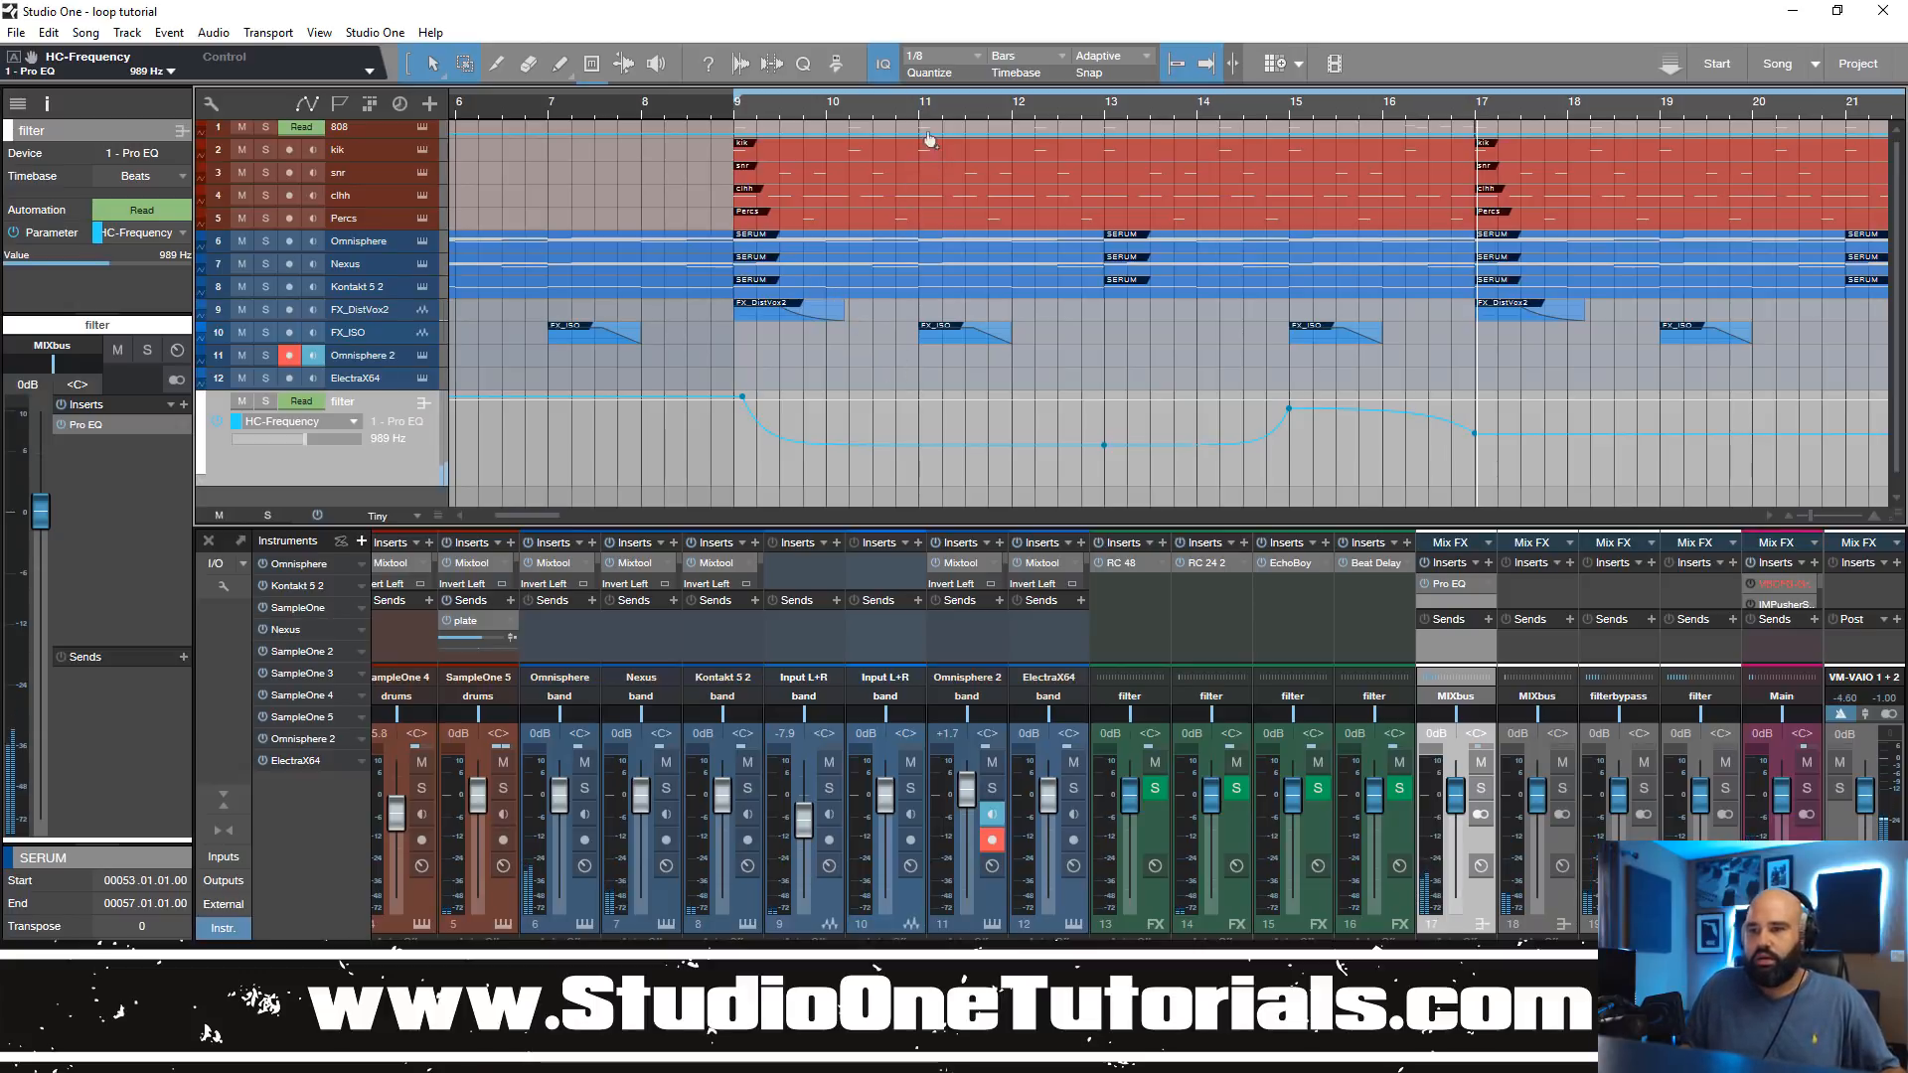
Step: Remove the filter bus track from the arrangement
drag(935, 109, 956, 104)
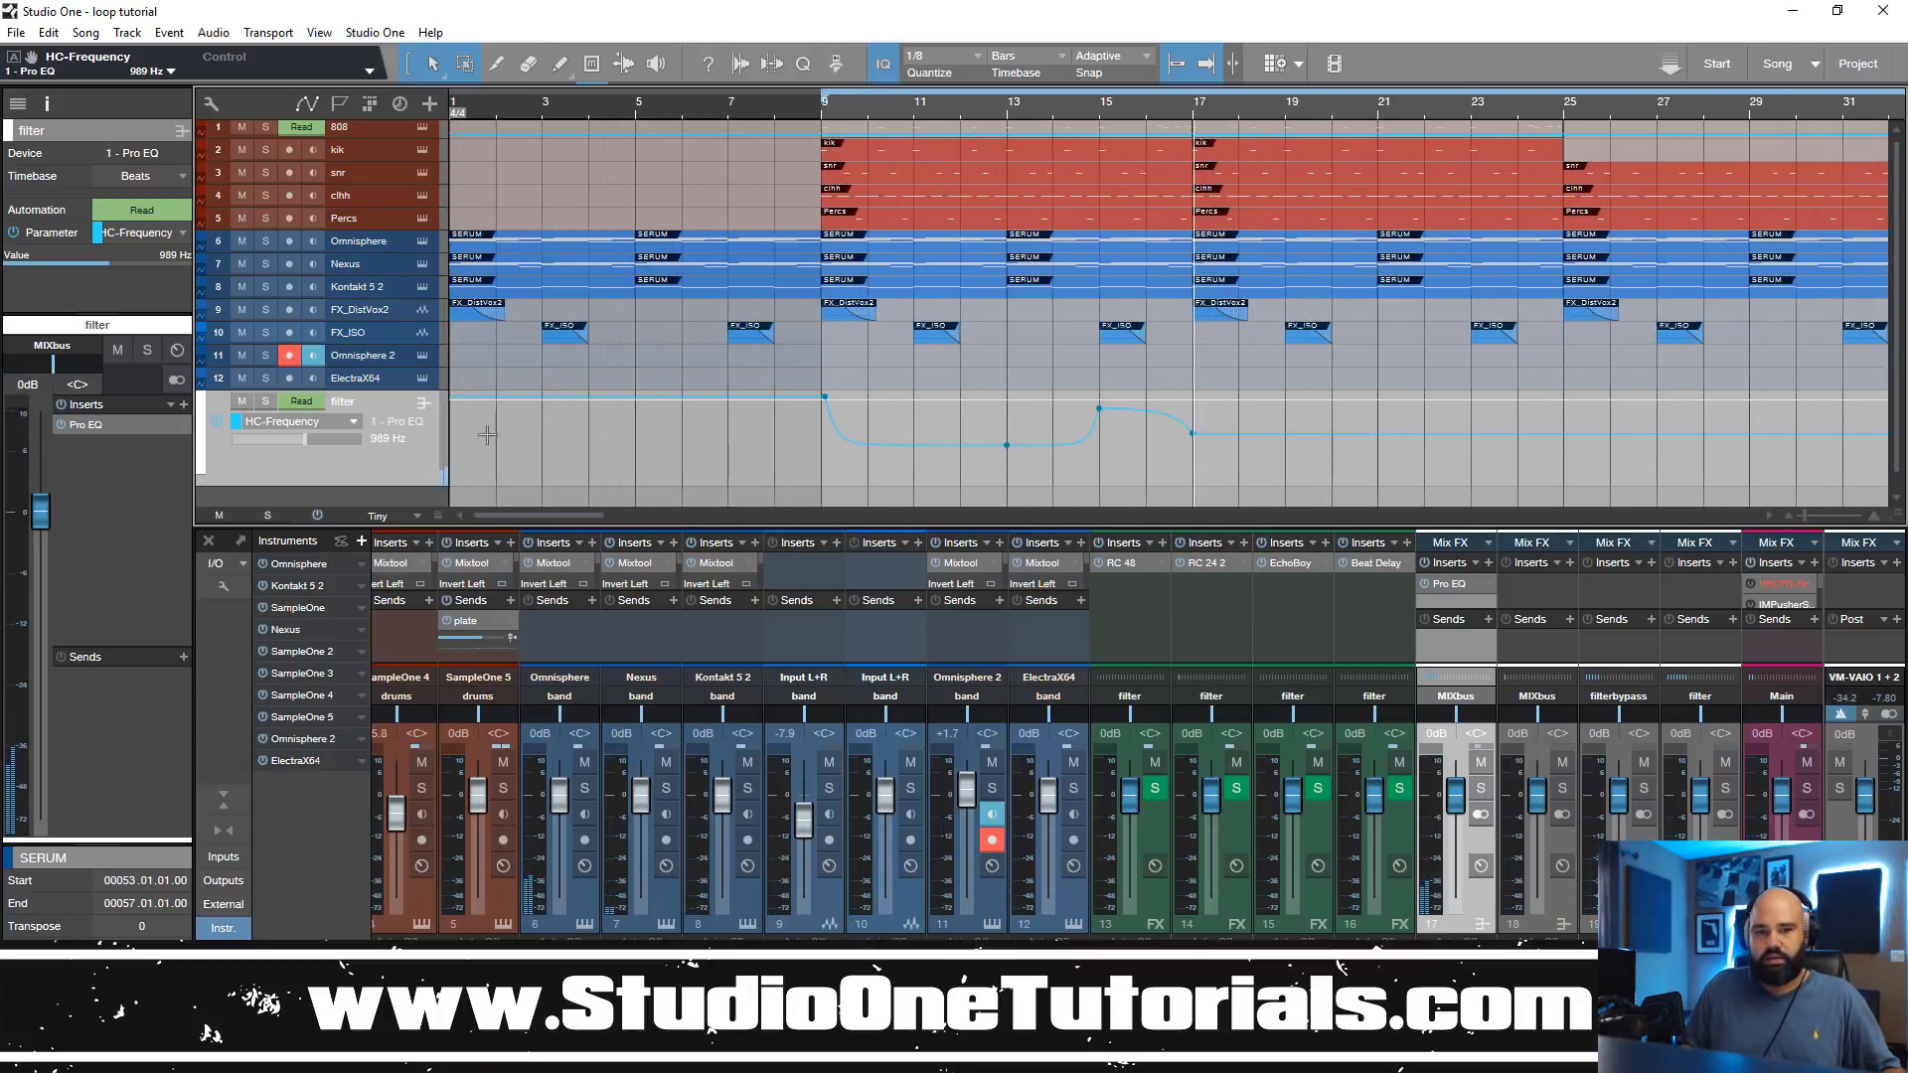
right_click(431, 471)
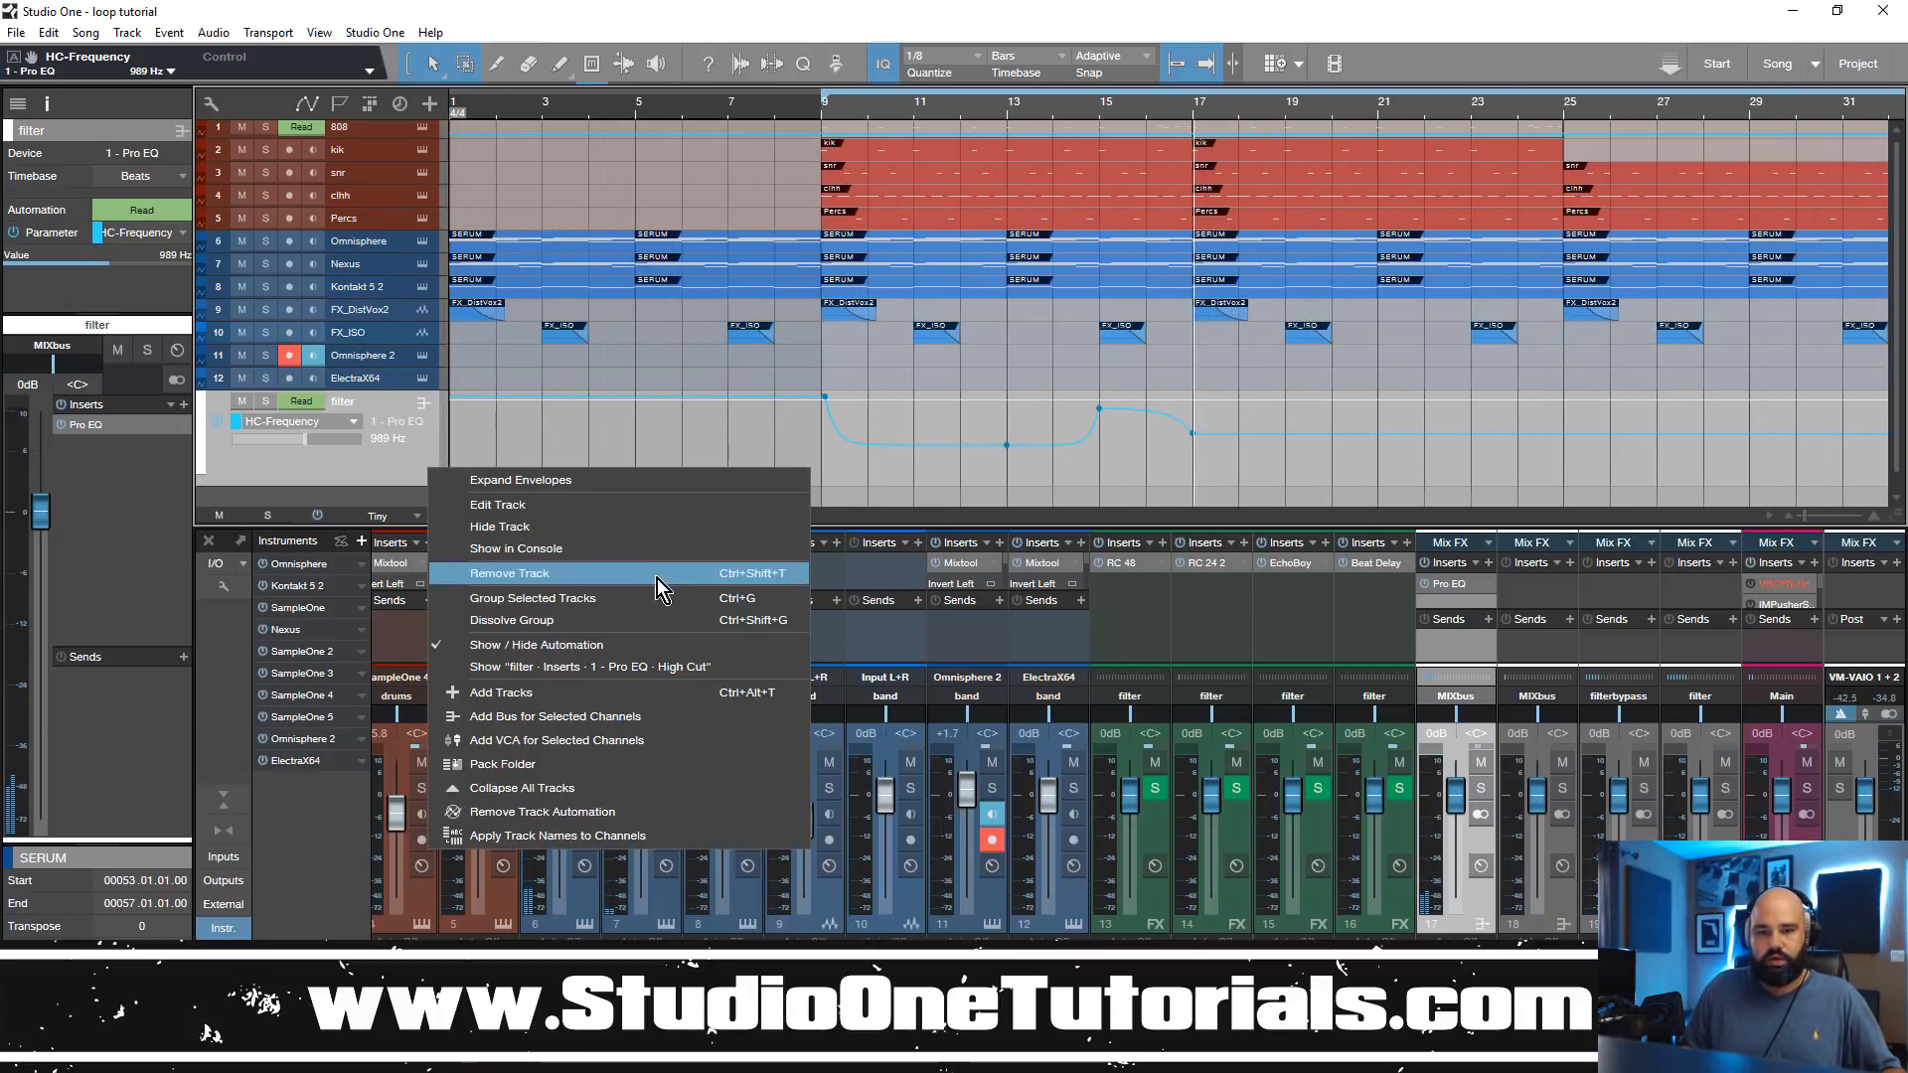
click(624, 574)
key(space)
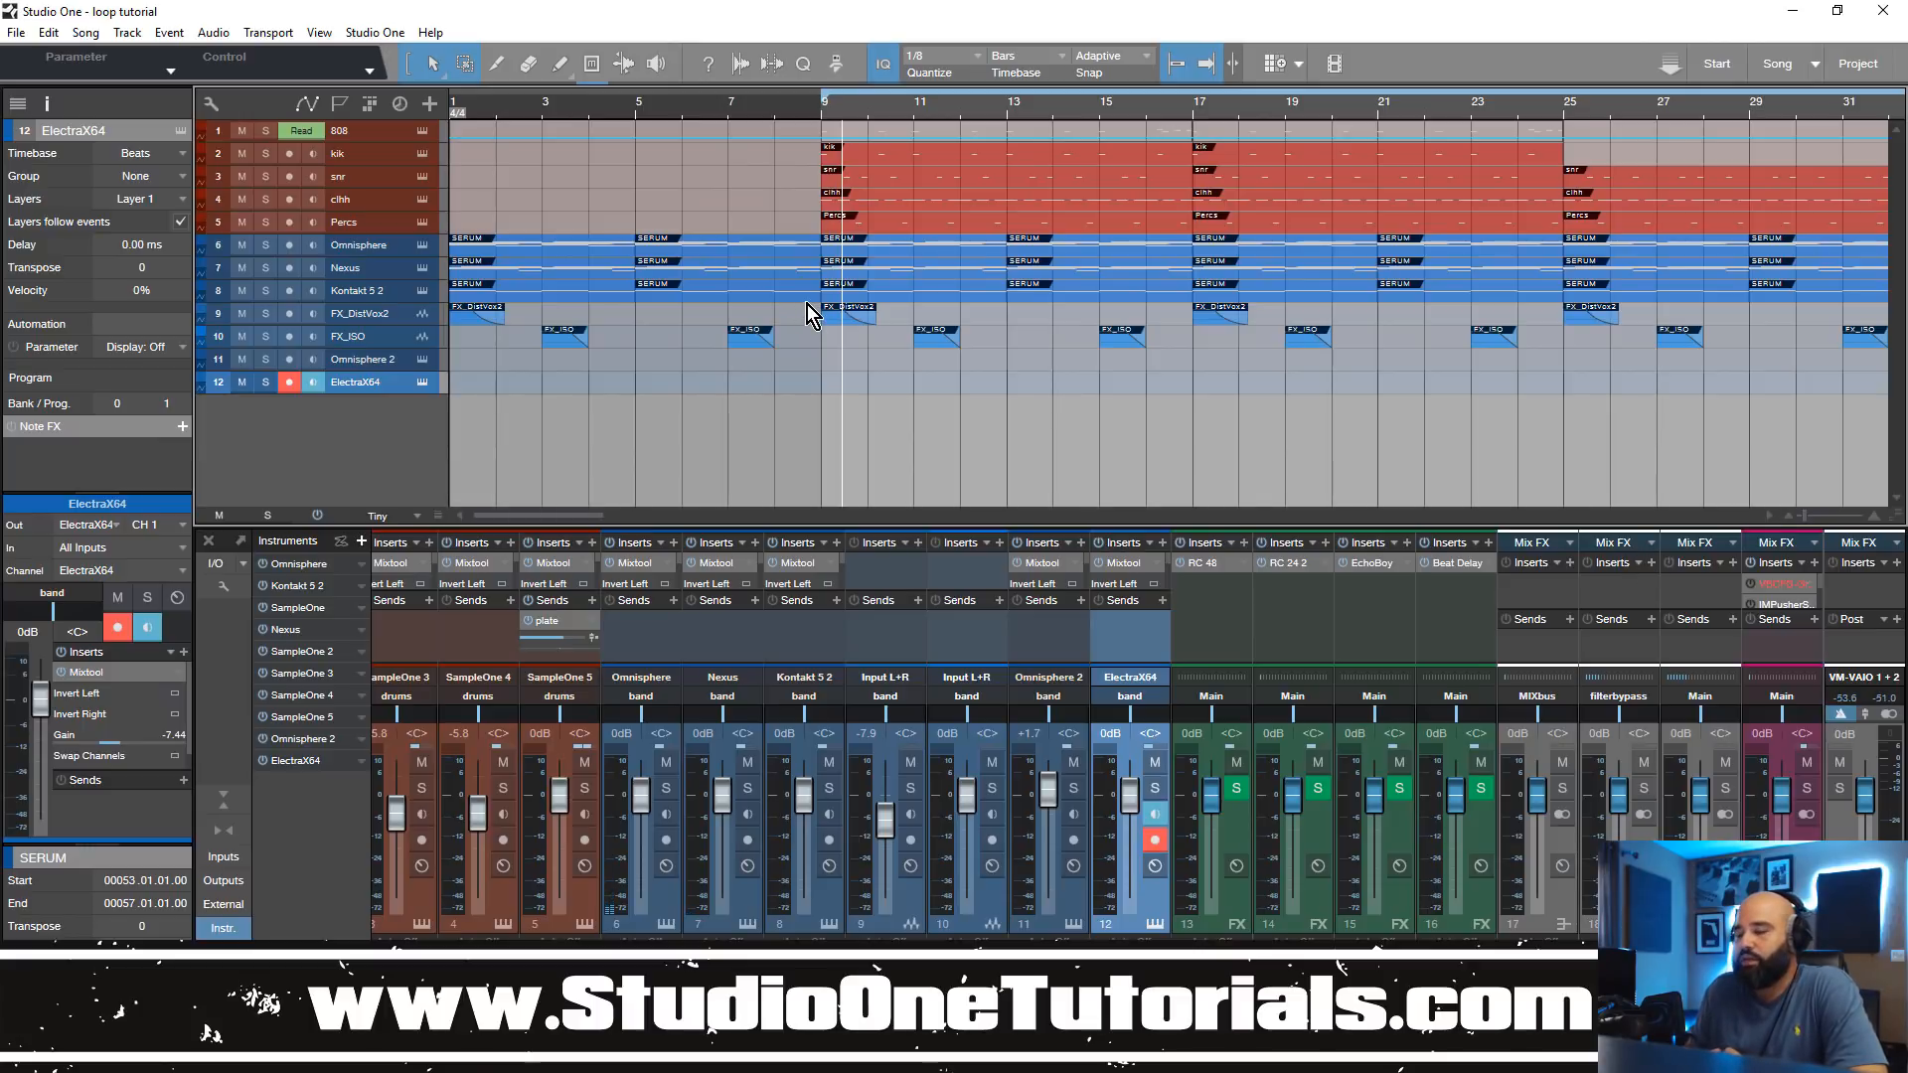
Step: Enlarge the mixer's insert area and remove the Pro EQ from the filter bus on channel 17
drag(1791, 522, 1794, 467)
drag(1794, 558, 1780, 626)
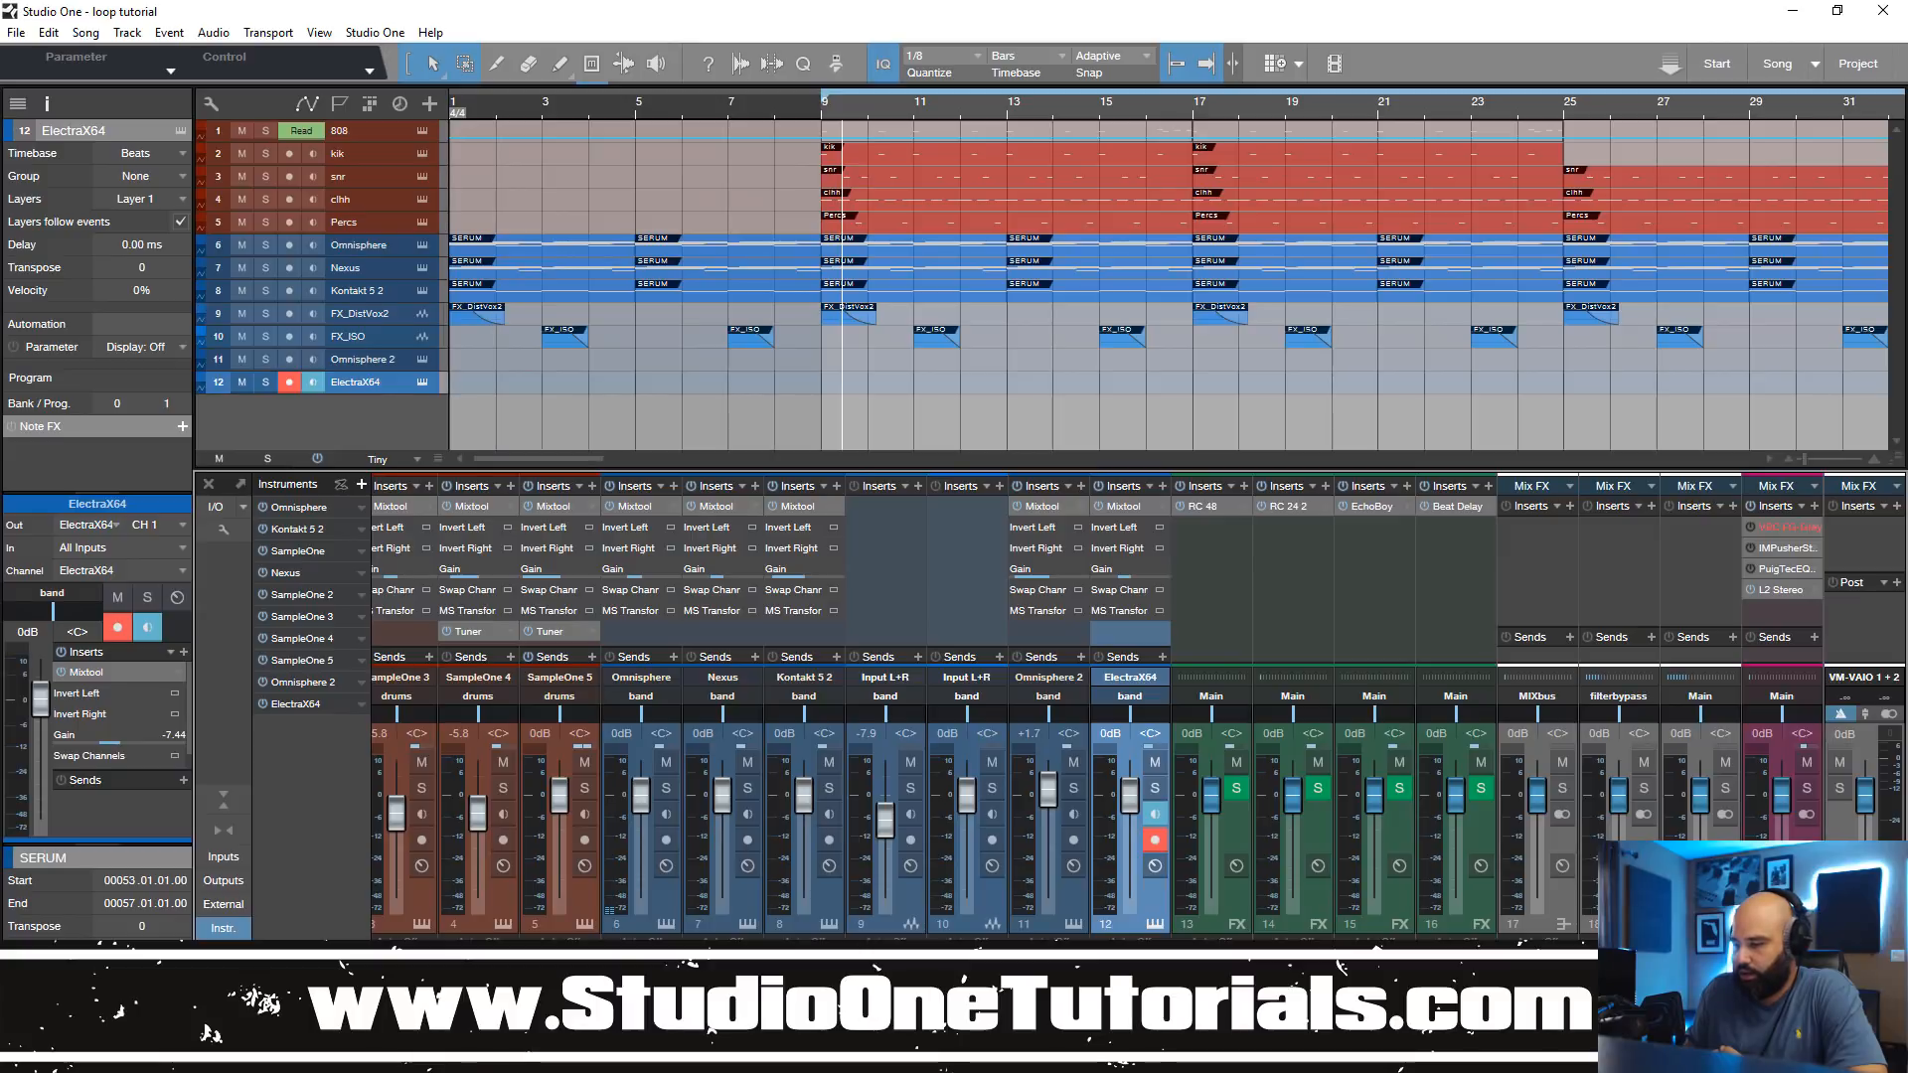
scroll(1098, 706, left, 2)
scroll(1098, 706, right, 2)
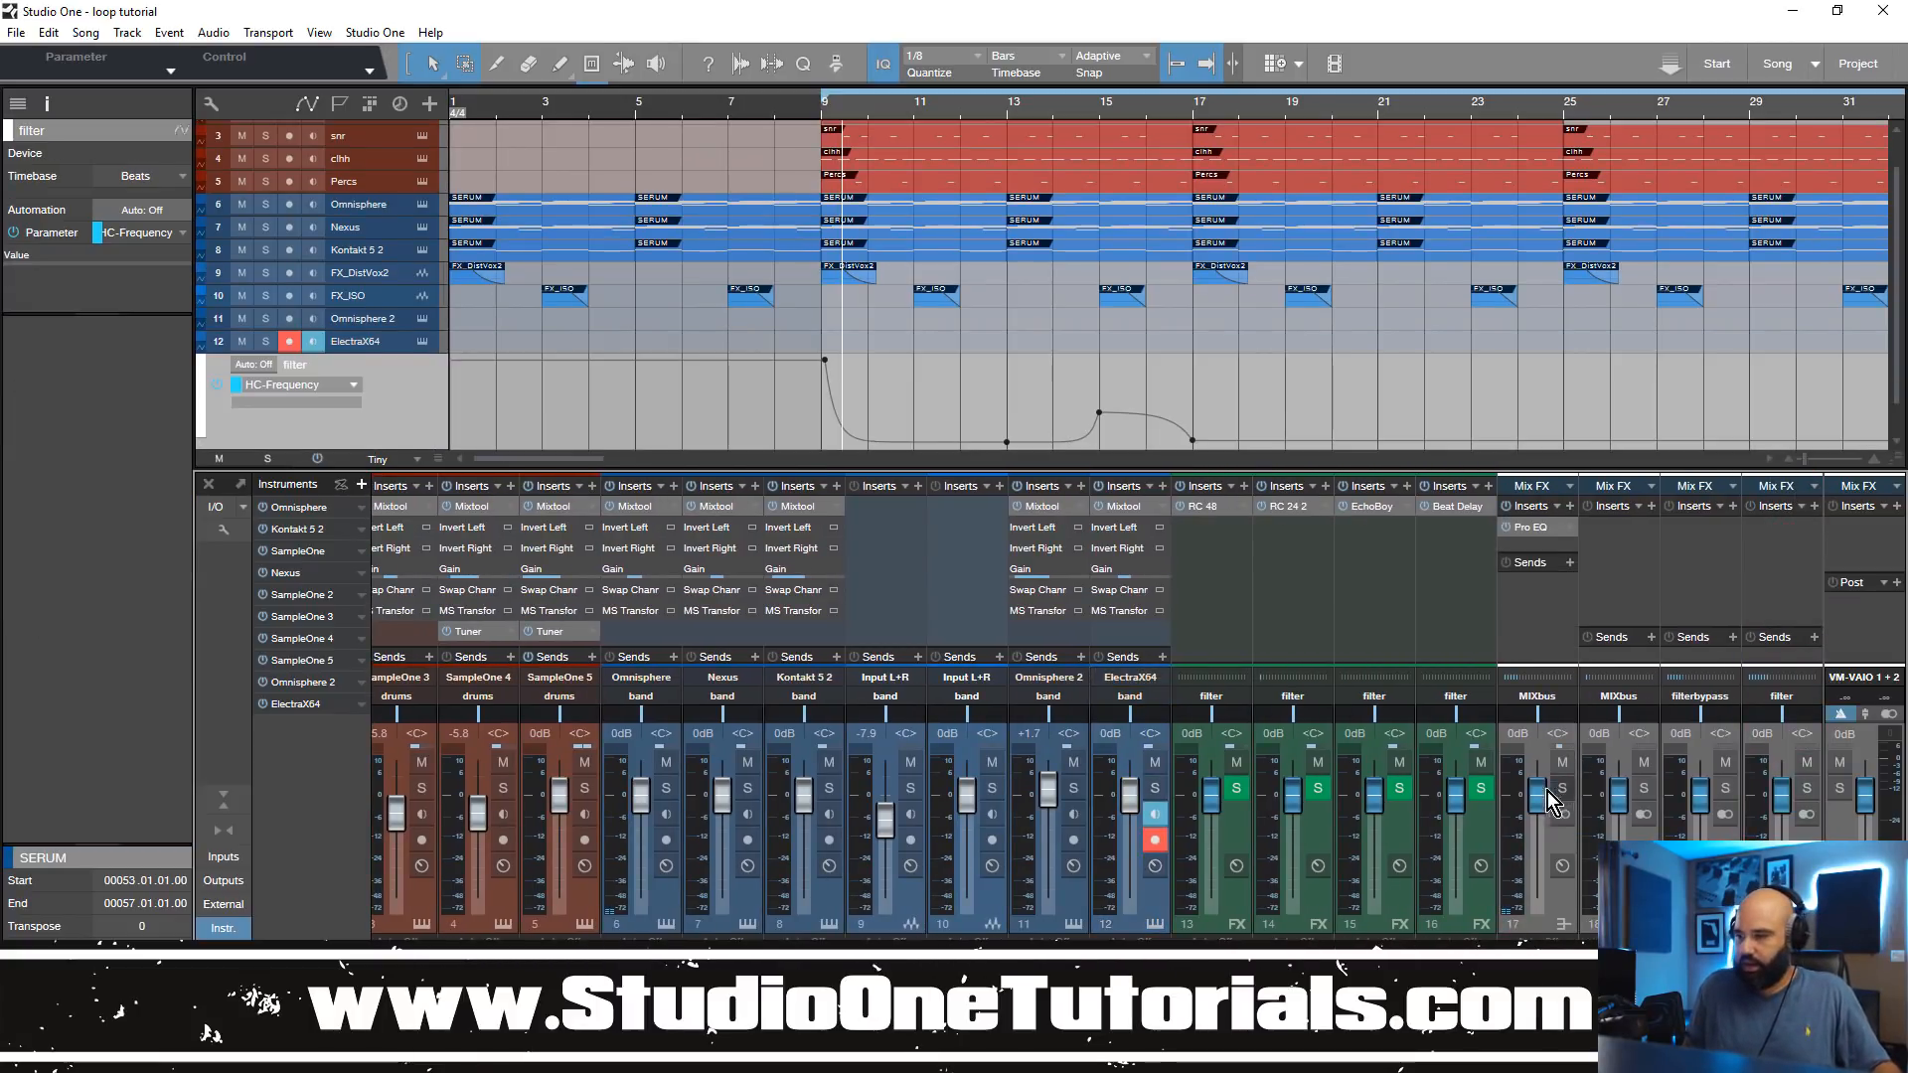
right_click(1540, 527)
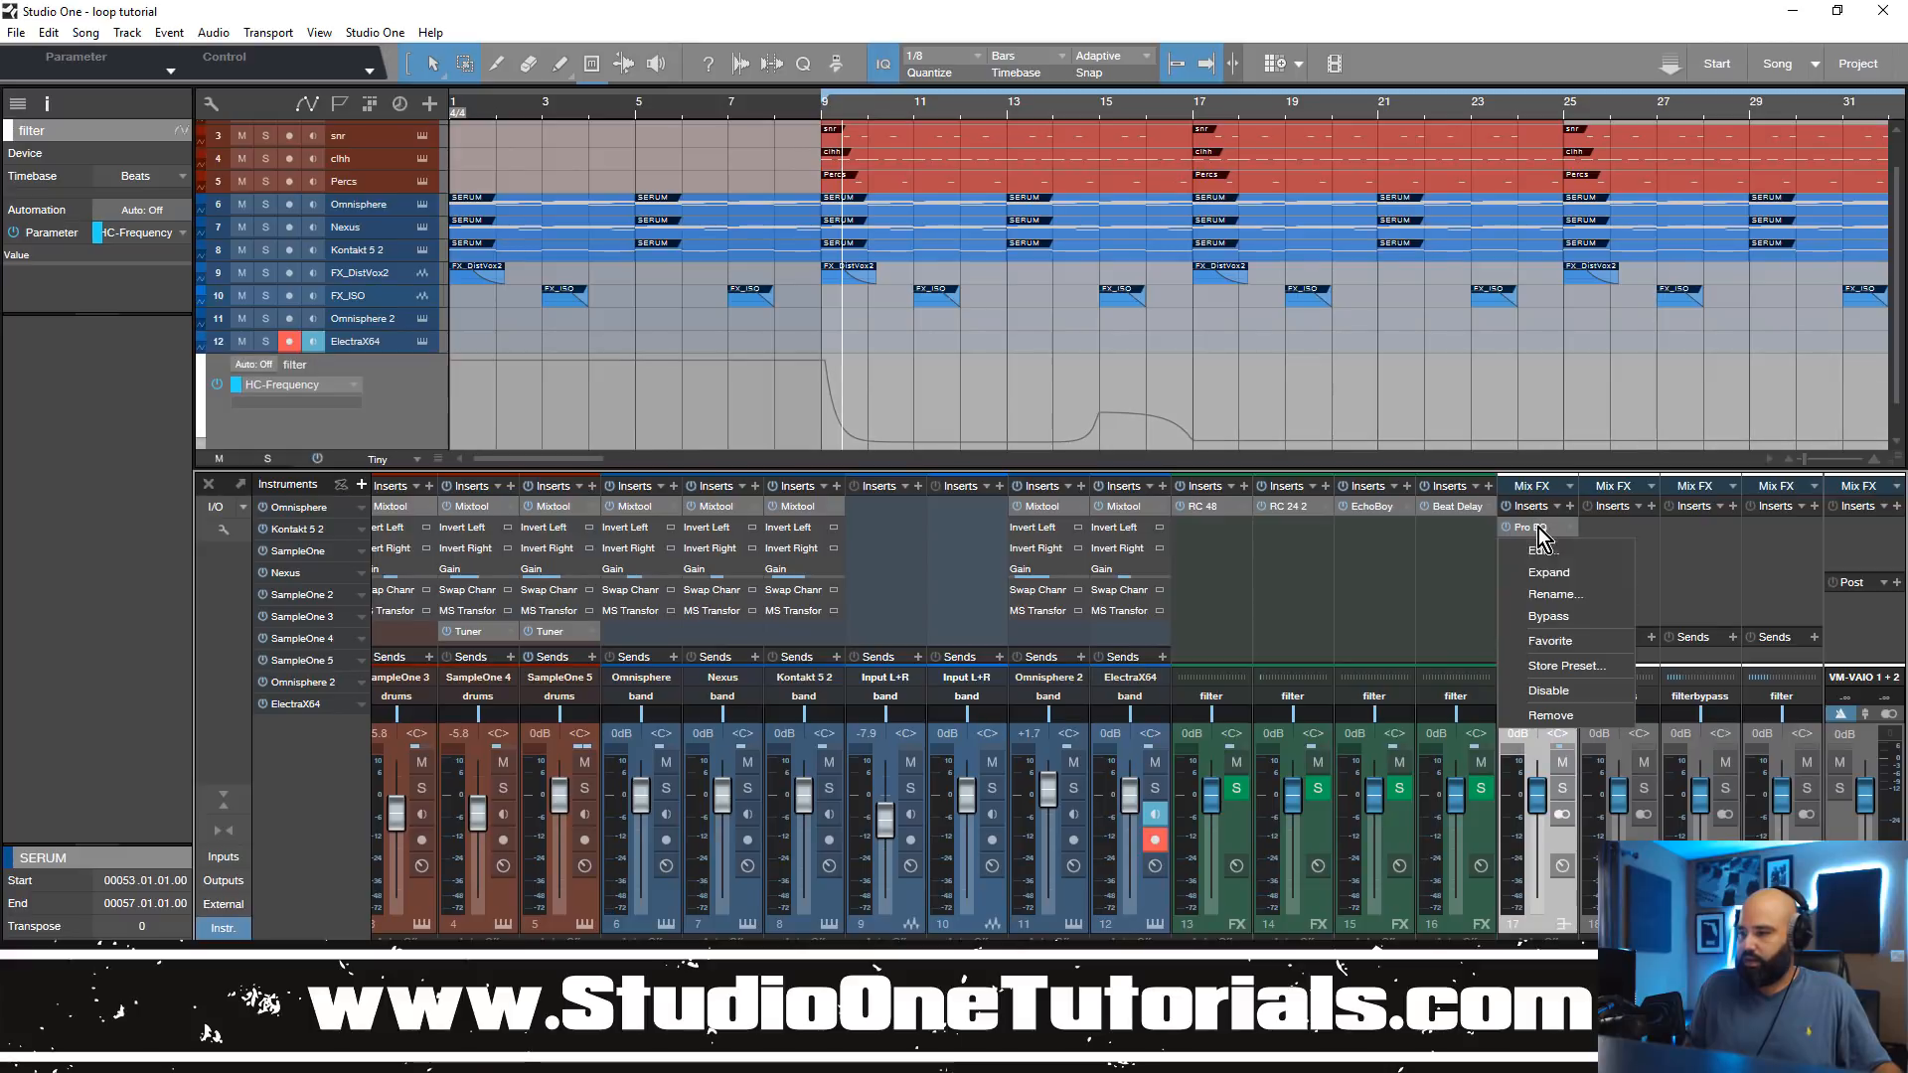
click(1552, 715)
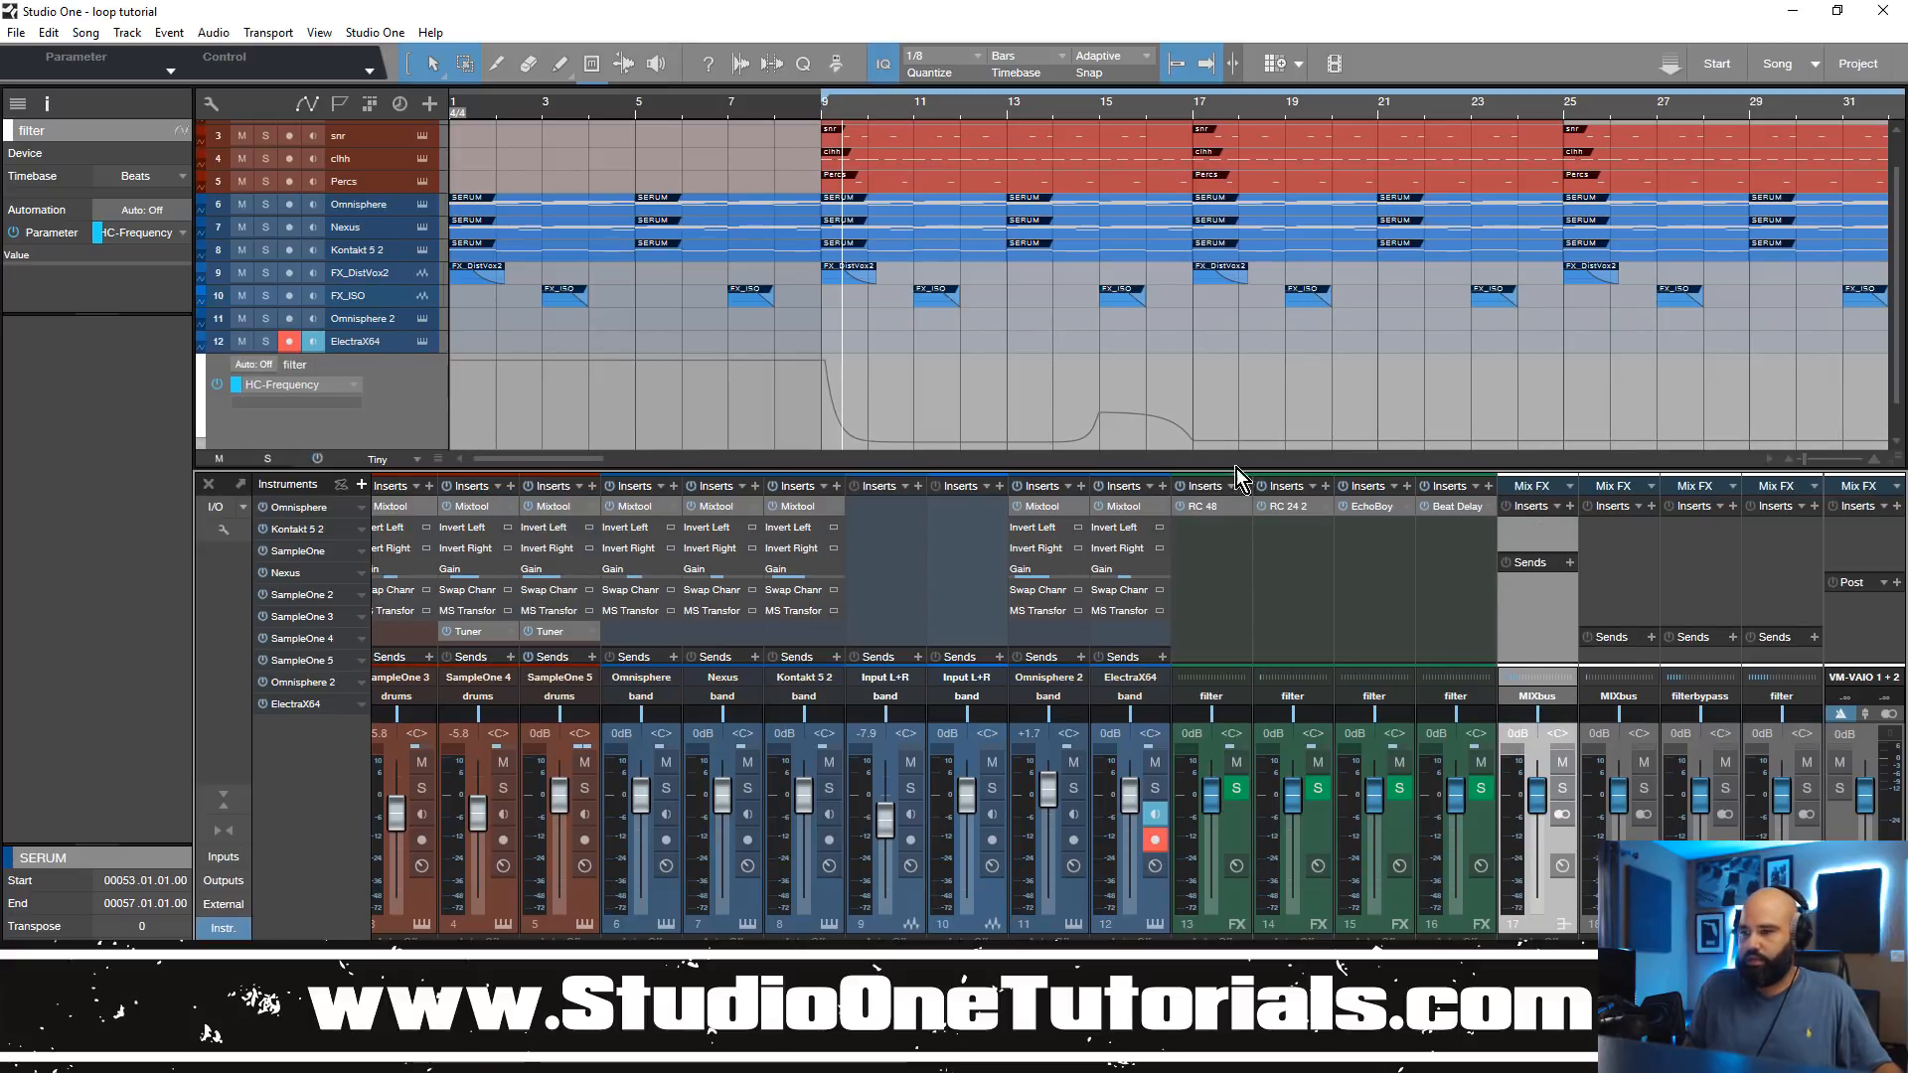
Step: Set the filter track's displayed automation parameter to None and move the playback position to bar 9
click(342, 389)
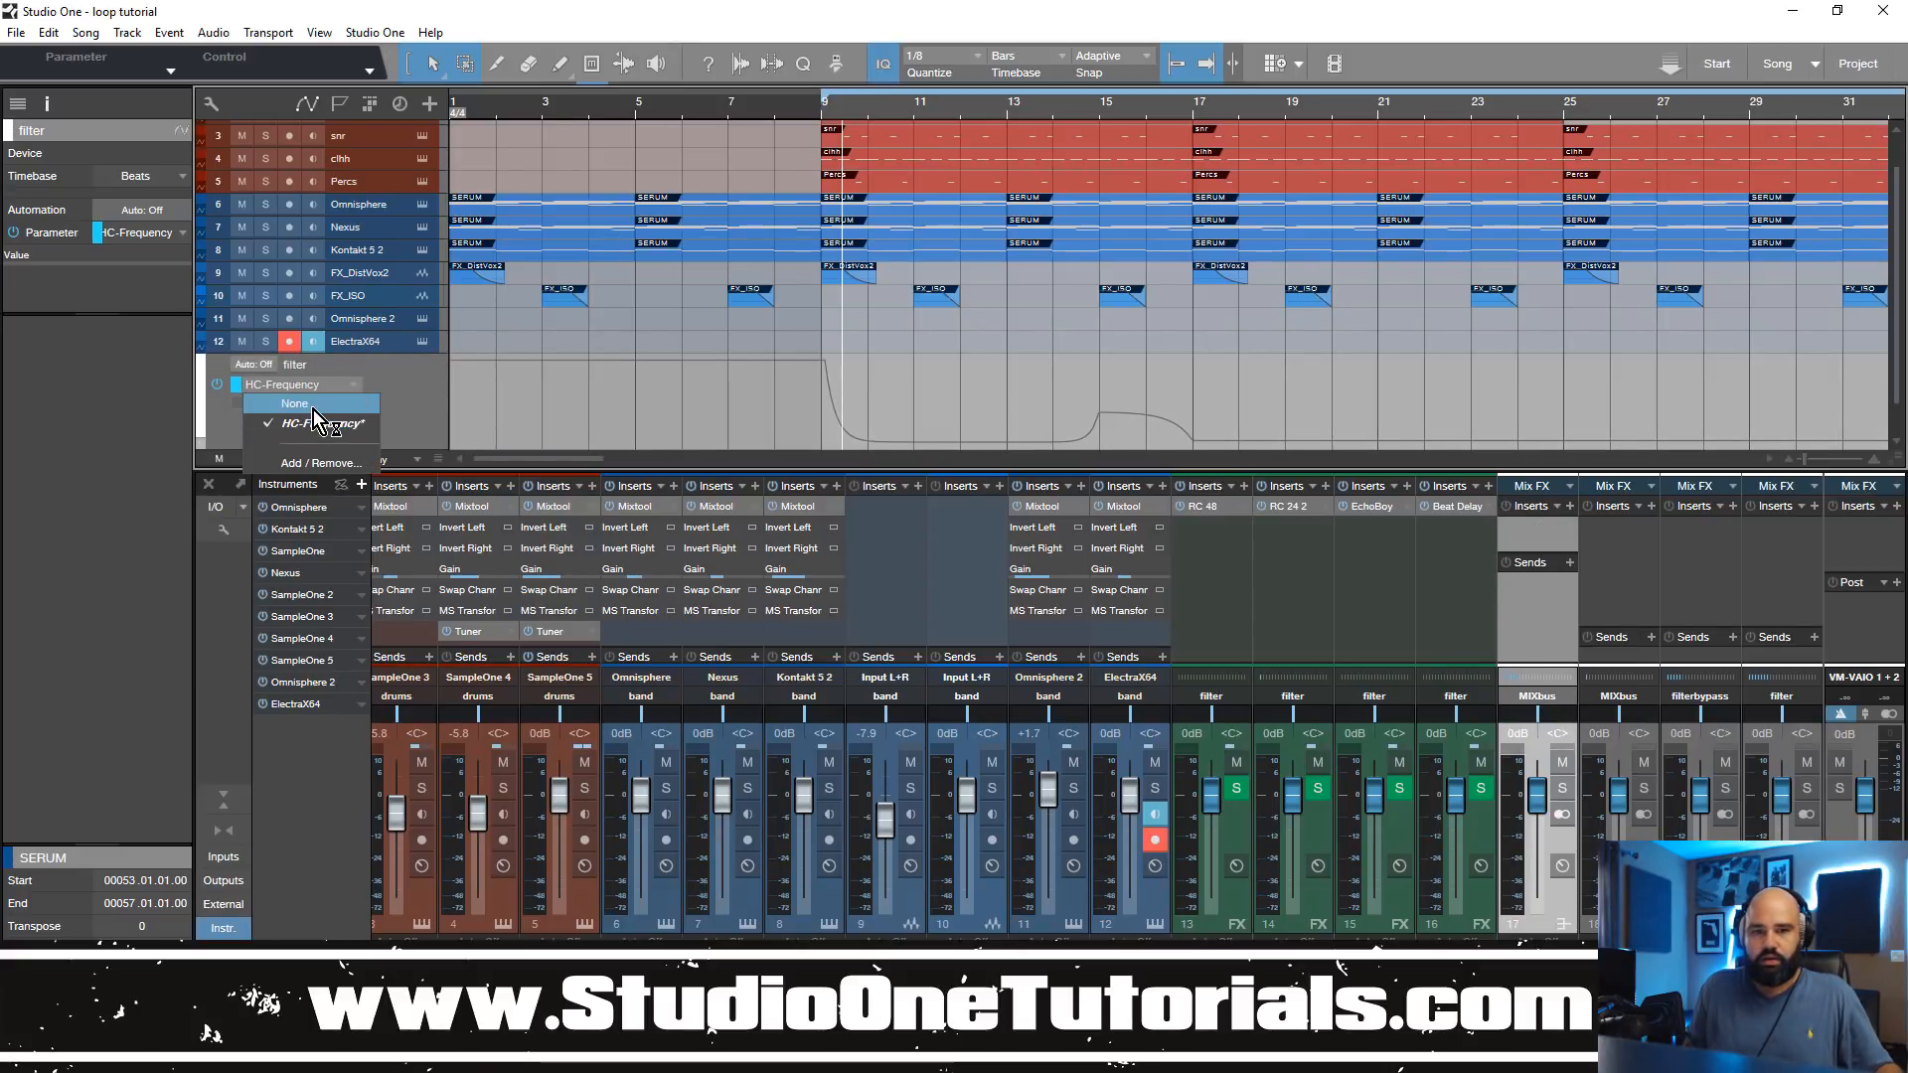
click(299, 404)
click(823, 112)
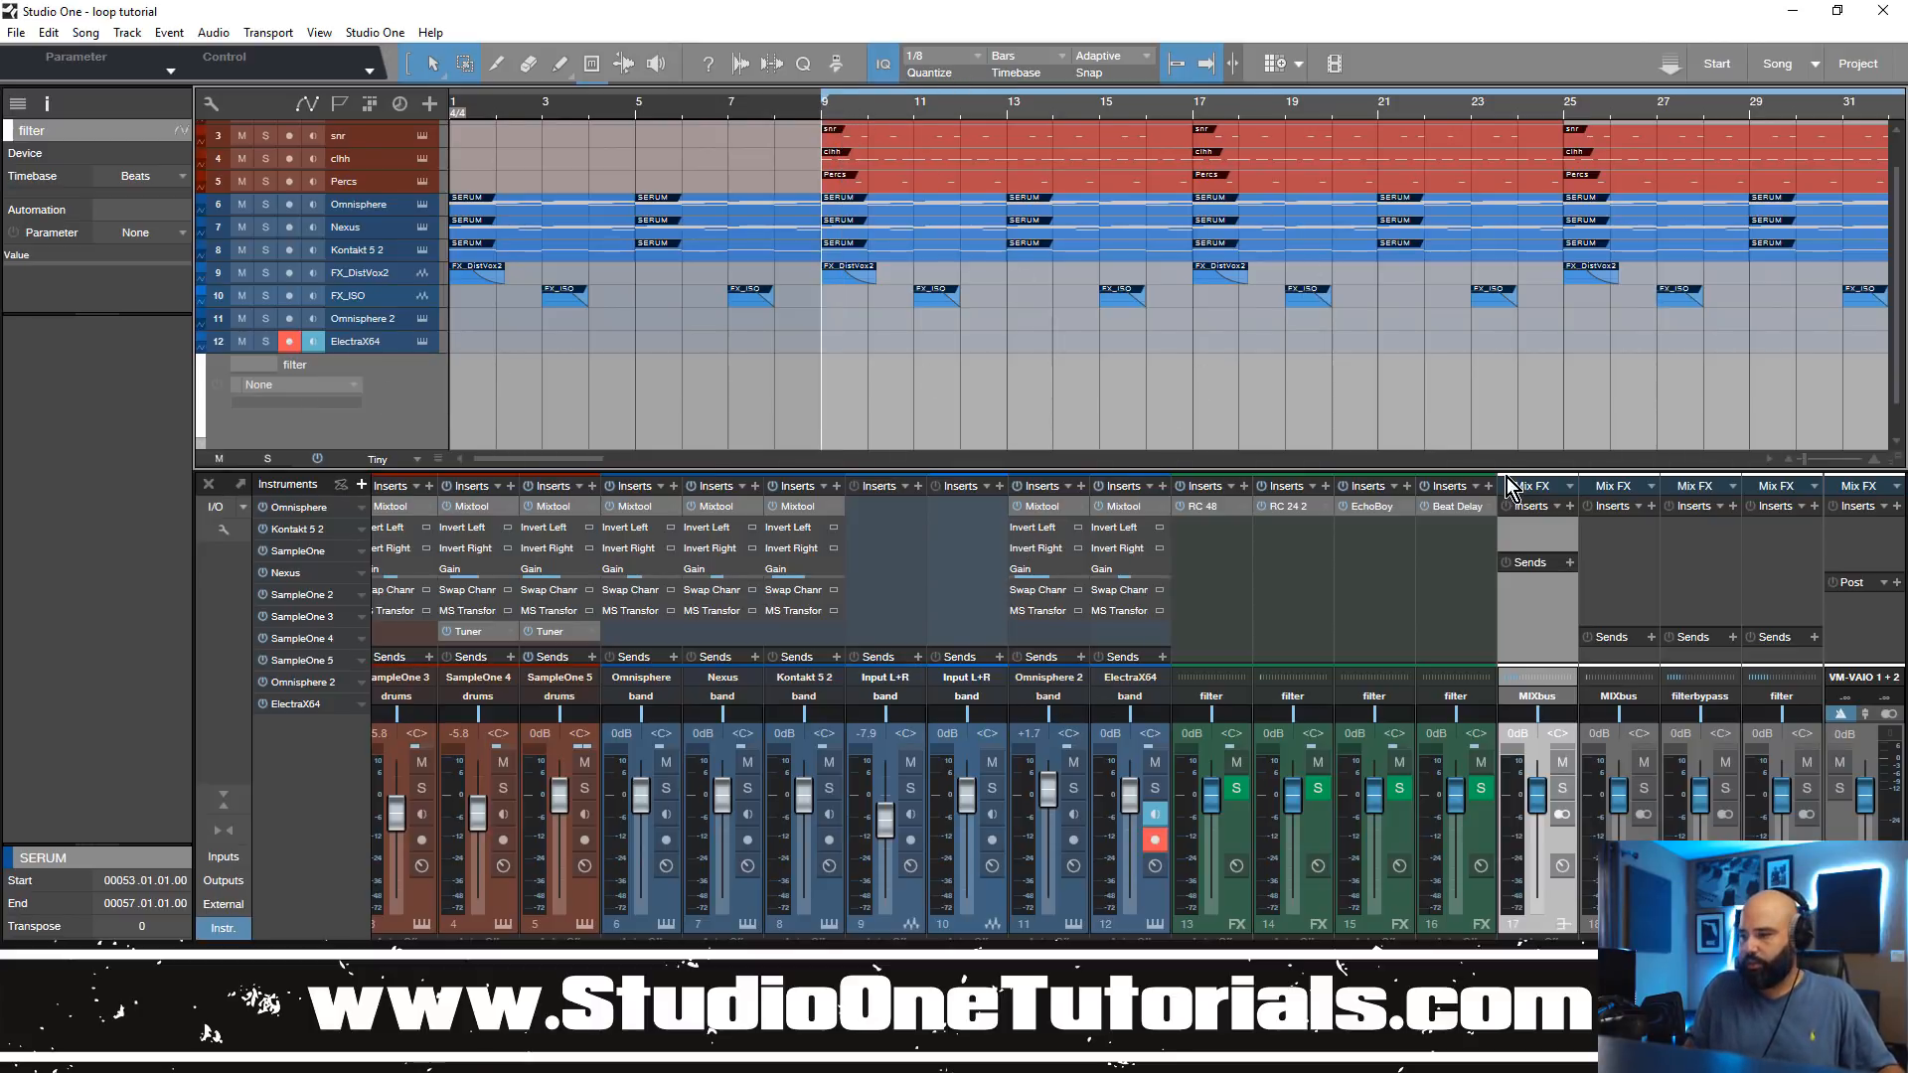
Step: Insert the Looperator effect on the filter bus
click(1572, 507)
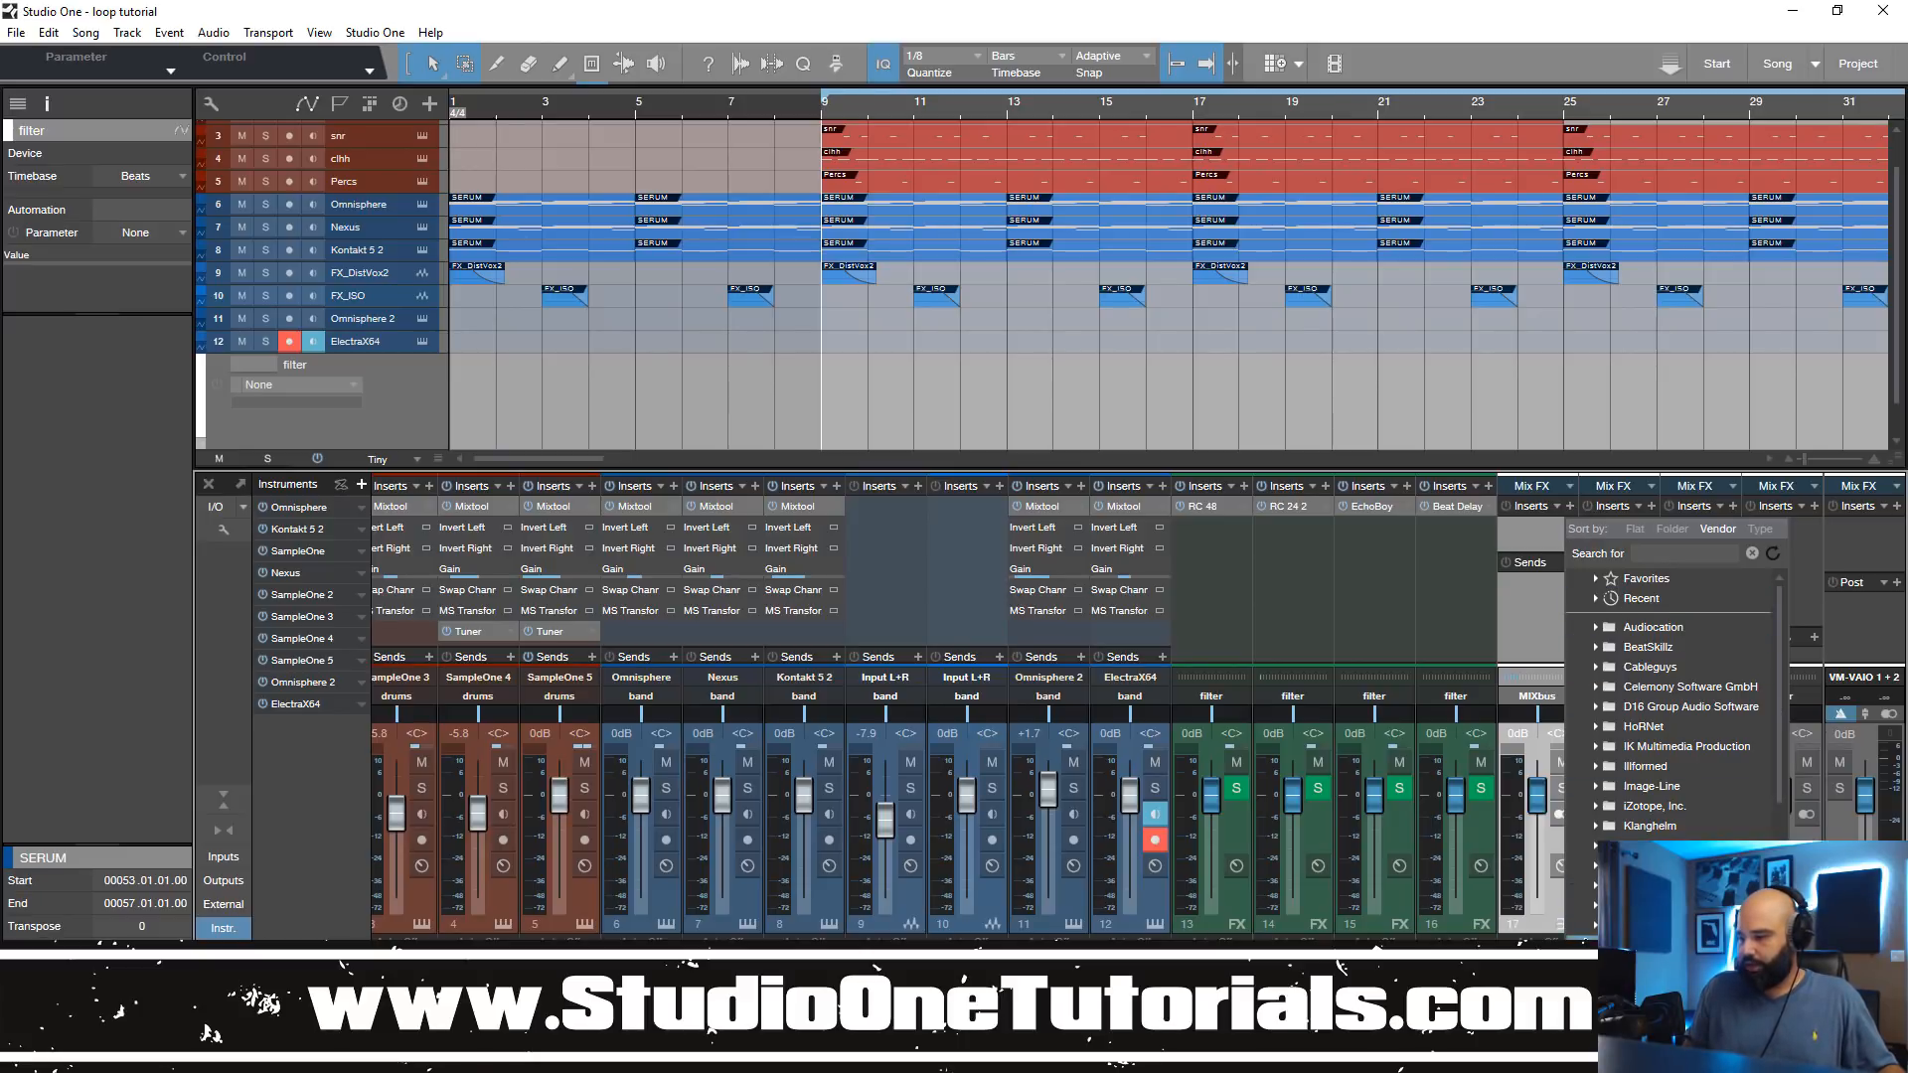
scroll(1670, 715, down, 1)
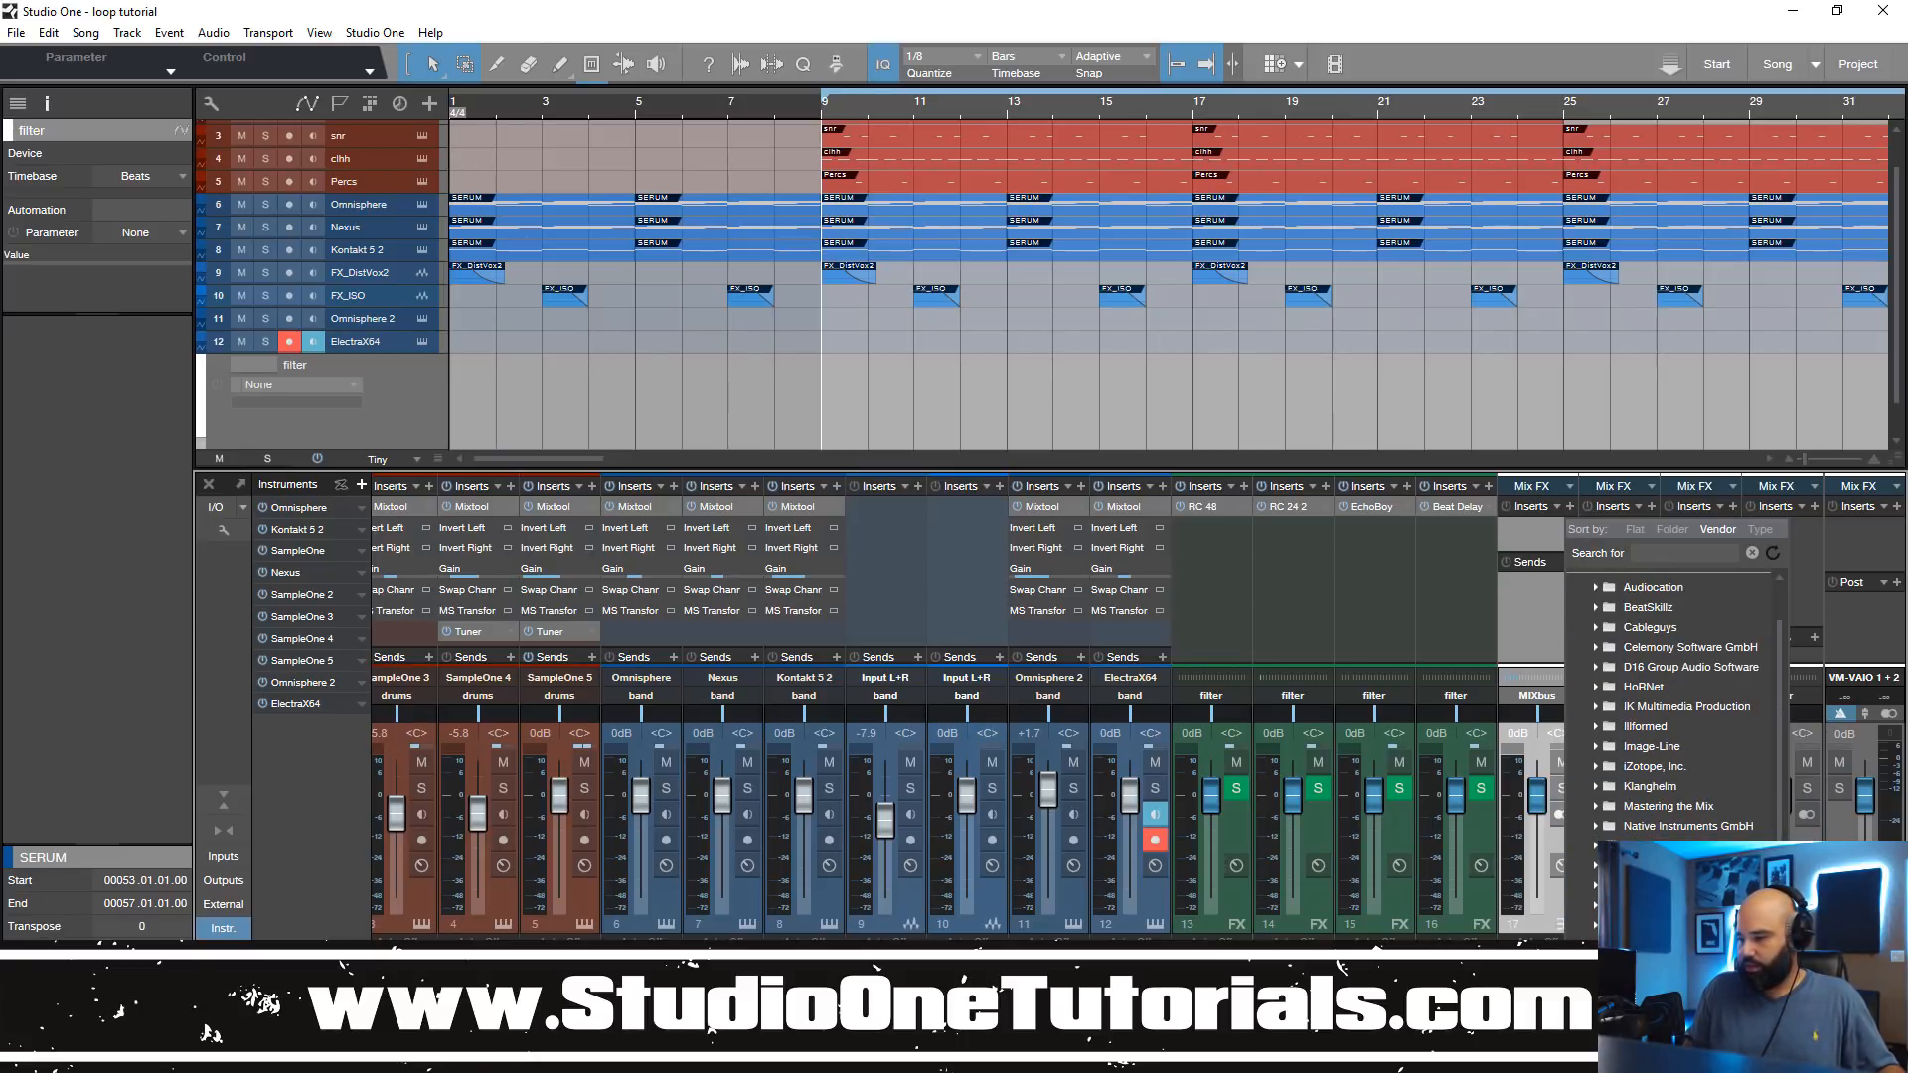
scroll(1680, 715, down, 2)
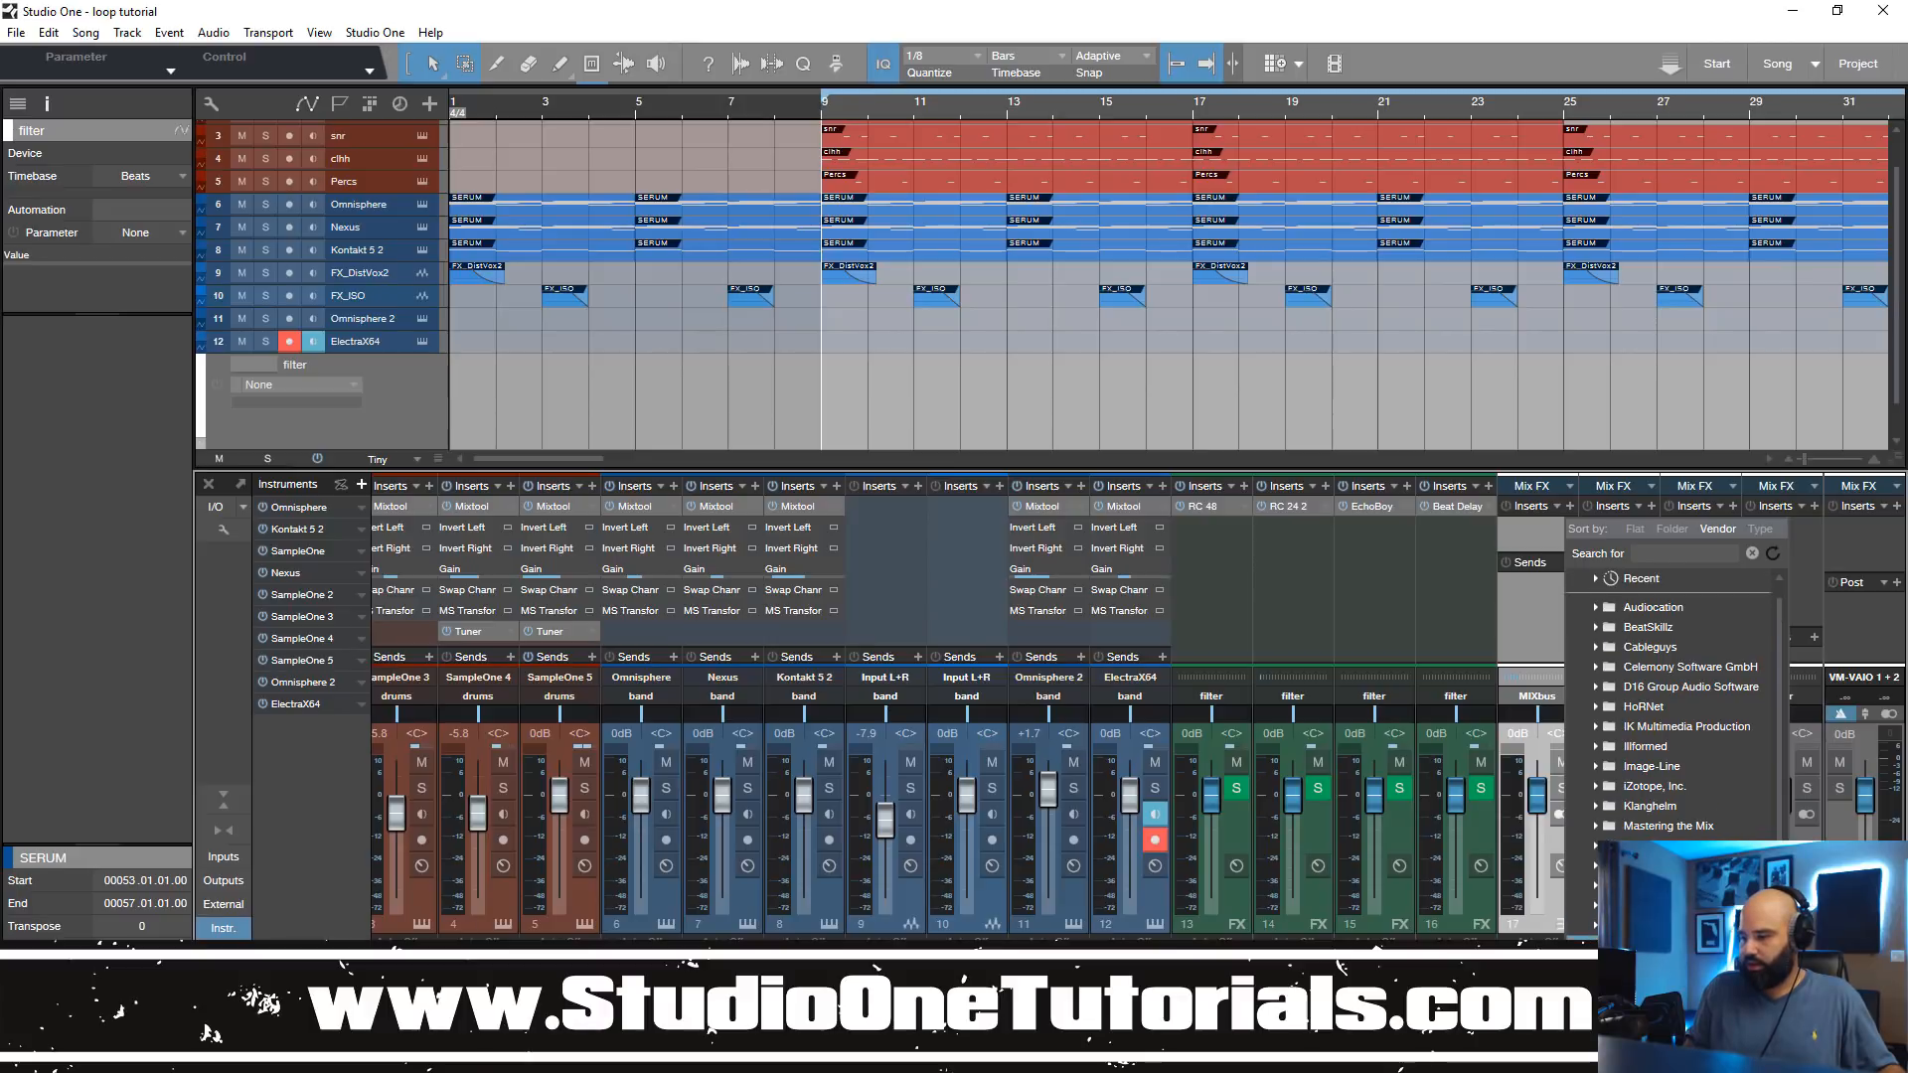
click(1669, 925)
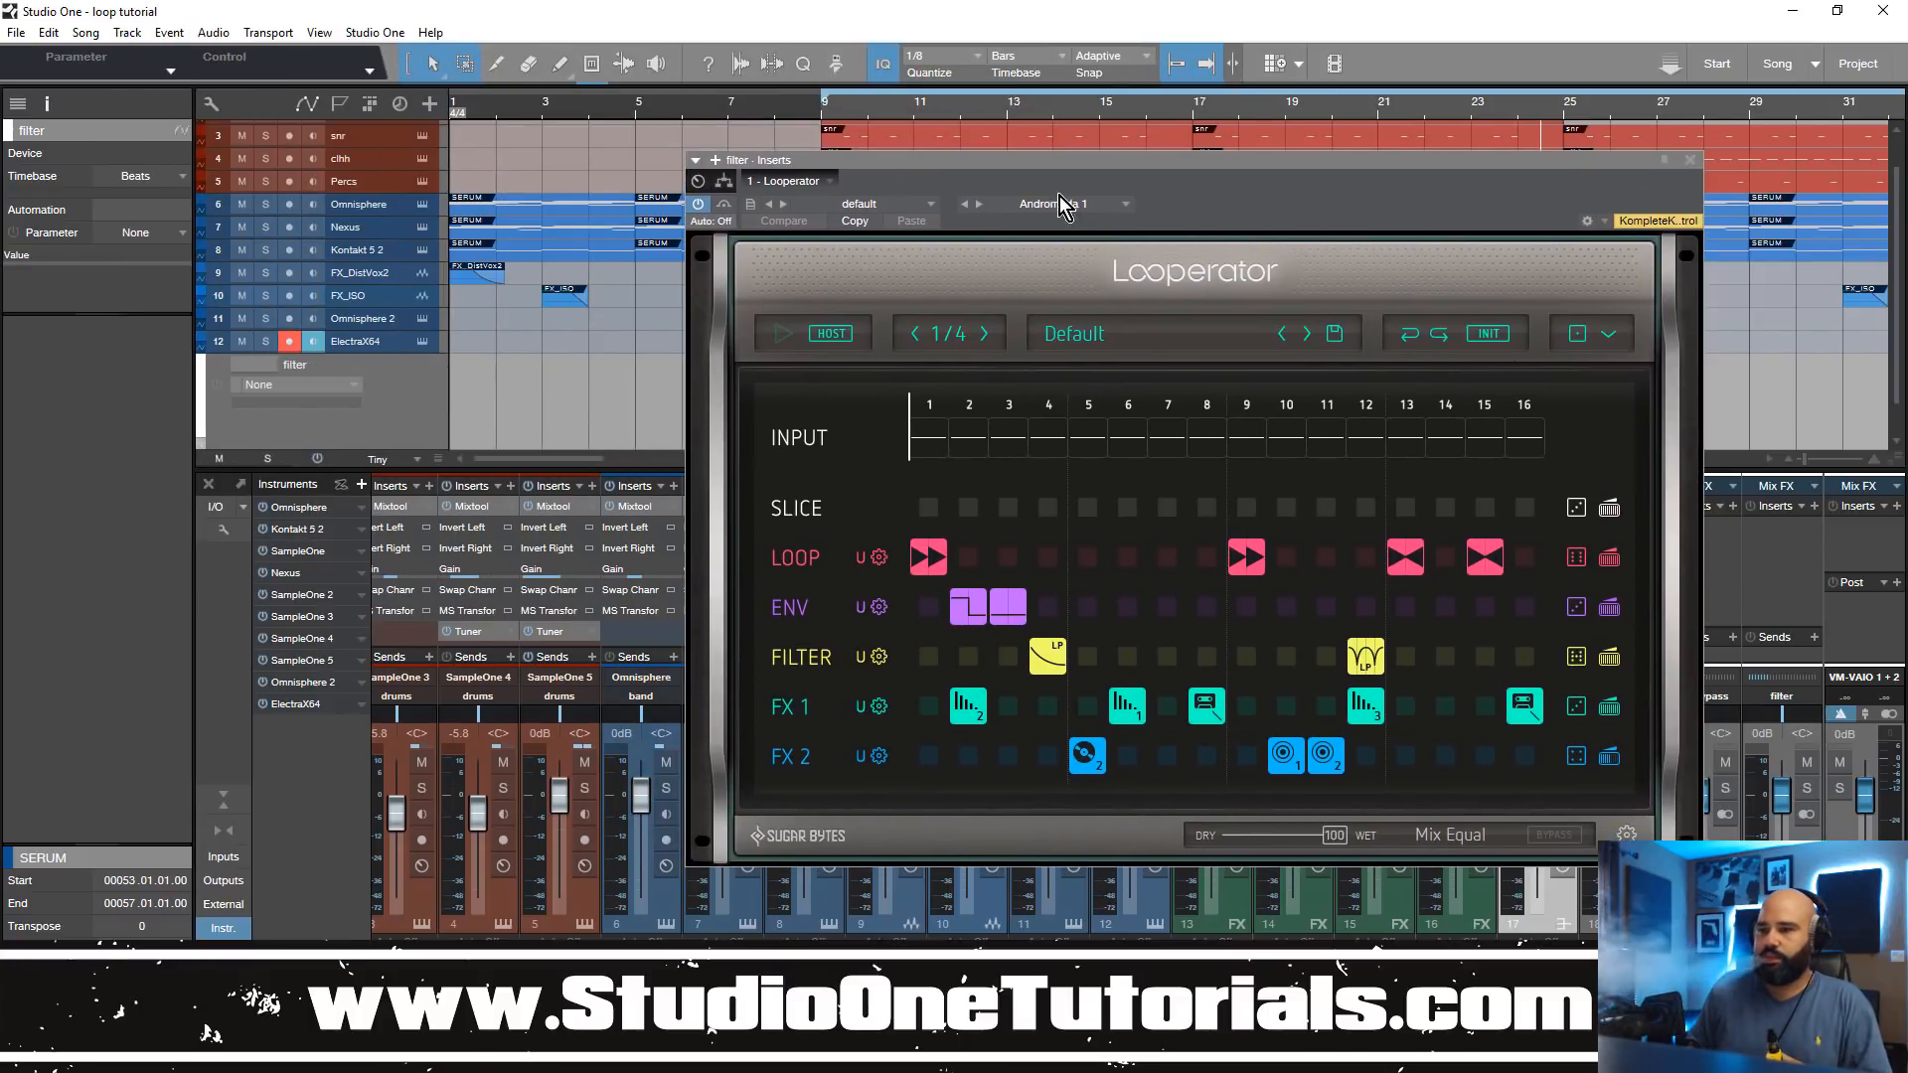
Step: Load the Stutter to Rev preset in Looperator
click(885, 204)
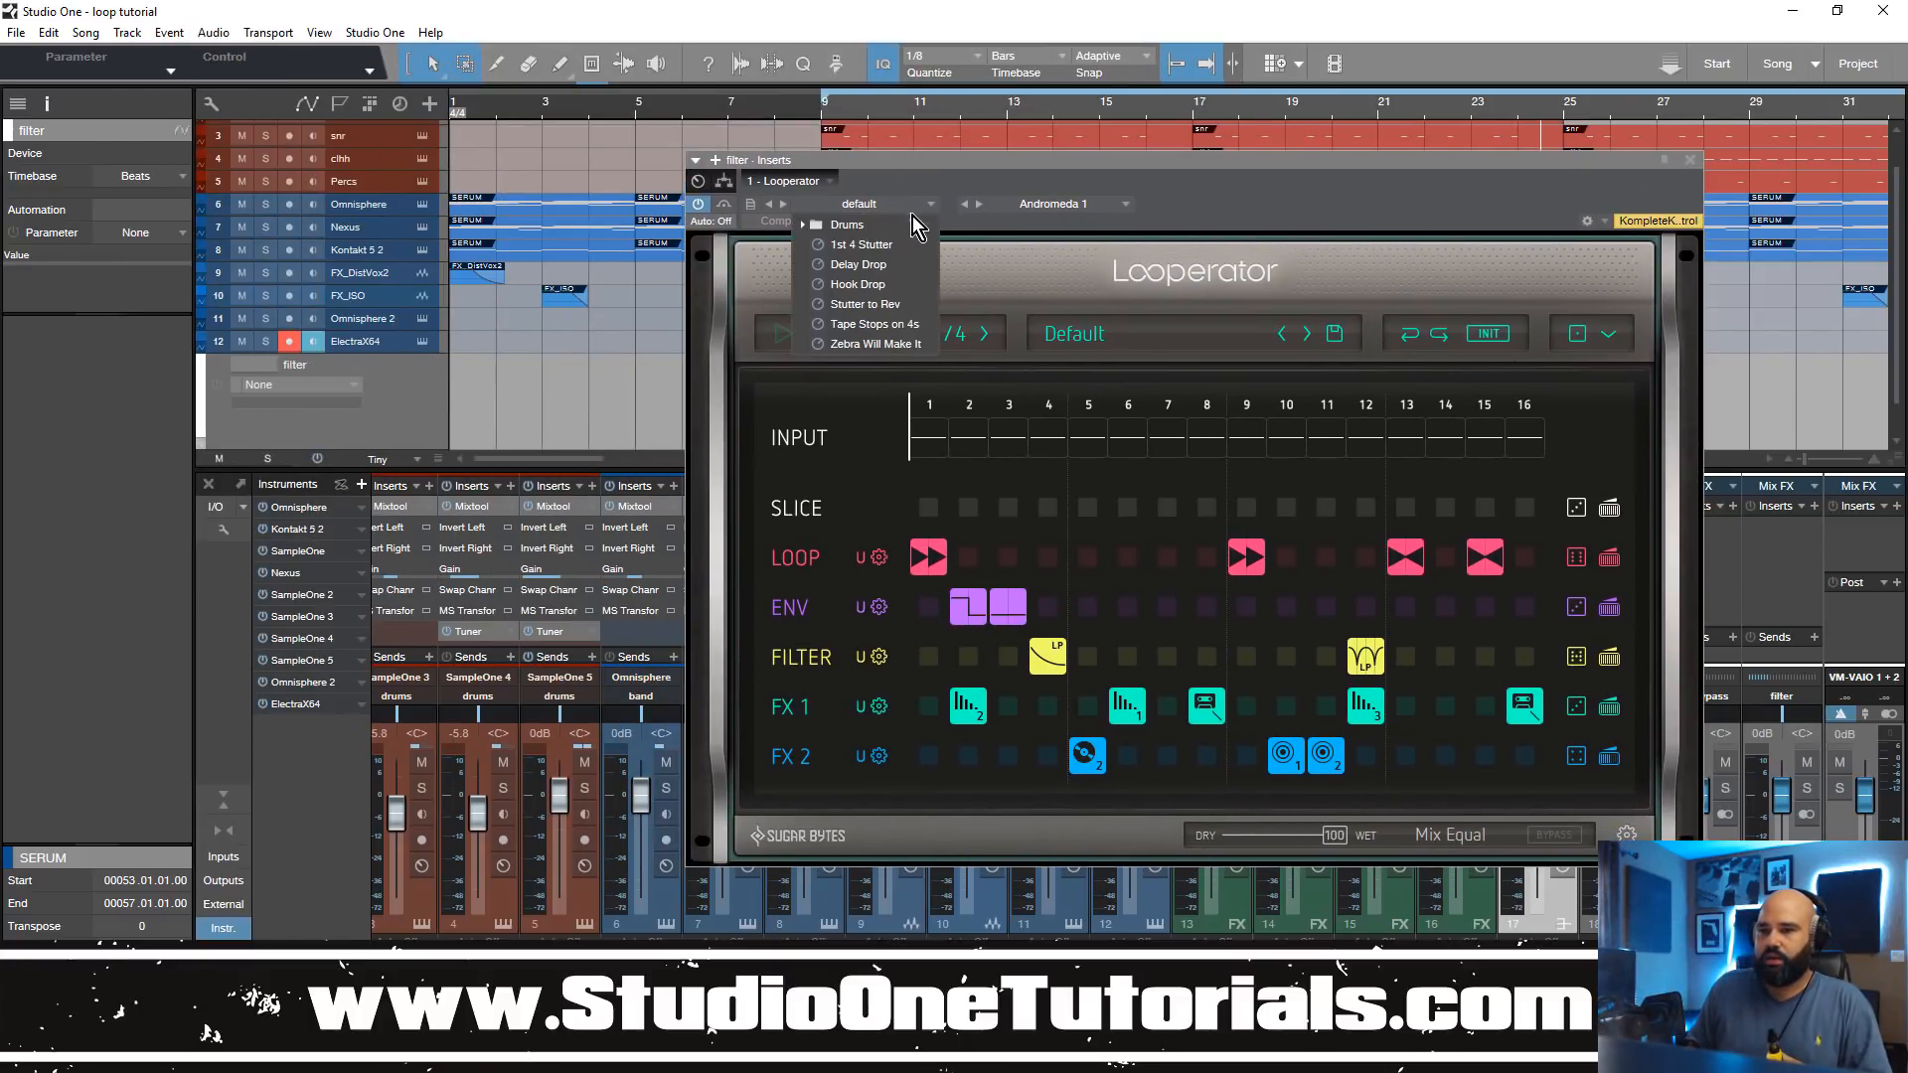
click(903, 308)
click(1682, 160)
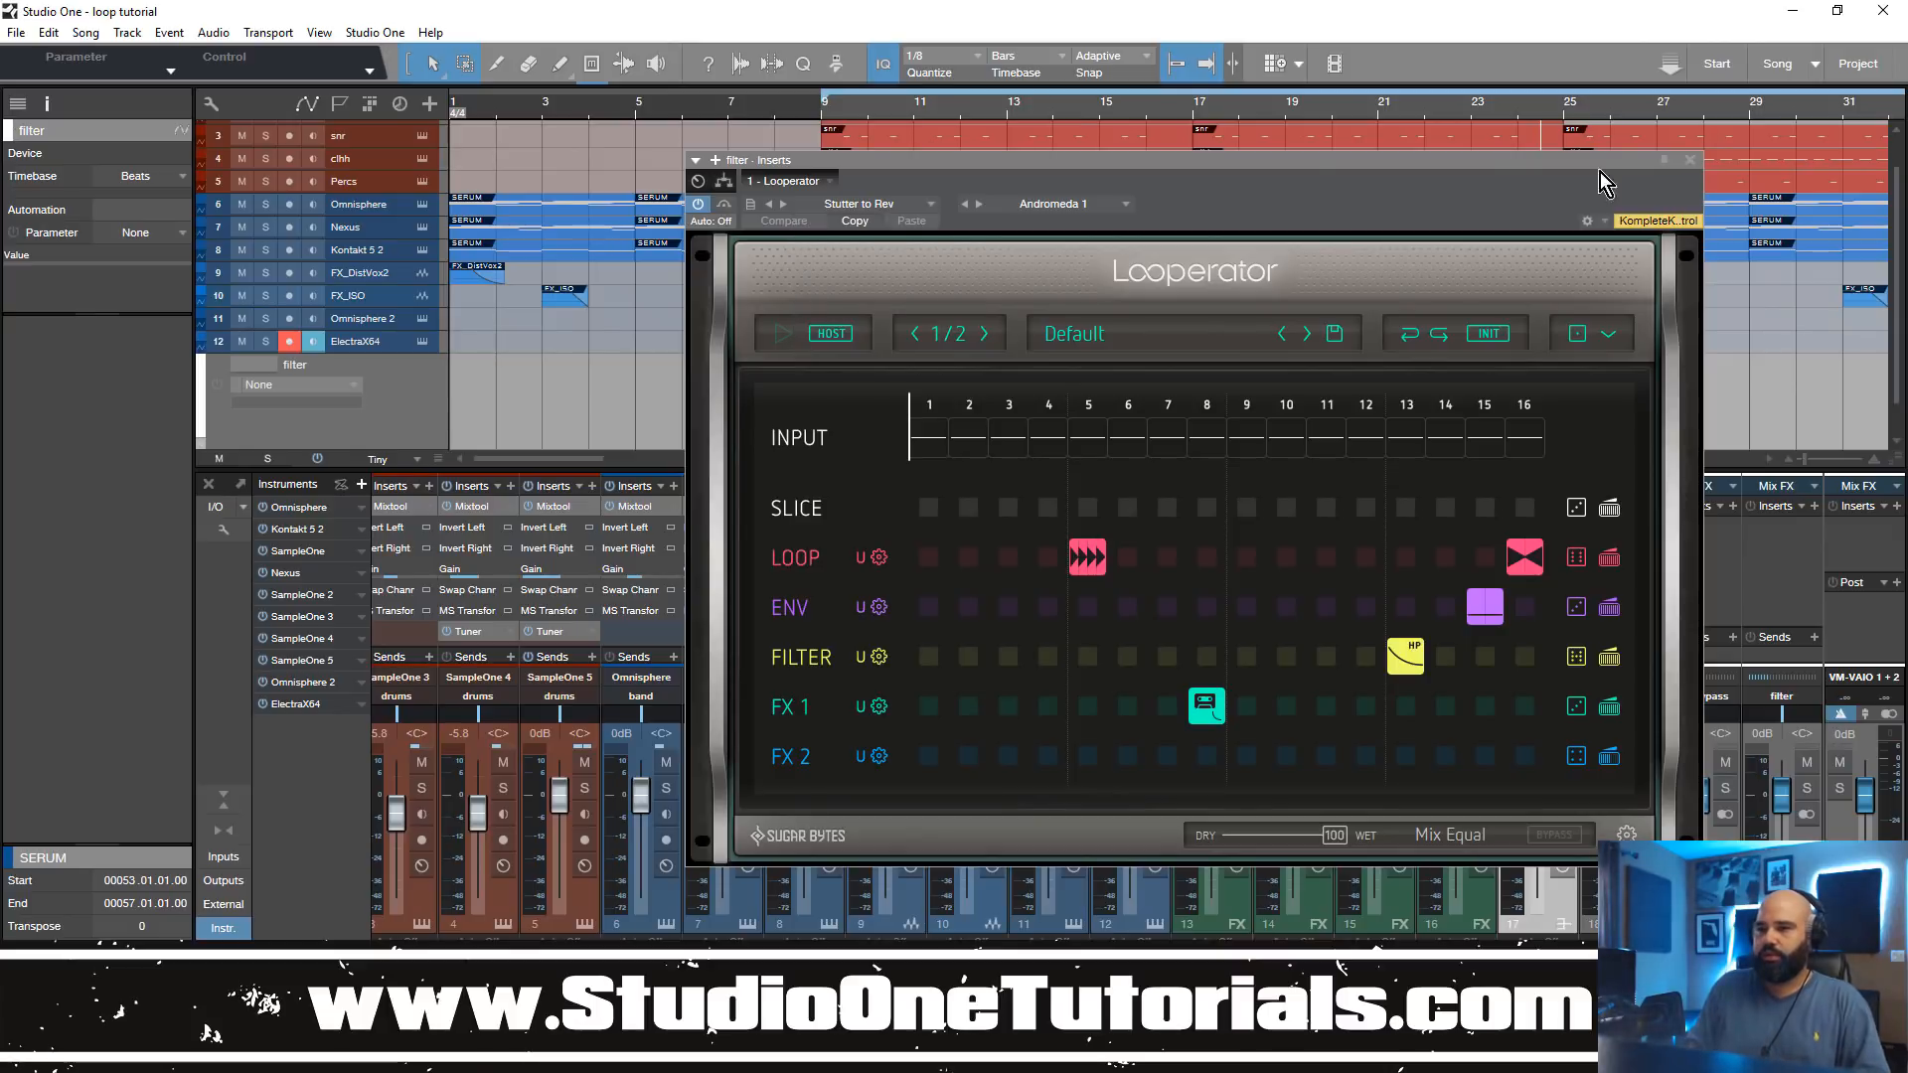
Step: Play the song from bar 9 through Looperator and move its window aside to uncover the bus channels
click(825, 116)
key(space)
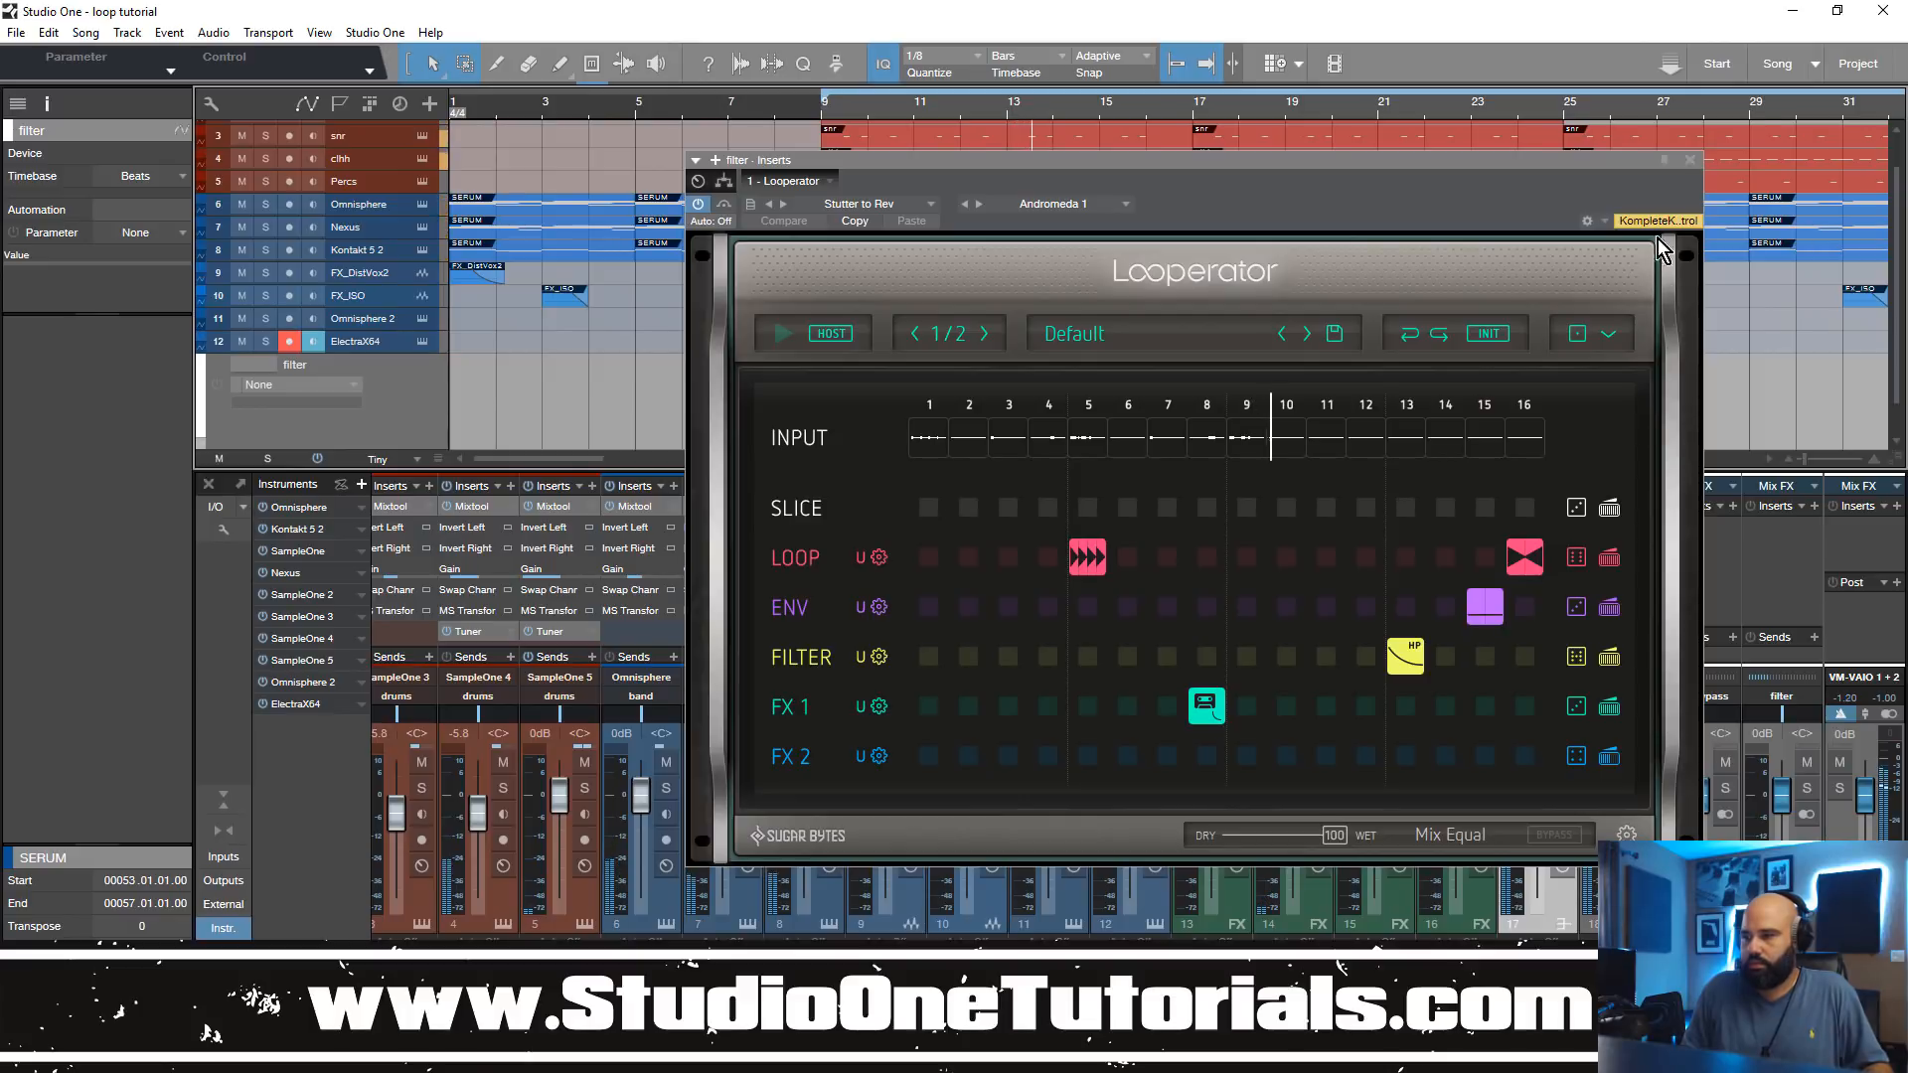
drag(1650, 157, 1067, 157)
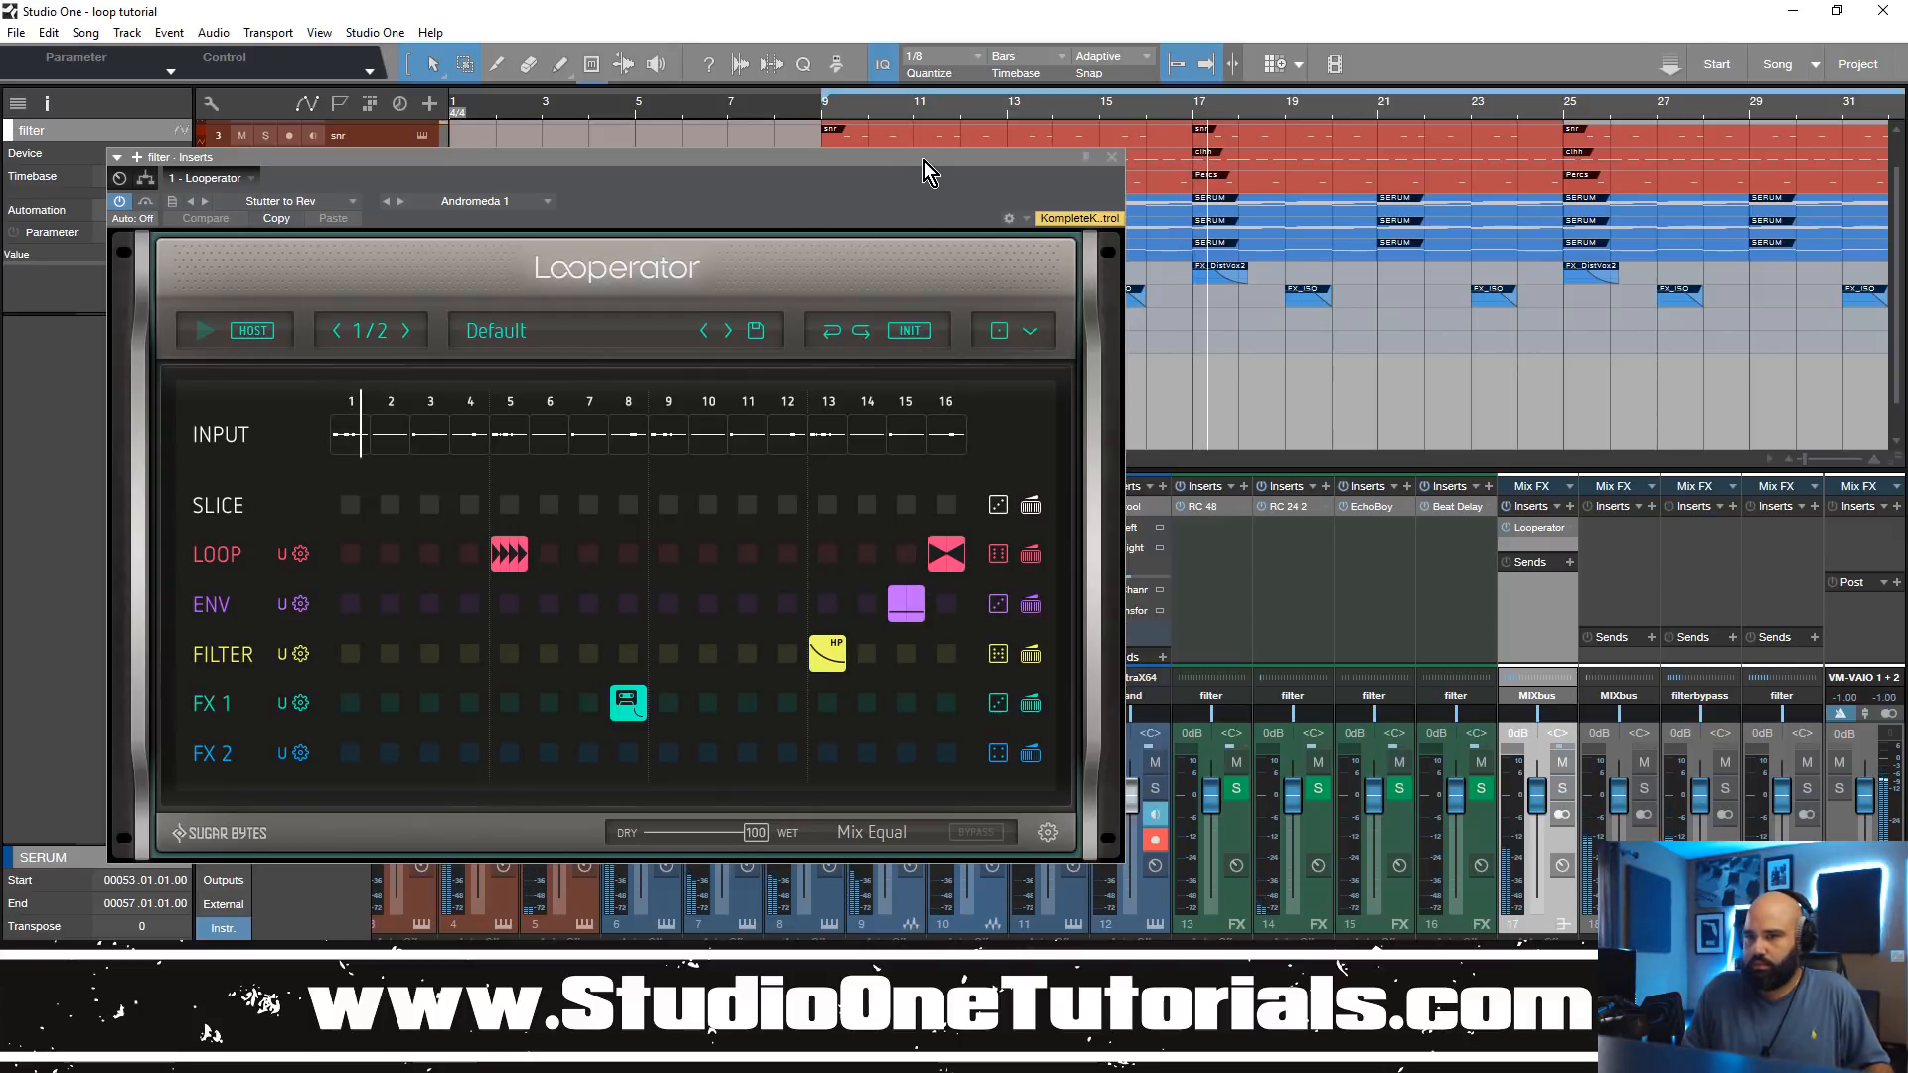
drag(925, 161, 932, 192)
key(space)
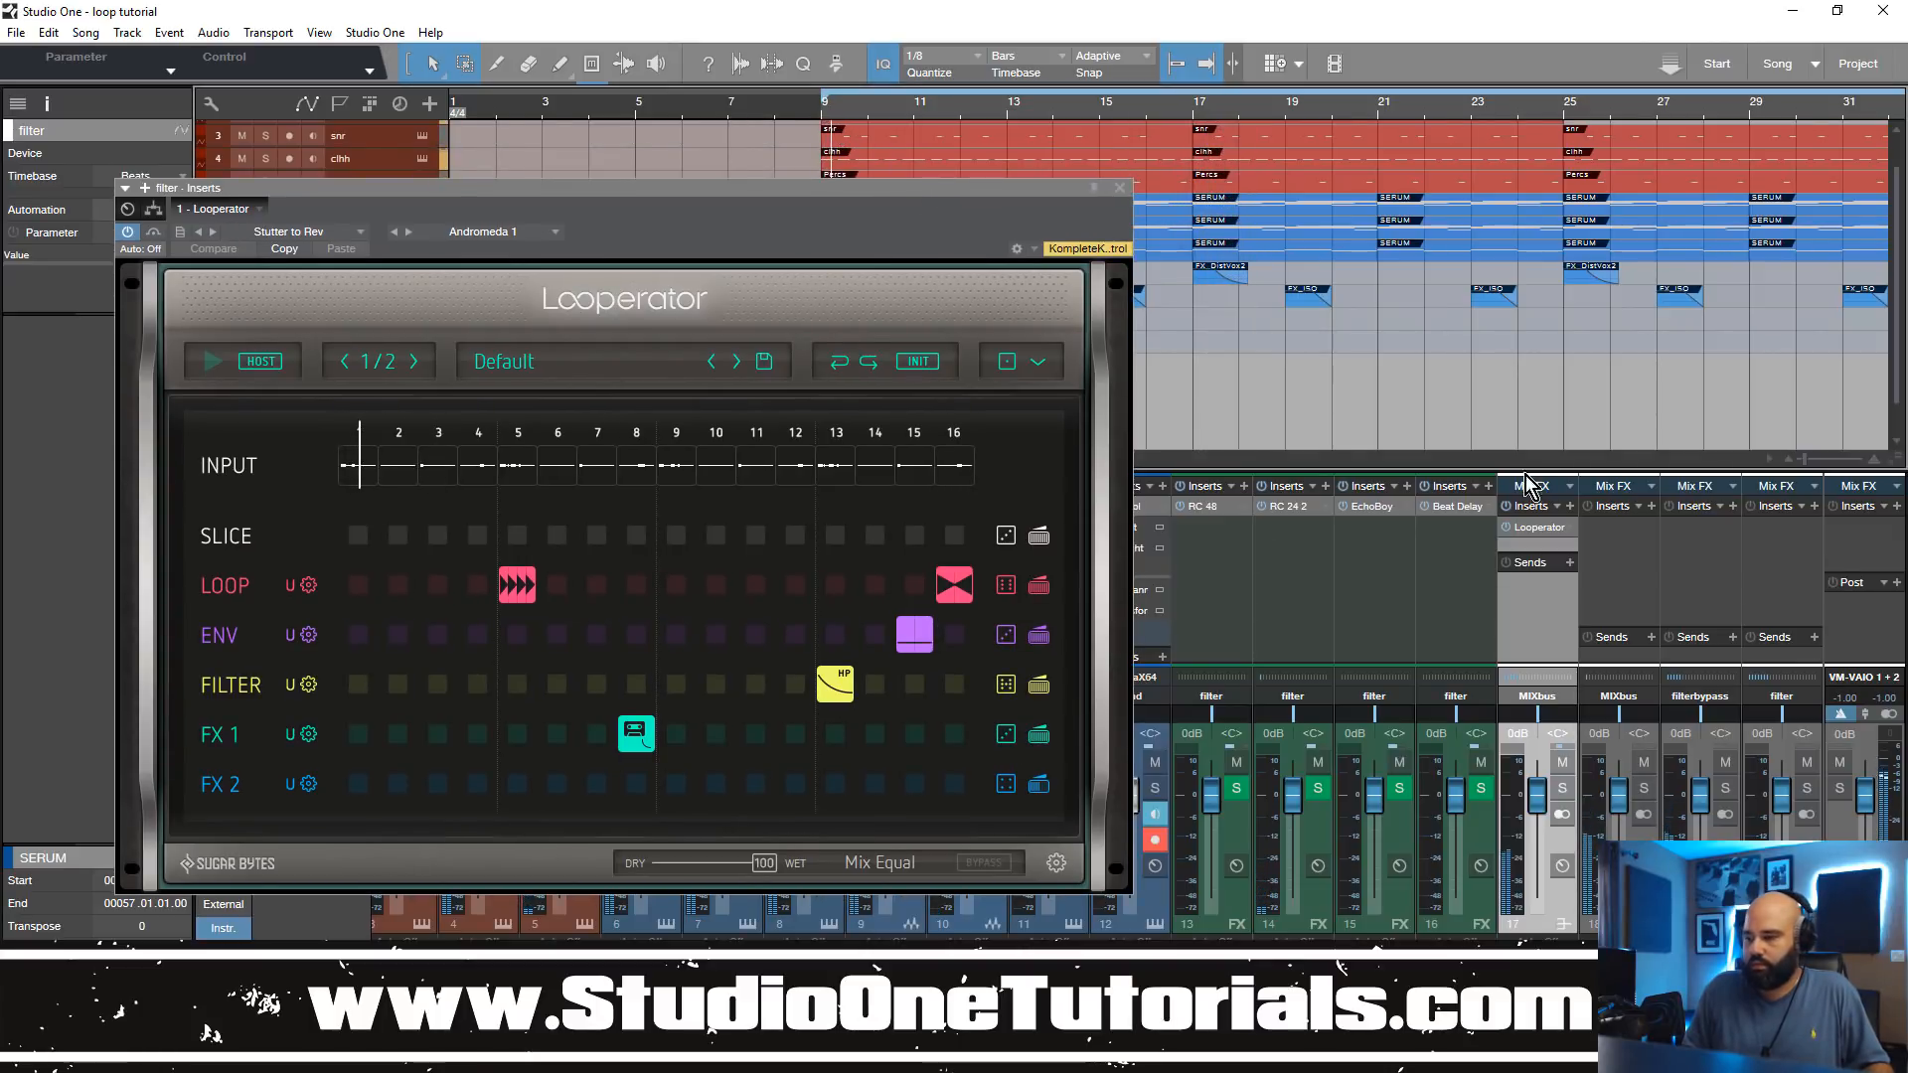
Step: Route the output of bus channel 19 to filter, then play the song and close the Looperator window
click(1706, 696)
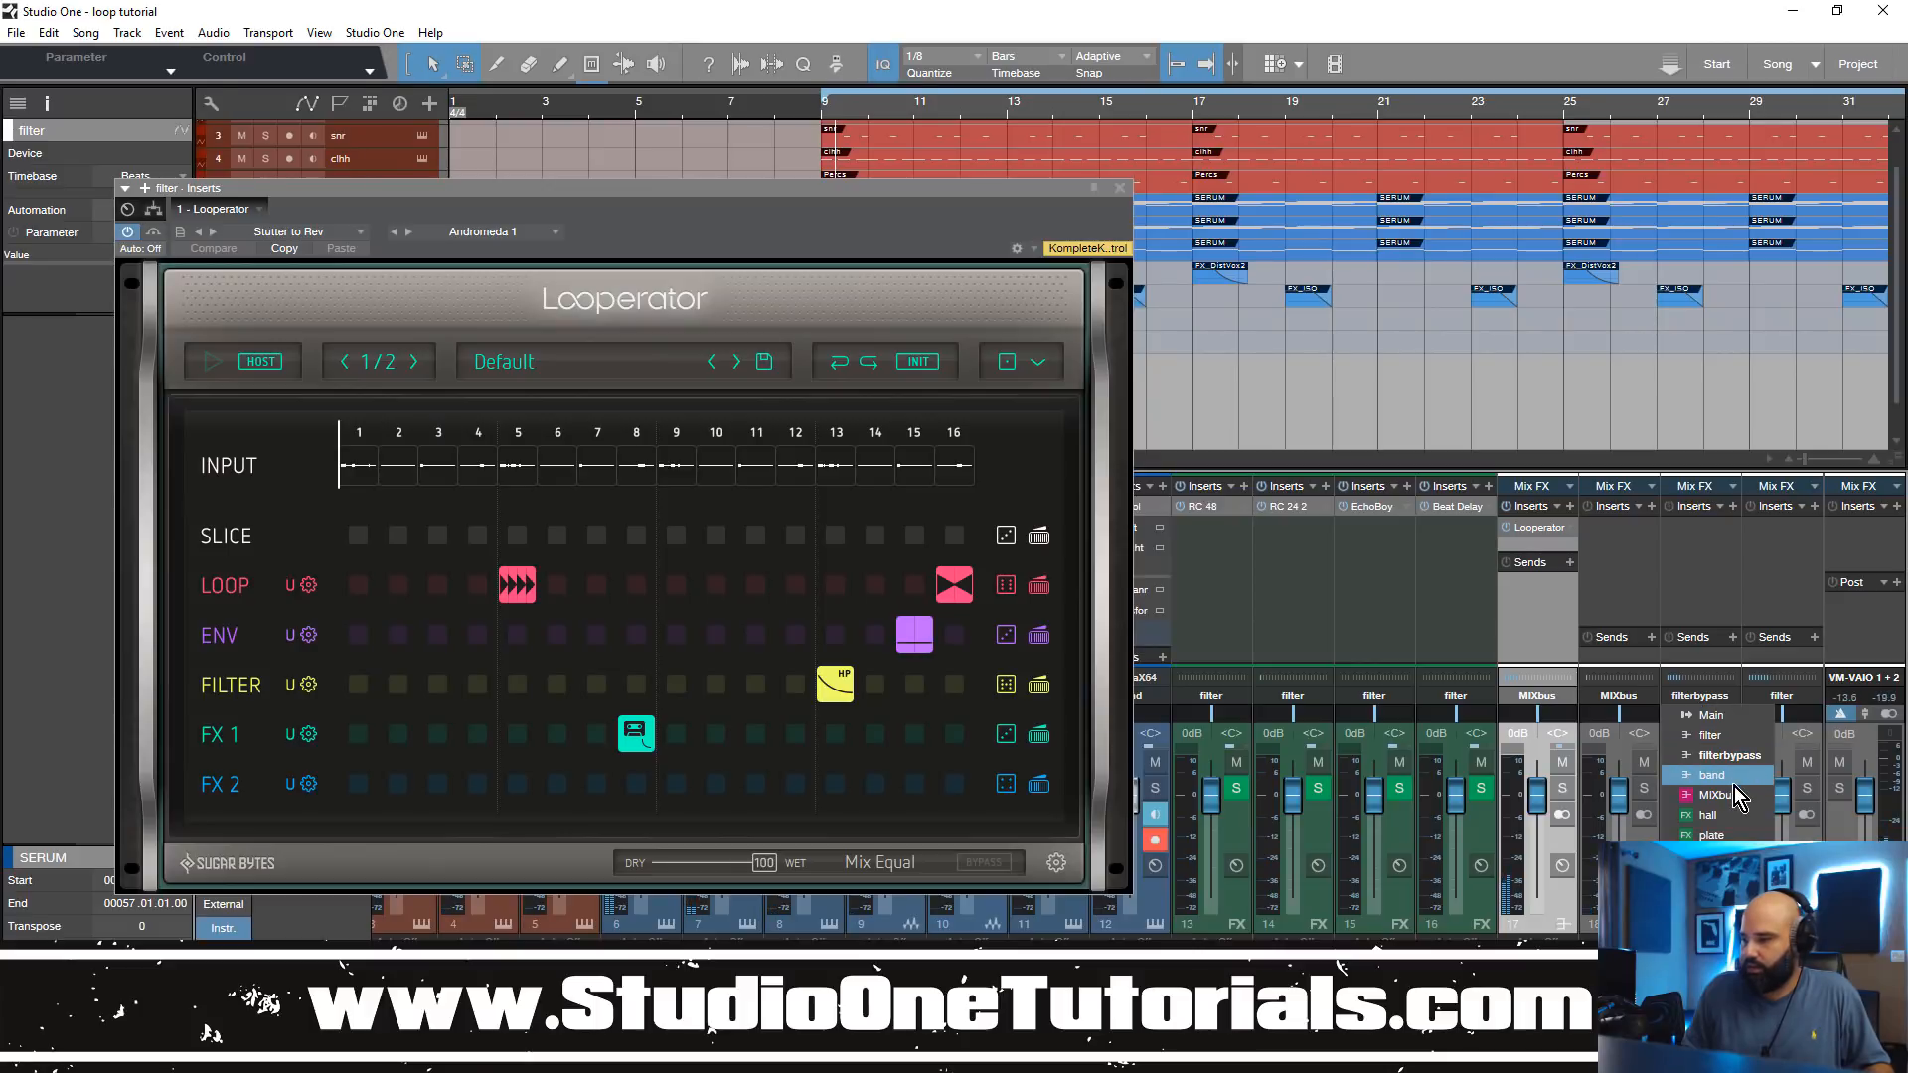
click(1734, 747)
click(1727, 698)
click(1728, 732)
key(space)
drag(998, 194, 1237, 204)
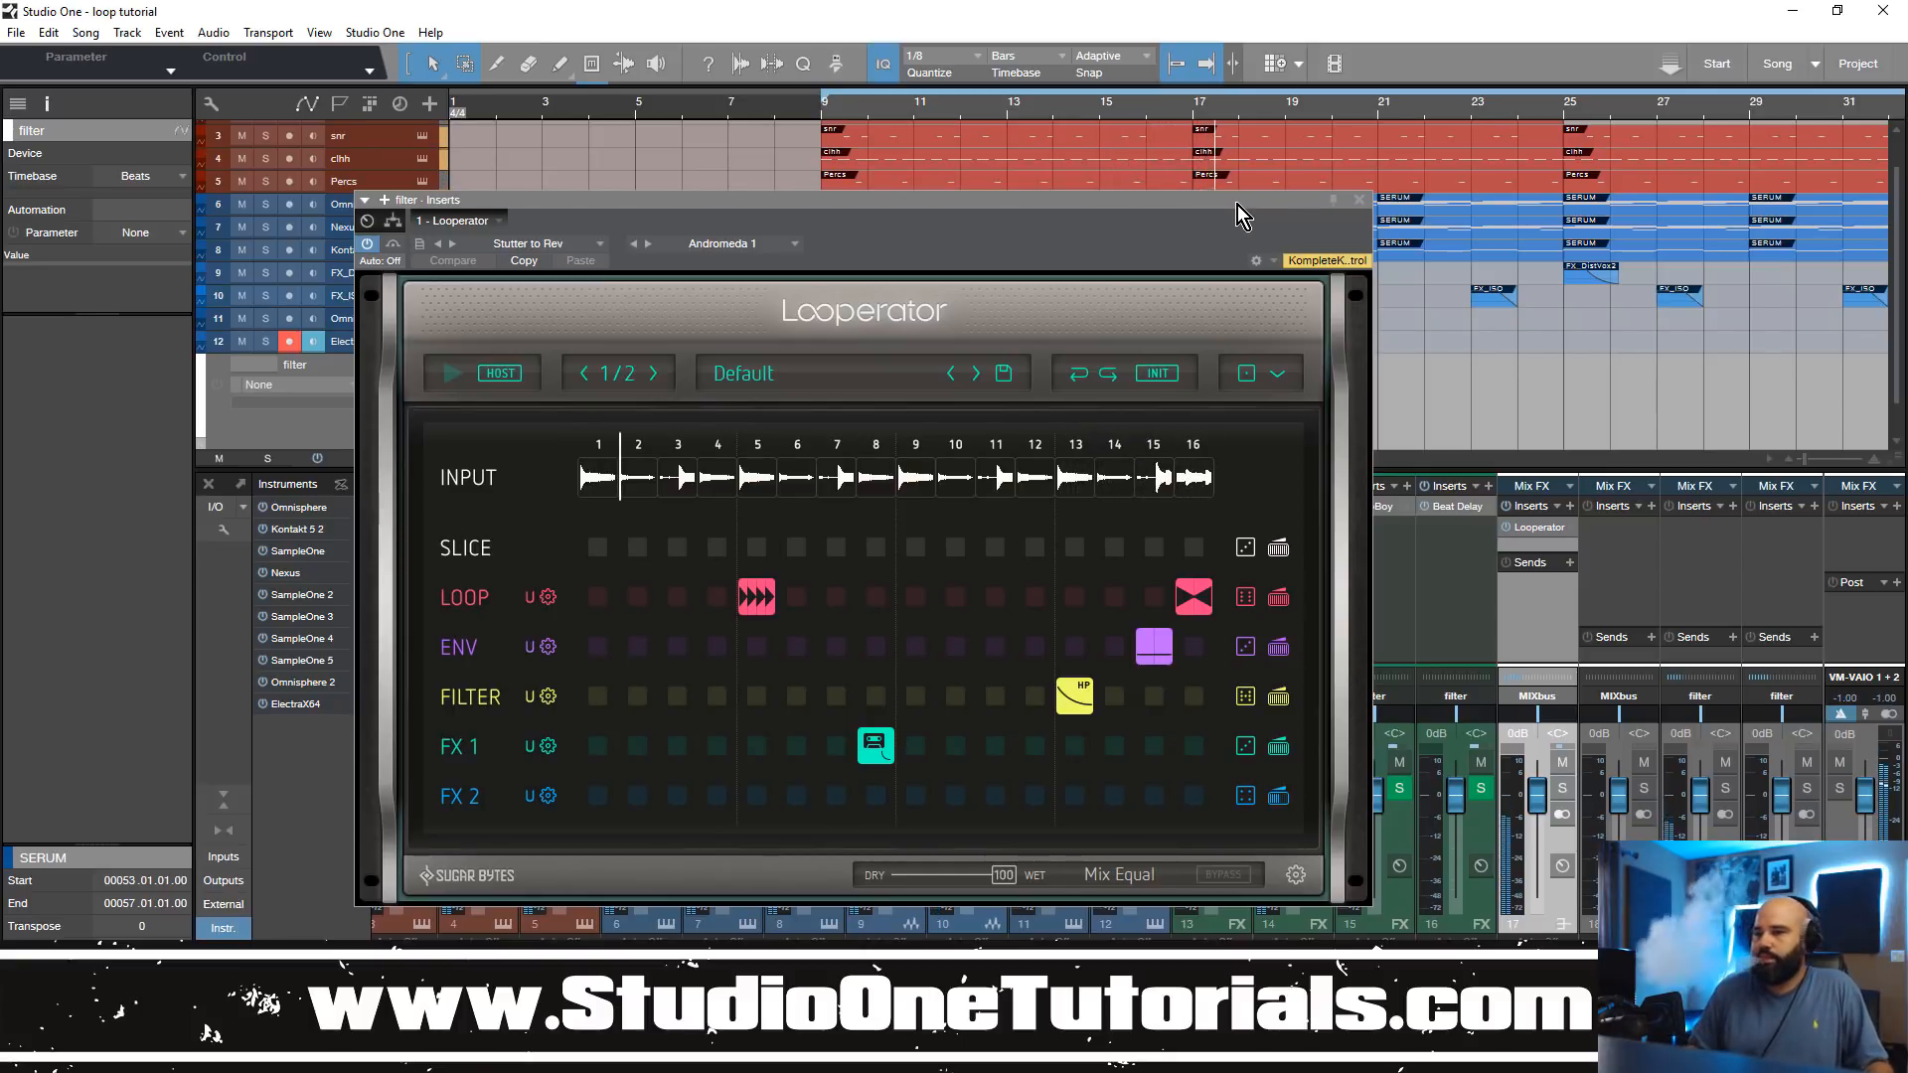
click(1358, 198)
key(space)
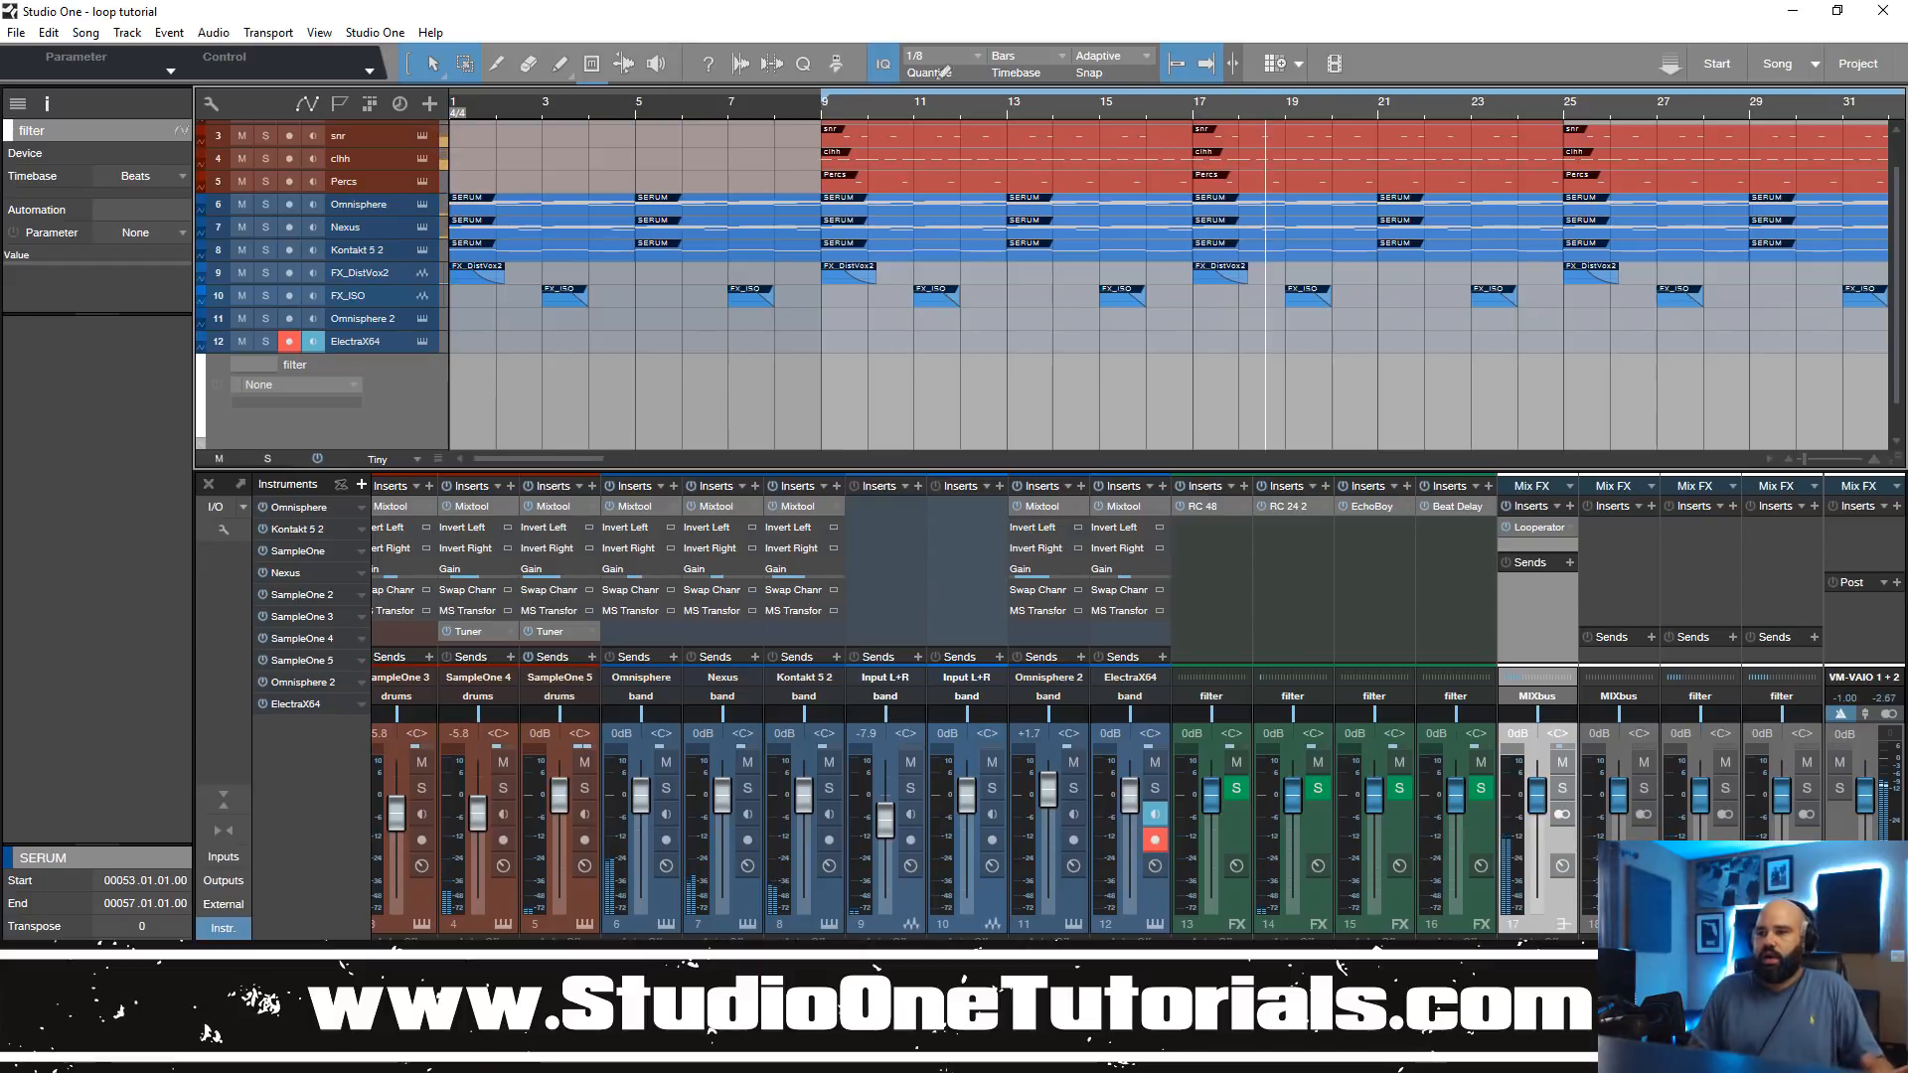
Step: Show Looperator's Bypass automation on the filter track and shape it so the effect is active only from bar 9 to bar 17
mouse_move(1127, 100)
mouse_down()
mouse_move(1129, 125)
mouse_move(1131, 89)
mouse_up()
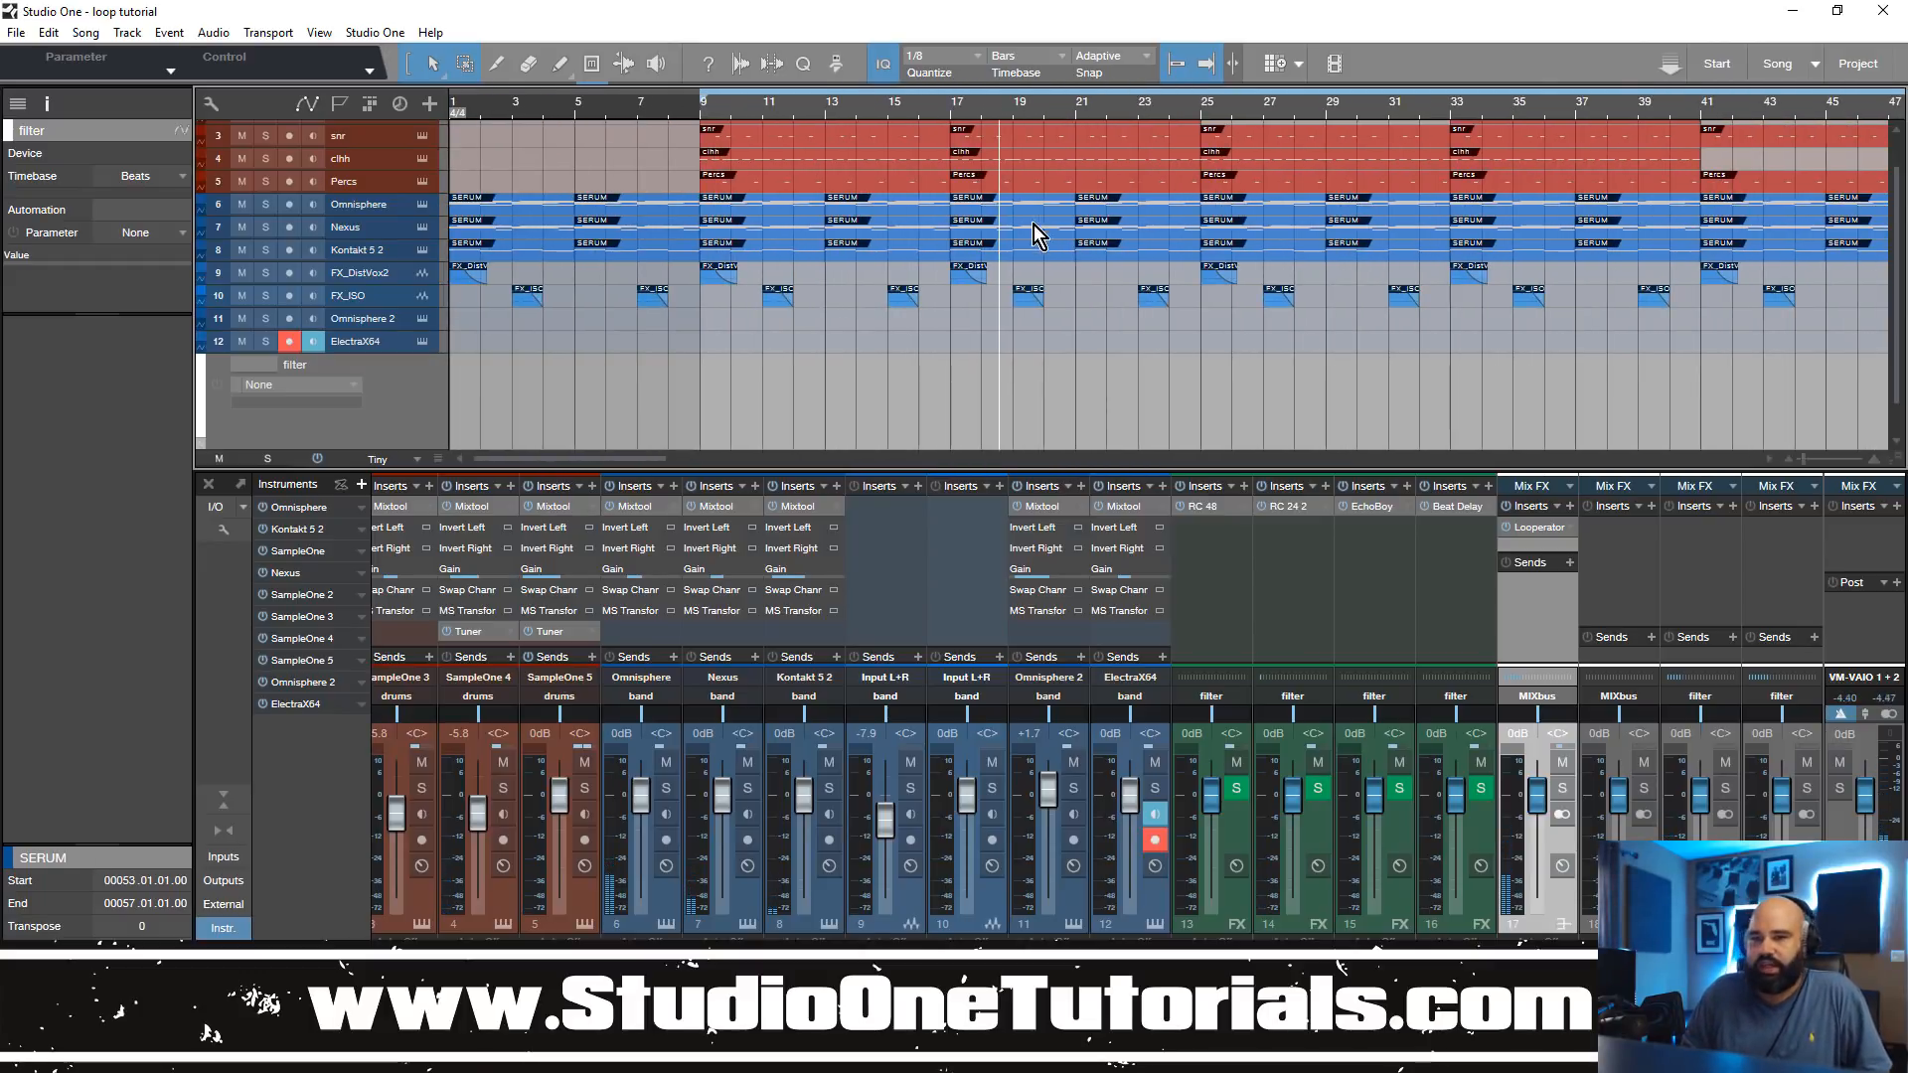
click(1538, 528)
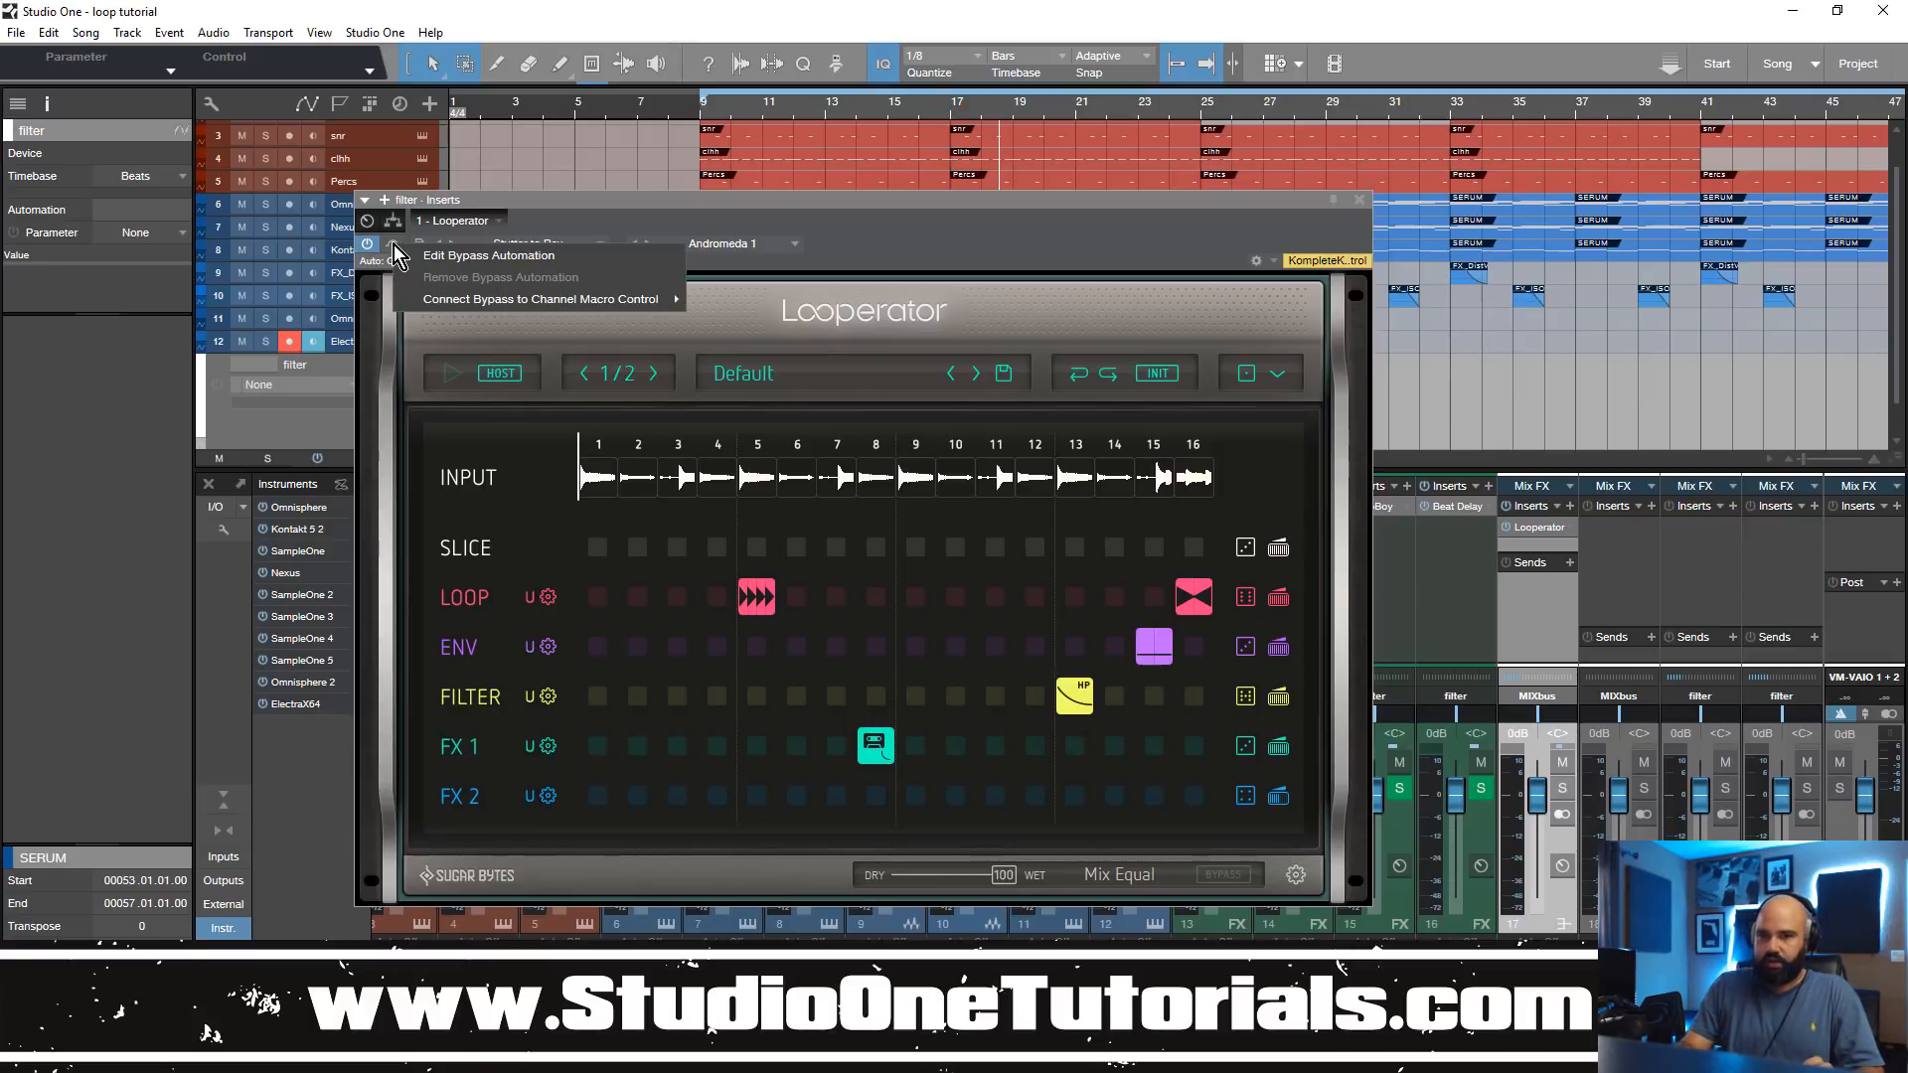
click(394, 245)
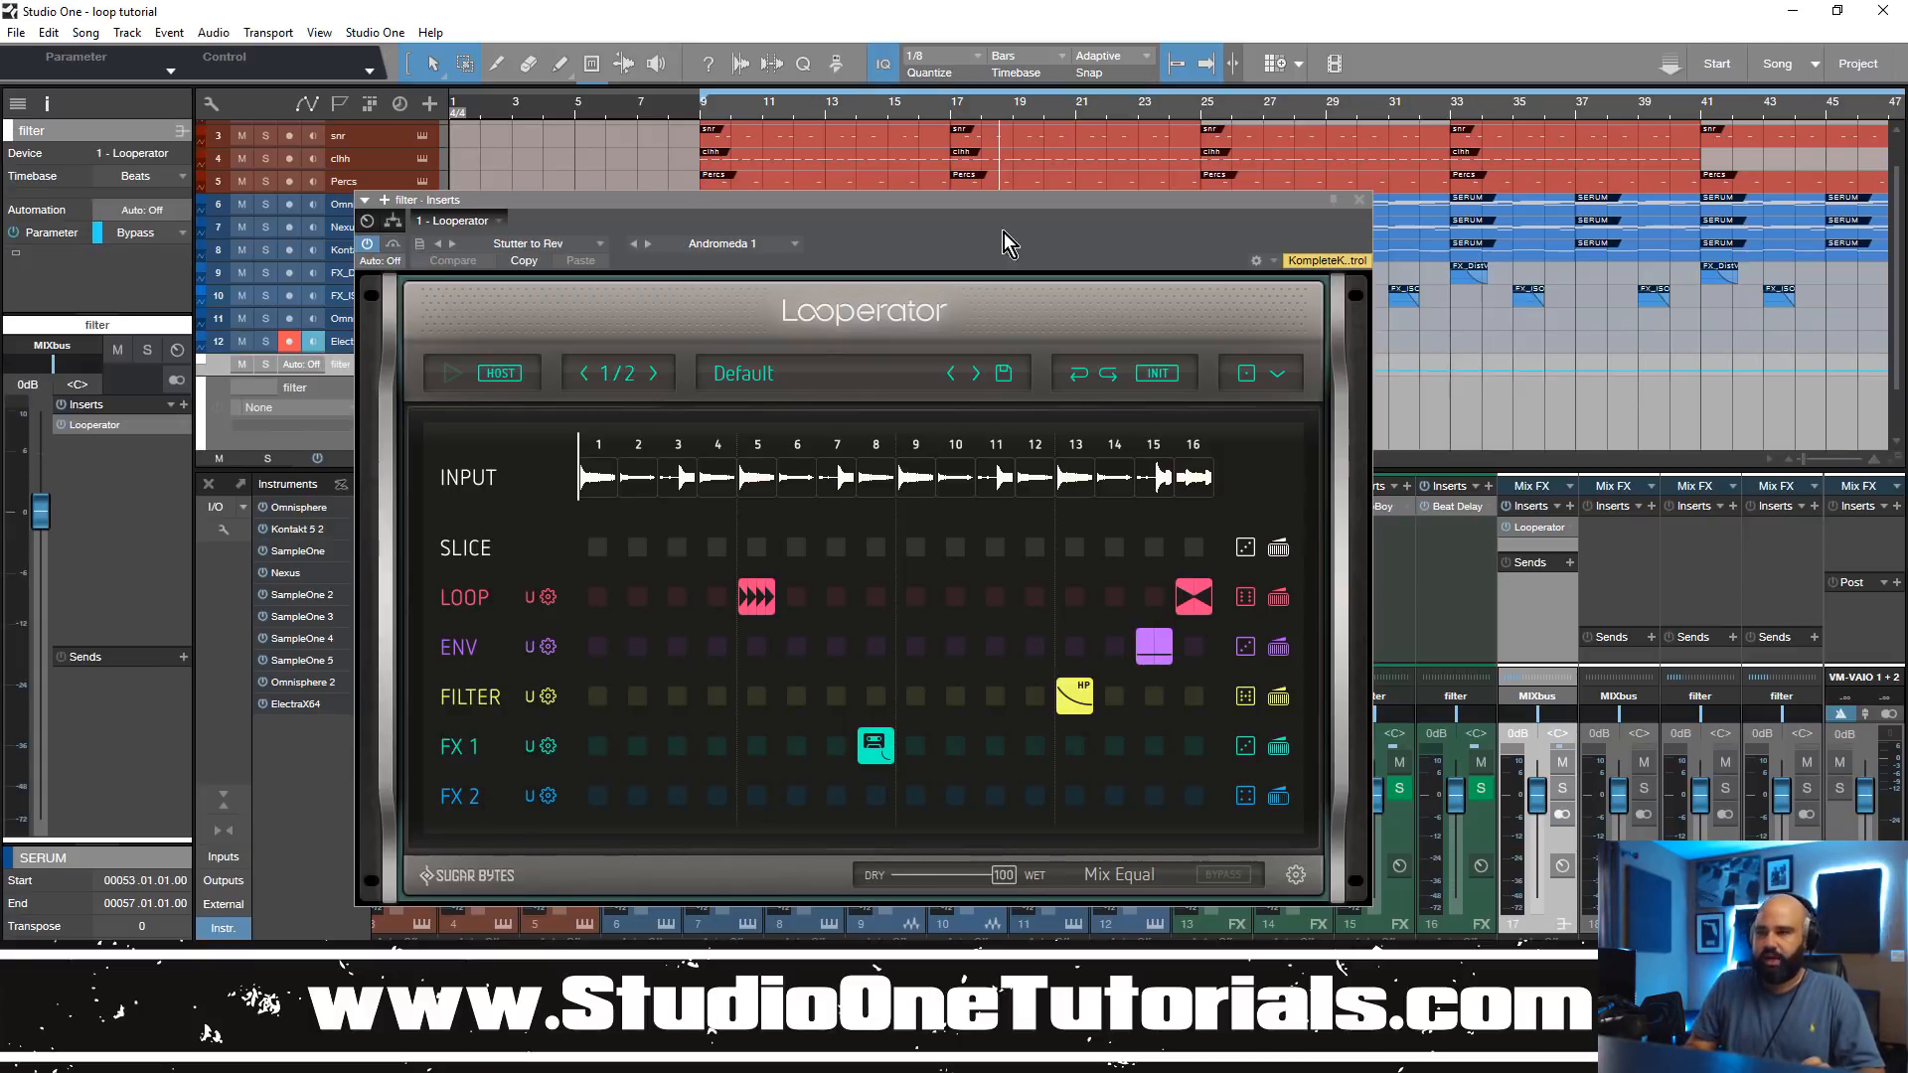
click(1361, 200)
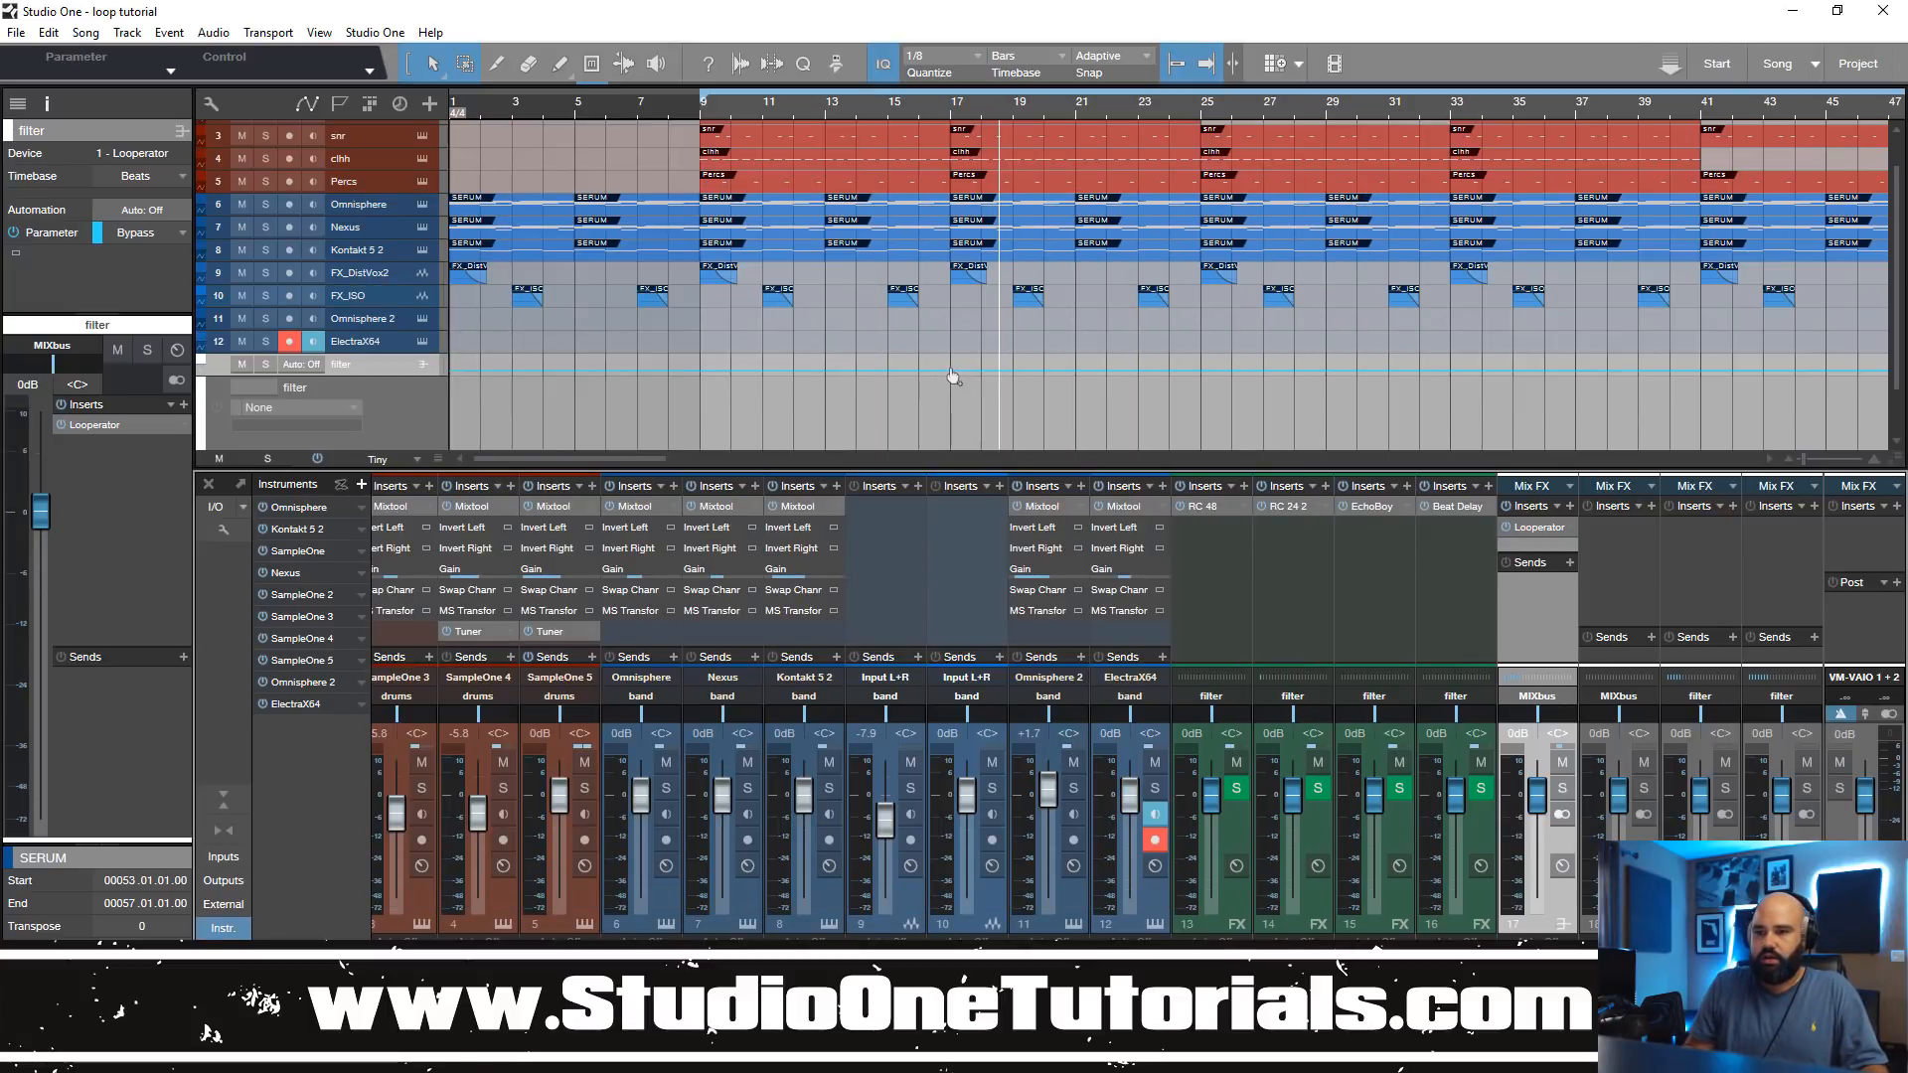
drag(952, 374, 949, 341)
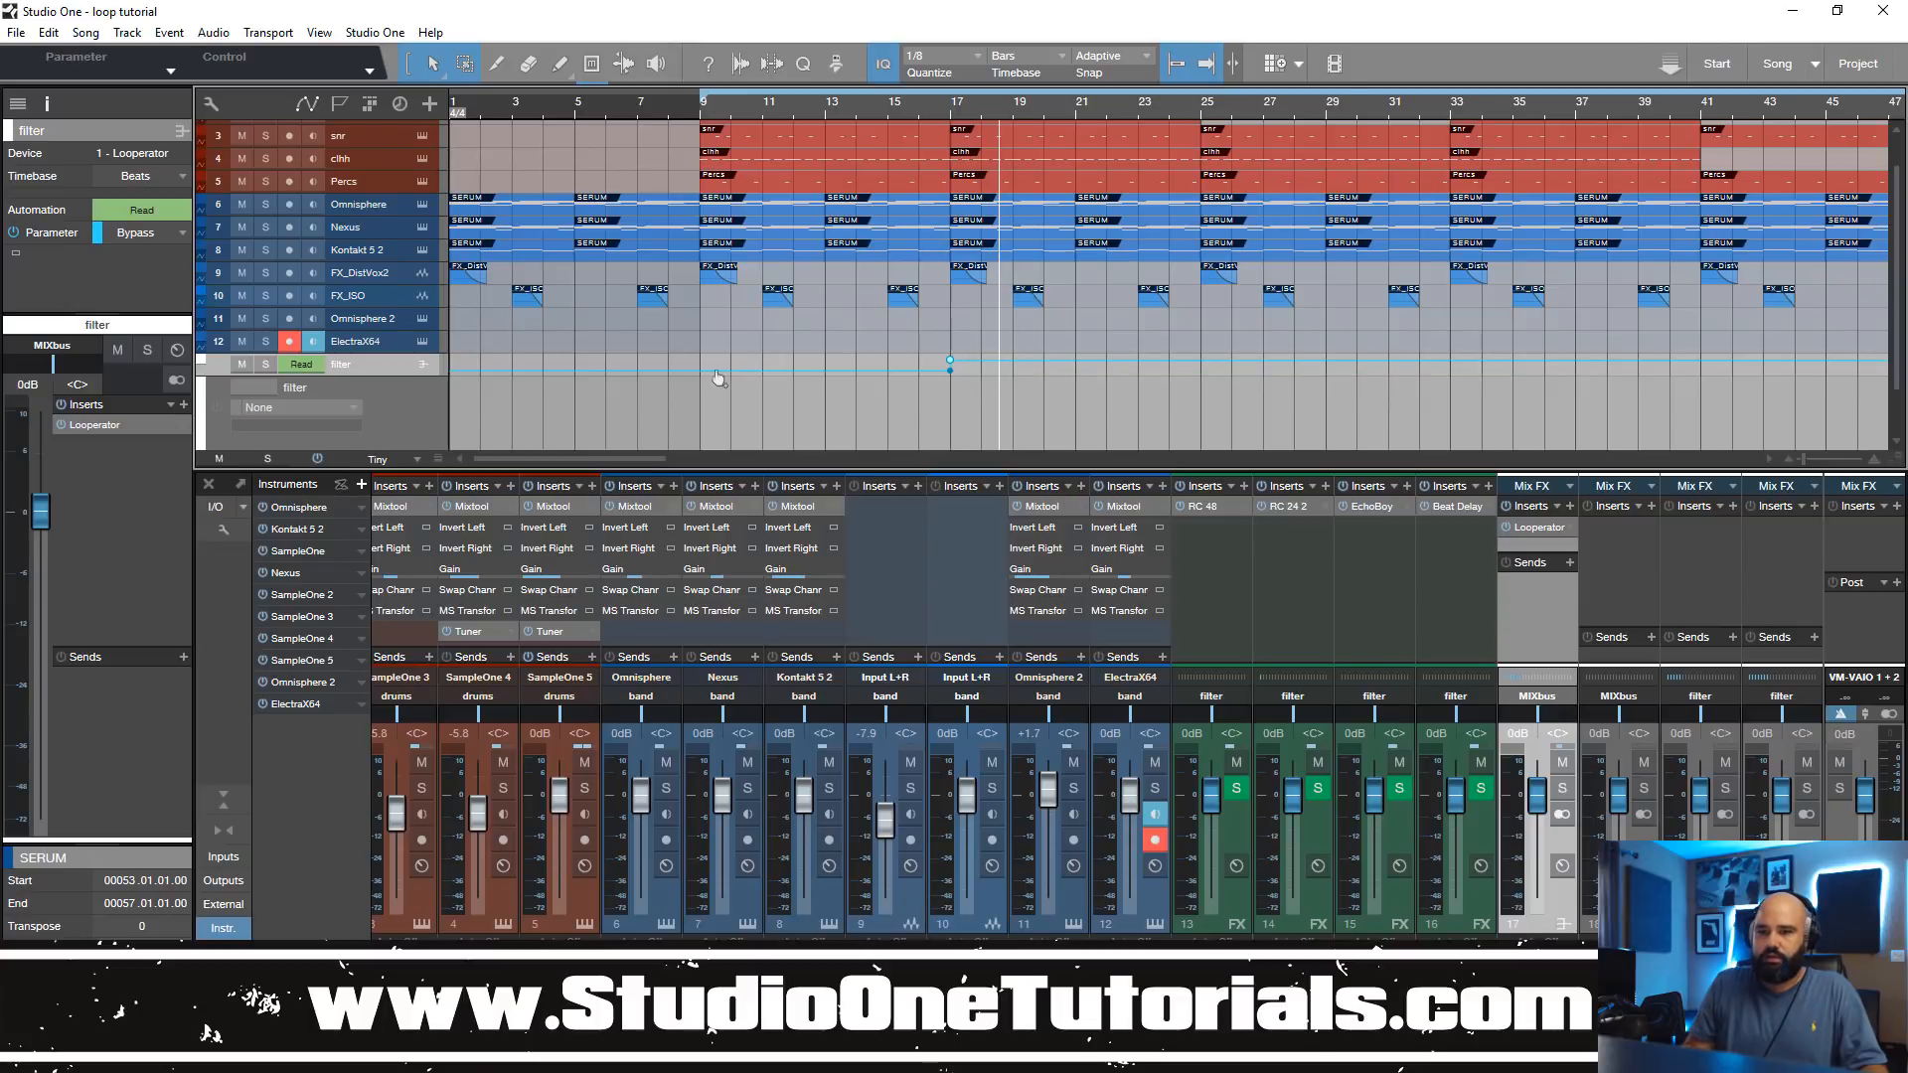
drag(696, 371, 700, 332)
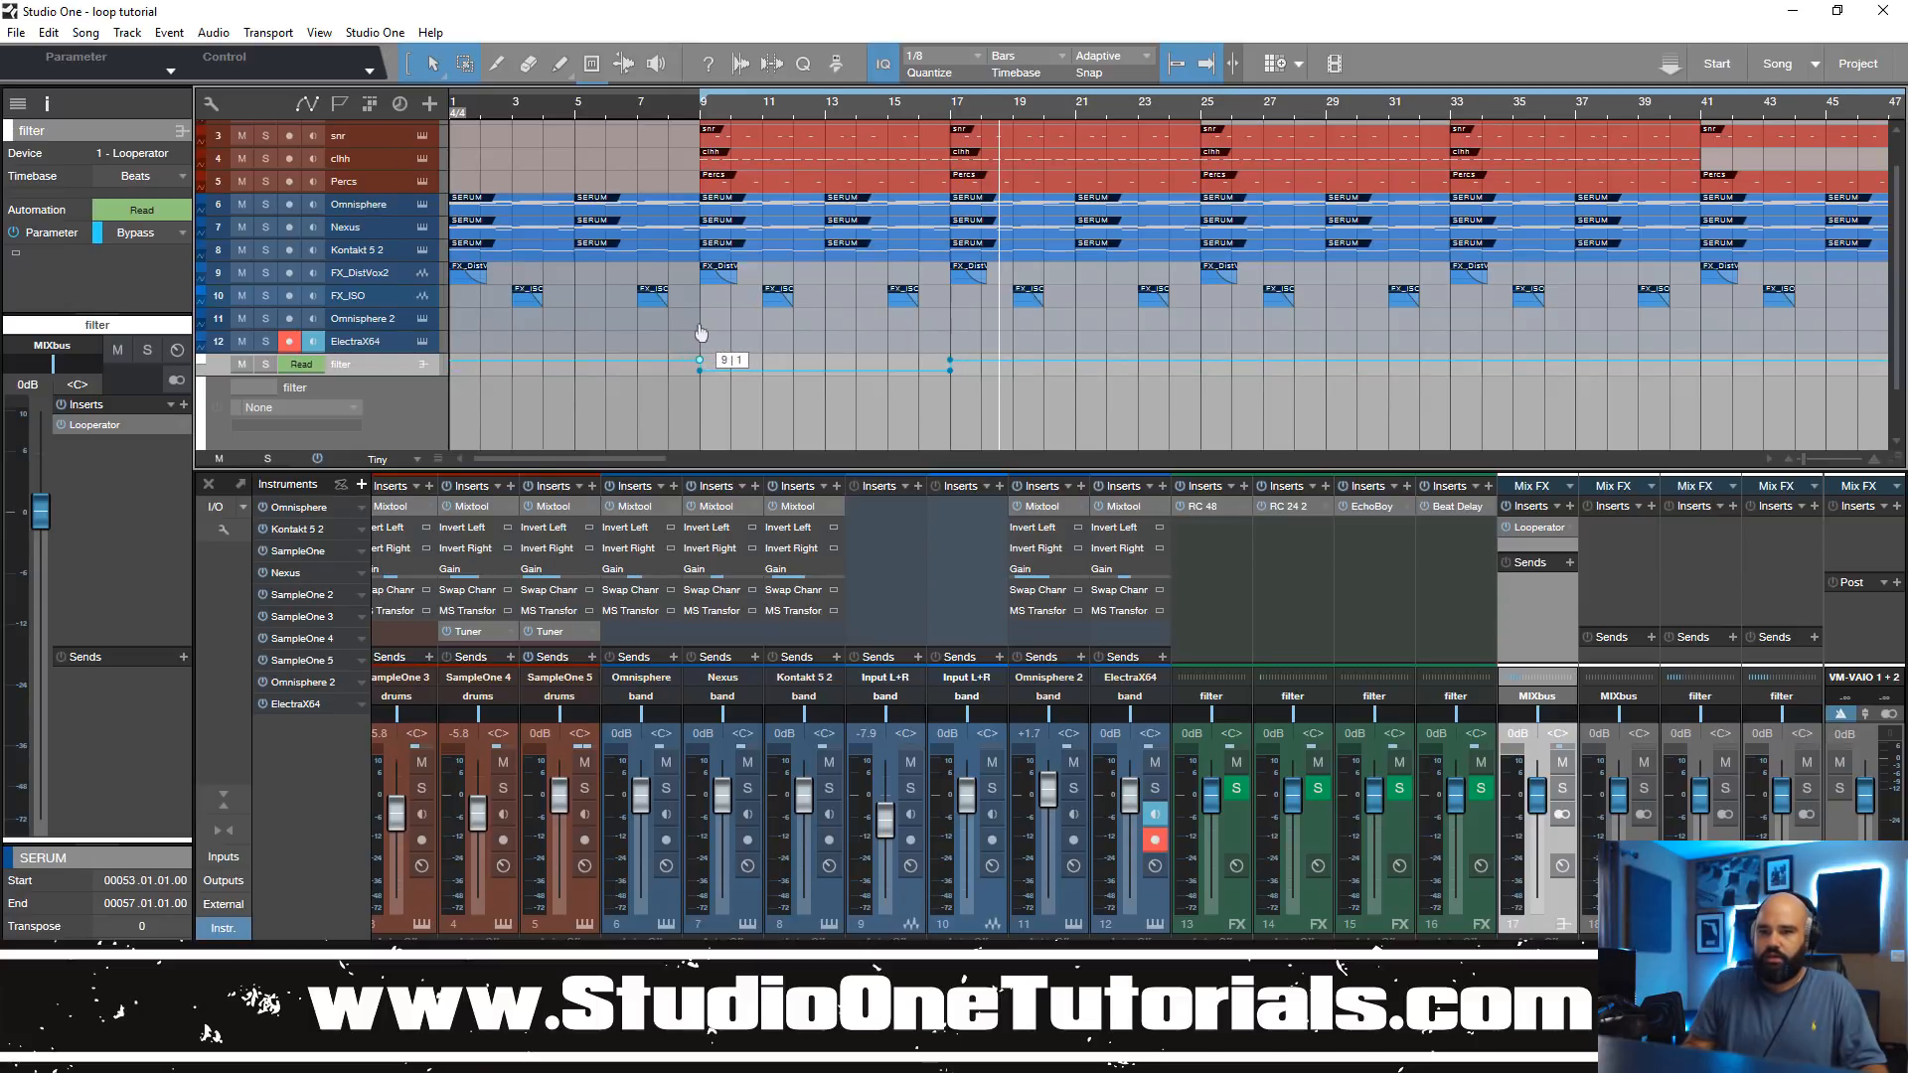
Step: Play the song from bar 5 and again from about bar 14 to check Looperator's bypass automation
key(space)
key(space)
click(580, 99)
click(576, 103)
key(space)
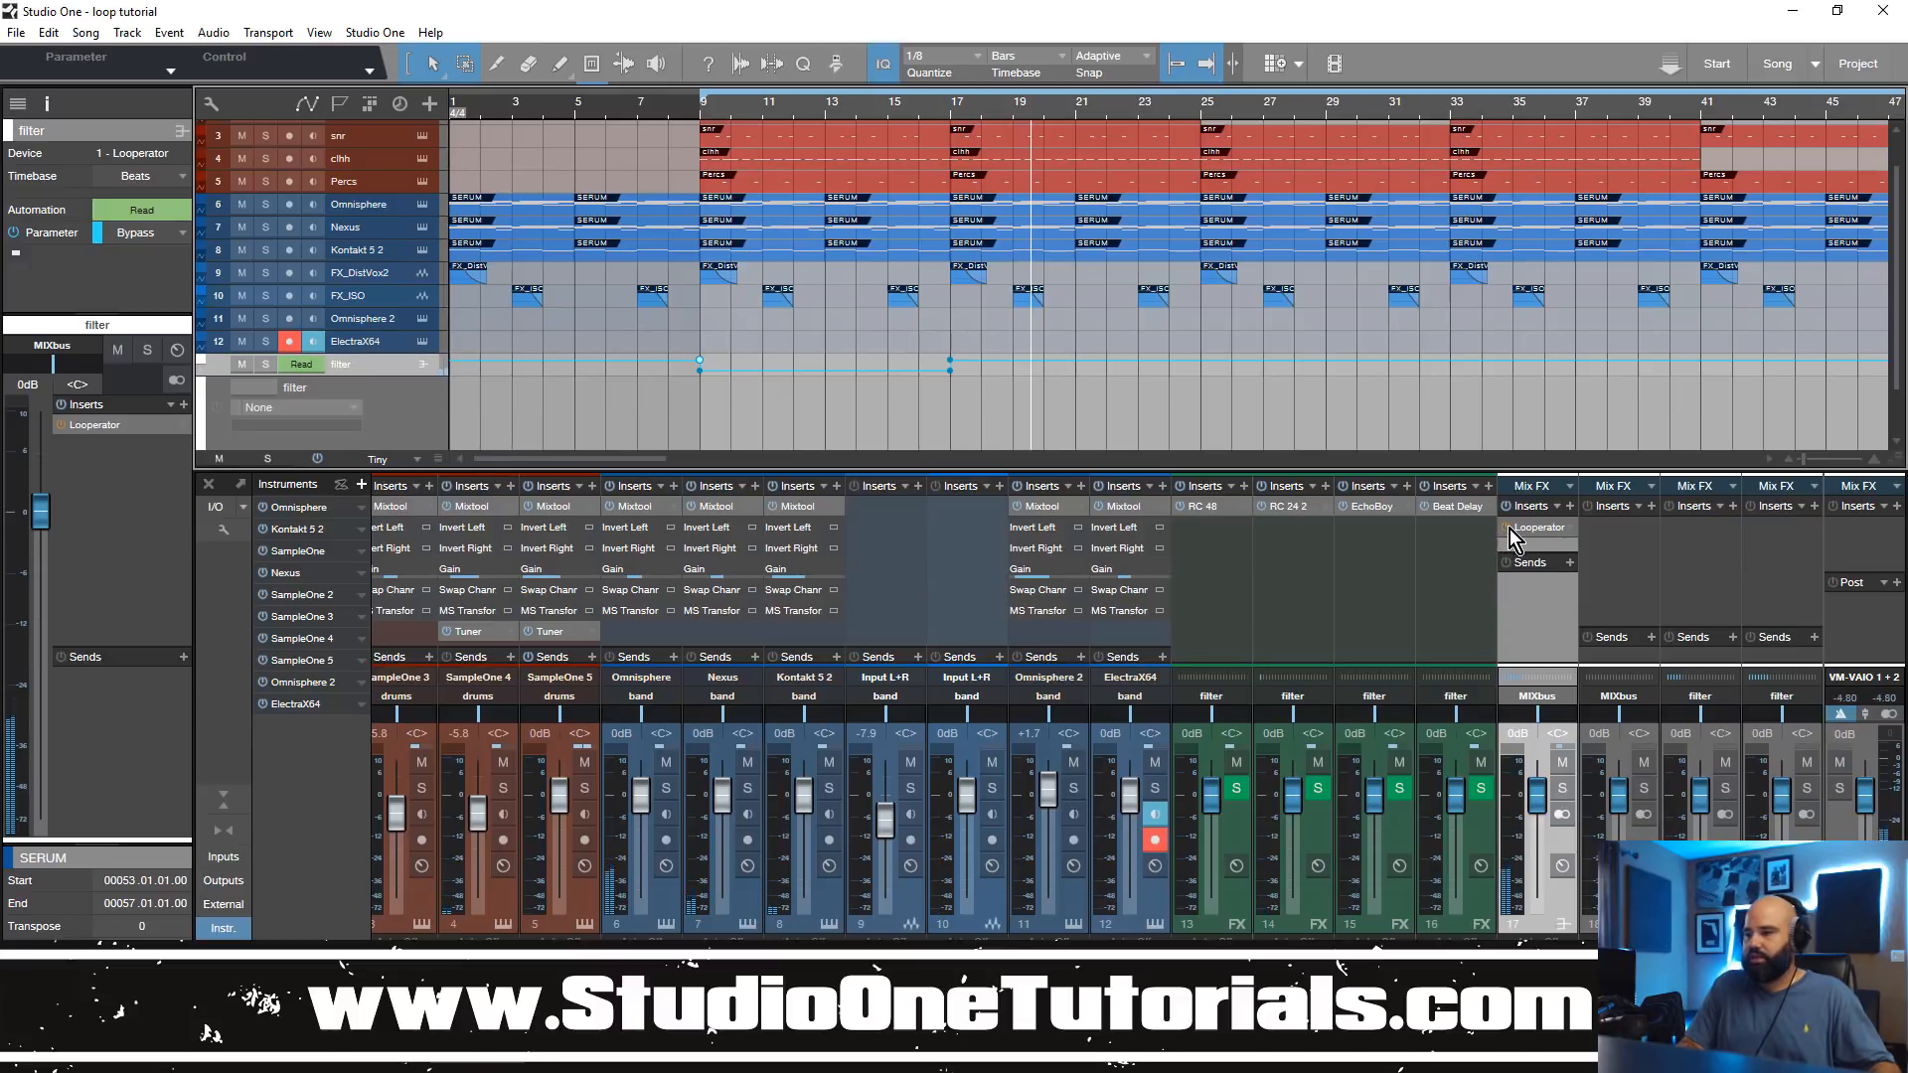
click(851, 111)
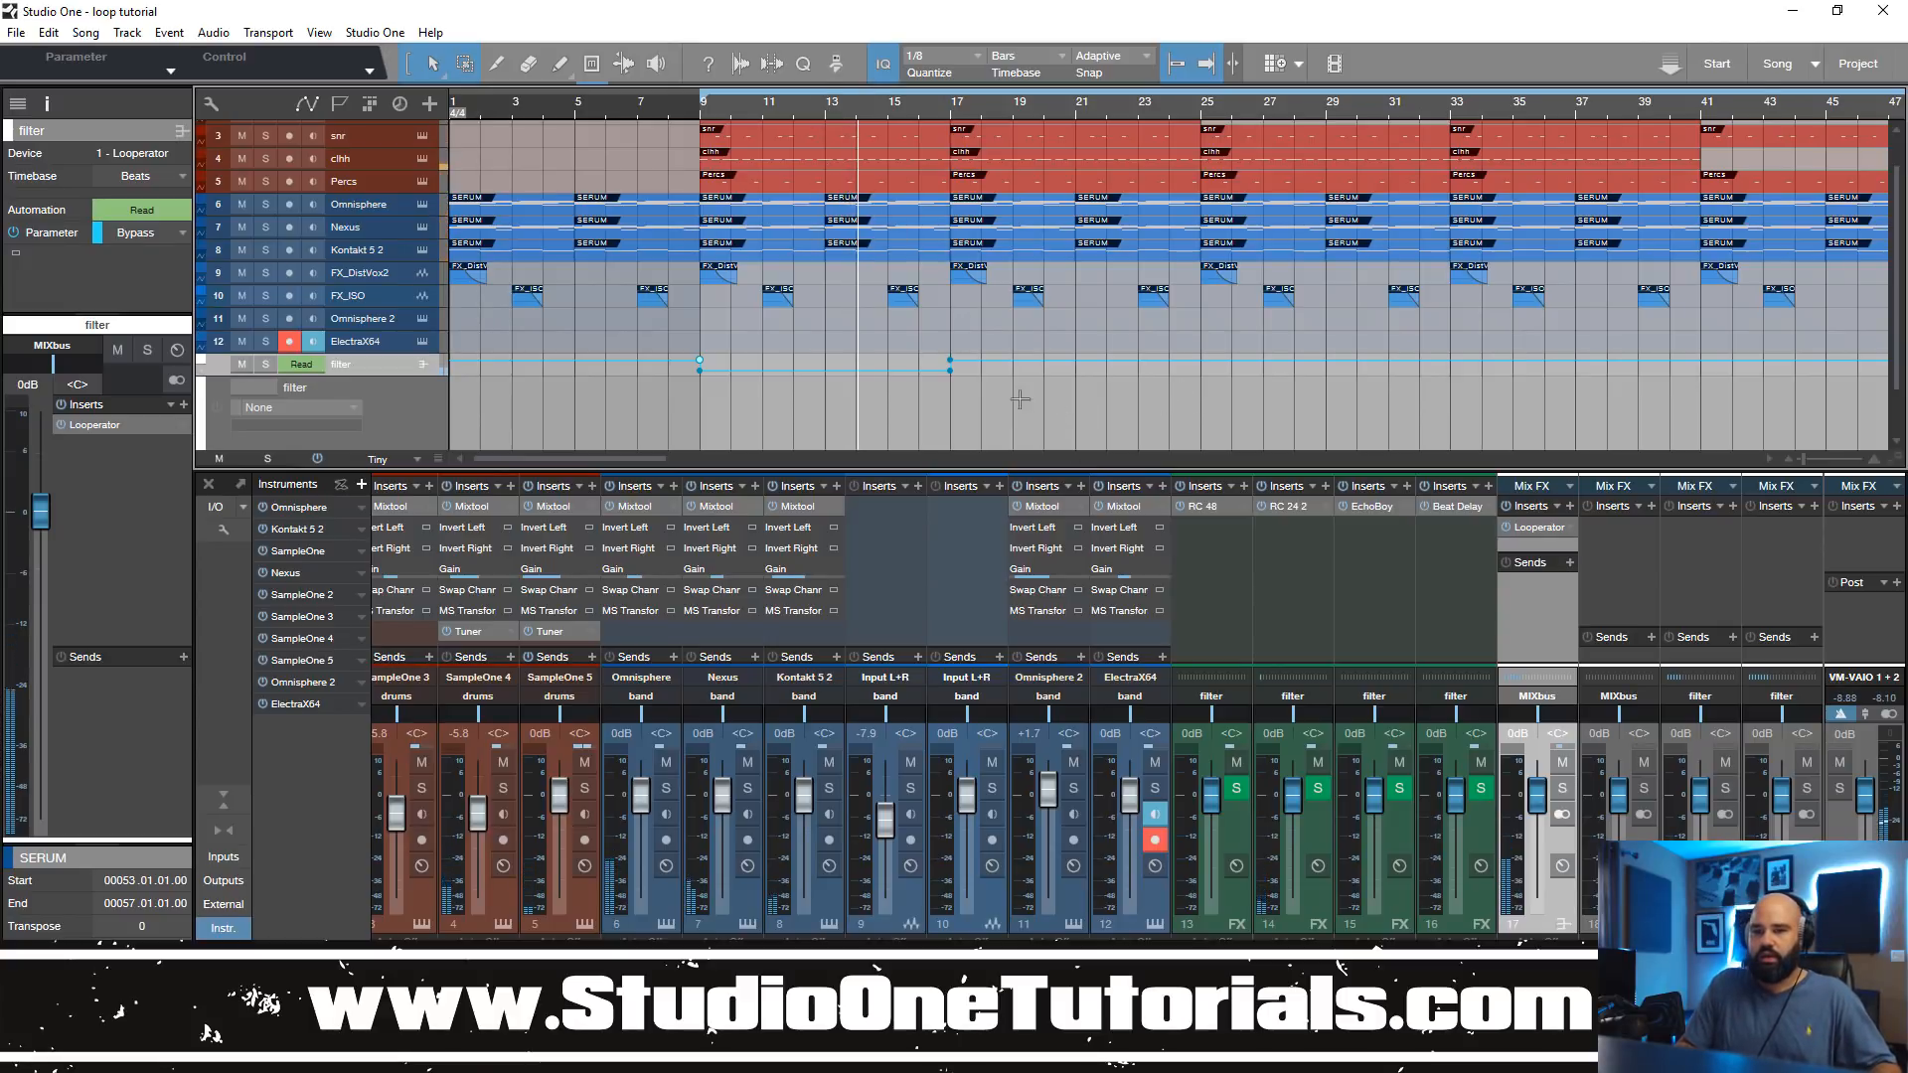
Step: Delete the Bypass automation points on the filter track and remove Looperator from the filter bus
drag(1034, 404, 584, 319)
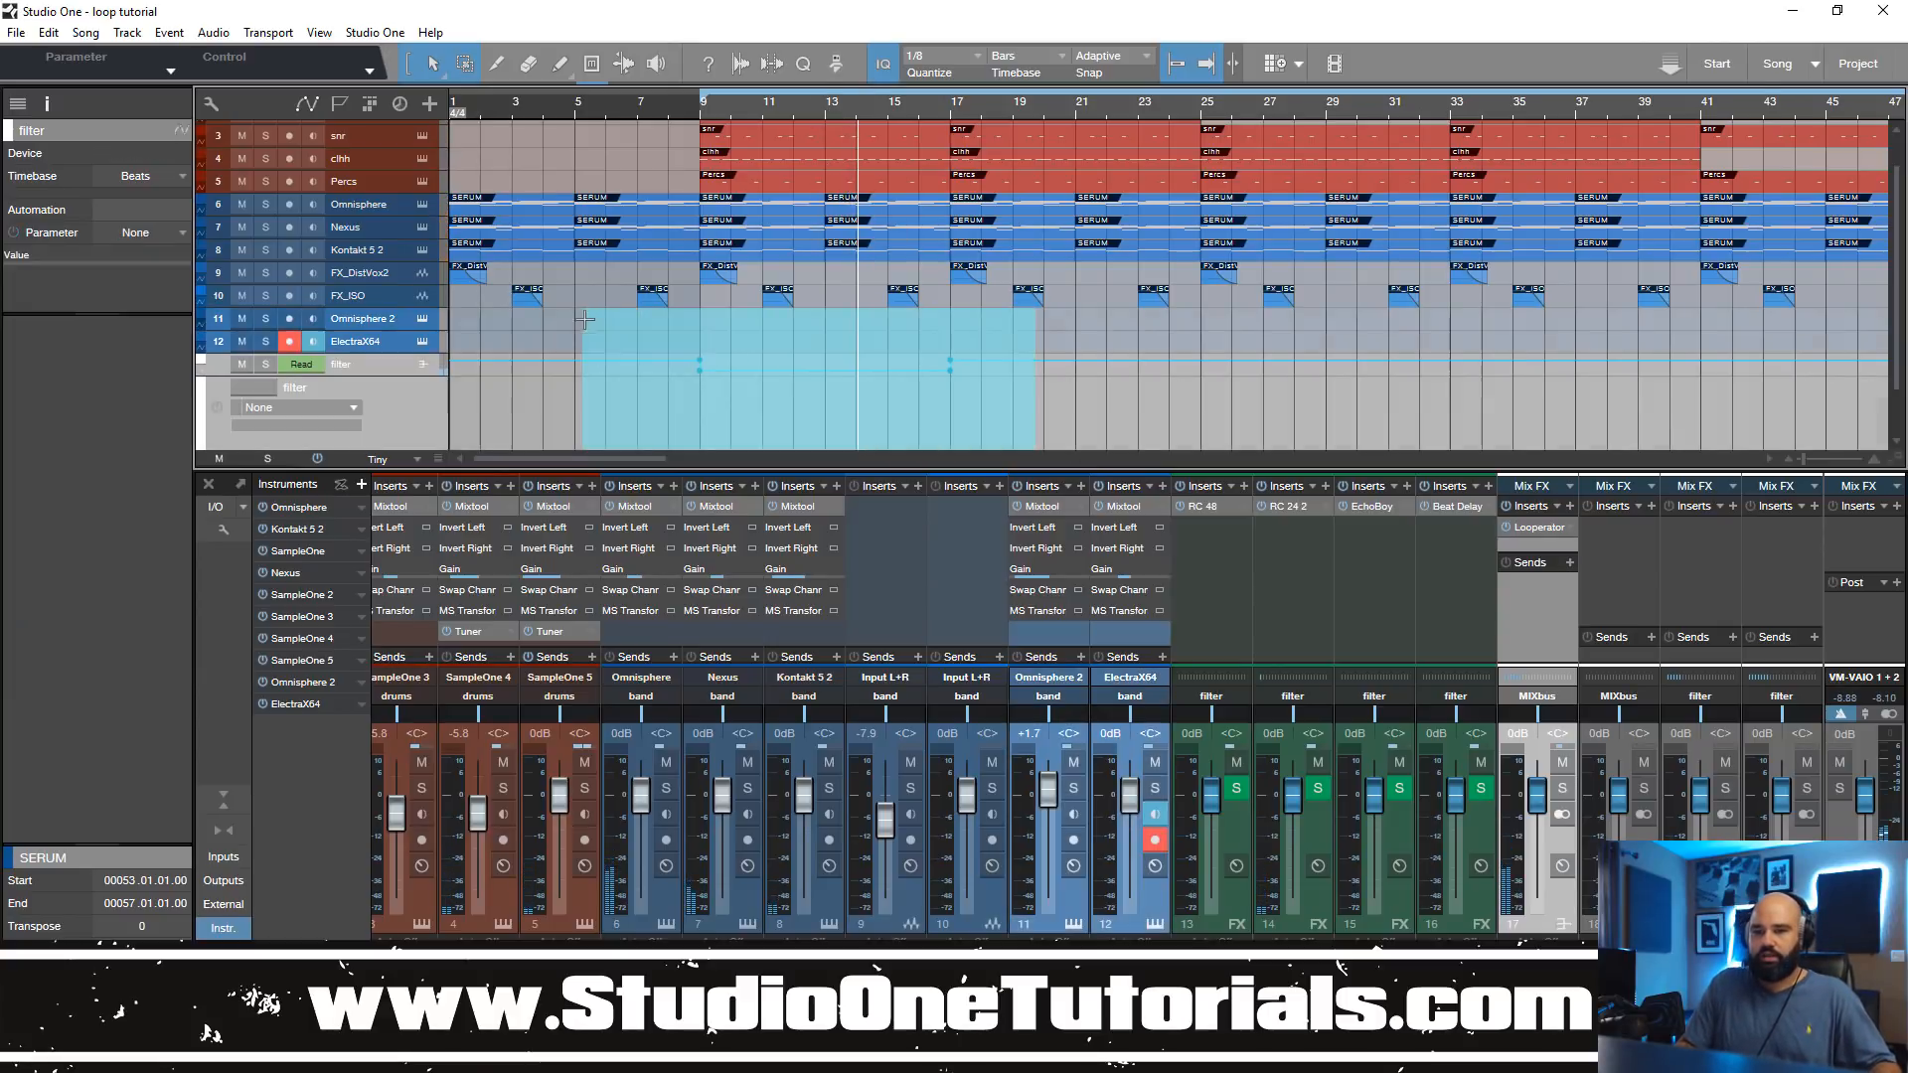
click(1000, 396)
drag(1044, 401, 537, 403)
key(Delete)
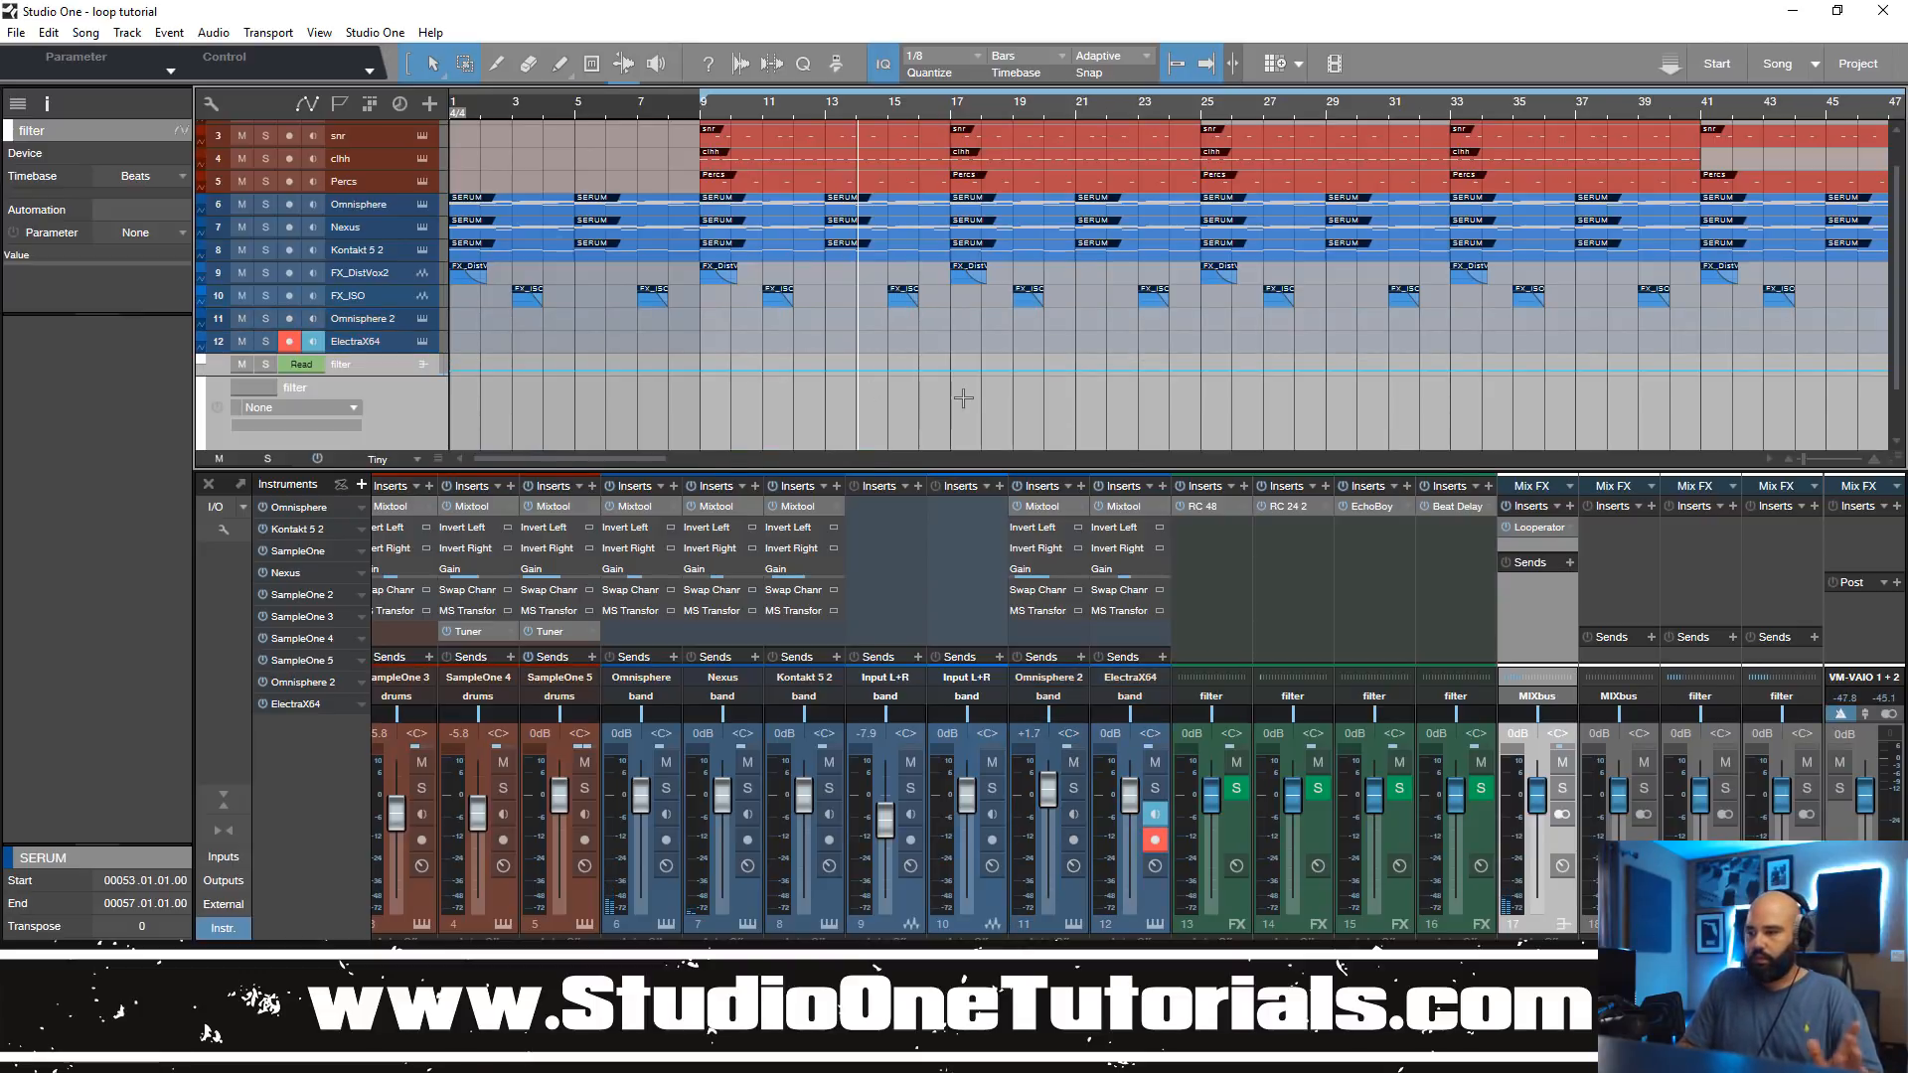
click(1506, 528)
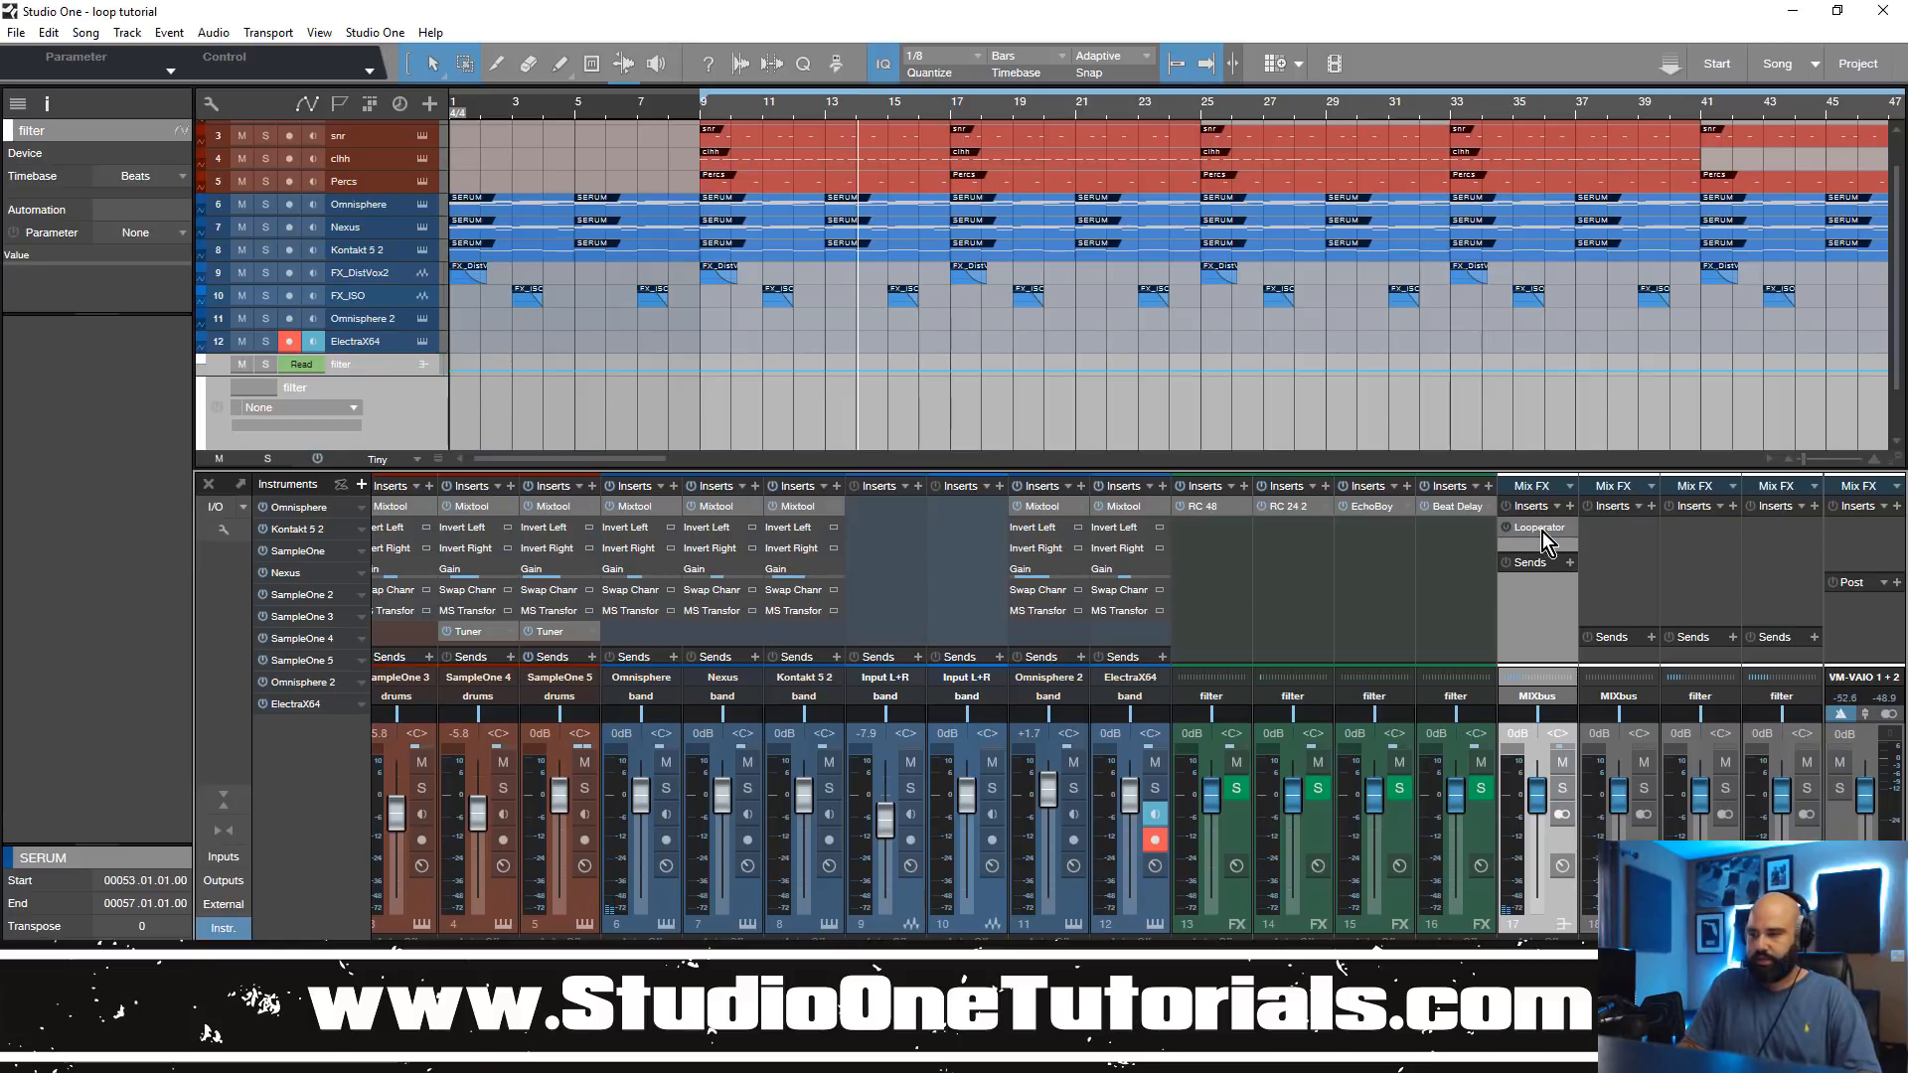
right_click(1543, 533)
click(1547, 715)
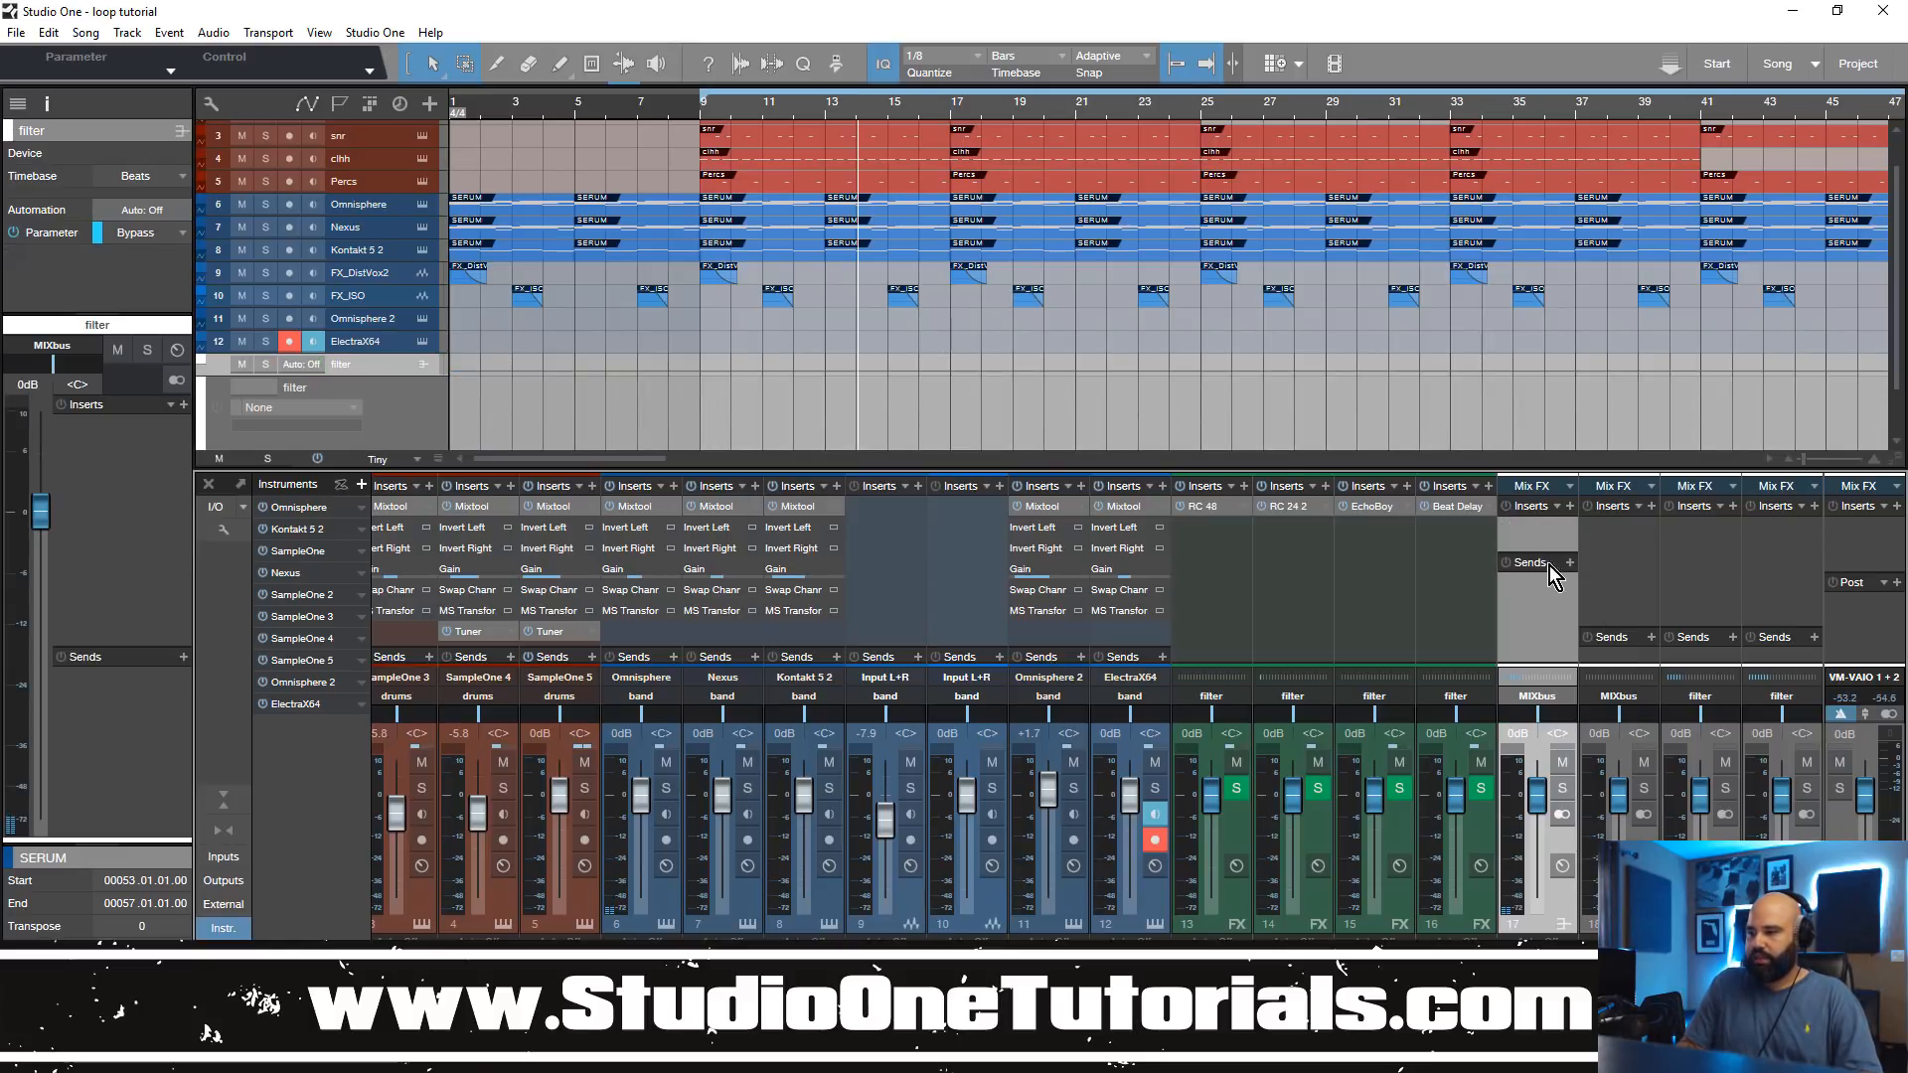
Step: Insert Native Instruments Guitar Rig 5 on the filter bus and move its window higher for a fuller view
click(1568, 509)
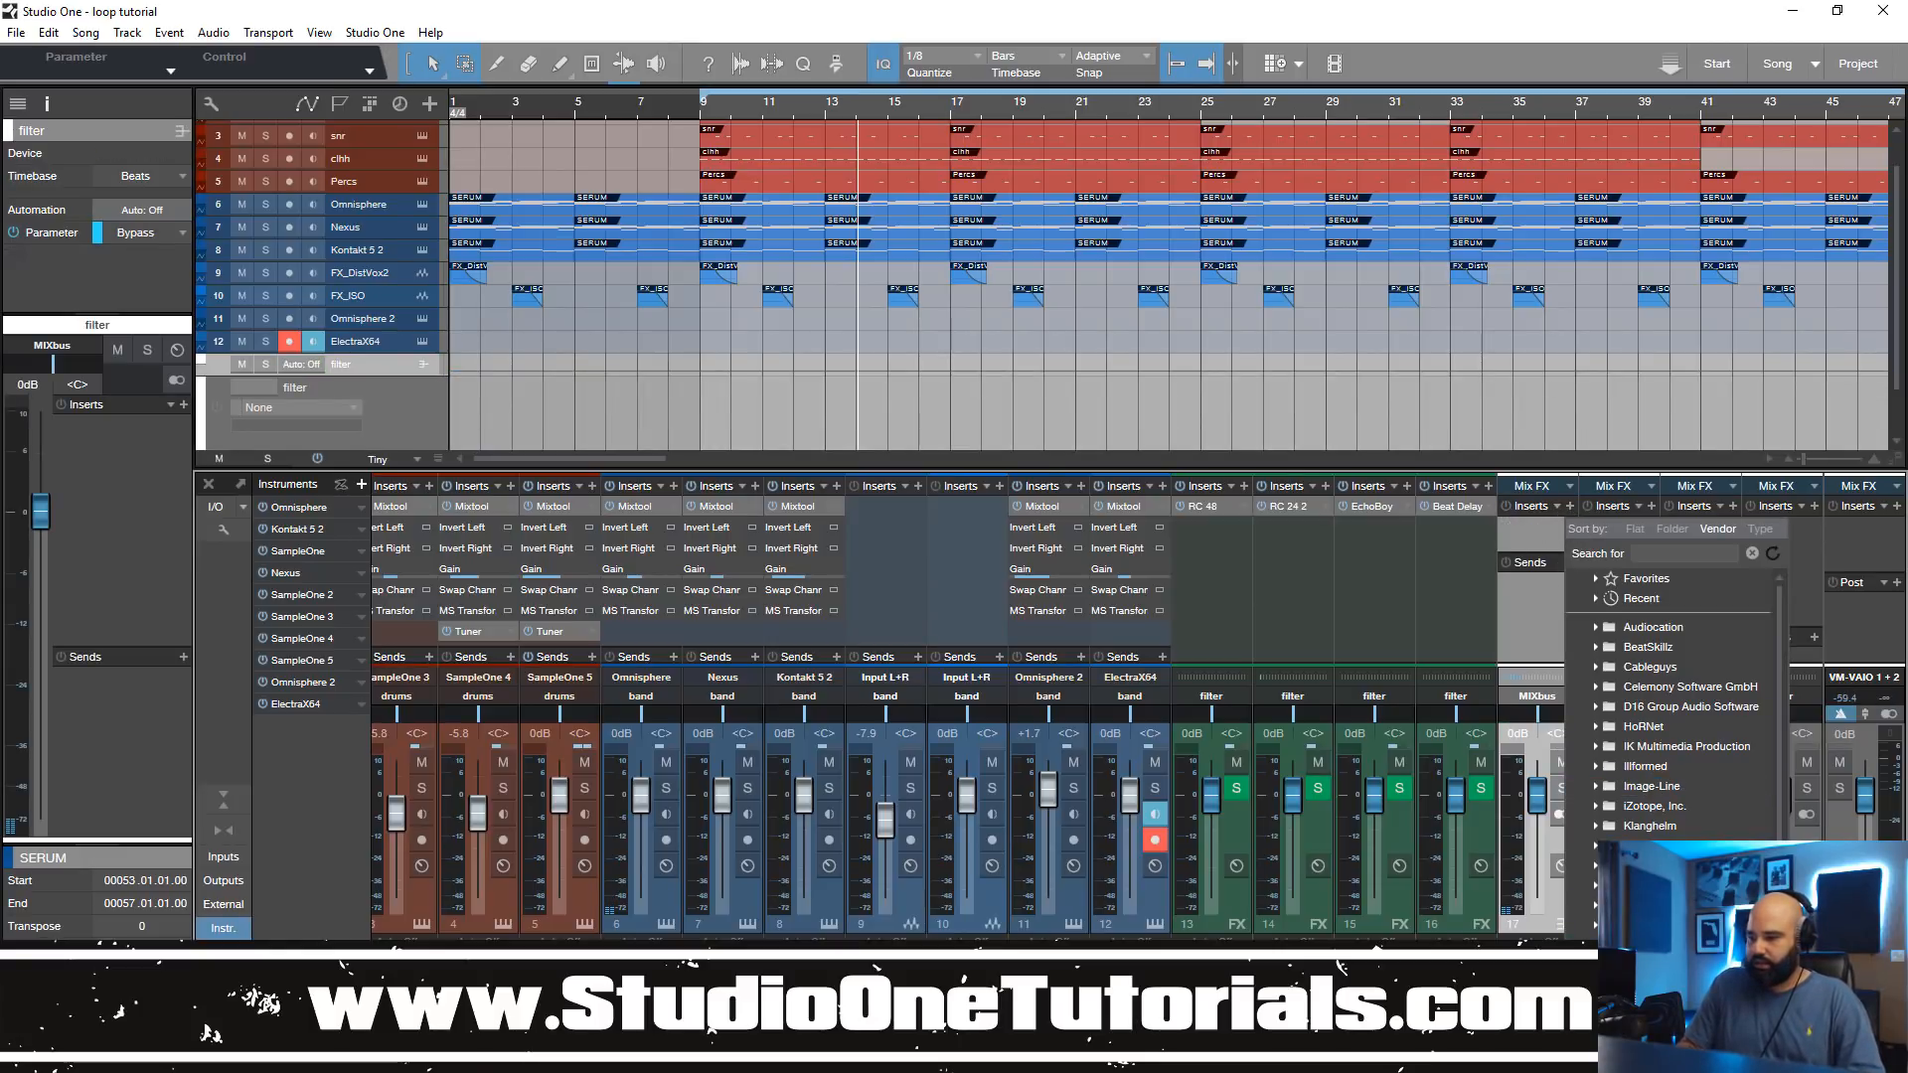
click(1593, 888)
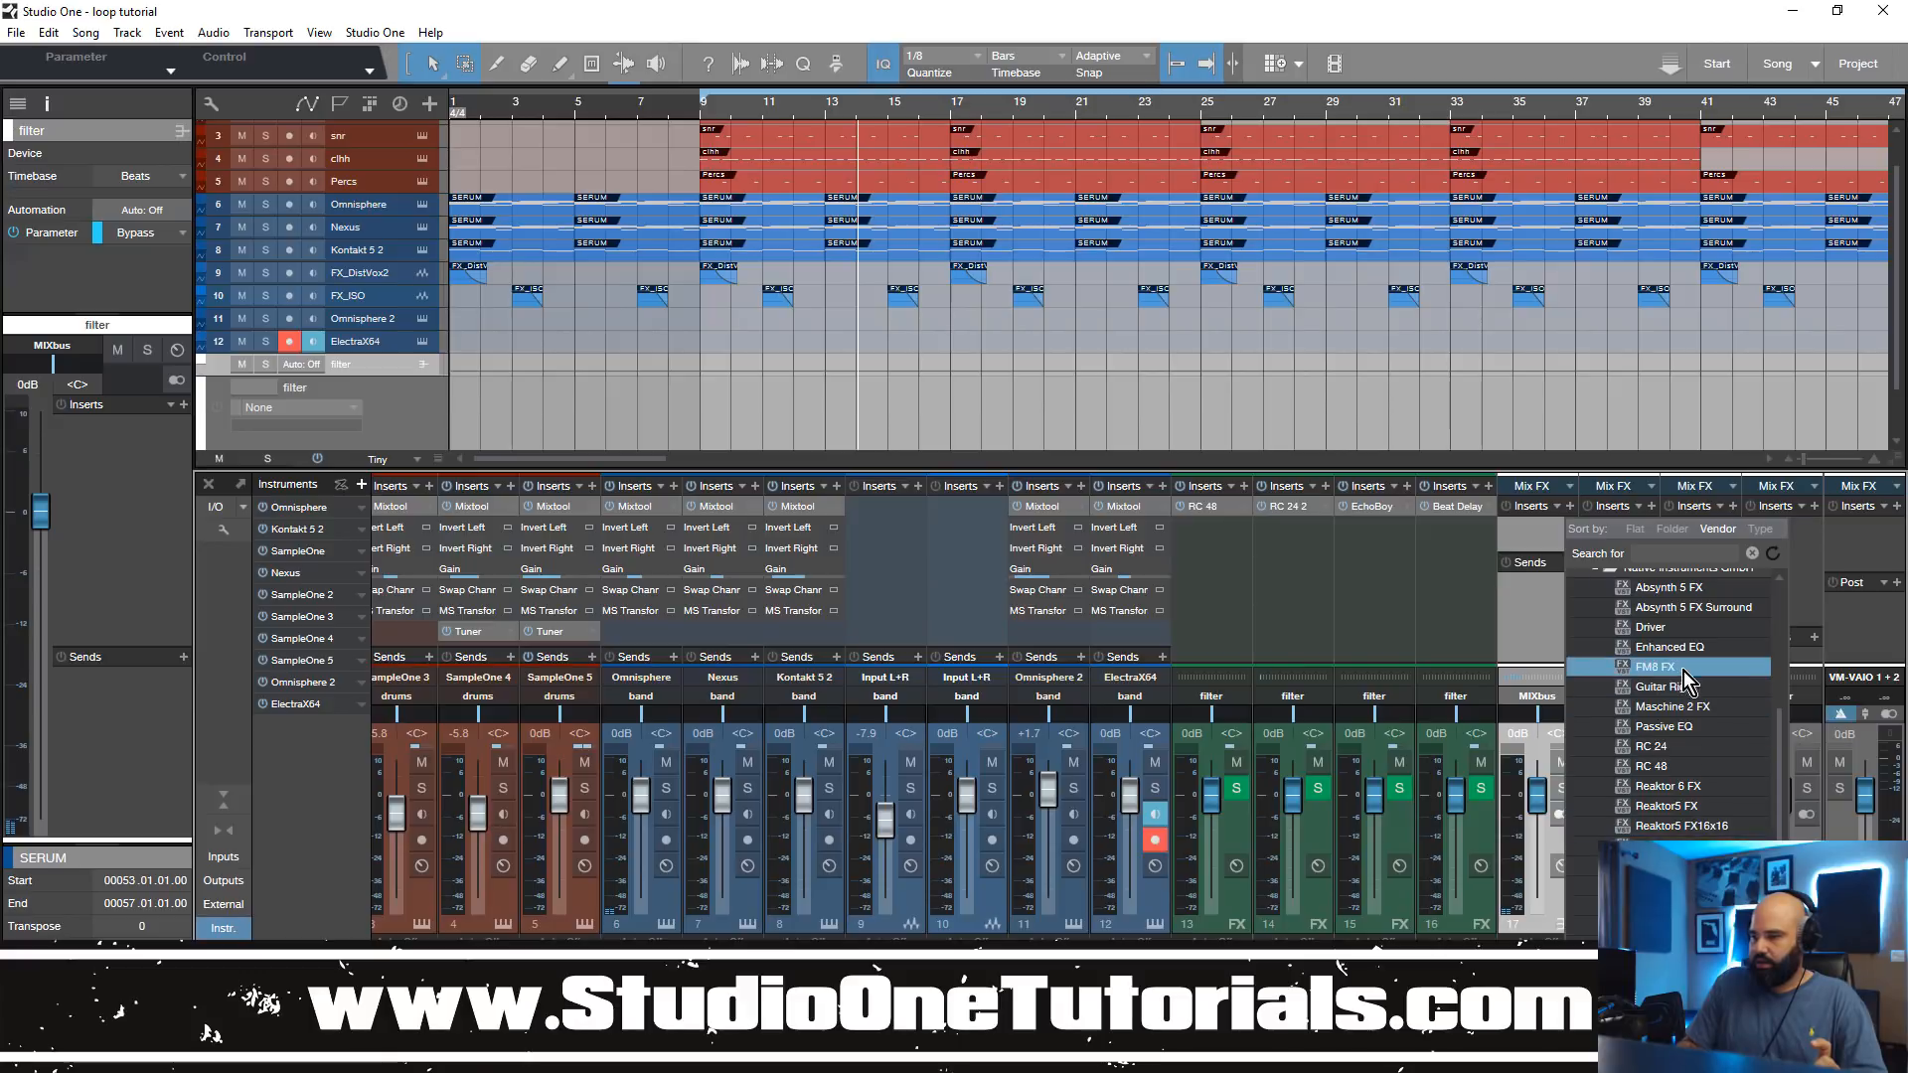
click(1699, 691)
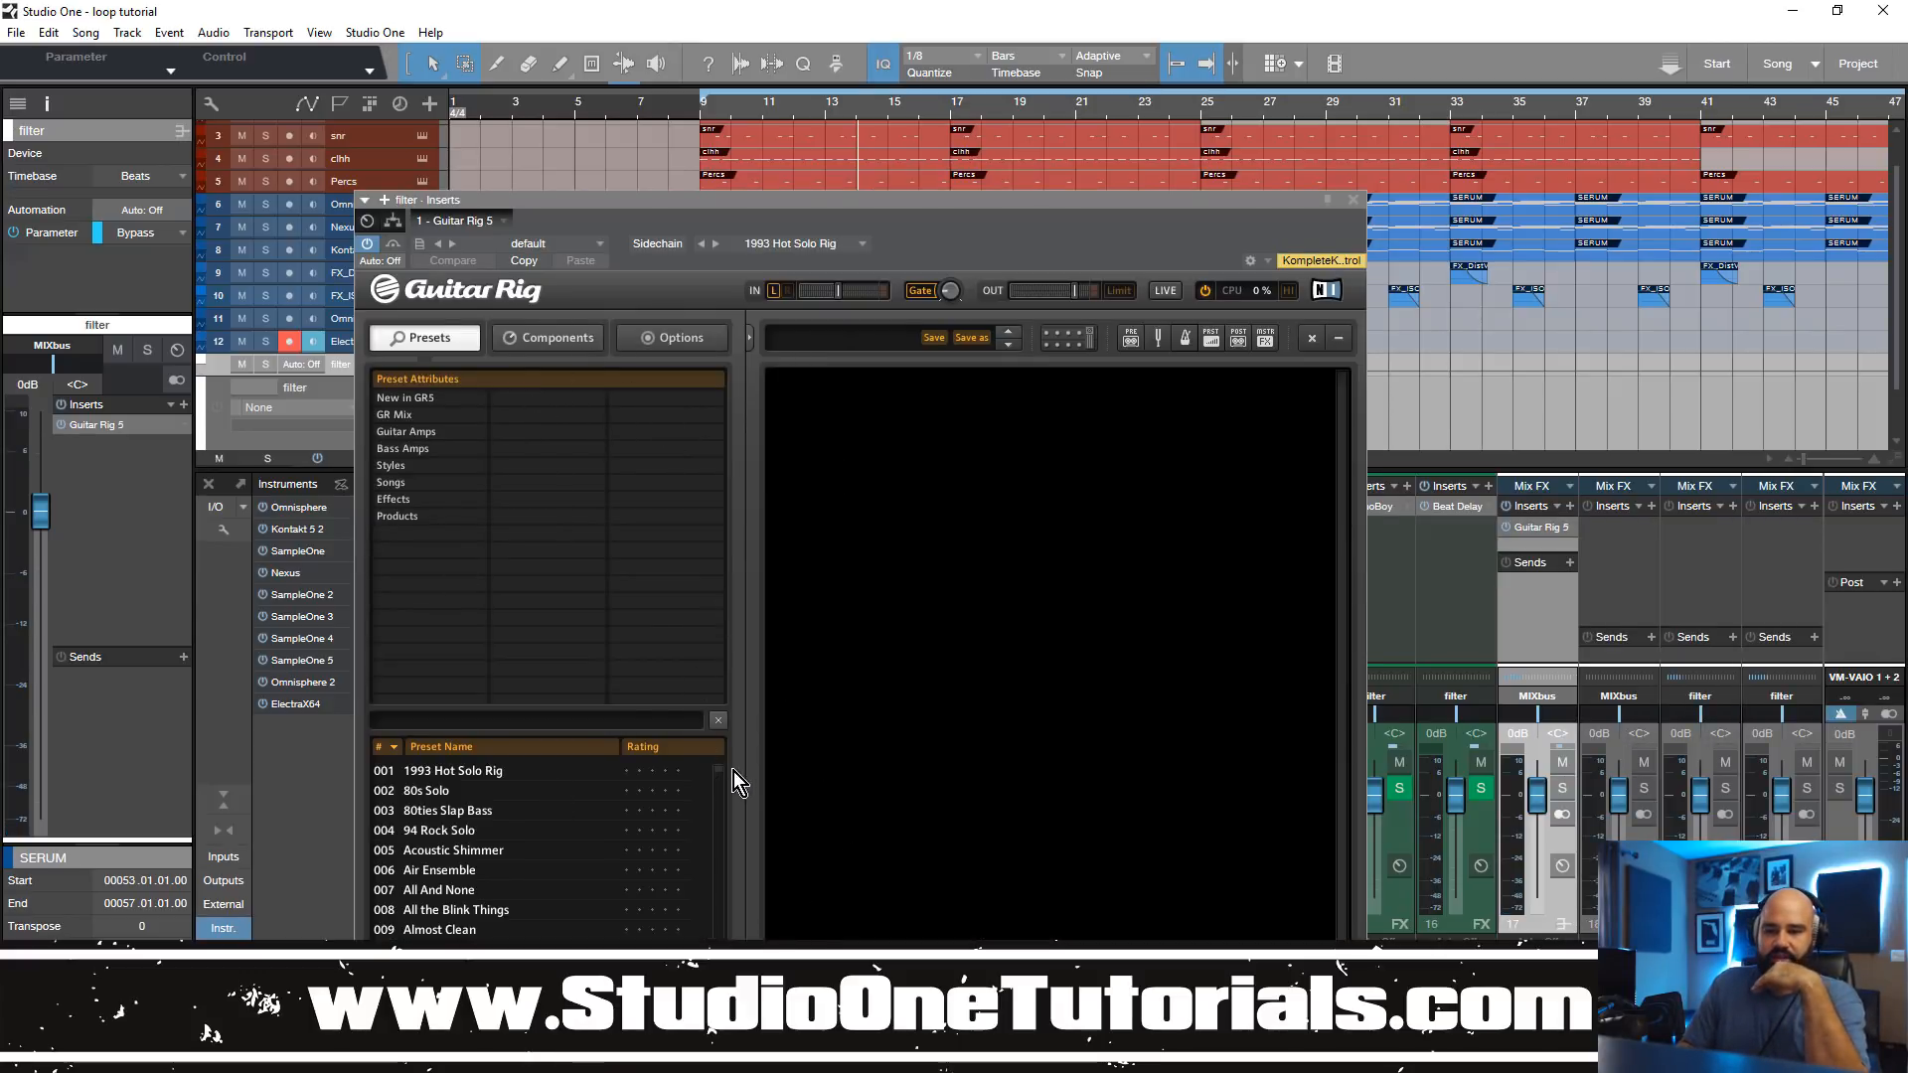
drag(667, 200, 749, 63)
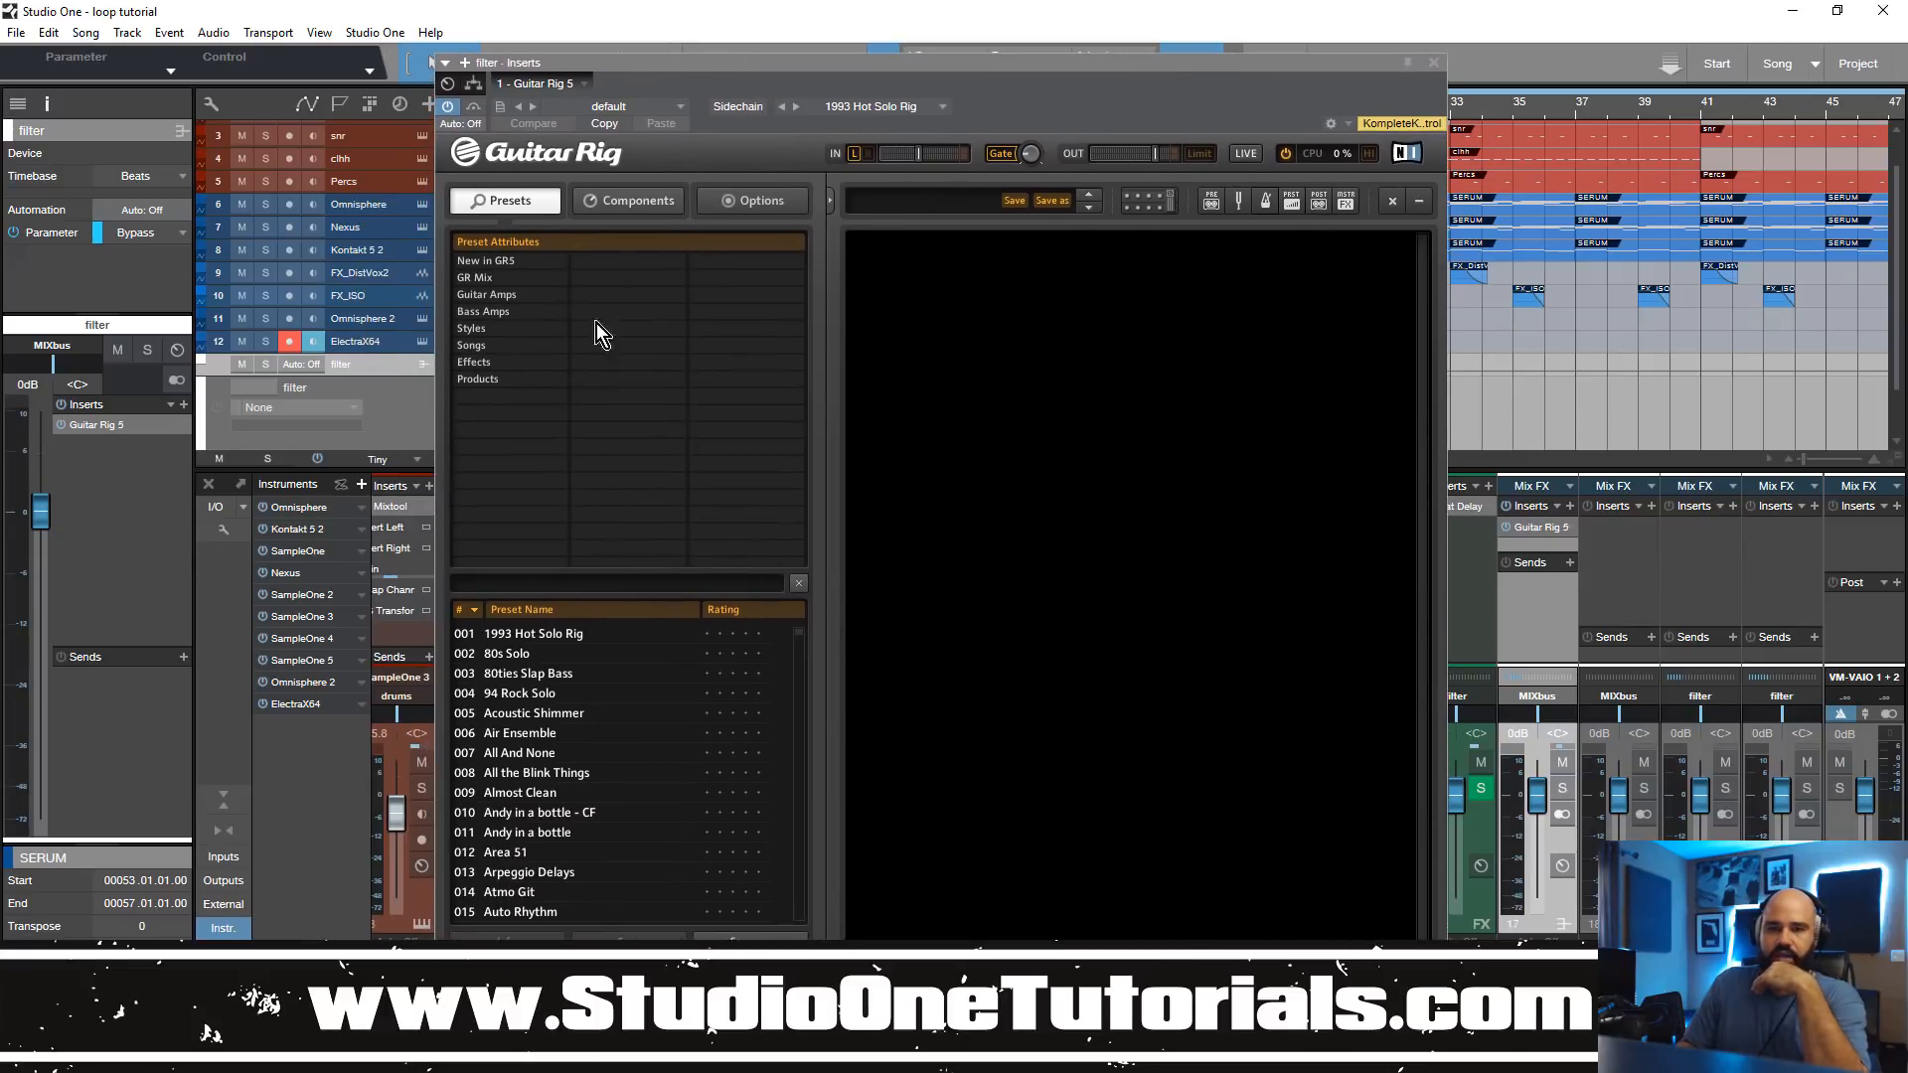
Step: Add the PsycheDelay component from Delay & Echo to the Guitar Rig rack and move the window clear of the upper tracks
click(505, 345)
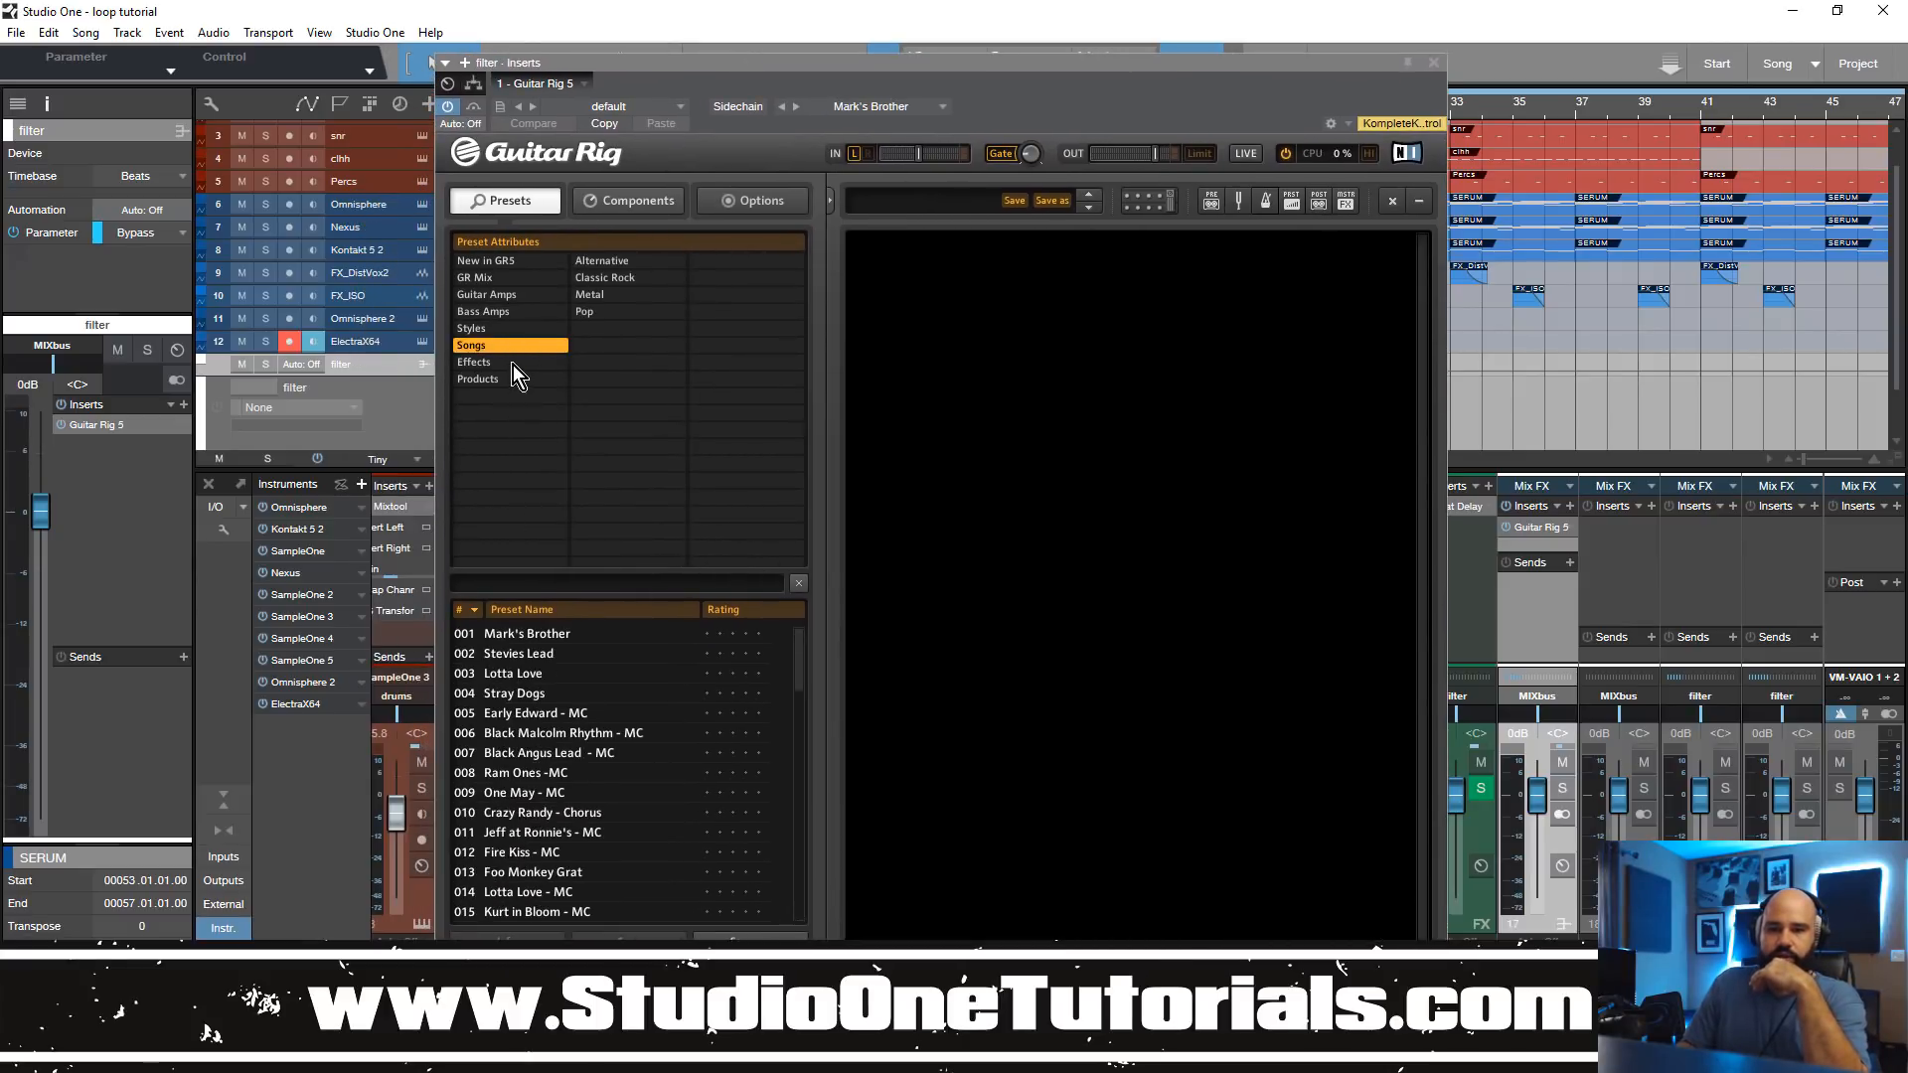
click(513, 363)
click(656, 200)
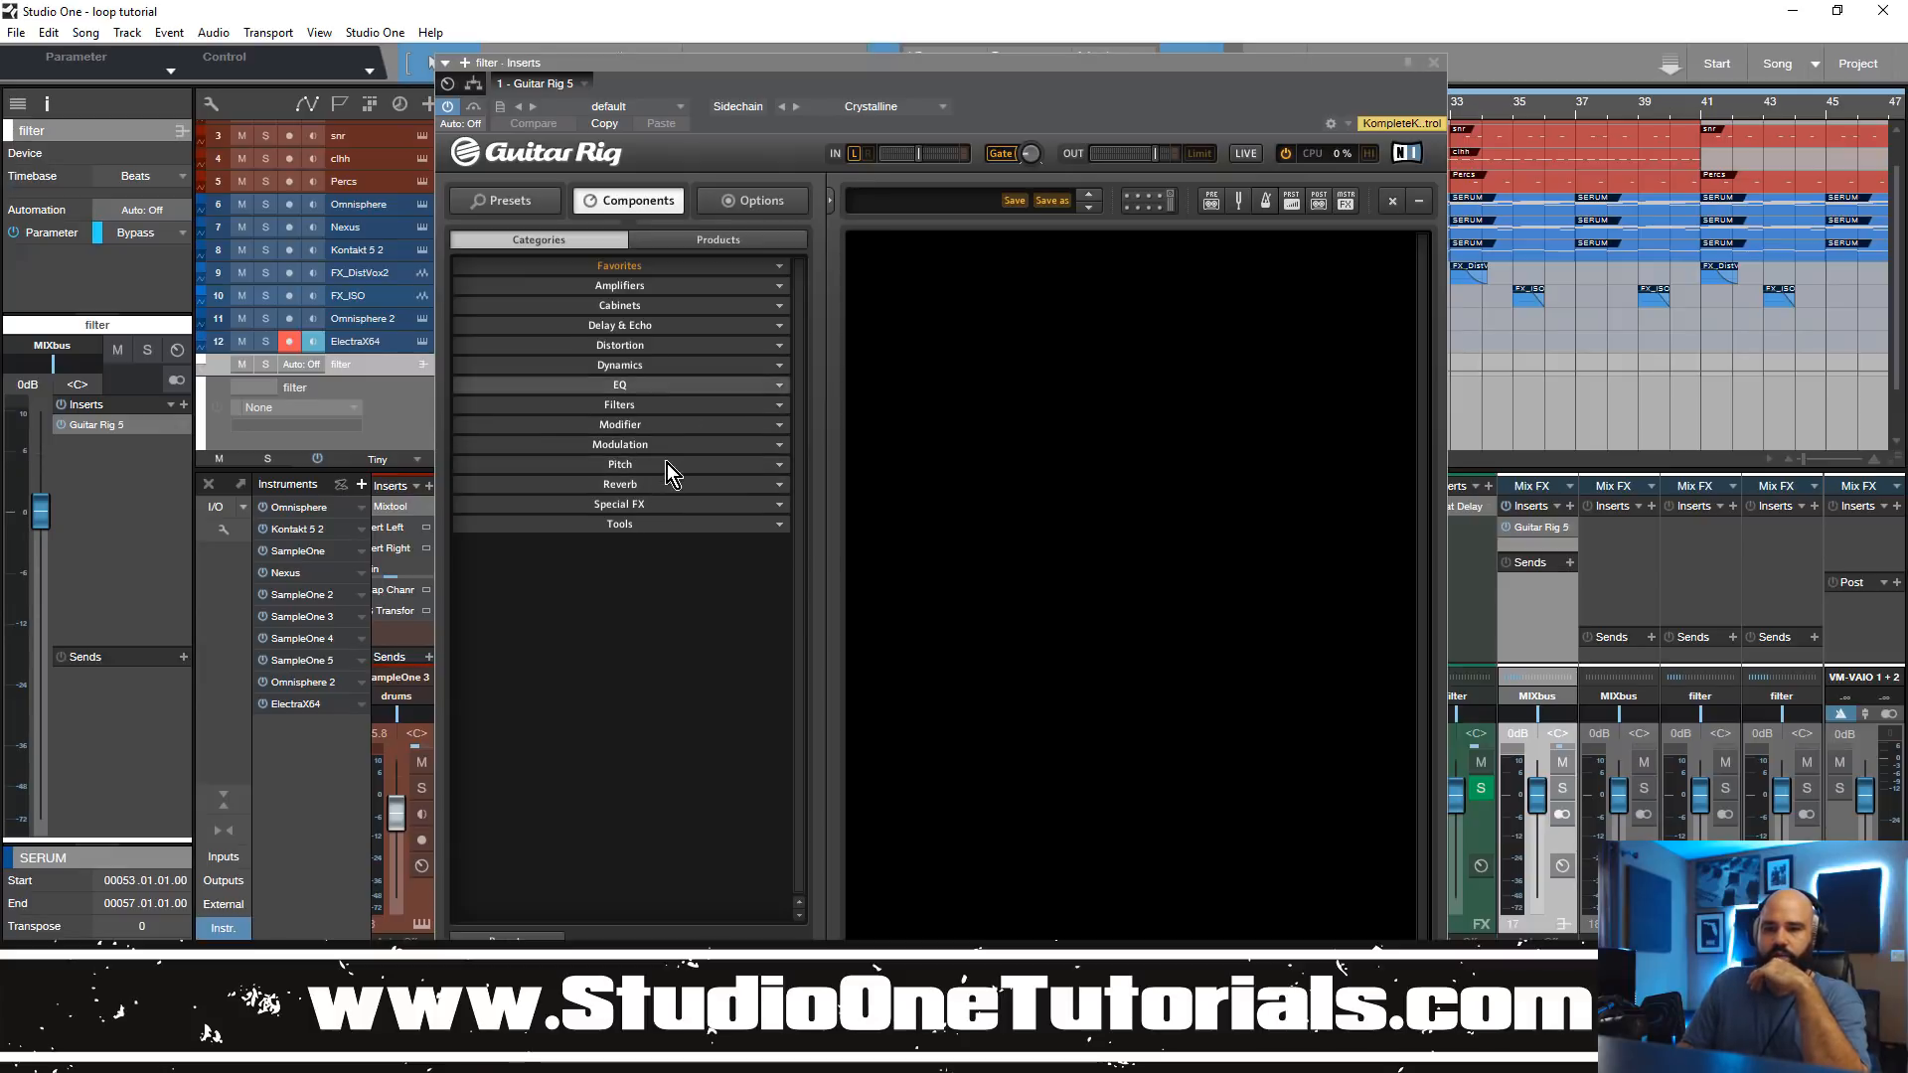
click(690, 325)
drag(636, 364, 1143, 467)
drag(1231, 62, 1254, 328)
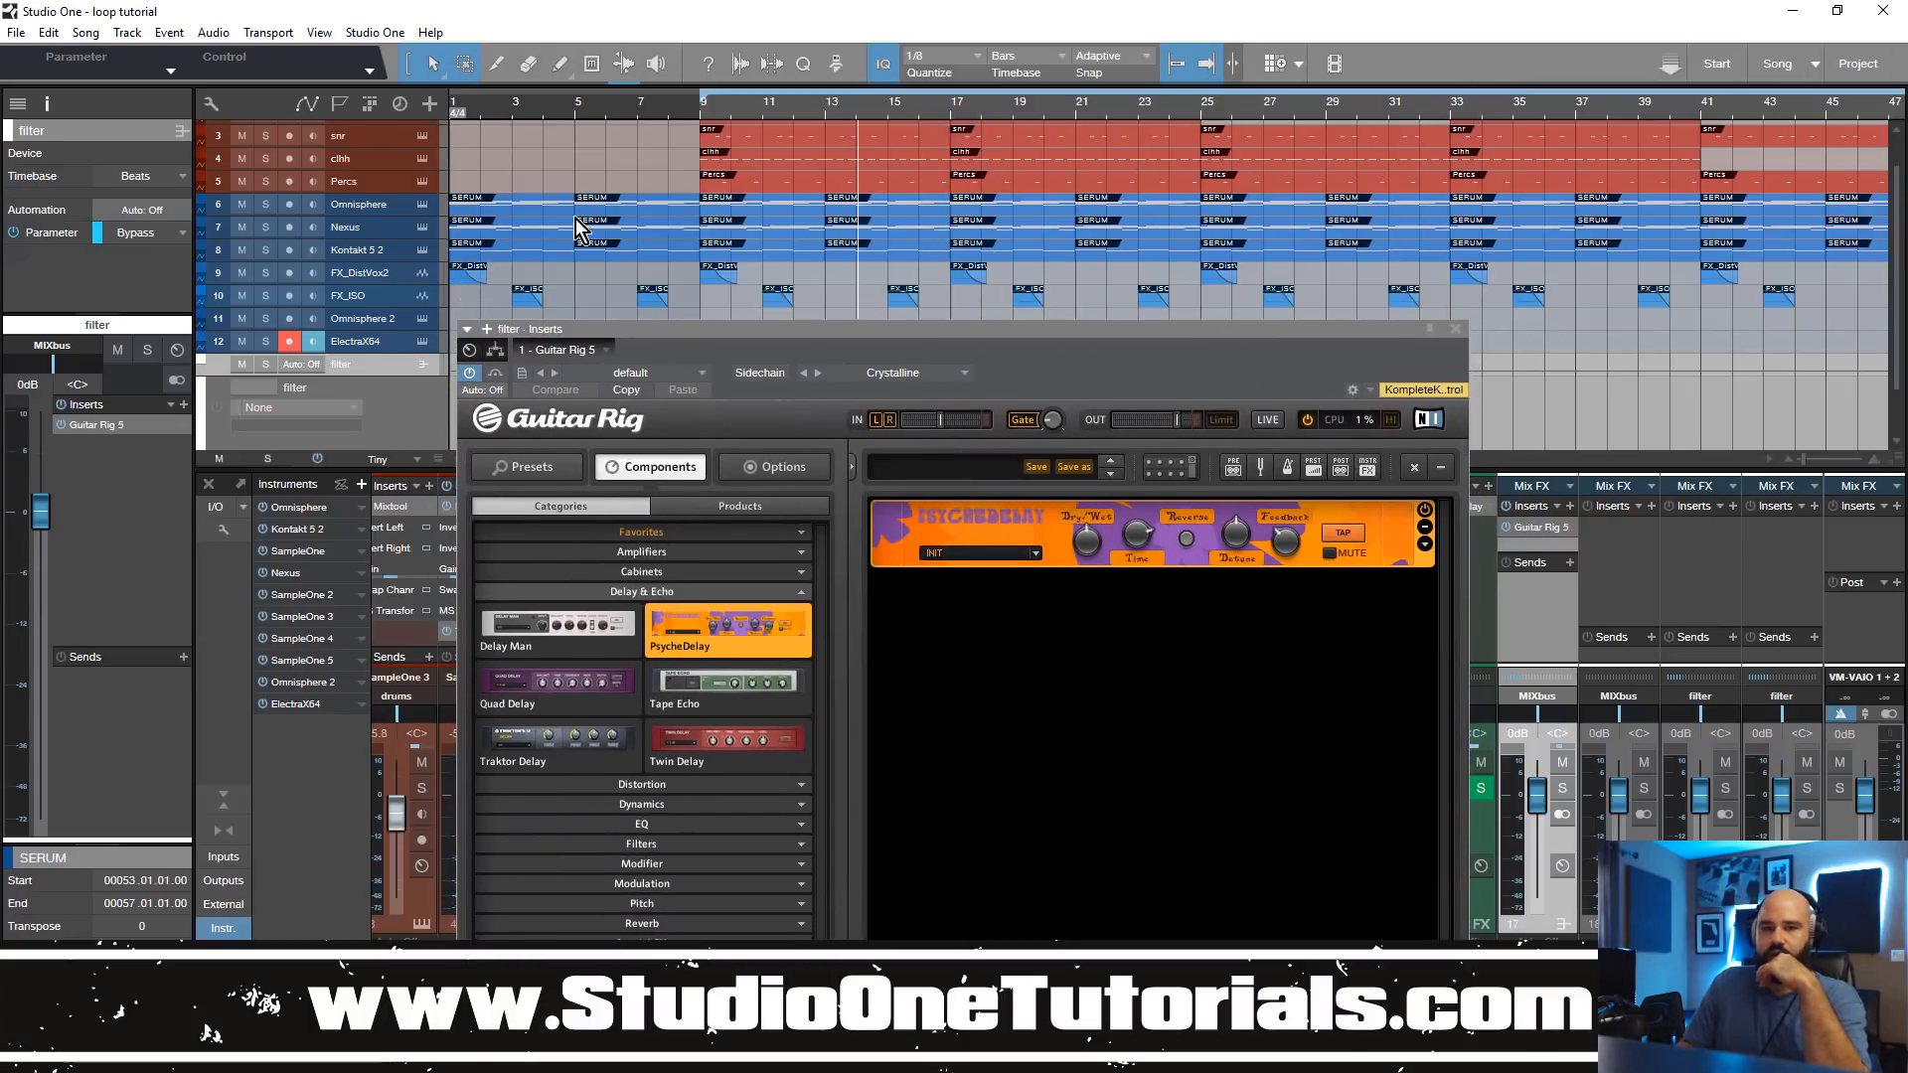
Step: Solo the Omnisphere track, play it from bar 9 and reopen Guitar Rig 5 from the filter bus
click(405, 210)
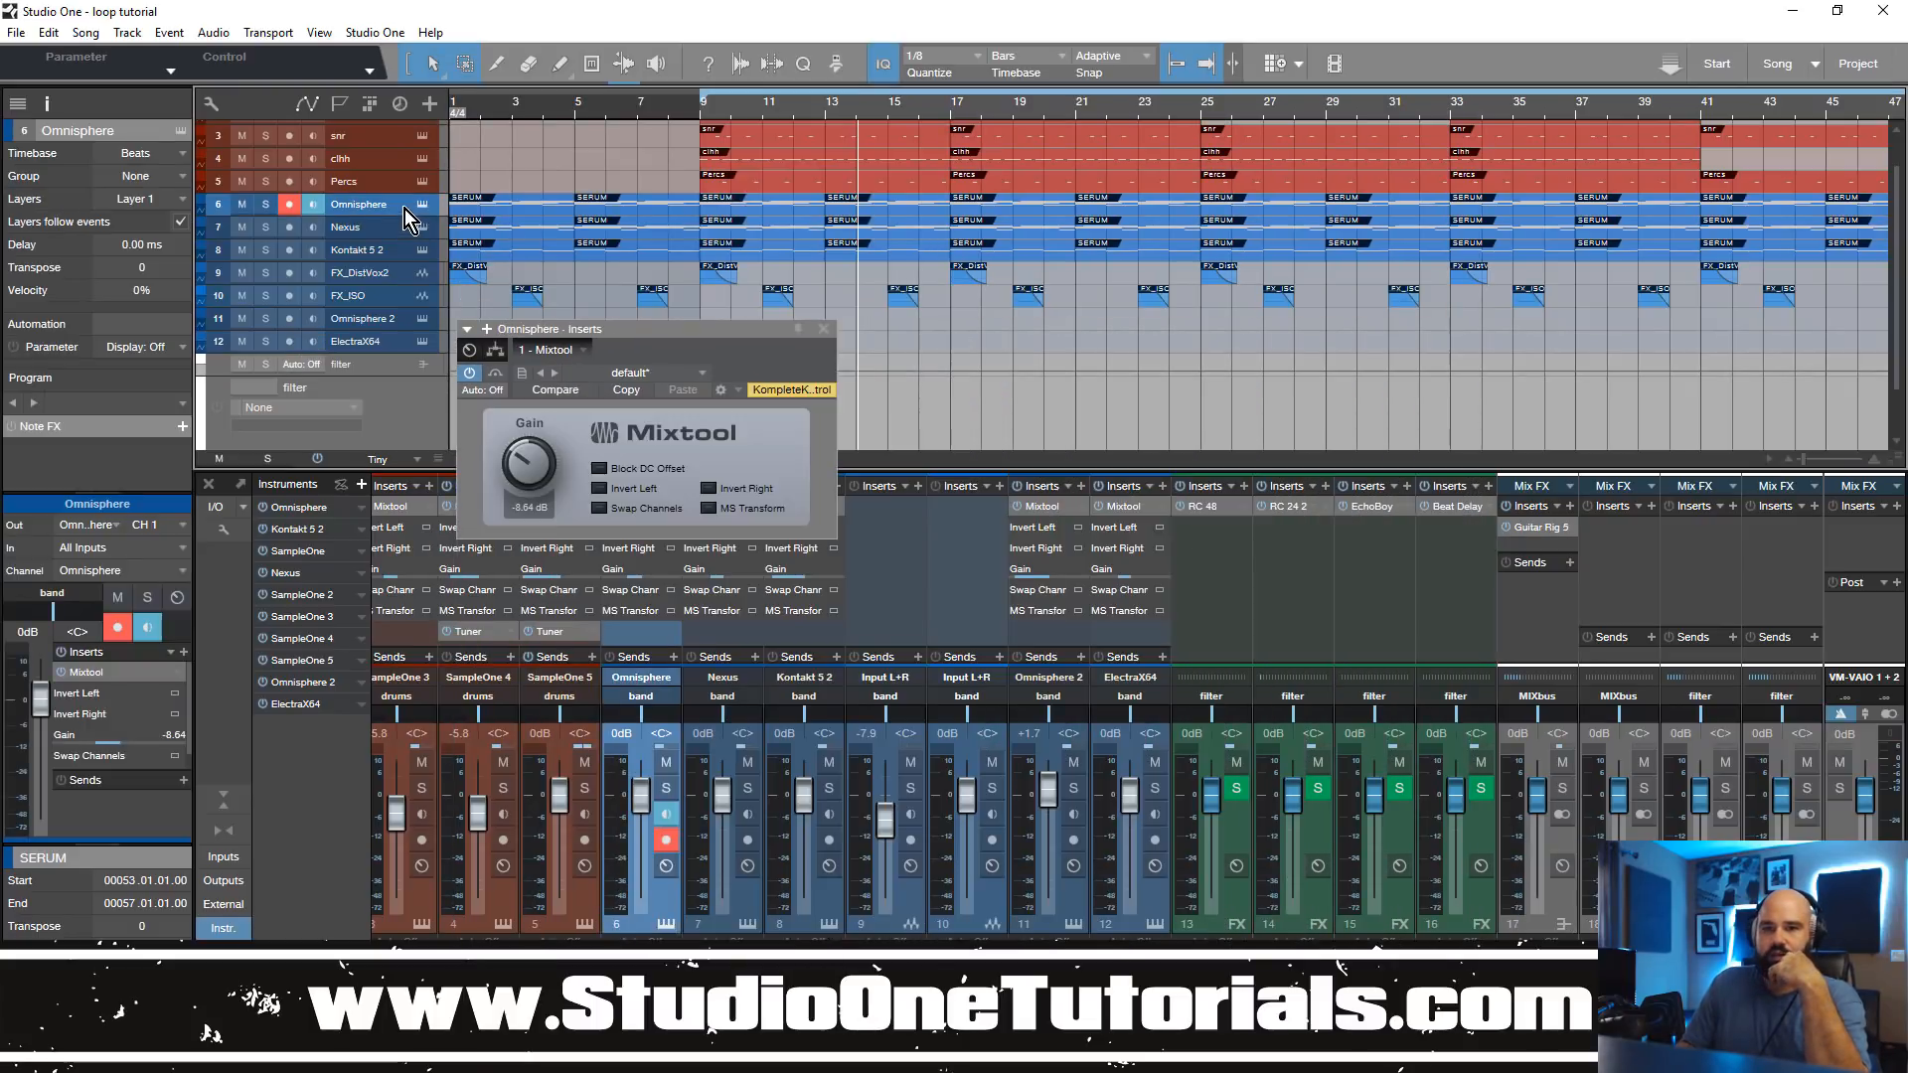
click(266, 205)
click(706, 116)
click(702, 114)
key(space)
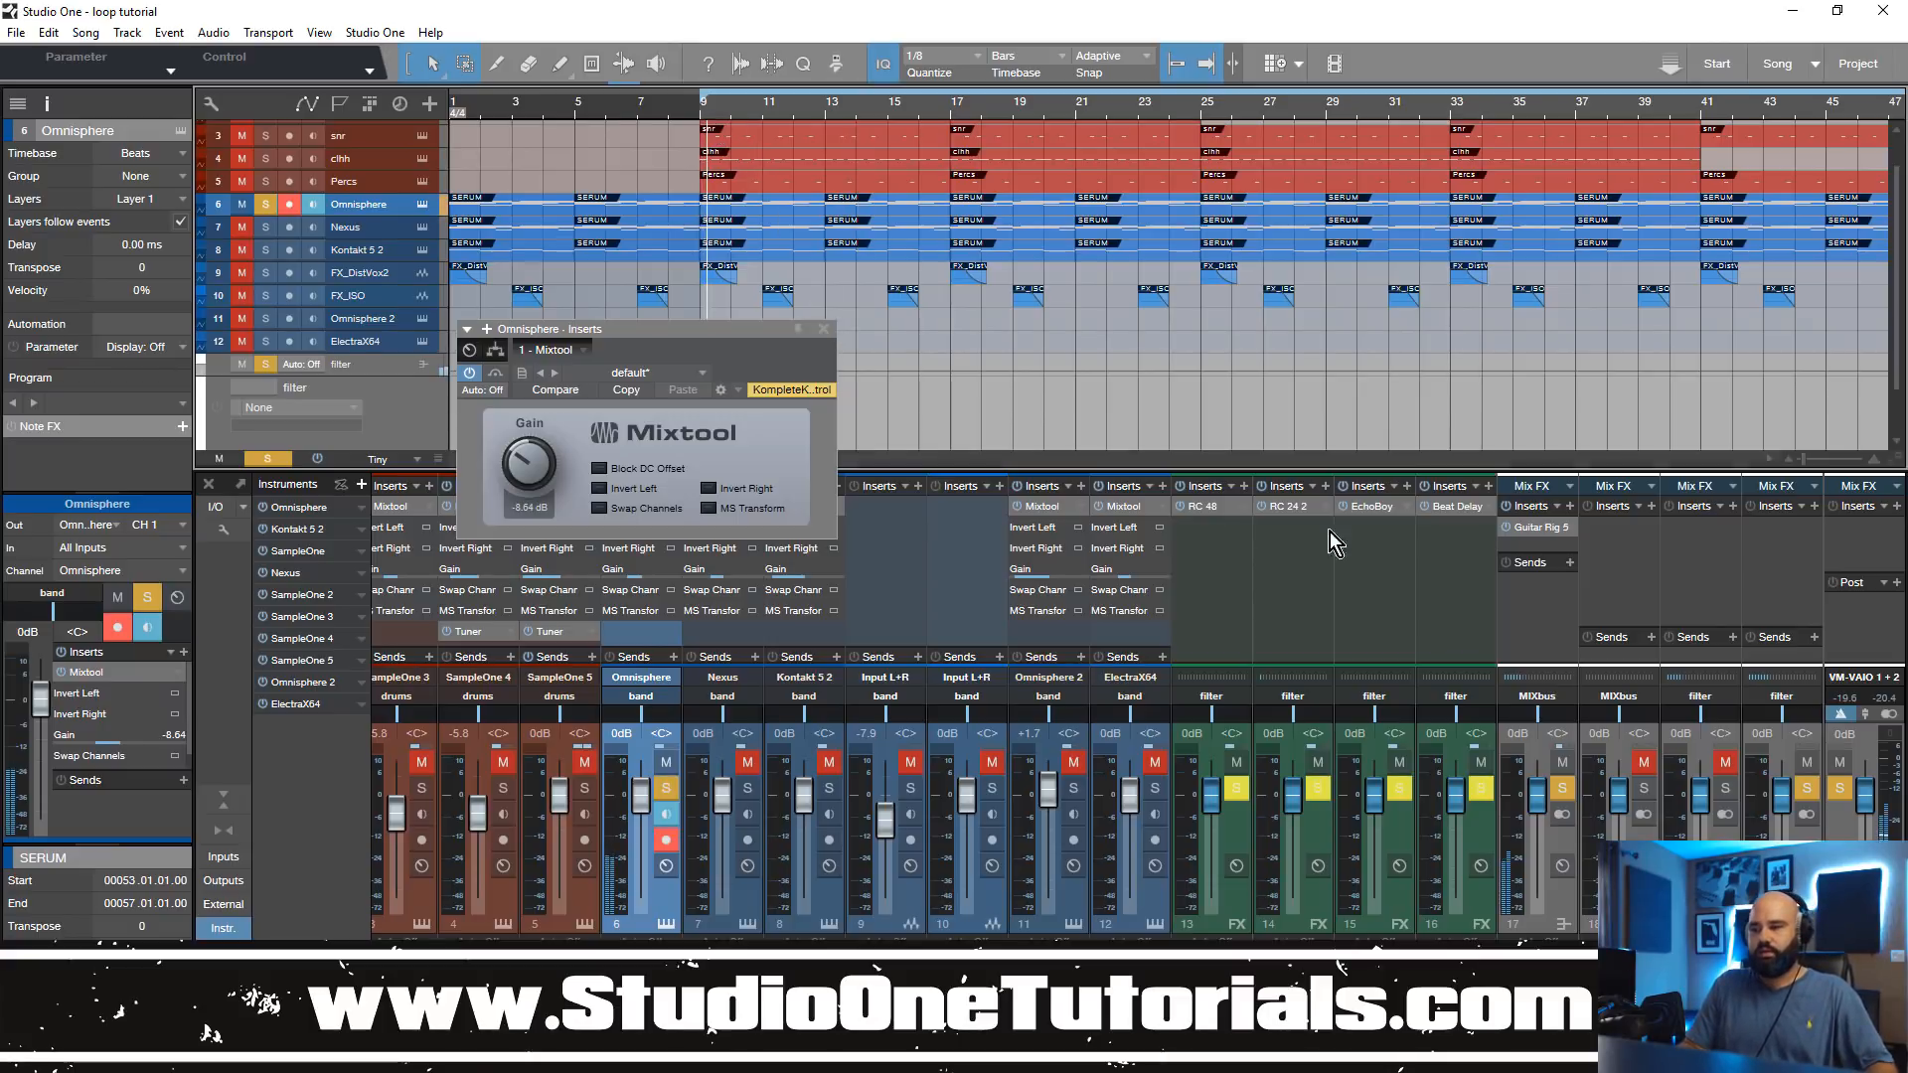
double_click(1540, 532)
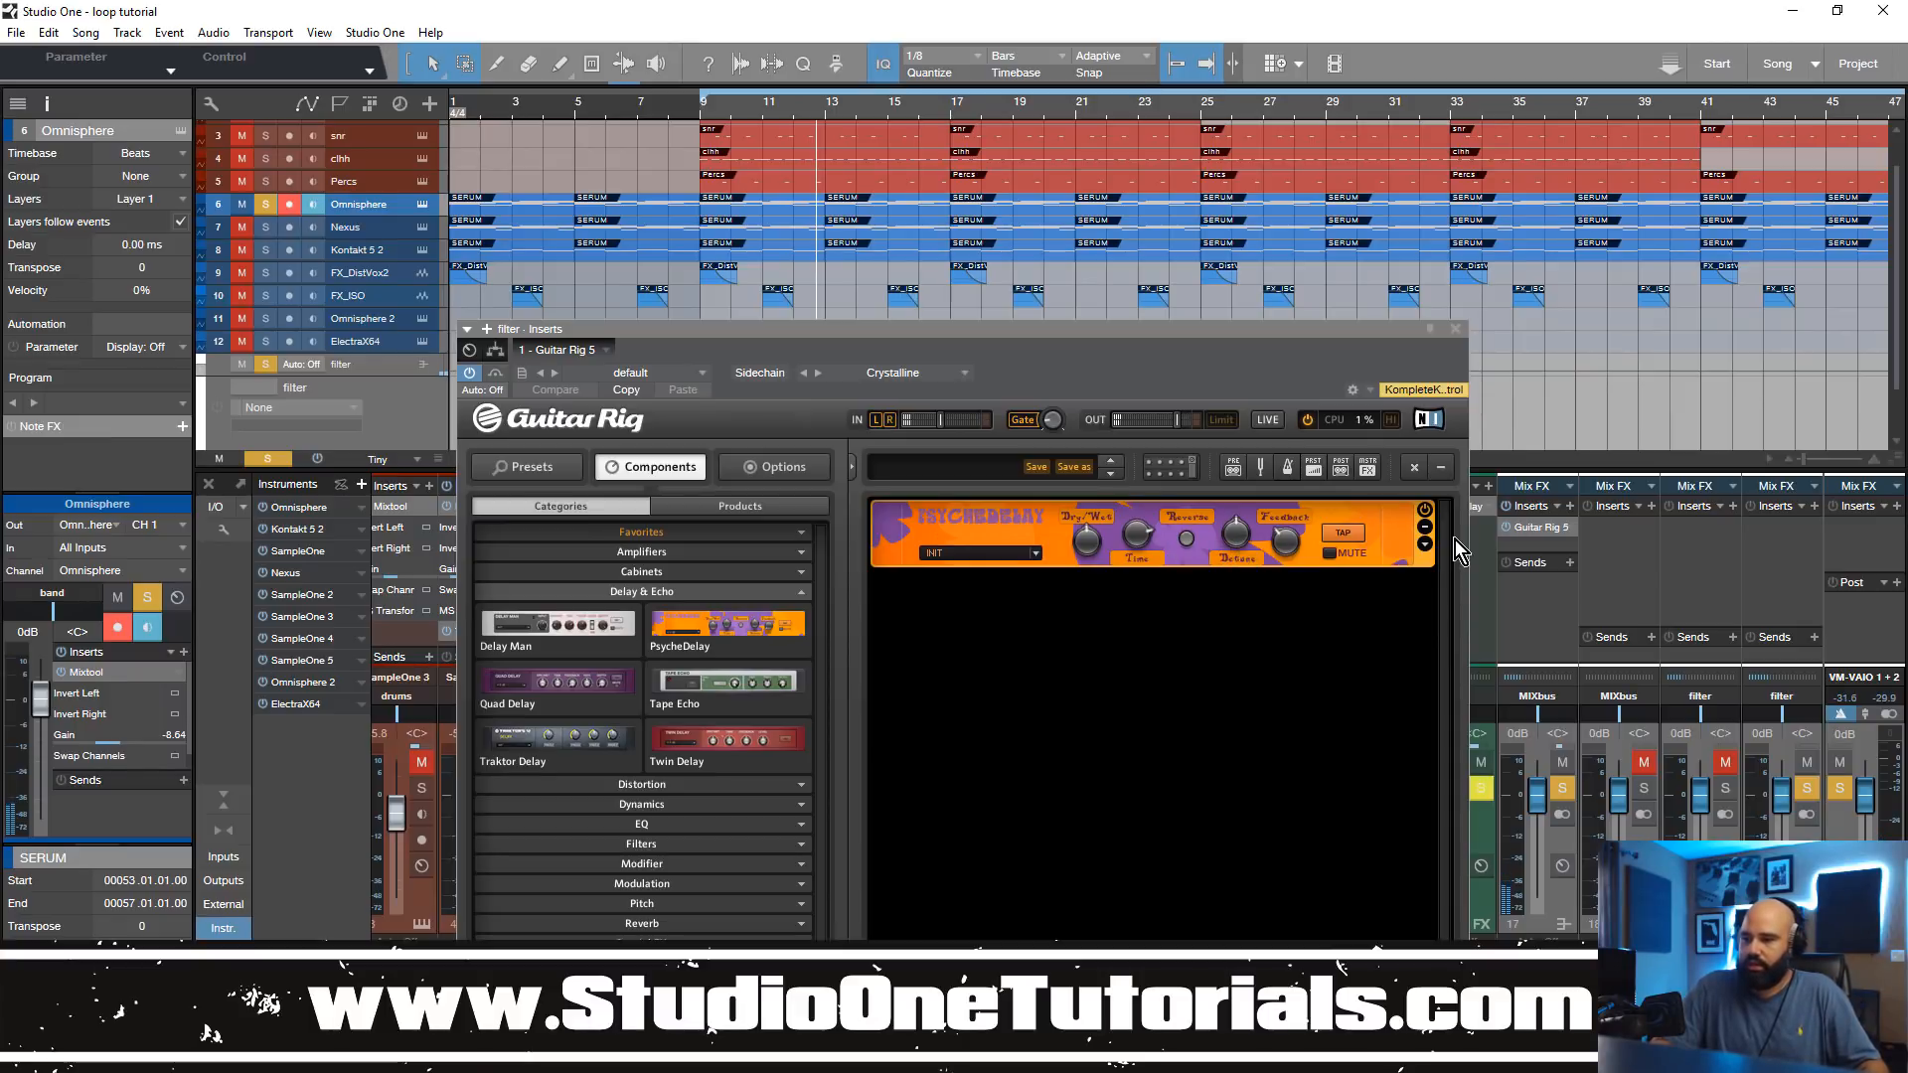
Step: Expand PsycheDelay's extra controls and try out its Pitch and Detune settings while the soloed track plays
click(1422, 545)
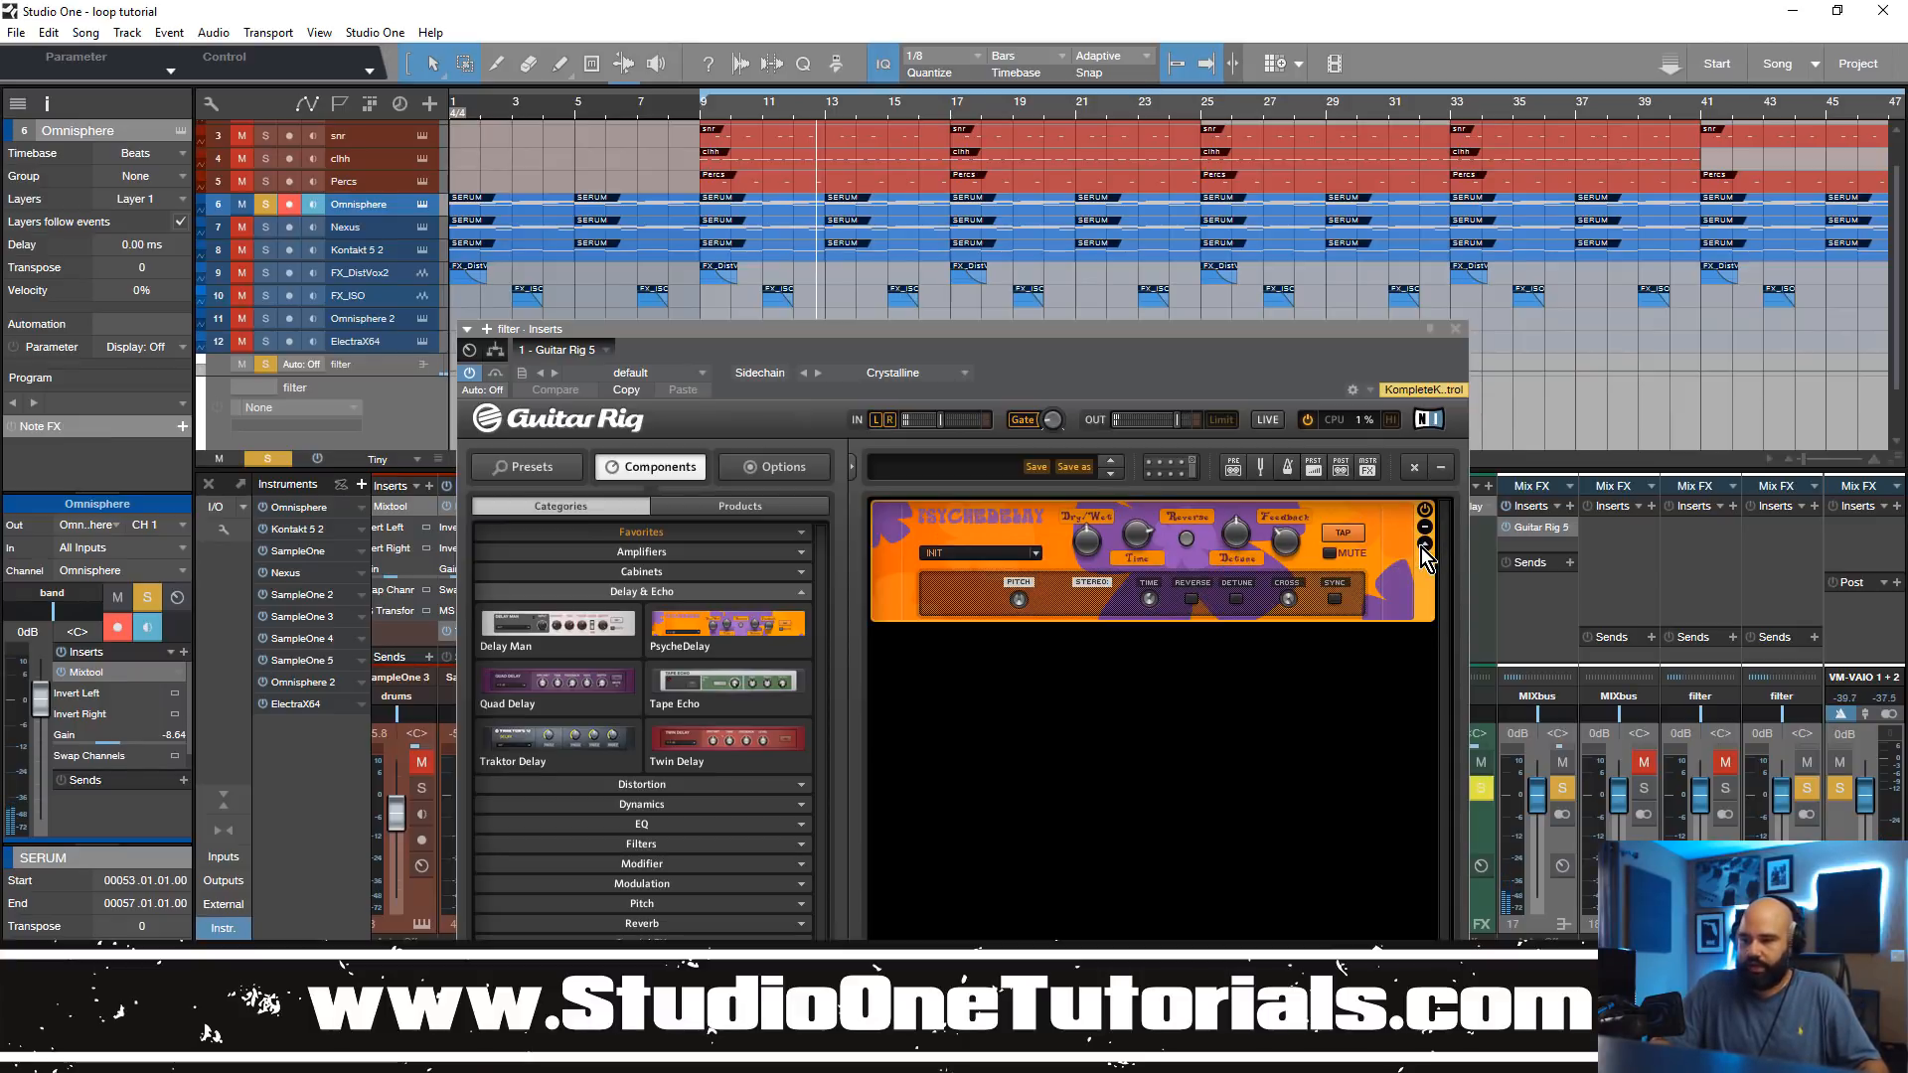
key(space)
click(1023, 600)
mouse_move(1024, 601)
mouse_down()
mouse_move(1028, 557)
mouse_move(1023, 619)
mouse_move(1030, 534)
mouse_move(1033, 604)
mouse_up()
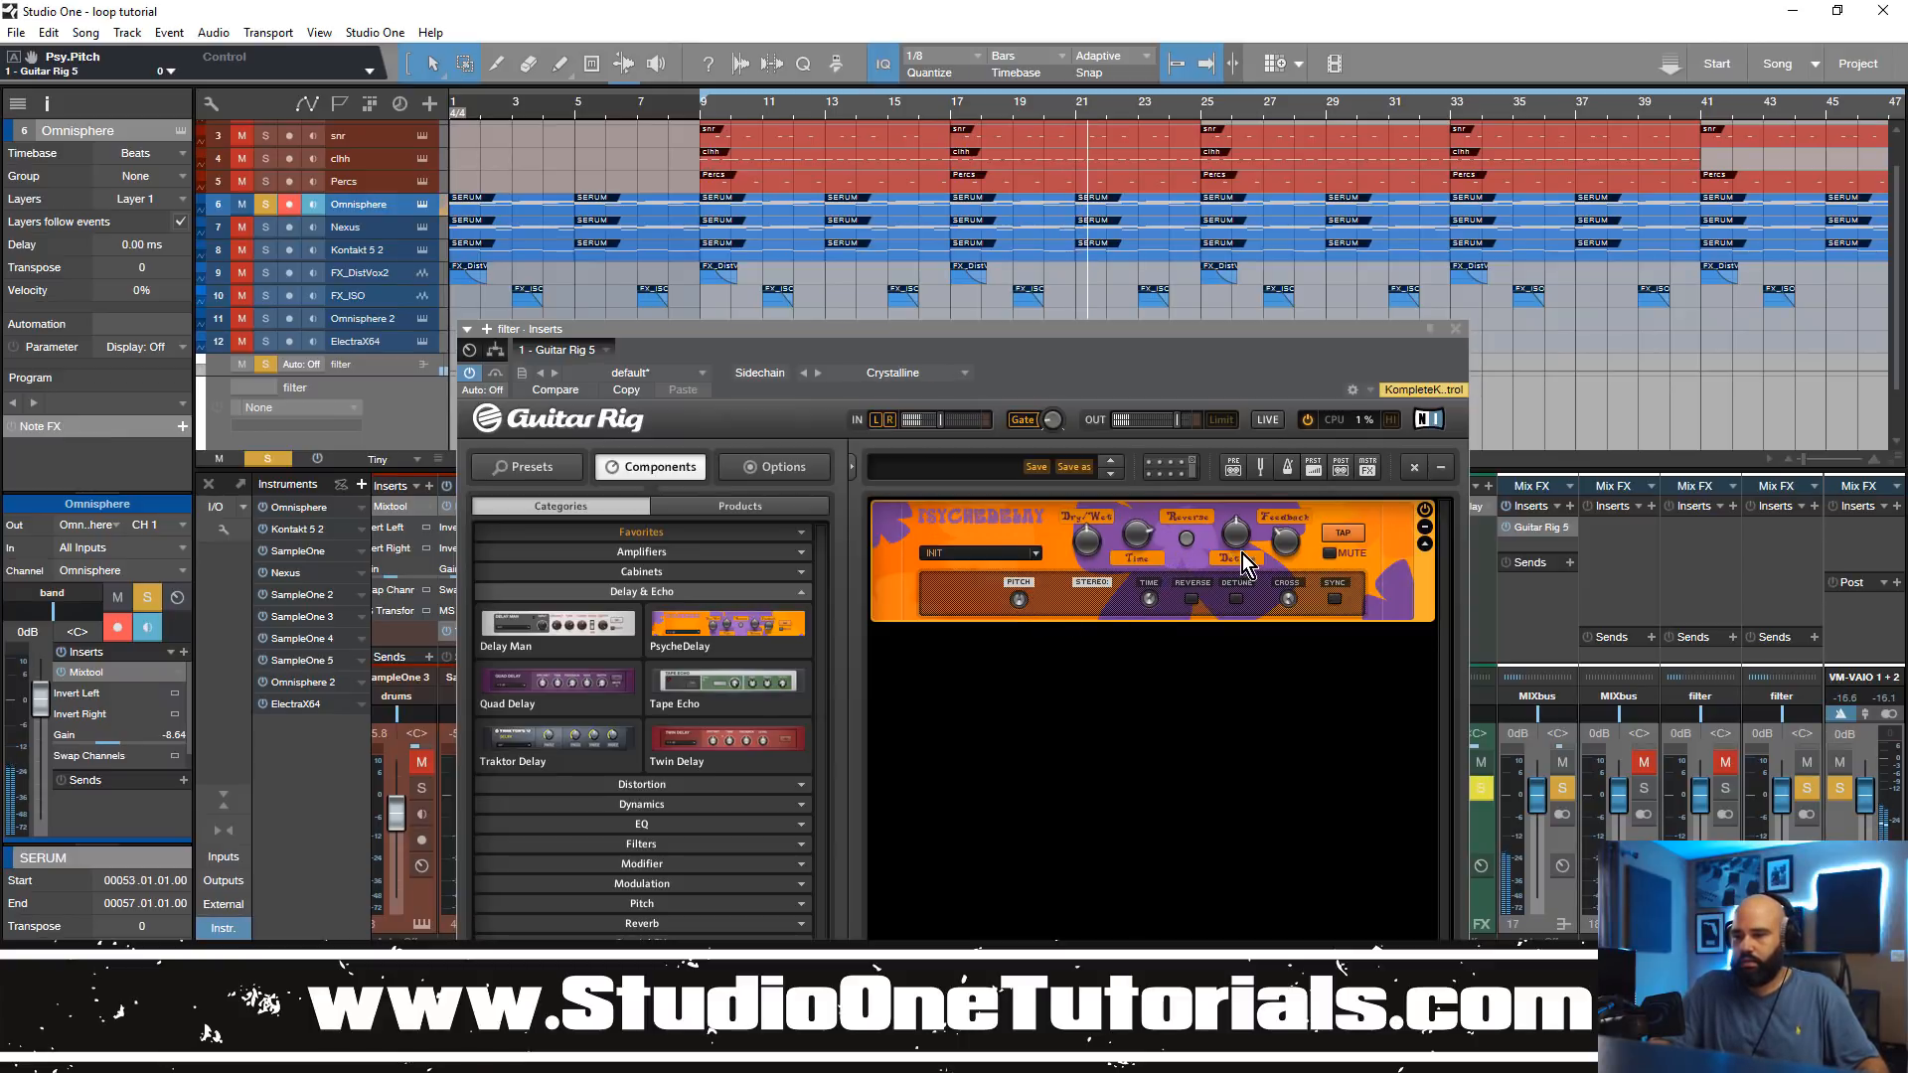
drag(1280, 539, 1308, 568)
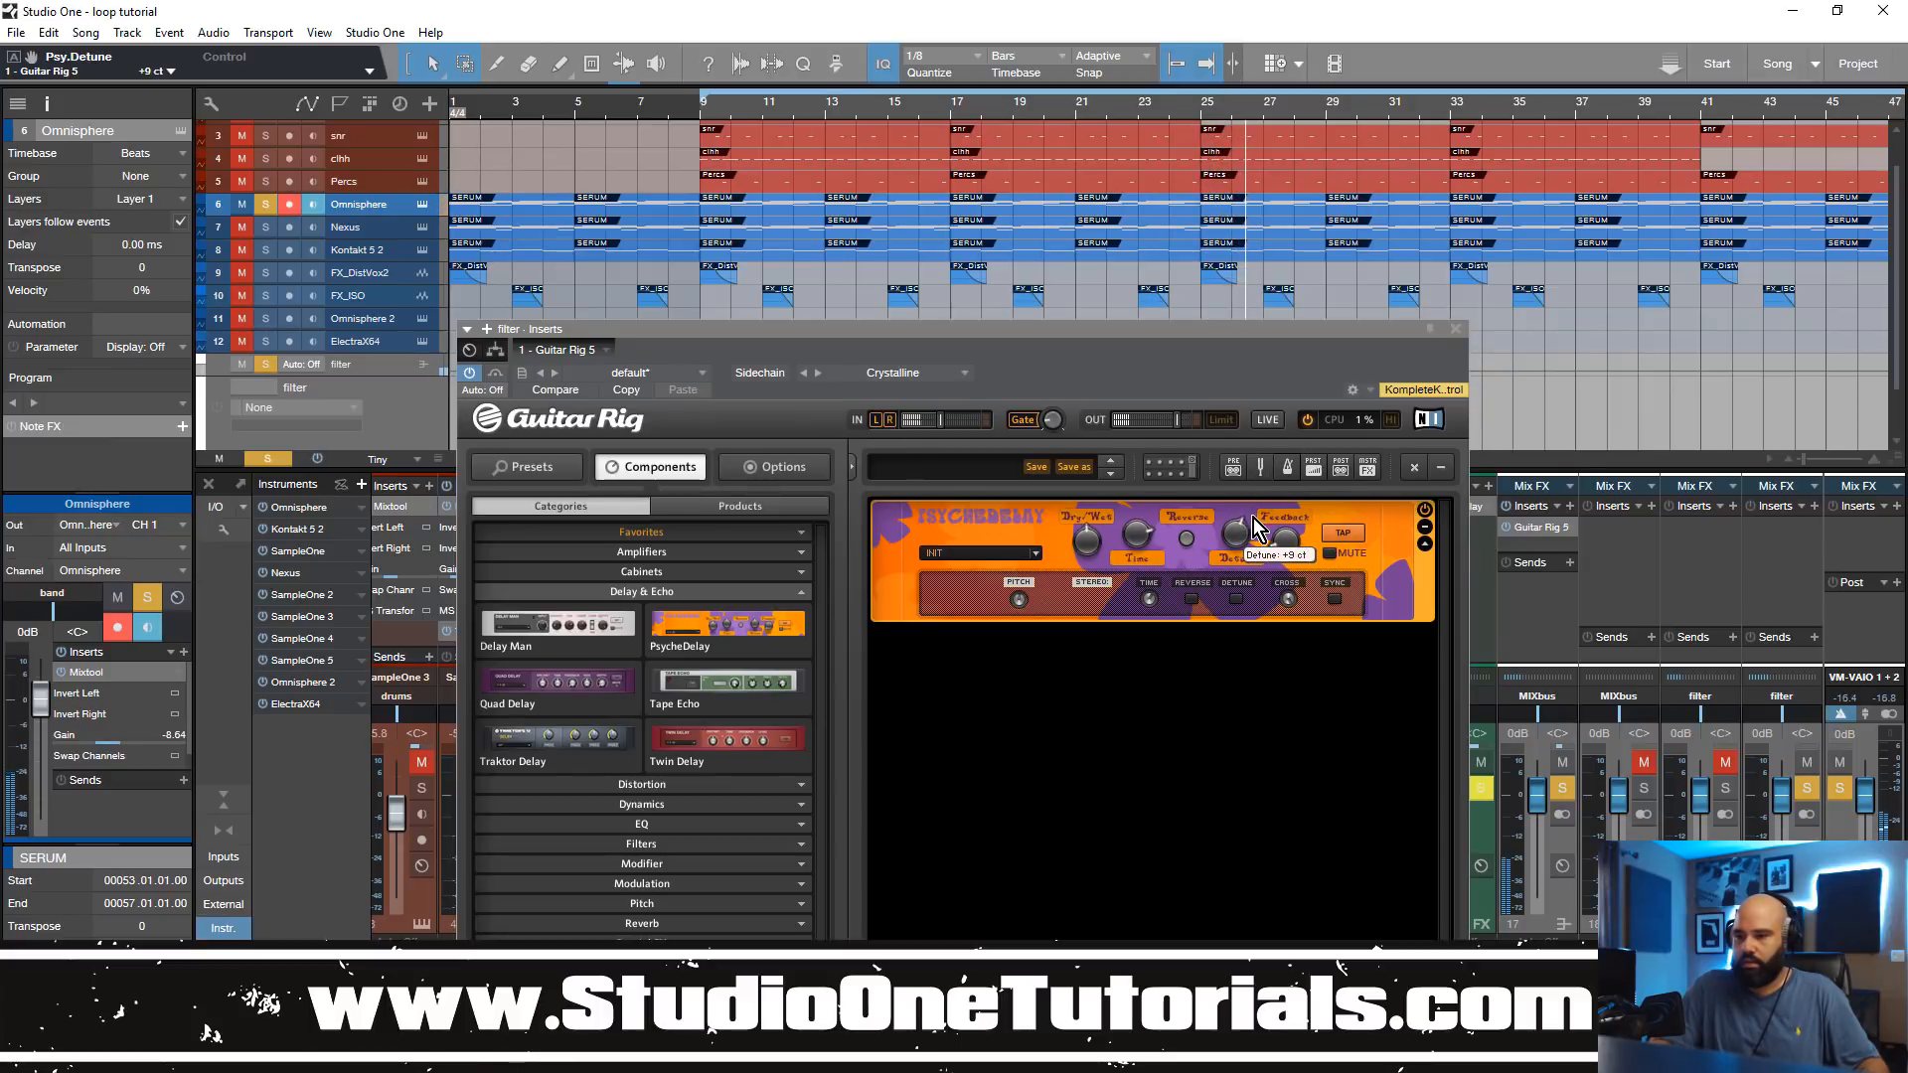
drag(1255, 453, 1257, 528)
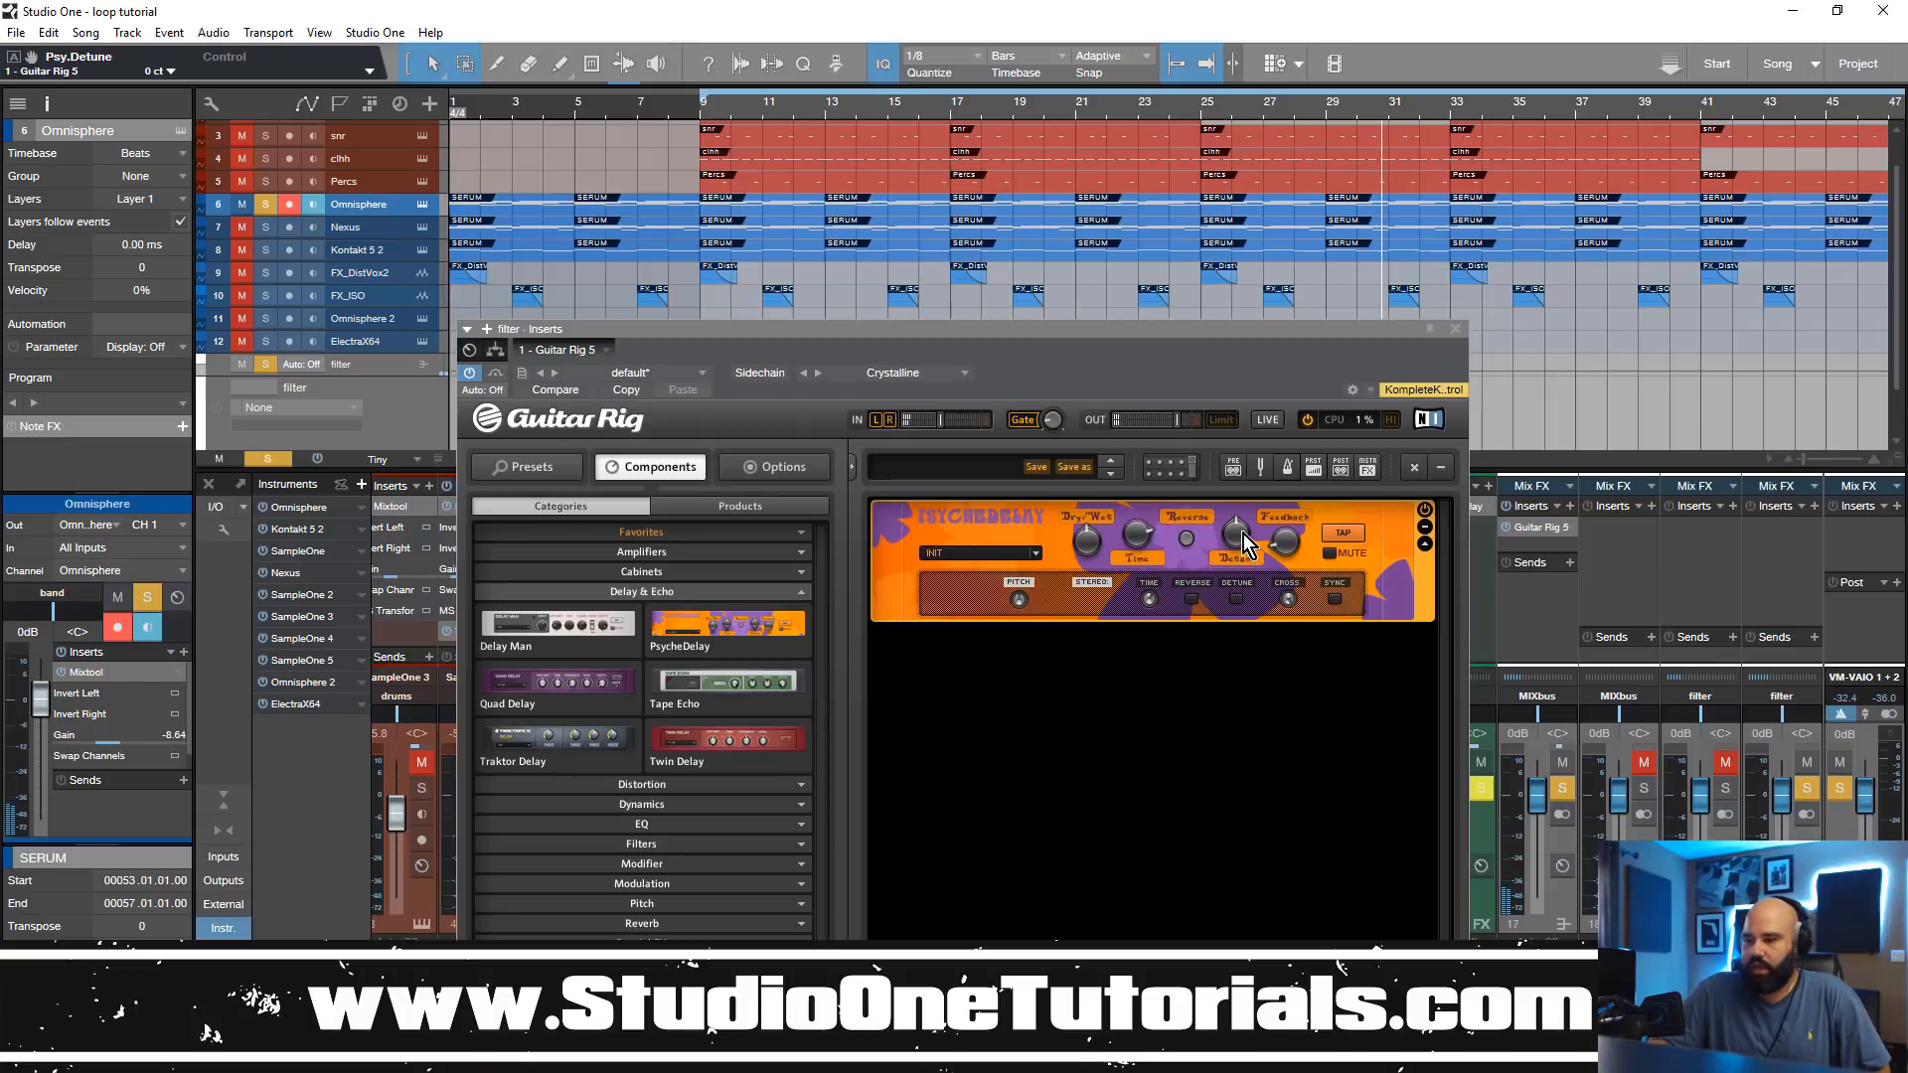
Step: Check the context options of PsycheDelay's Detune, Time, Dry/Wet and Pitch controls for a way to automate them
right_click(1244, 533)
right_click(1141, 532)
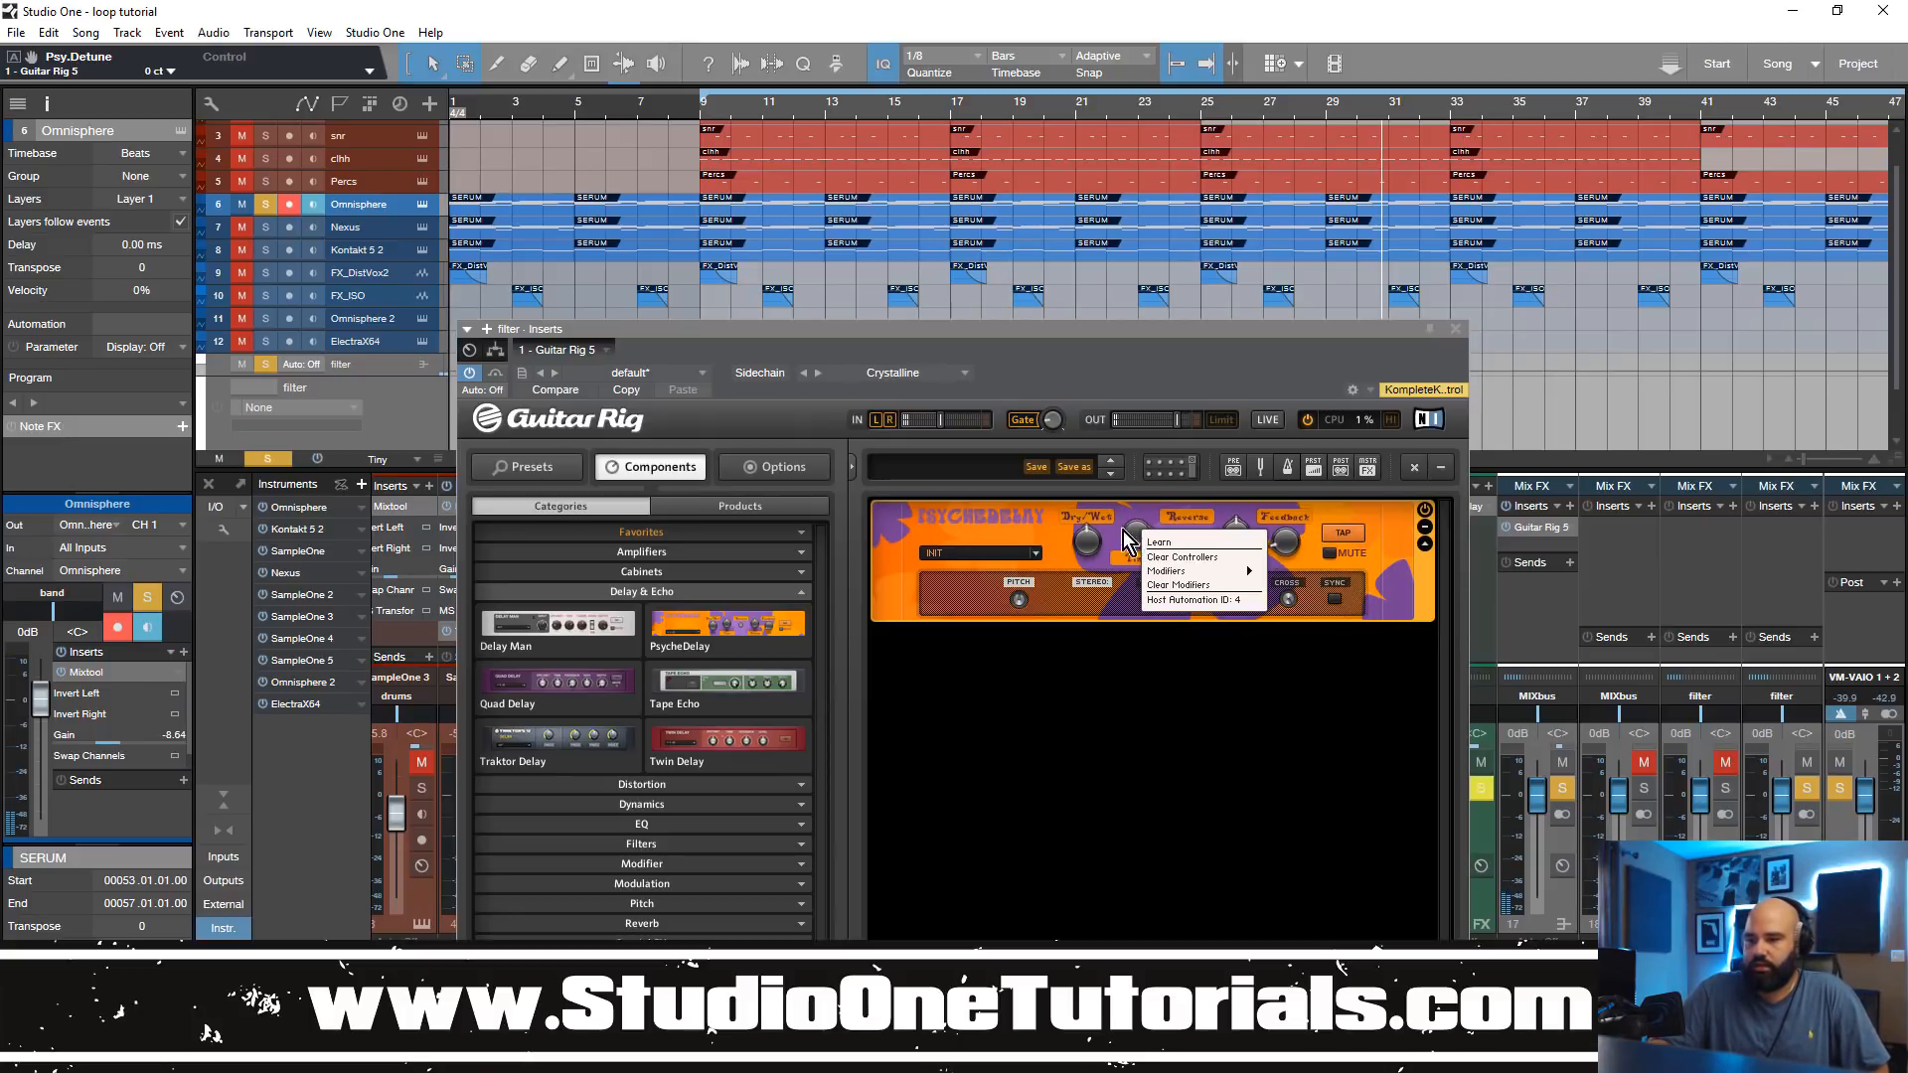
right_click(1086, 540)
right_click(1021, 600)
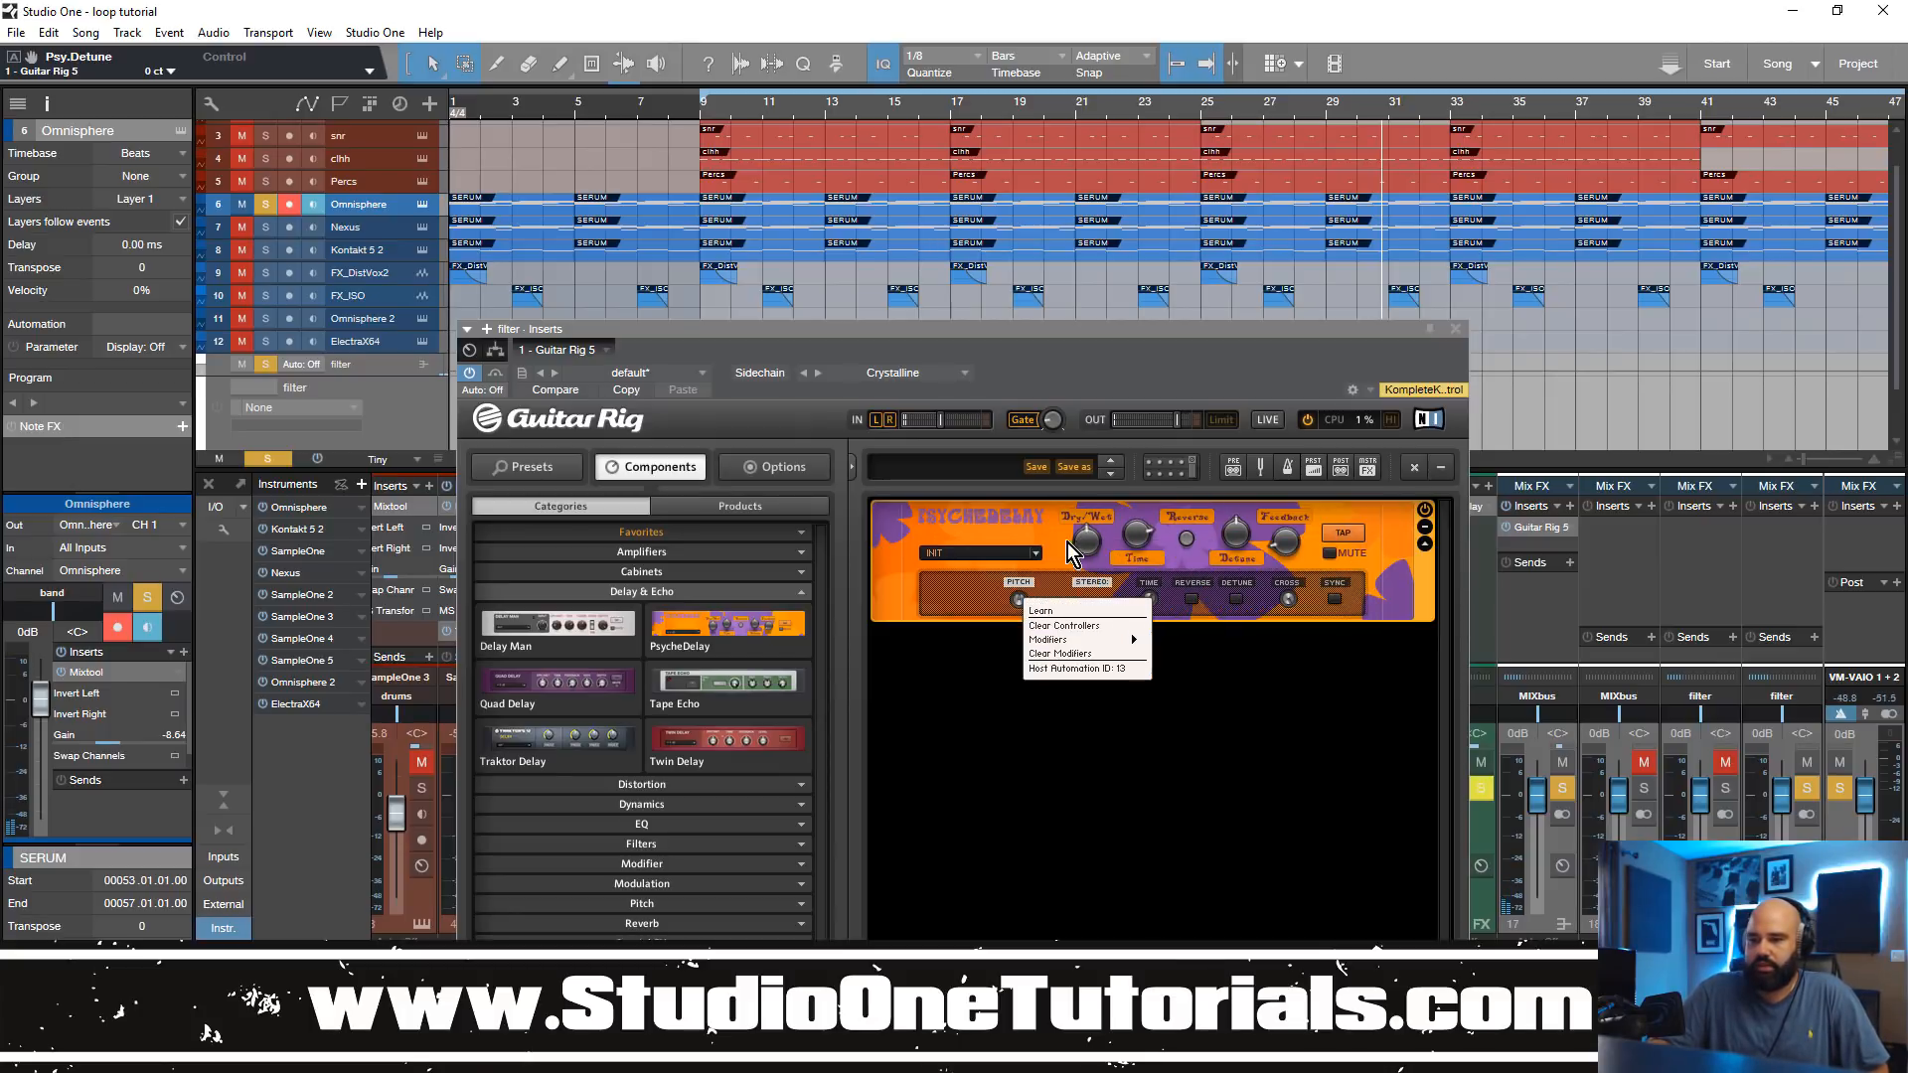
click(1059, 541)
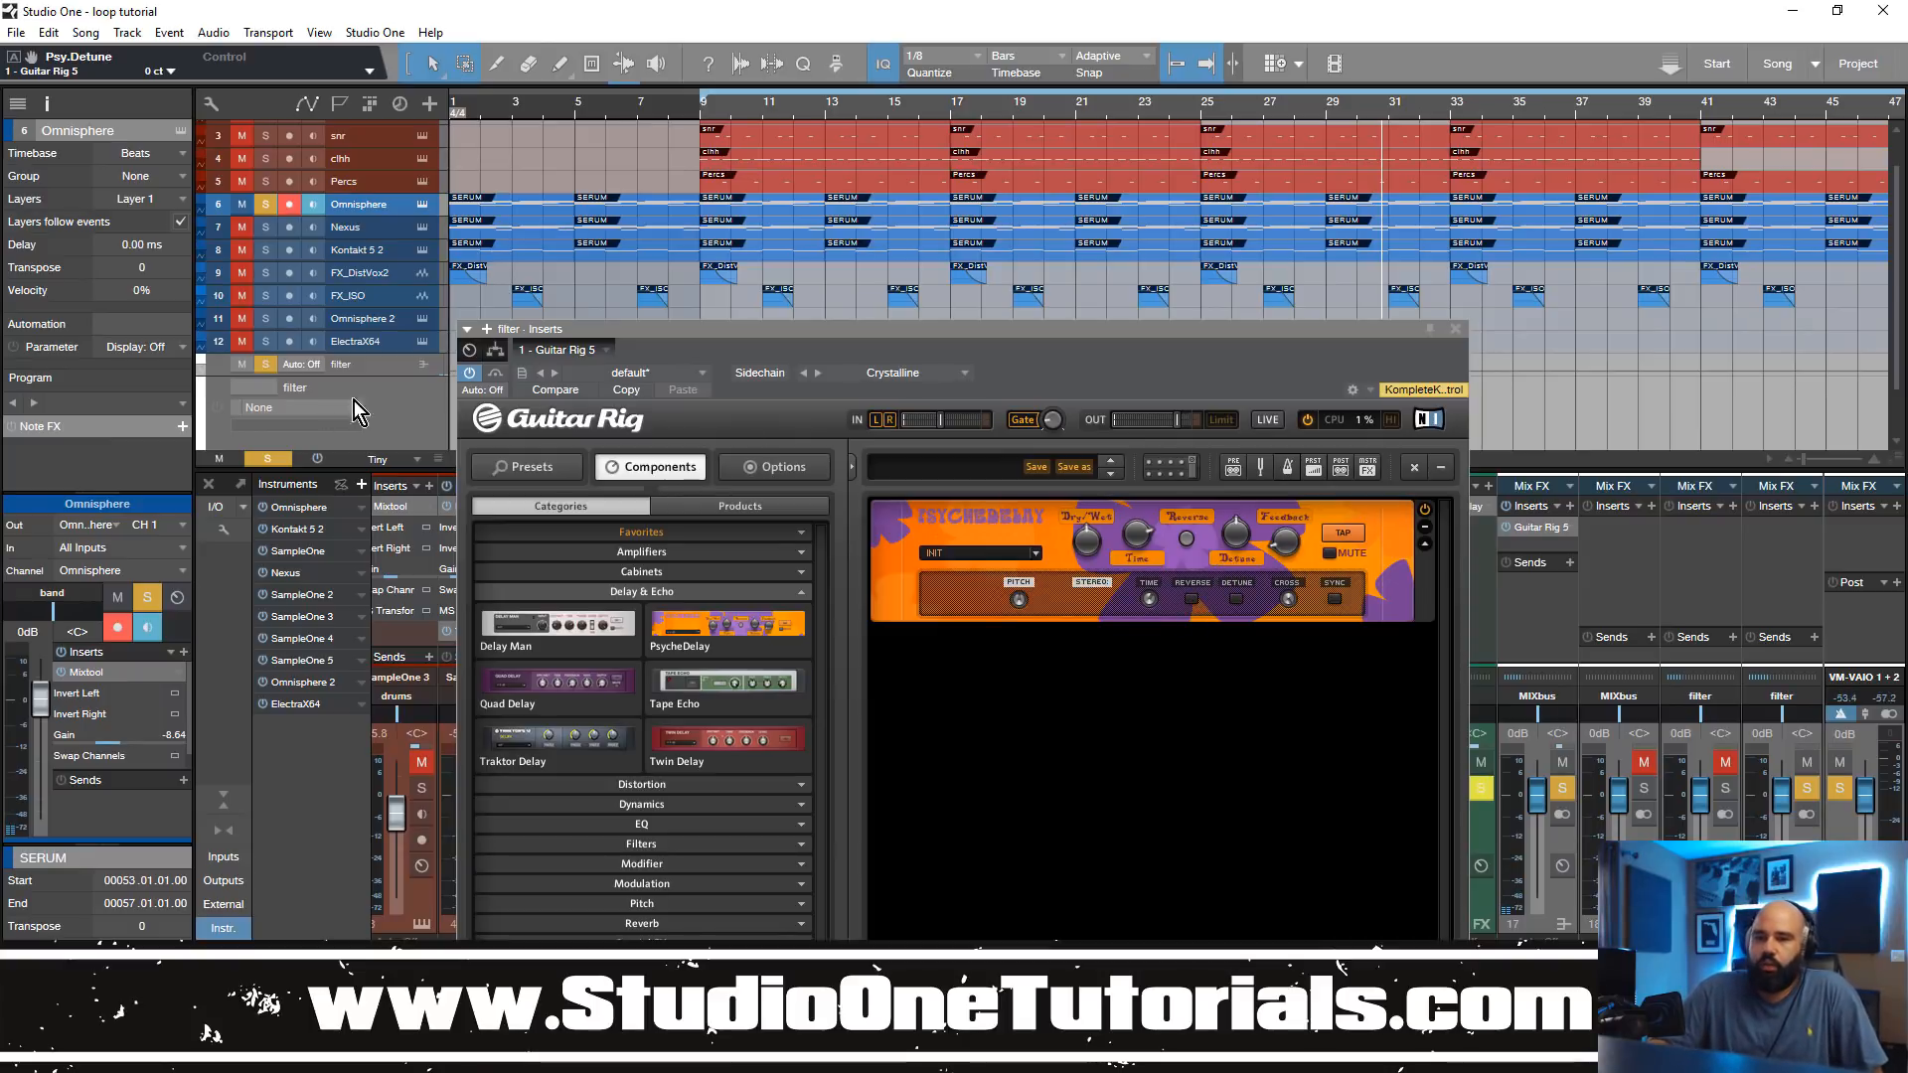
Step: Move the Guitar Rig window up and examine its list of automatable parameters without adding any
drag(714, 331, 740, 145)
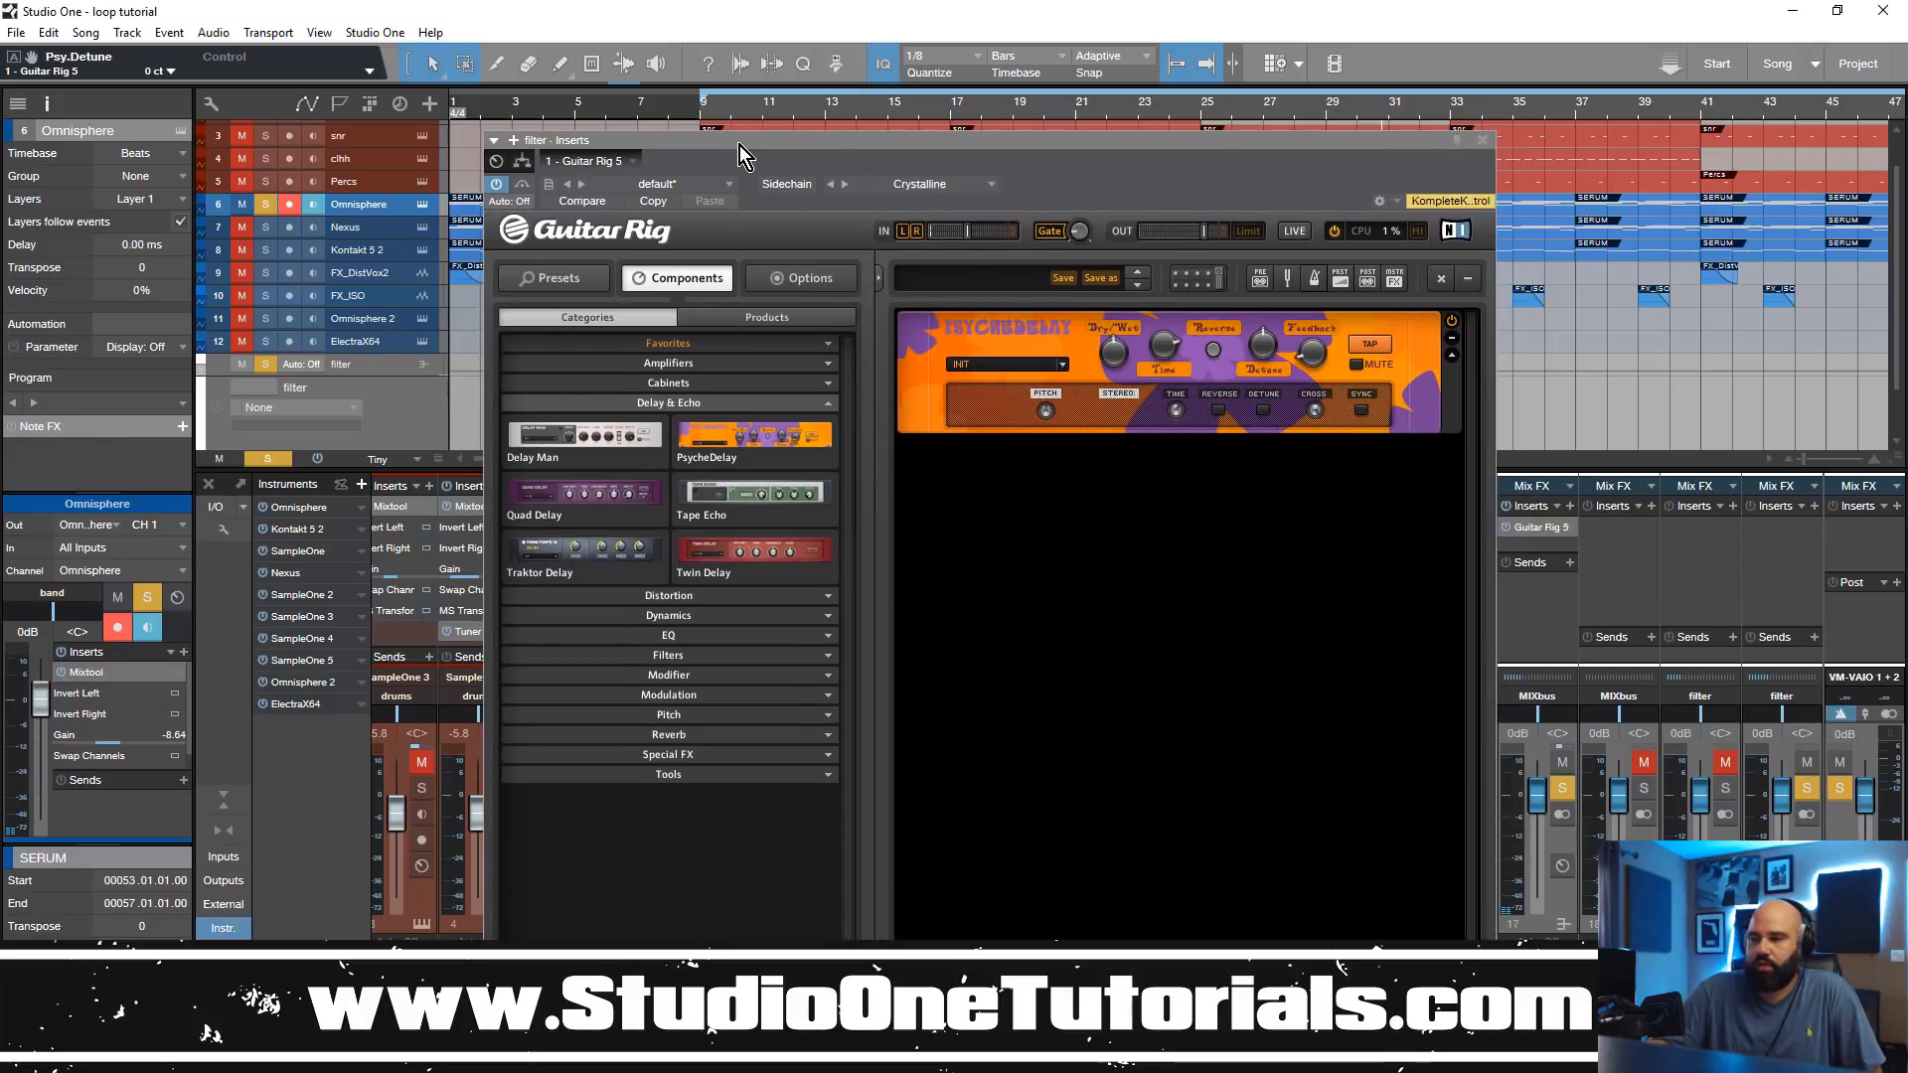
click(507, 205)
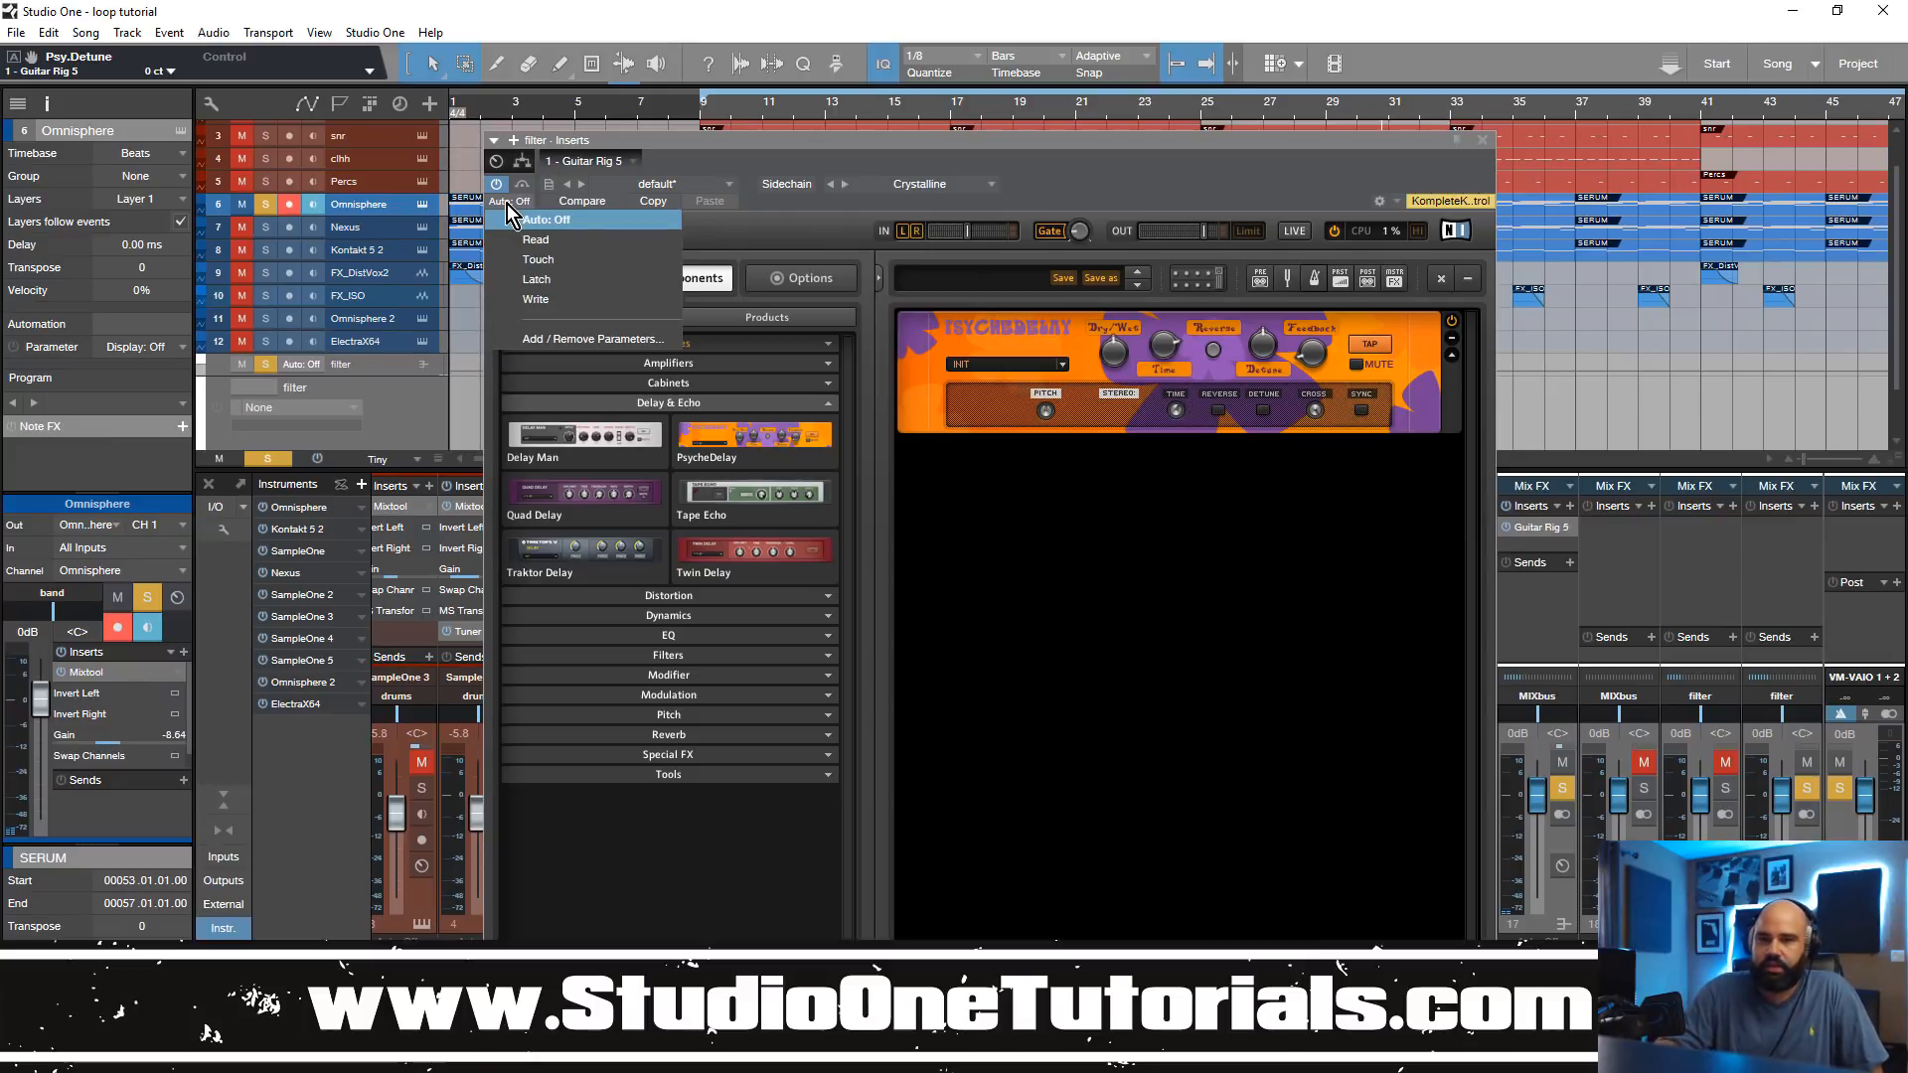
click(587, 340)
drag(578, 130, 975, 184)
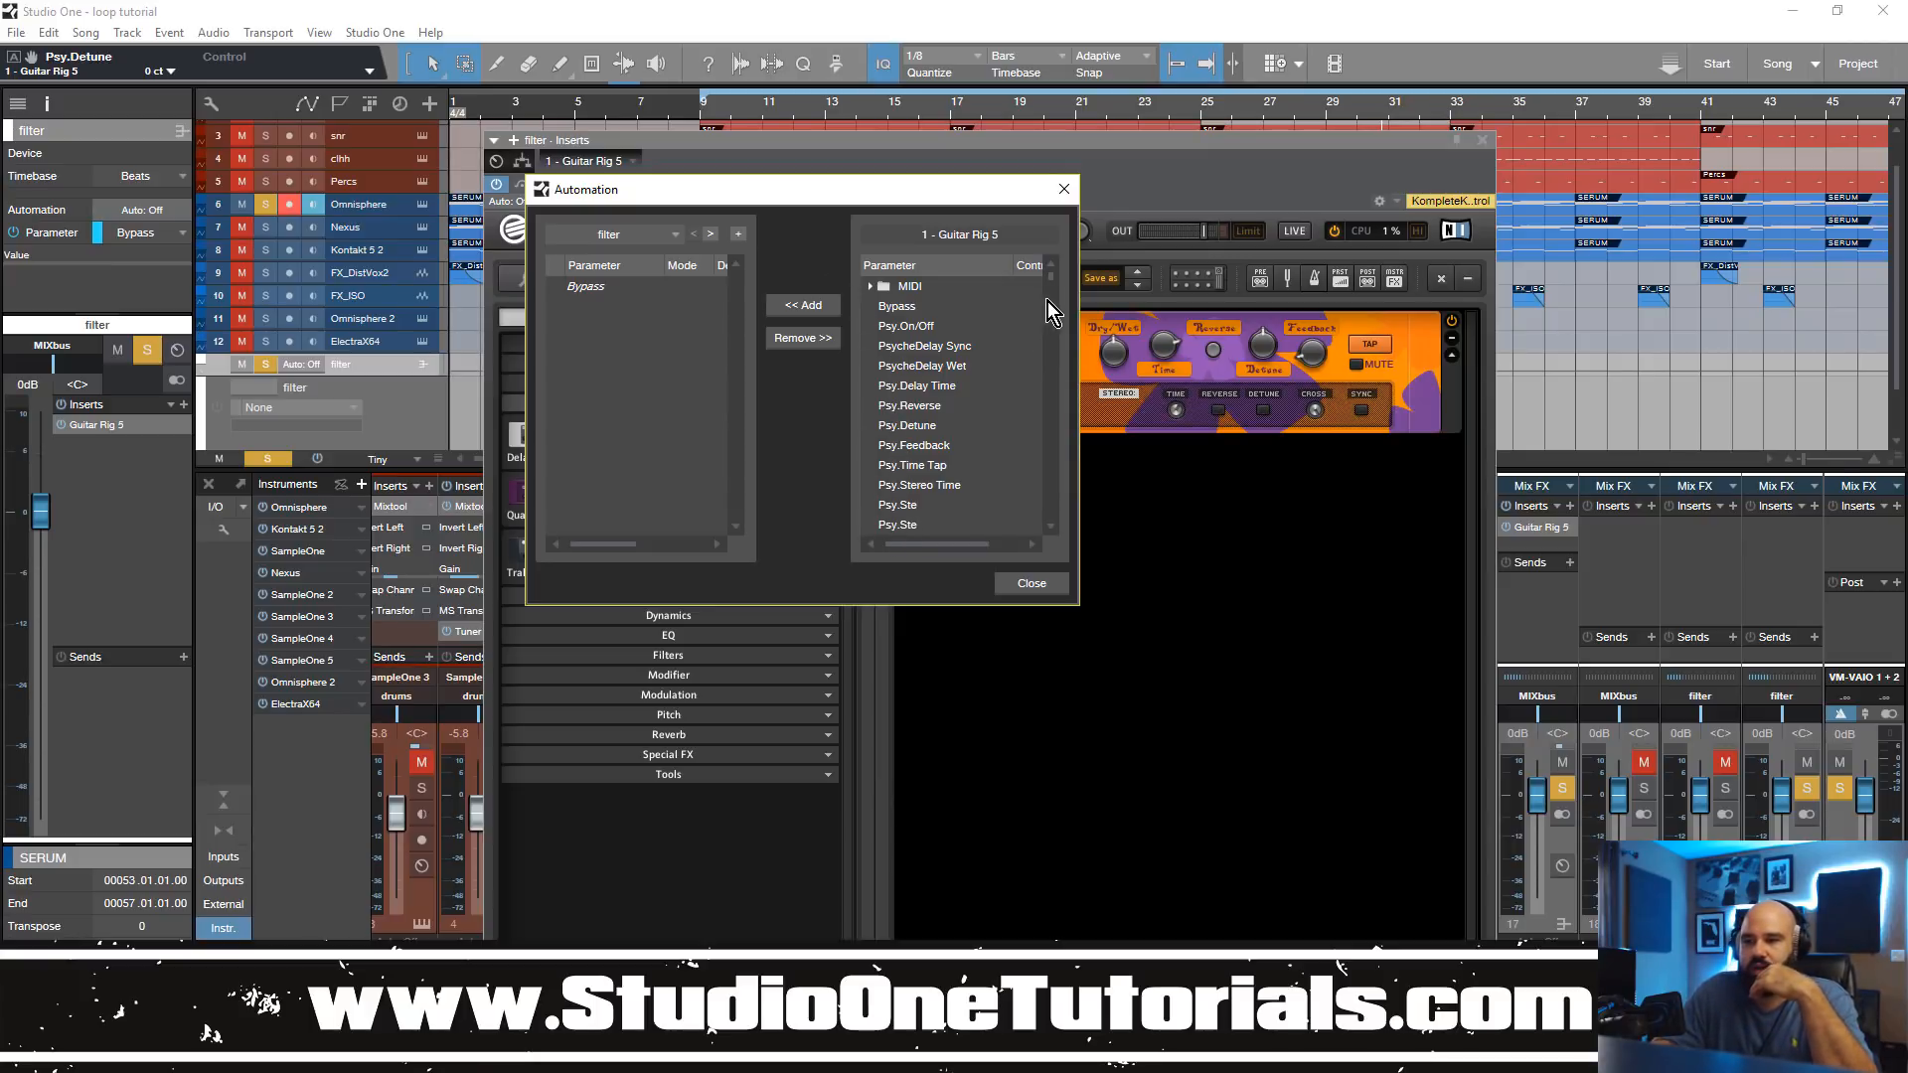
mouse_move(1053, 283)
mouse_down()
mouse_move(1052, 332)
mouse_move(1055, 270)
mouse_up()
scroll(948, 401, down, 2)
scroll(990, 499, up, 2)
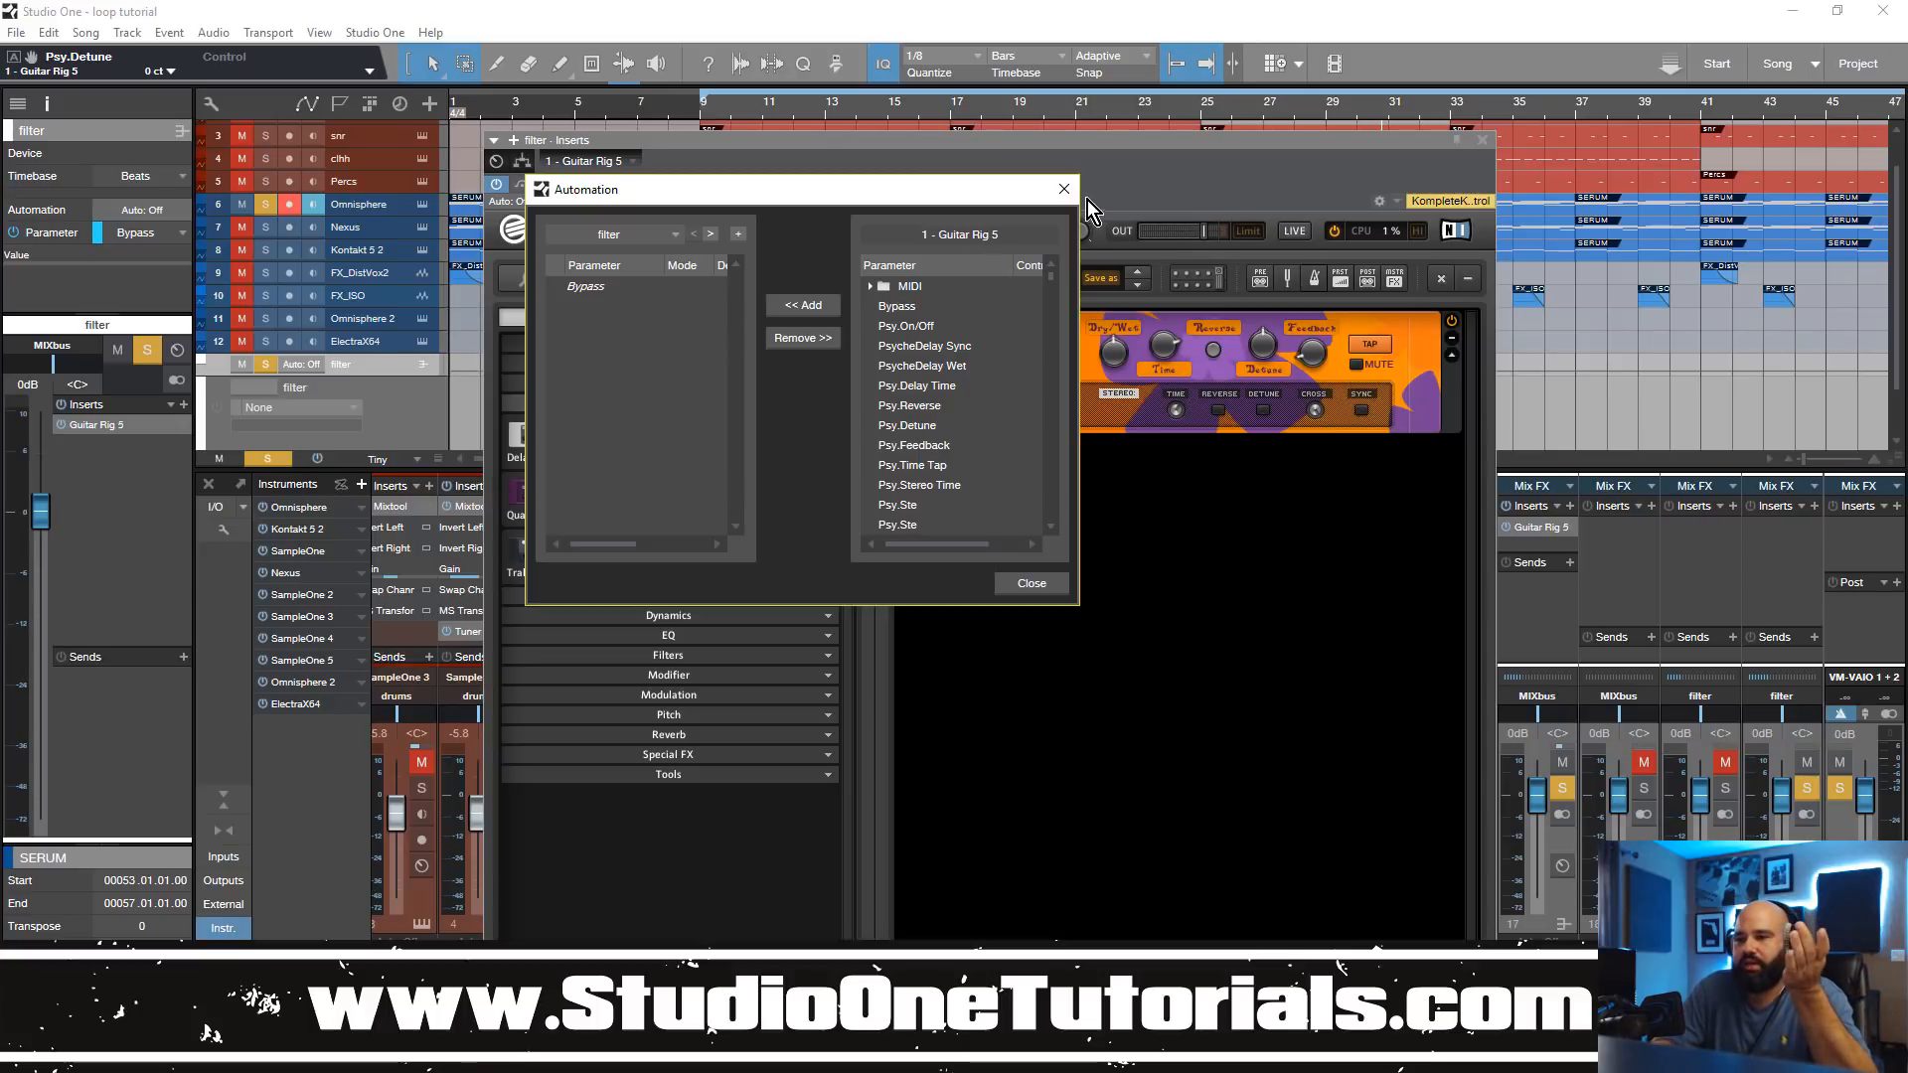
click(1064, 189)
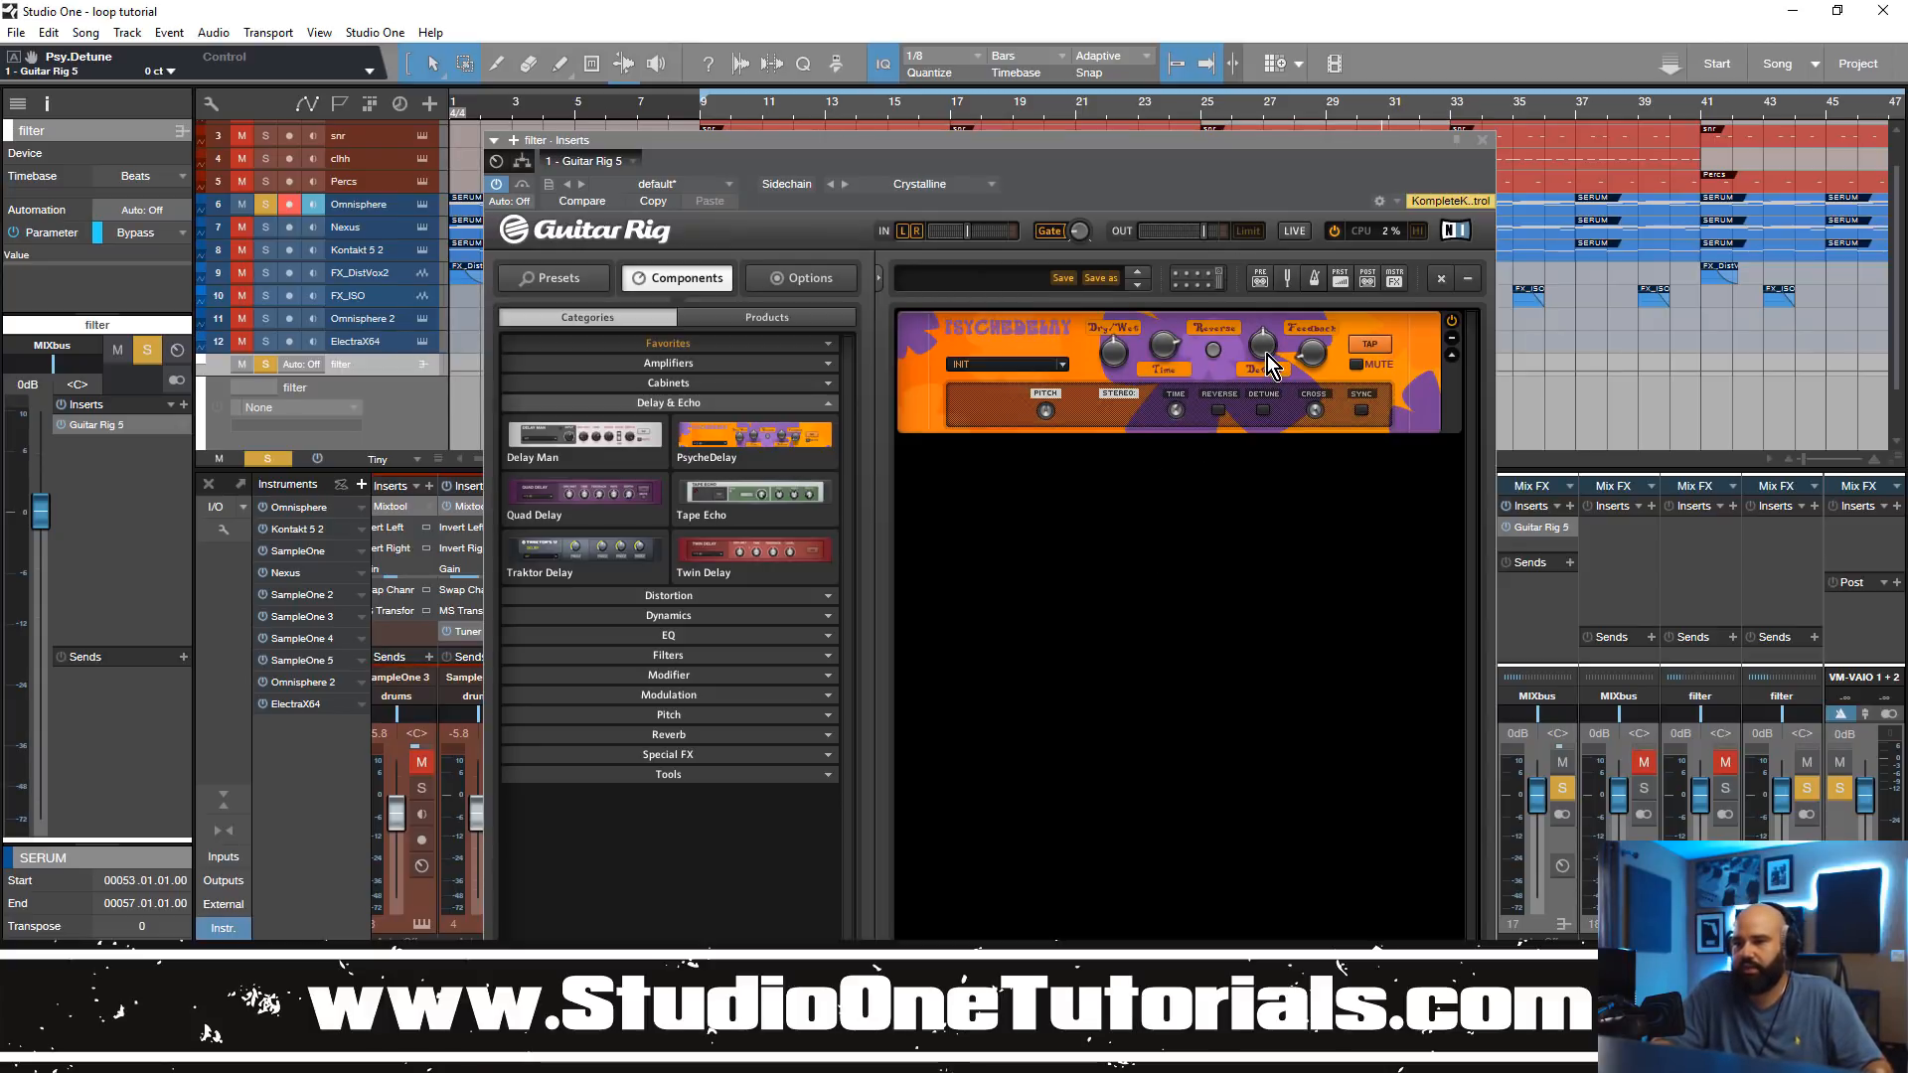
Step: Sweep PsycheDelay's Detune up to +50 ct and back to 0 ct during playback to hear its effect
drag(1267, 355, 1266, 291)
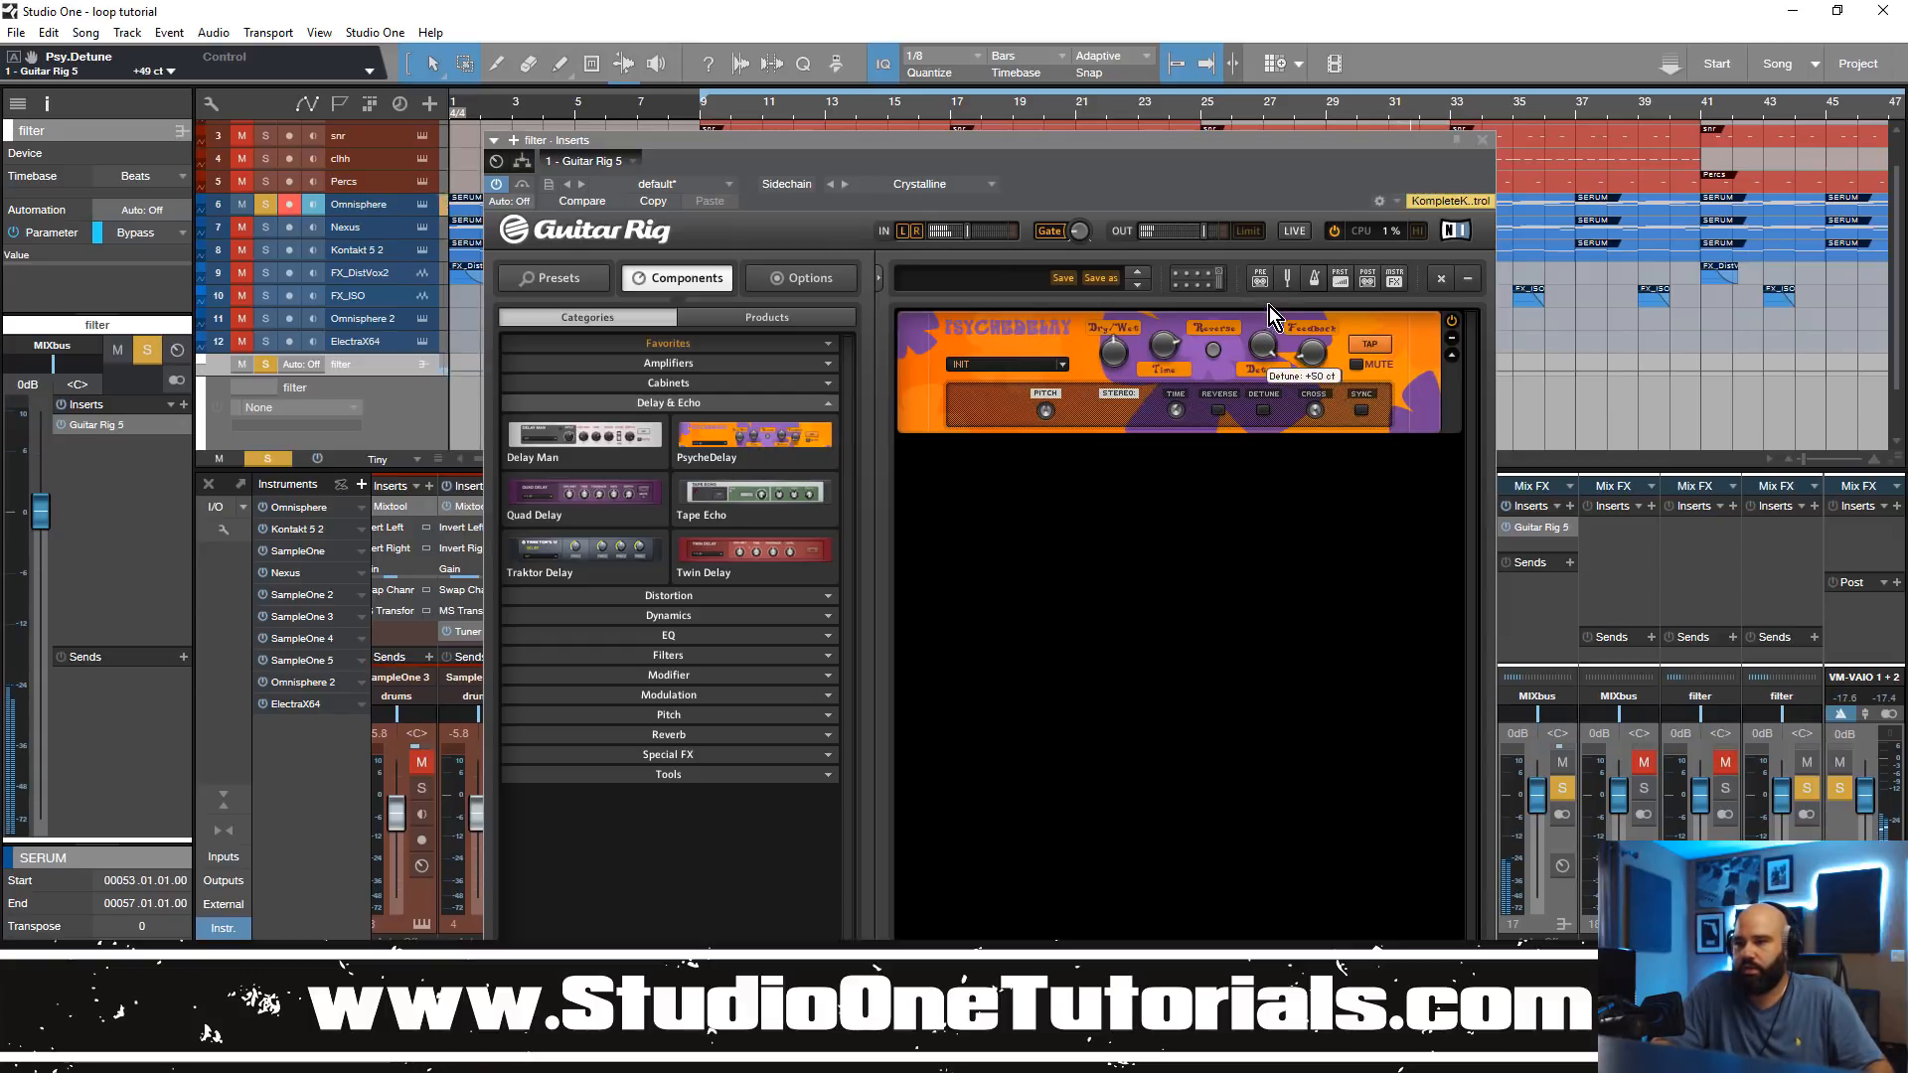
mouse_move(1269, 329)
mouse_down()
mouse_move(1268, 302)
mouse_move(1275, 370)
mouse_move(1282, 282)
mouse_move(1266, 344)
mouse_up()
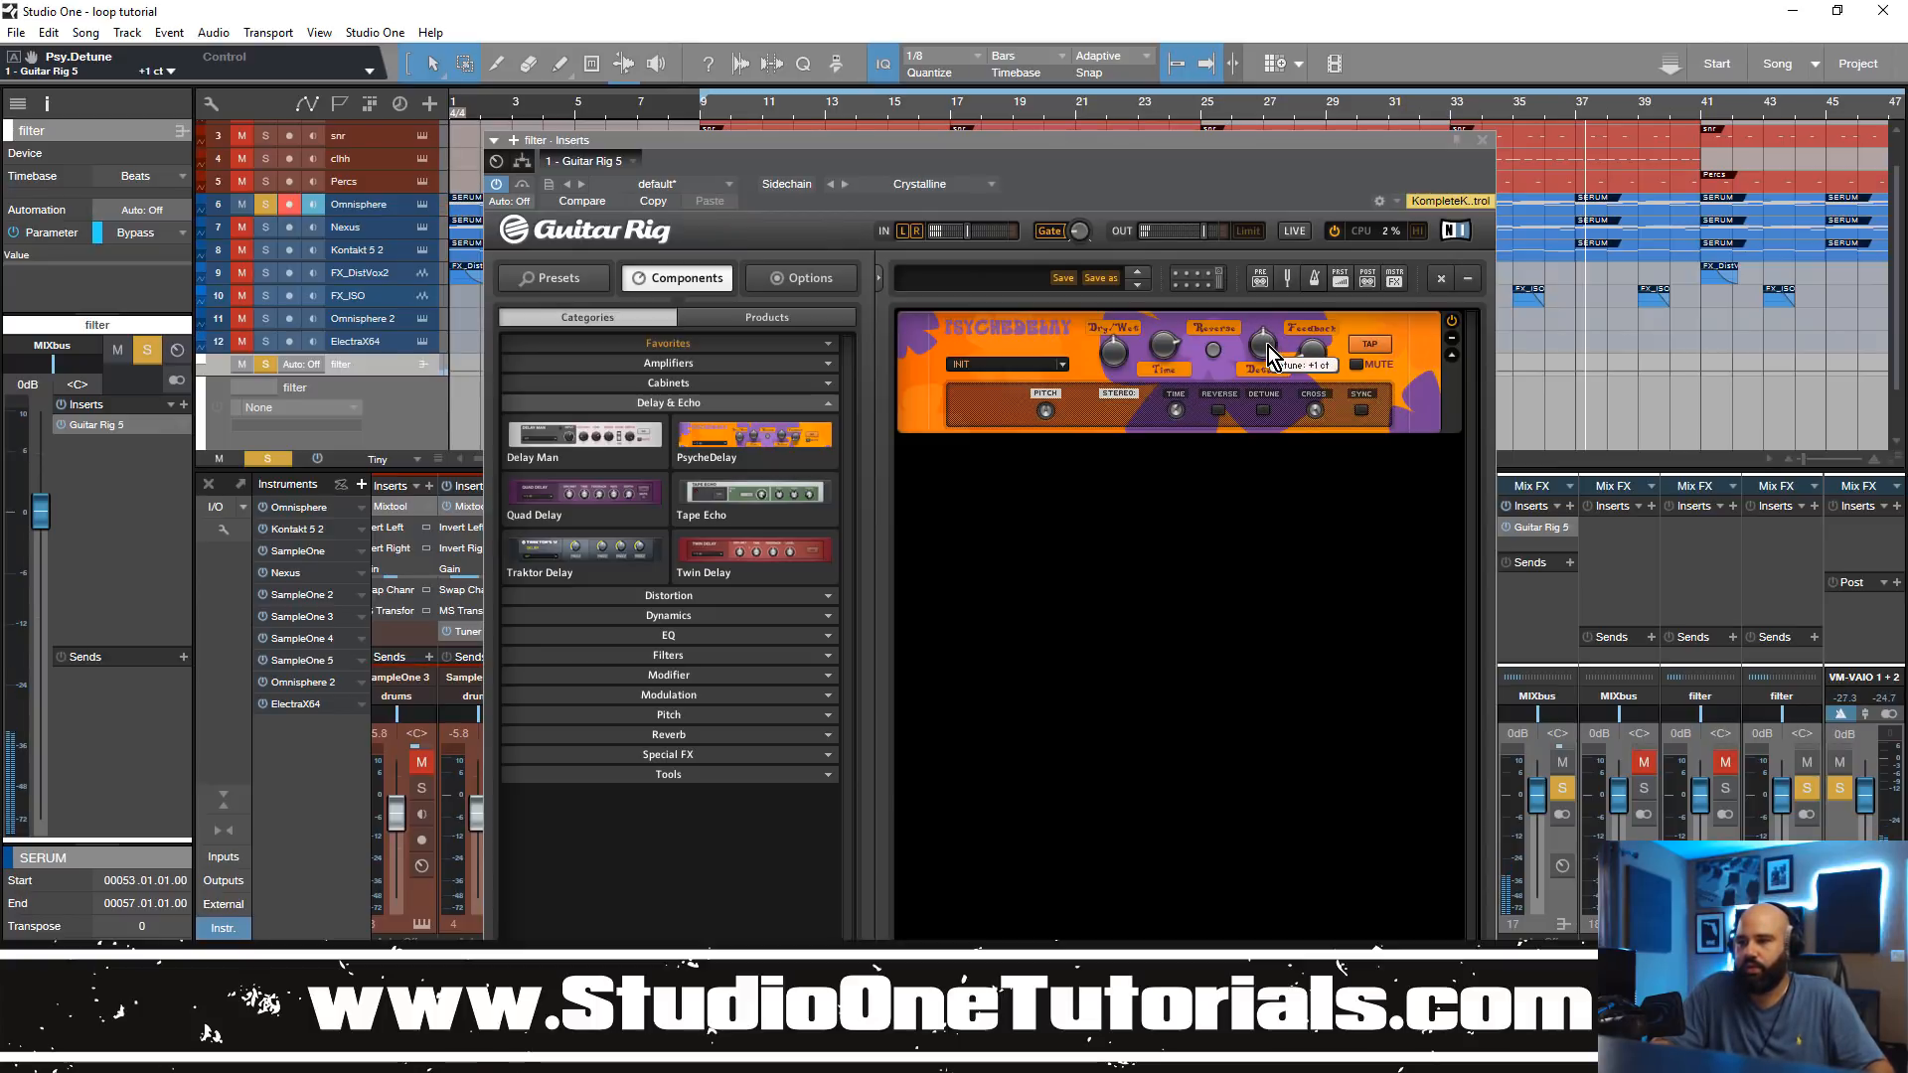
scroll(1268, 348, up, 1)
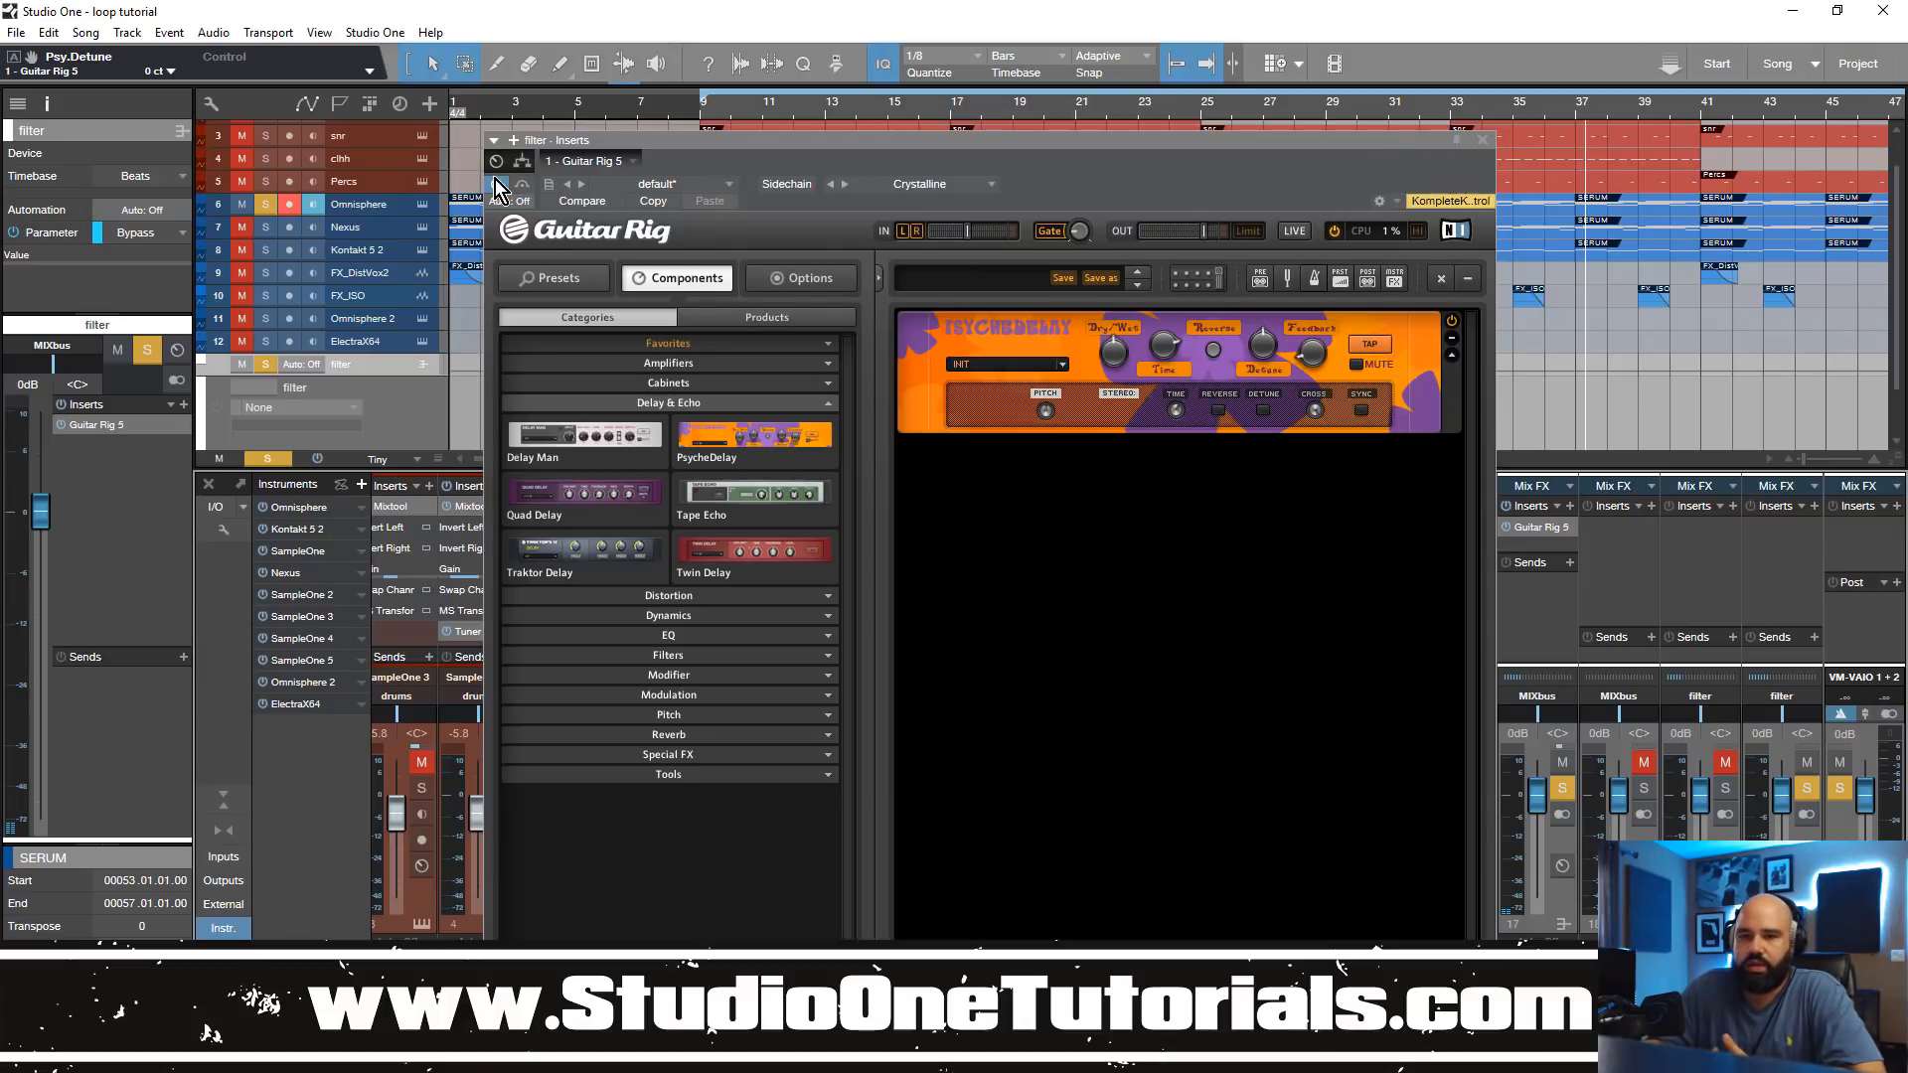
Step: Add Psy.Detune from Guitar Rig 5 to the filter track's automation parameters
click(524, 199)
click(589, 337)
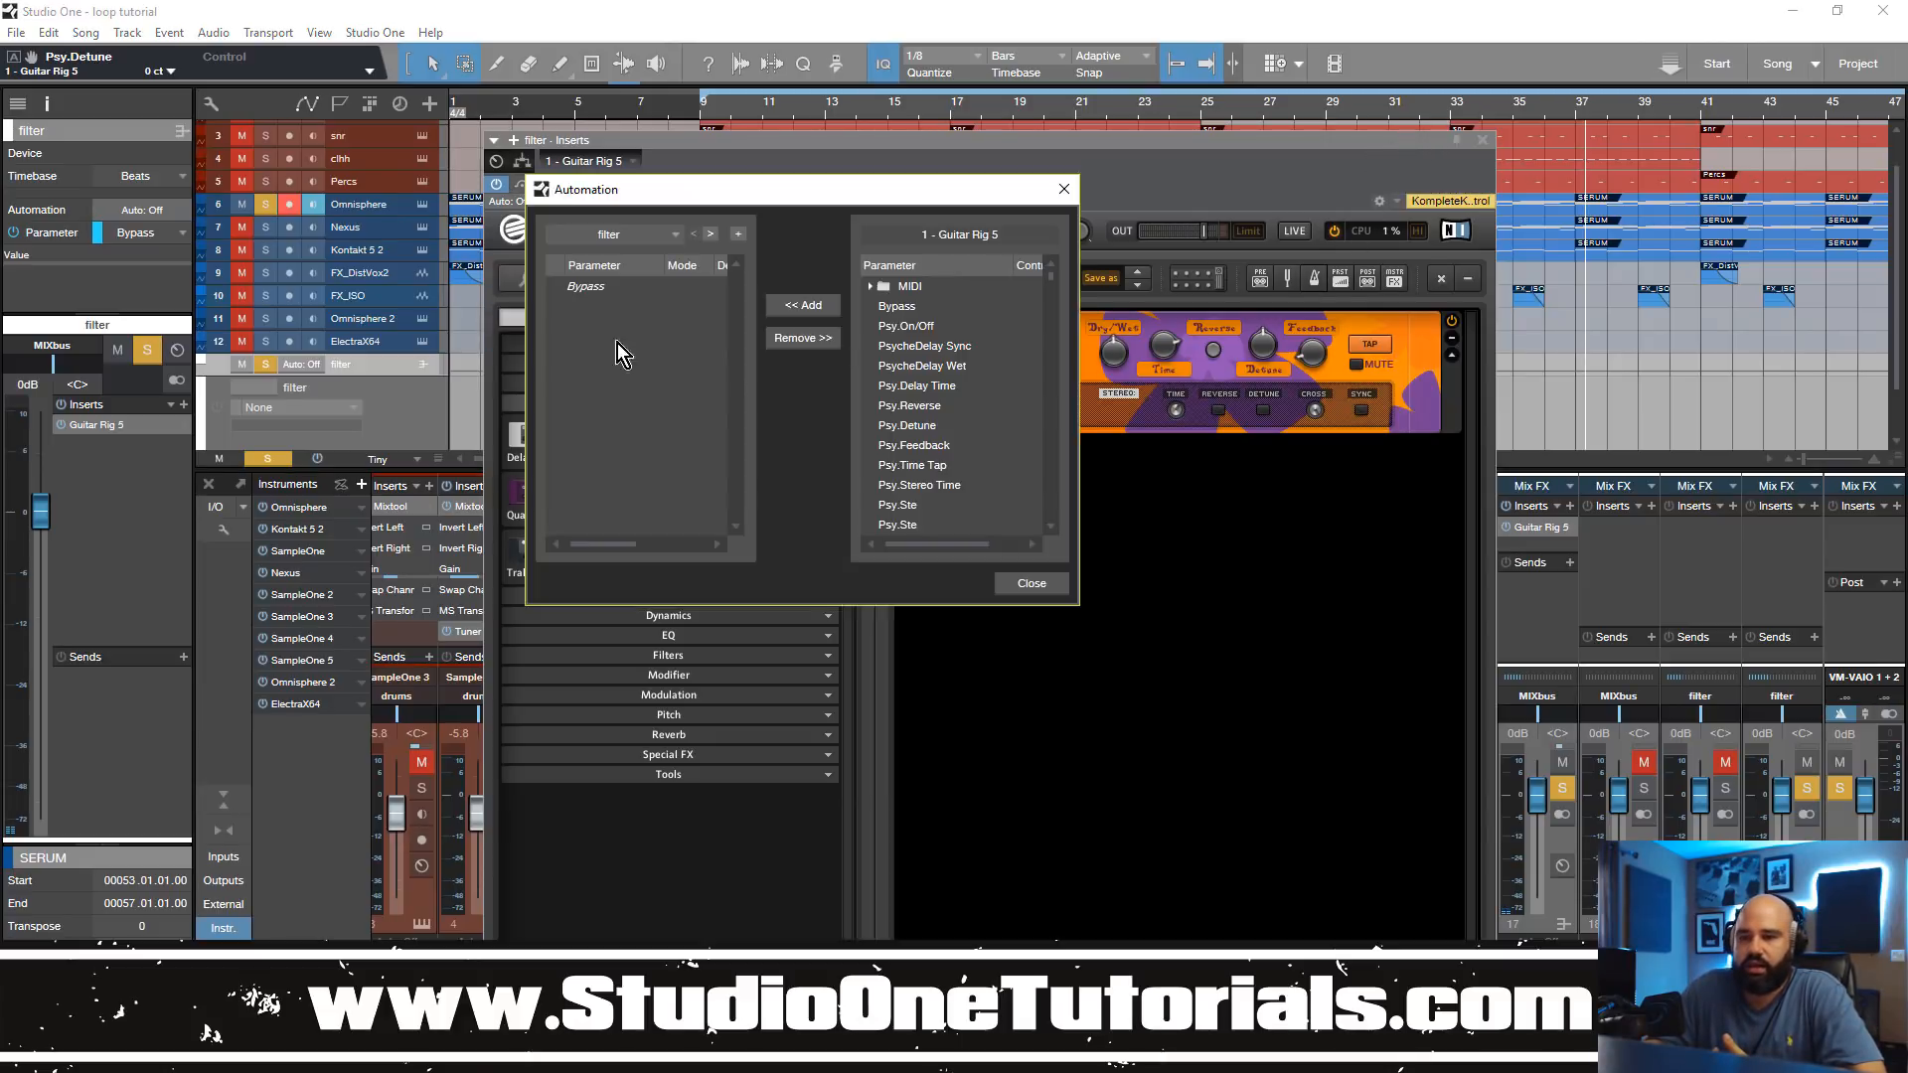
click(931, 430)
click(807, 306)
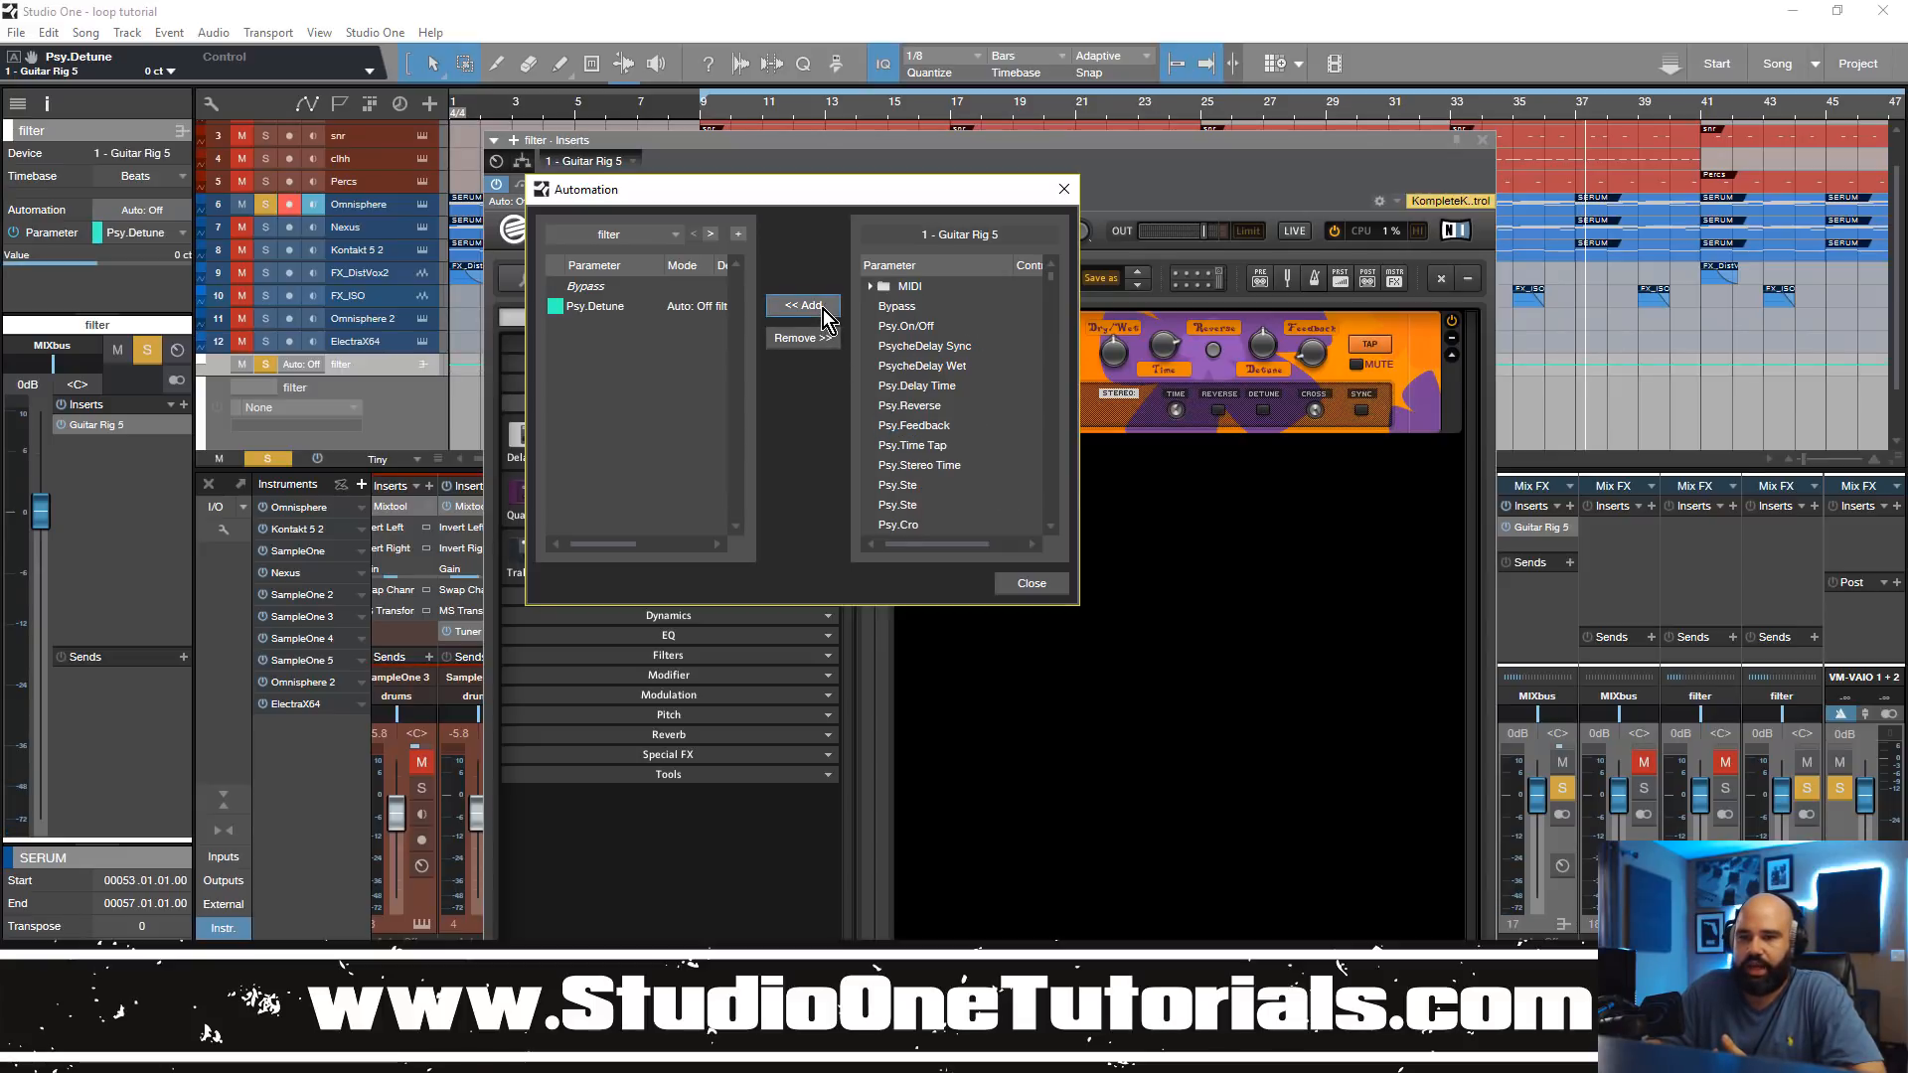
click(1038, 585)
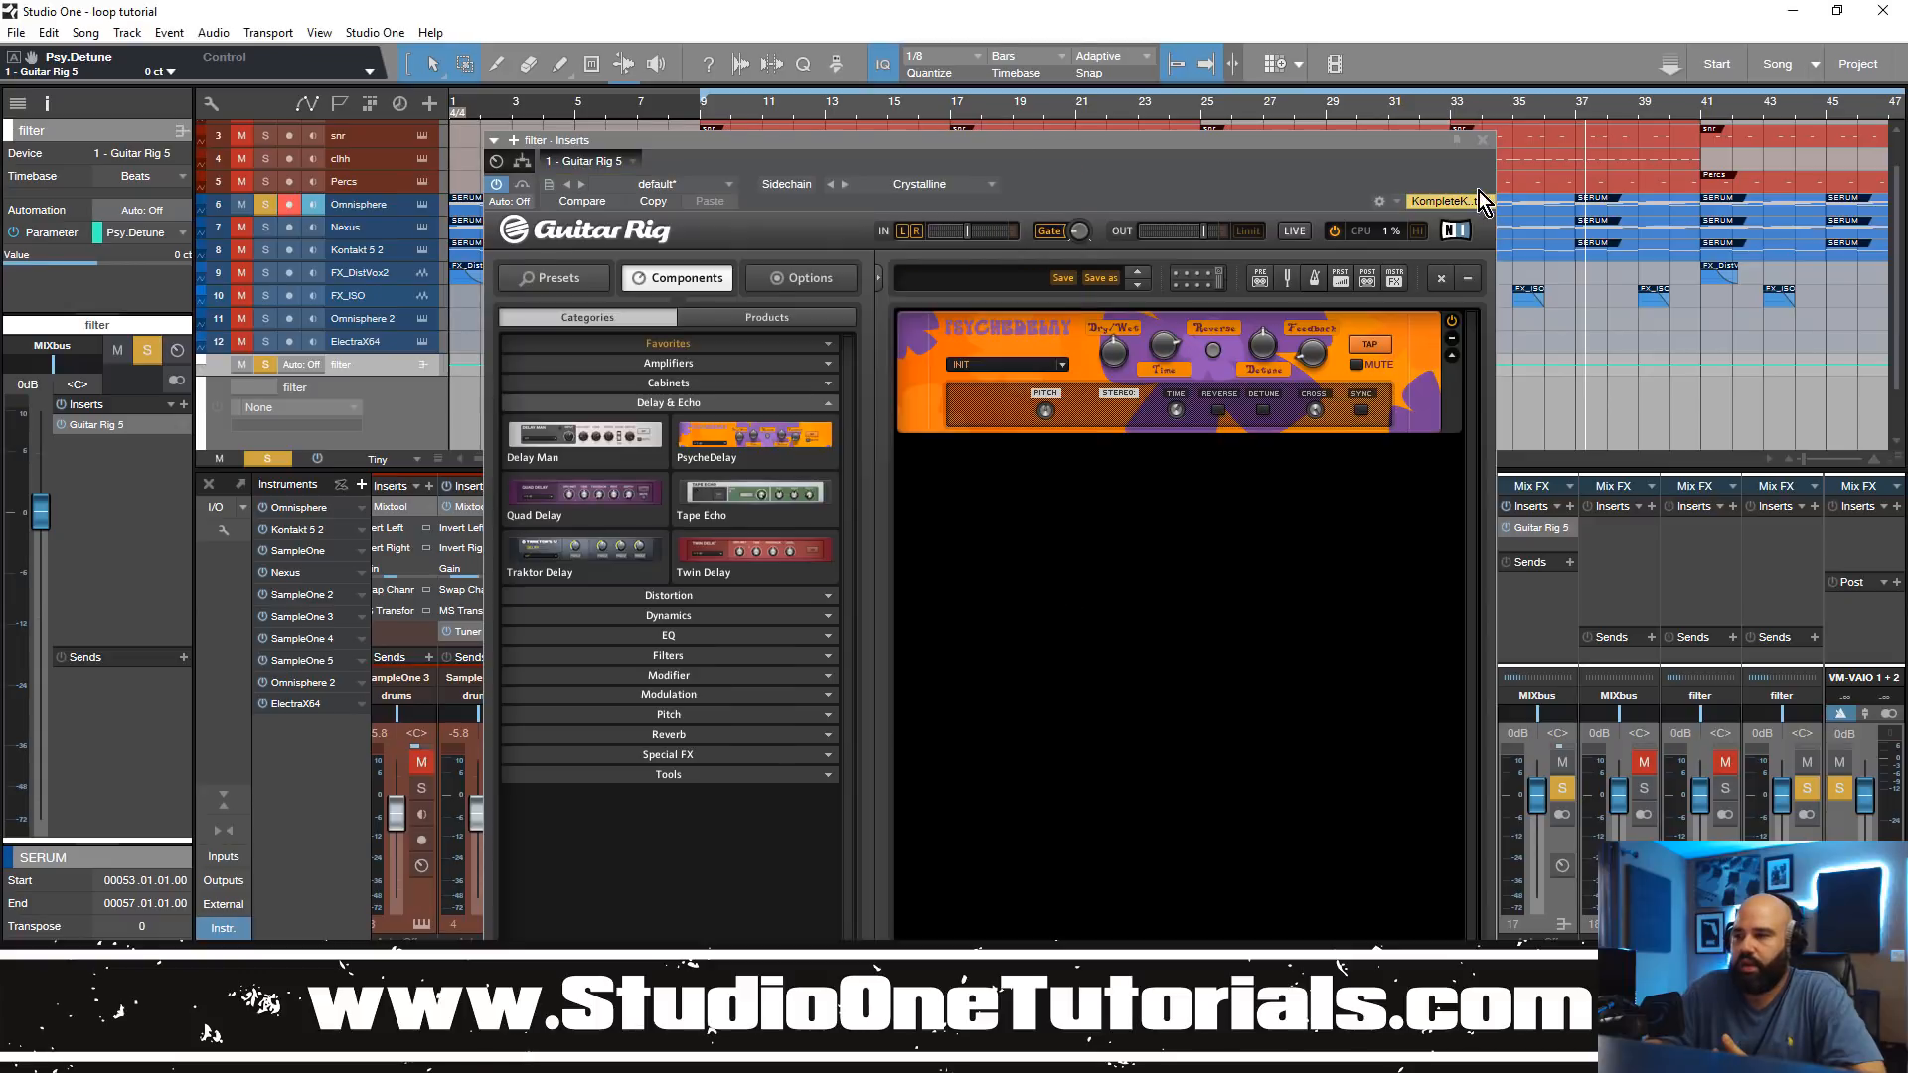
Step: Close the Guitar Rig window, enlarge the filter track and show Psy.Detune in its automation lane
click(1485, 140)
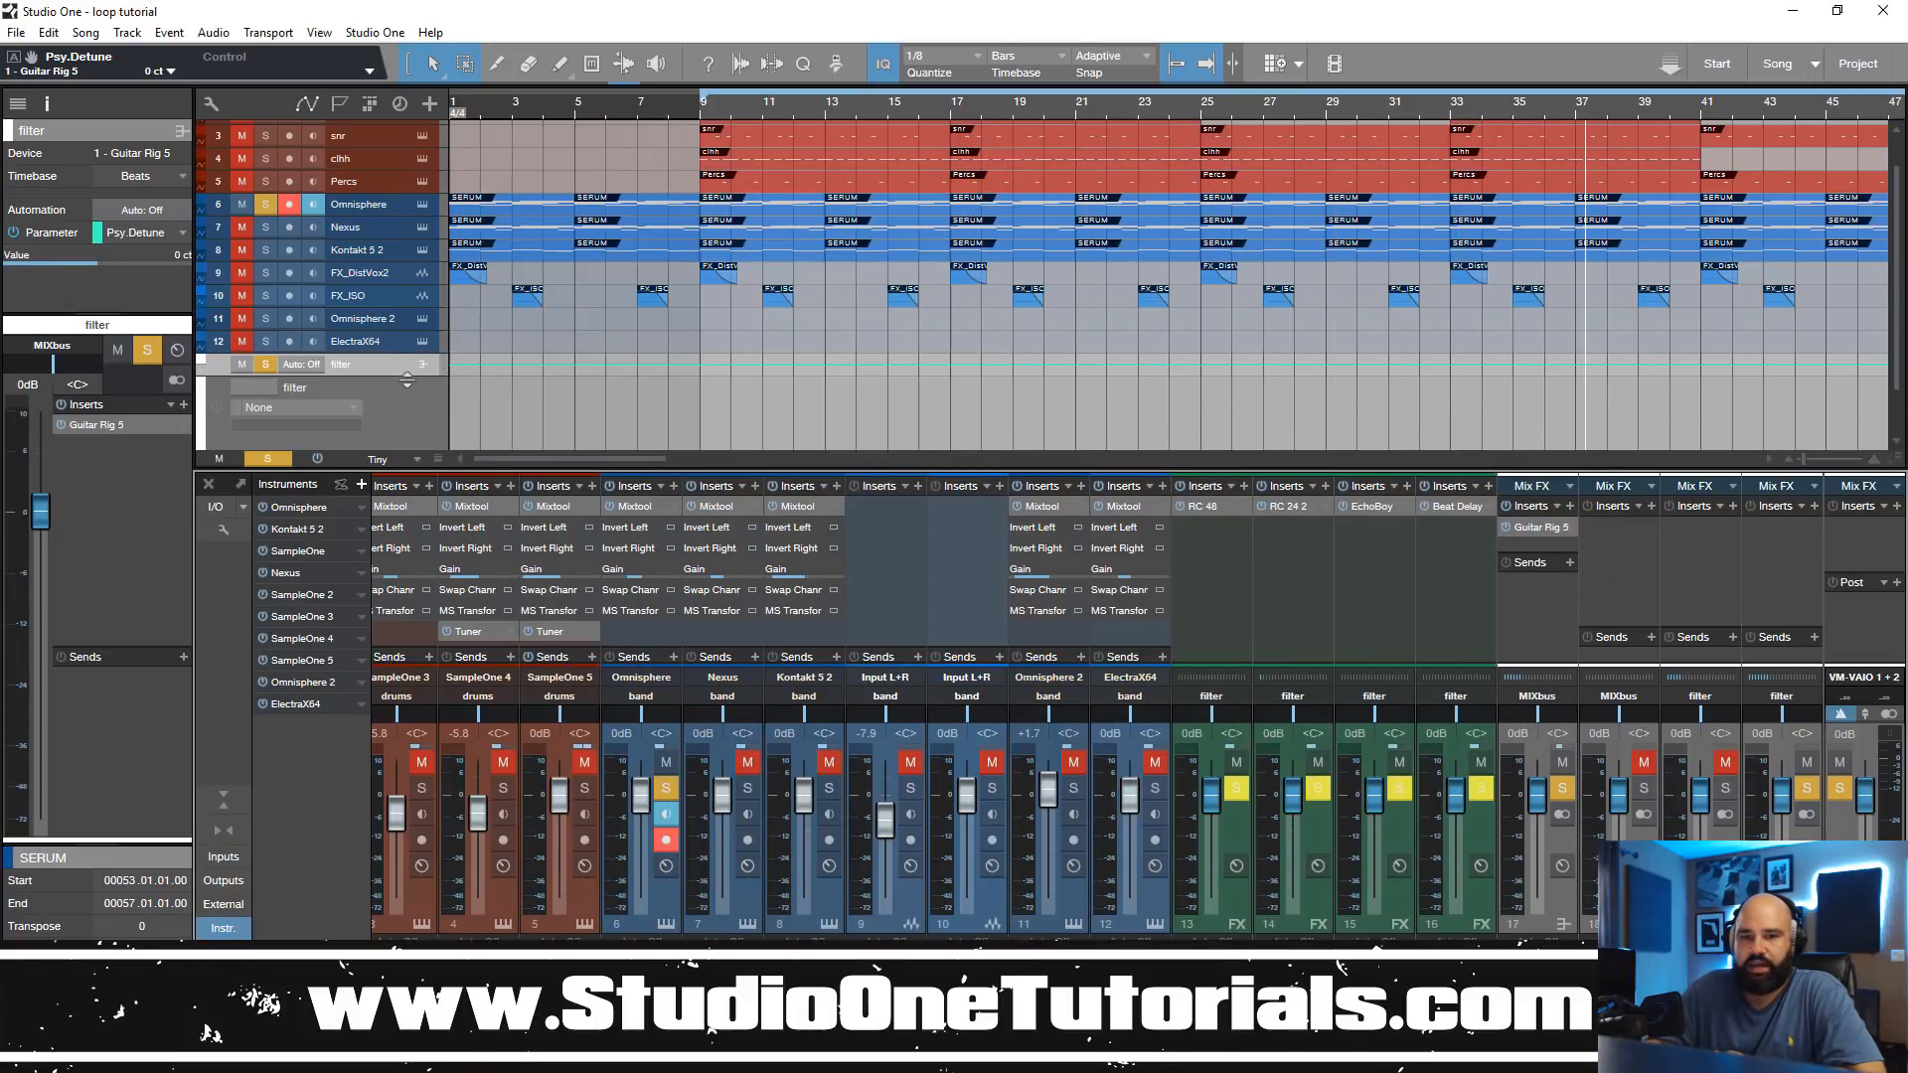
drag(408, 393, 409, 417)
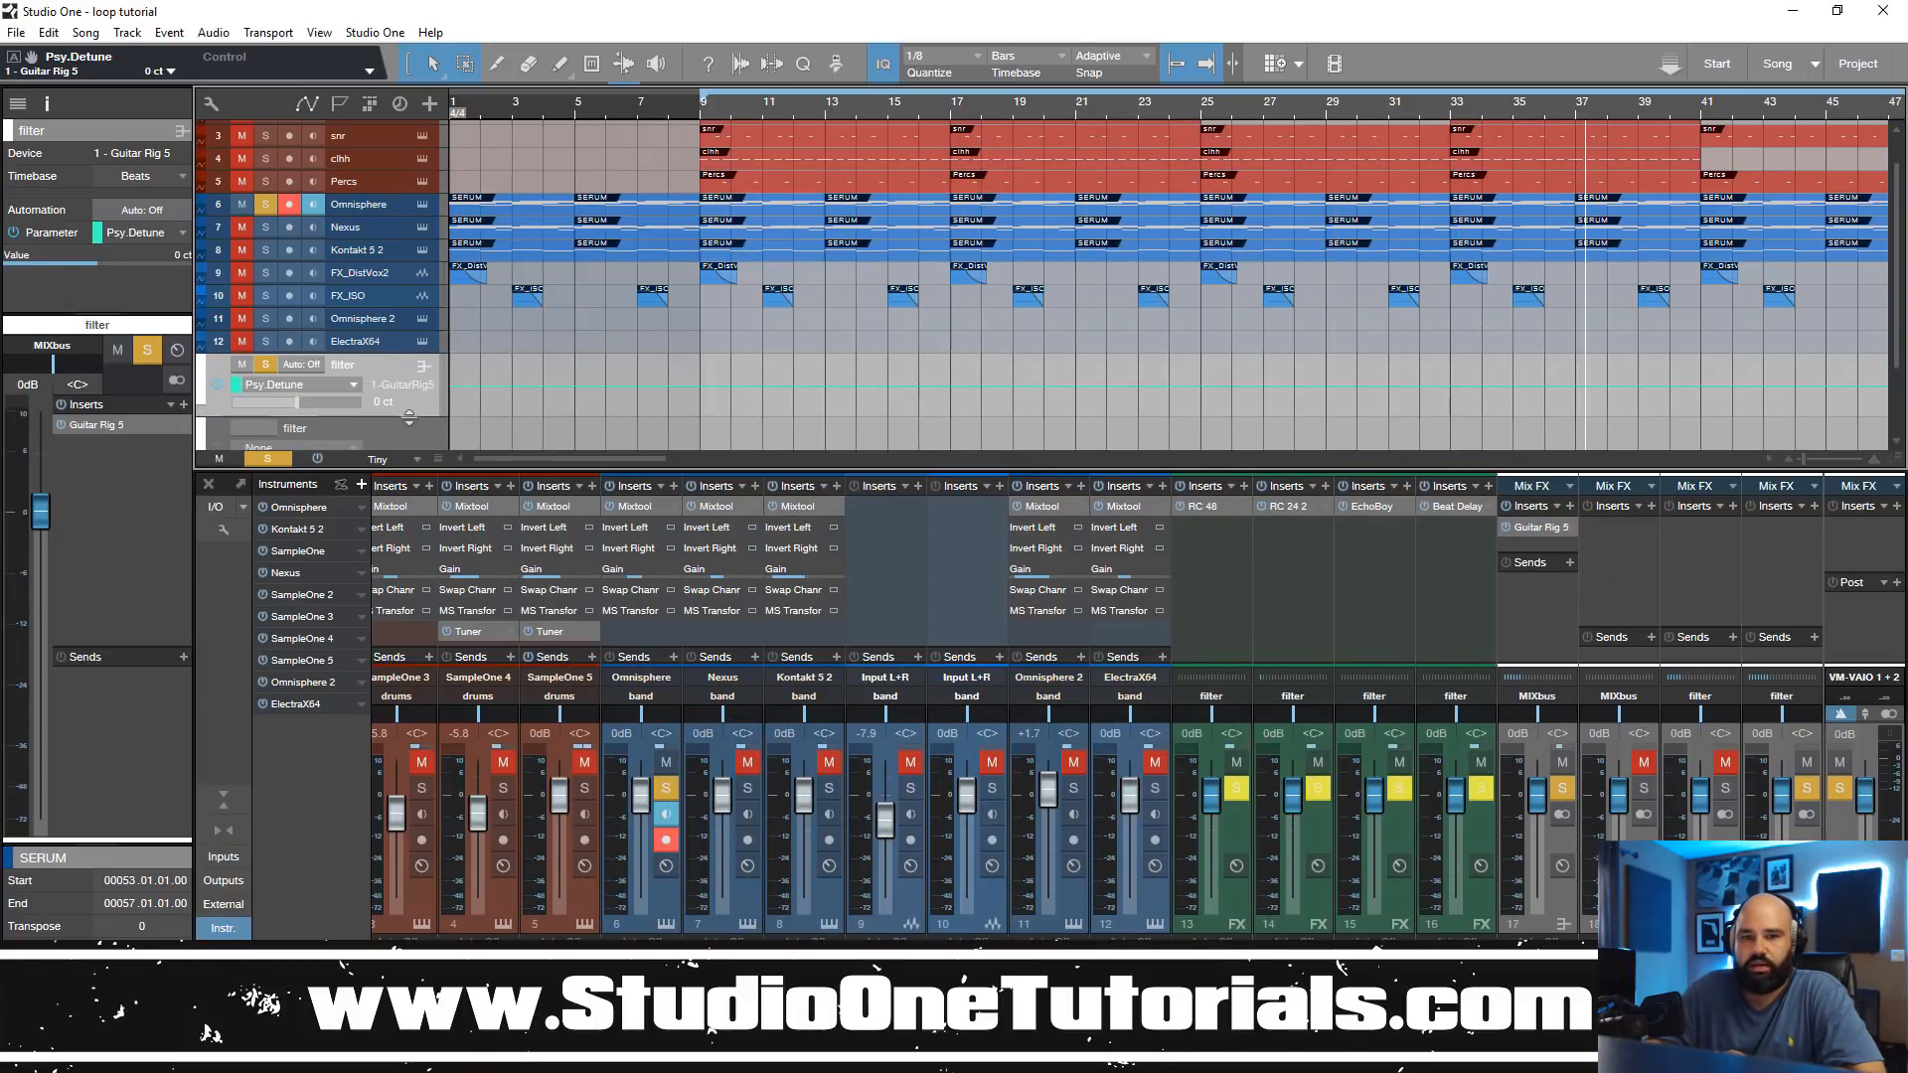
click(344, 384)
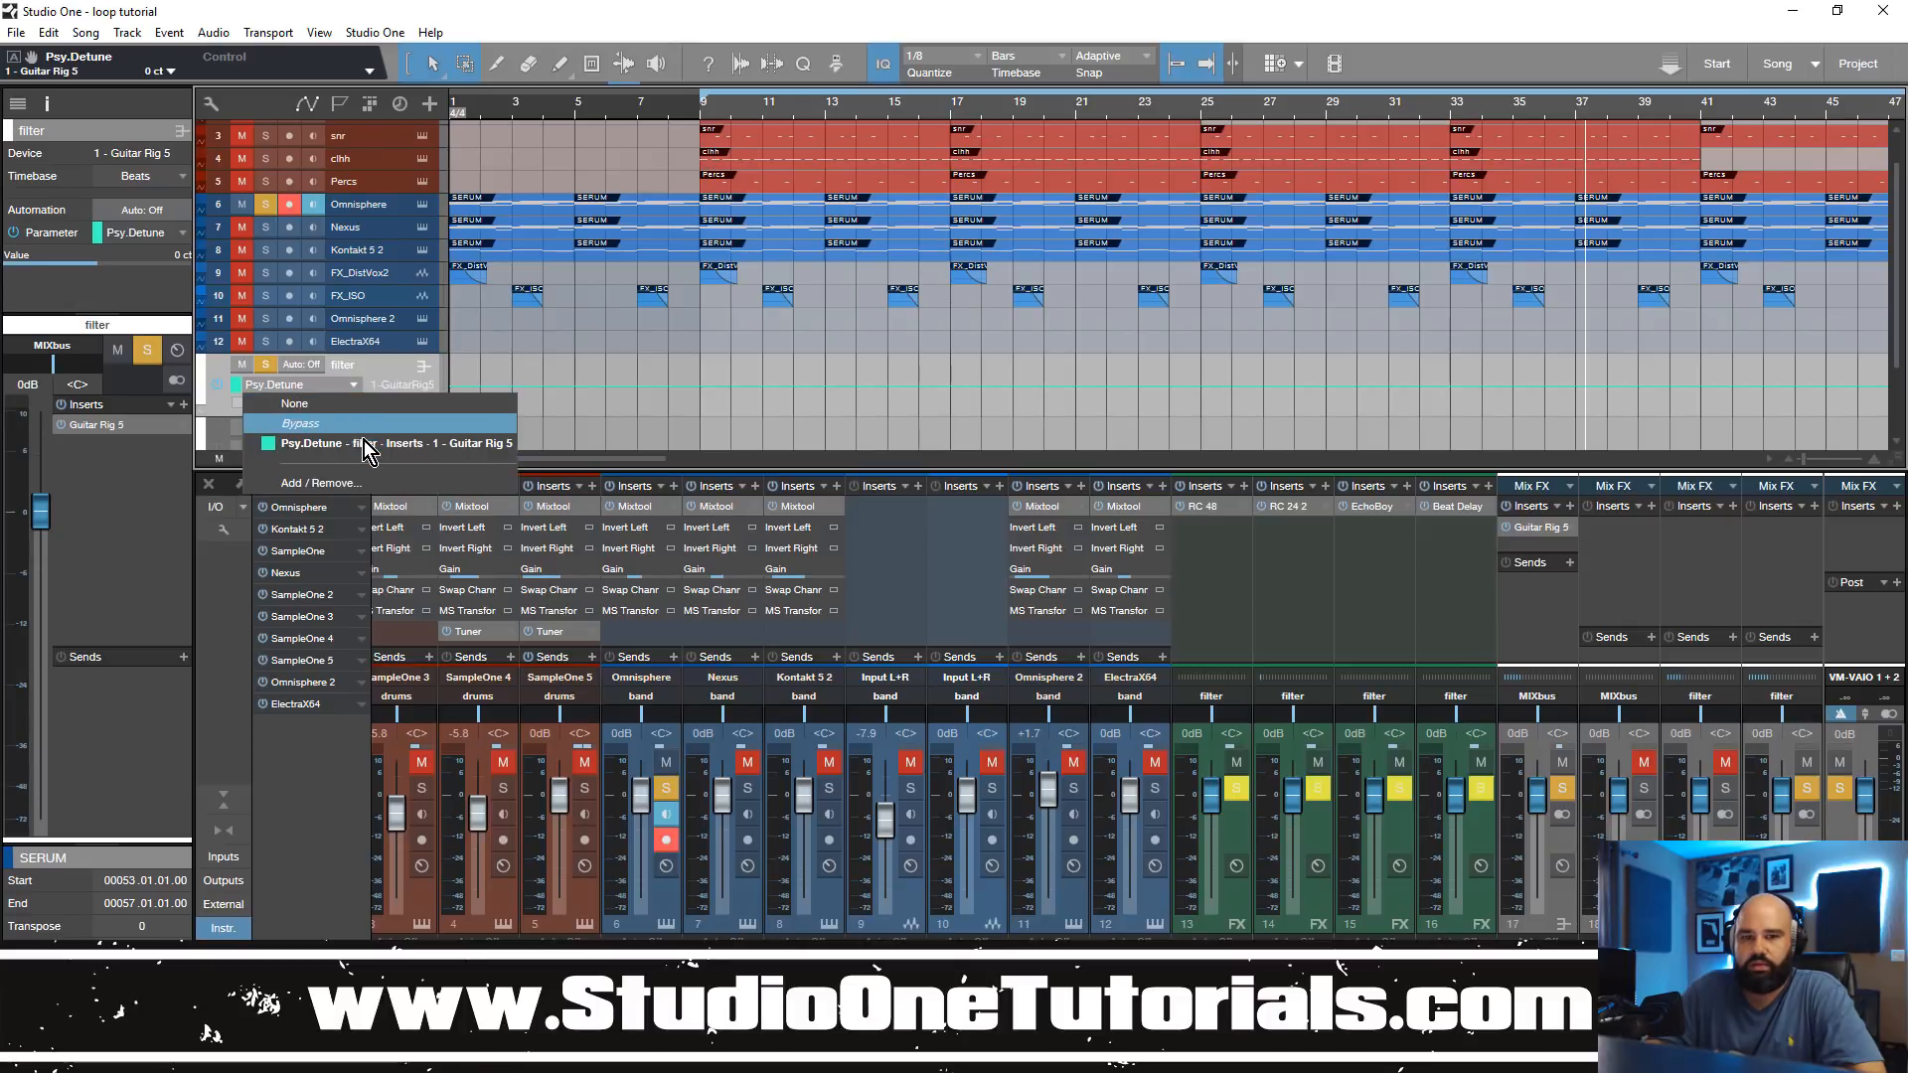
click(315, 445)
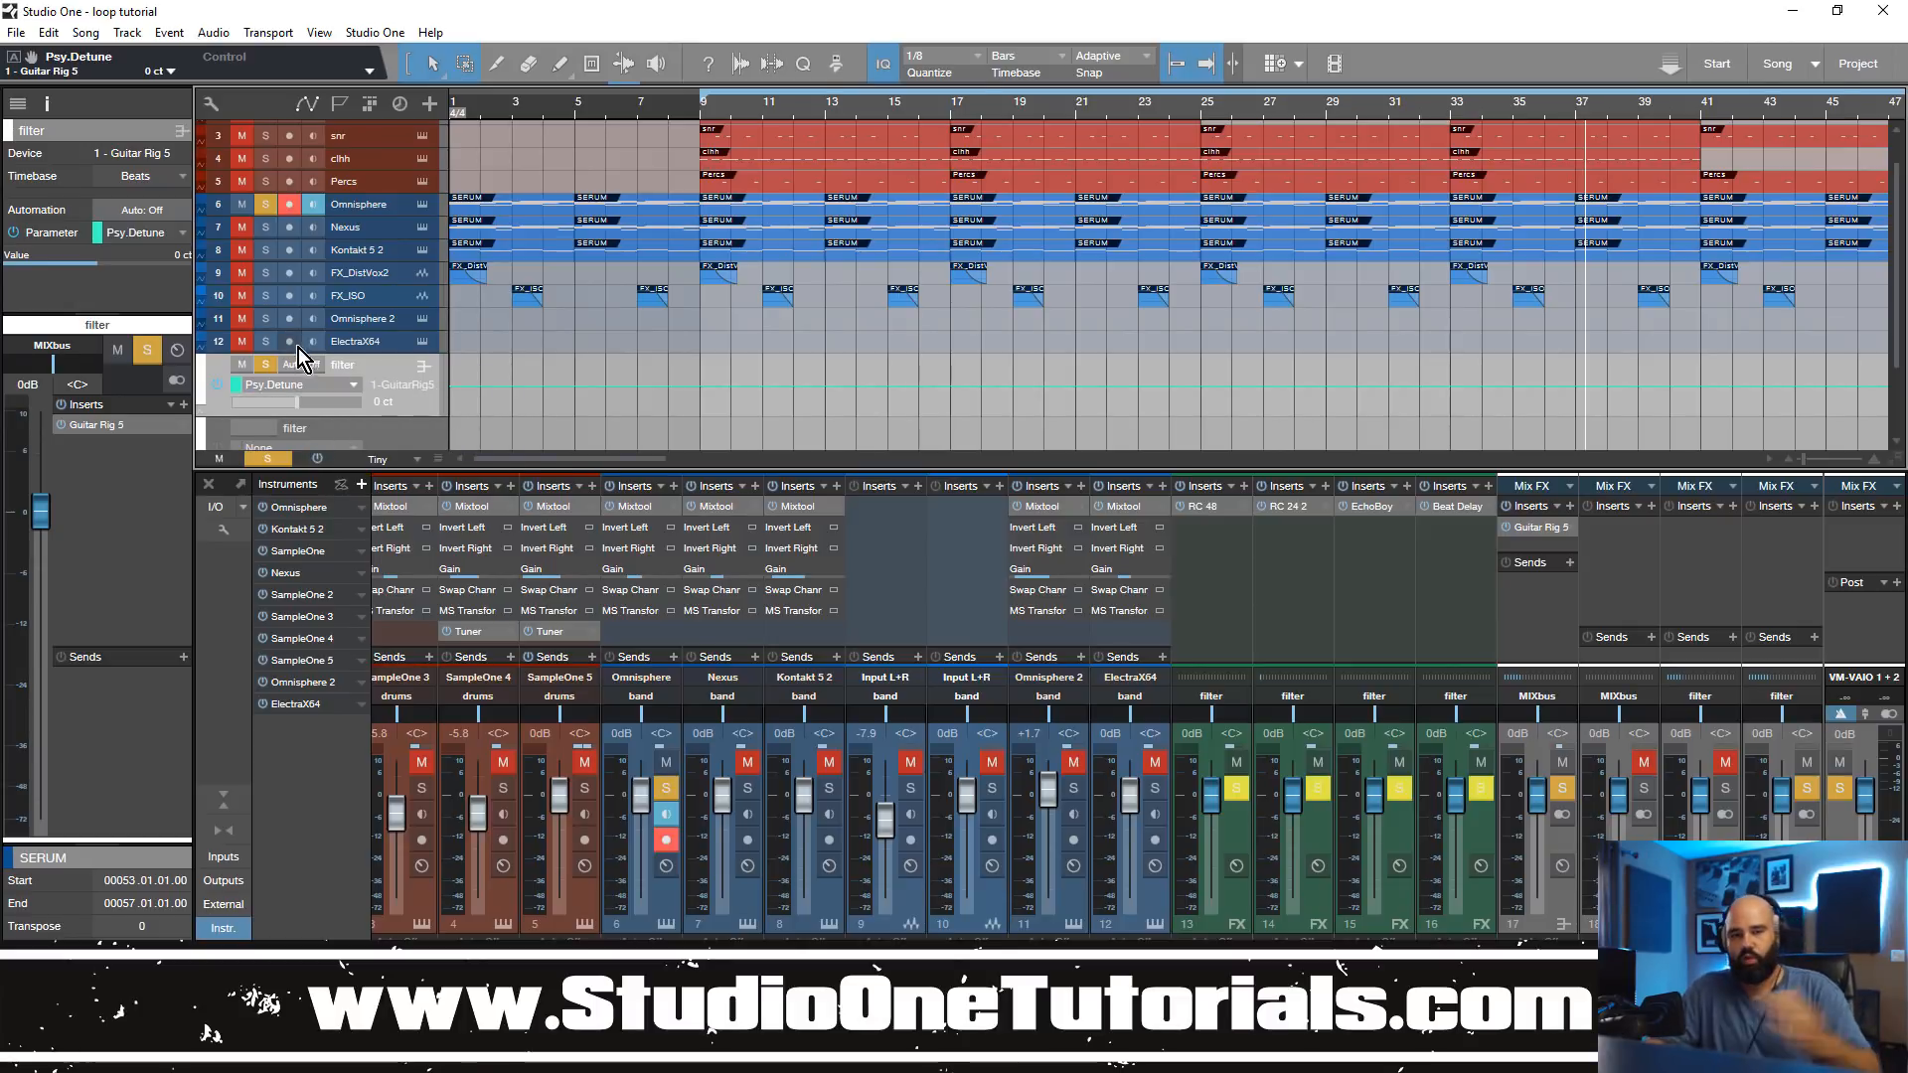
click(352, 387)
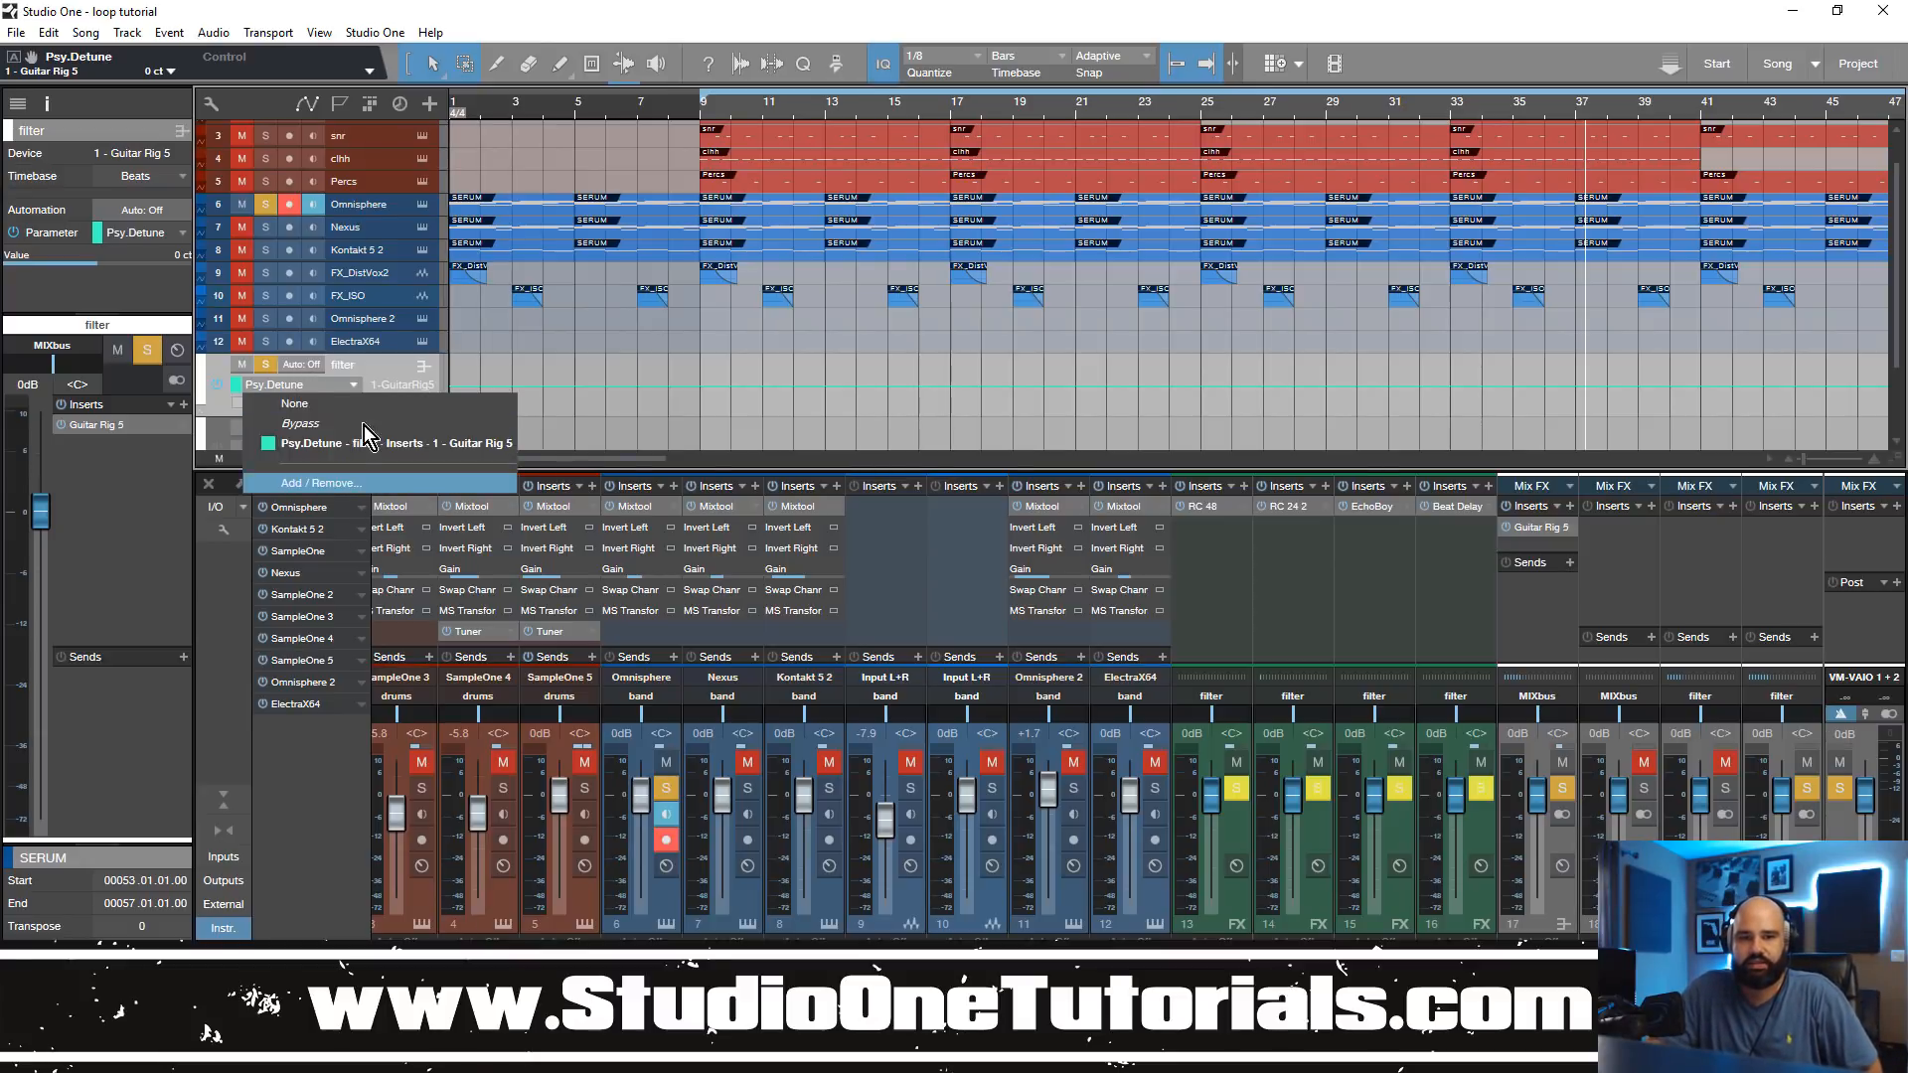
click(358, 382)
click(348, 380)
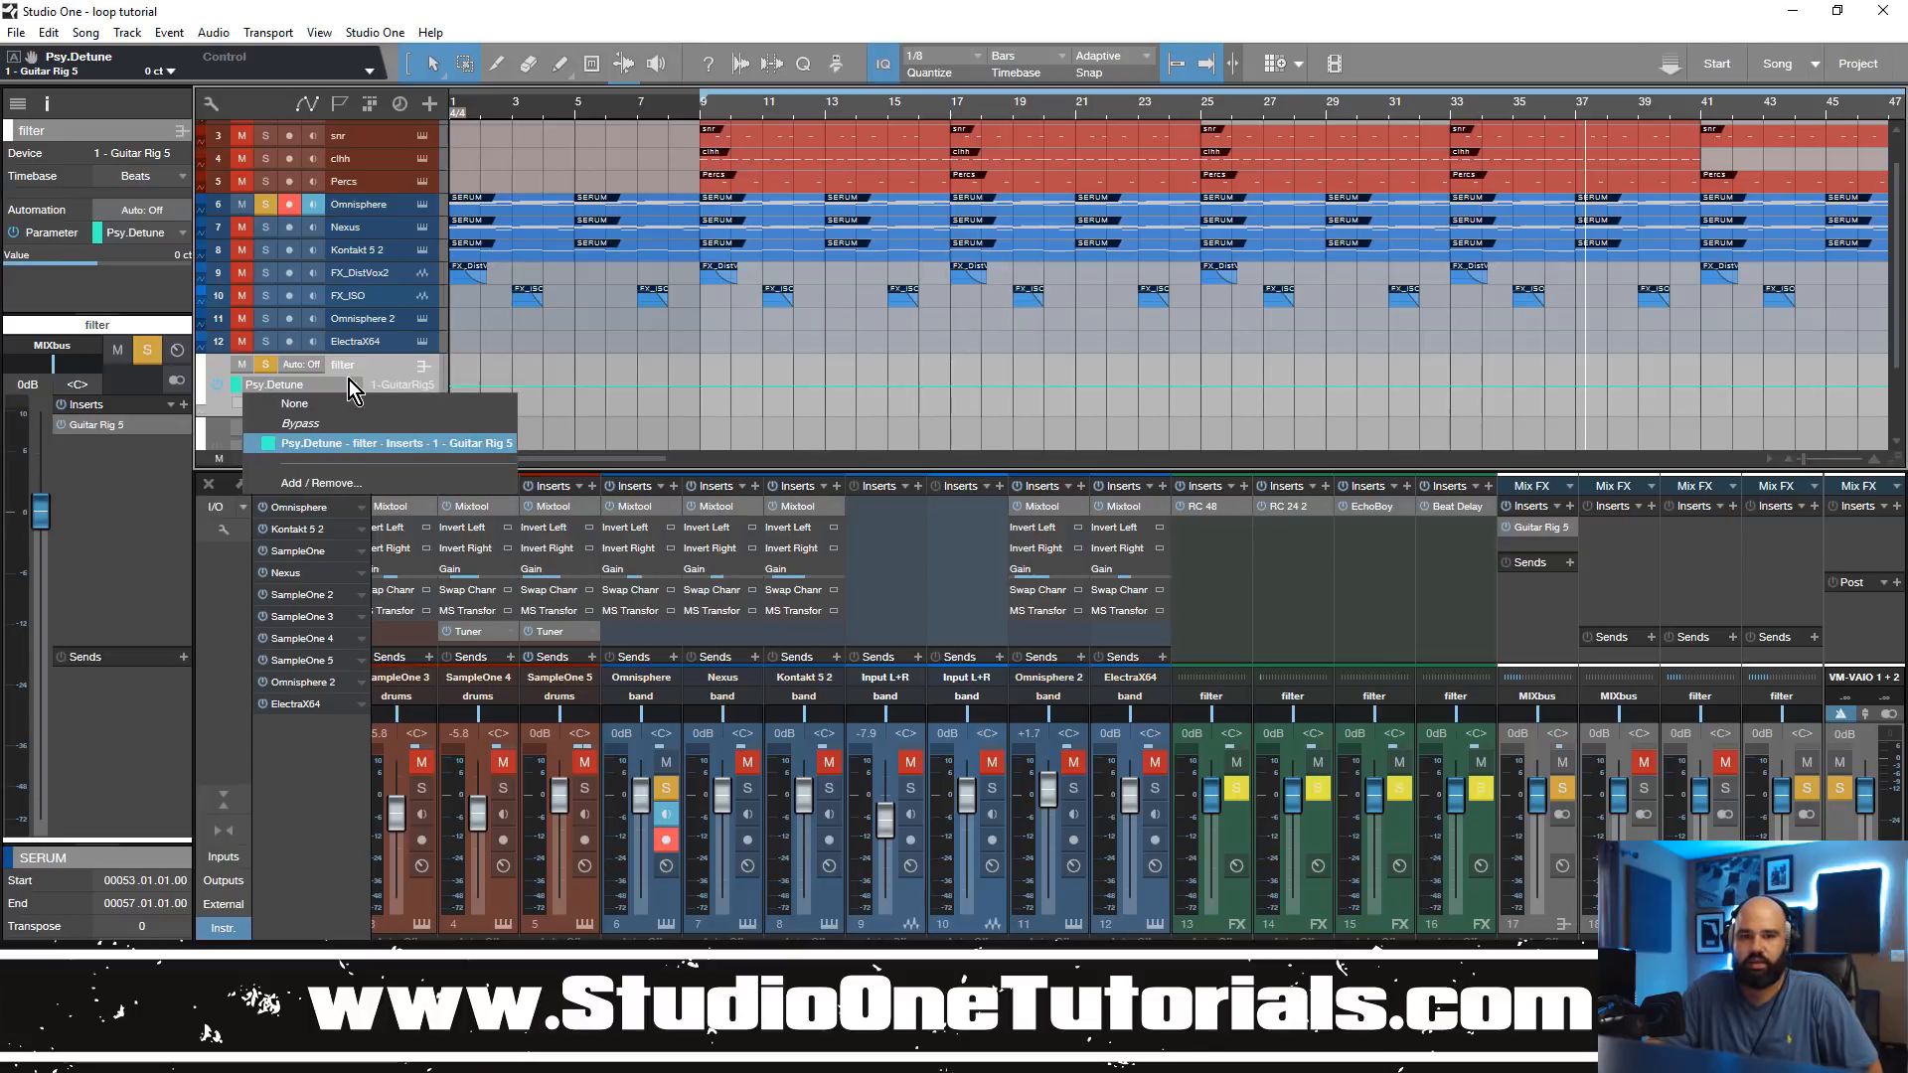
click(348, 379)
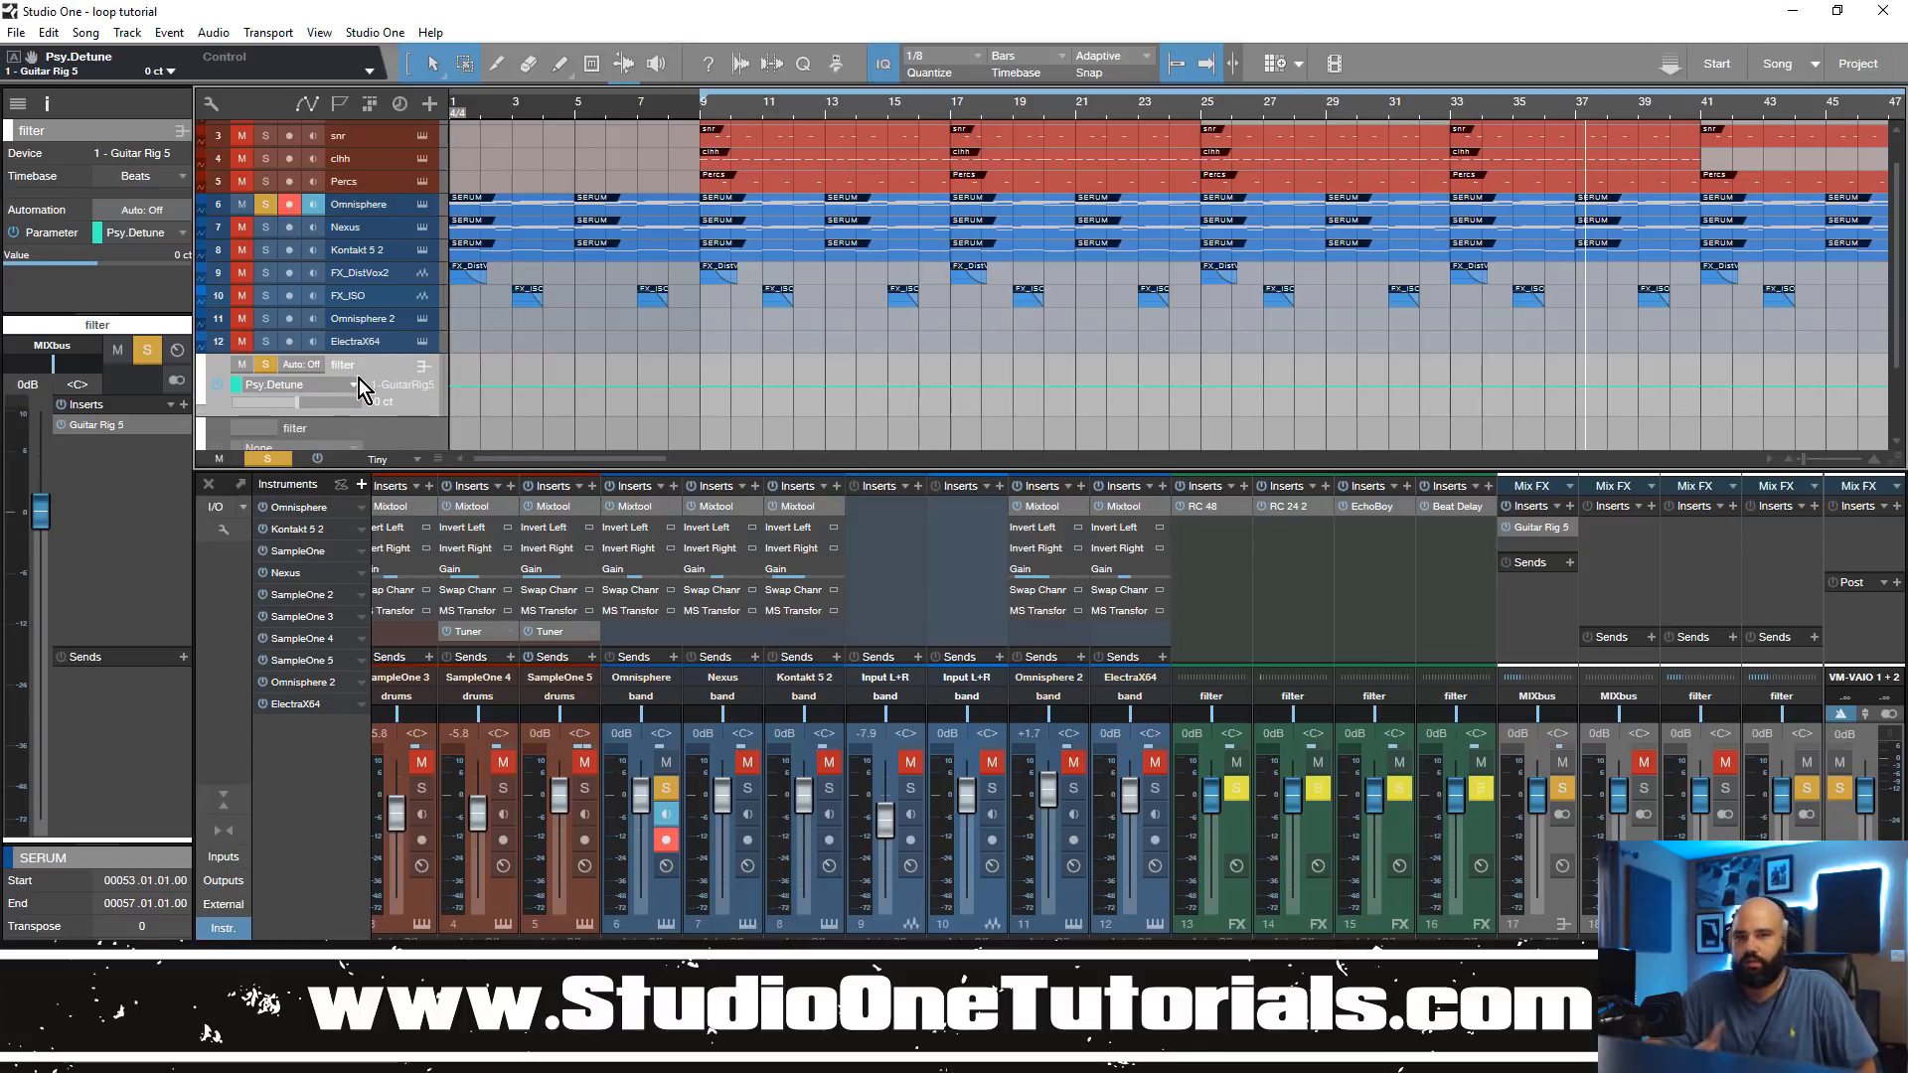
Step: Start playback at bar 9 and draw a Psy.Detune ramp on the filter track falling from bar 10 to bar 11, then returning to centre
click(694, 111)
key(space)
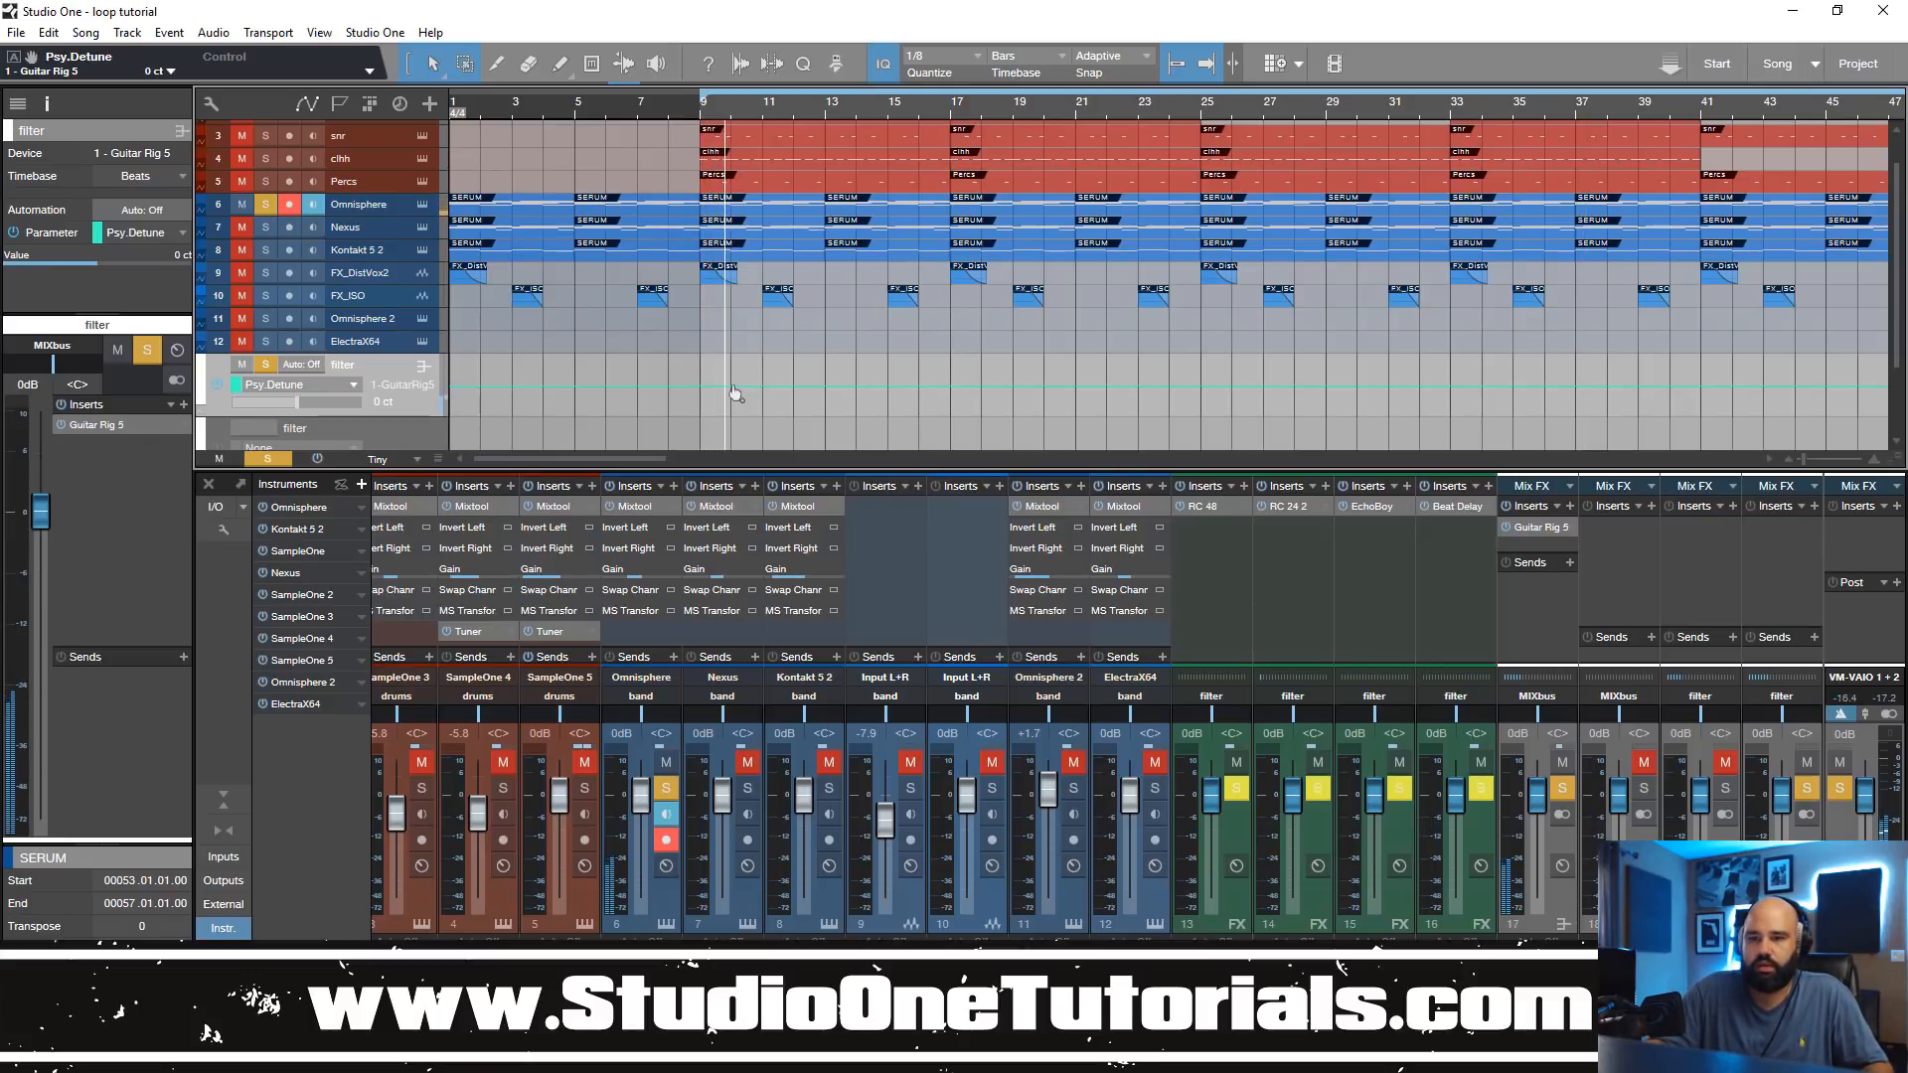
click(733, 386)
mouse_move(764, 392)
mouse_down()
mouse_move(763, 425)
mouse_move(765, 390)
mouse_up()
scroll(694, 175, up, 5)
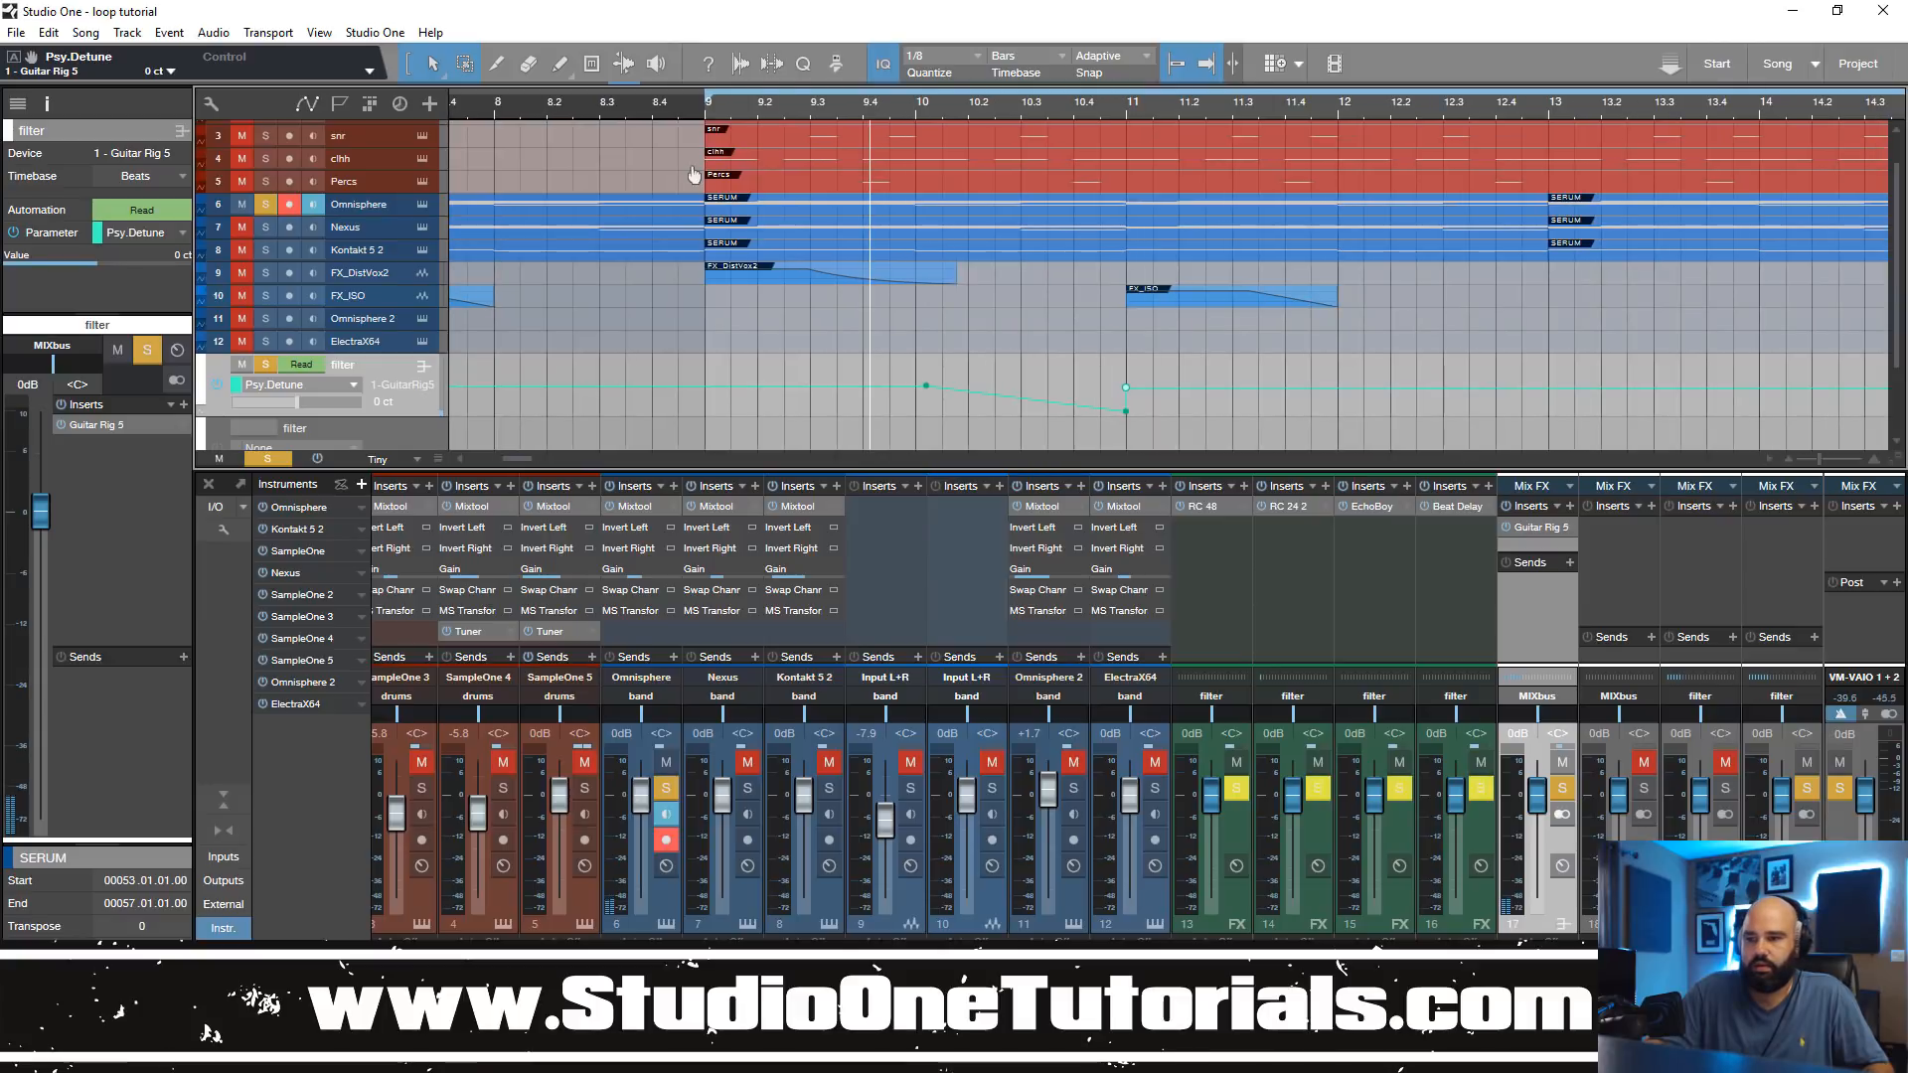
drag(927, 388, 916, 388)
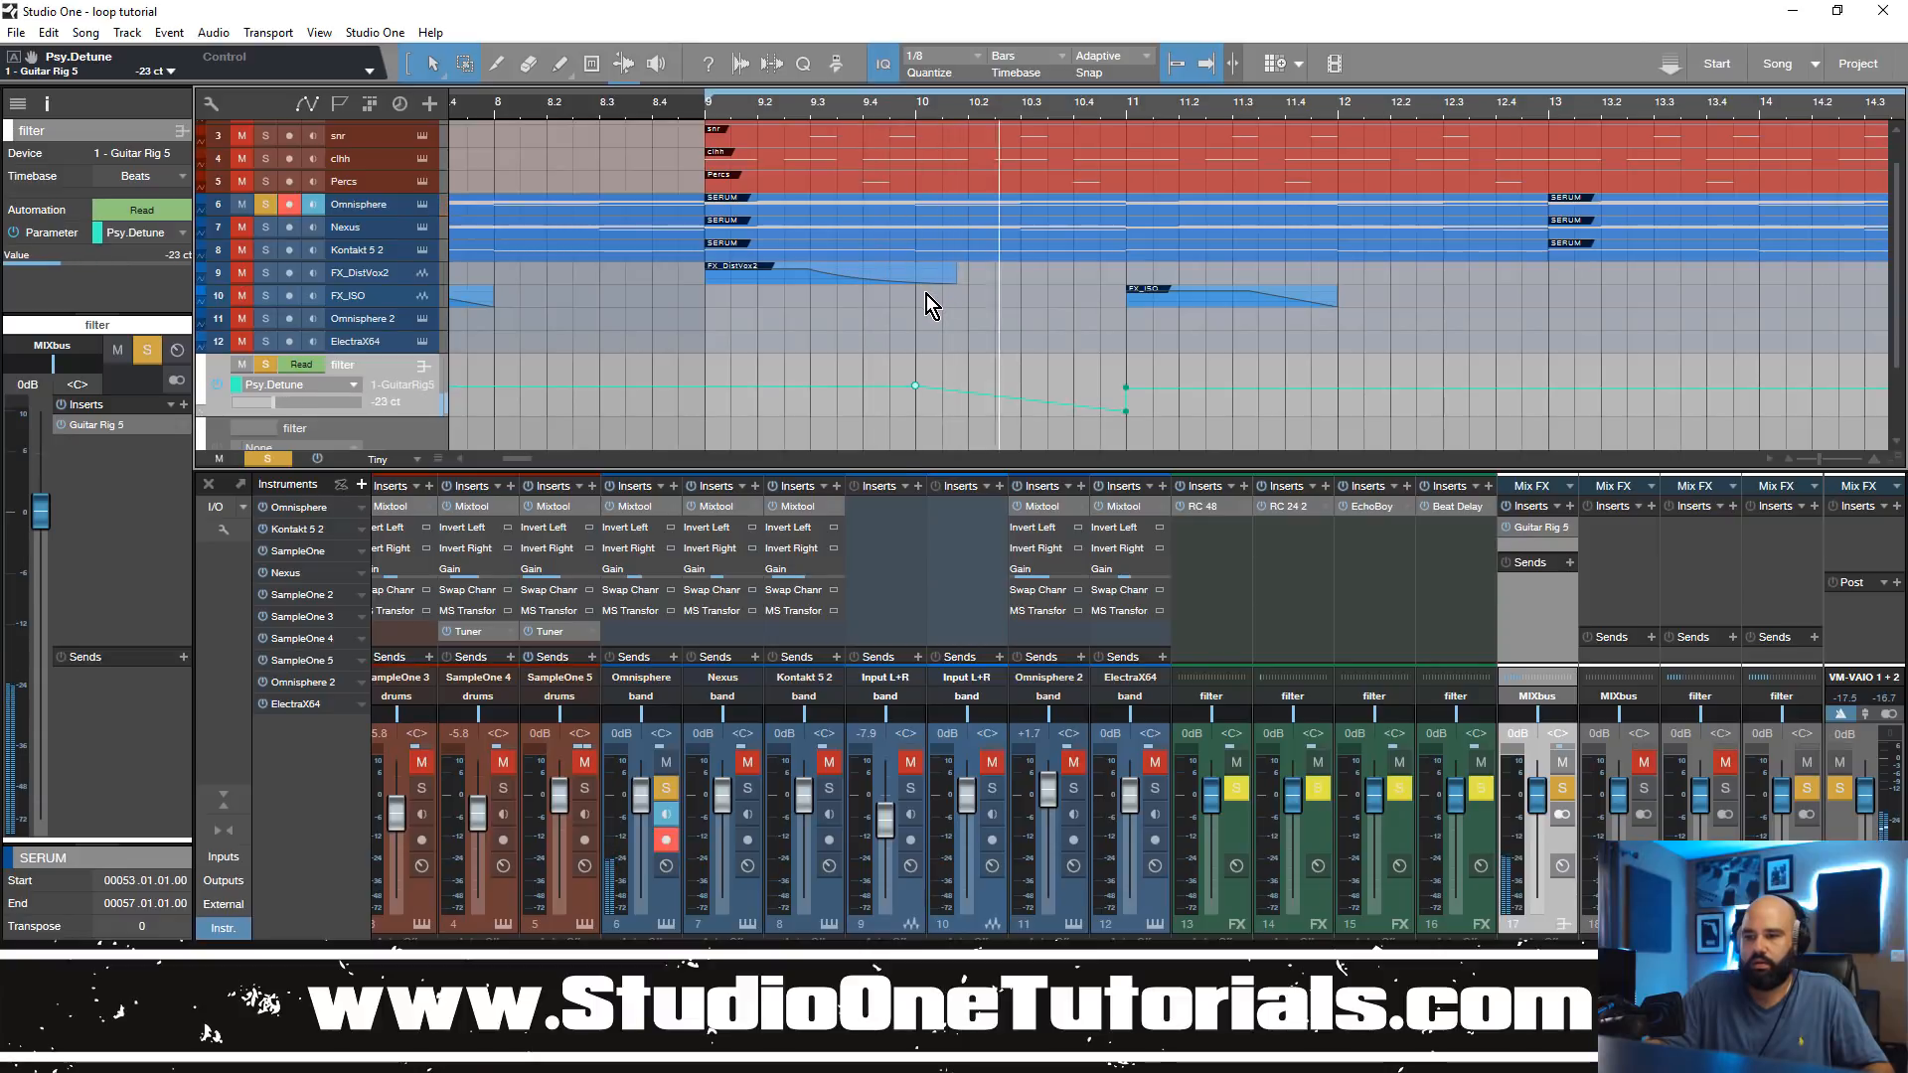
Step: Shift the Psy.Detune dip to start at 9.3 and bottom out at bar 10, curve its slopes and audition it from bar 9
click(1021, 399)
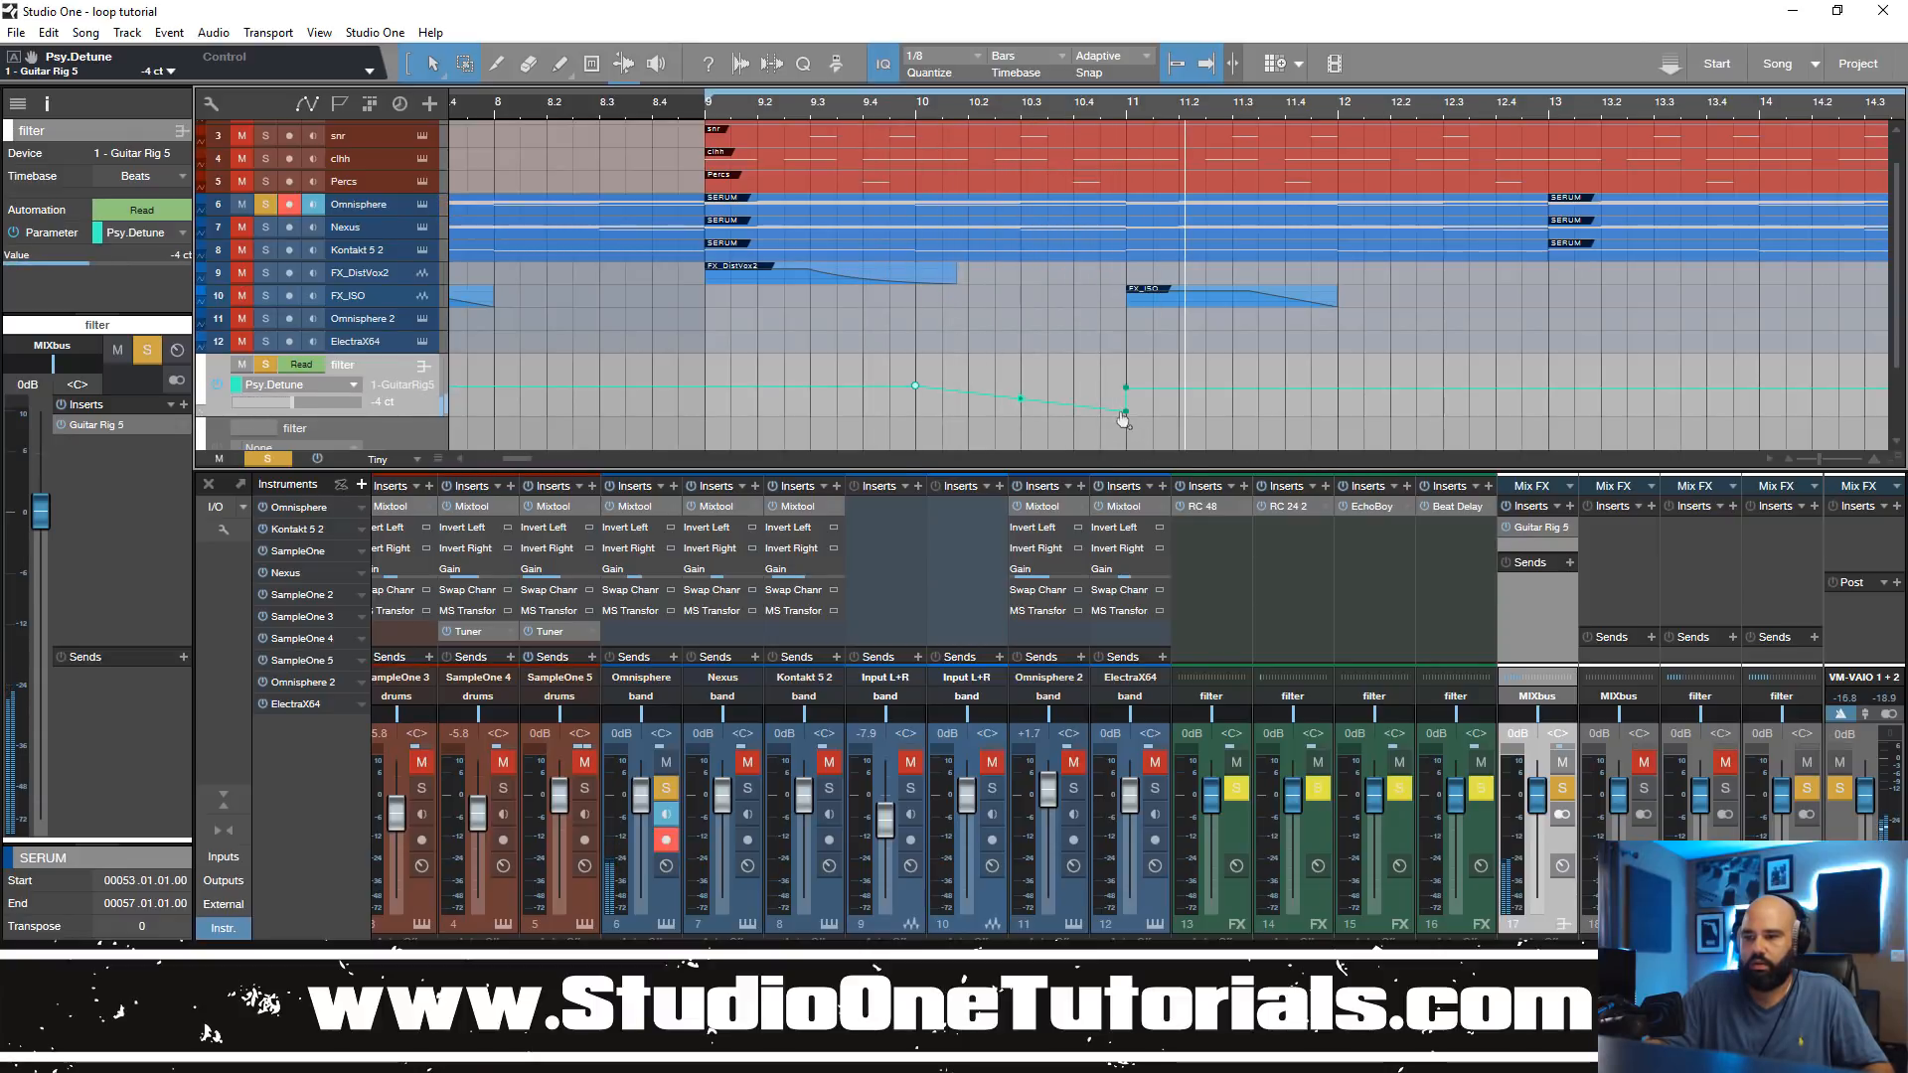
drag(1125, 411, 821, 395)
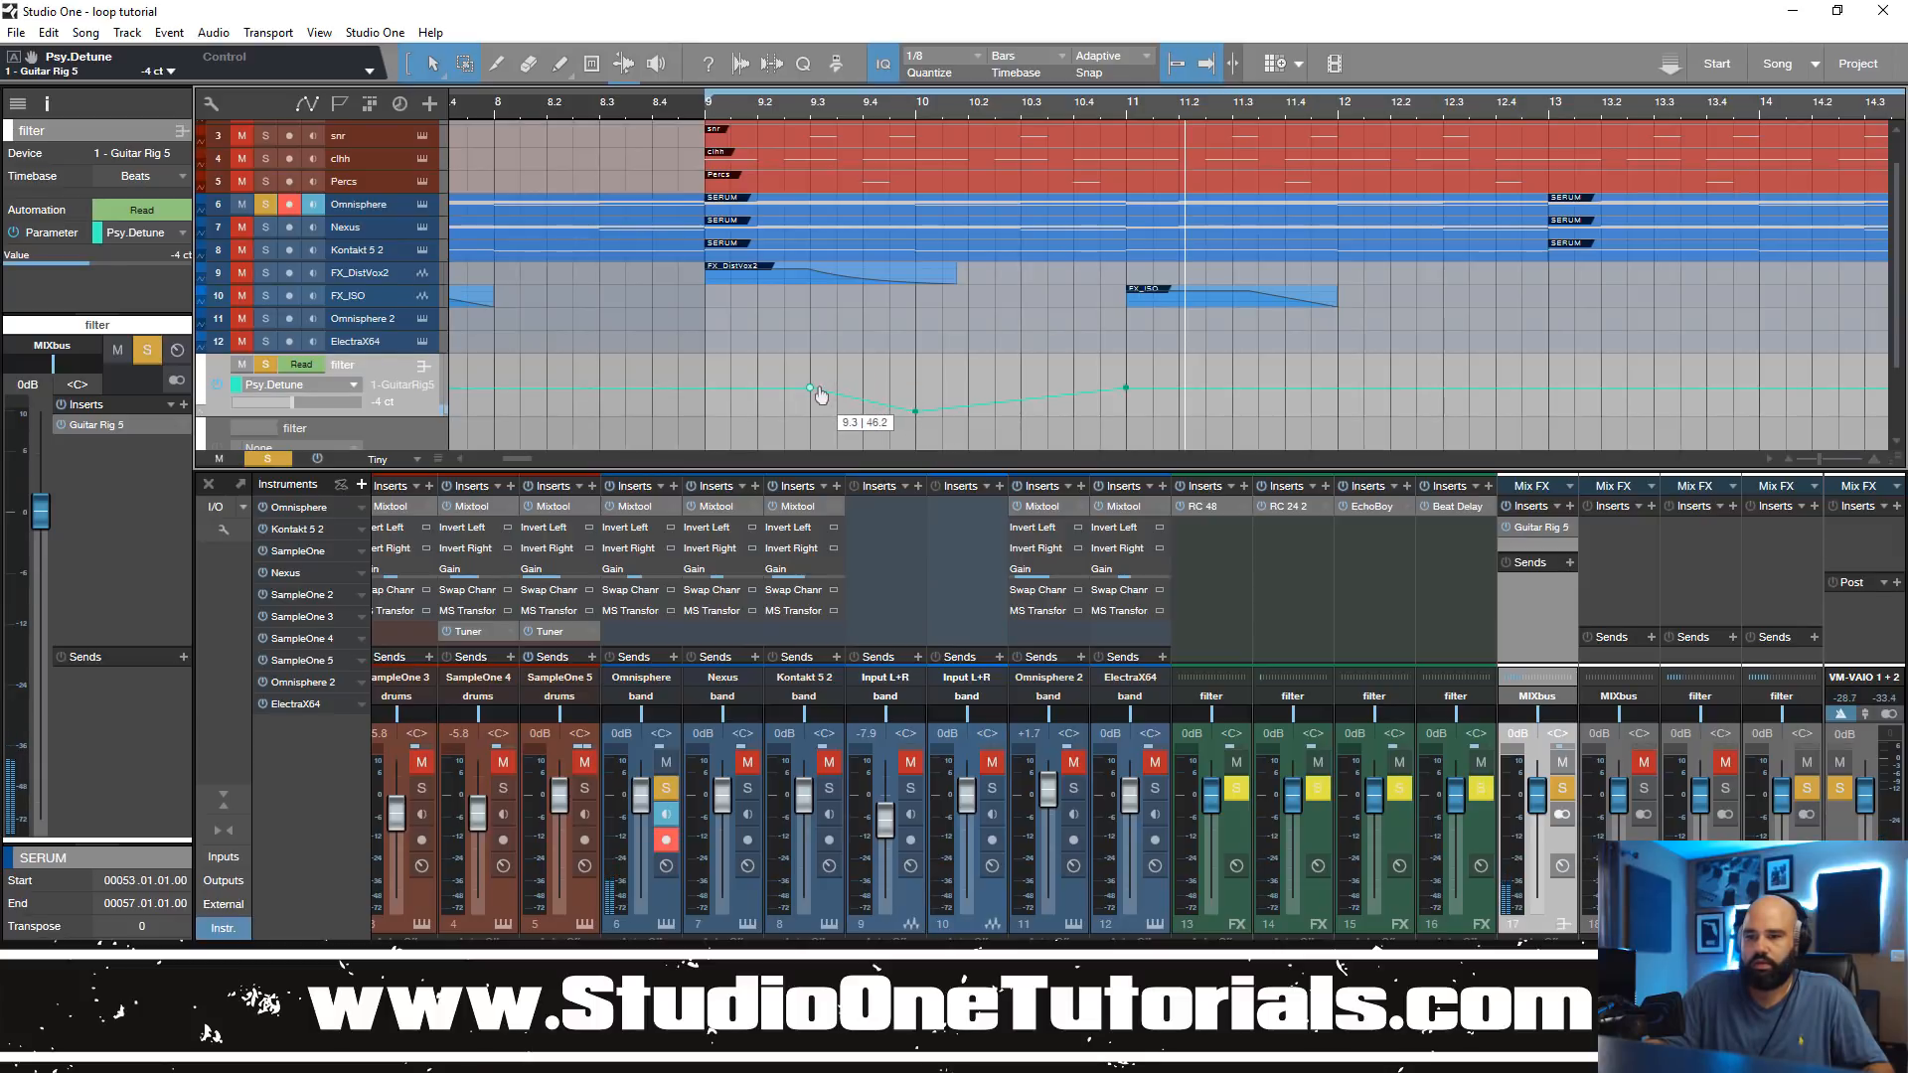
click(709, 115)
key(space)
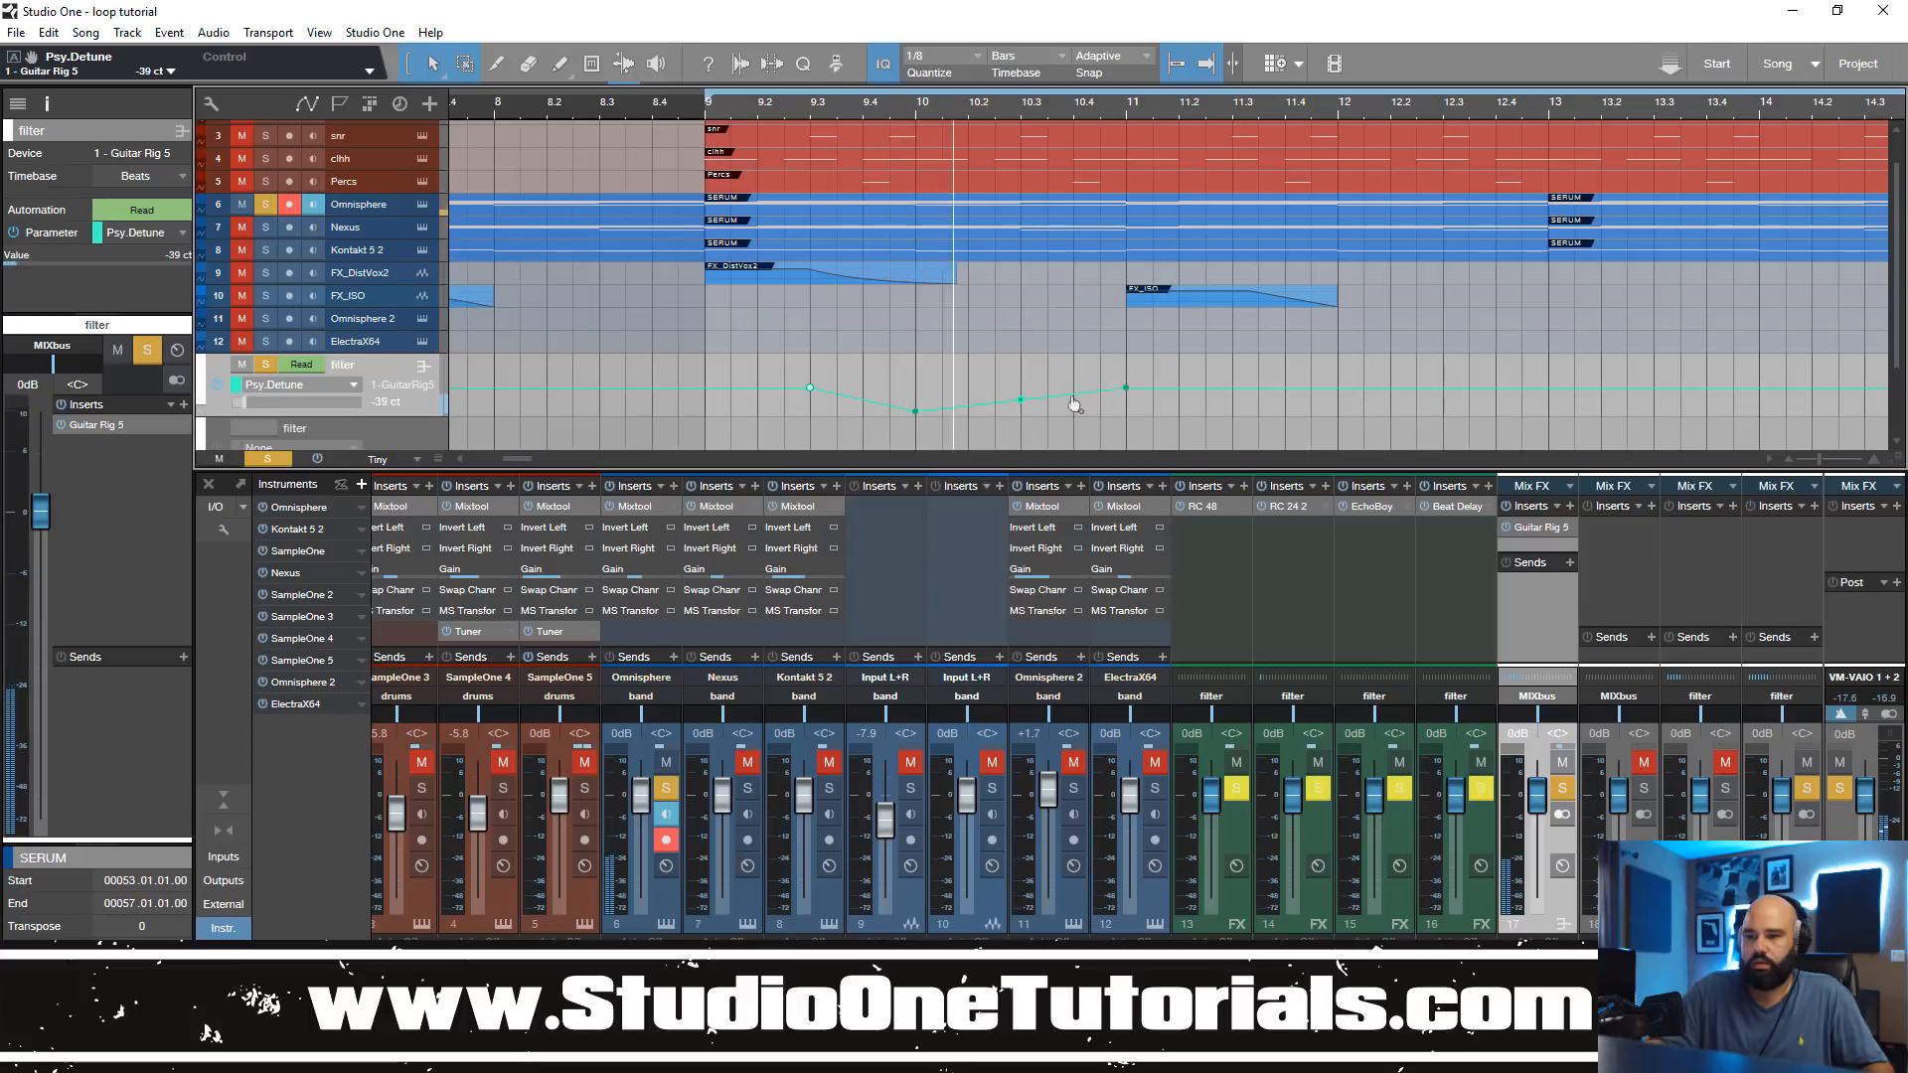
click(861, 399)
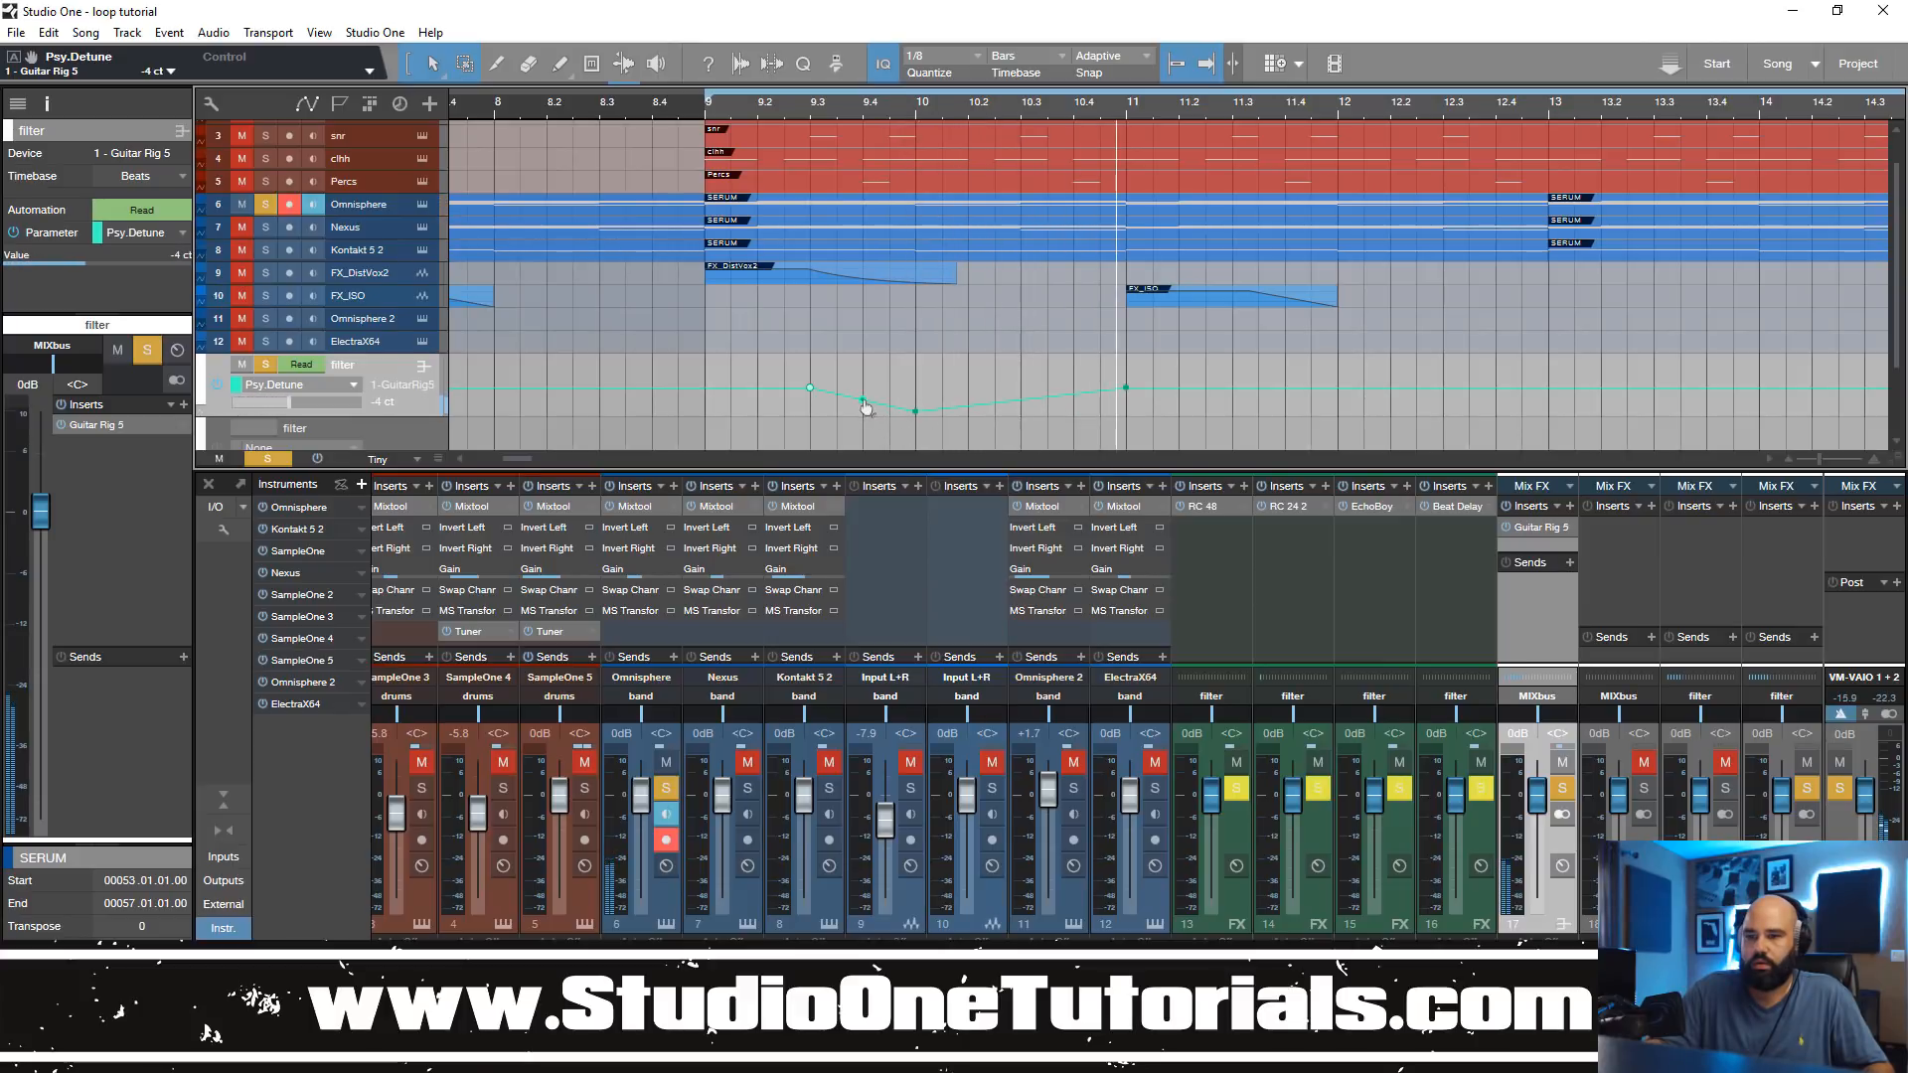
click(709, 117)
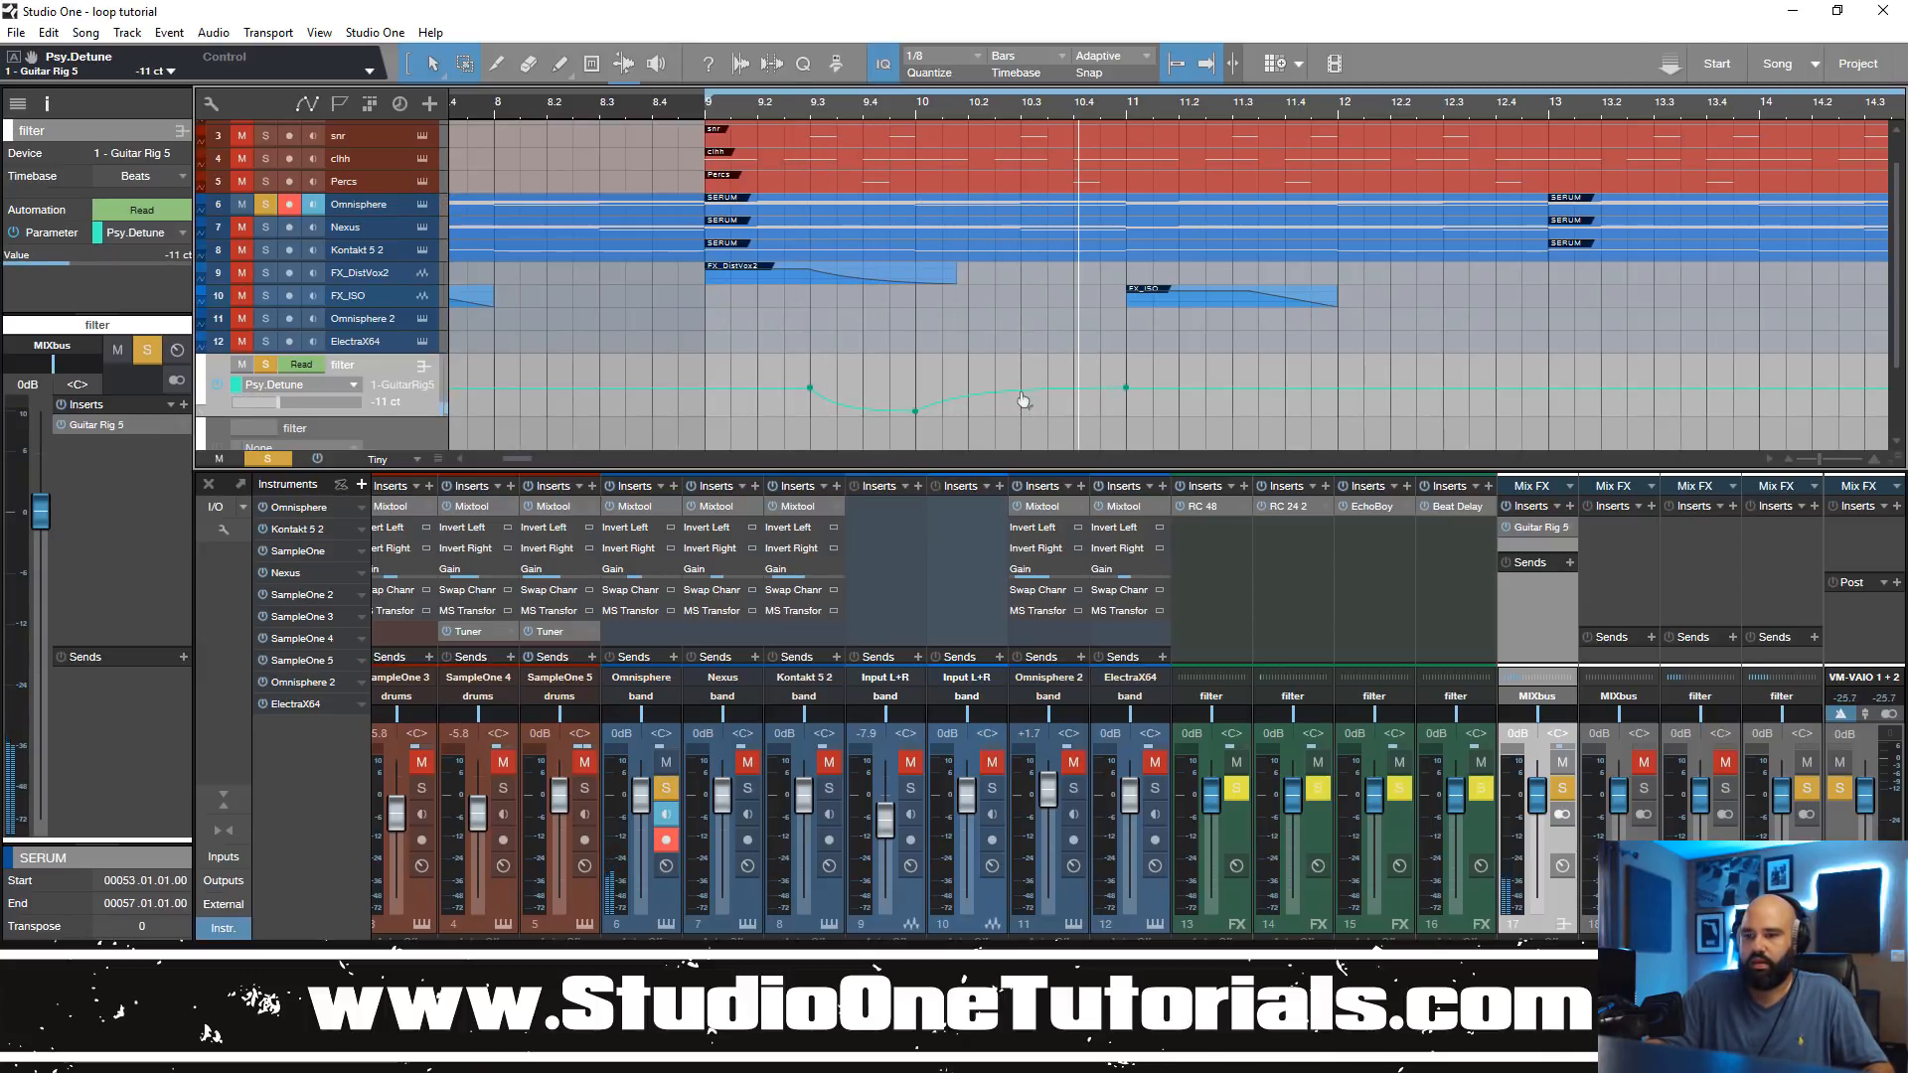
Step: Raise the end of the Psy.Detune curve to a peak at bar 11 with a drop back to centre, and play from bar 9
mouse_move(1128, 396)
mouse_down()
mouse_move(1126, 357)
mouse_move(1142, 421)
mouse_move(1129, 404)
mouse_up()
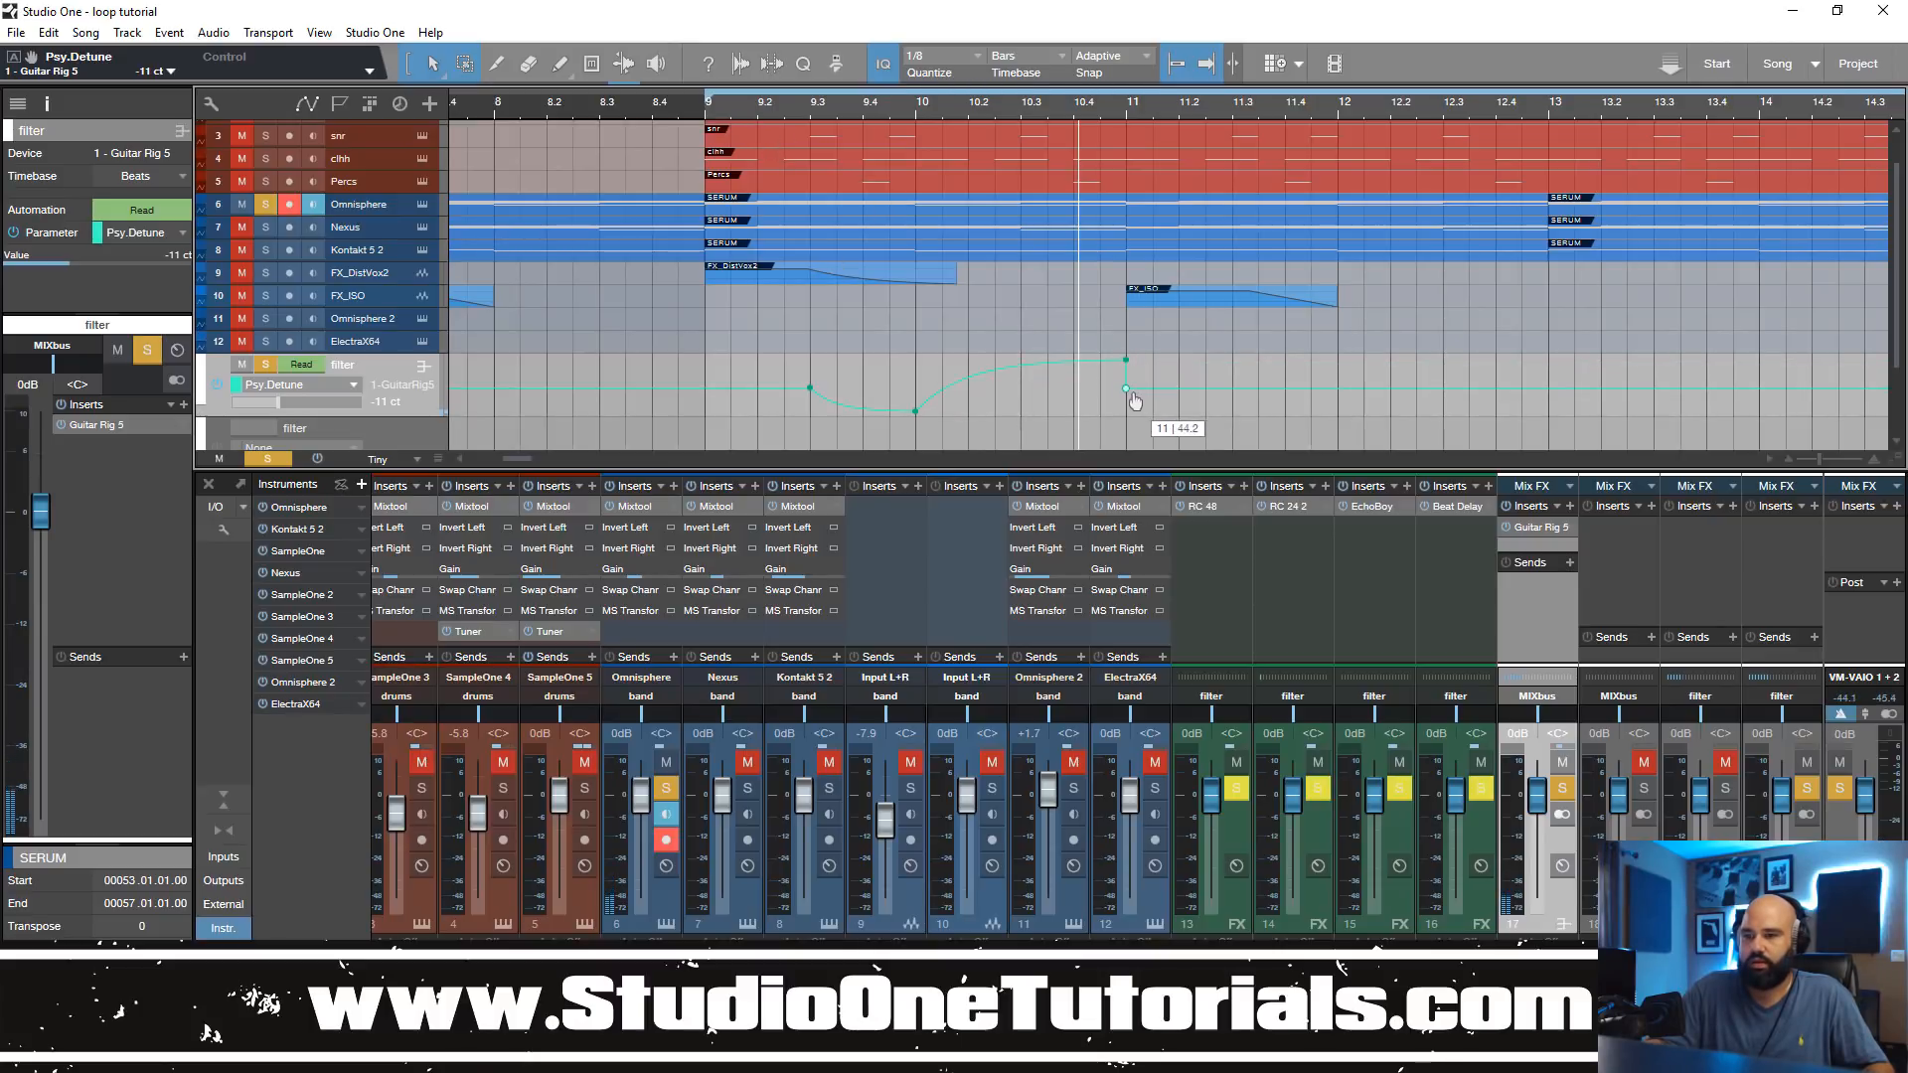
click(705, 116)
key(space)
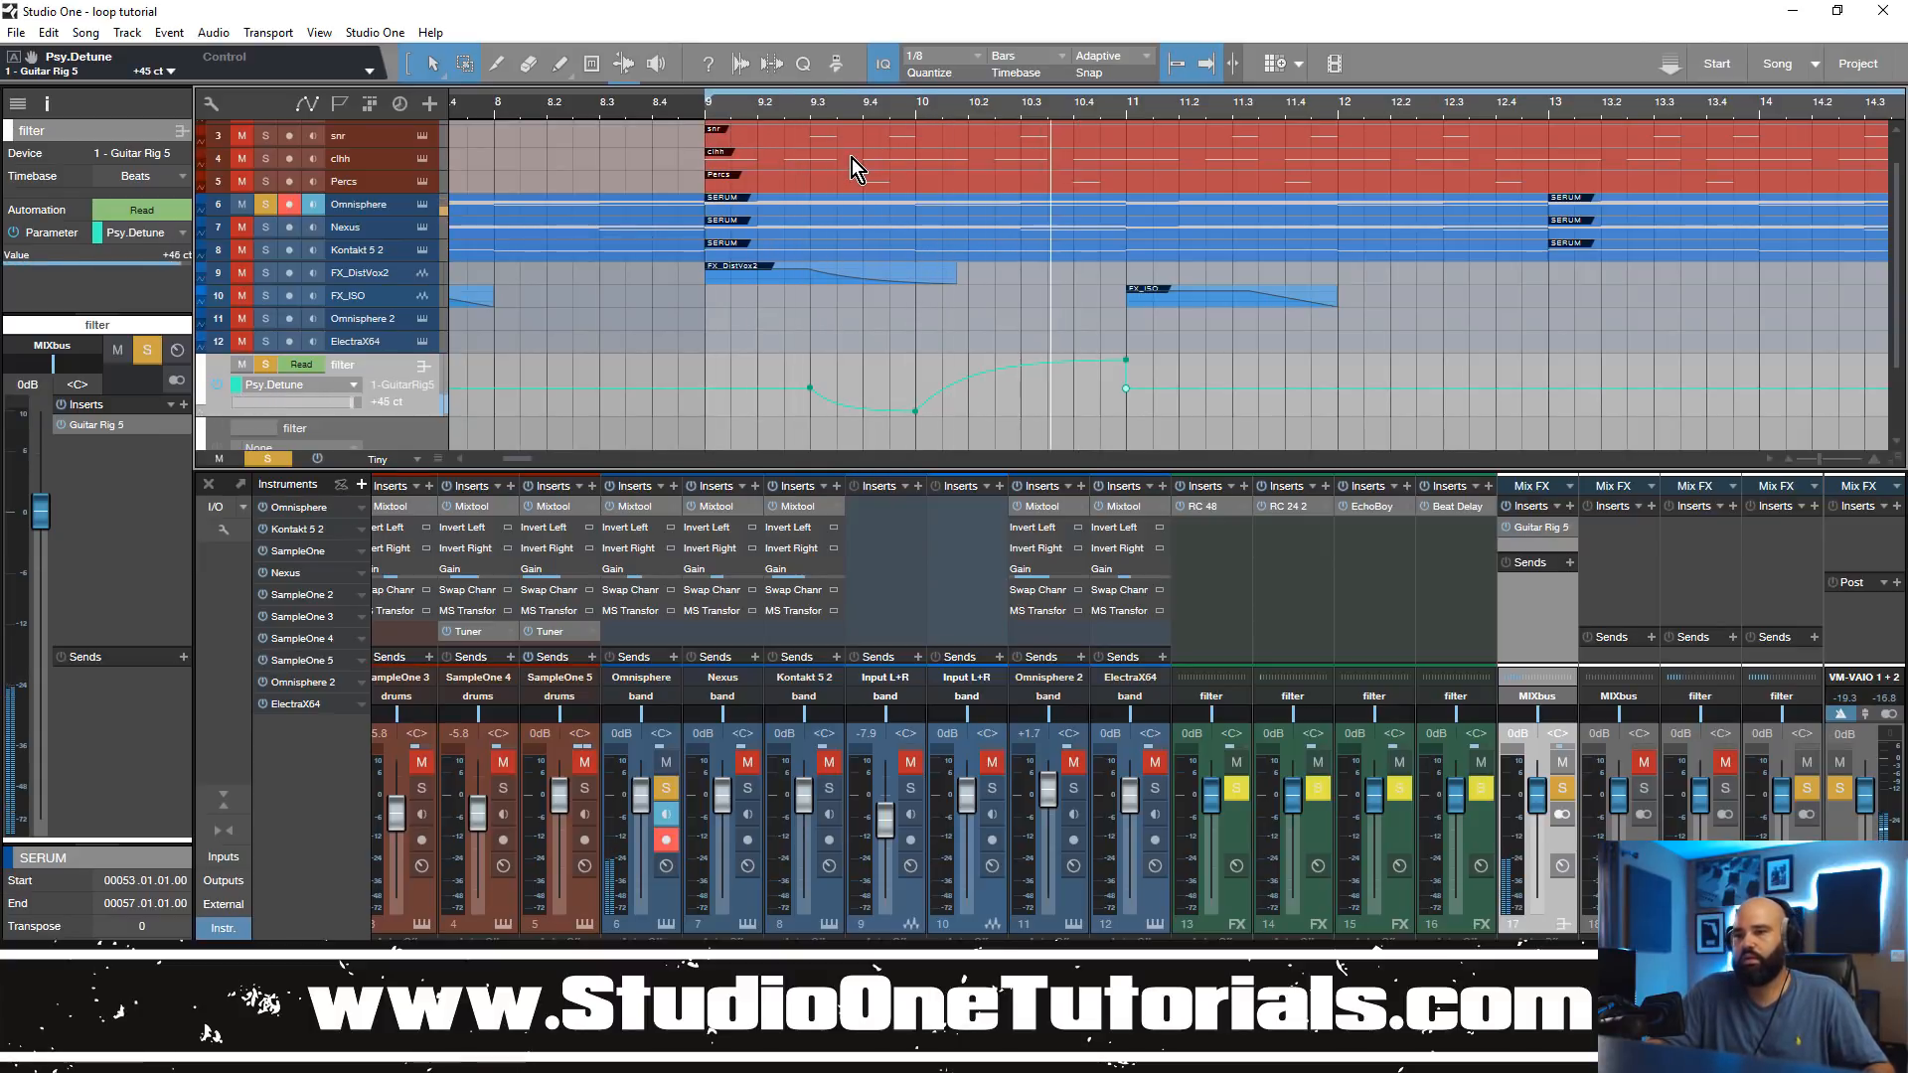
Step: Add a Psy.Detune point at bar 9 and copy the whole curve so the copy begins at bar 11
drag(1048, 103, 1055, 62)
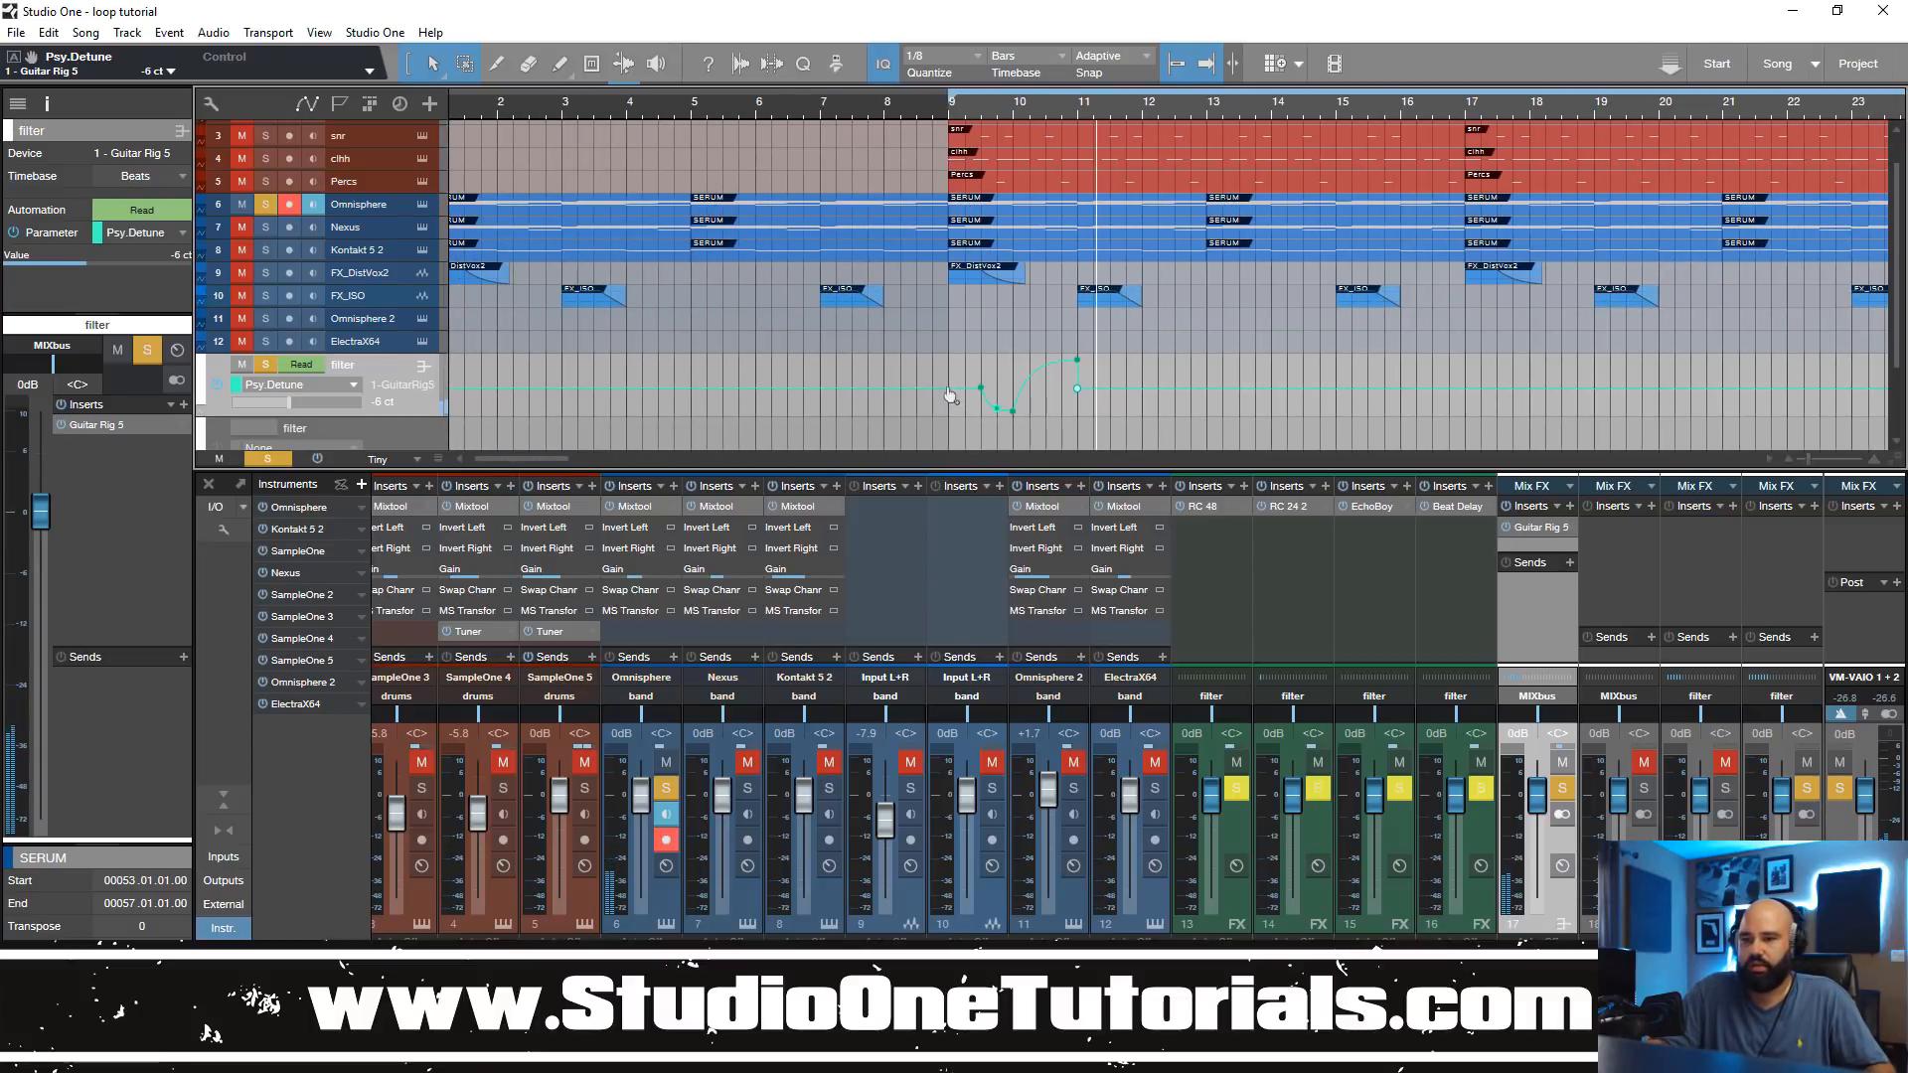
click(1080, 115)
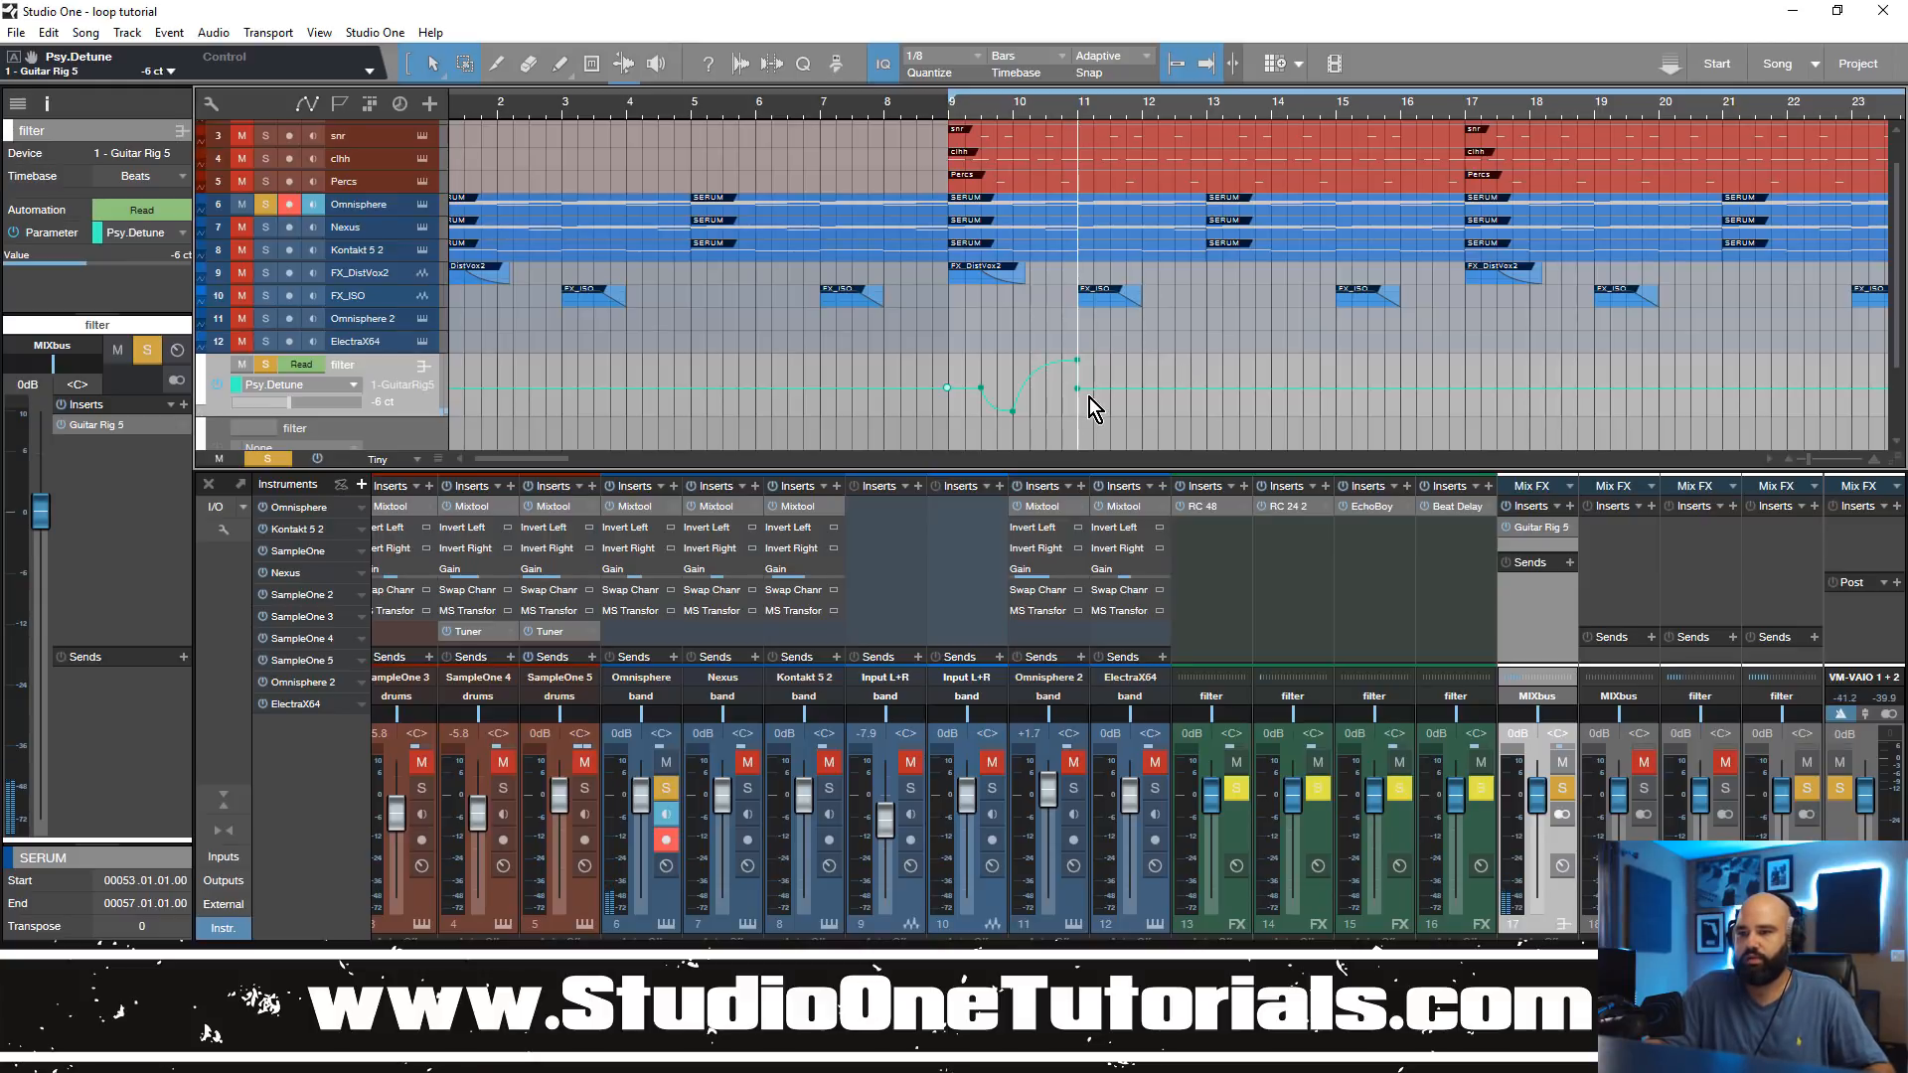
click(950, 375)
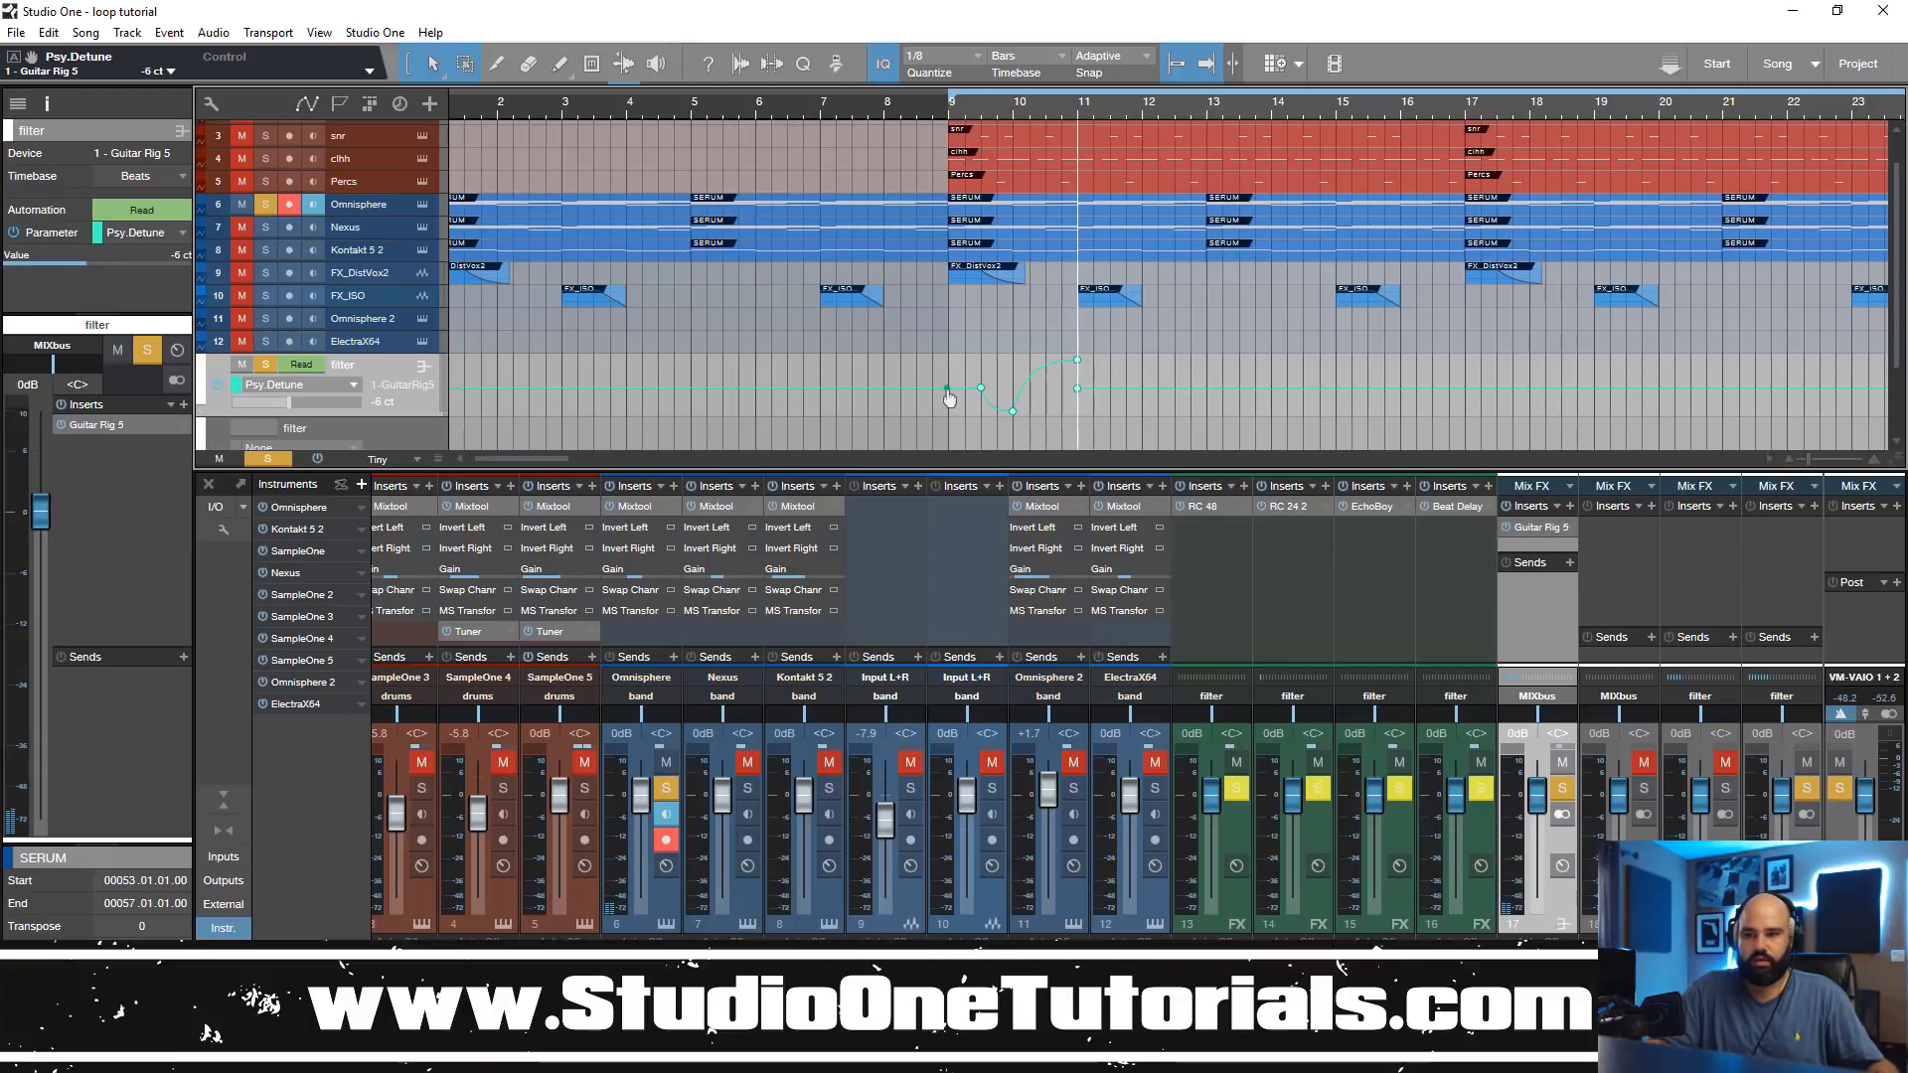
key(d)
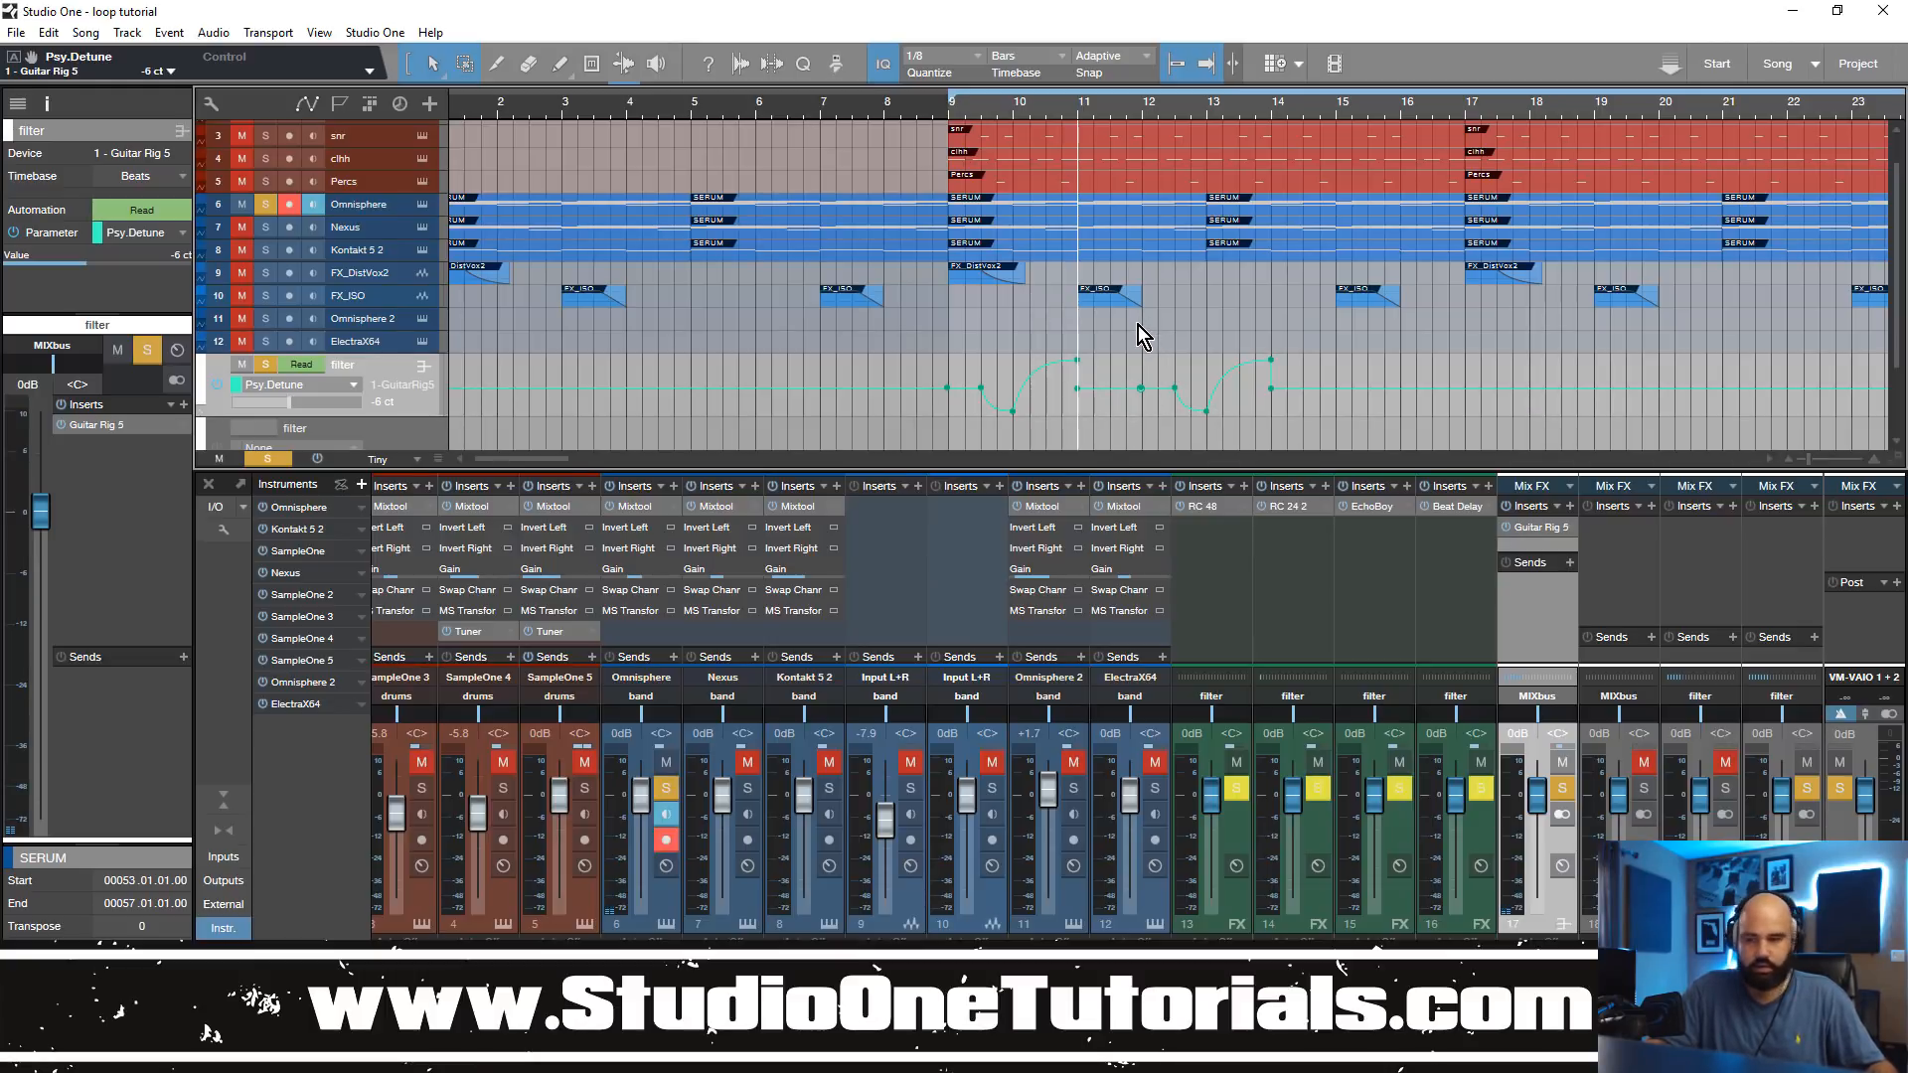
key(ctrl+z)
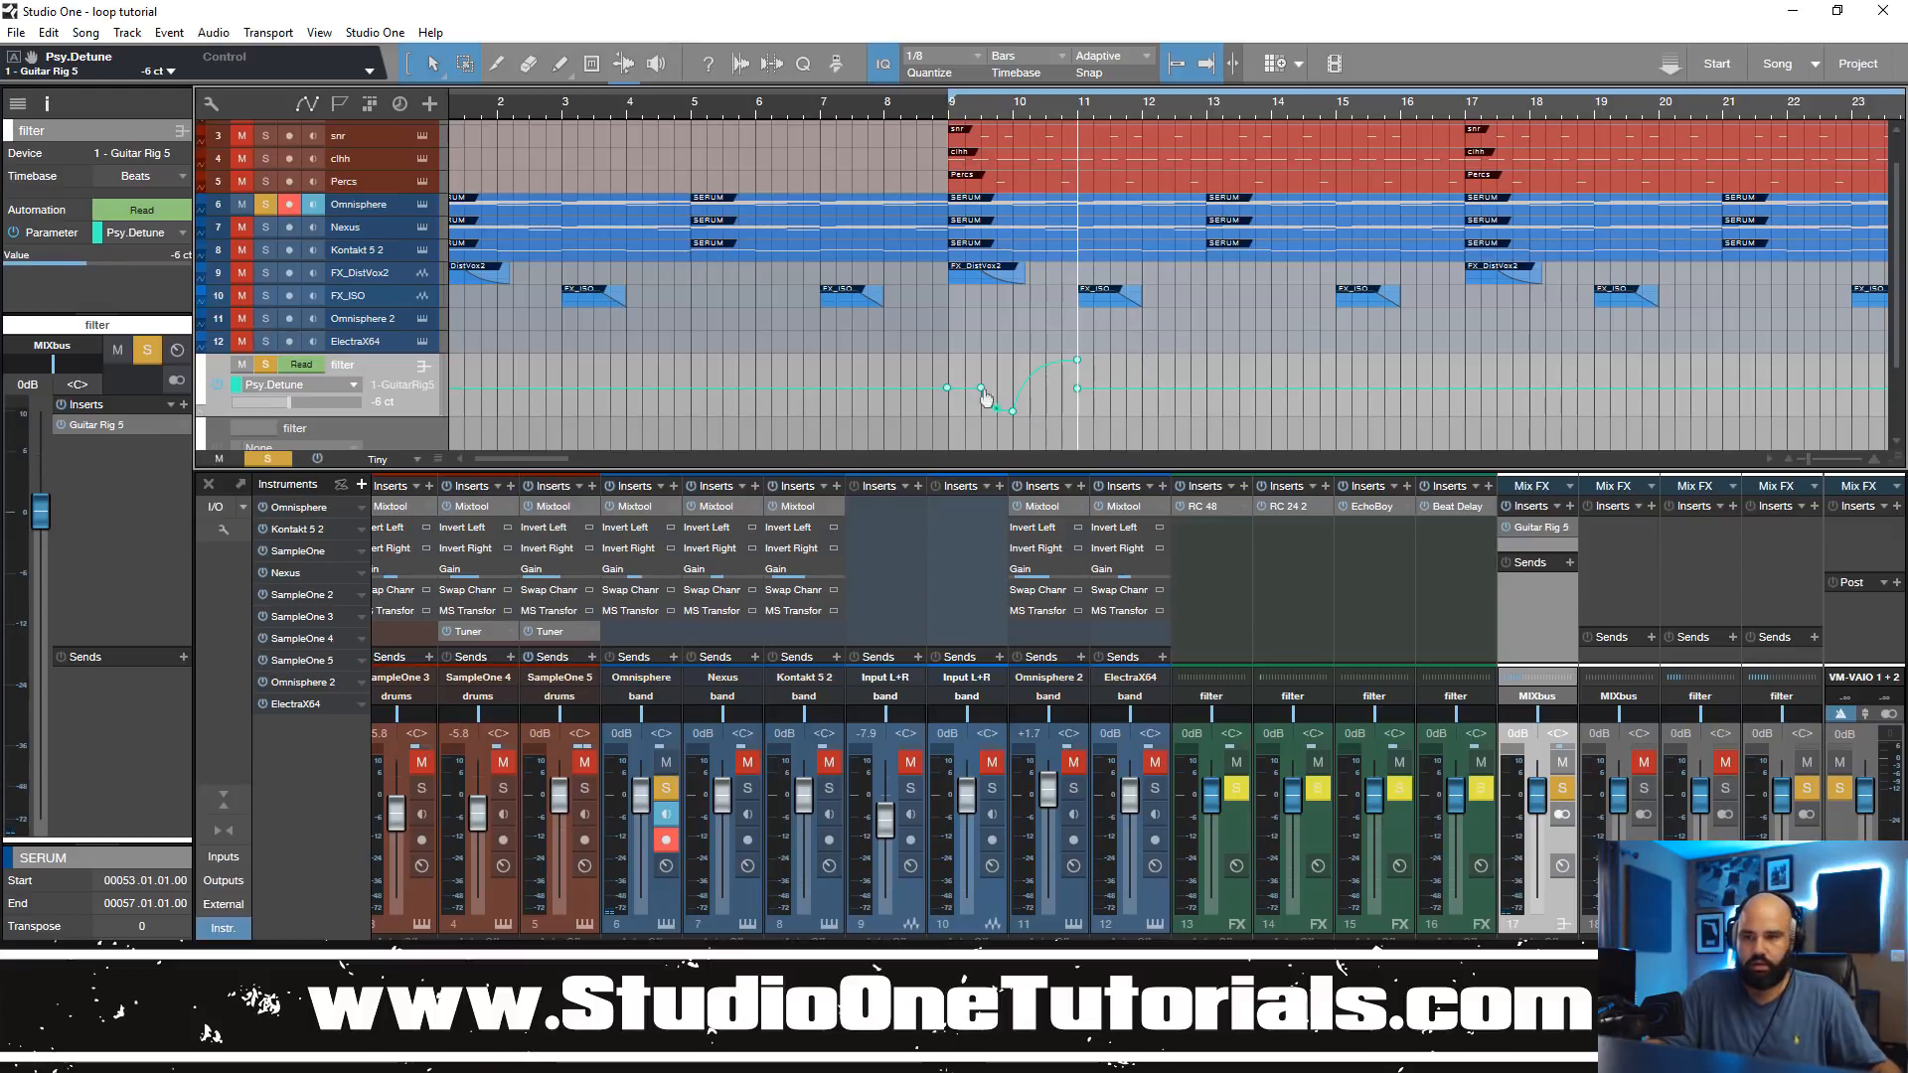
mouse_move(948, 397)
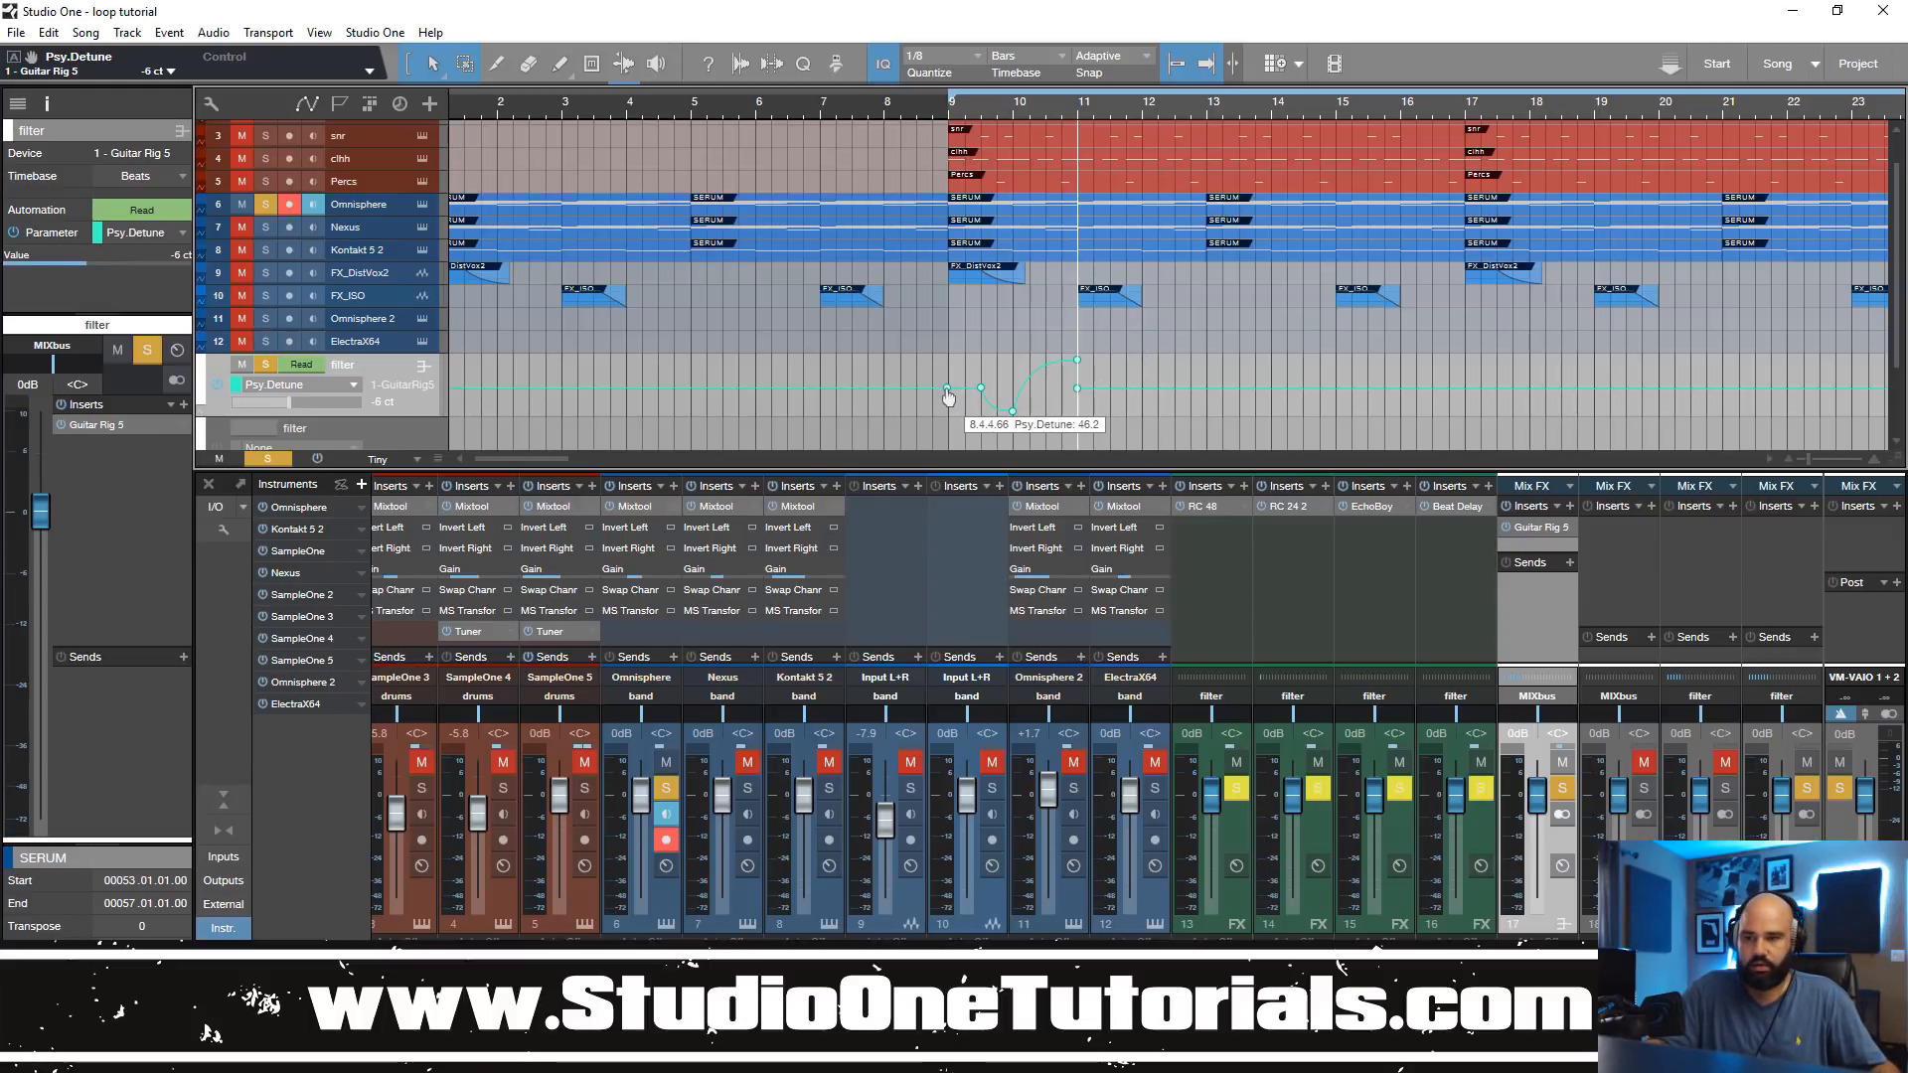
drag(948, 394, 1084, 390)
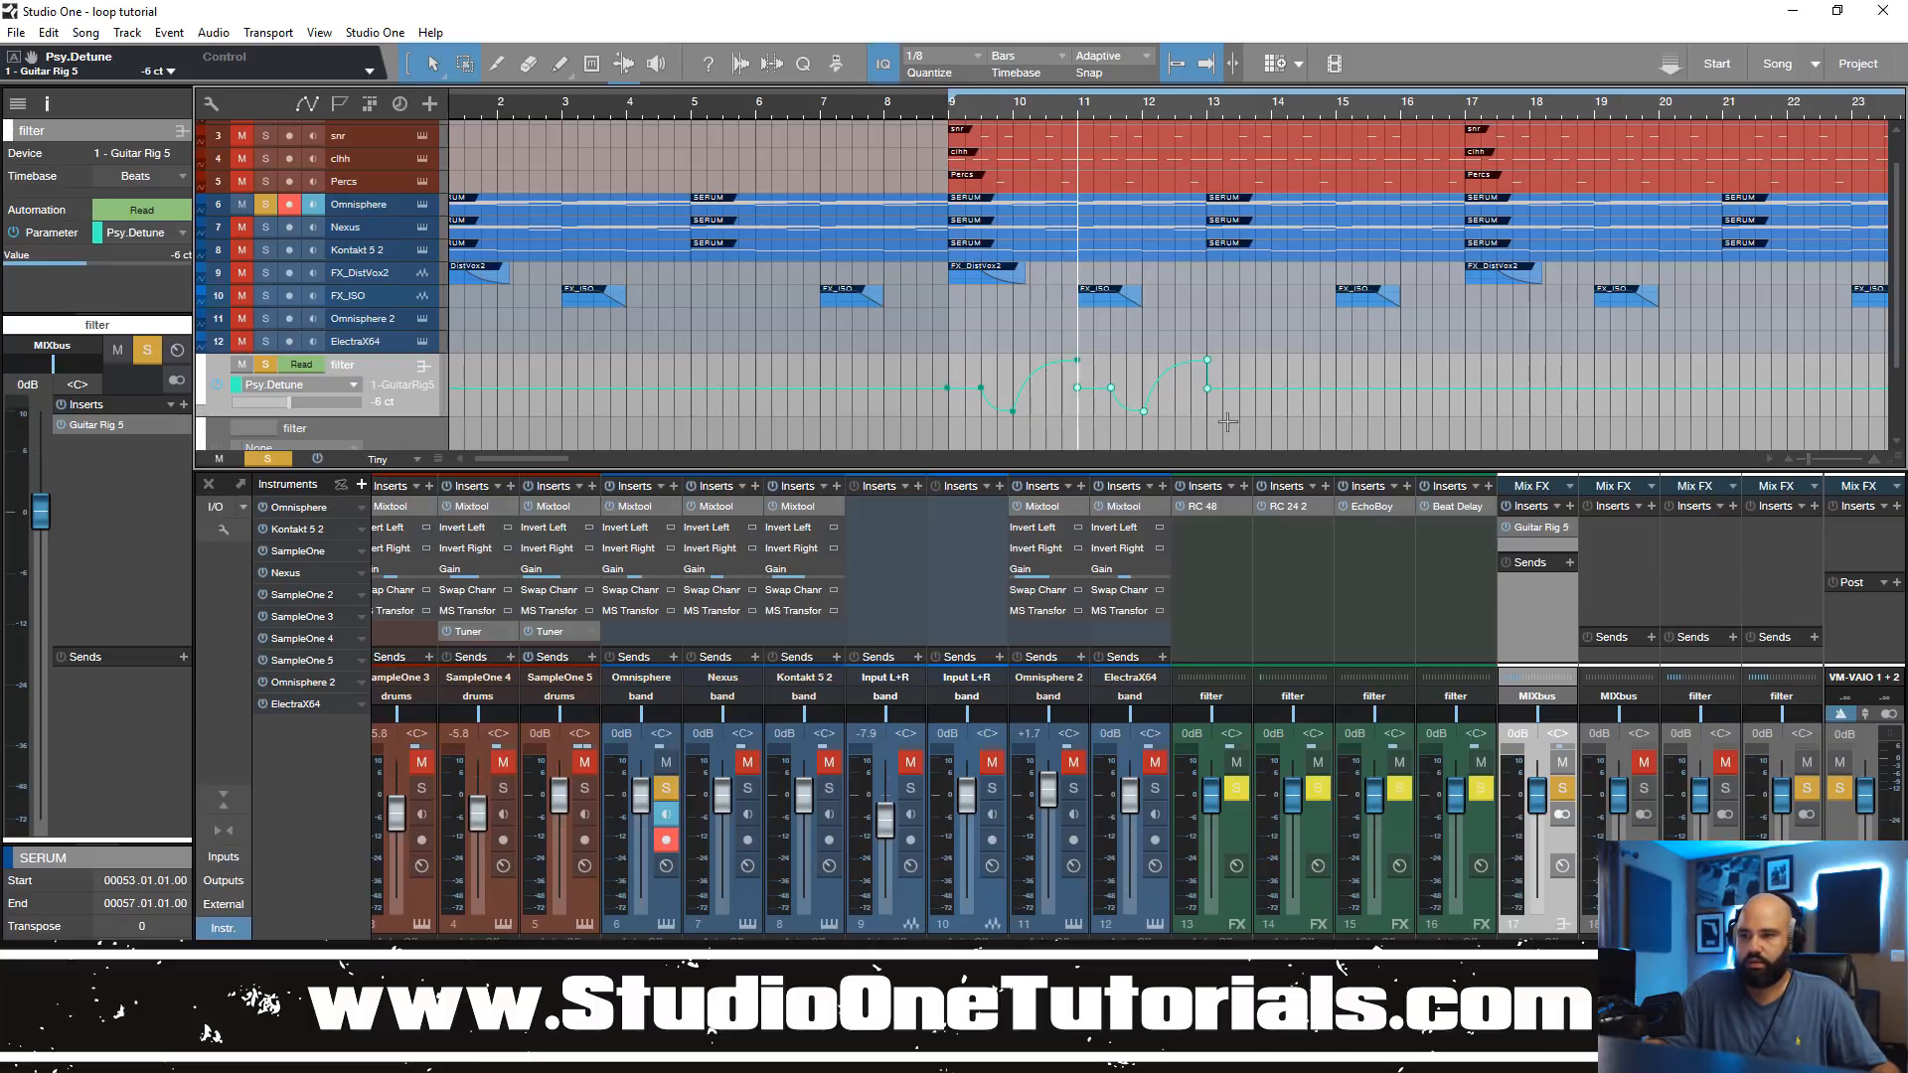
Step: Align the copied Psy.Detune points to 11.3, bar 12 and bar 13, and the original curve's first point to bar 9
drag(1194, 115, 1181, 222)
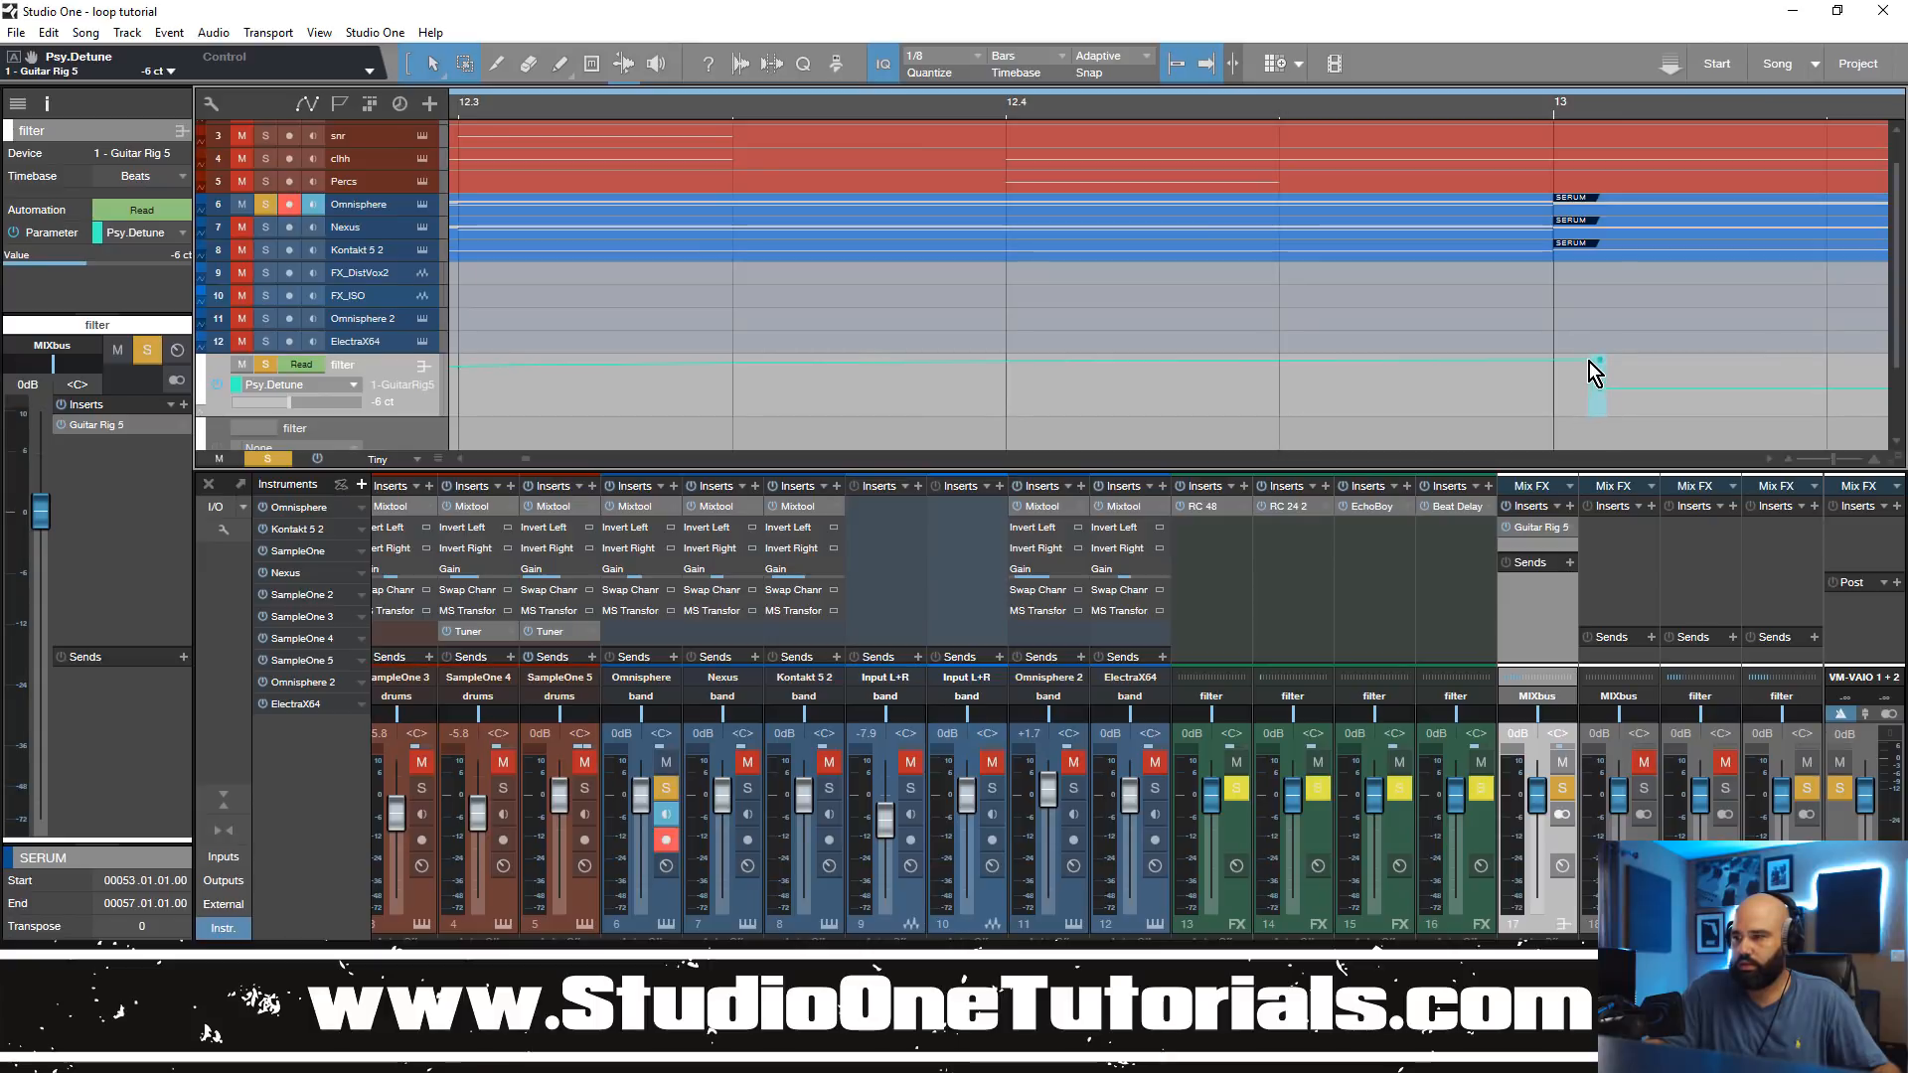
drag(1601, 393, 1554, 391)
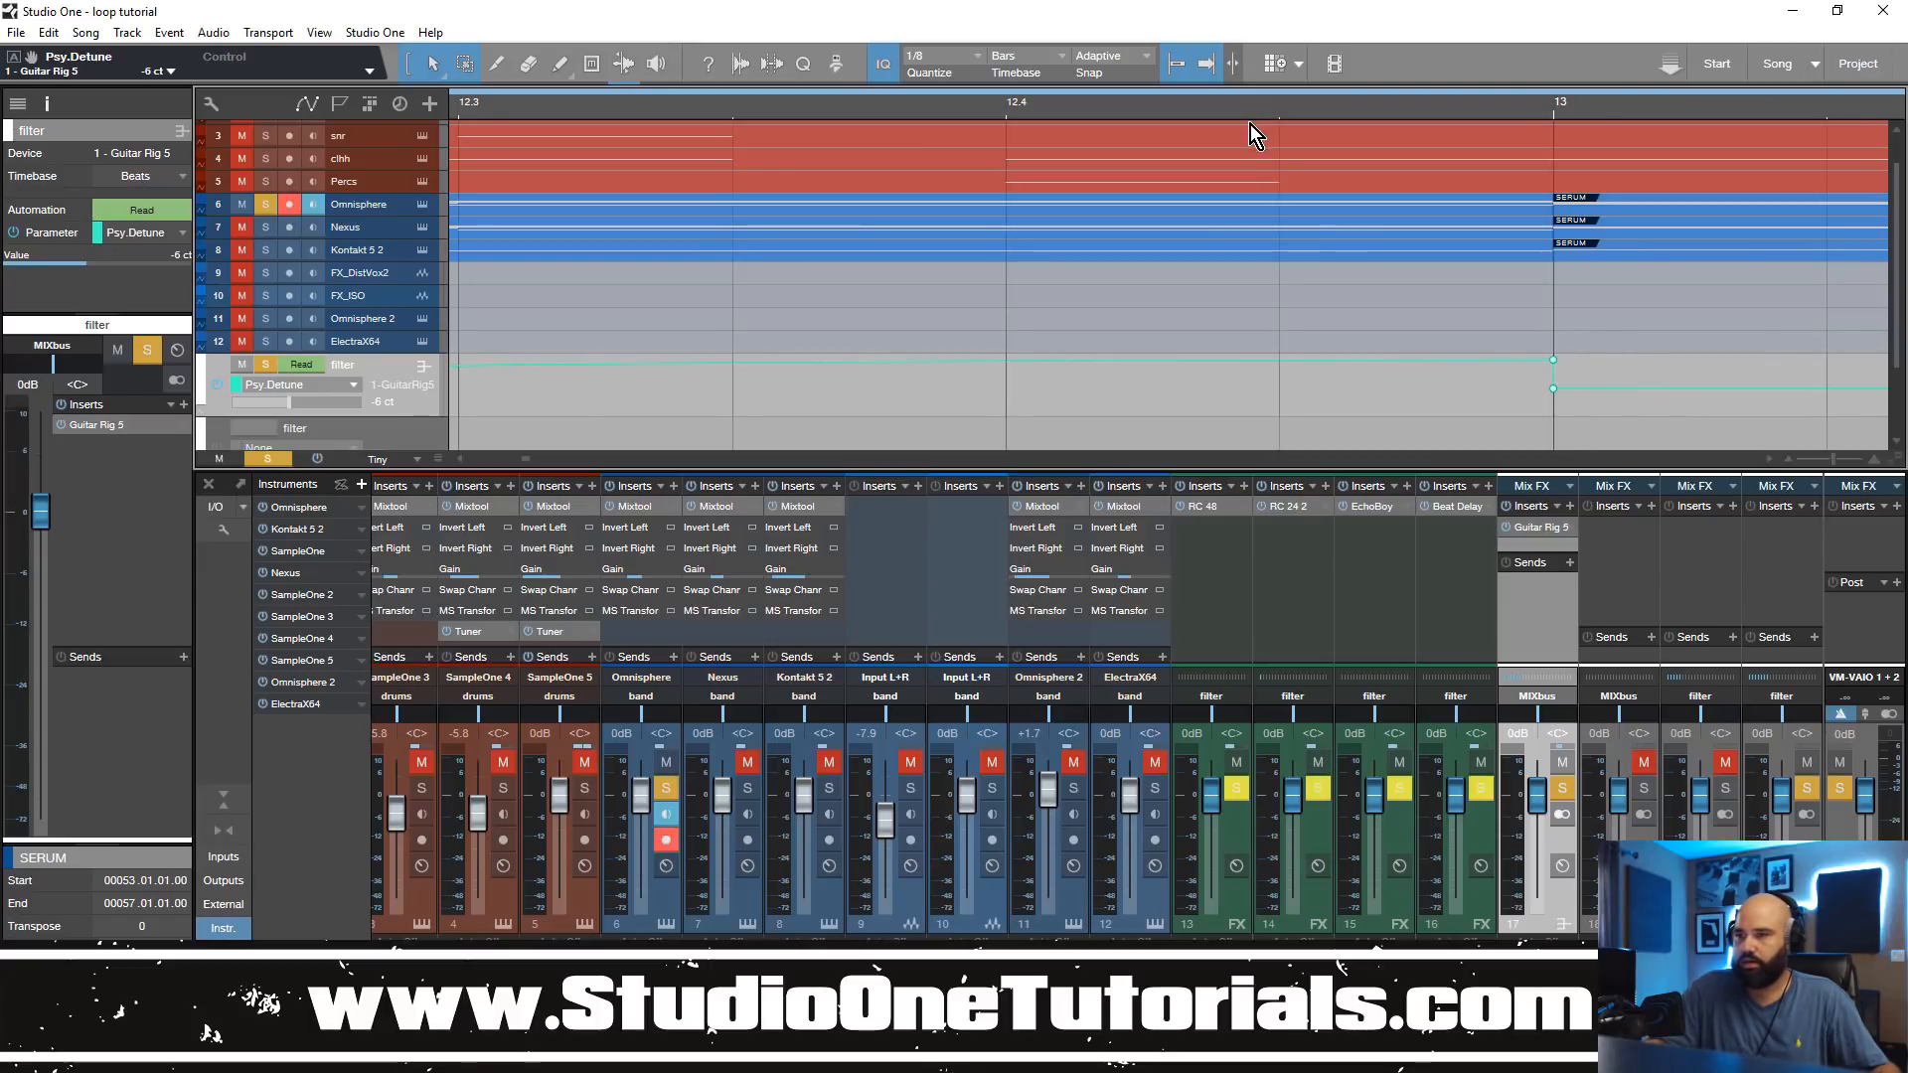
drag(1242, 116, 1584, 70)
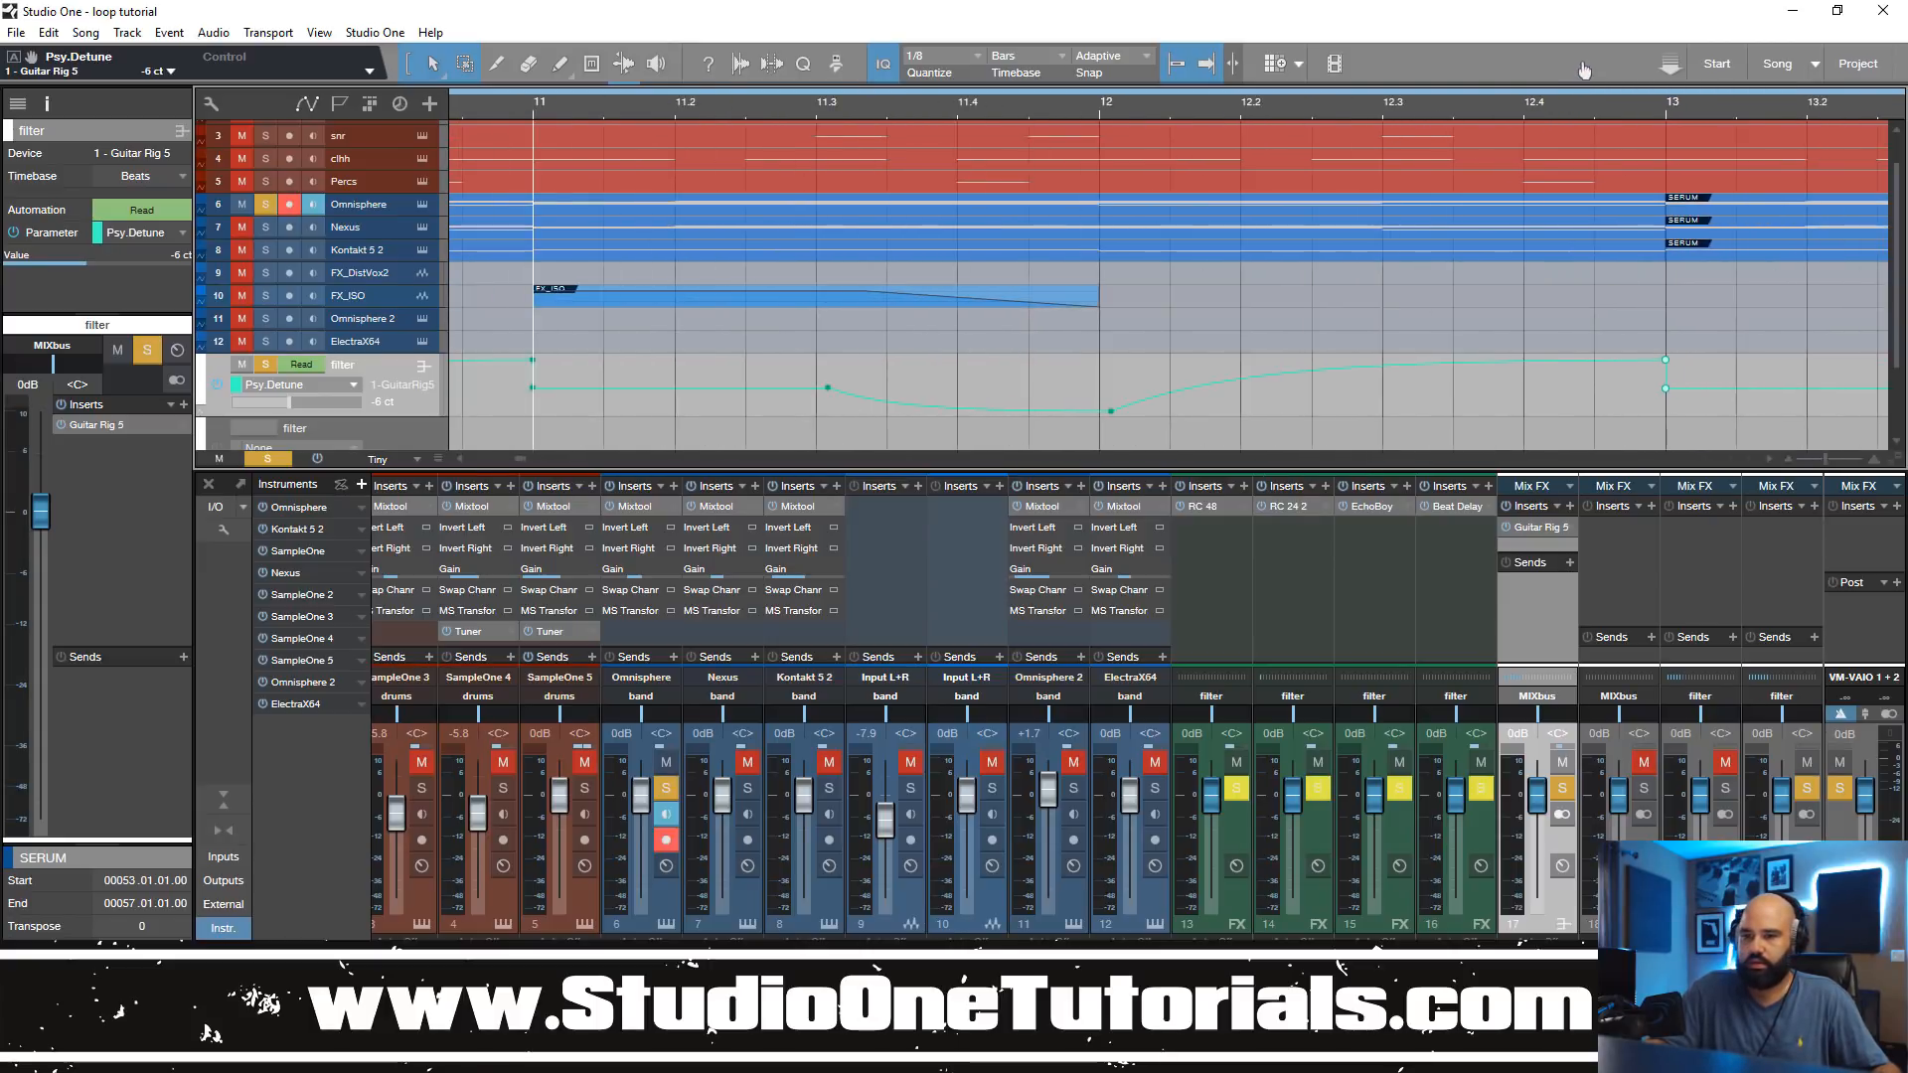
drag(817, 380, 1131, 421)
key(Delete)
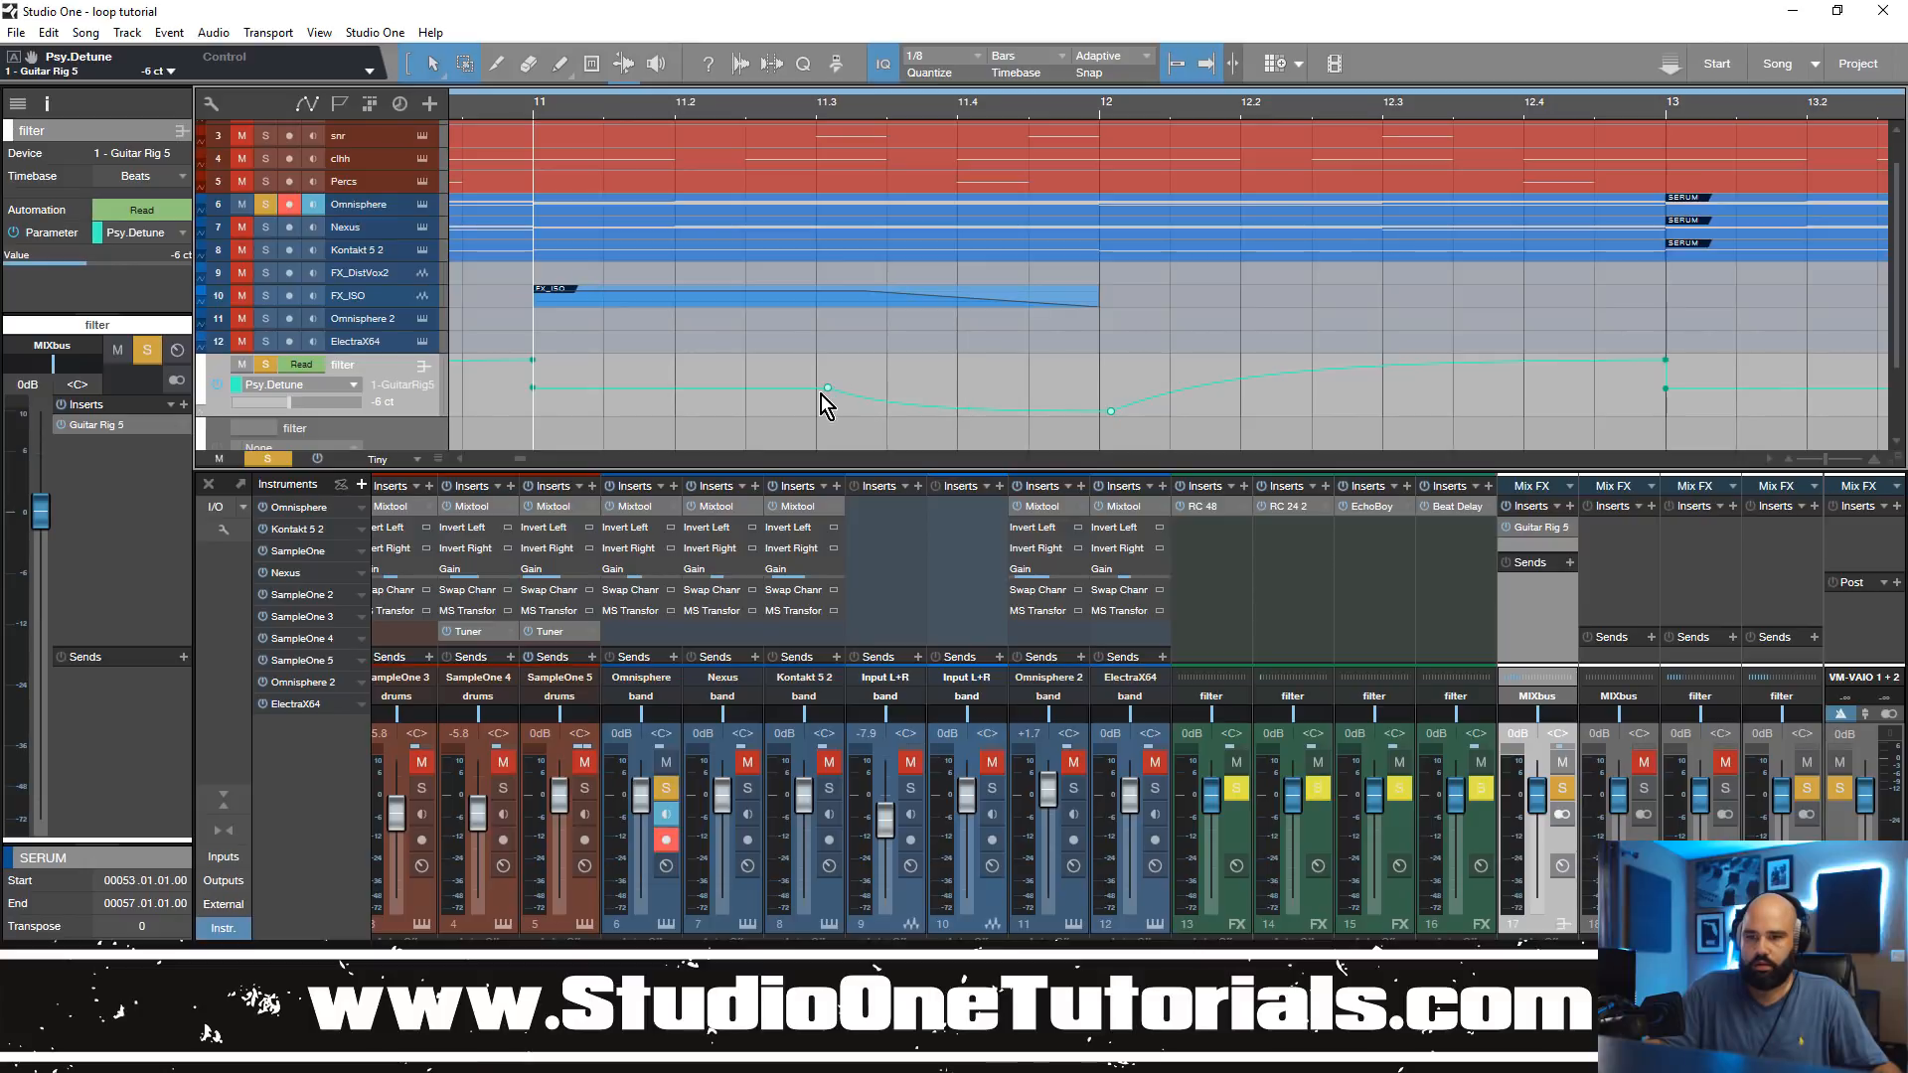
drag(829, 395, 817, 394)
drag(897, 115, 1044, 55)
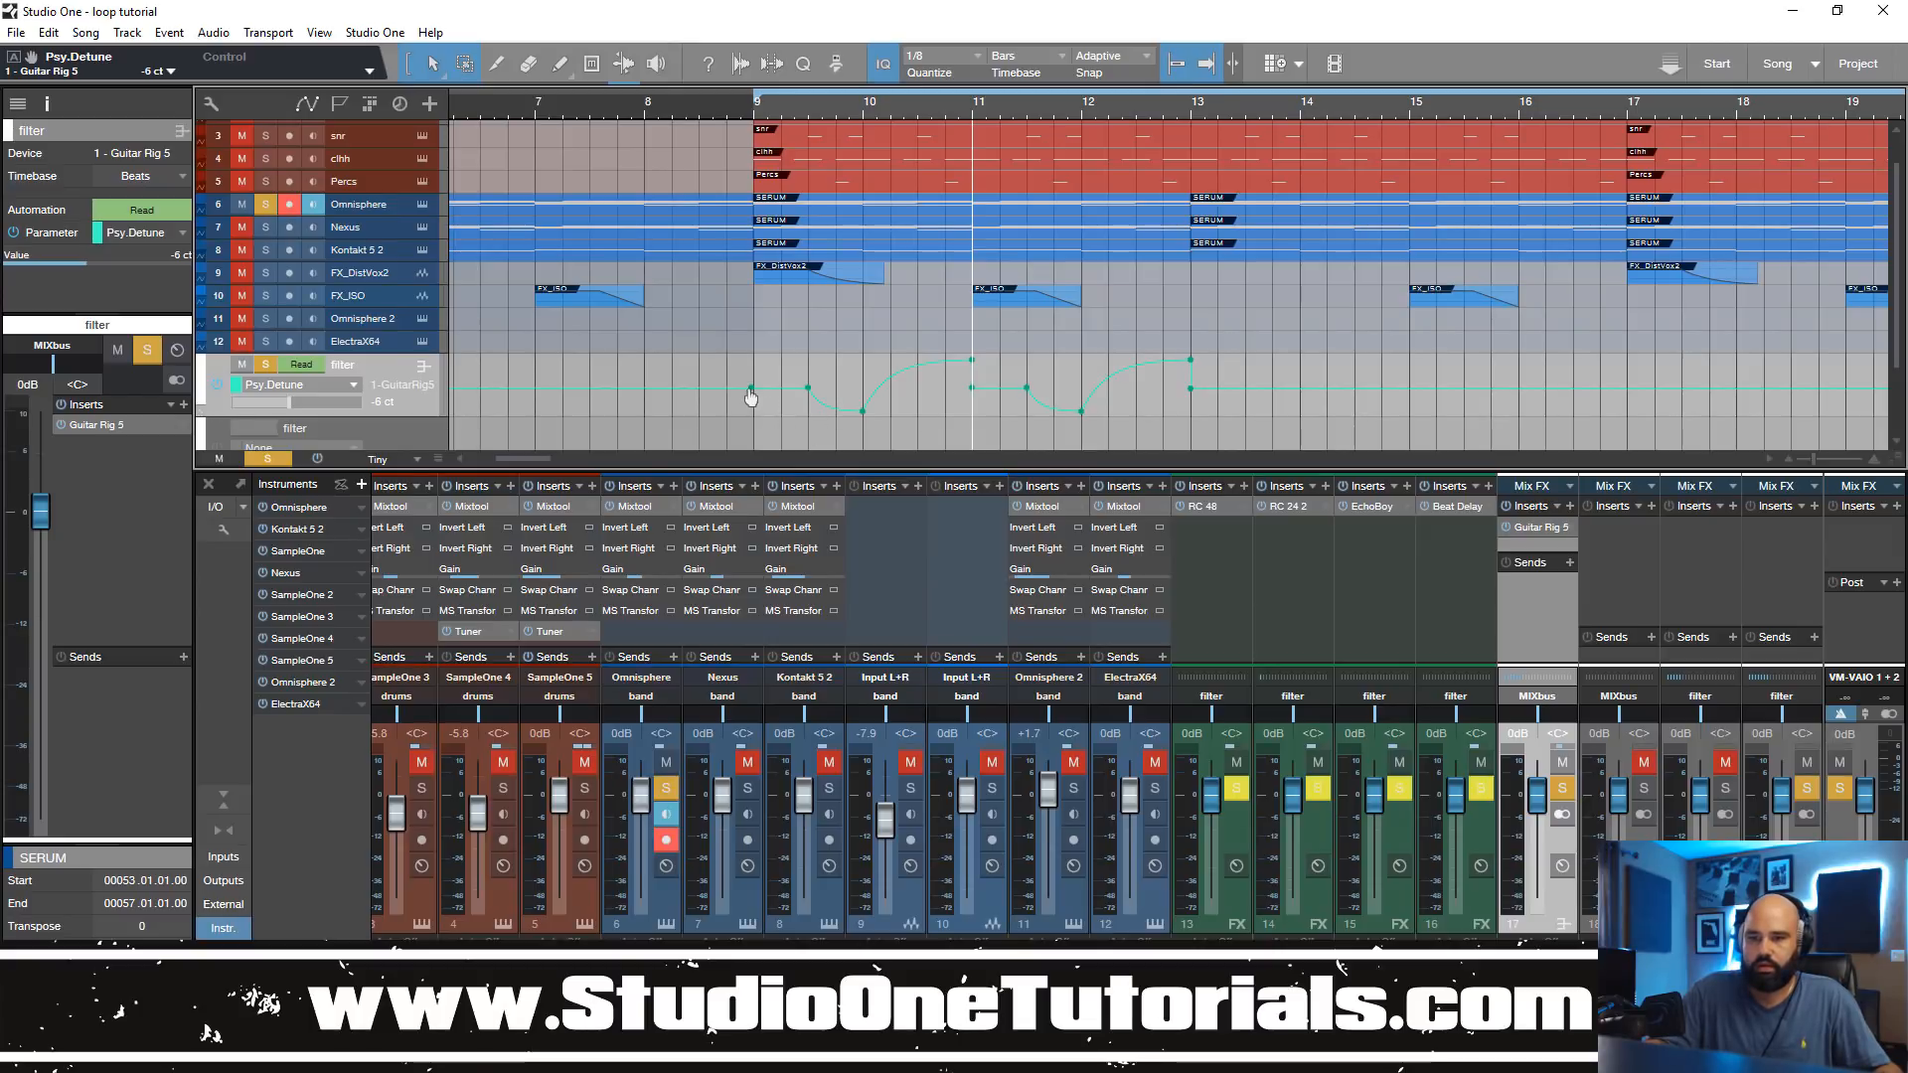
drag(753, 397, 756, 396)
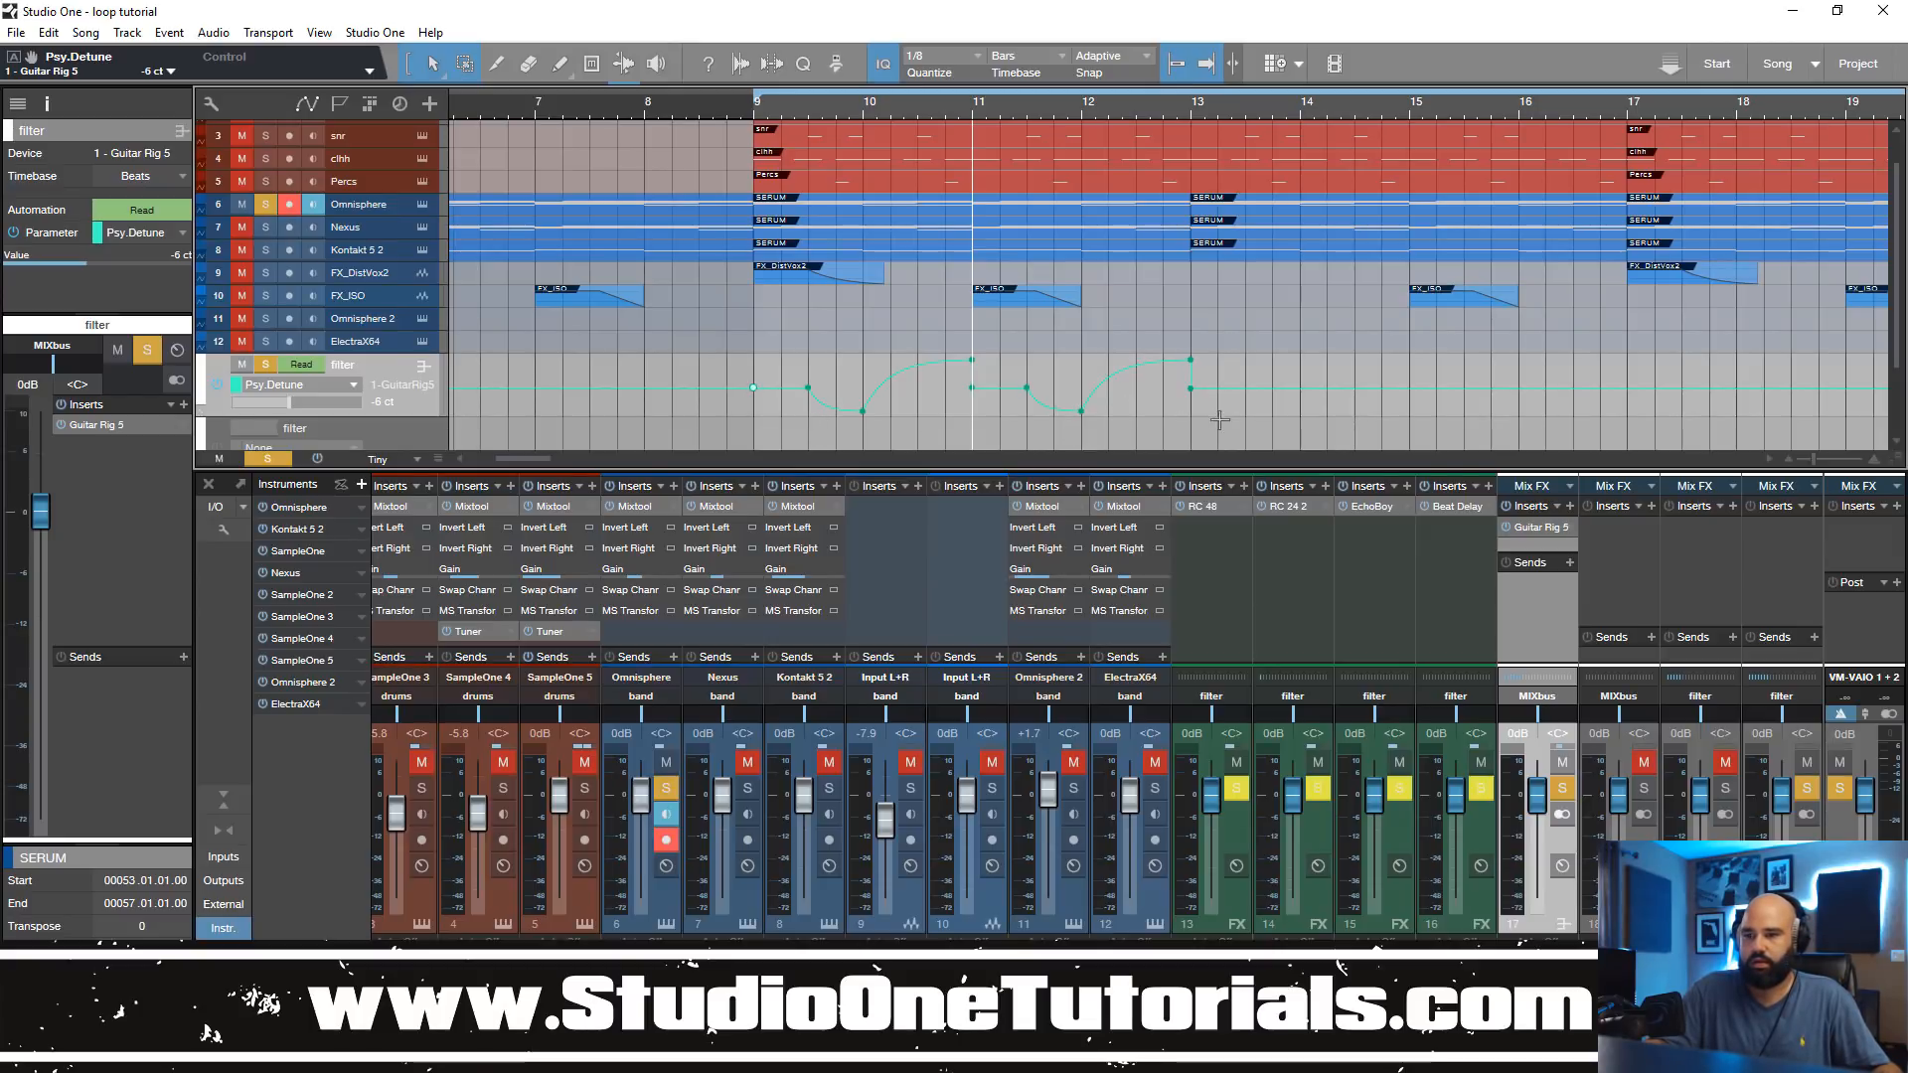
Step: Try to copy both Psy.Detune curves further along the filter track, audition from bar 9 and undo the copy
drag(1220, 415, 801, 372)
drag(1189, 396, 1512, 396)
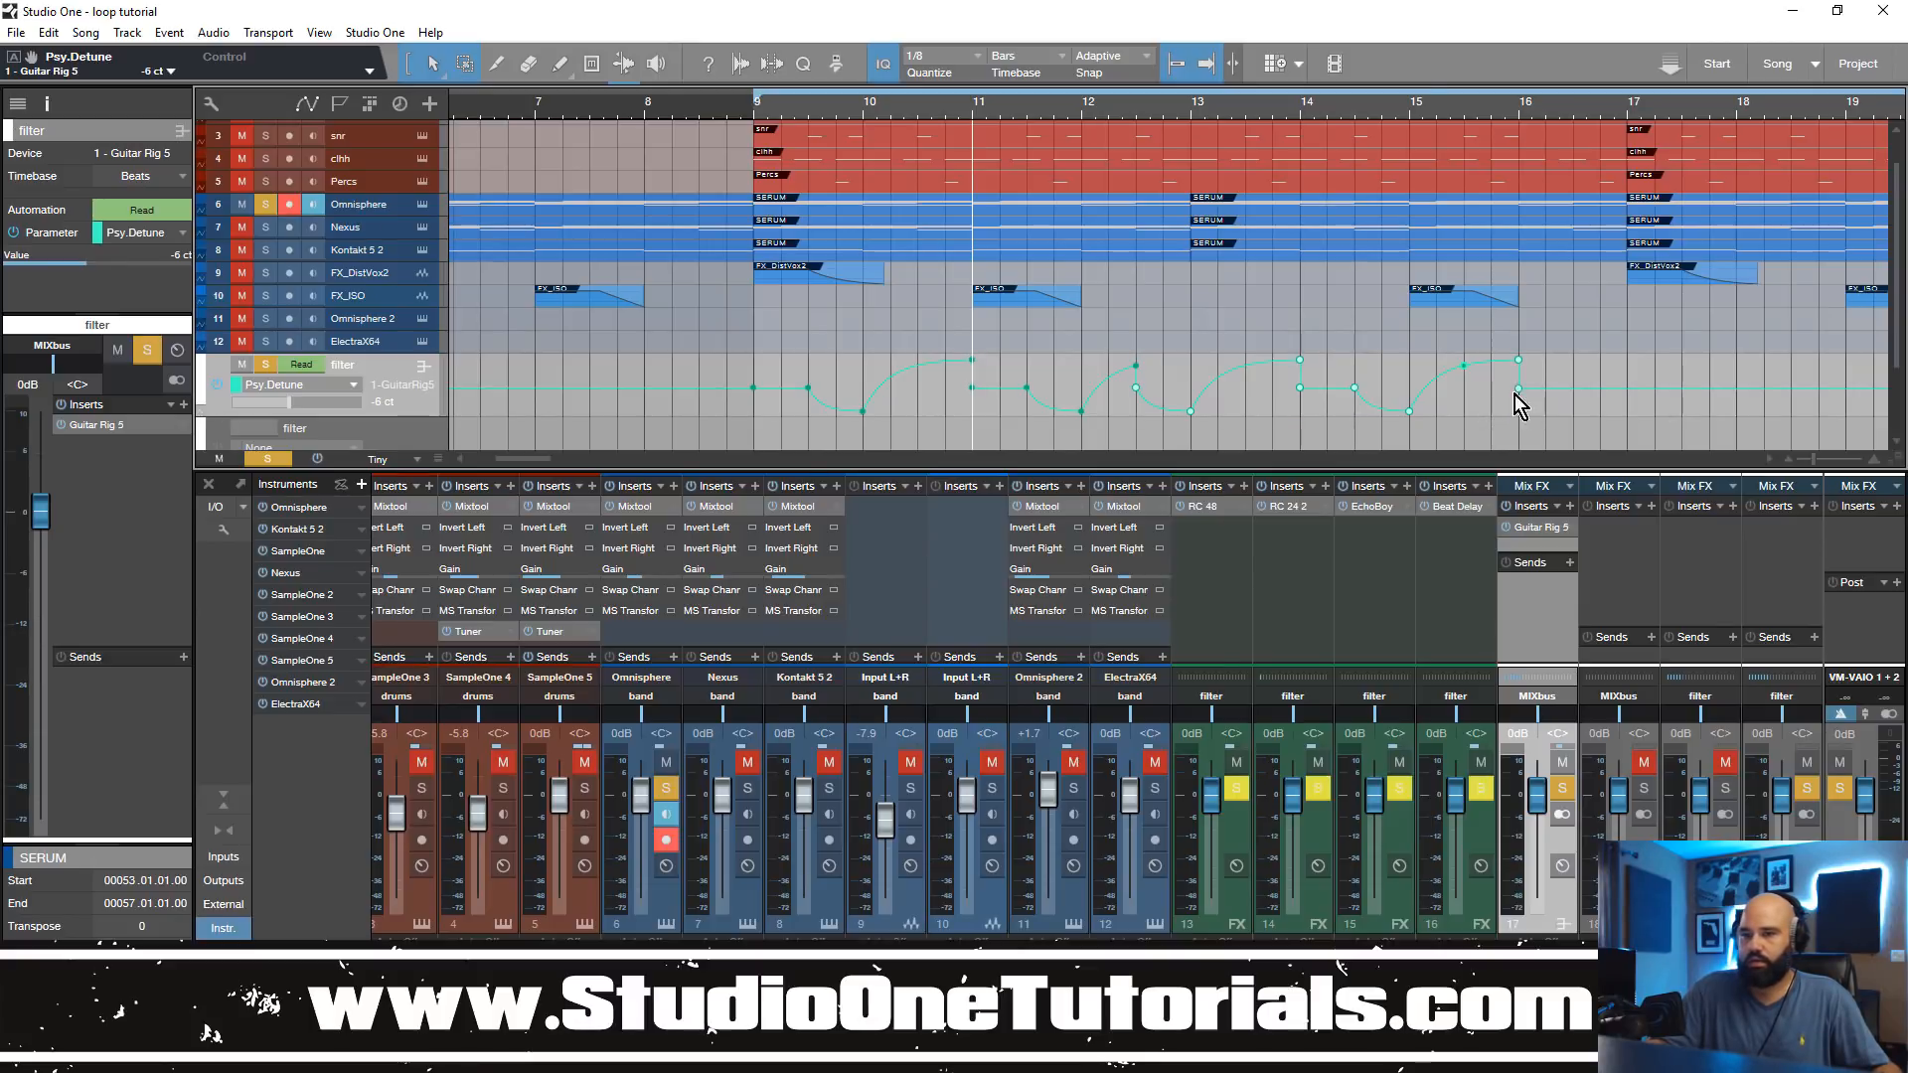
click(753, 109)
key(space)
drag(1071, 101, 1033, 82)
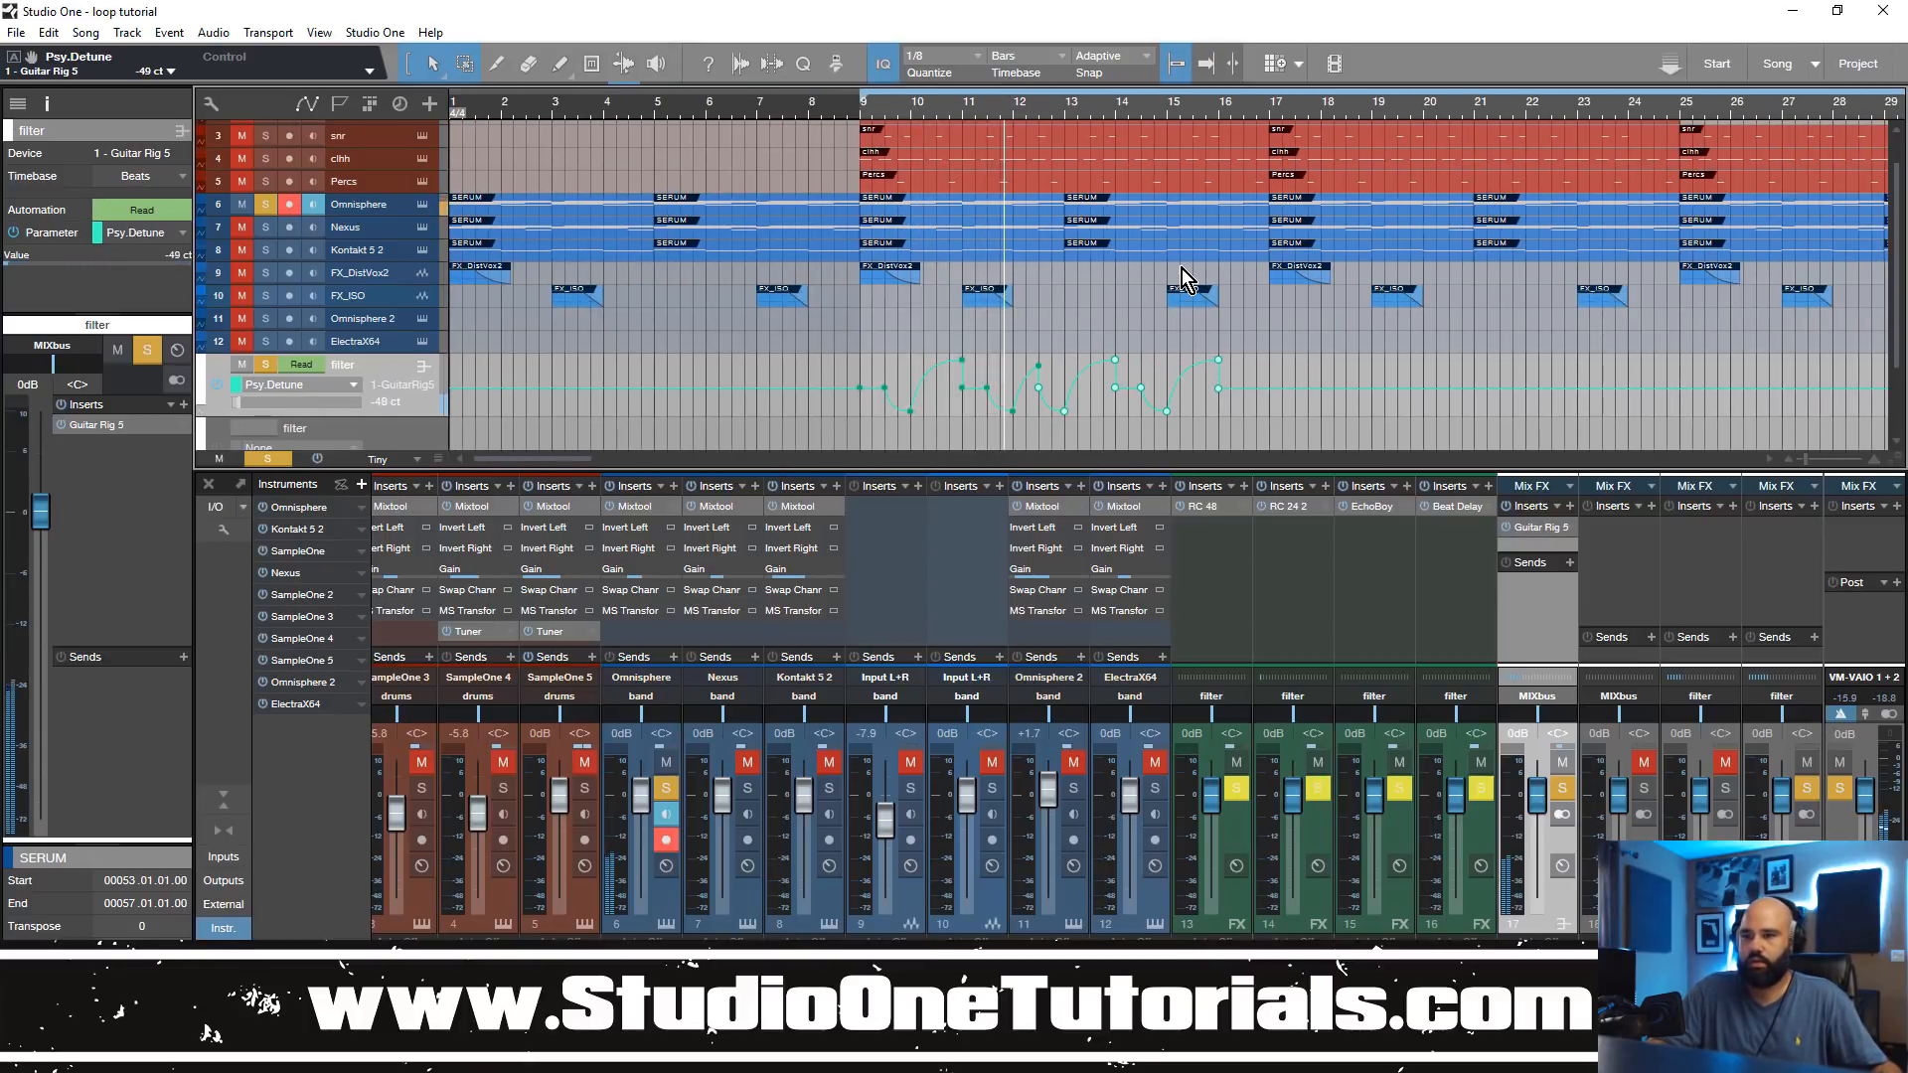
key(ctrl+z)
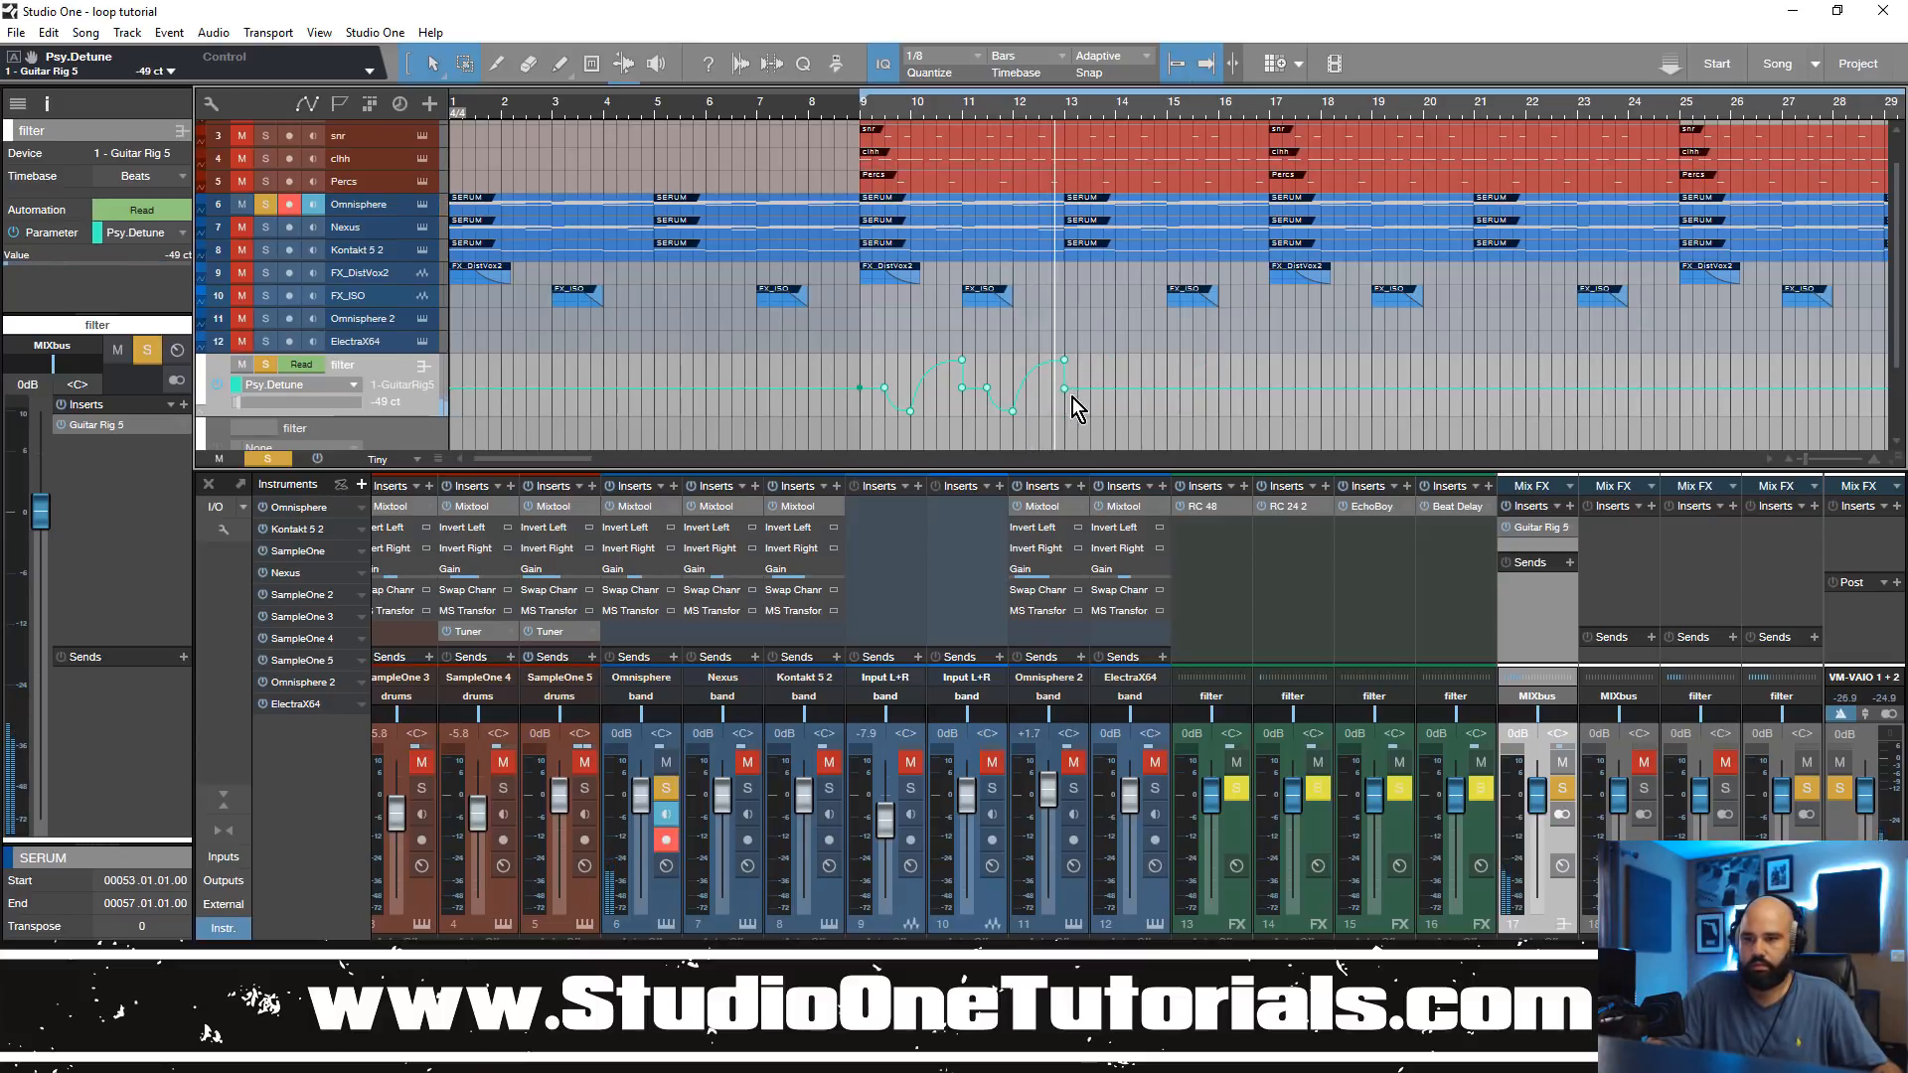
Step: Repeat both Psy.Detune curves from bar 13 up to bar 33, audition from bar 9 and open the filter bus's Guitar Rig 5
drag(1095, 419, 837, 360)
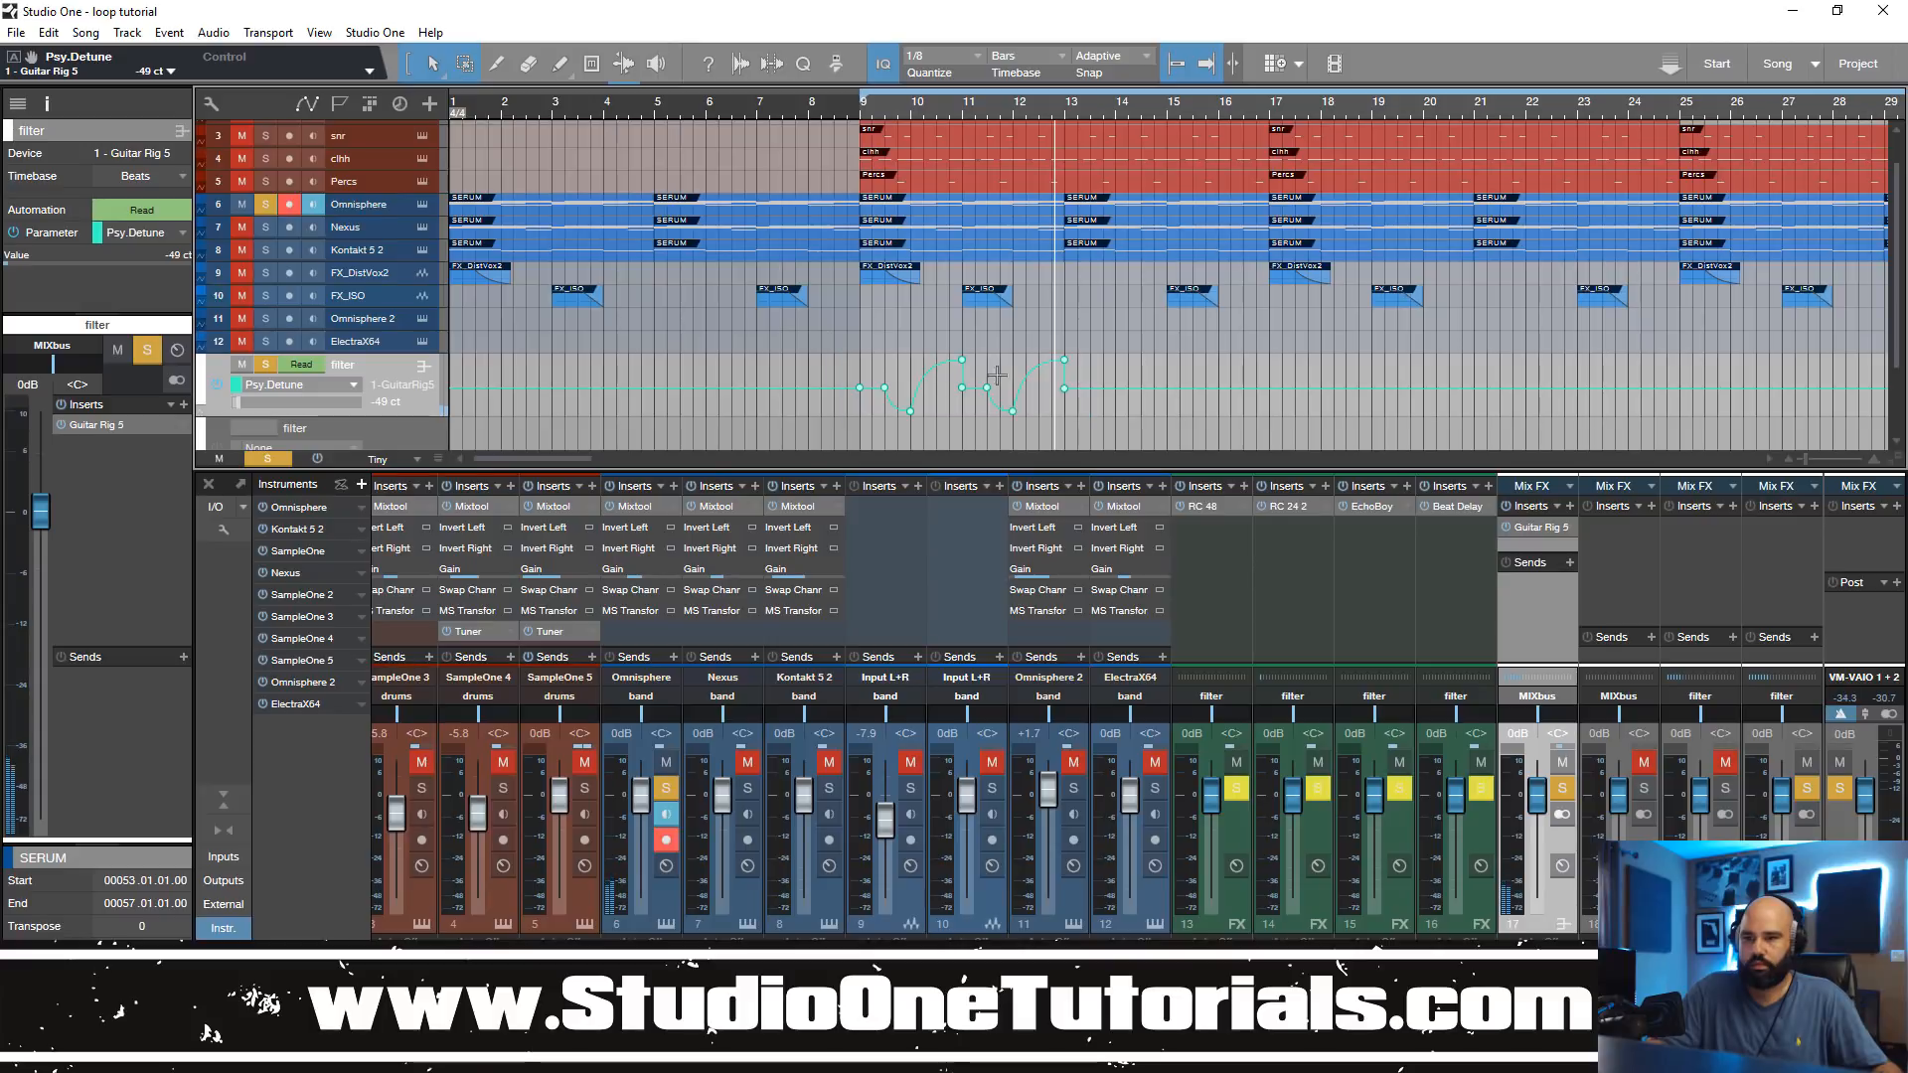
key(z)
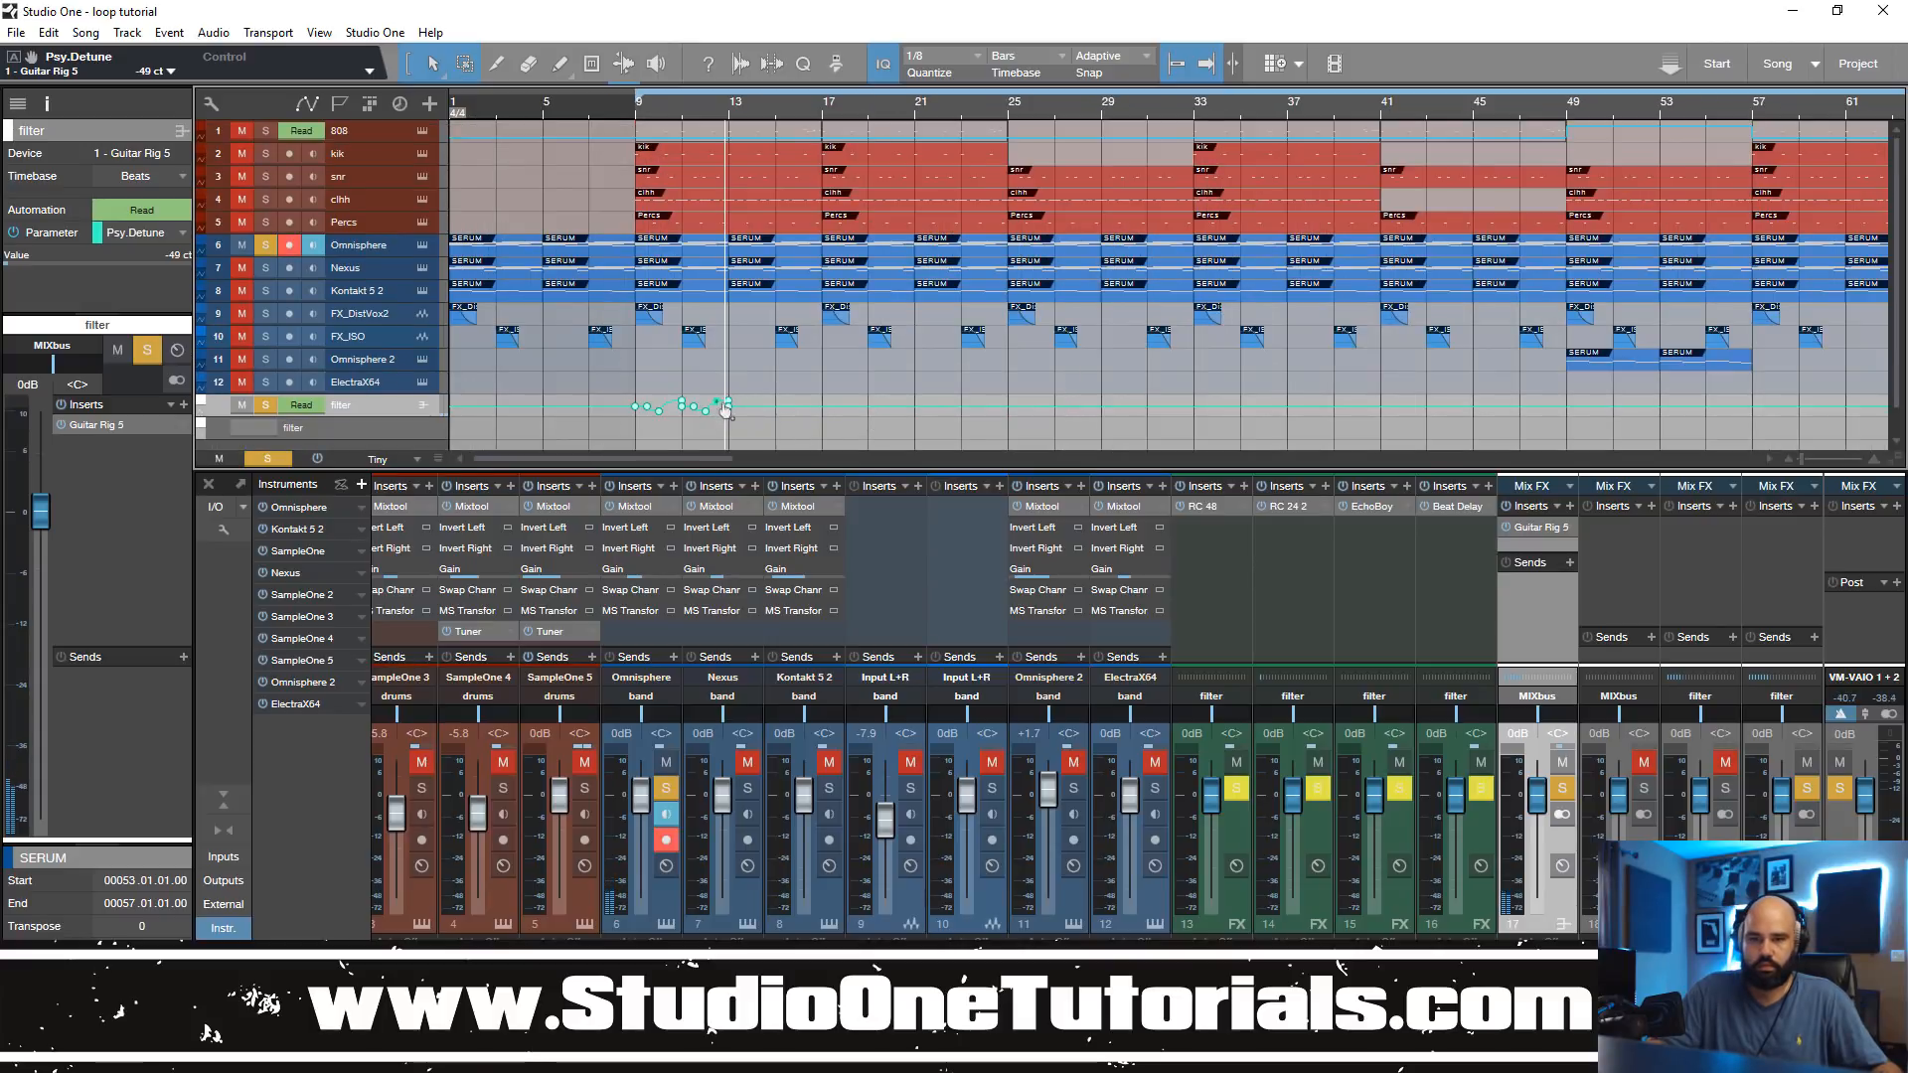
drag(730, 413, 1204, 423)
click(632, 111)
key(space)
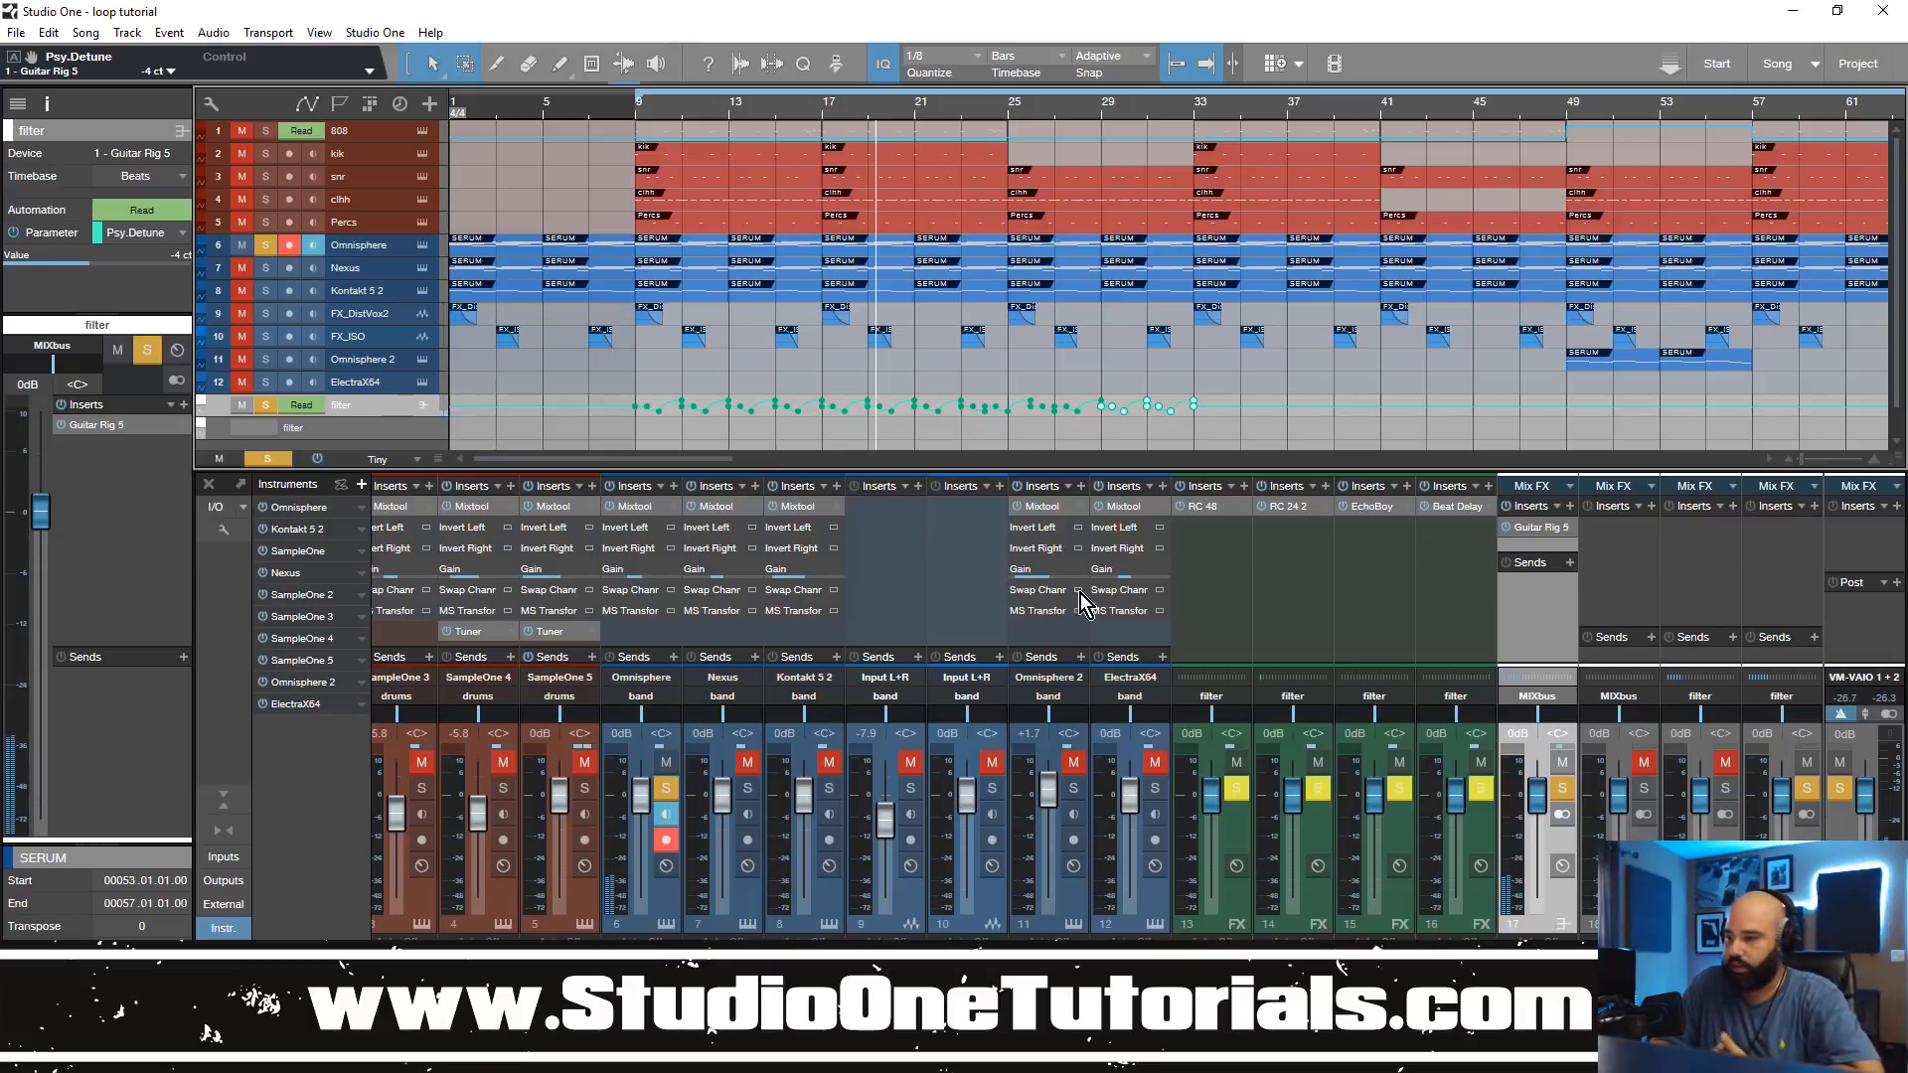
click(1534, 530)
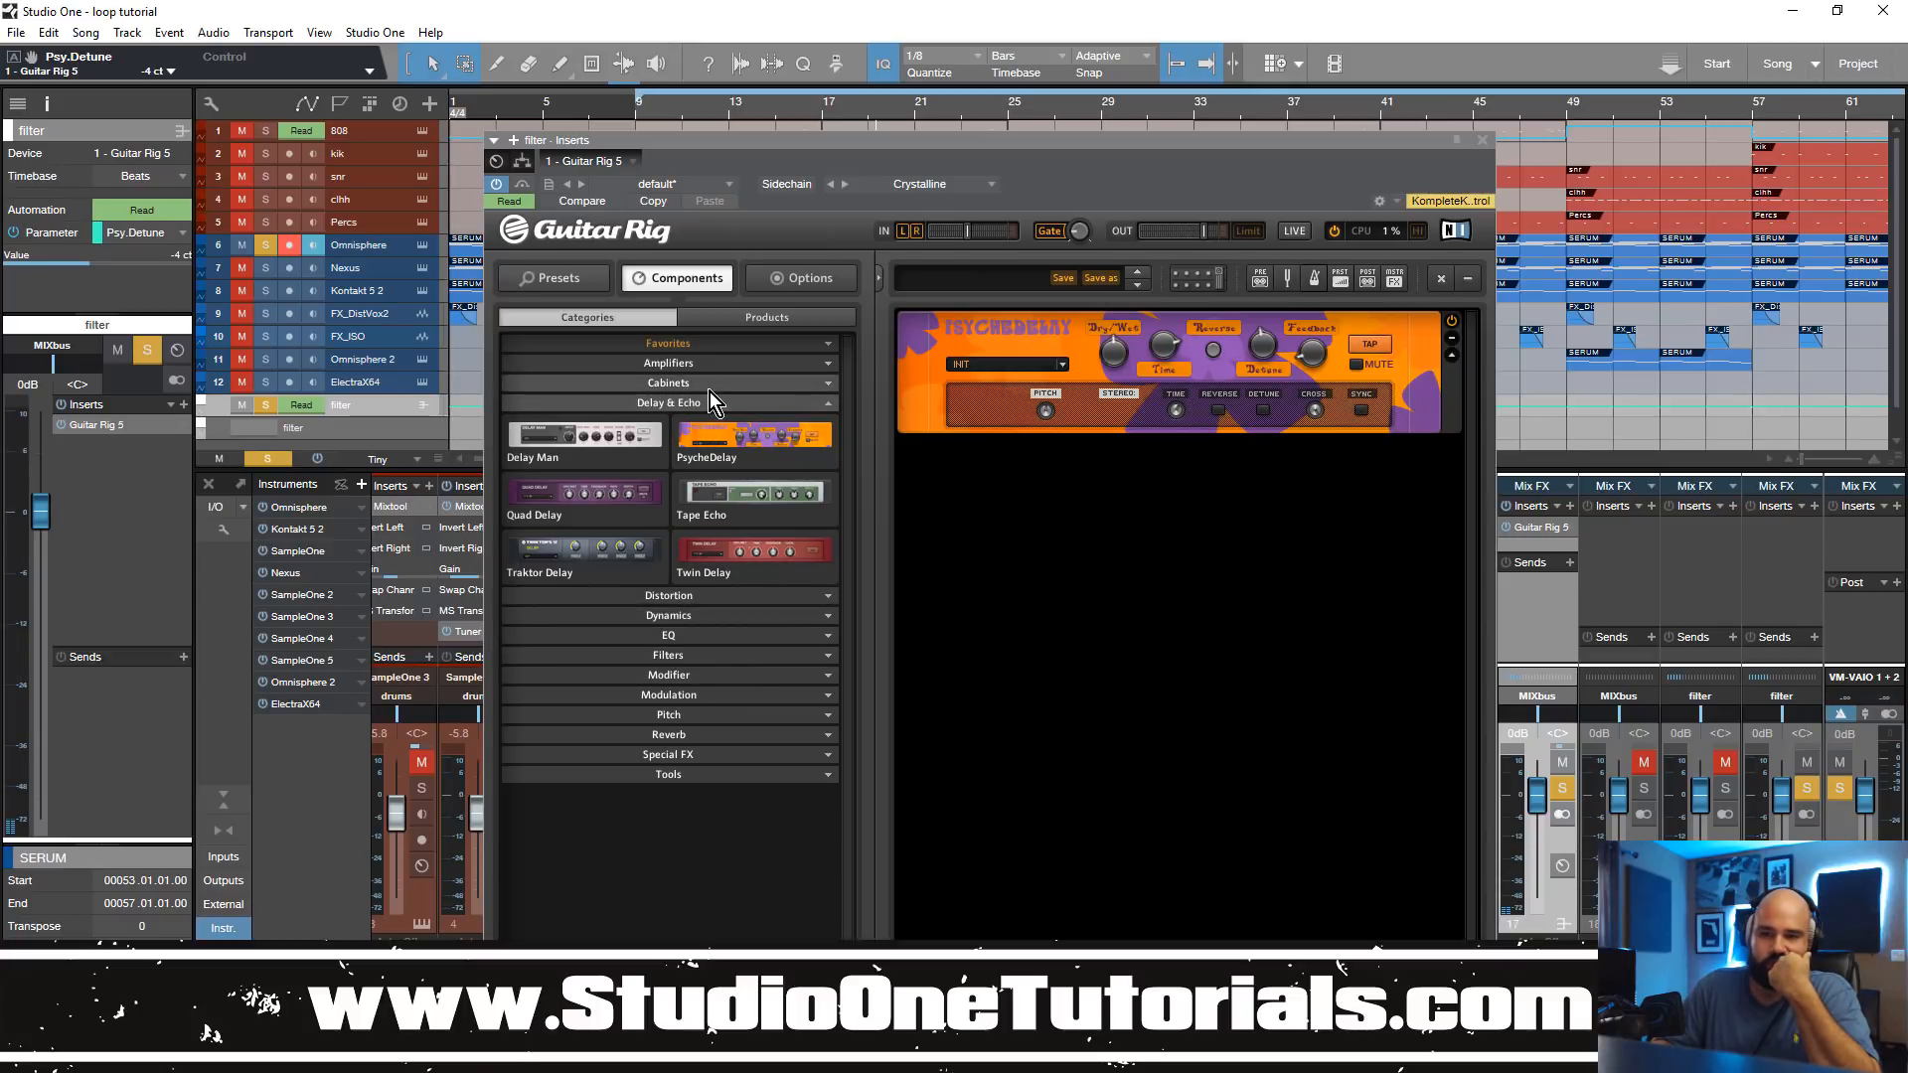
Step: Try a Van 51 amplifier below PsycheDelay, auditioning it with its matched cabinet toggled
click(713, 361)
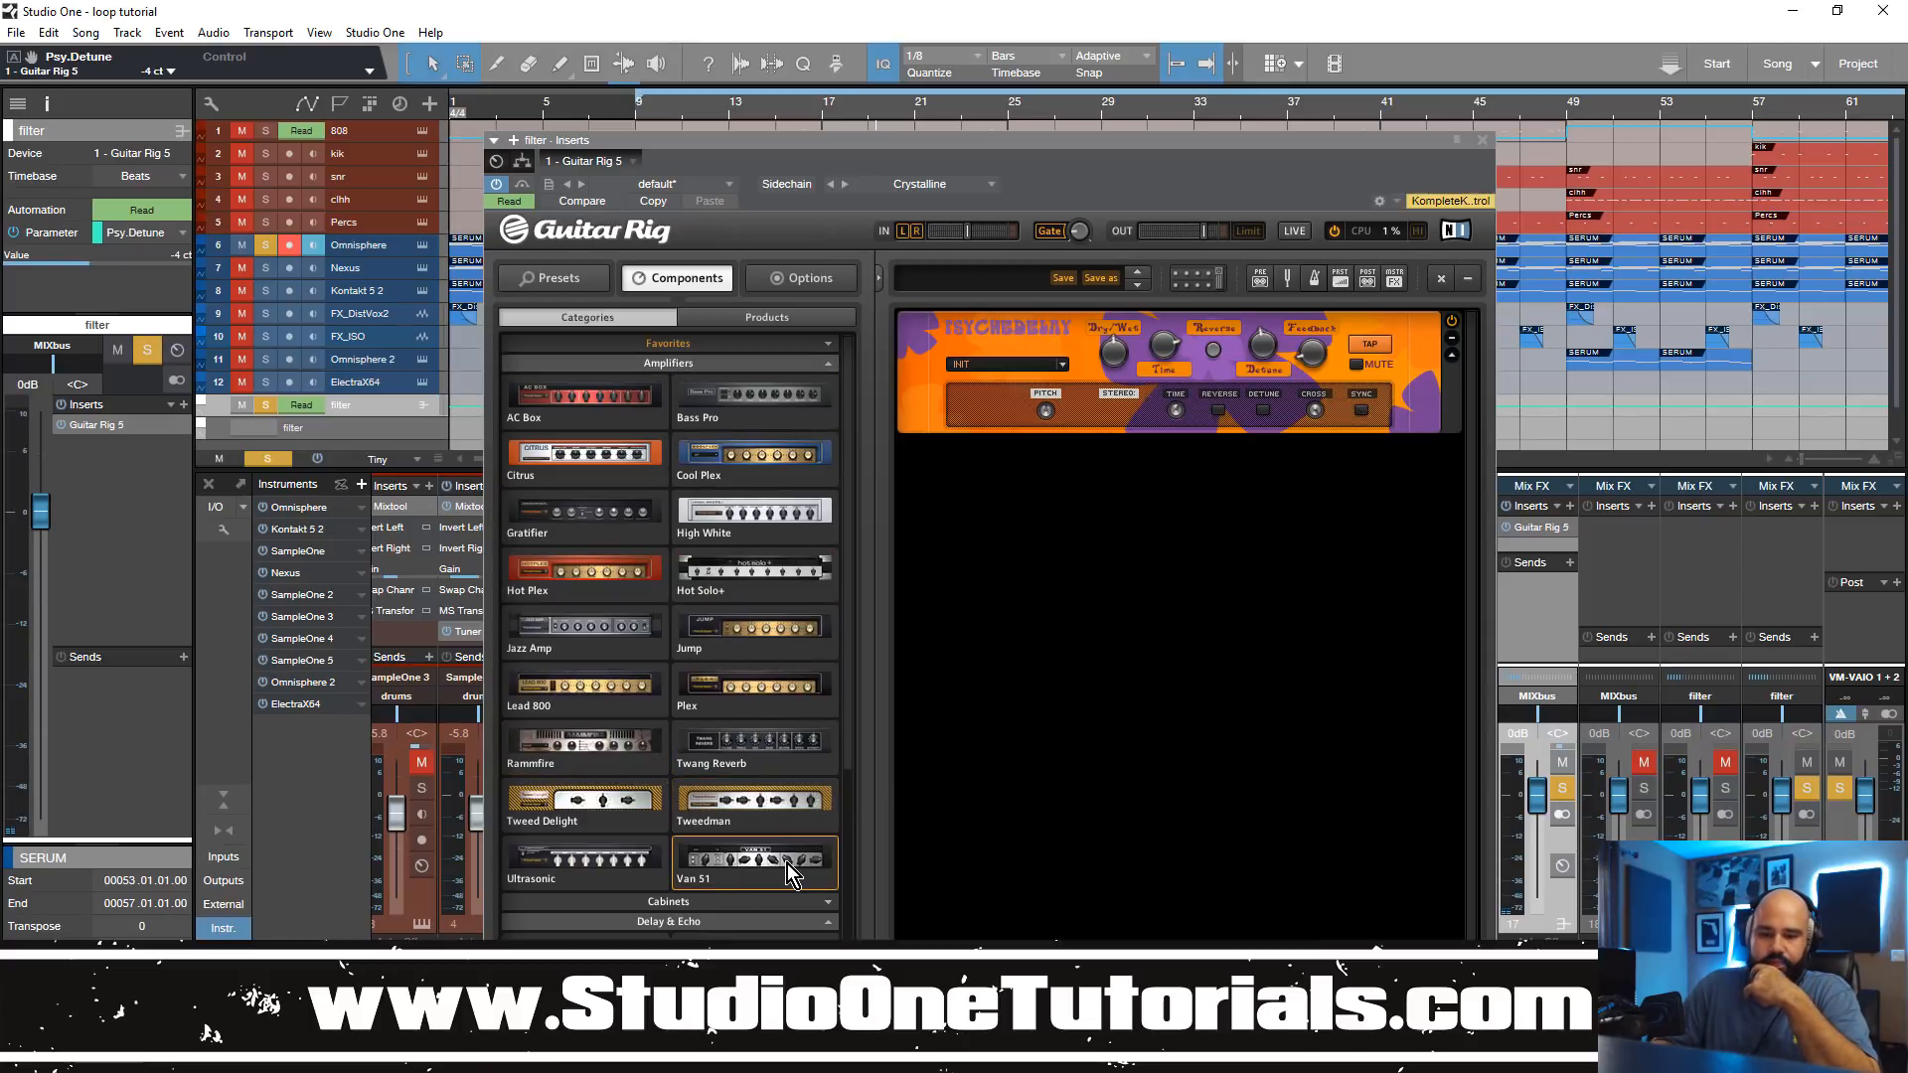
drag(787, 863, 1123, 813)
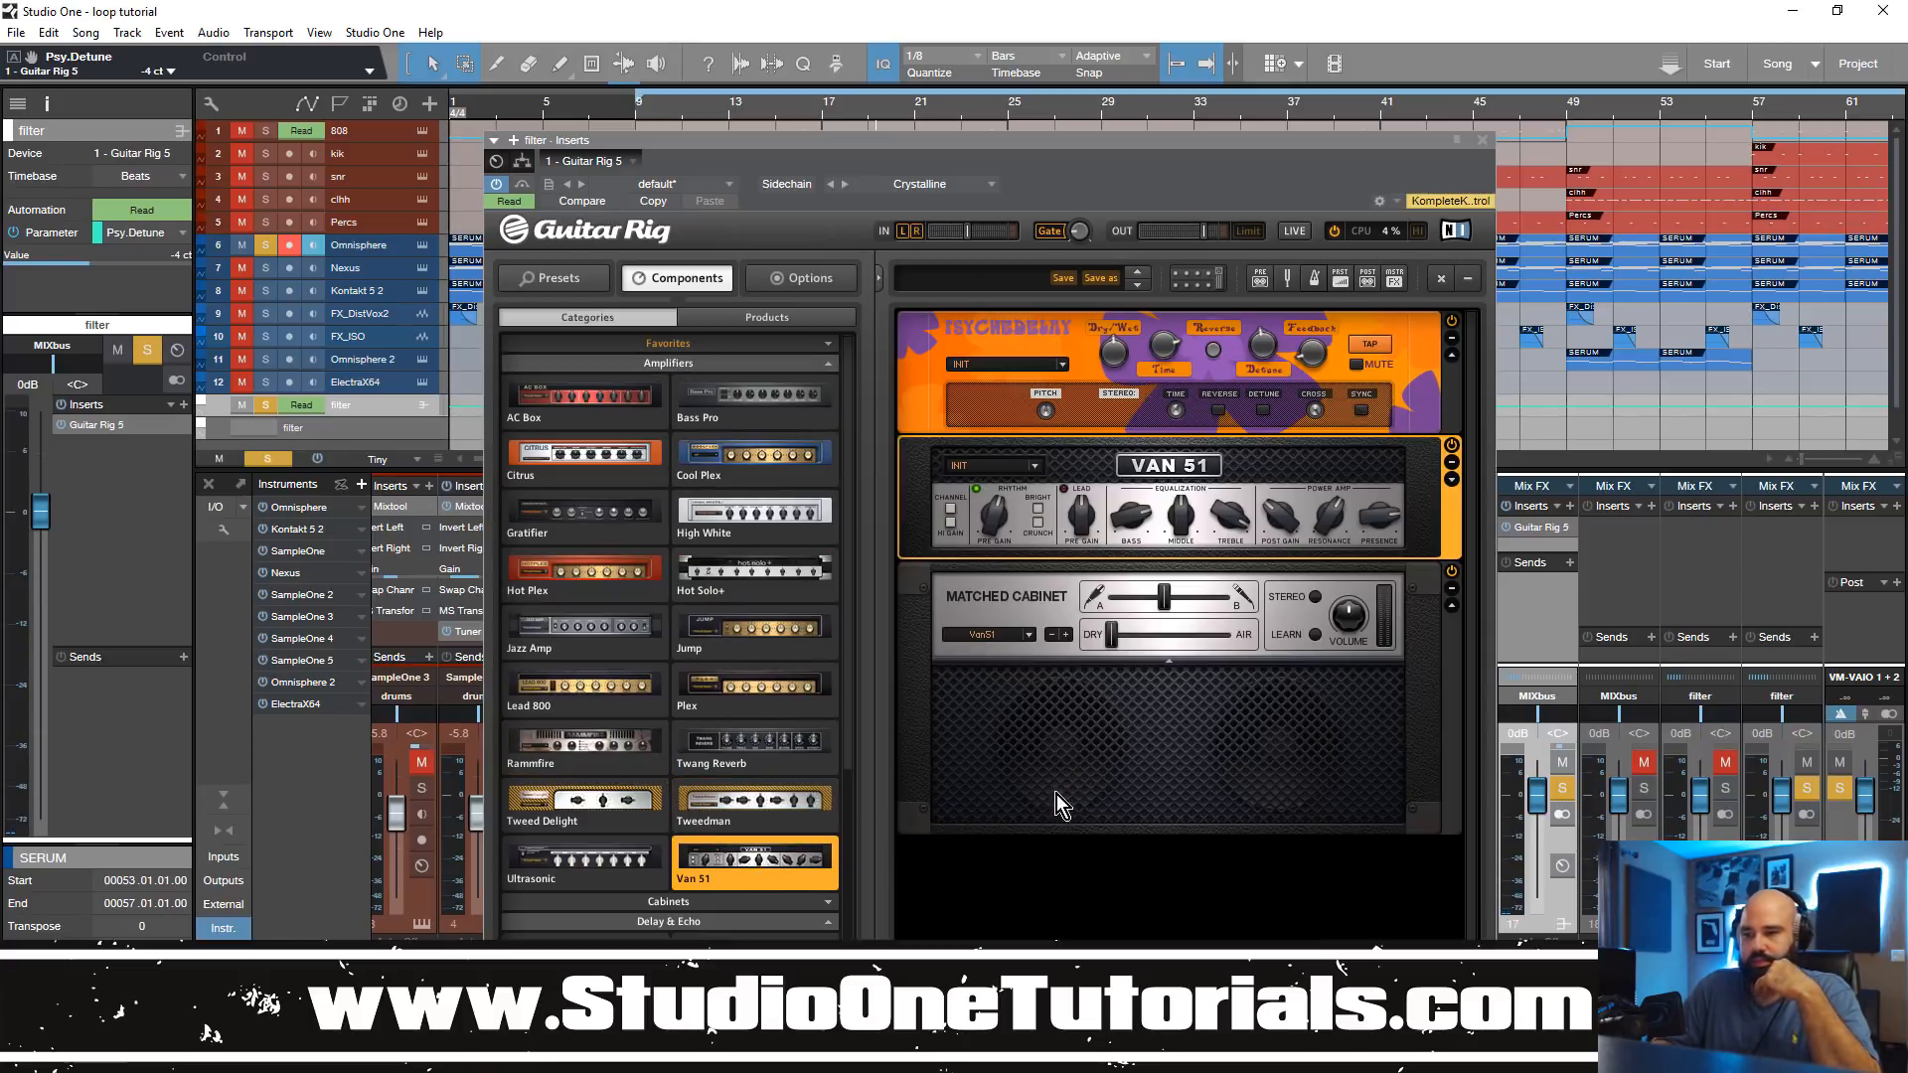
key(space)
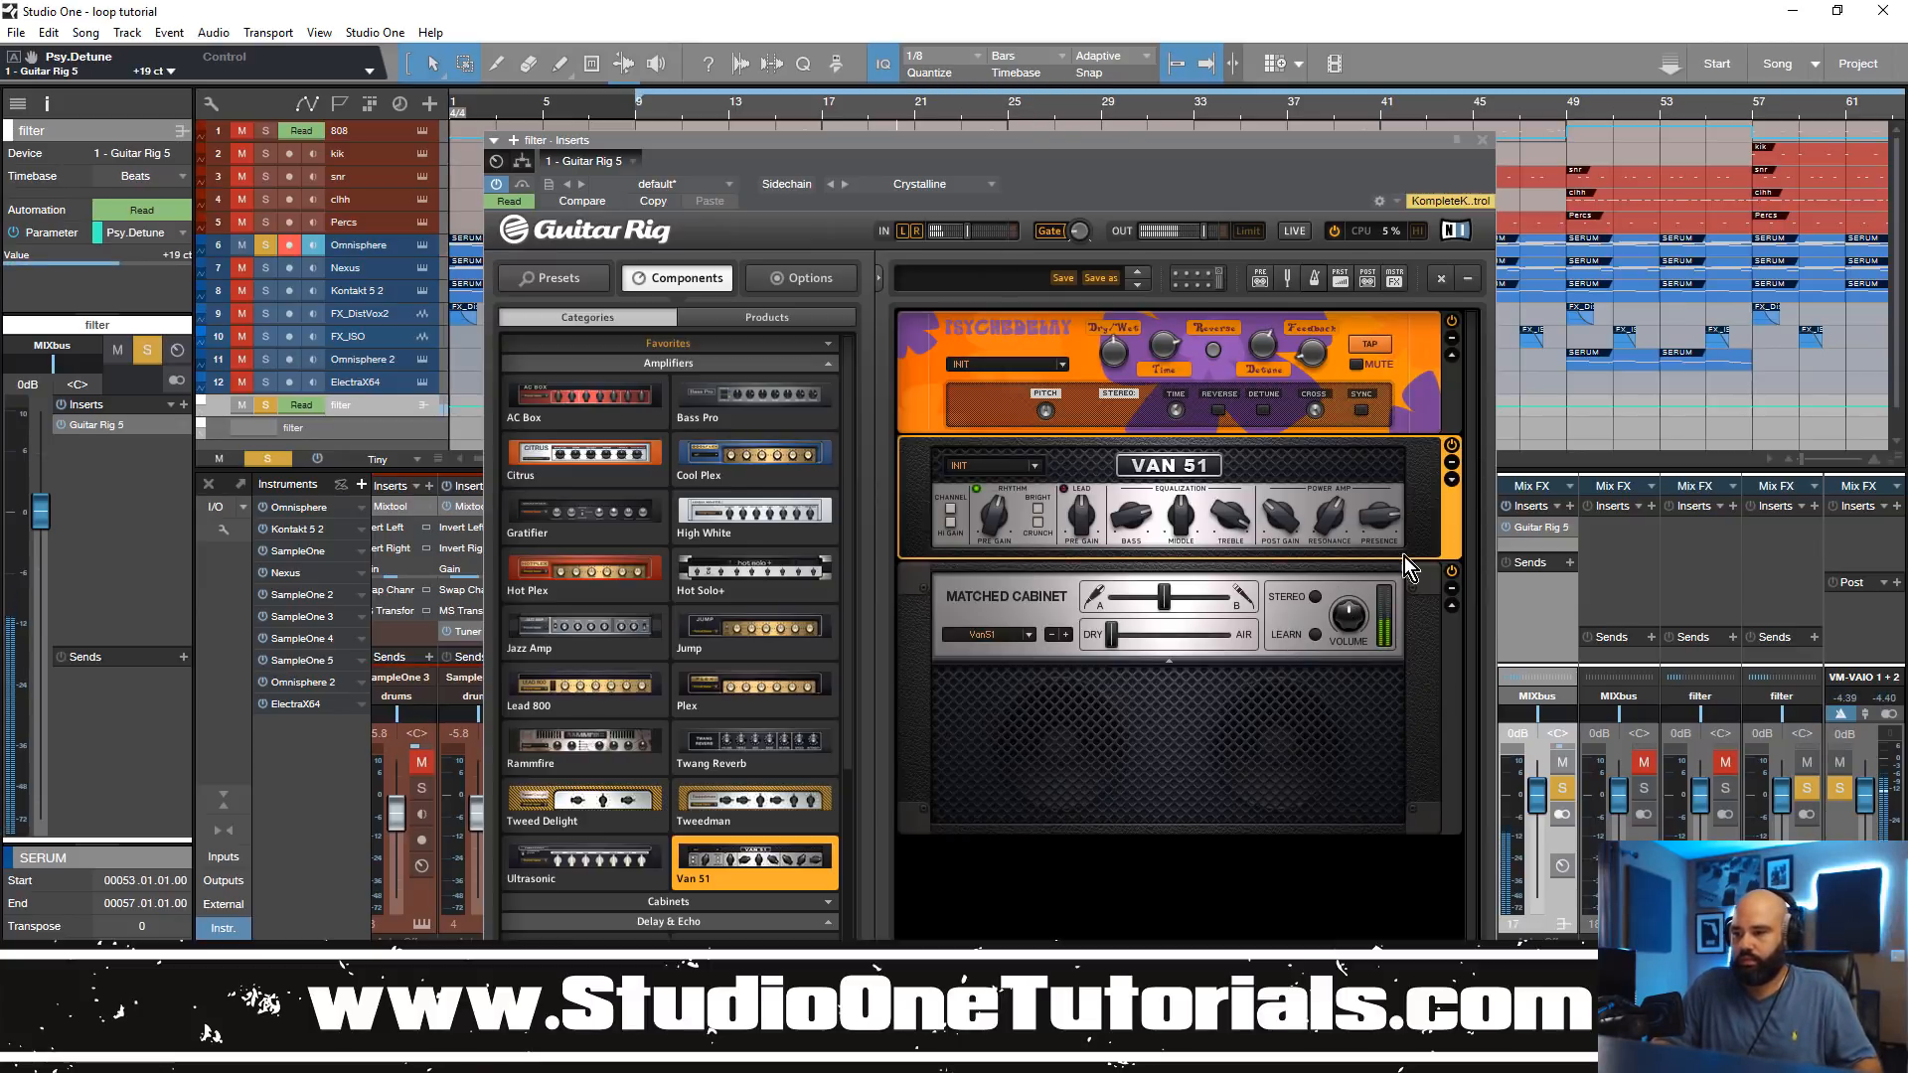
click(1452, 572)
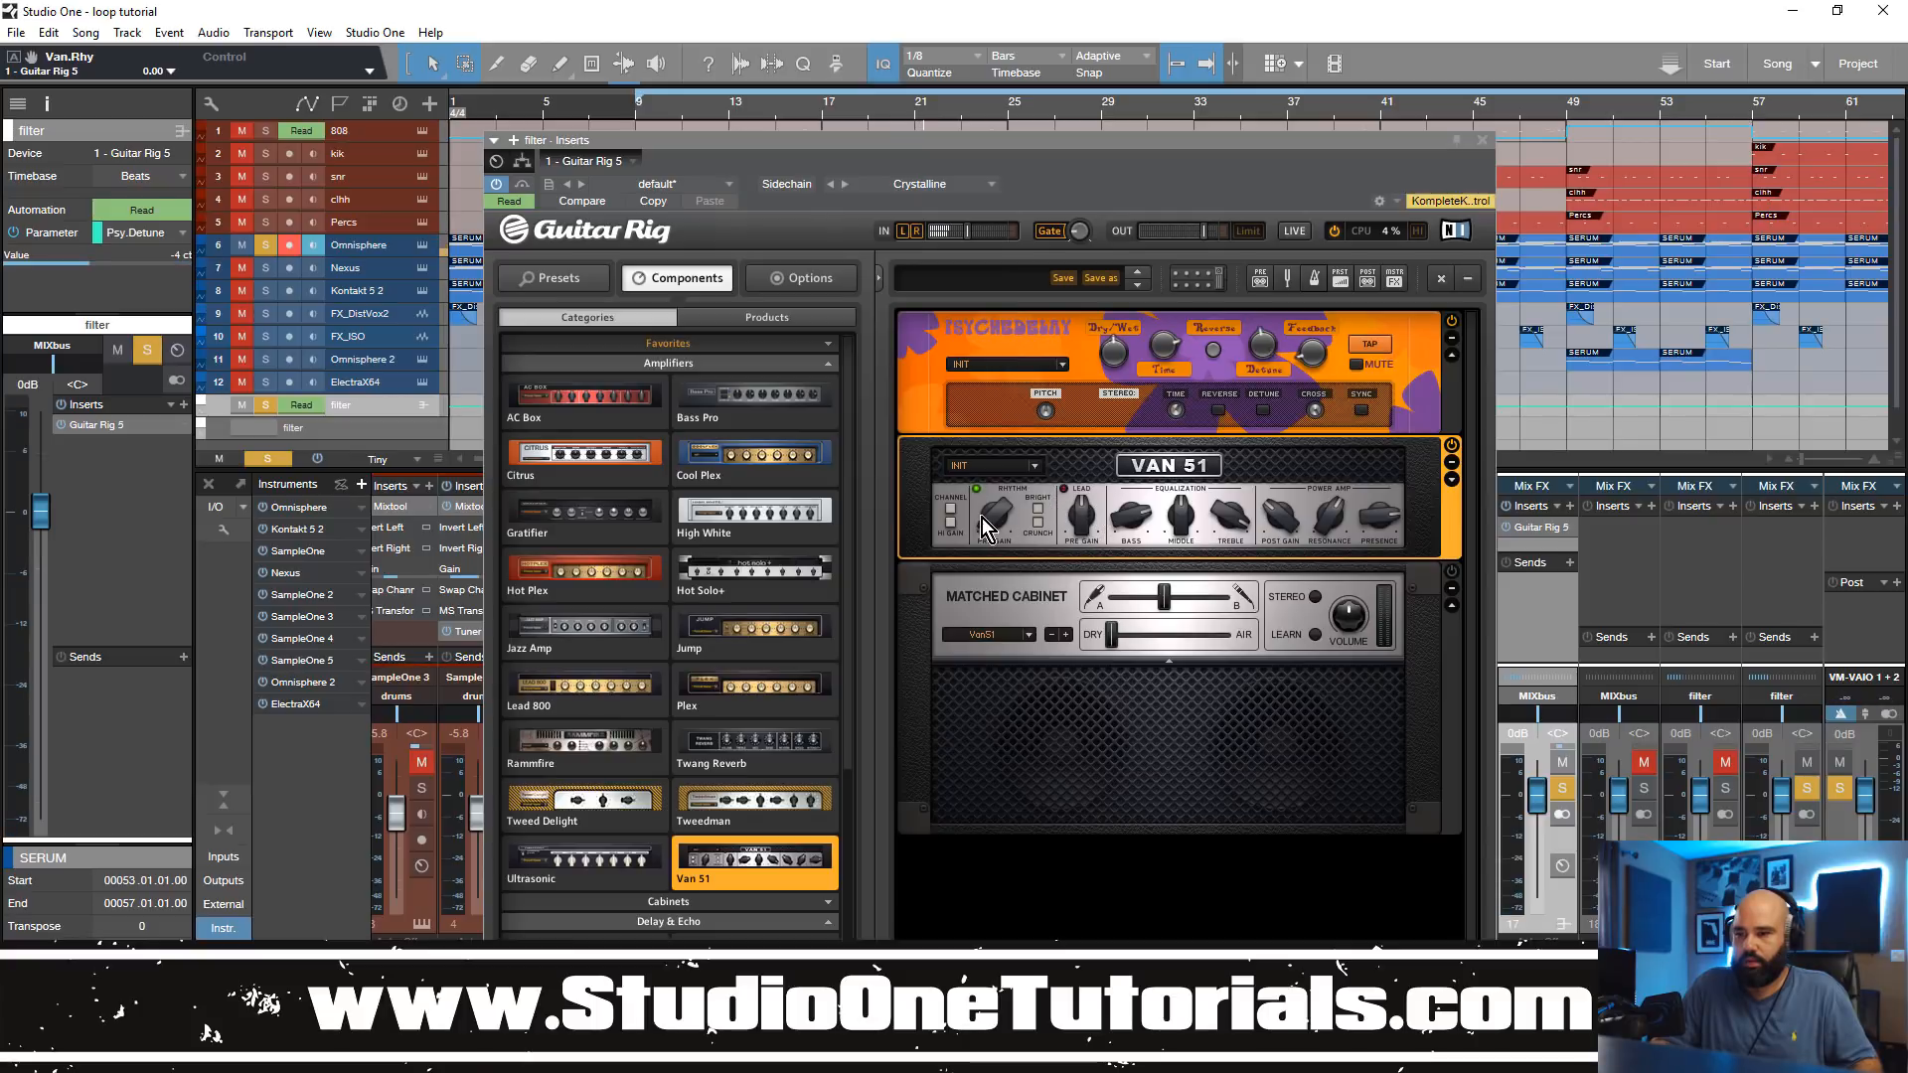
Step: Try different rhythm pre gain and resonance settings on the Van 51 amplifier during playback
drag(987, 524, 995, 497)
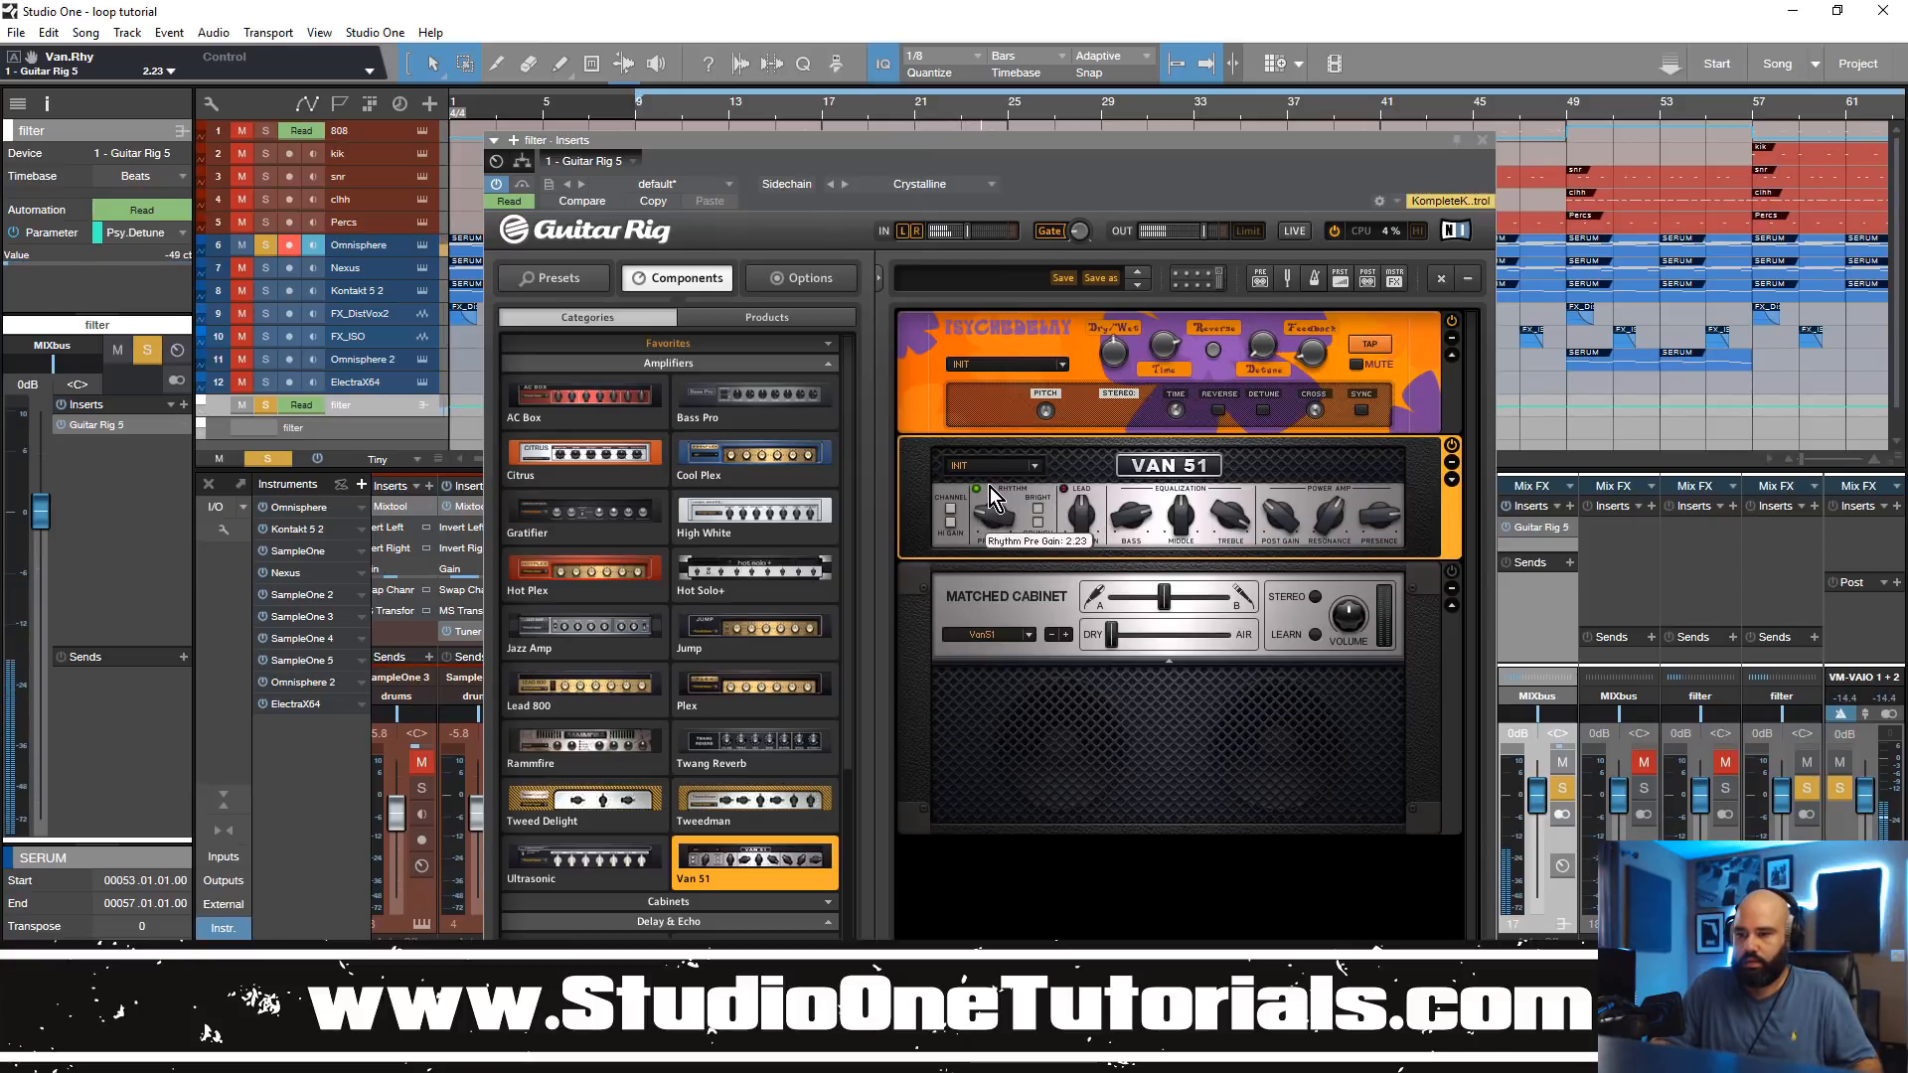
drag(1152, 511, 1135, 584)
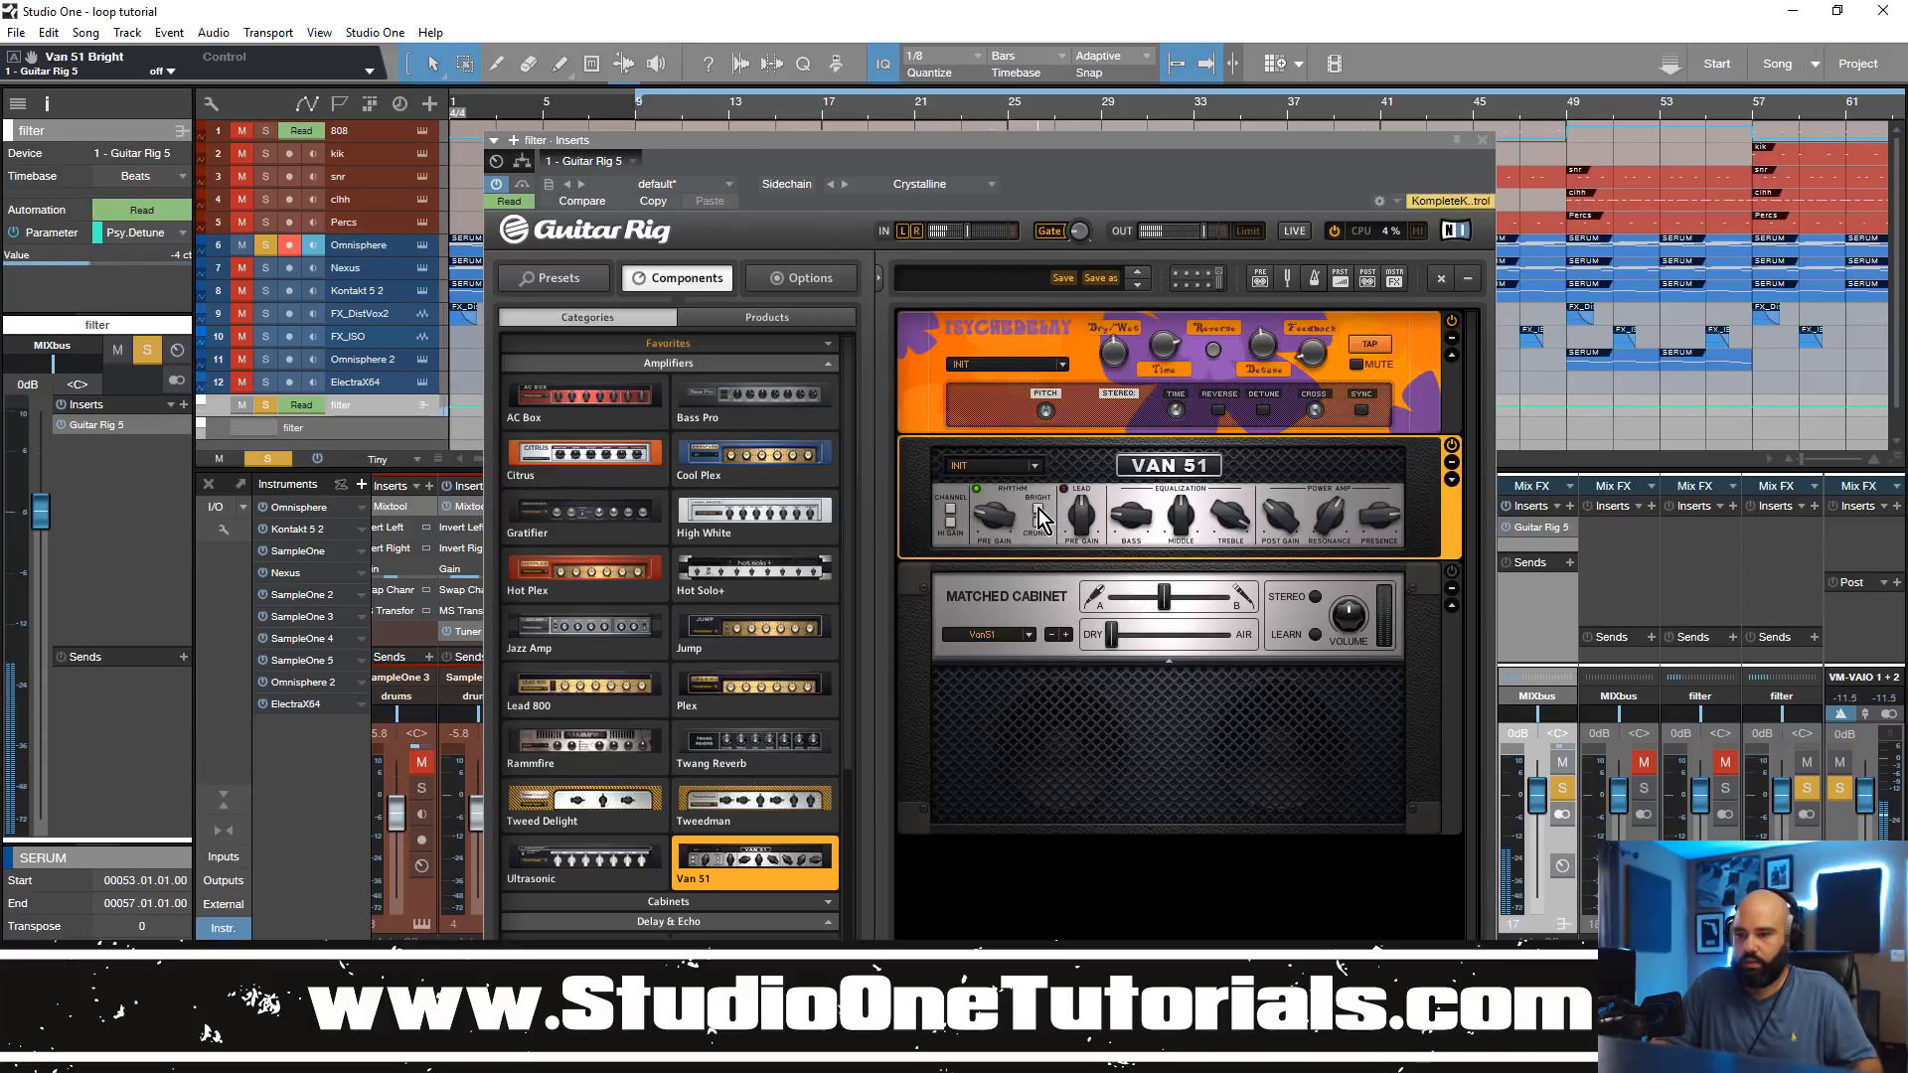
drag(1002, 509, 1004, 481)
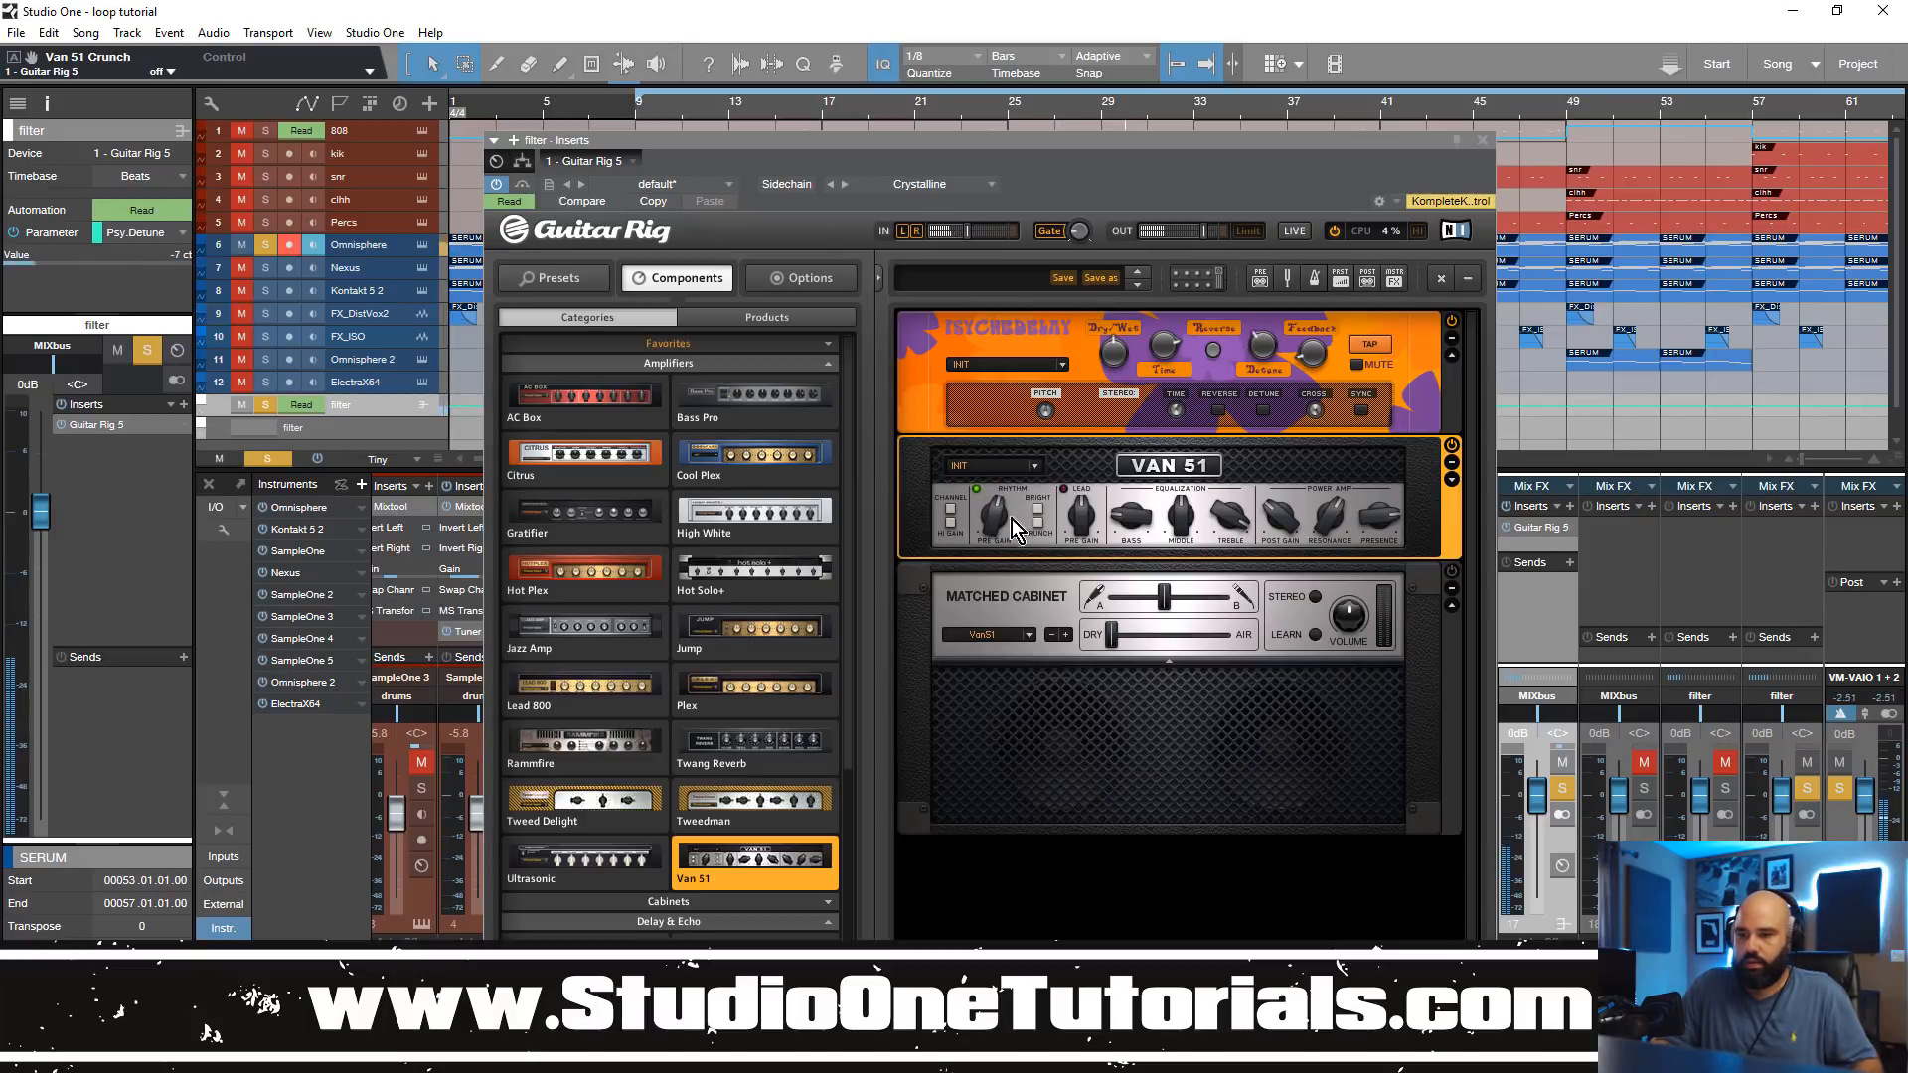
drag(991, 514, 992, 527)
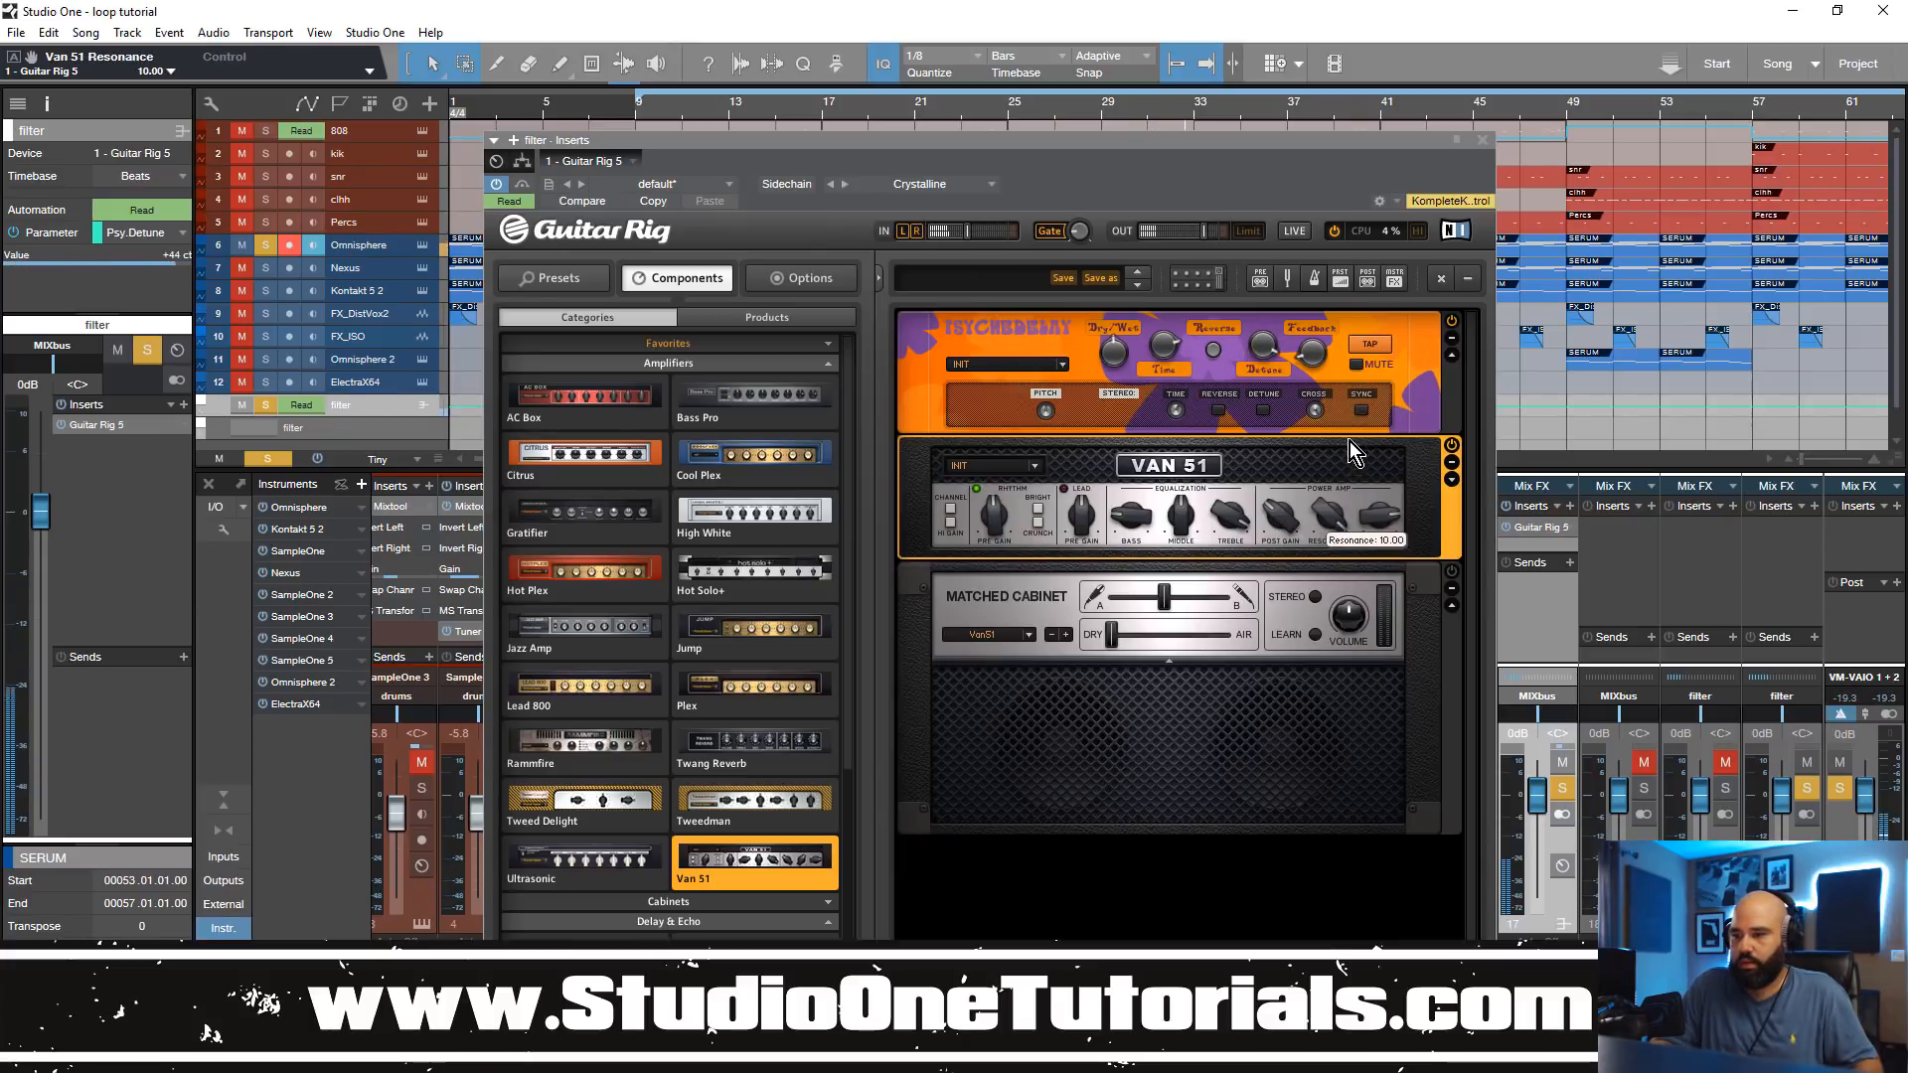
drag(1320, 576, 1326, 505)
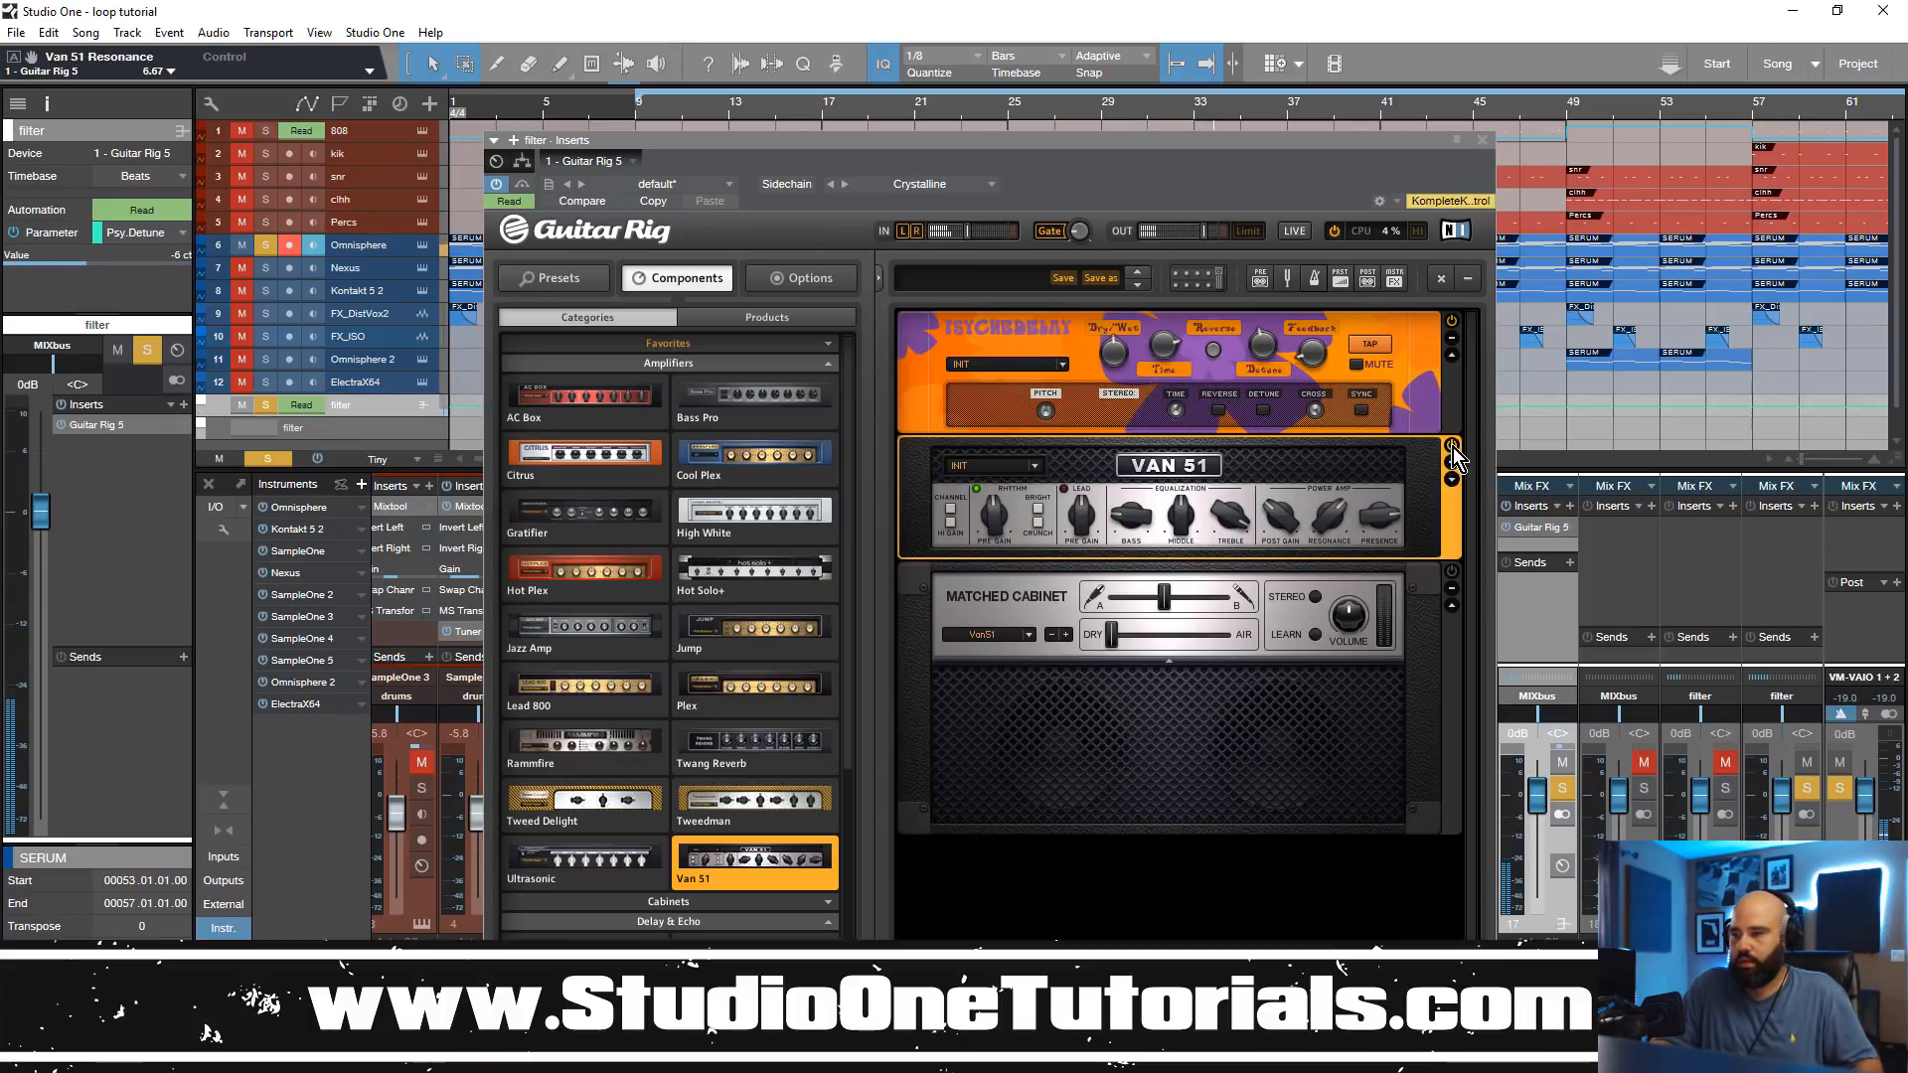
Step: Remove the Van 51 amplifier and its matched cabinet from the Guitar Rig rack
right_click(1418, 512)
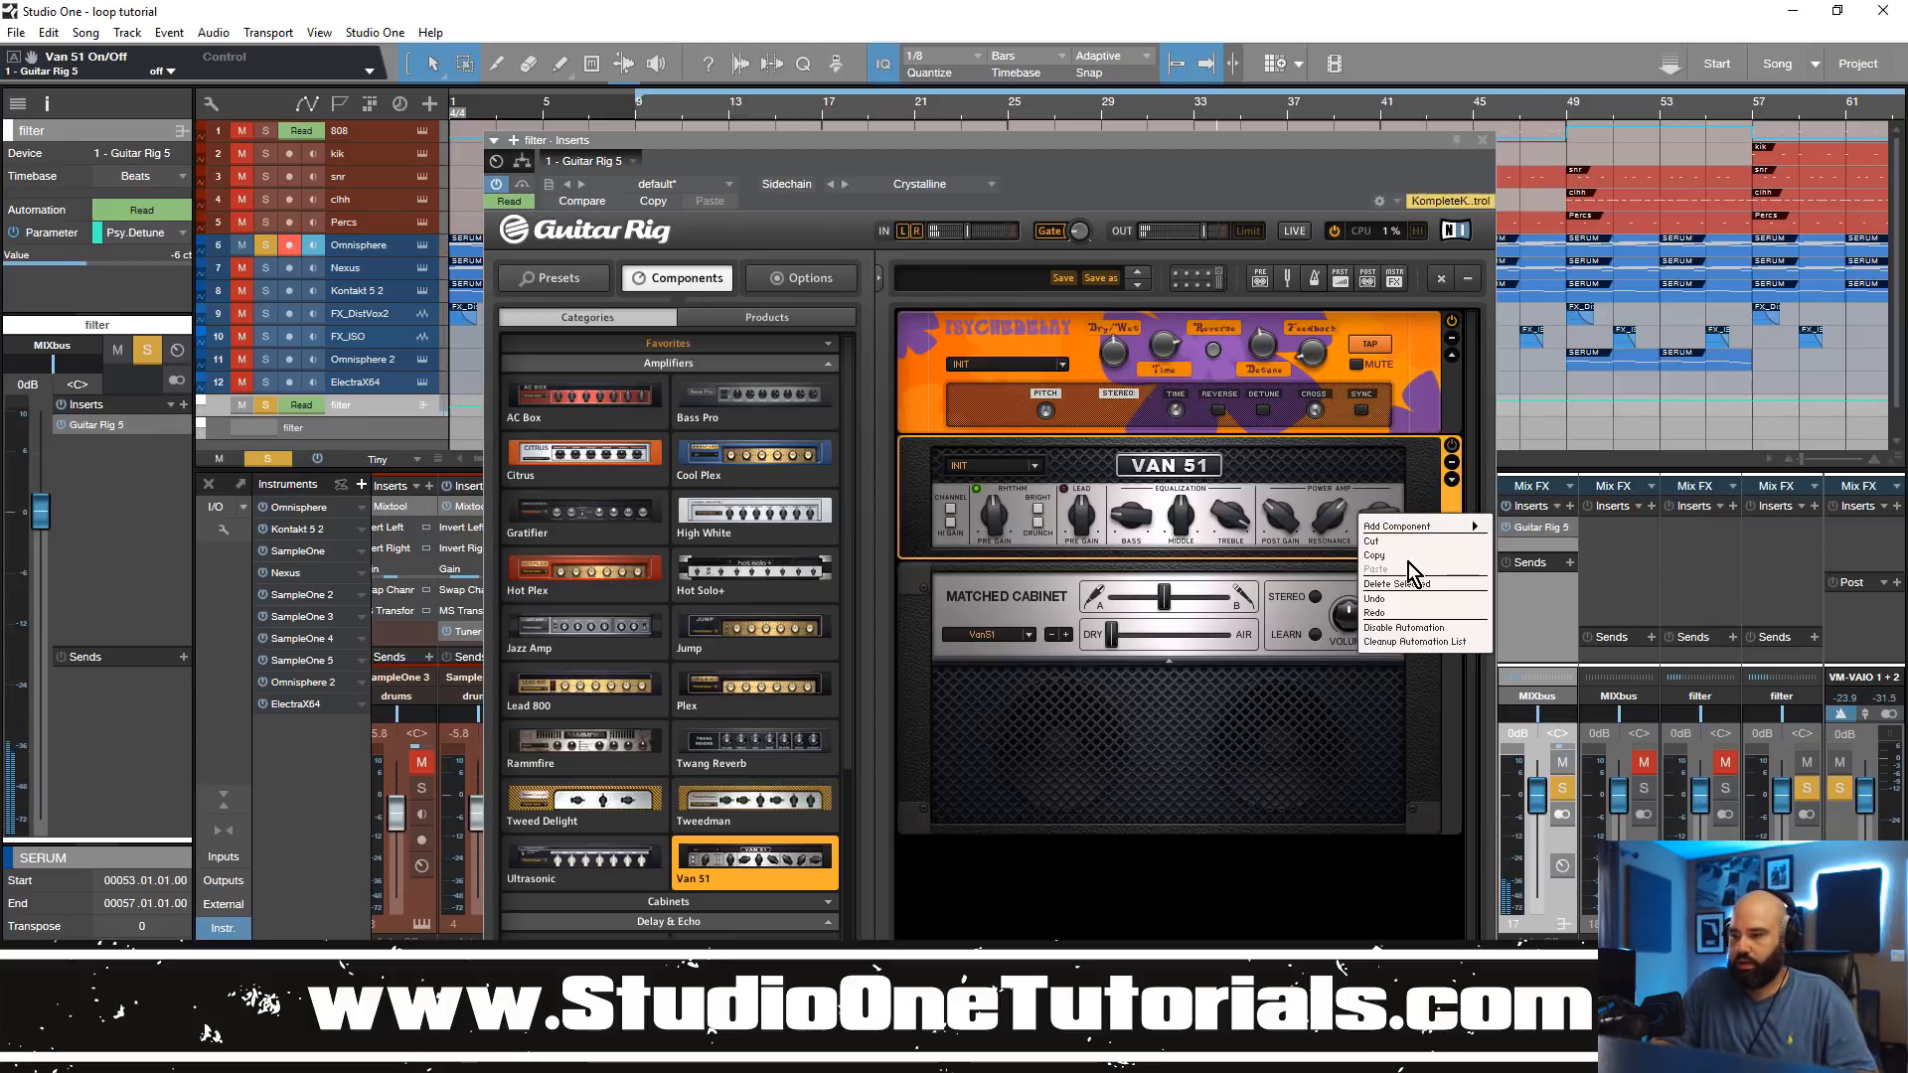
click(1392, 474)
drag(1391, 473, 696, 502)
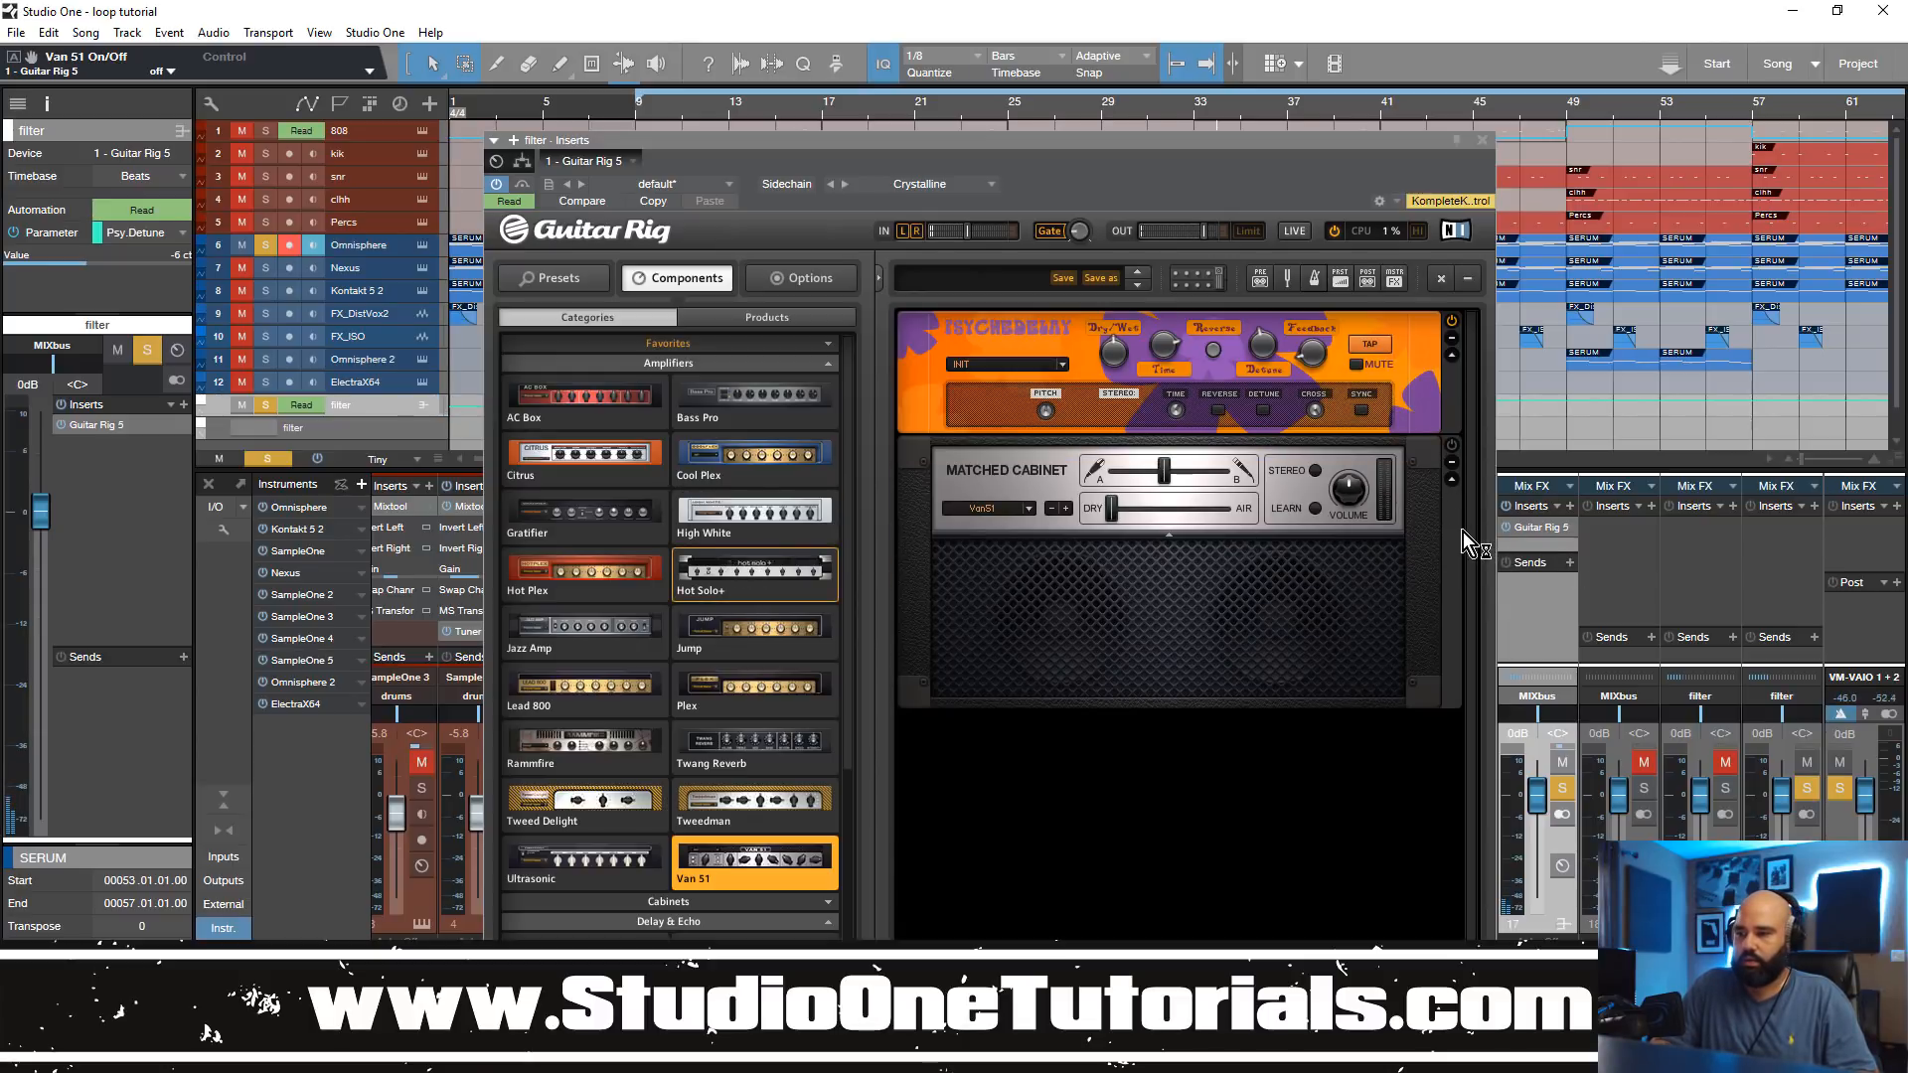
click(1451, 464)
drag(1416, 460, 771, 556)
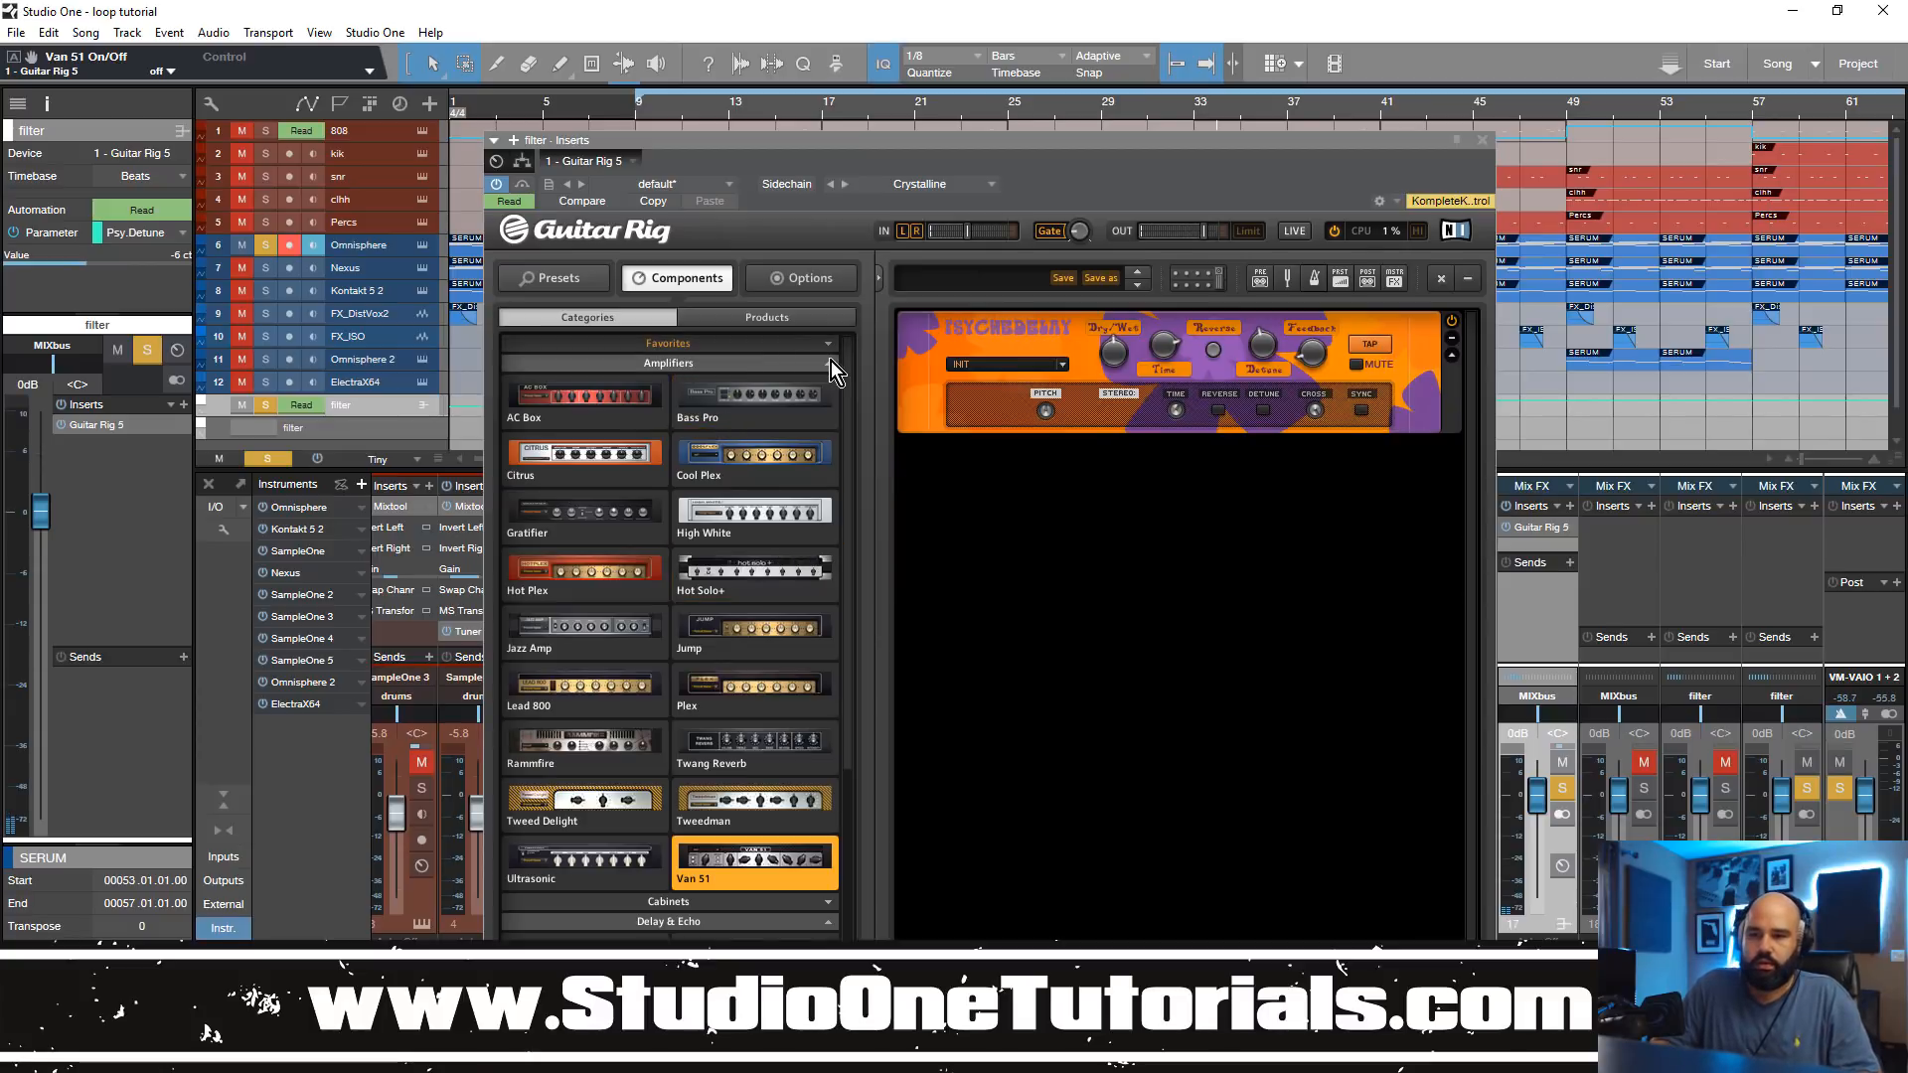
Step: Browse the Filters components and add a Pro-Filter below PsycheDelay in the Guitar Rig rack
click(831, 362)
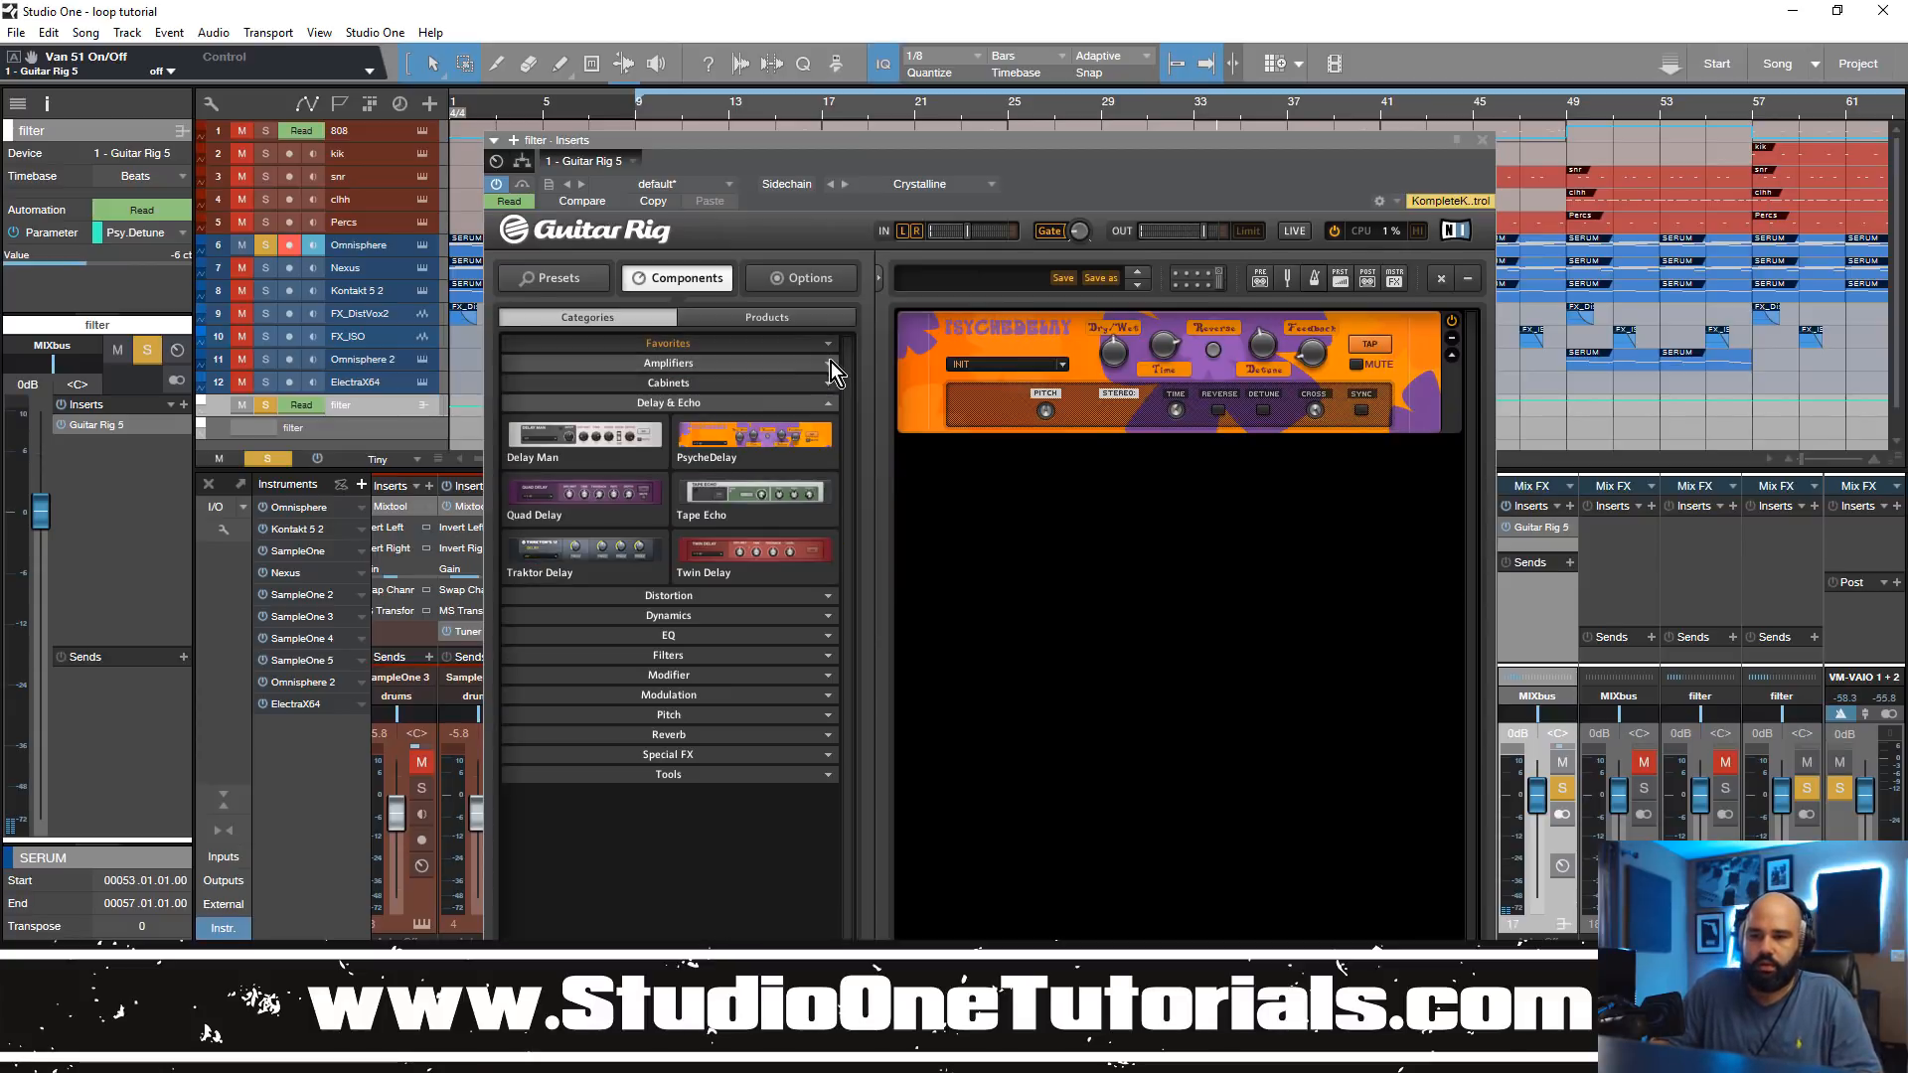
click(712, 615)
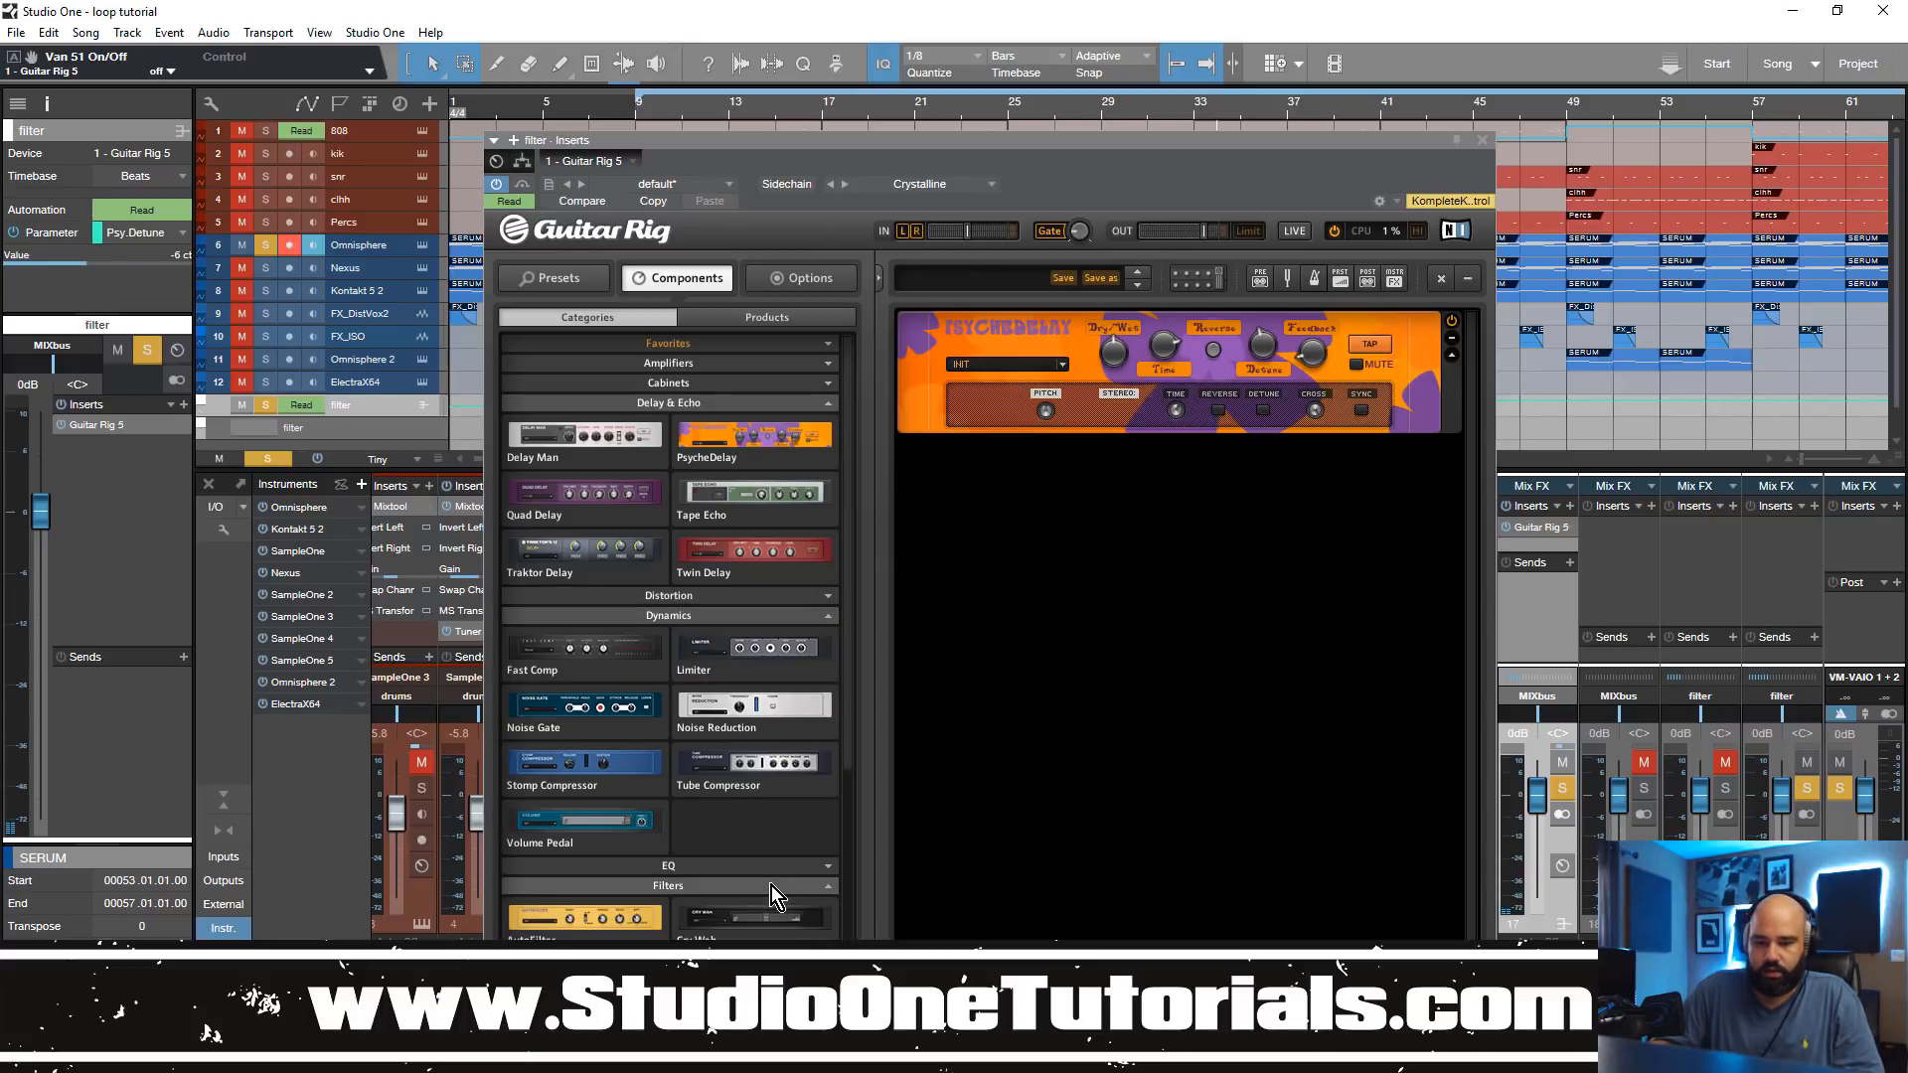
scroll(779, 801, down, 5)
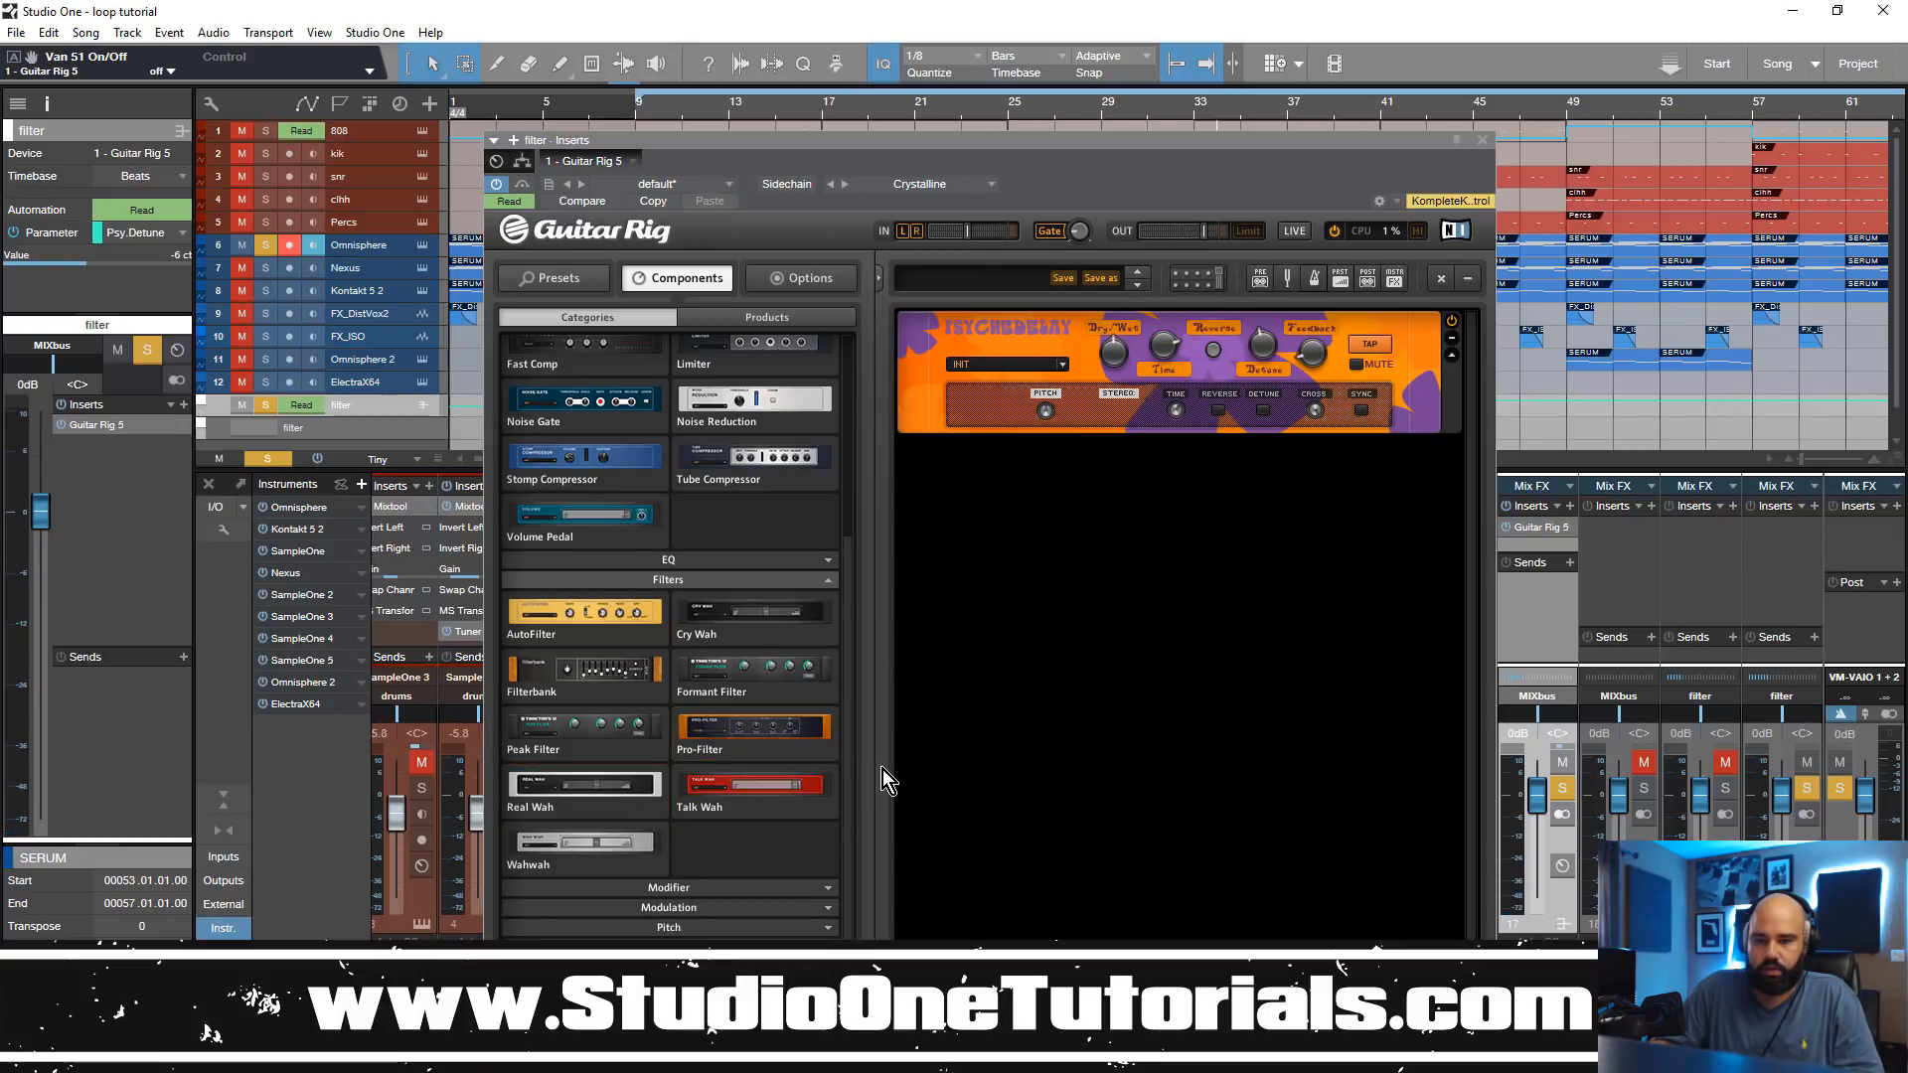
drag(756, 726, 1214, 541)
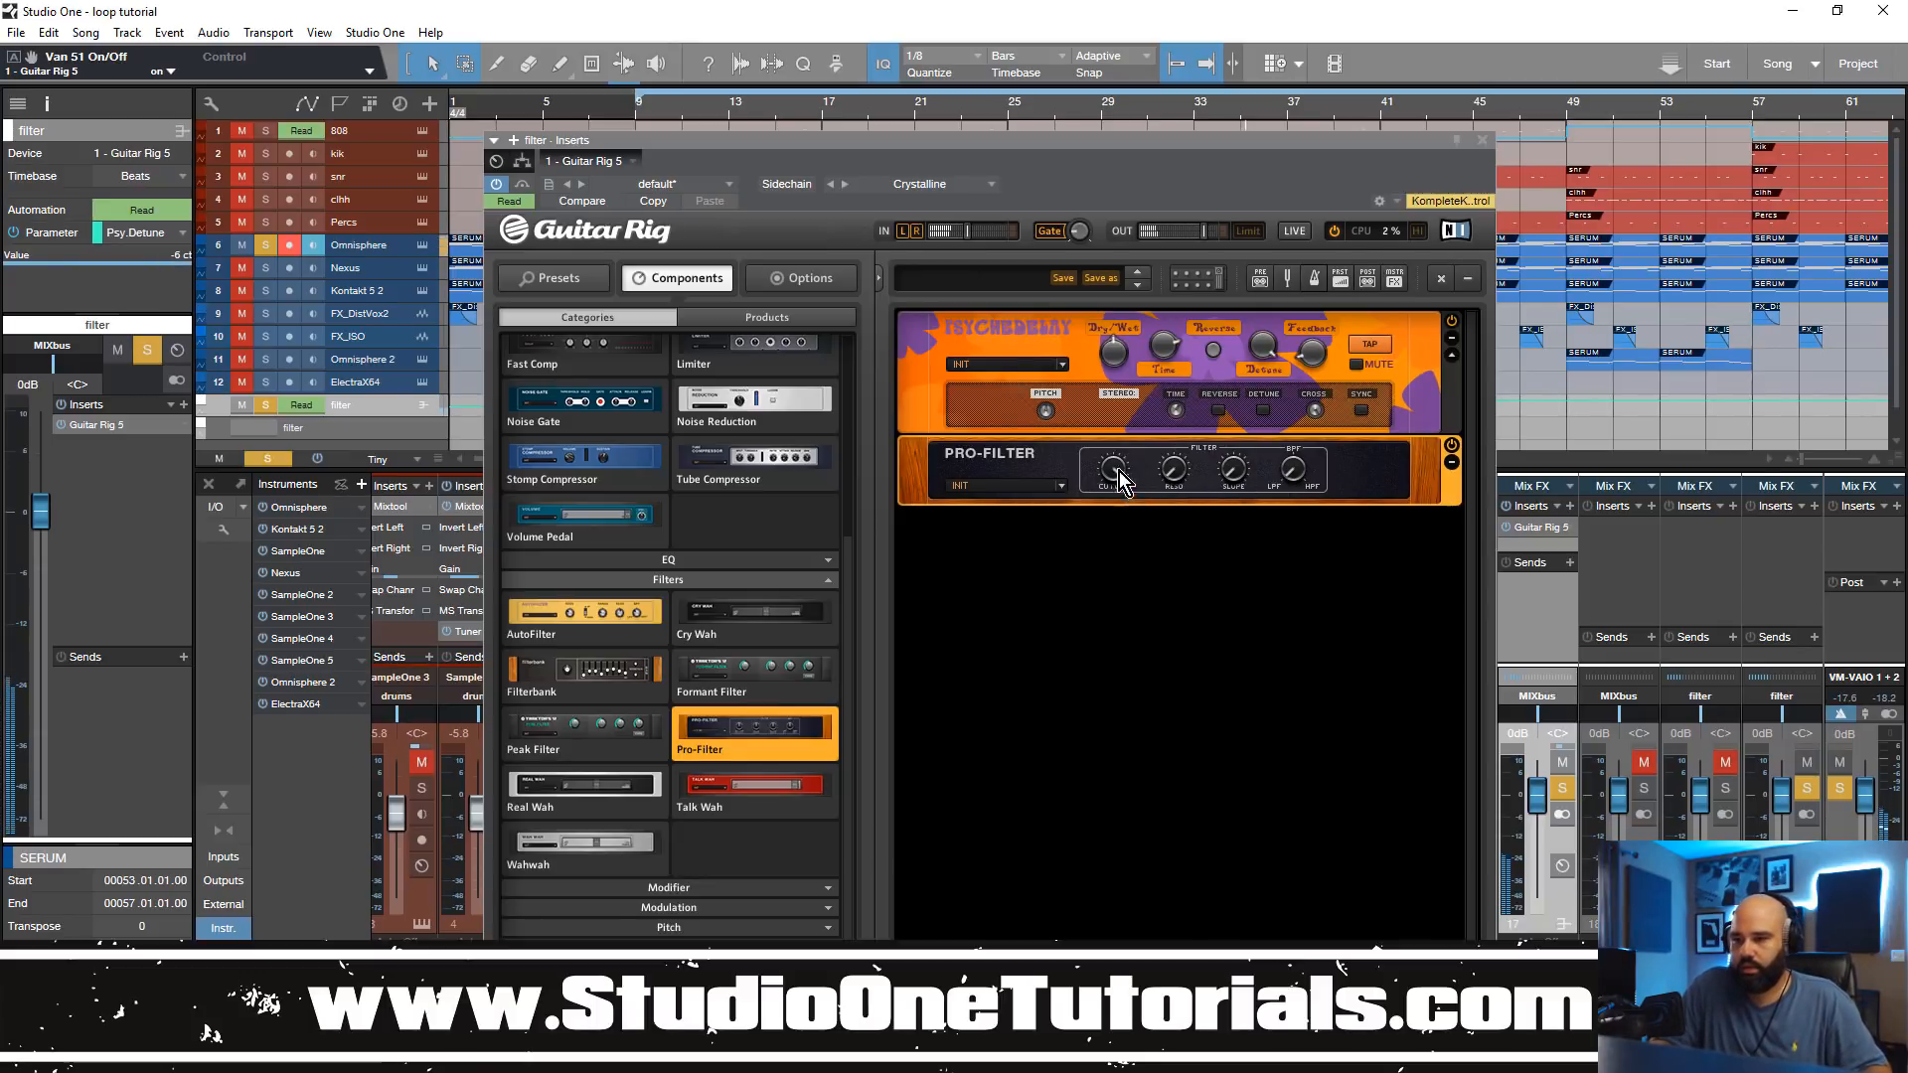
Step: Sweep the Pro-Filter cutoff to about 9580 Hz and set the rack input gain to about -2.0 dB
drag(1115, 503, 1196, 505)
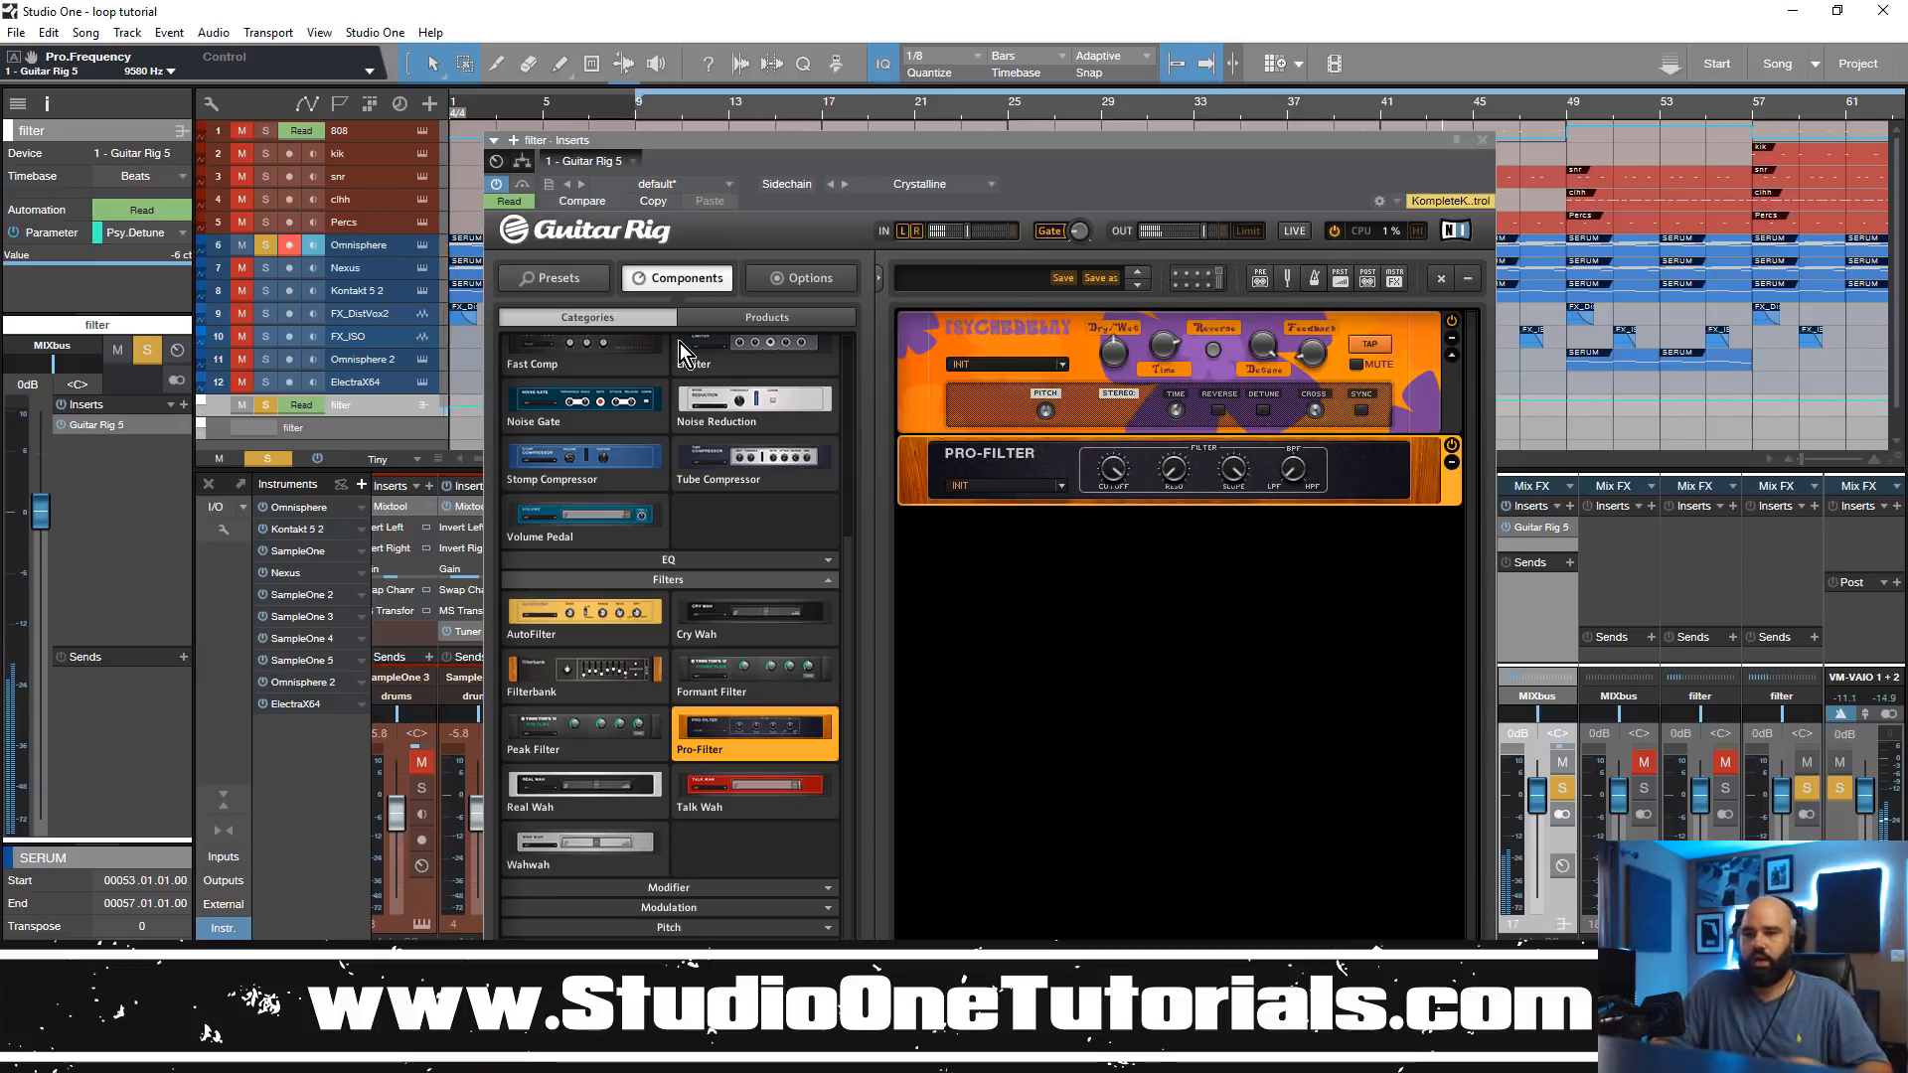
drag(1028, 145, 1279, 151)
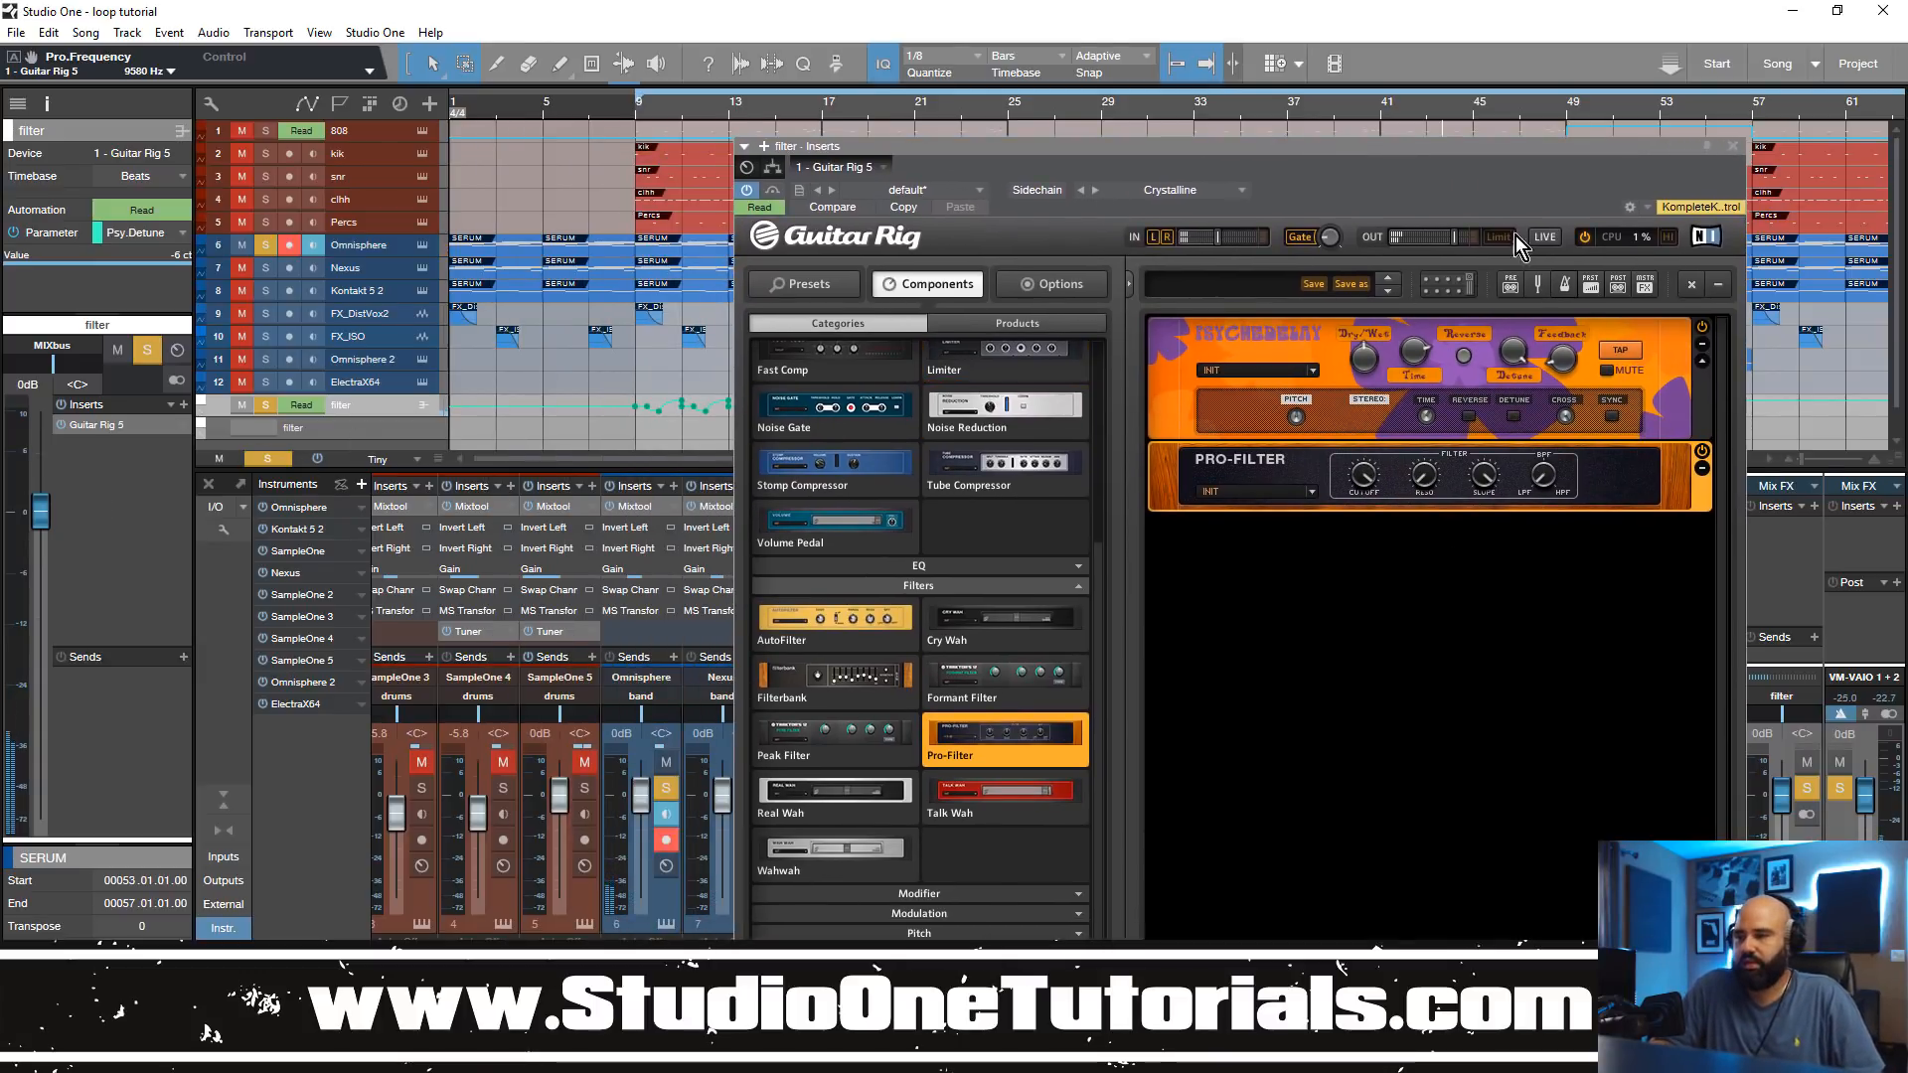
drag(1216, 236, 1214, 244)
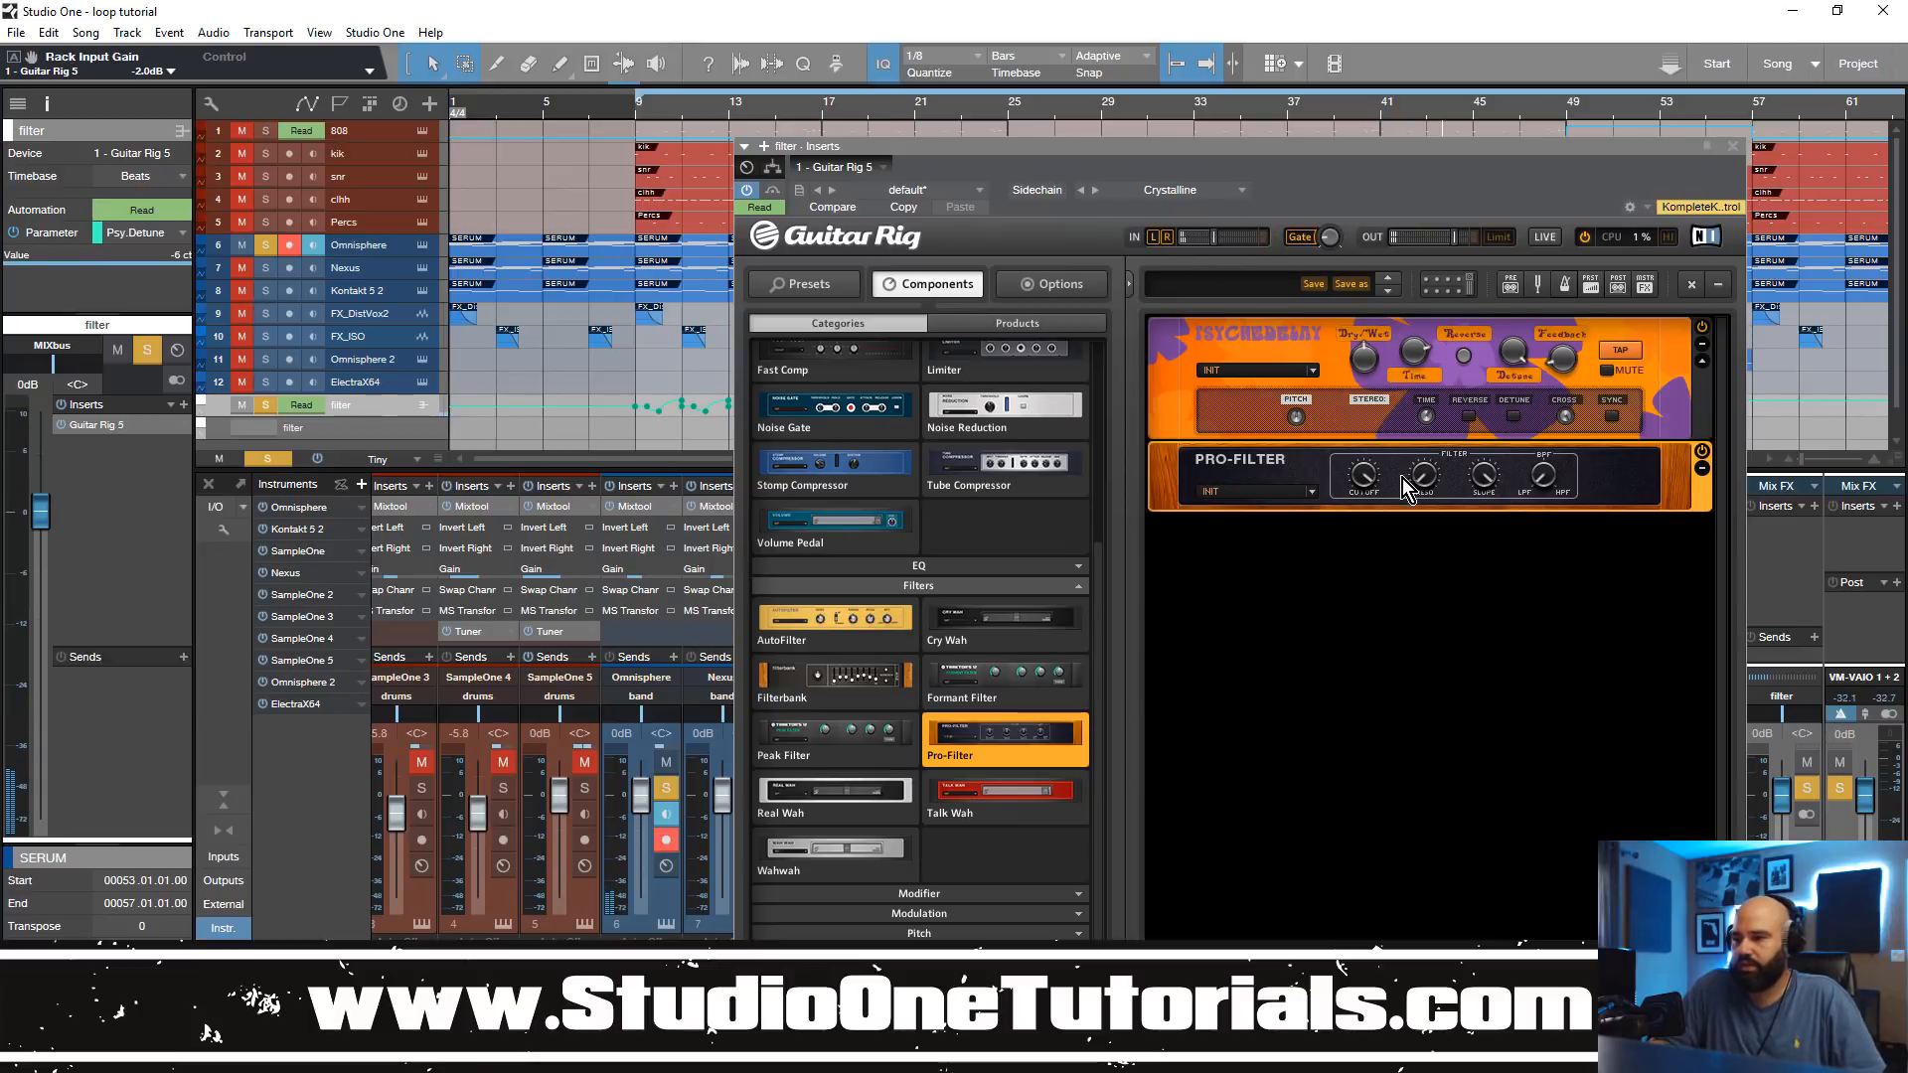
Step: Add Pro.Frequency as an automation parameter of Guitar Rig 5 on the filter track
click(760, 208)
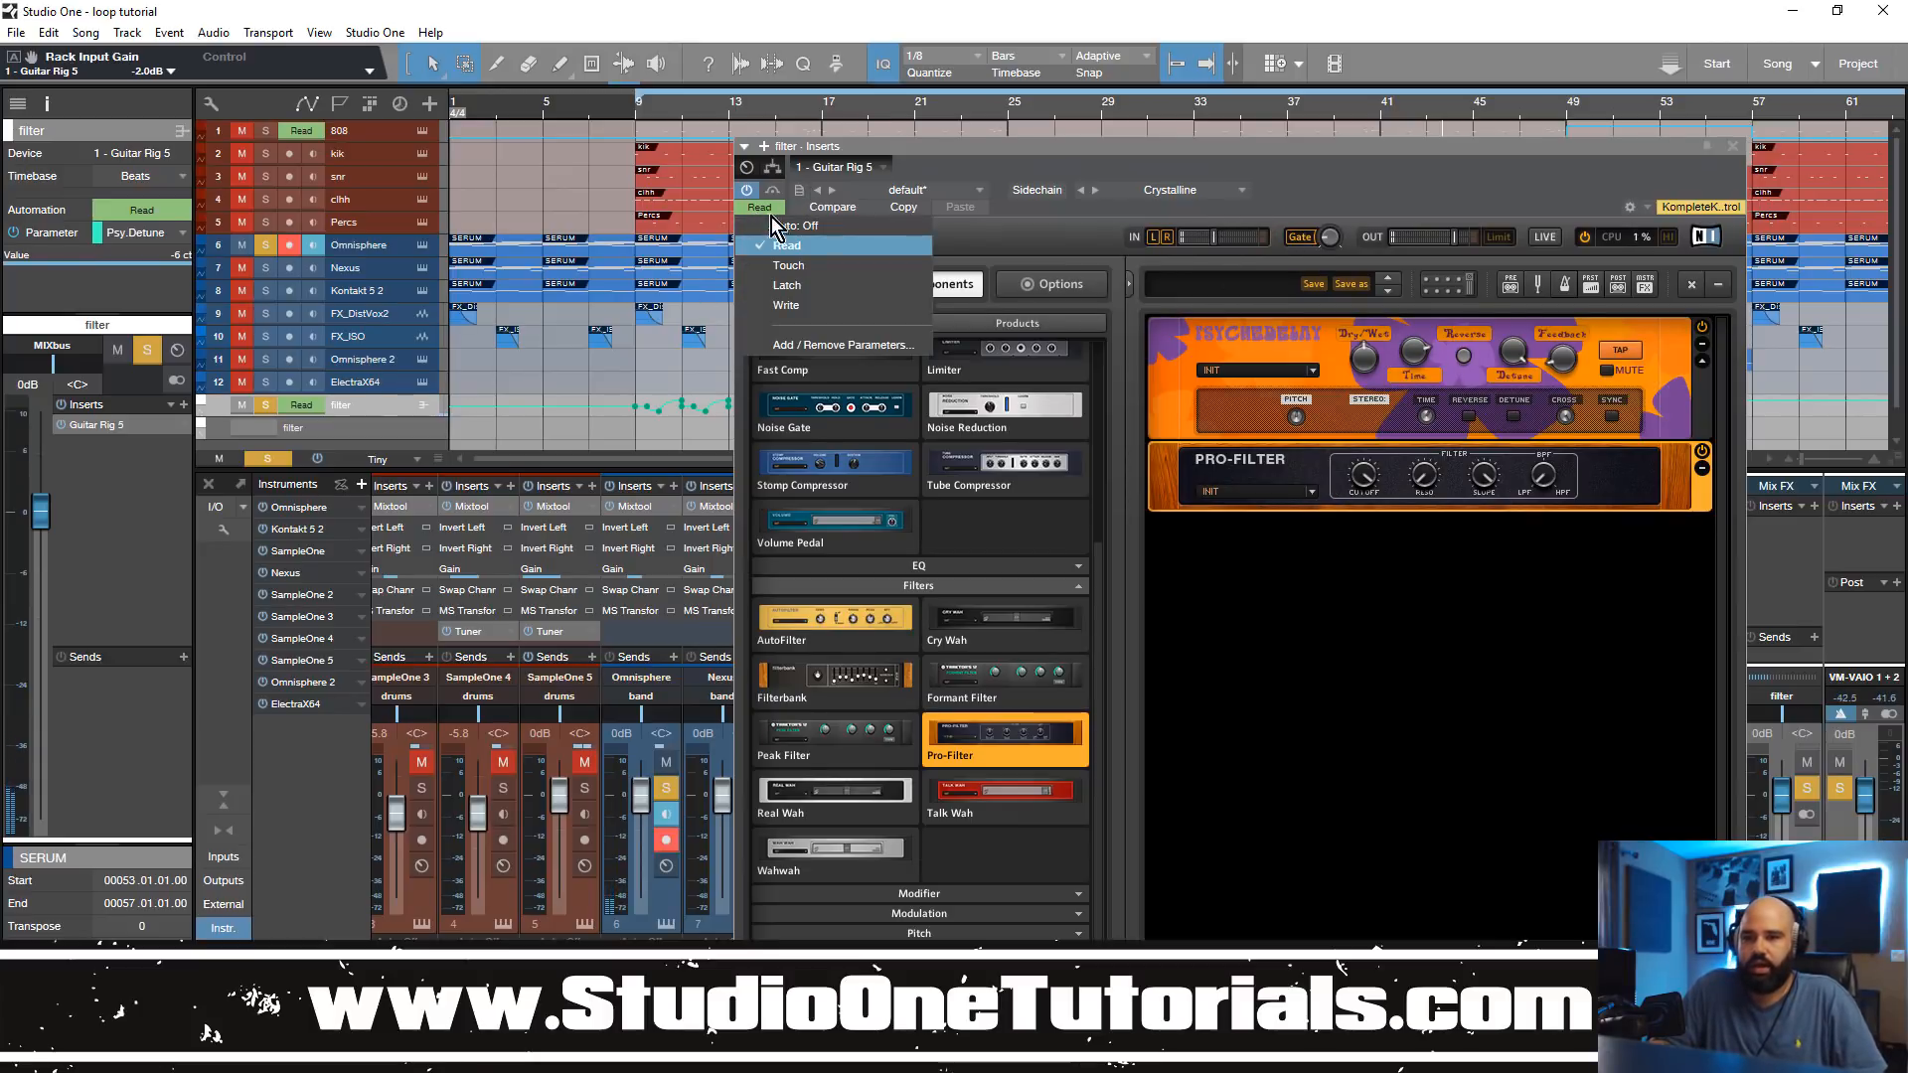
click(797, 345)
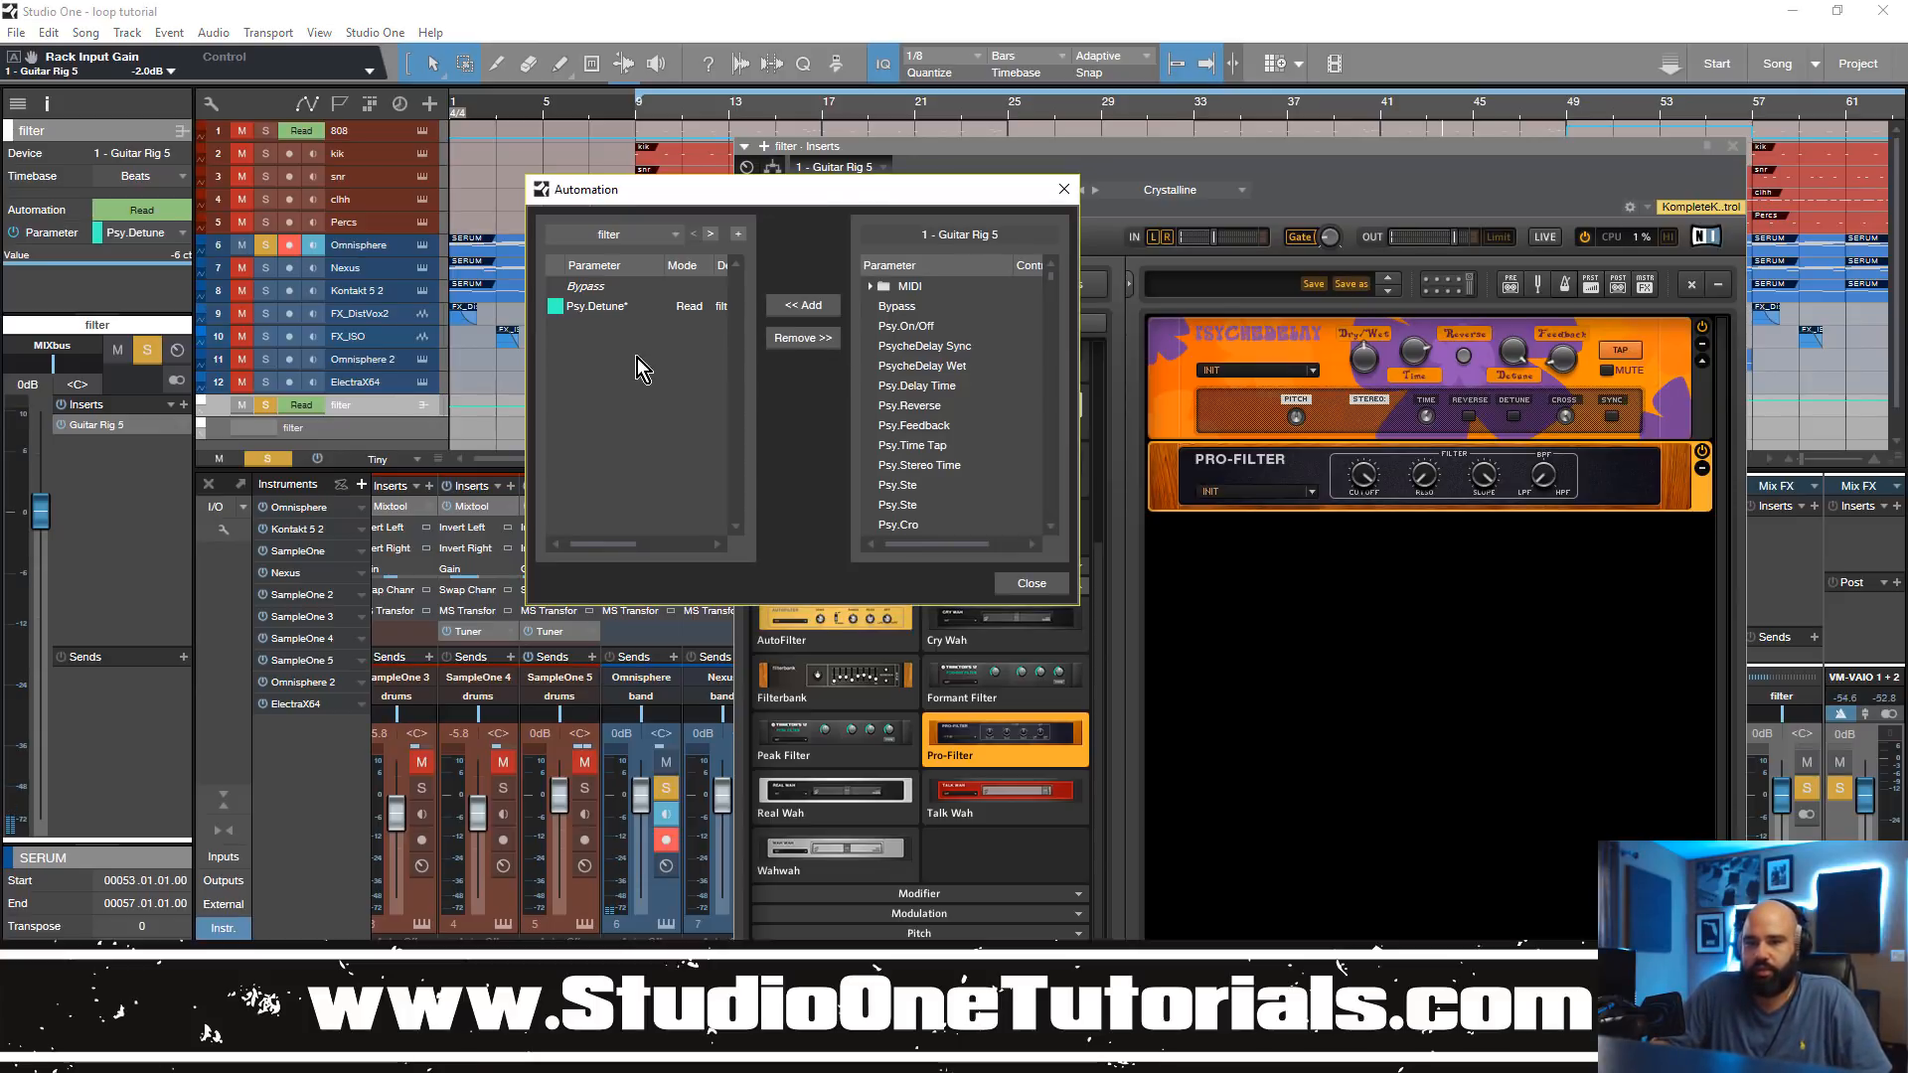
scroll(999, 374, down, 10)
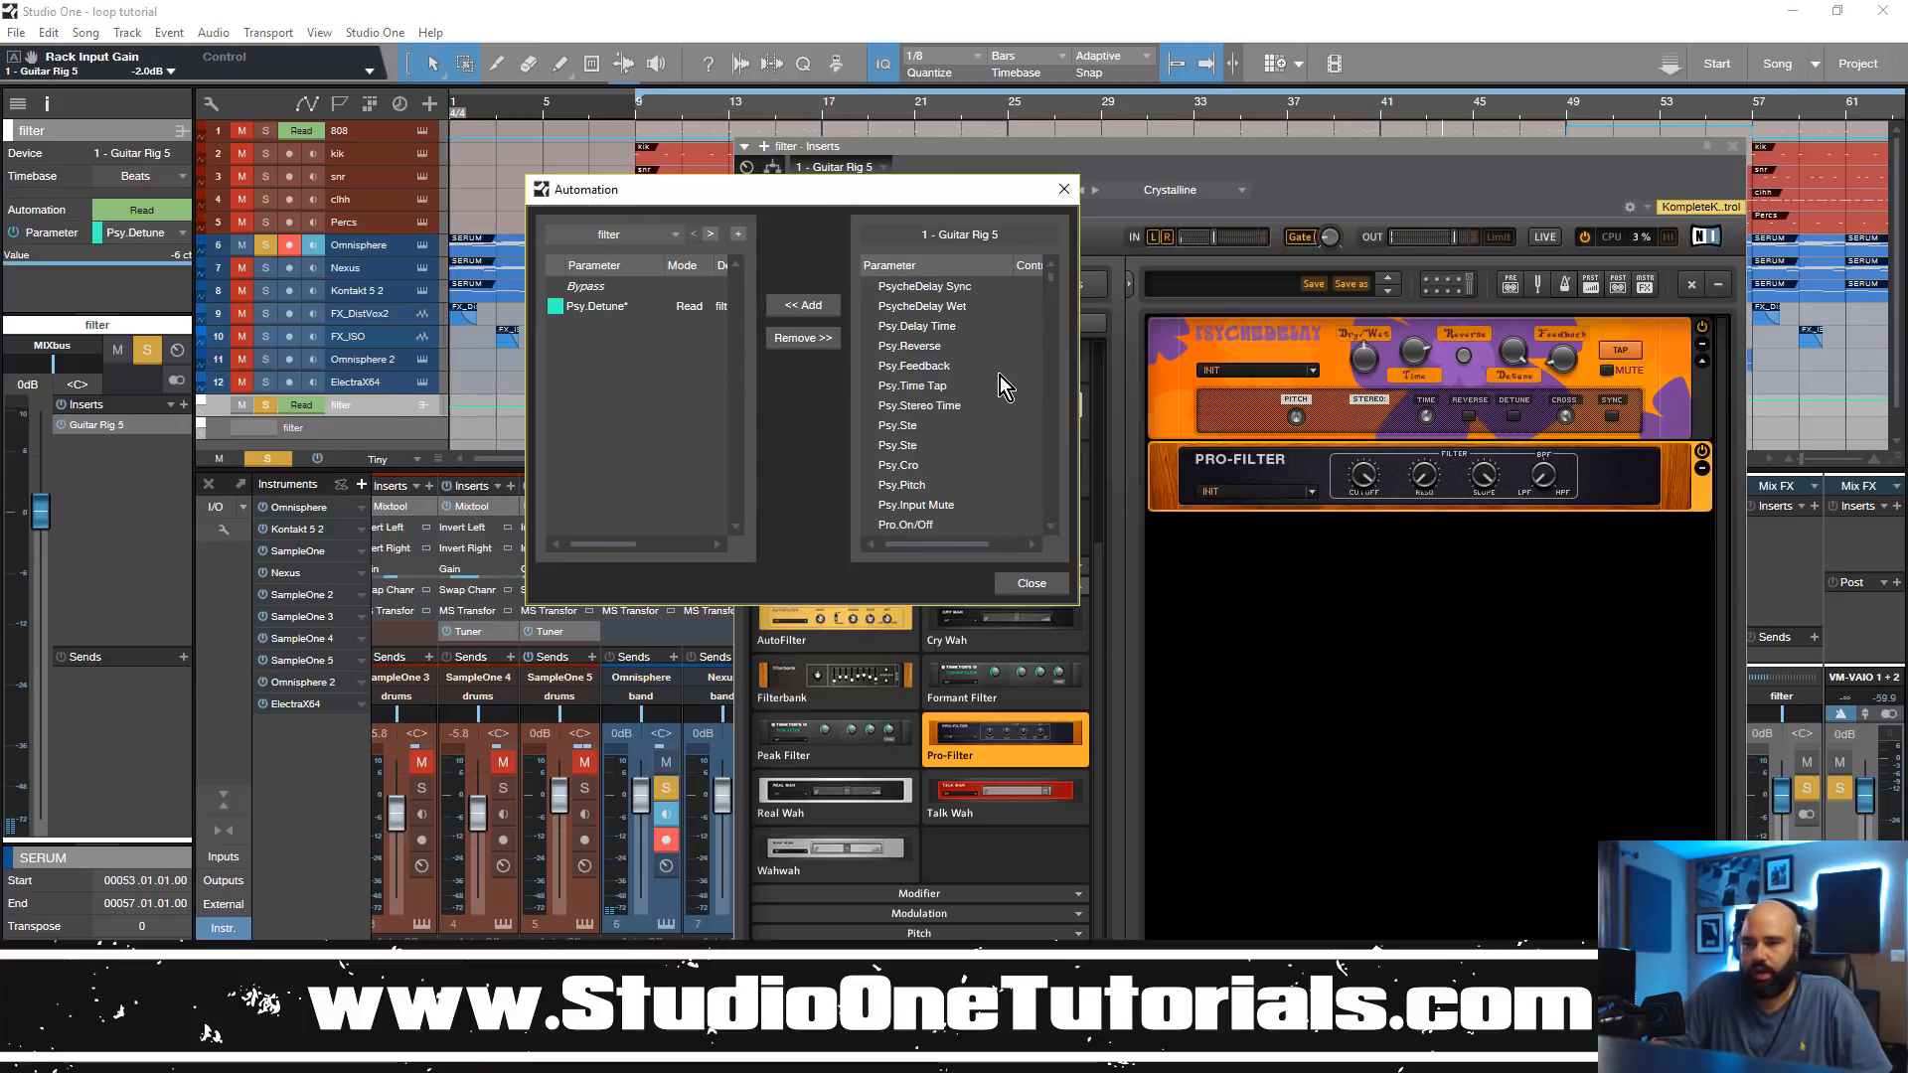
scroll(992, 389, up, 4)
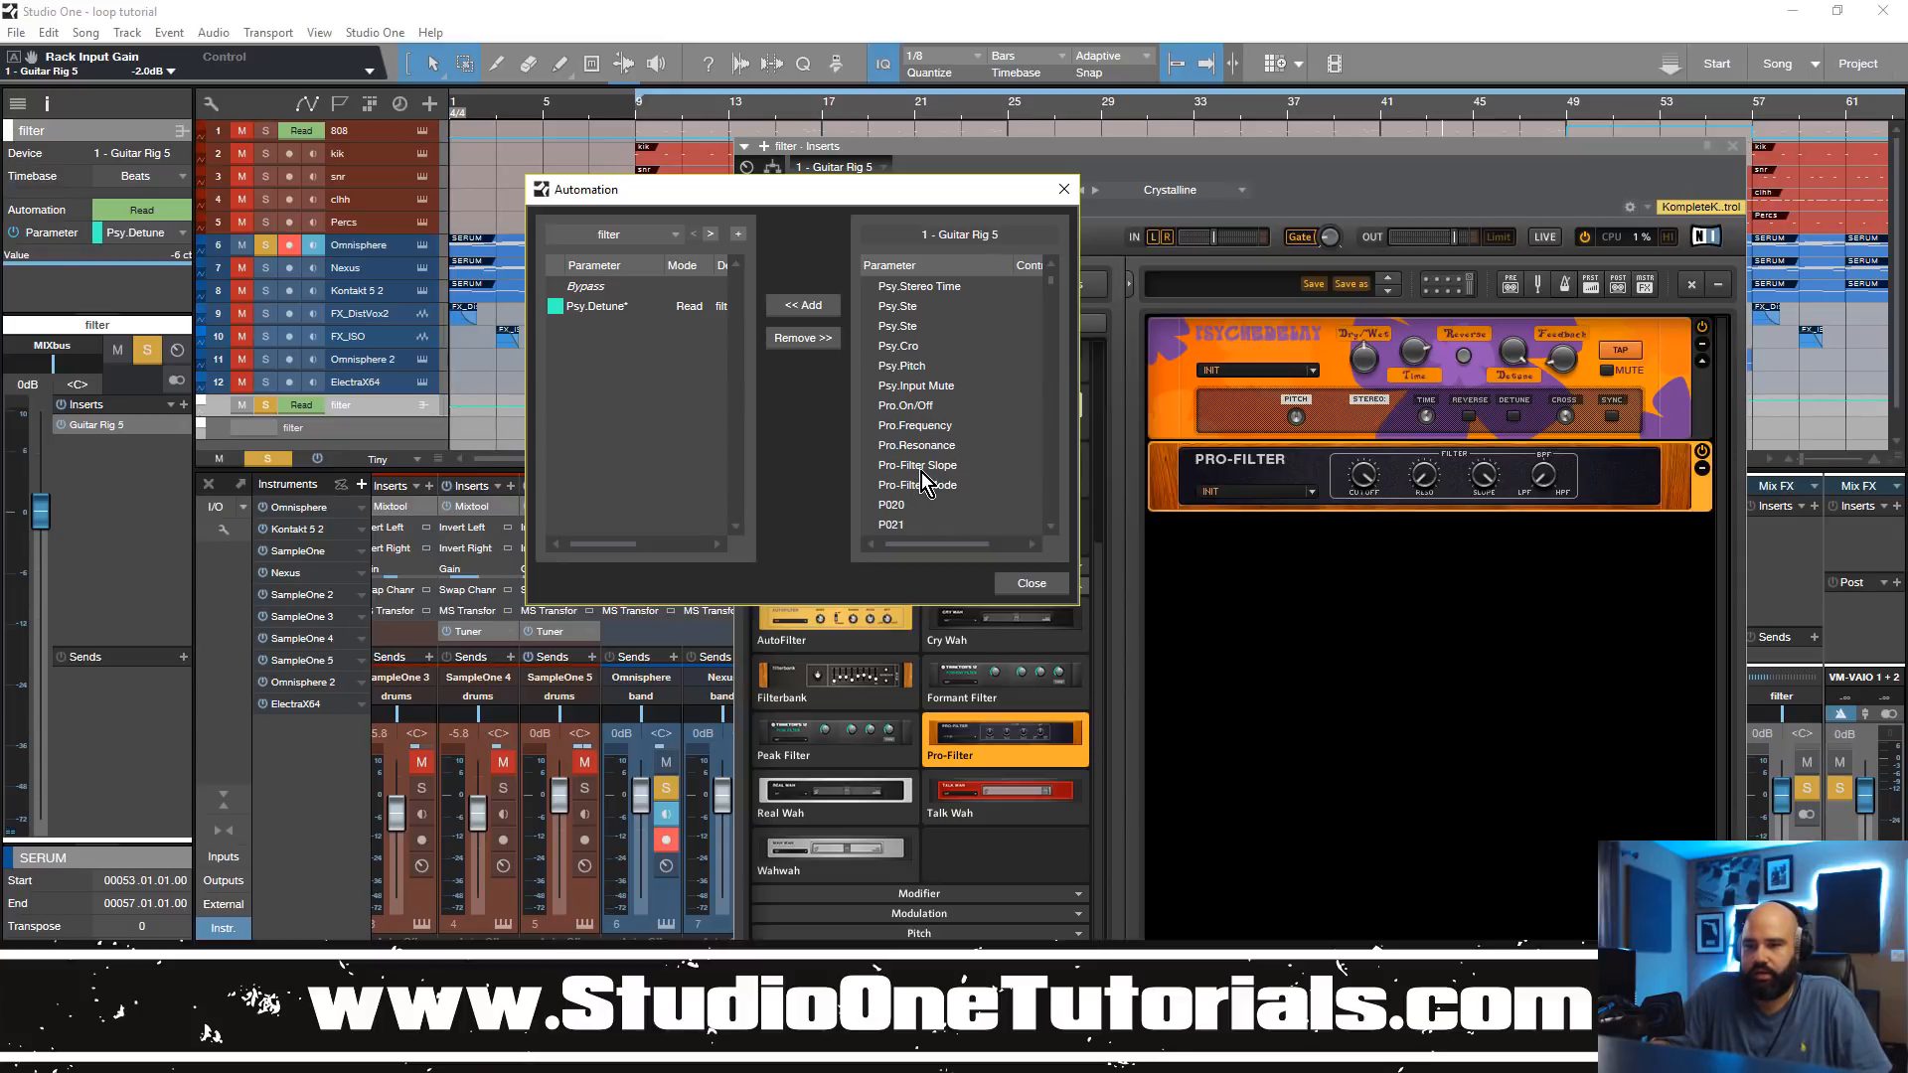
scroll(921, 474, down, 1)
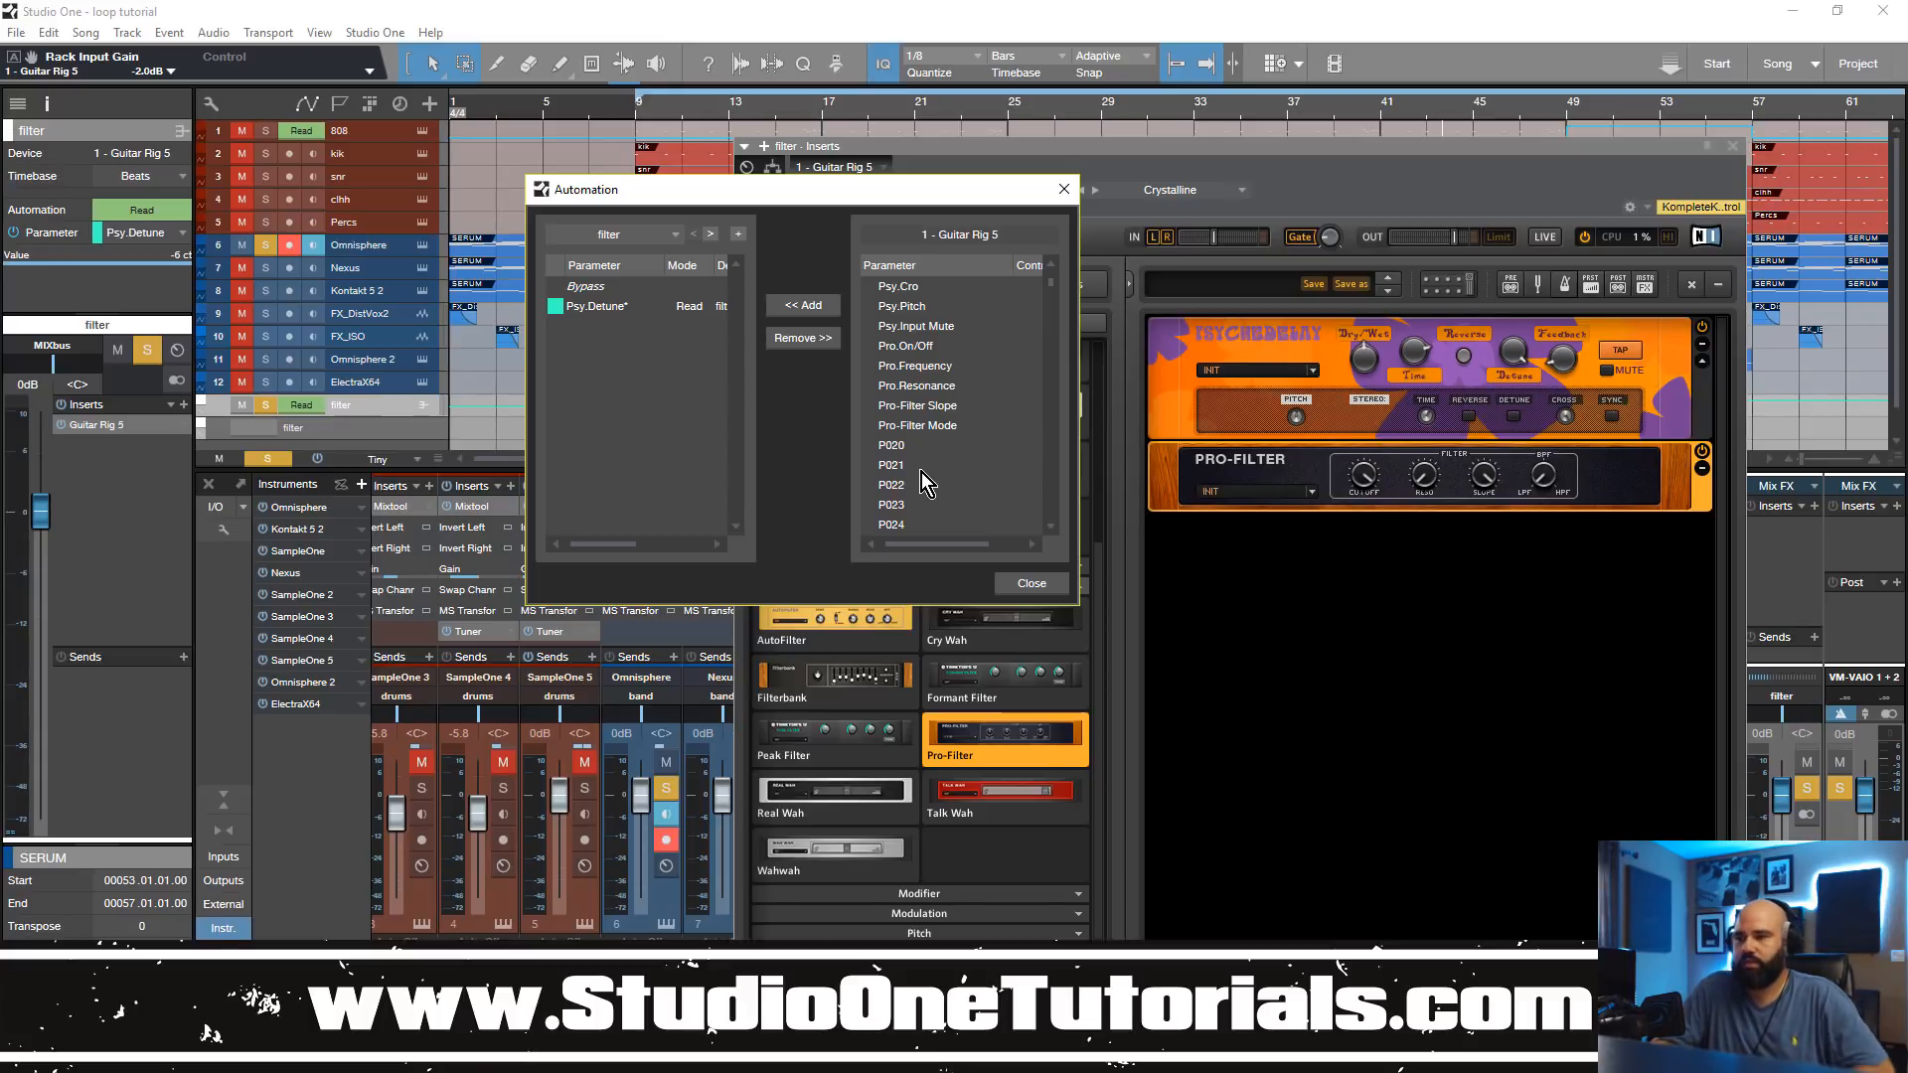
click(931, 366)
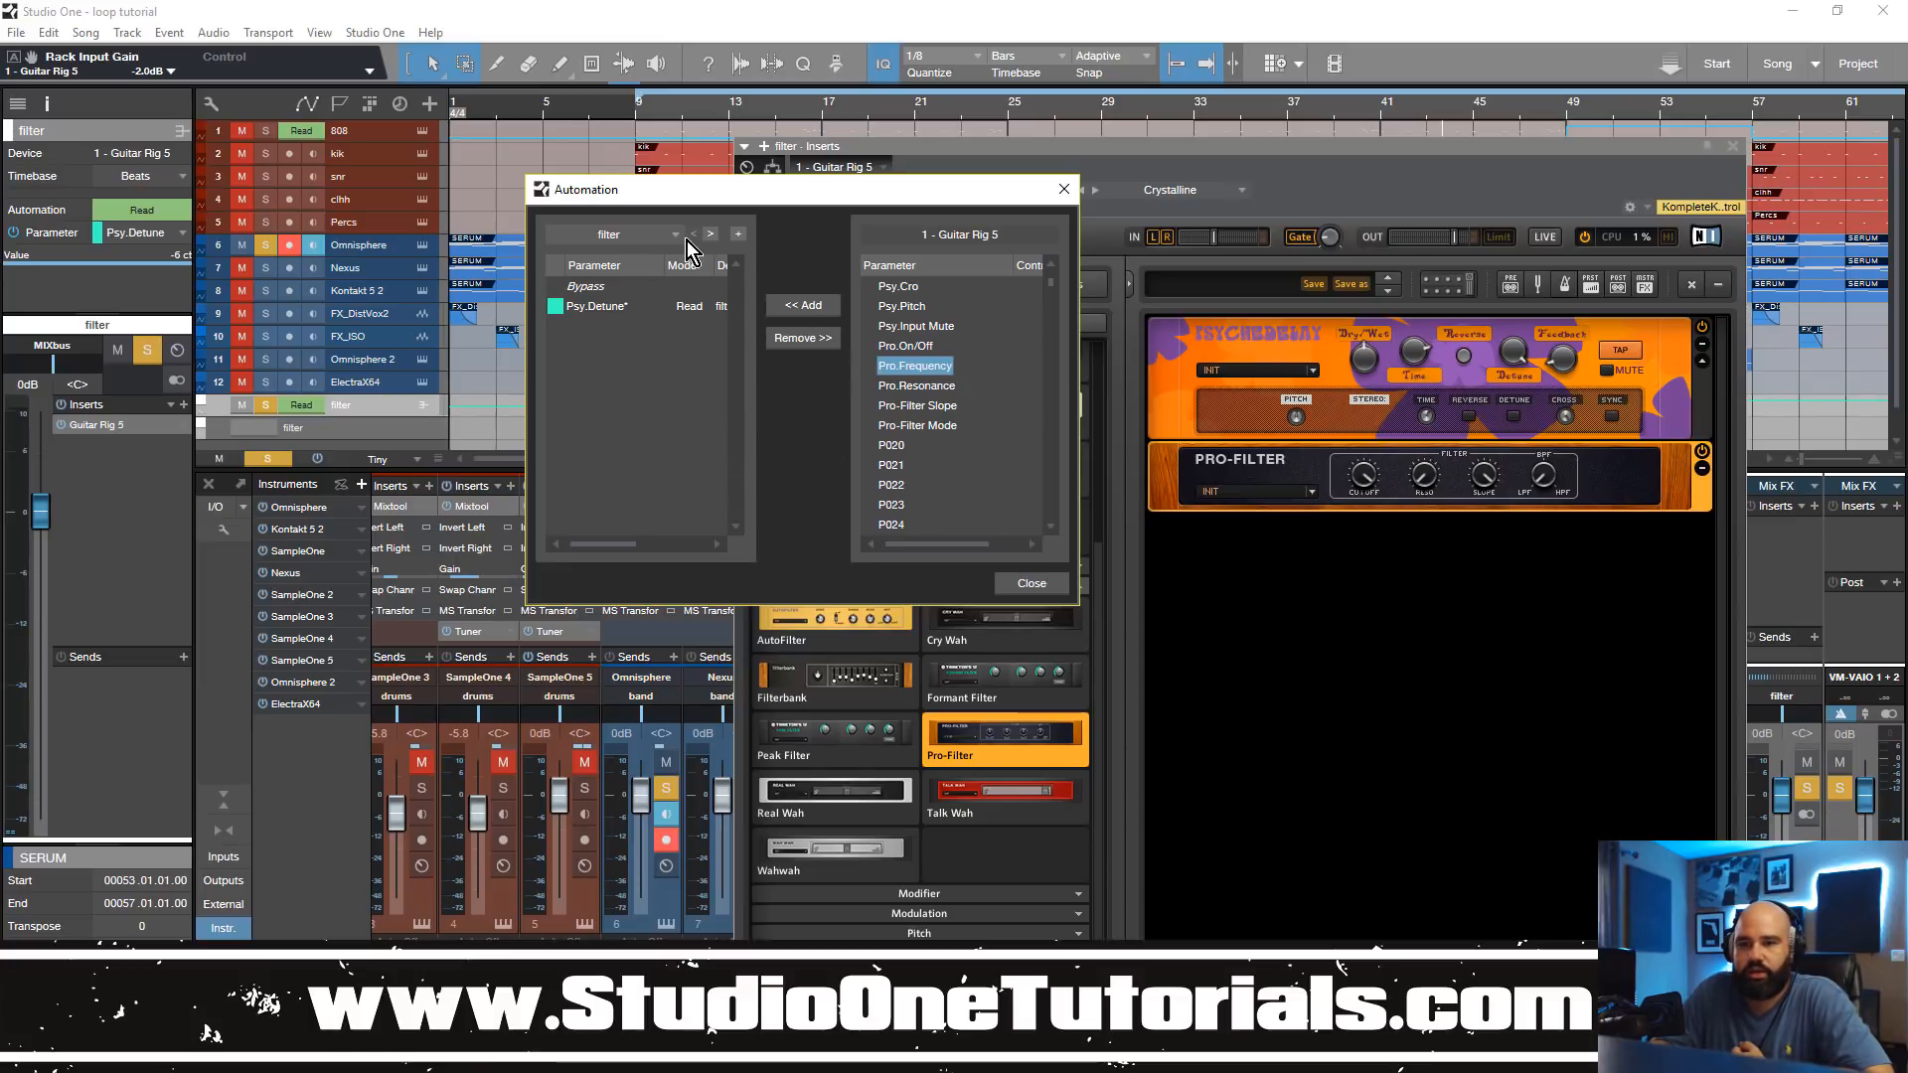
click(827, 306)
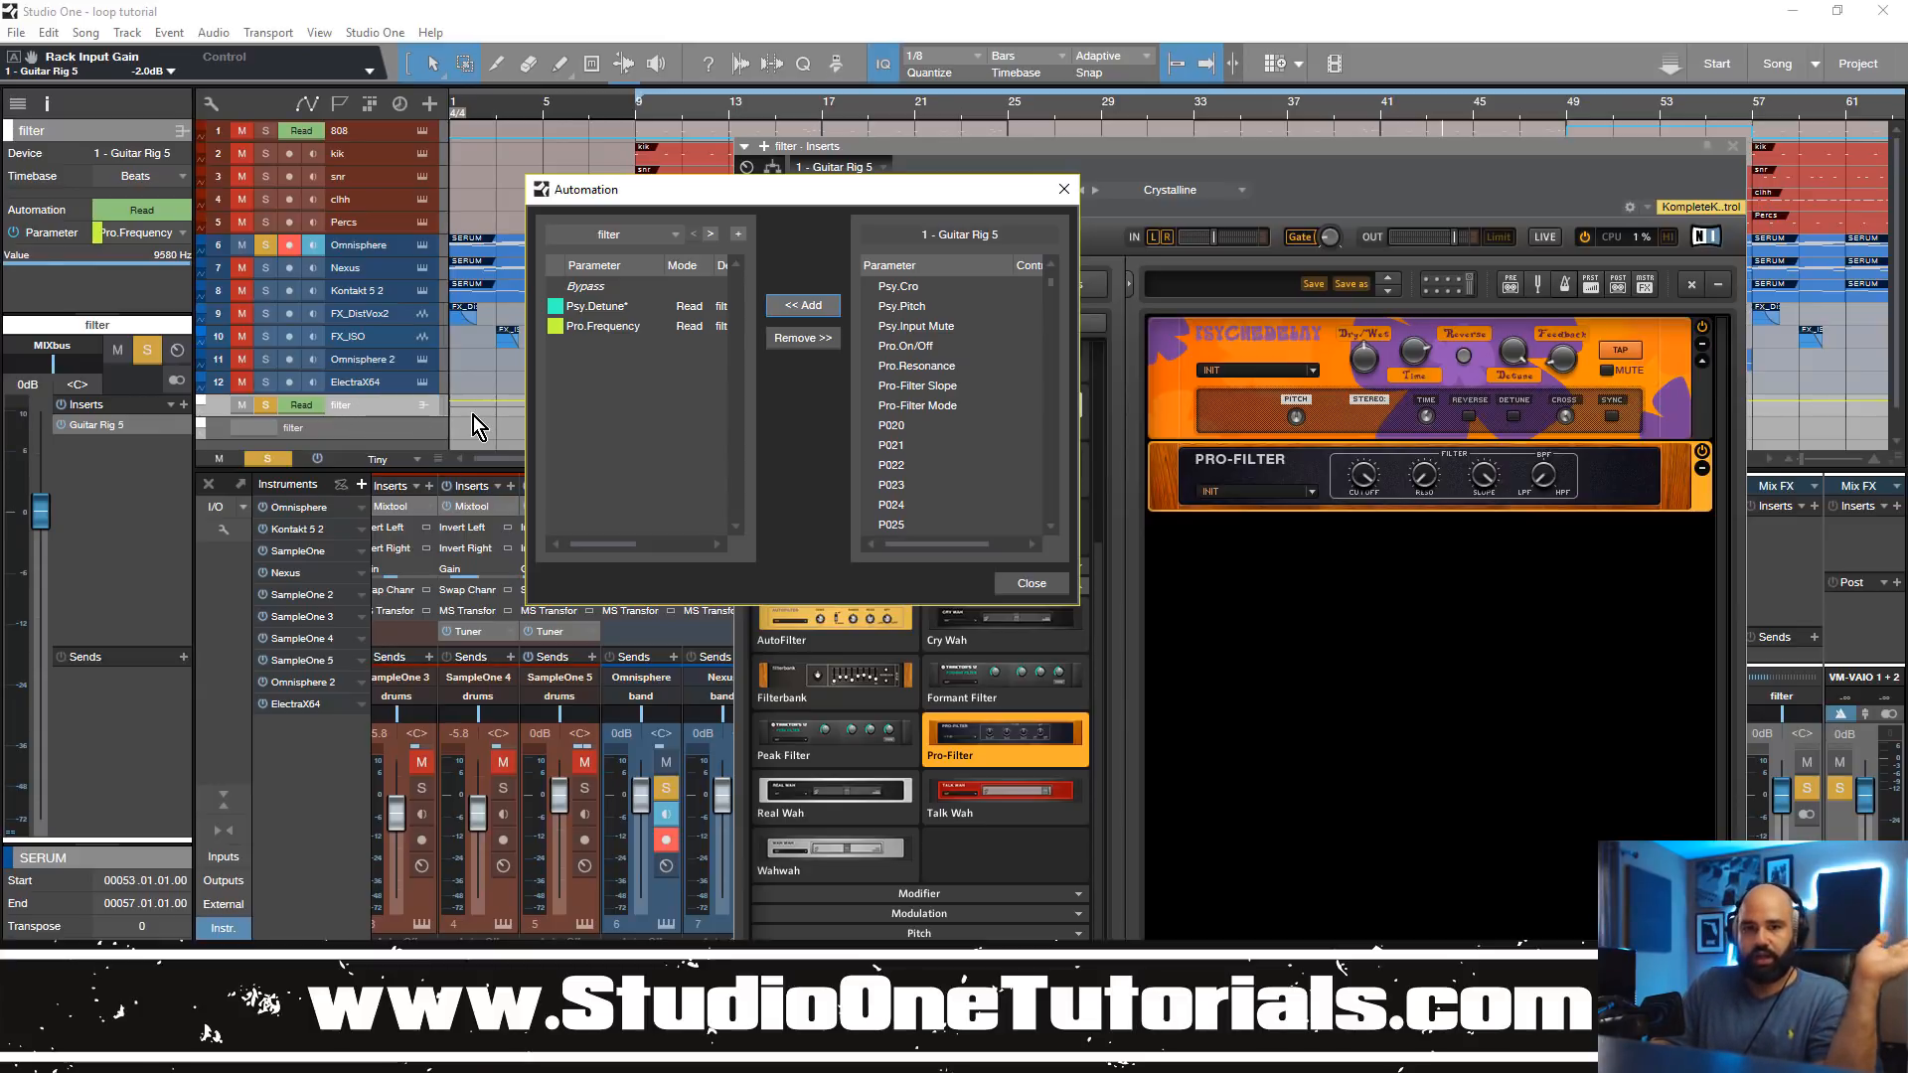
Step: Remove Pro.Frequency from the filter track's parameters and create a separate new automation track
click(602, 330)
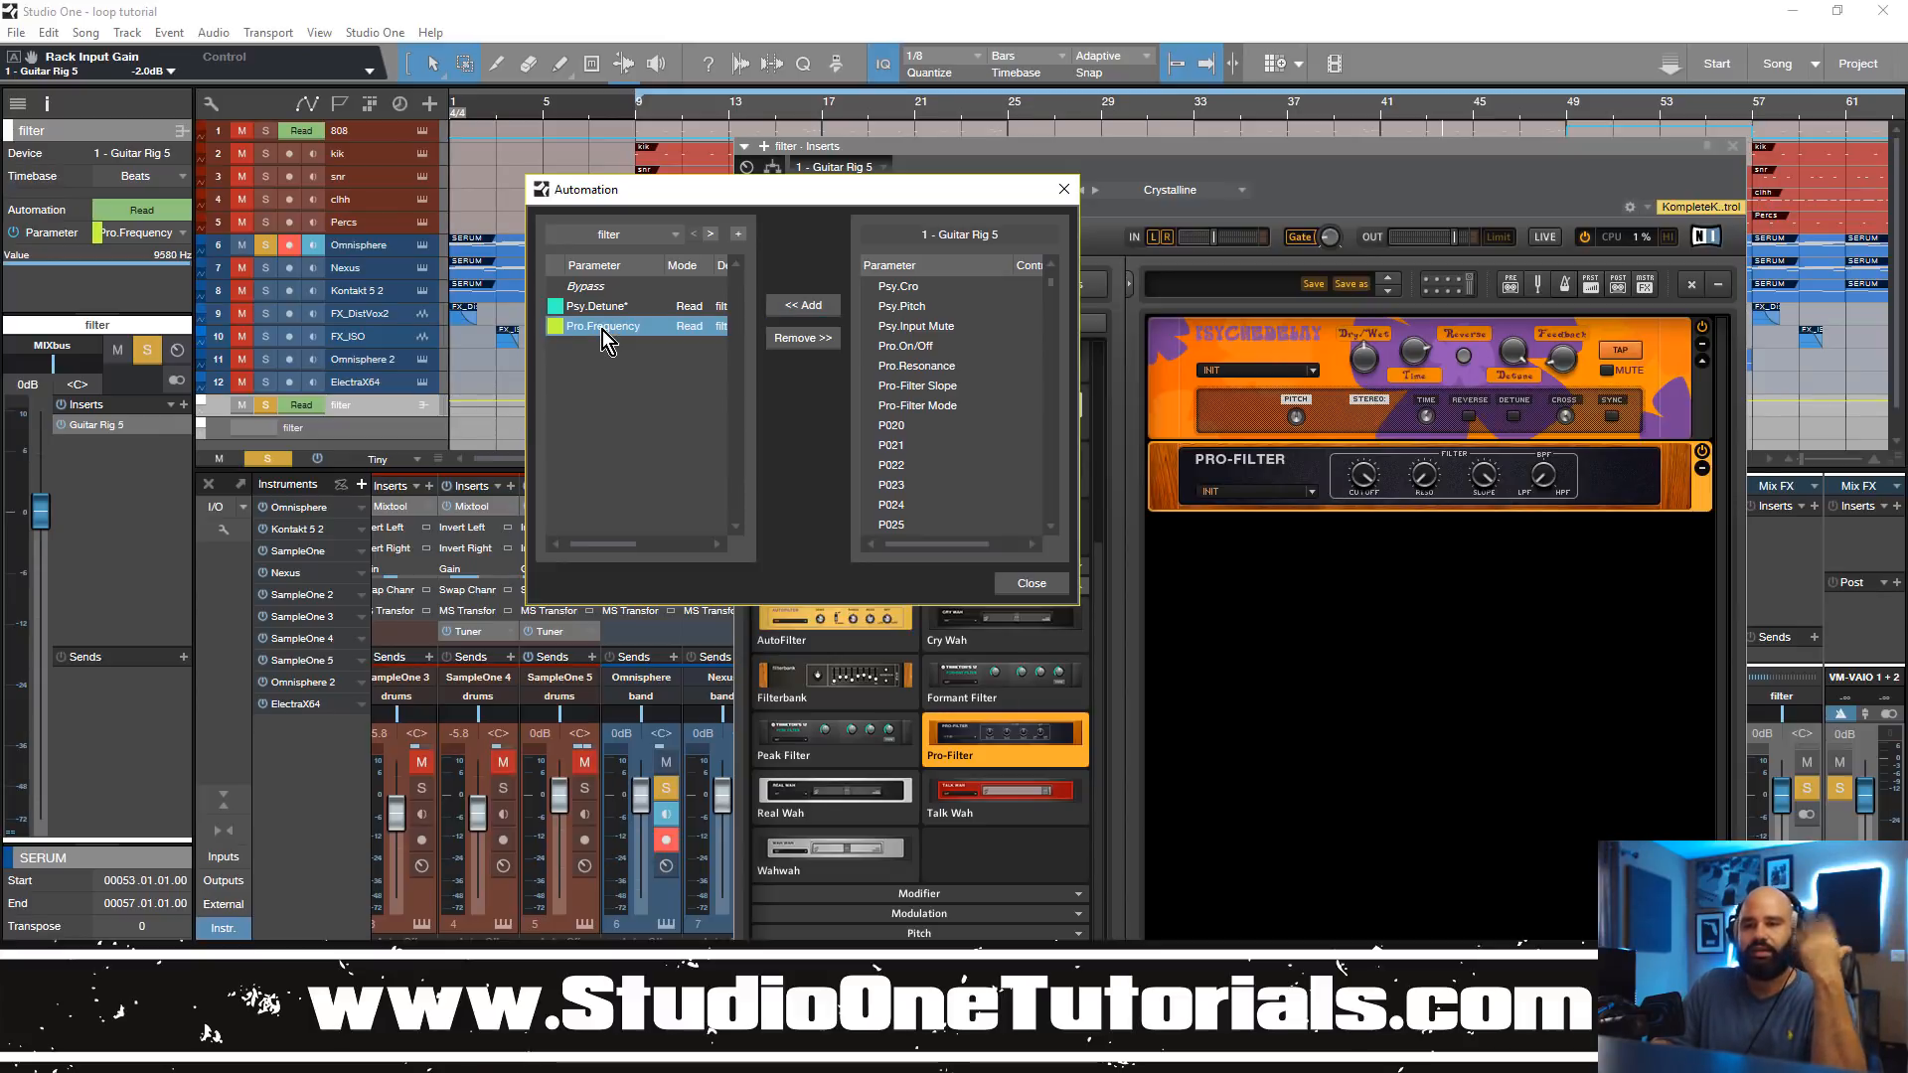
click(795, 339)
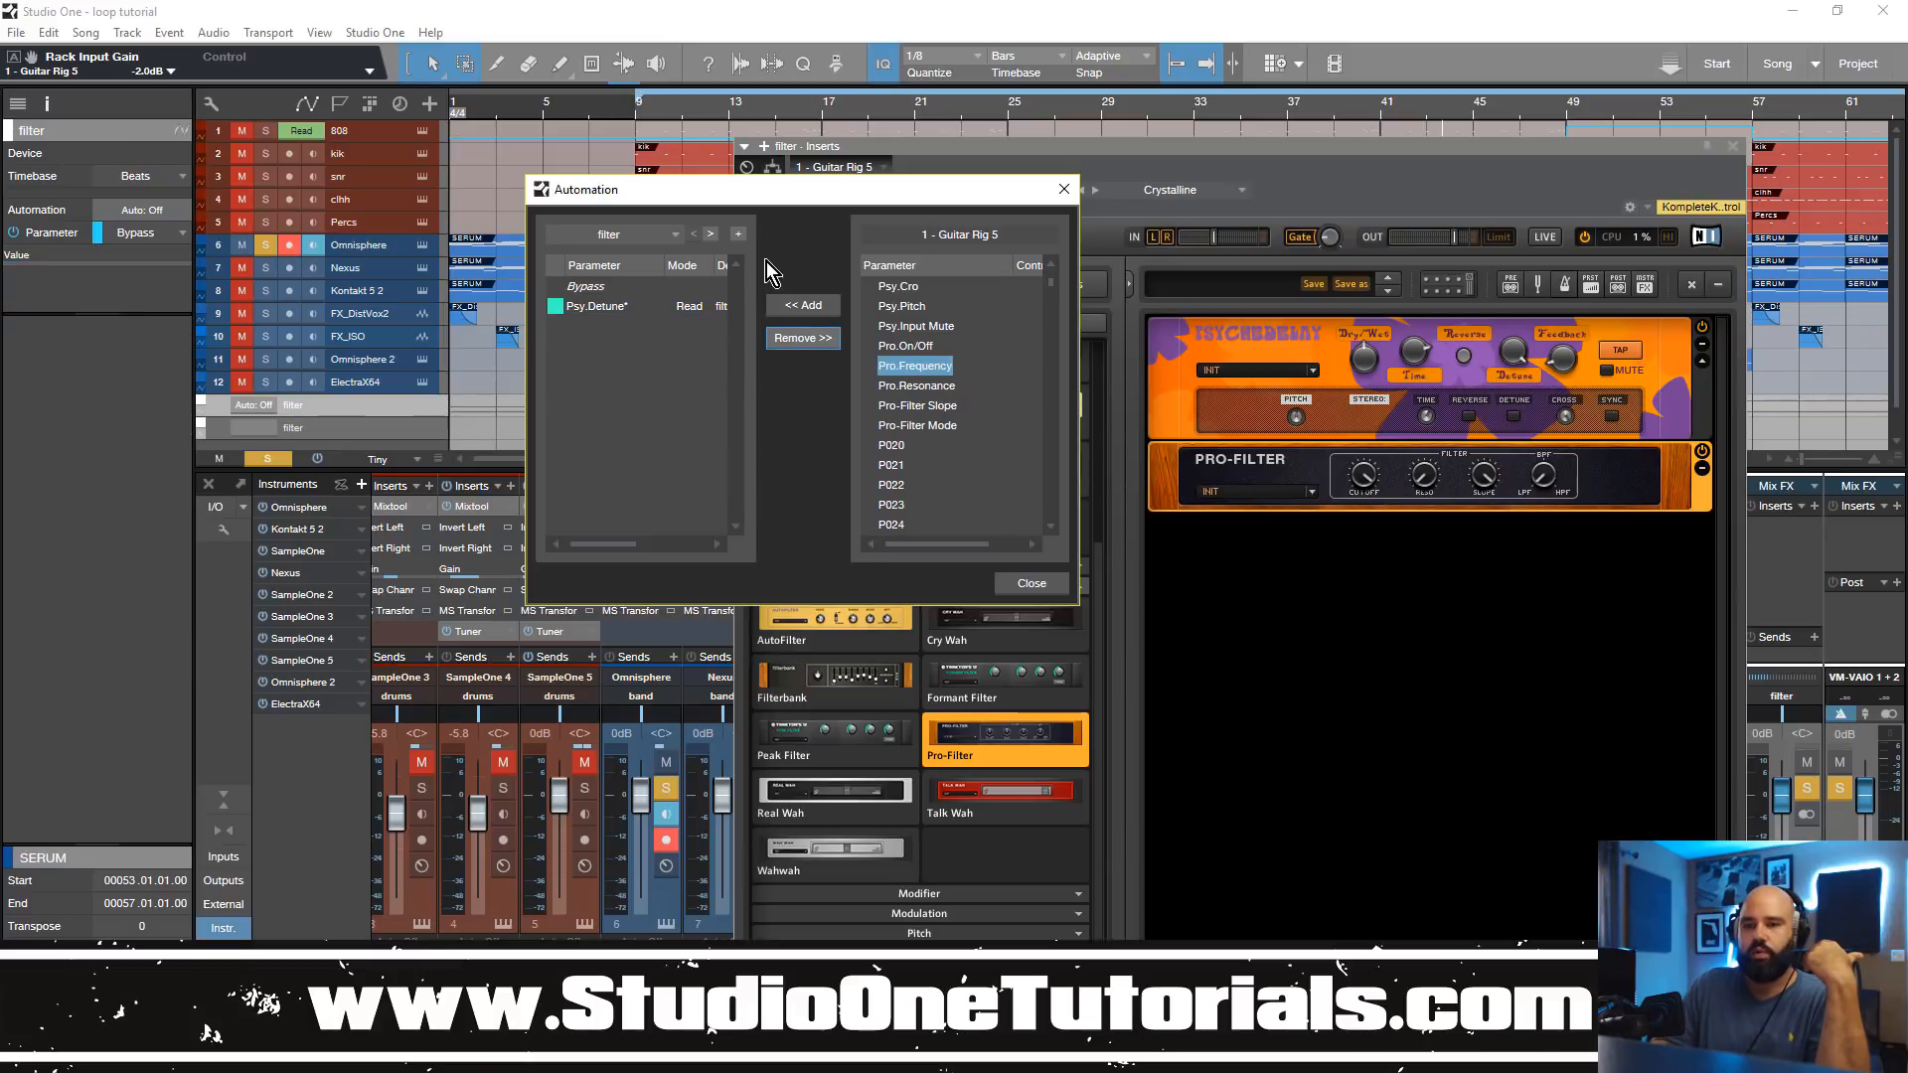
click(737, 235)
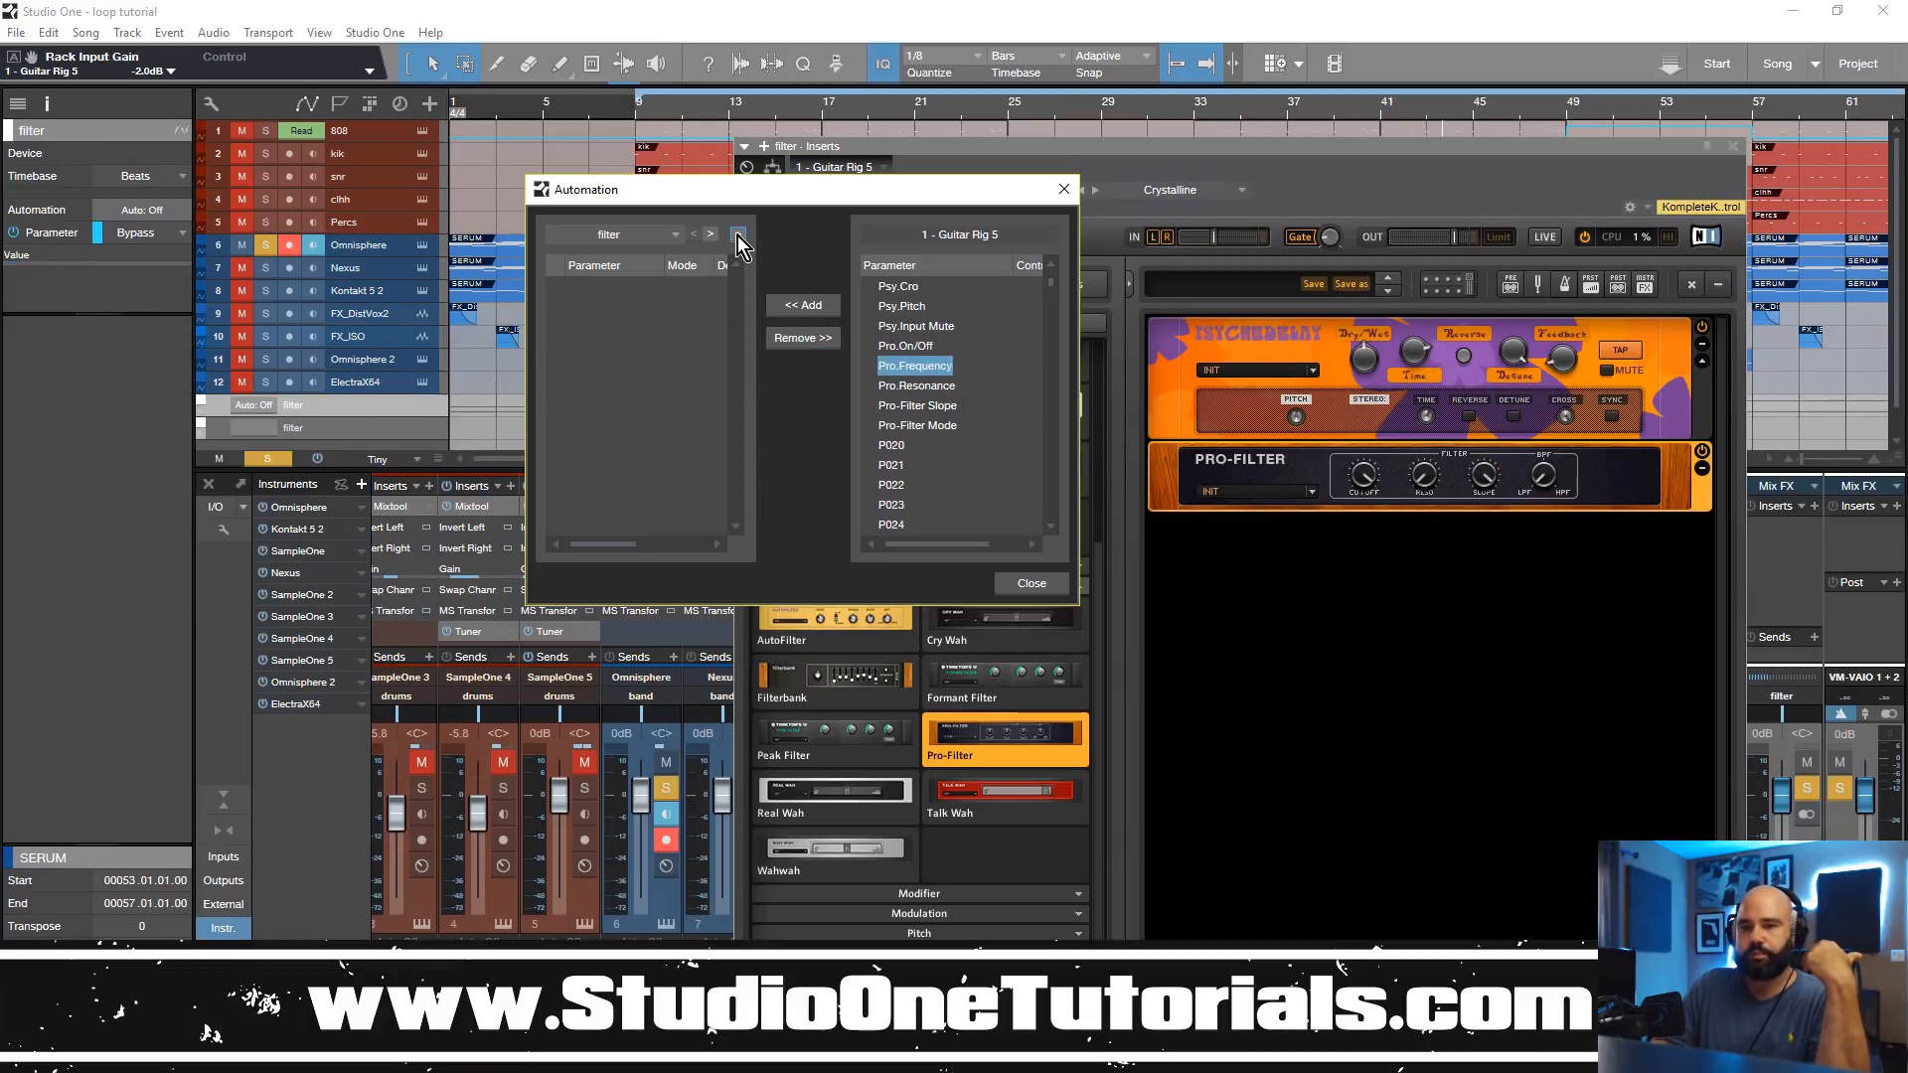
click(616, 234)
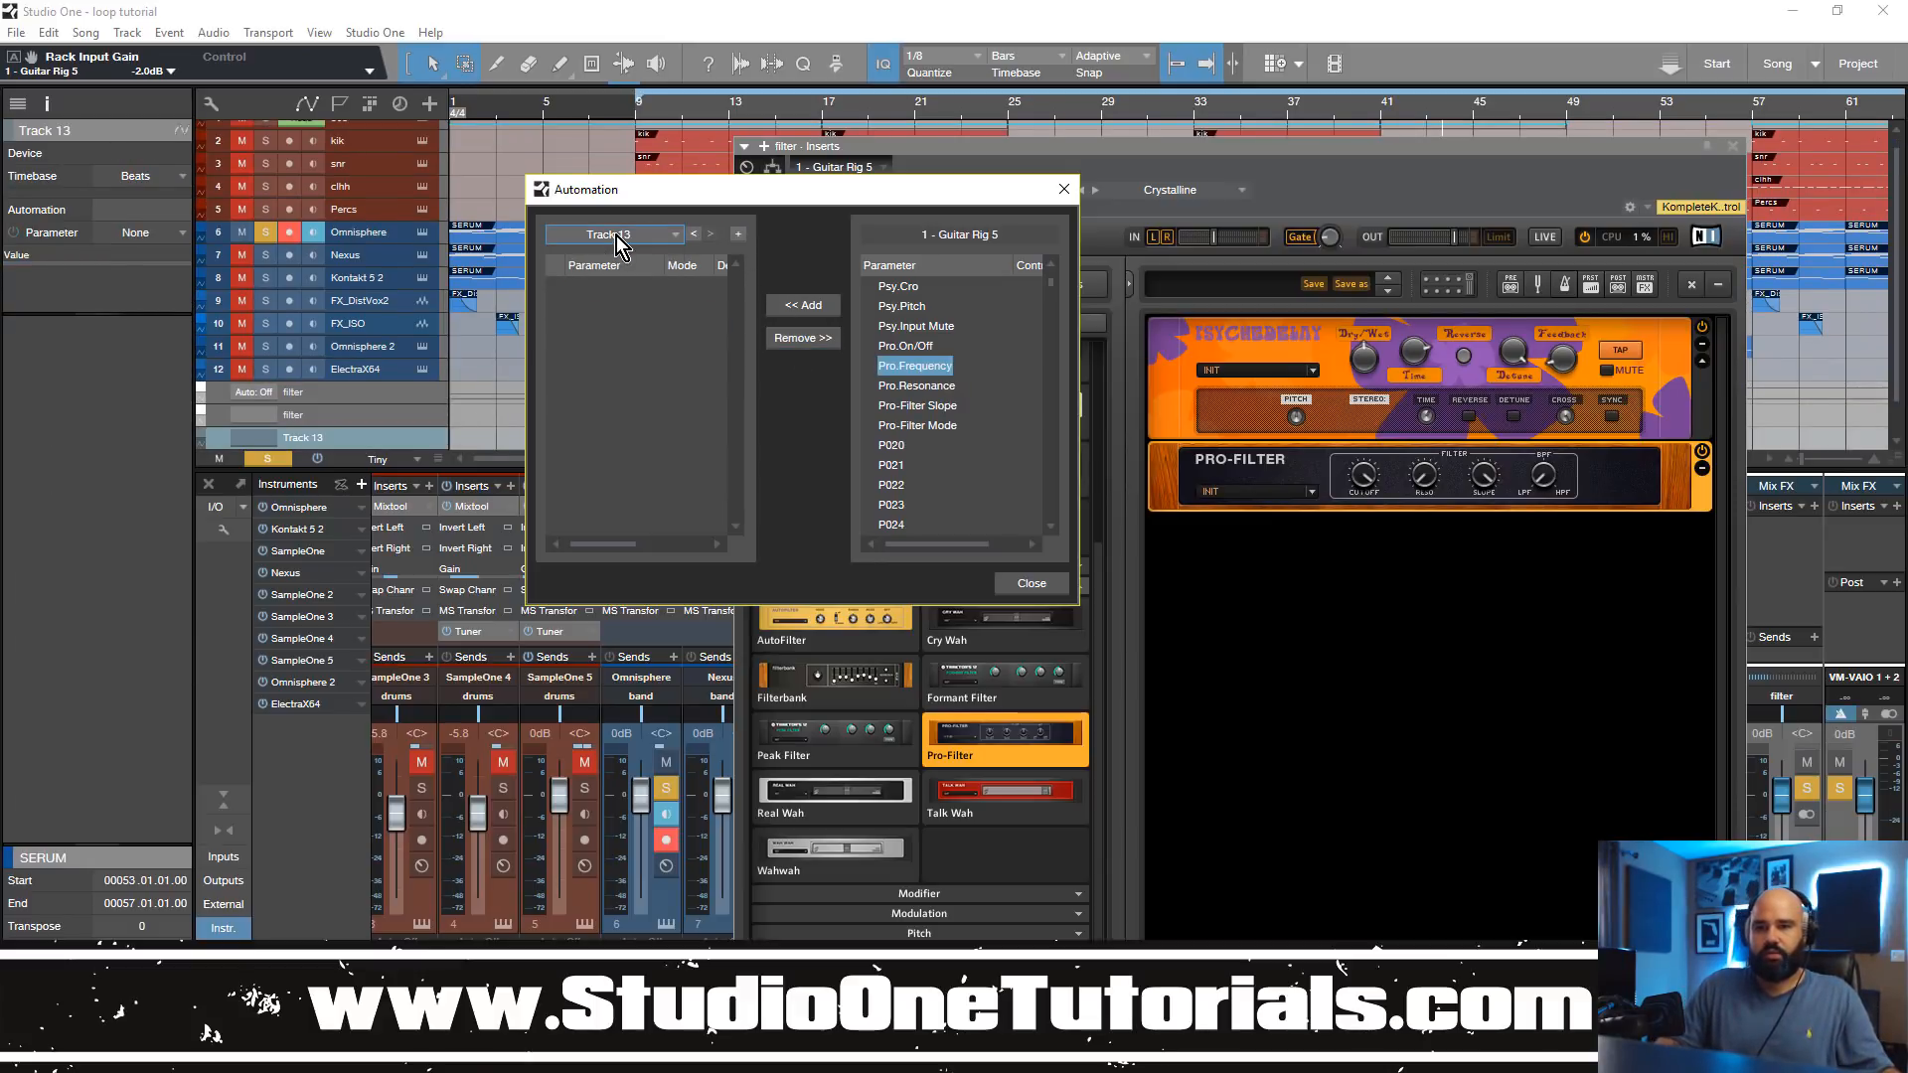
click(616, 235)
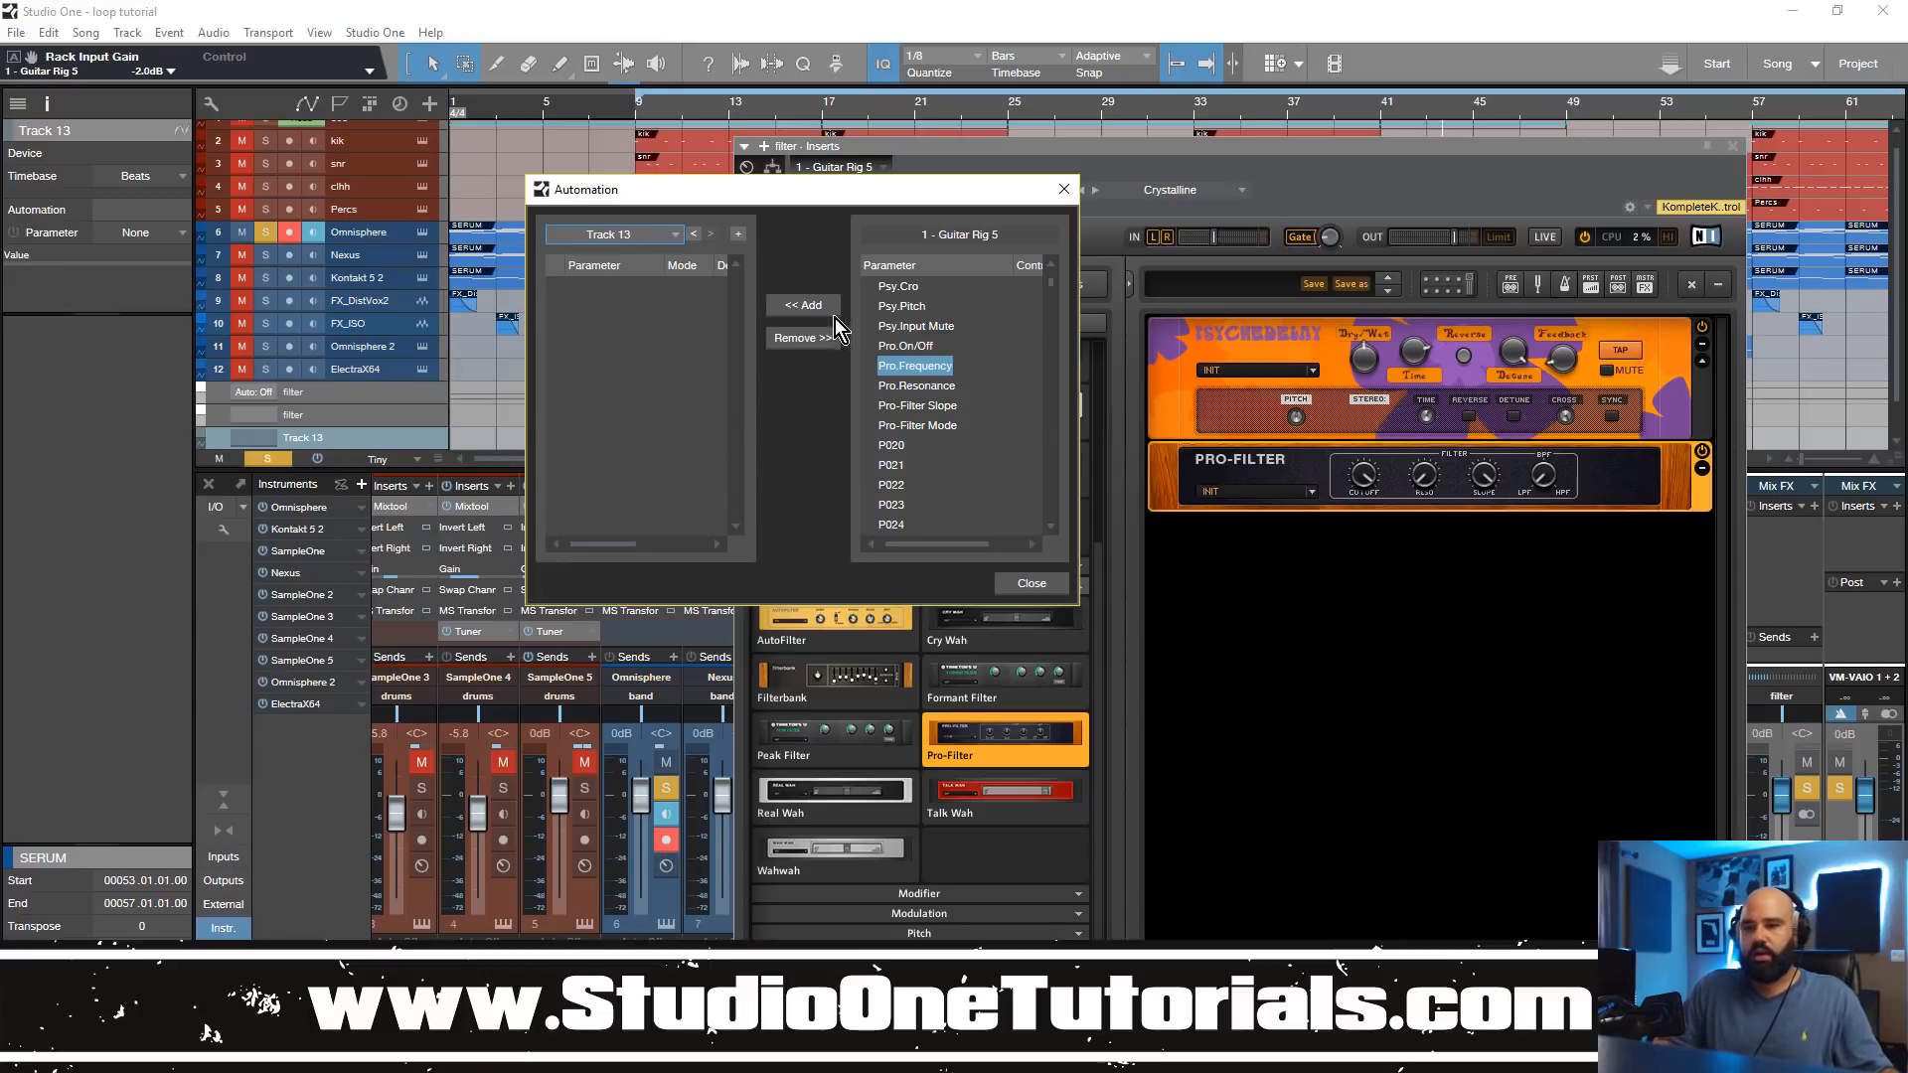
Step: Add Guitar Rig 5's Pro.Frequency to the new automation track and close the automation and plug-in windows
click(805, 306)
click(1029, 582)
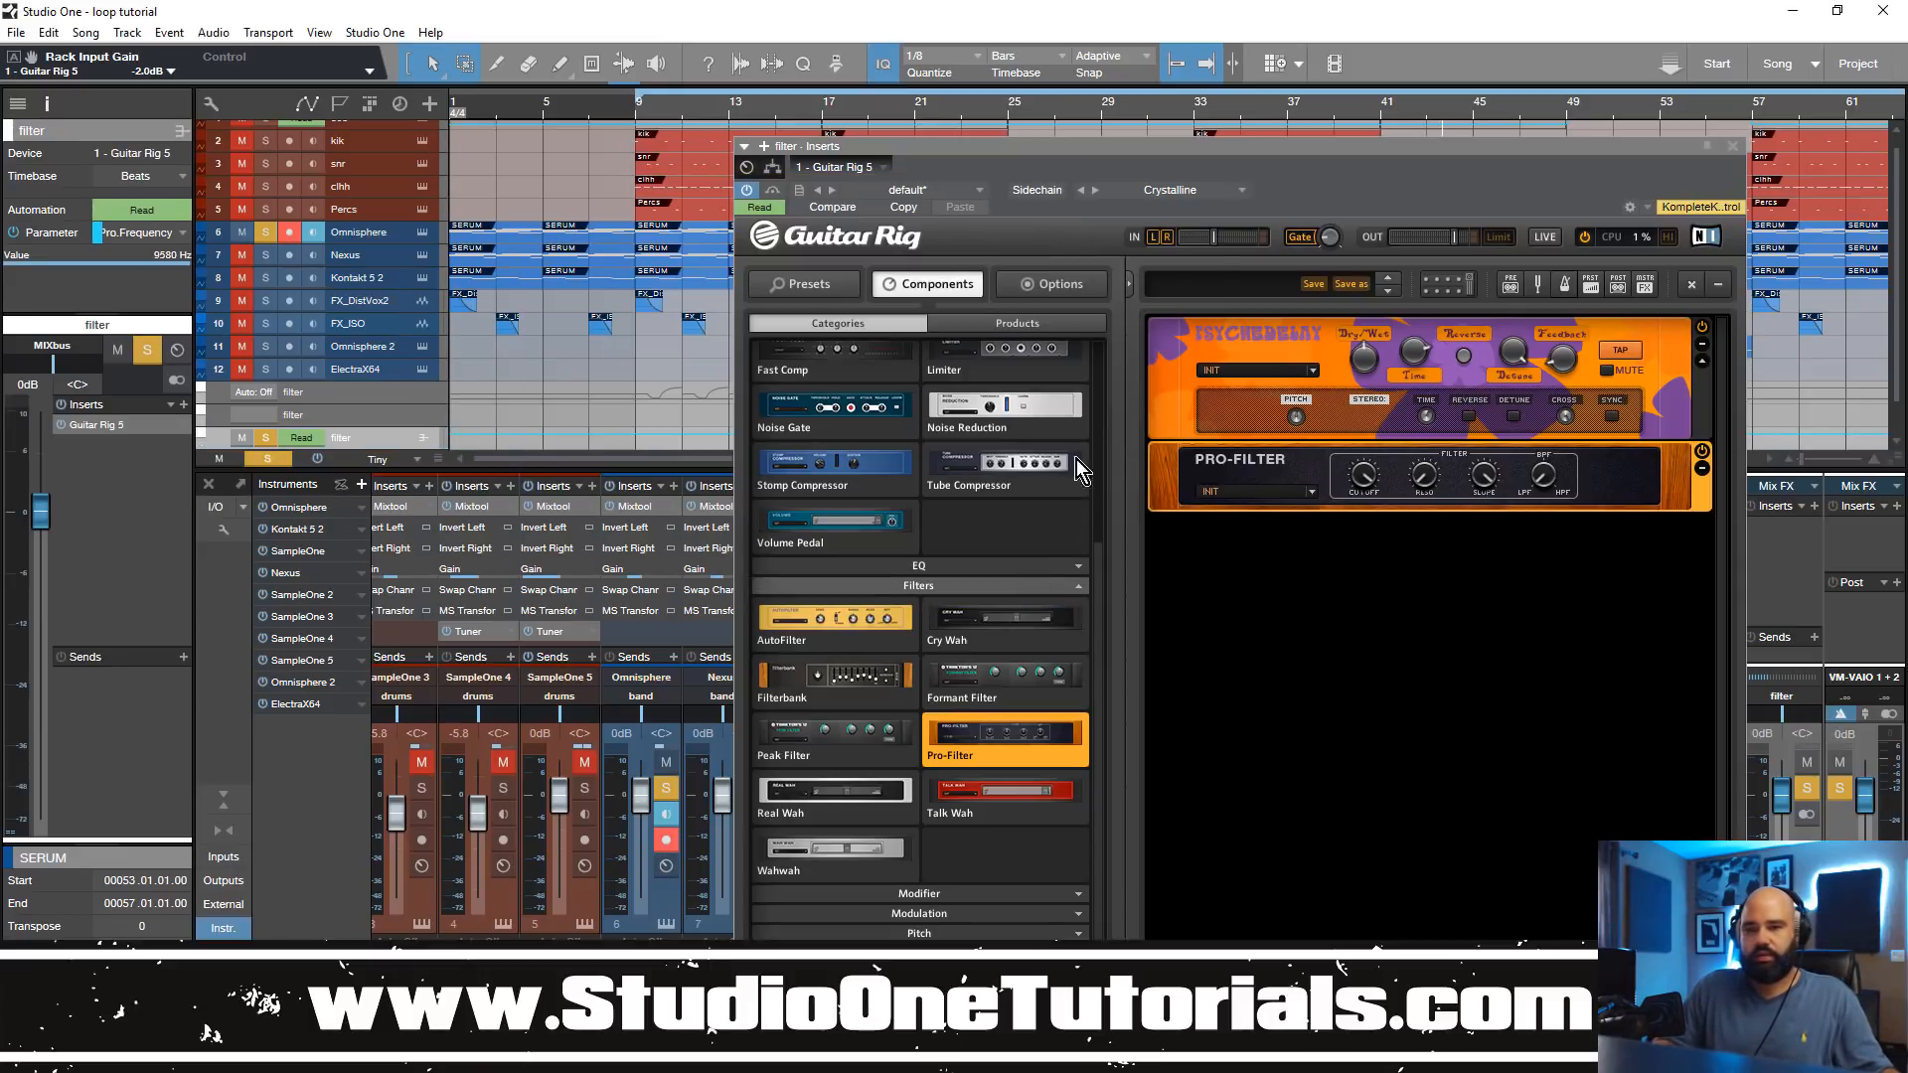
click(1729, 145)
scroll(571, 343, down, 2)
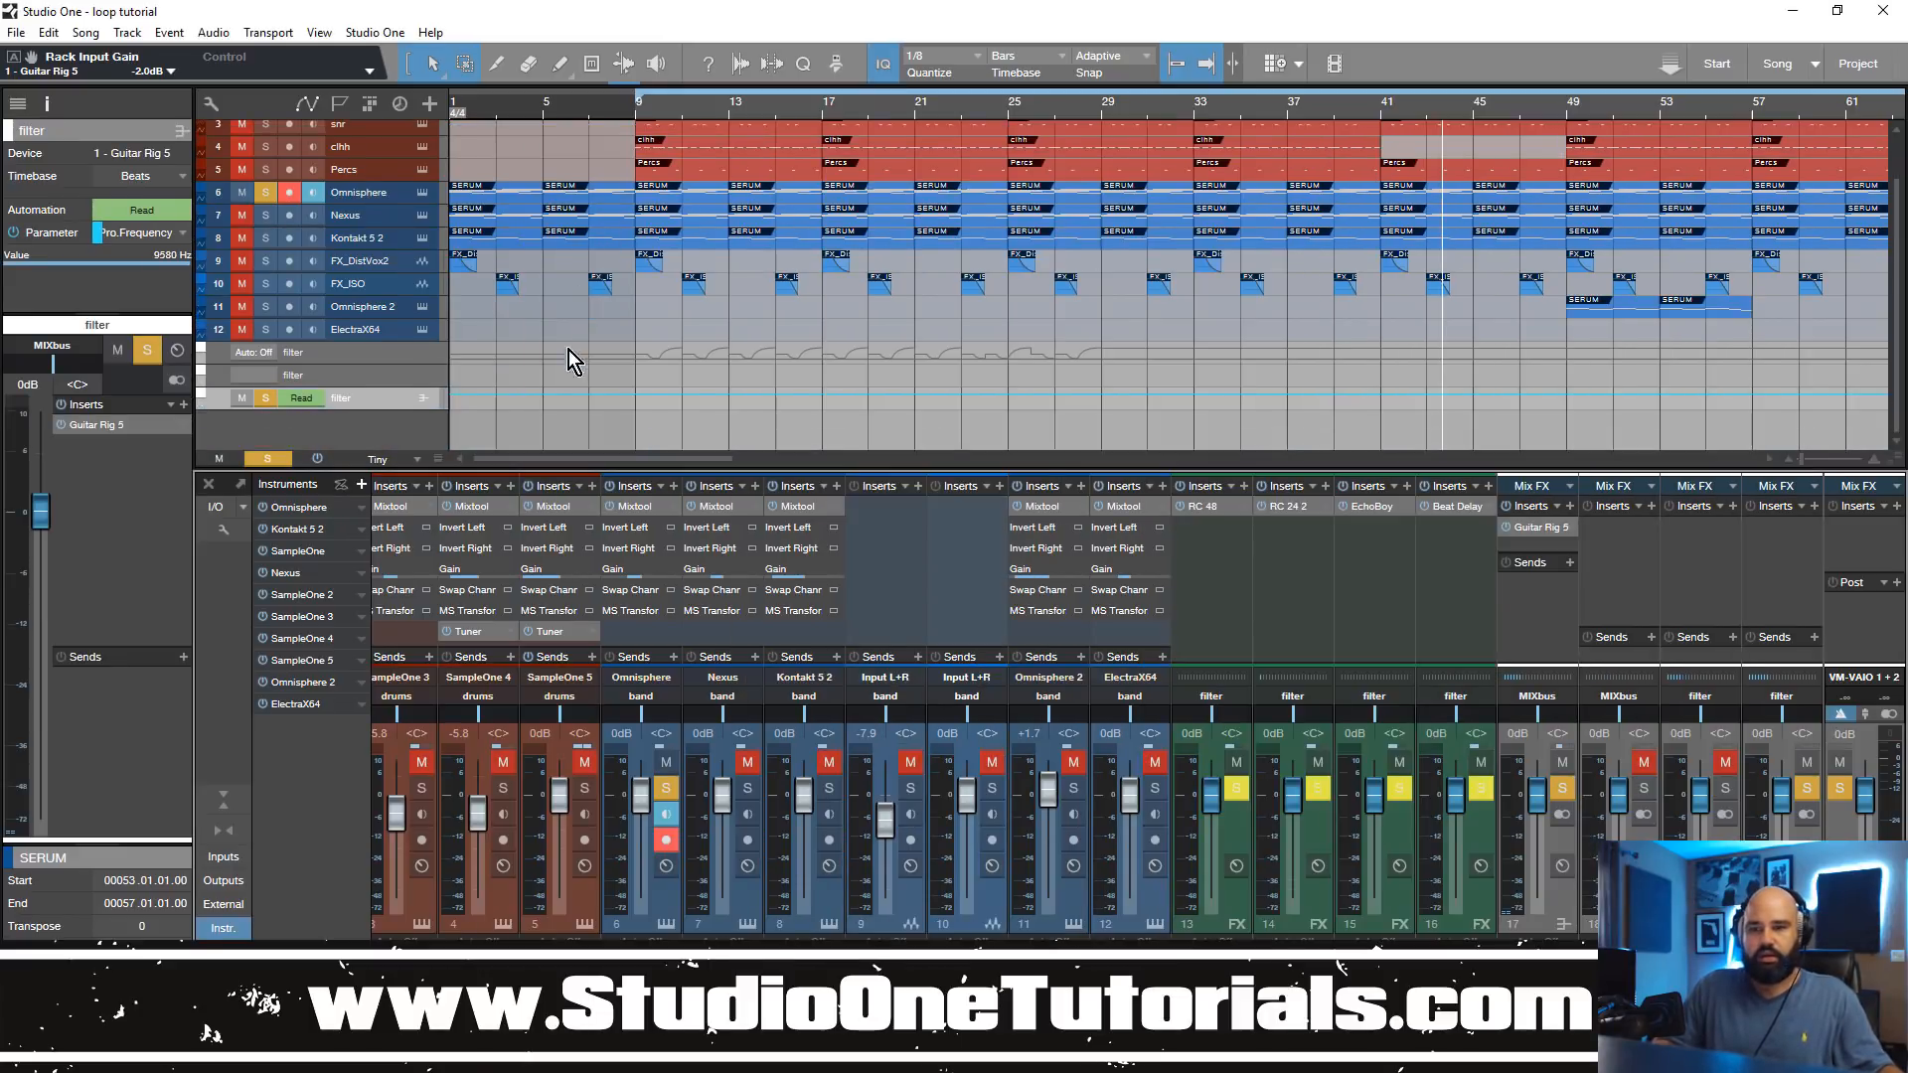
Step: Change the first filter automation track's parameter from Bypass to Psy.Detune
click(298, 350)
click(266, 352)
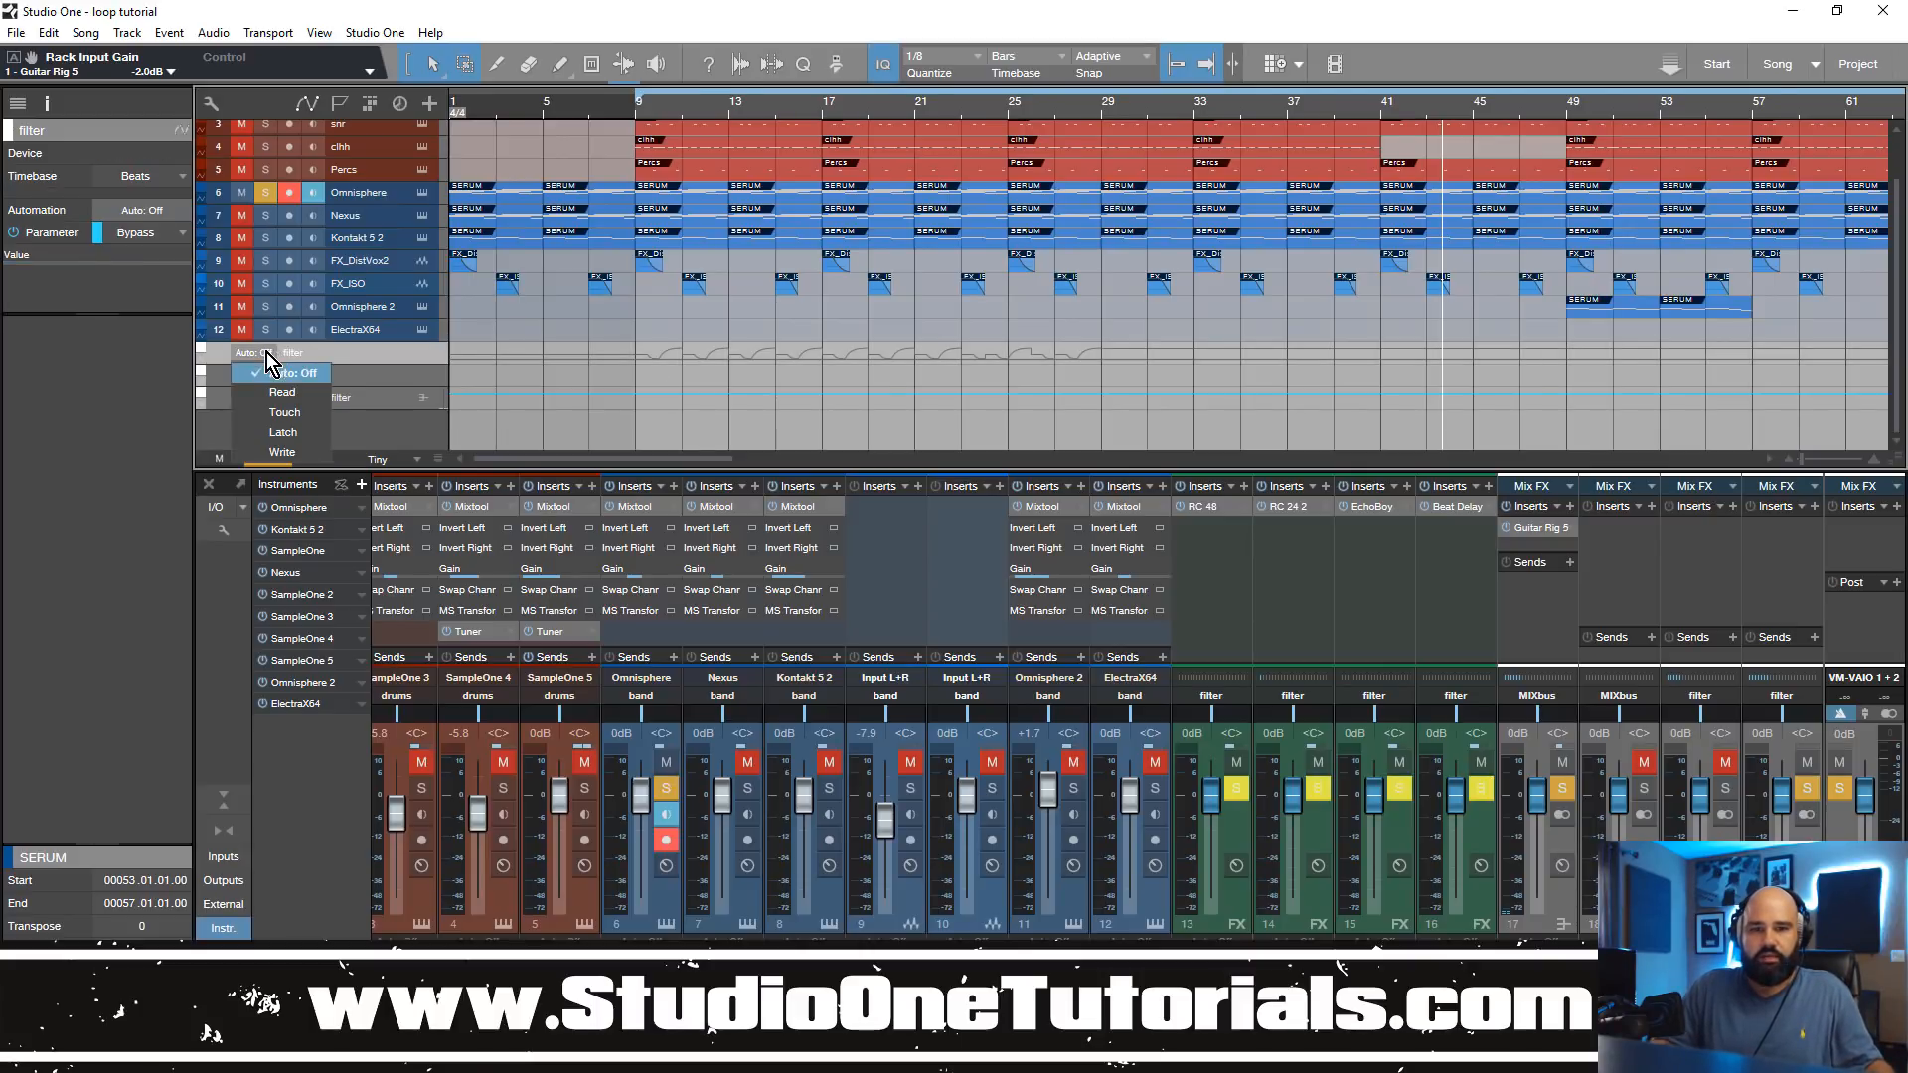
click(320, 354)
click(280, 376)
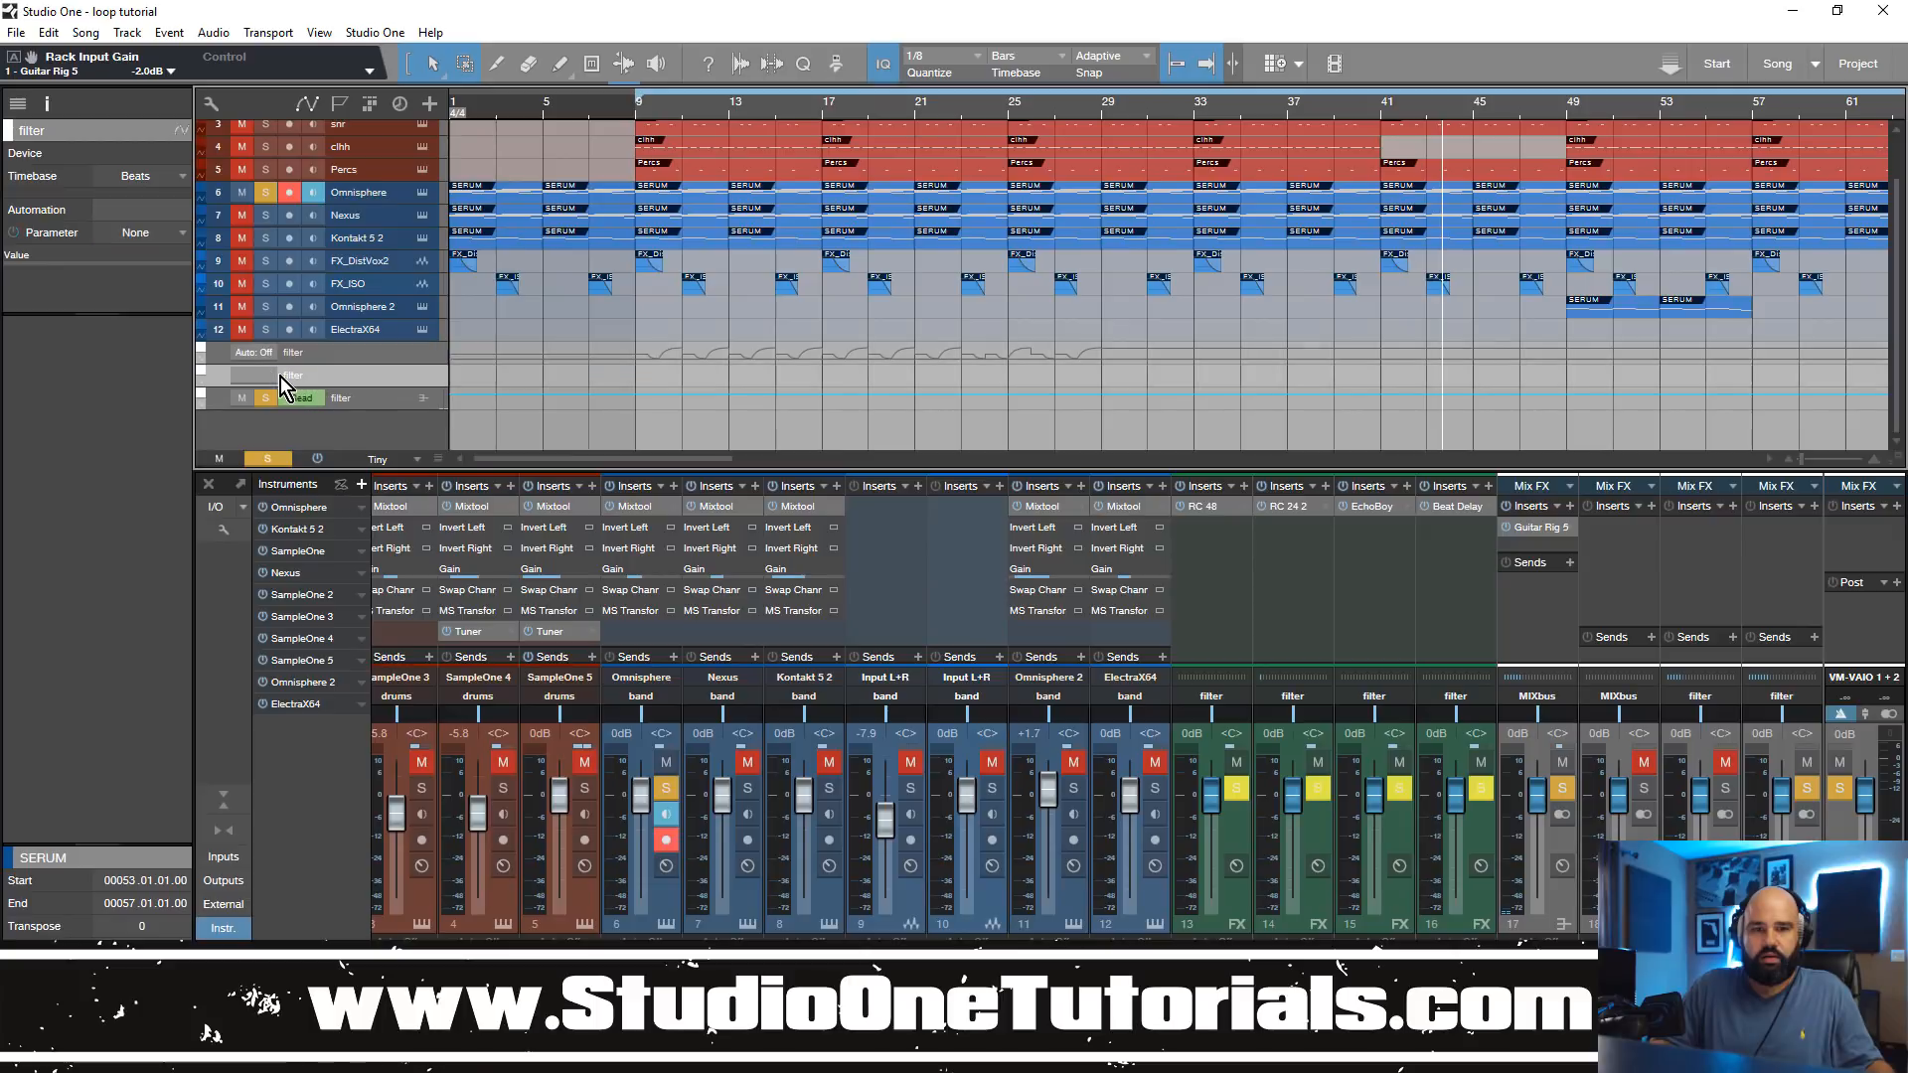
scroll(455, 391, down, 4)
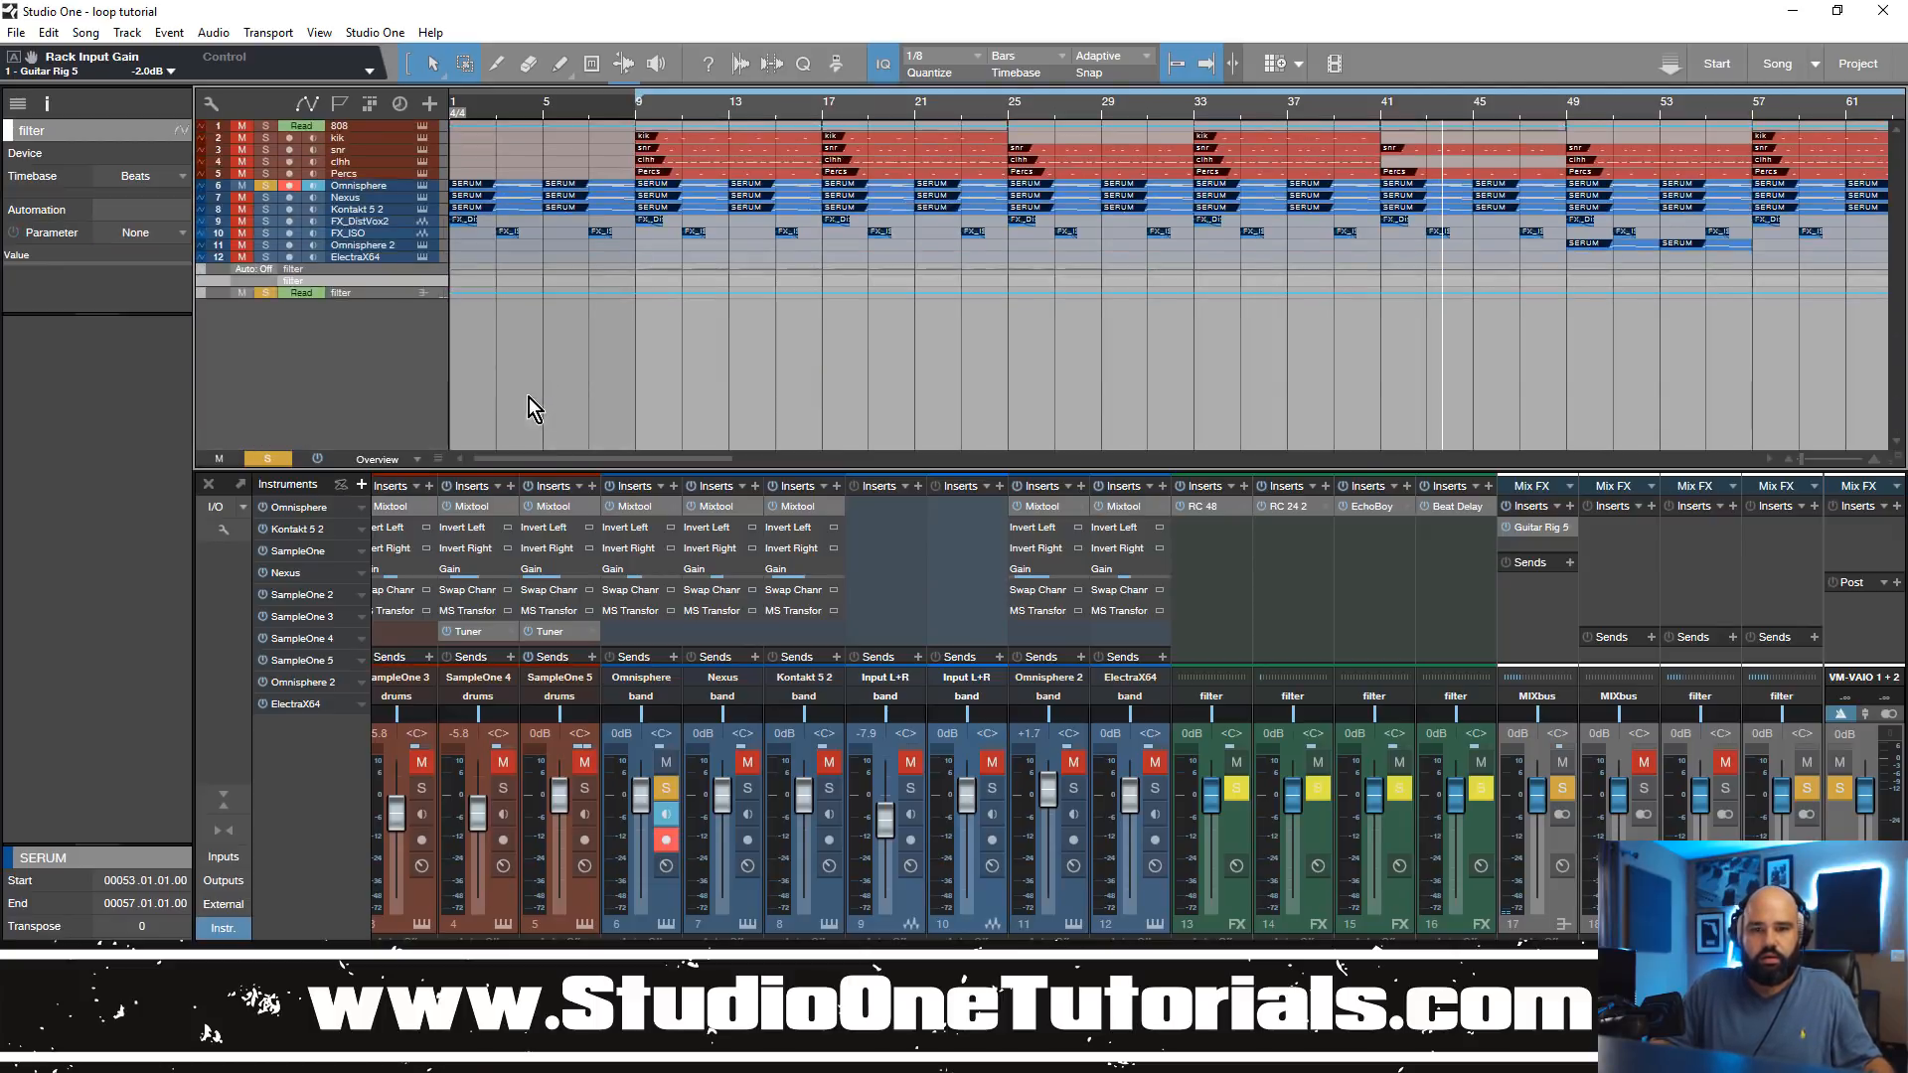
scroll(468, 347, up, 4)
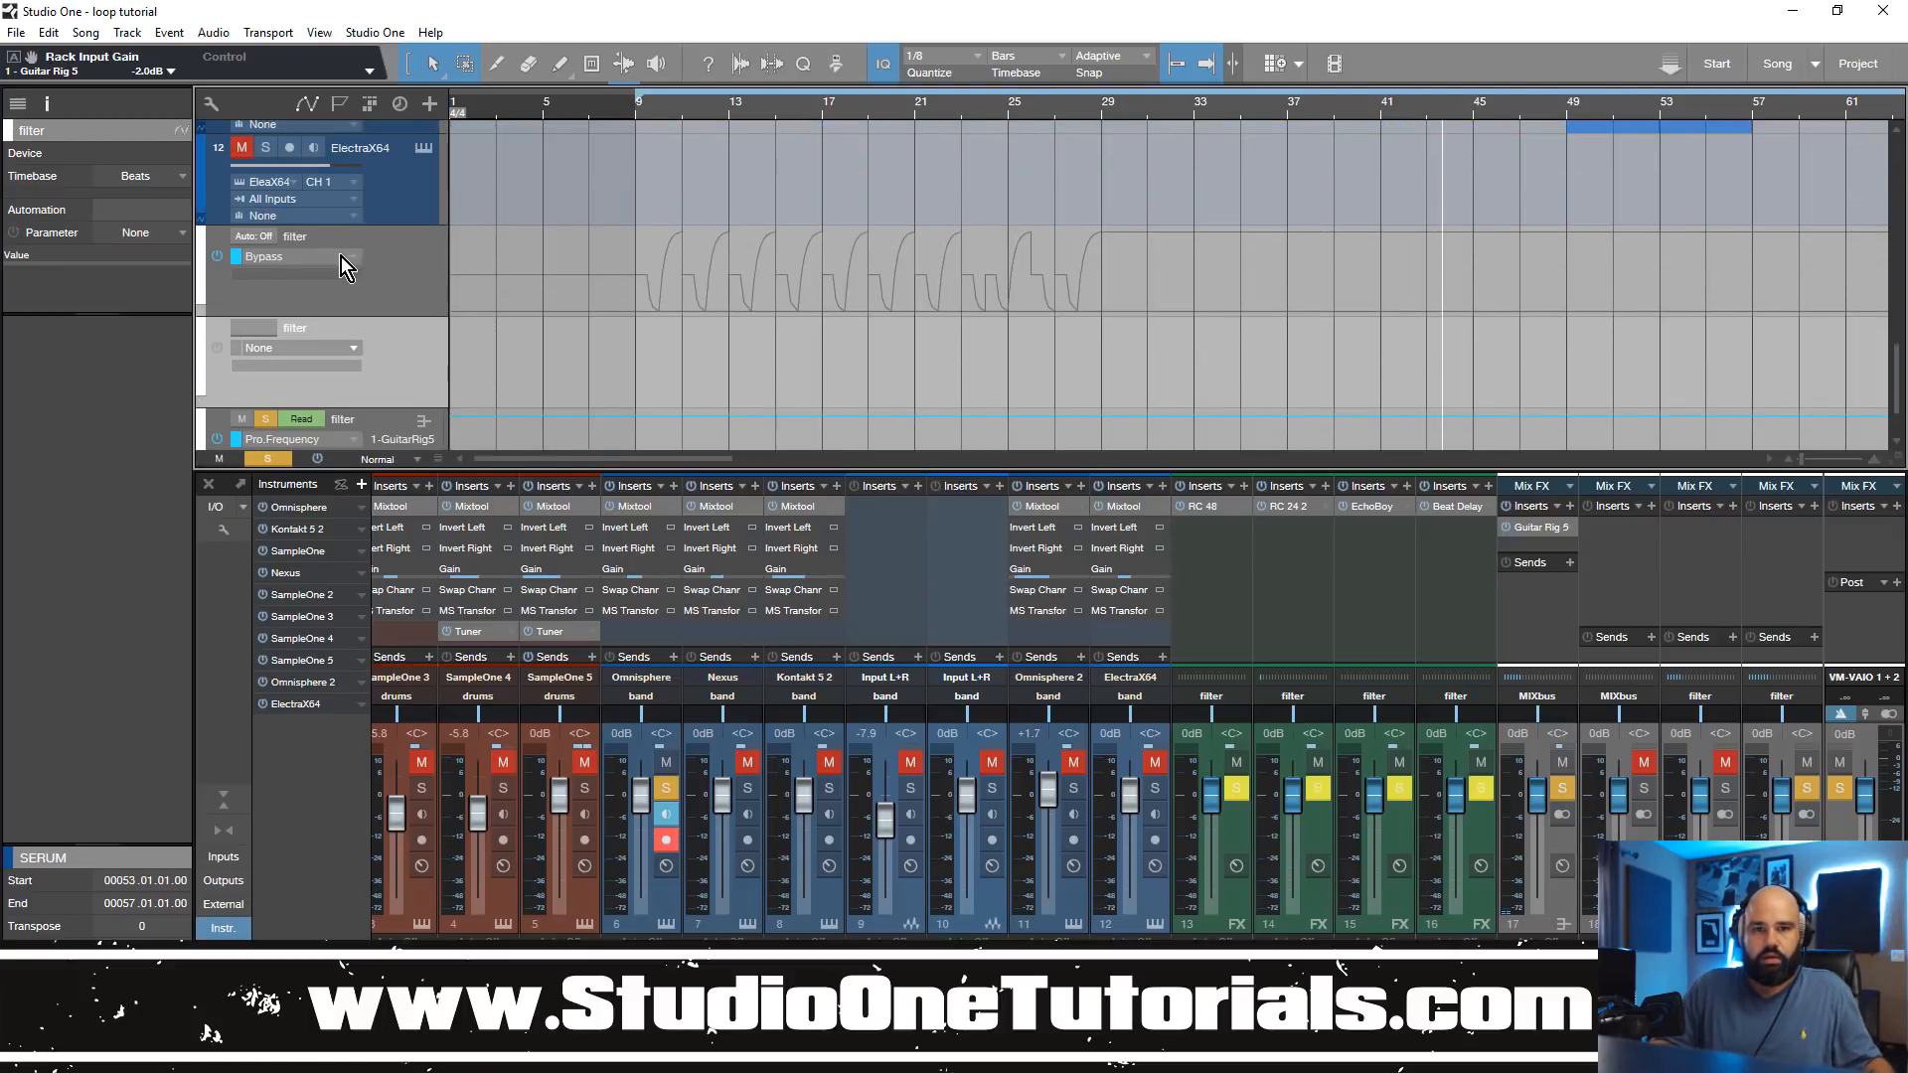
click(342, 257)
click(349, 310)
Step: Draw a V-shaped Pro.Frequency dip across bars 9 to 11 and duplicate it repeatedly up to bar 31
scroll(636, 318, down, 2)
drag(640, 348, 646, 422)
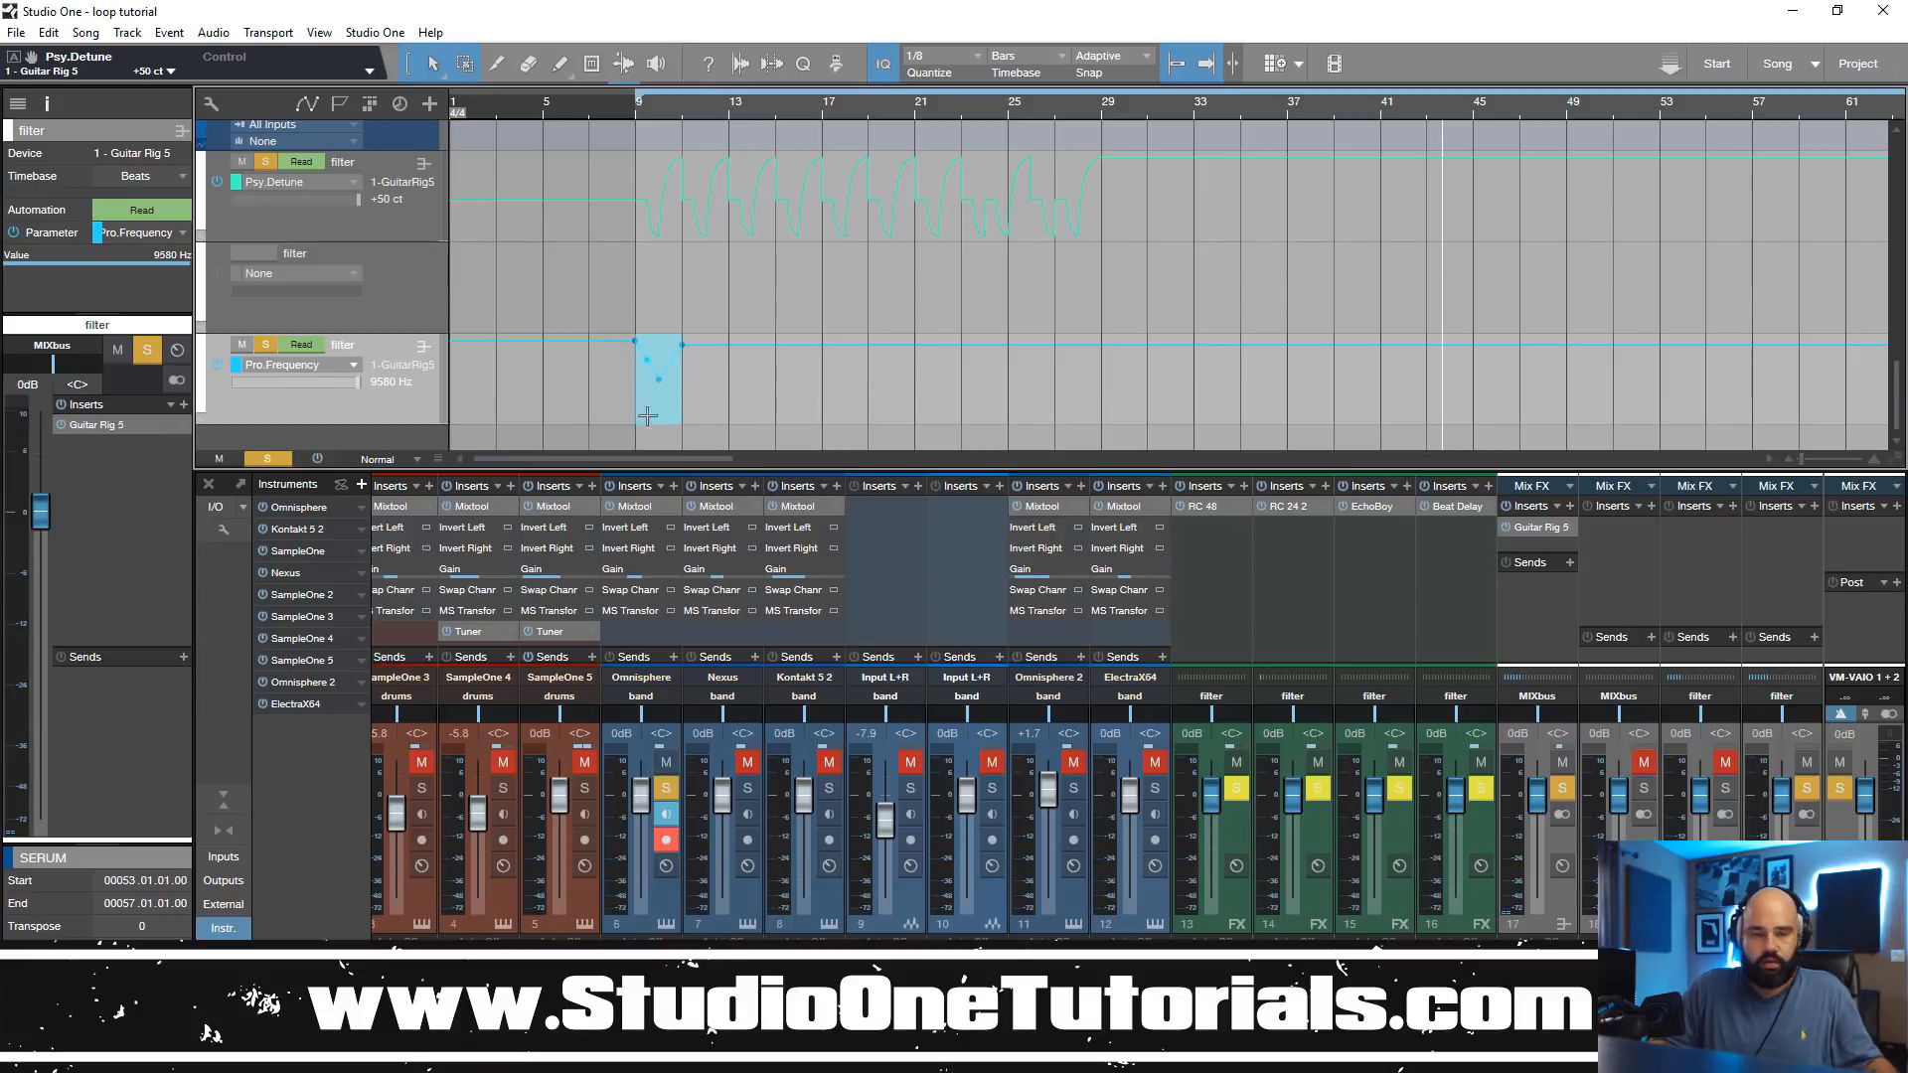
key(d)
key(d)
key(d)
key(d)
key(d)
key(d)
key(d)
key(d)
key(d)
key(d)
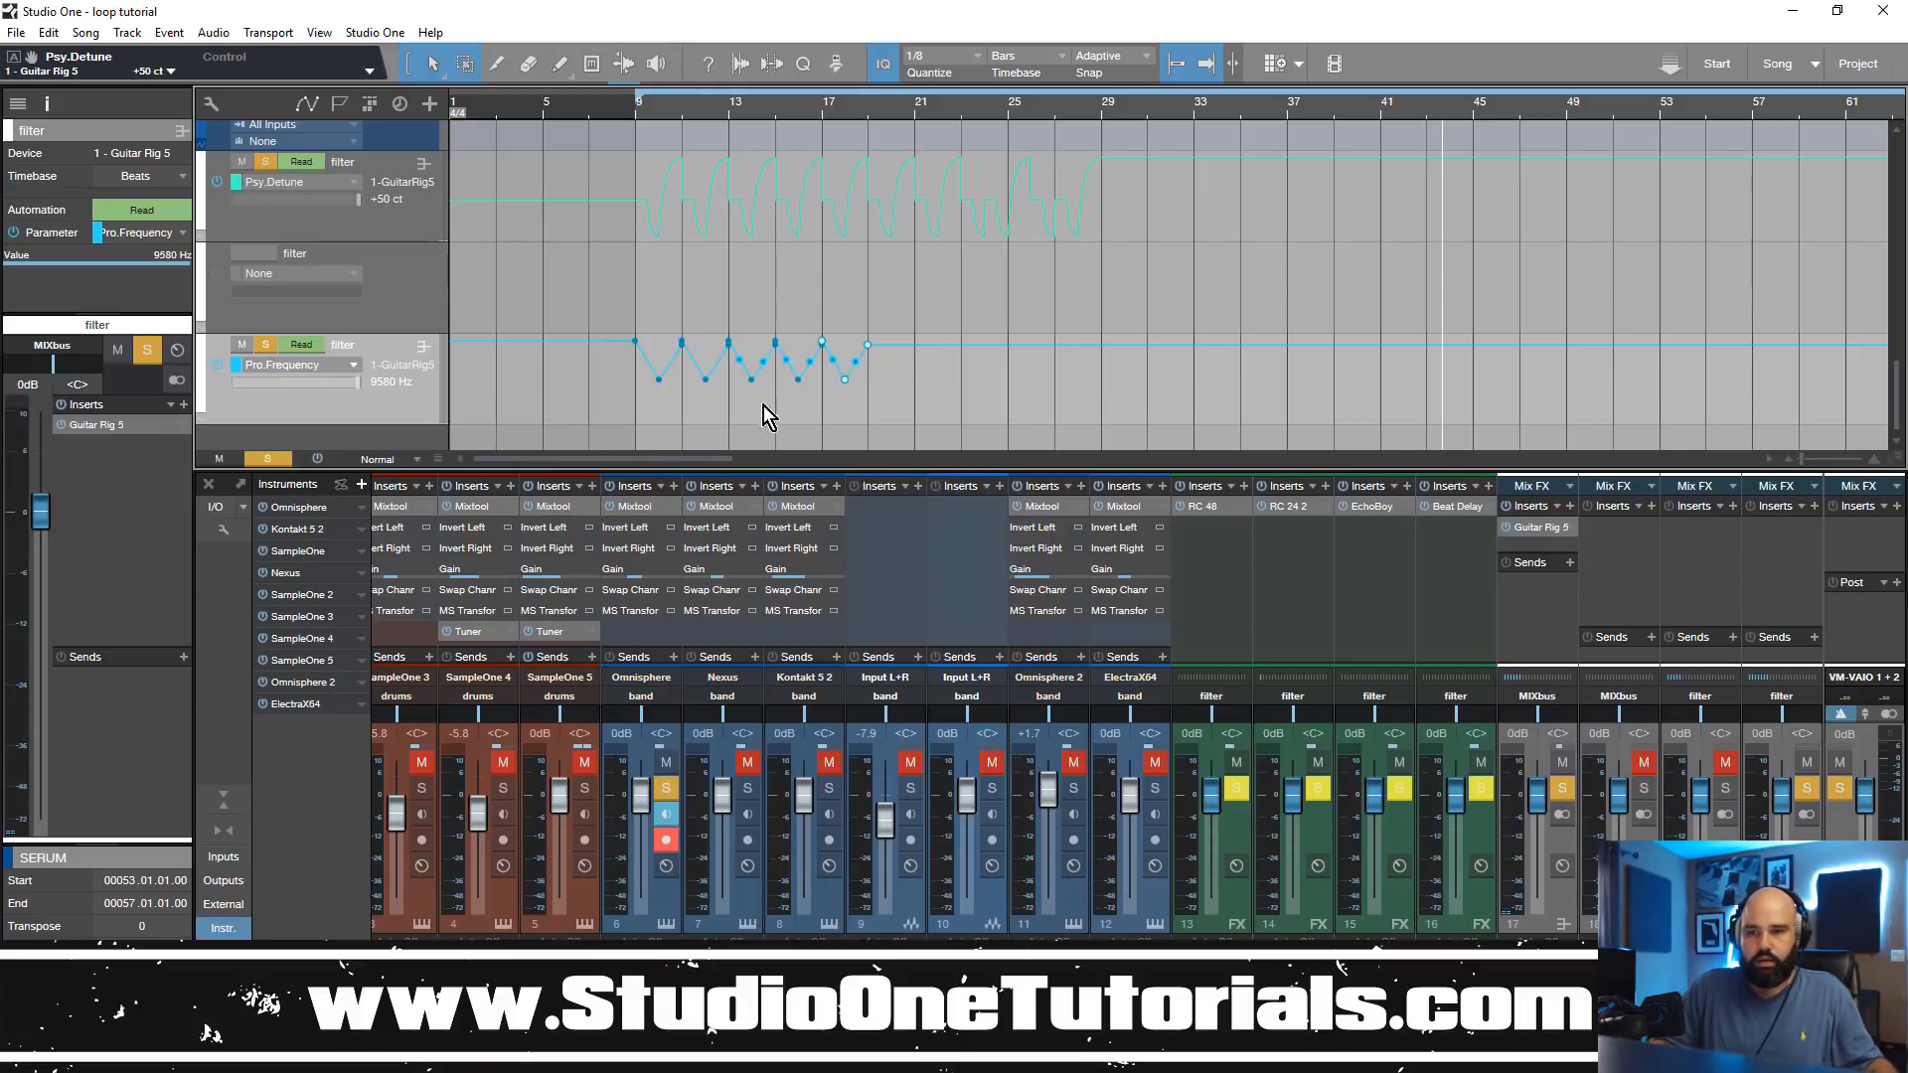
Step: Play the arrangement from bar 9 to hear the Pro.Frequency and Psy.Detune automation in the full mix
click(634, 112)
key(space)
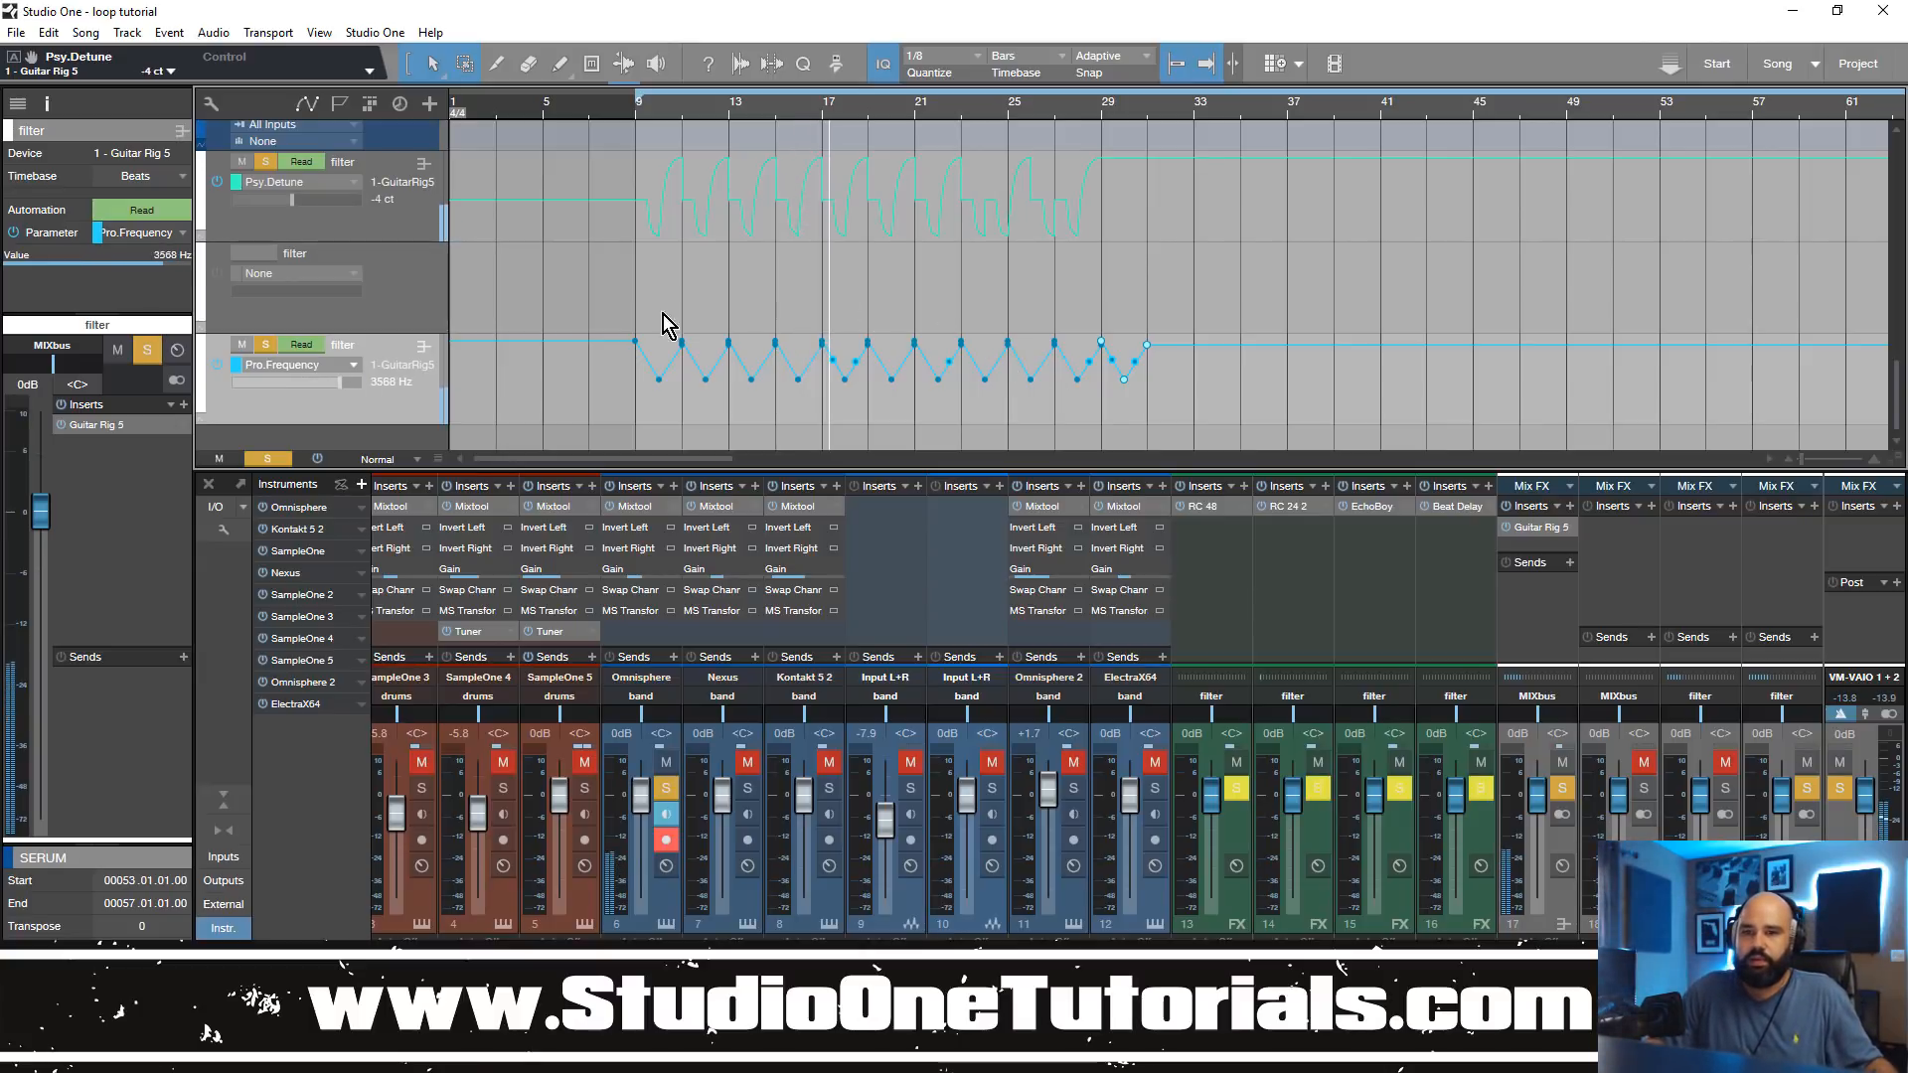
scroll(744, 268, up, 2)
scroll(743, 268, up, 10)
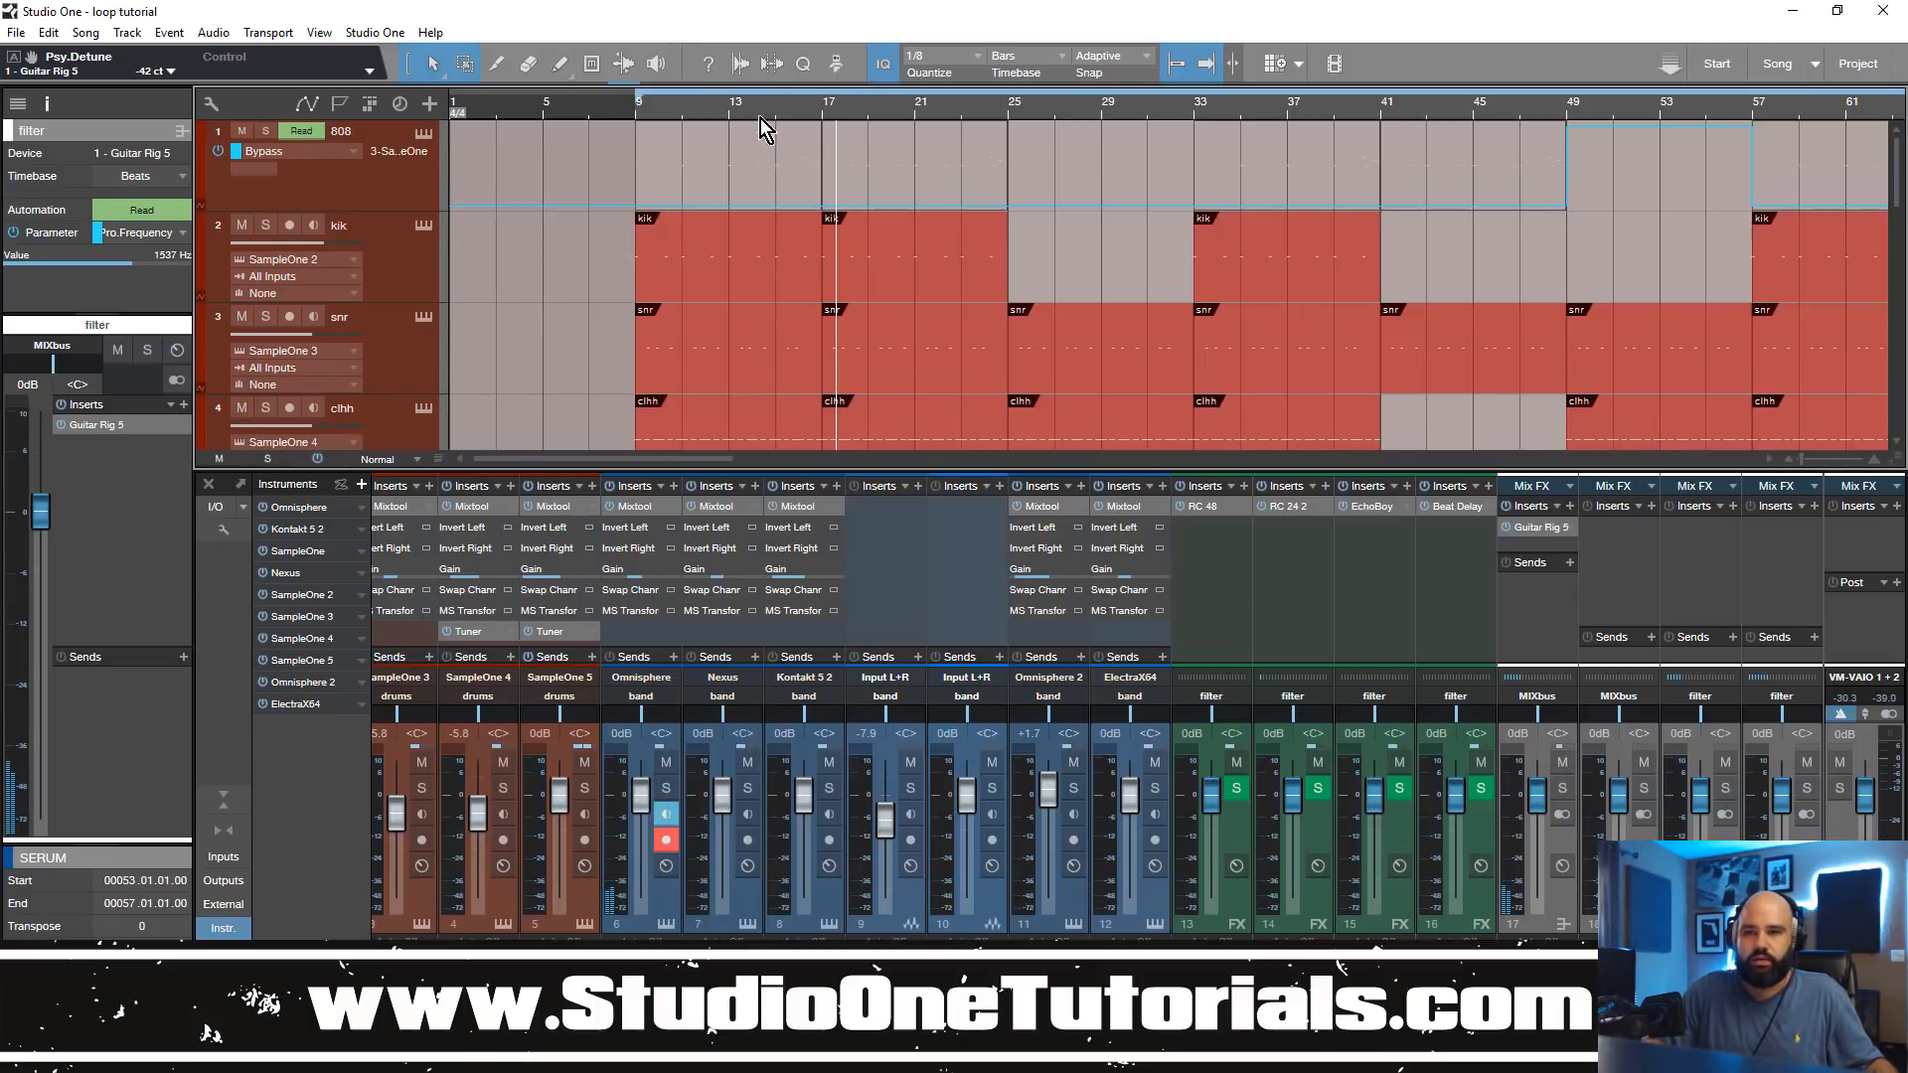
scroll(765, 236, down, 3)
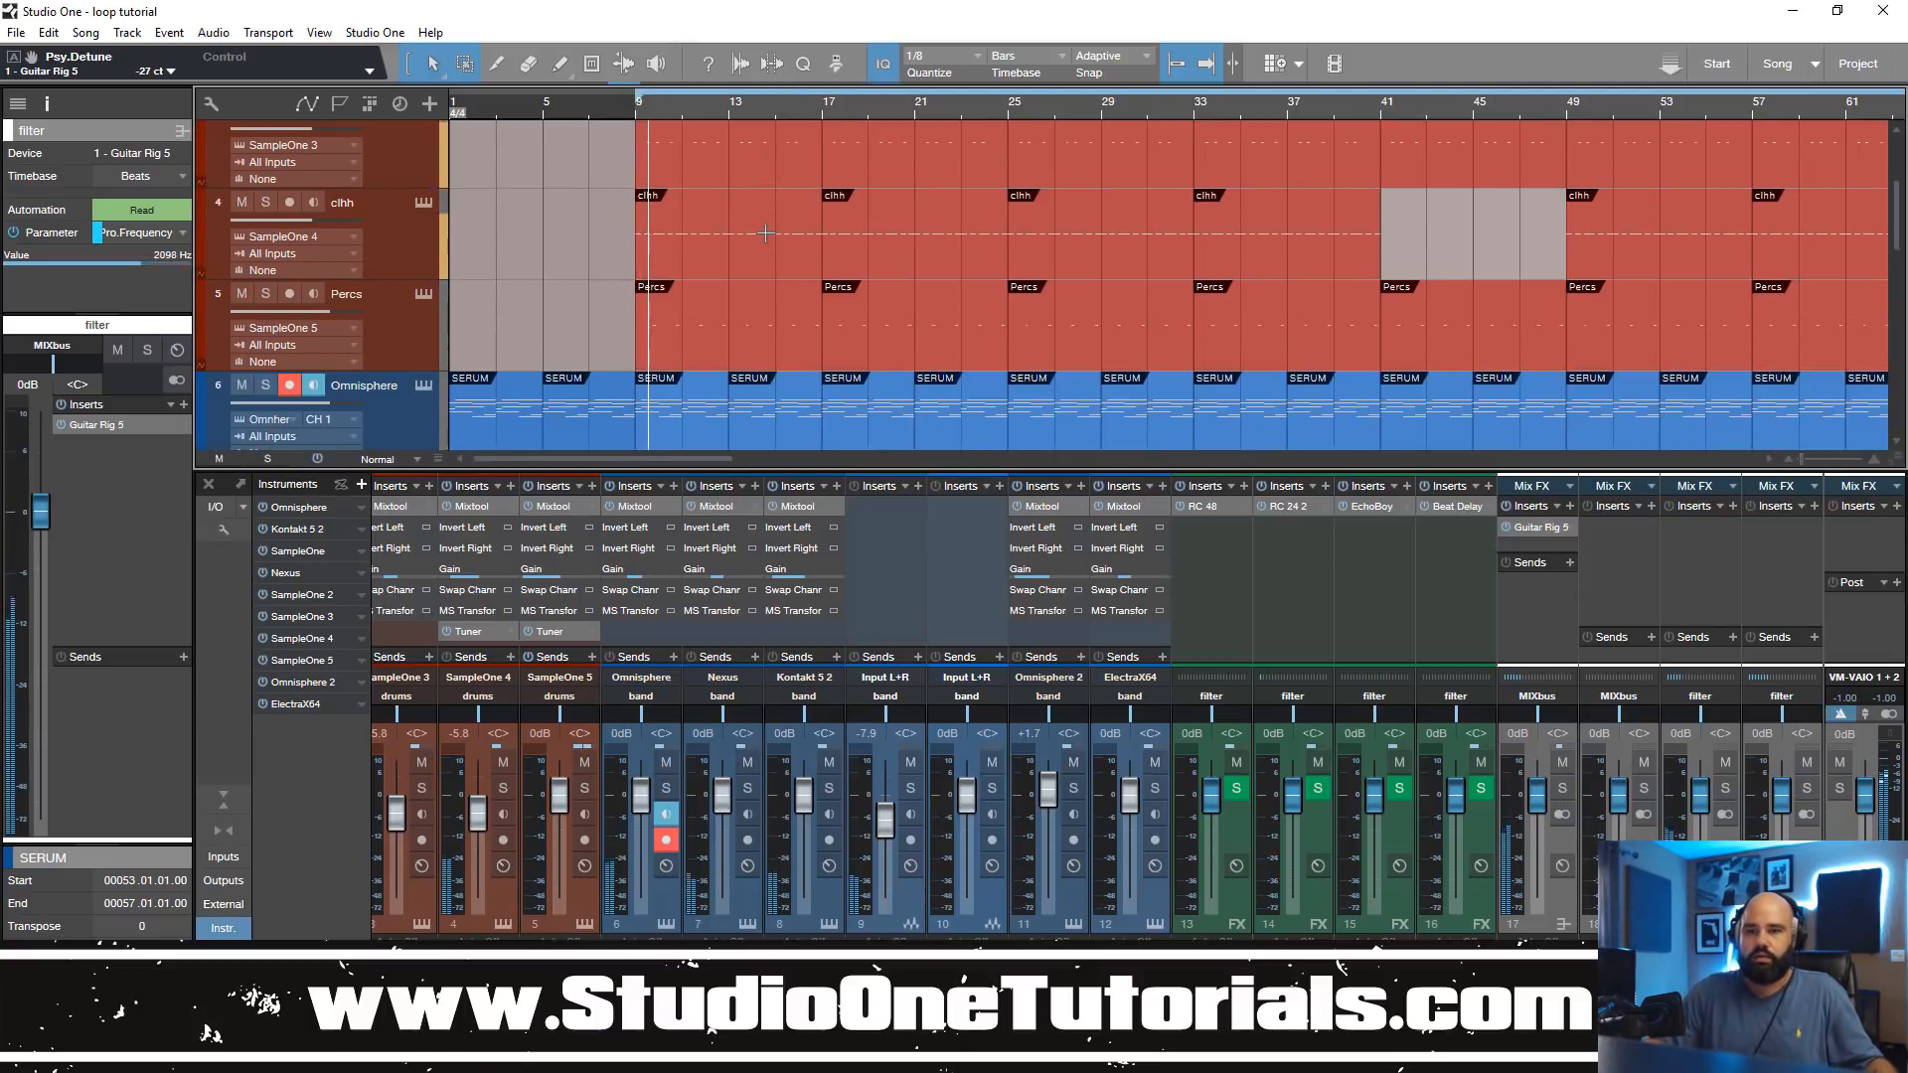
scroll(766, 236, down, 2)
scroll(766, 236, down, 2)
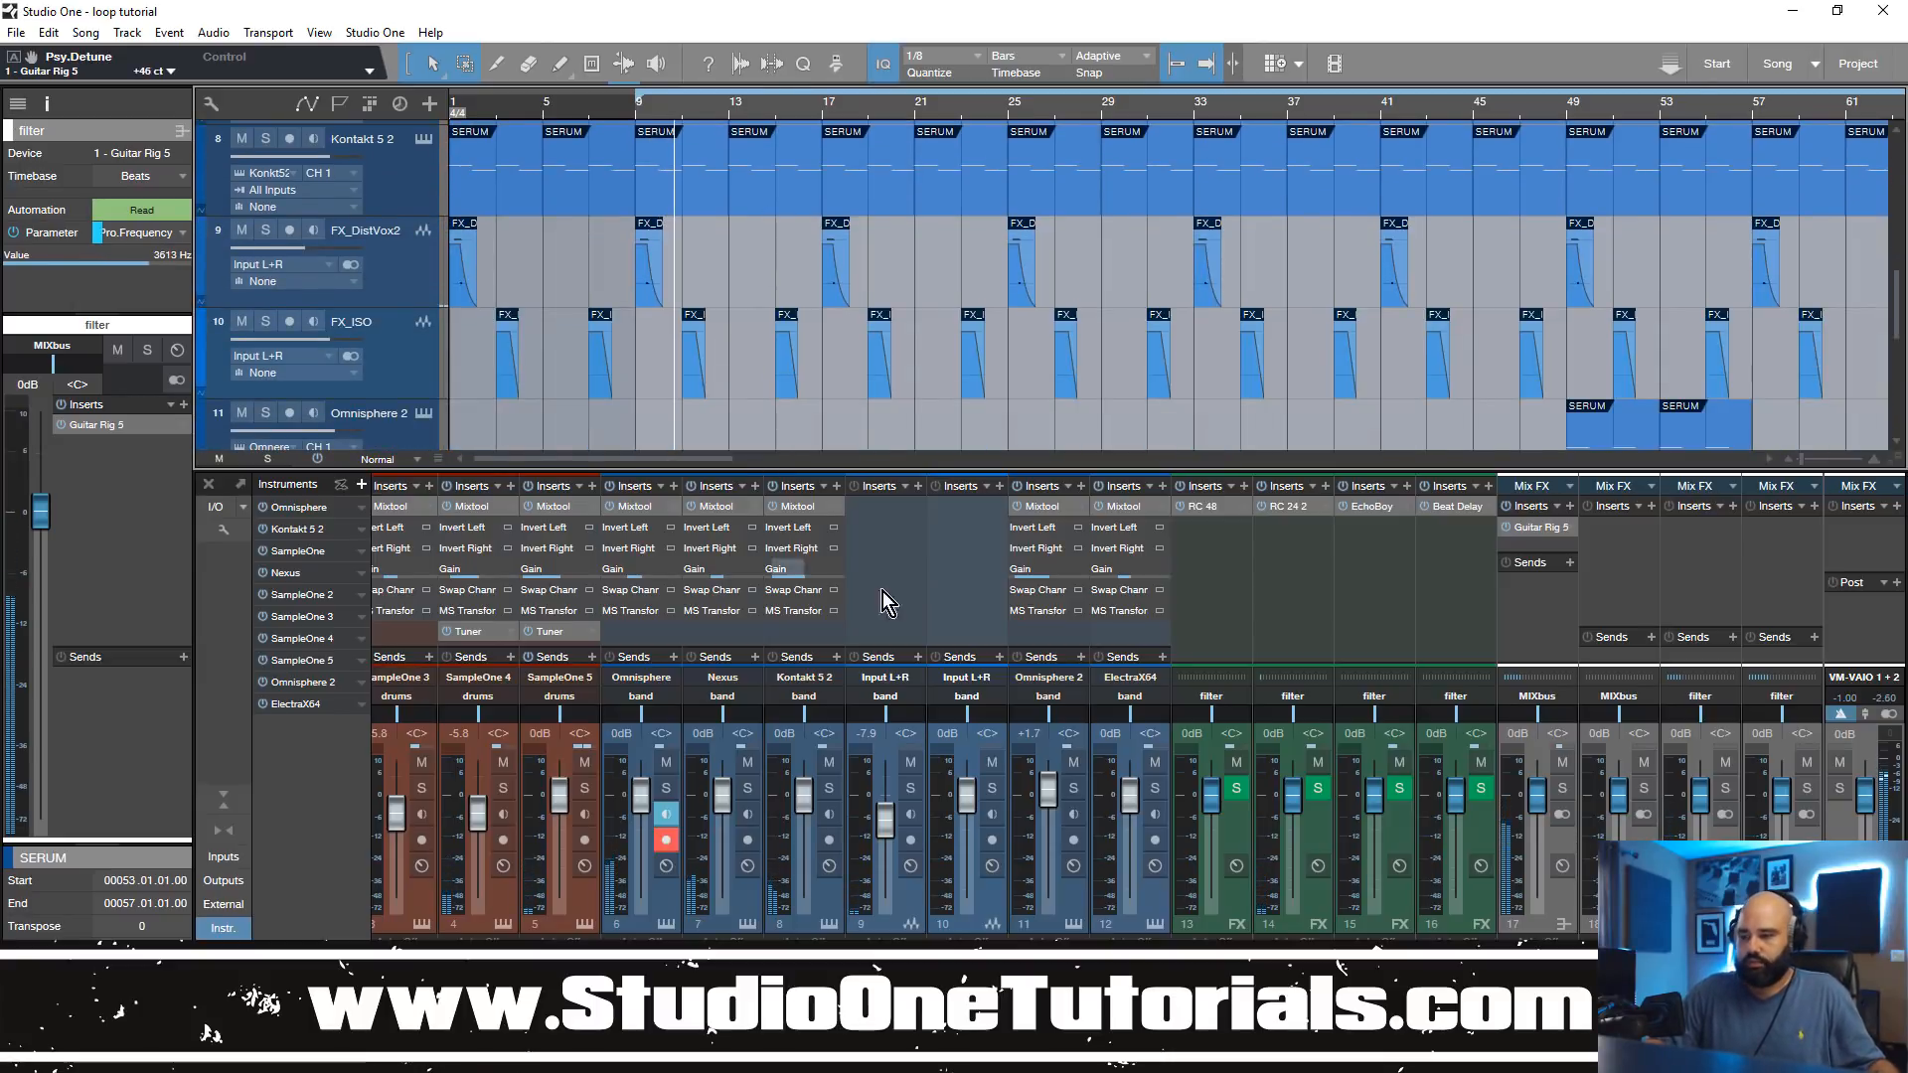
Step: Route the outputs of the drums and band buses to filterbypass
scroll(1098, 705, right, 1)
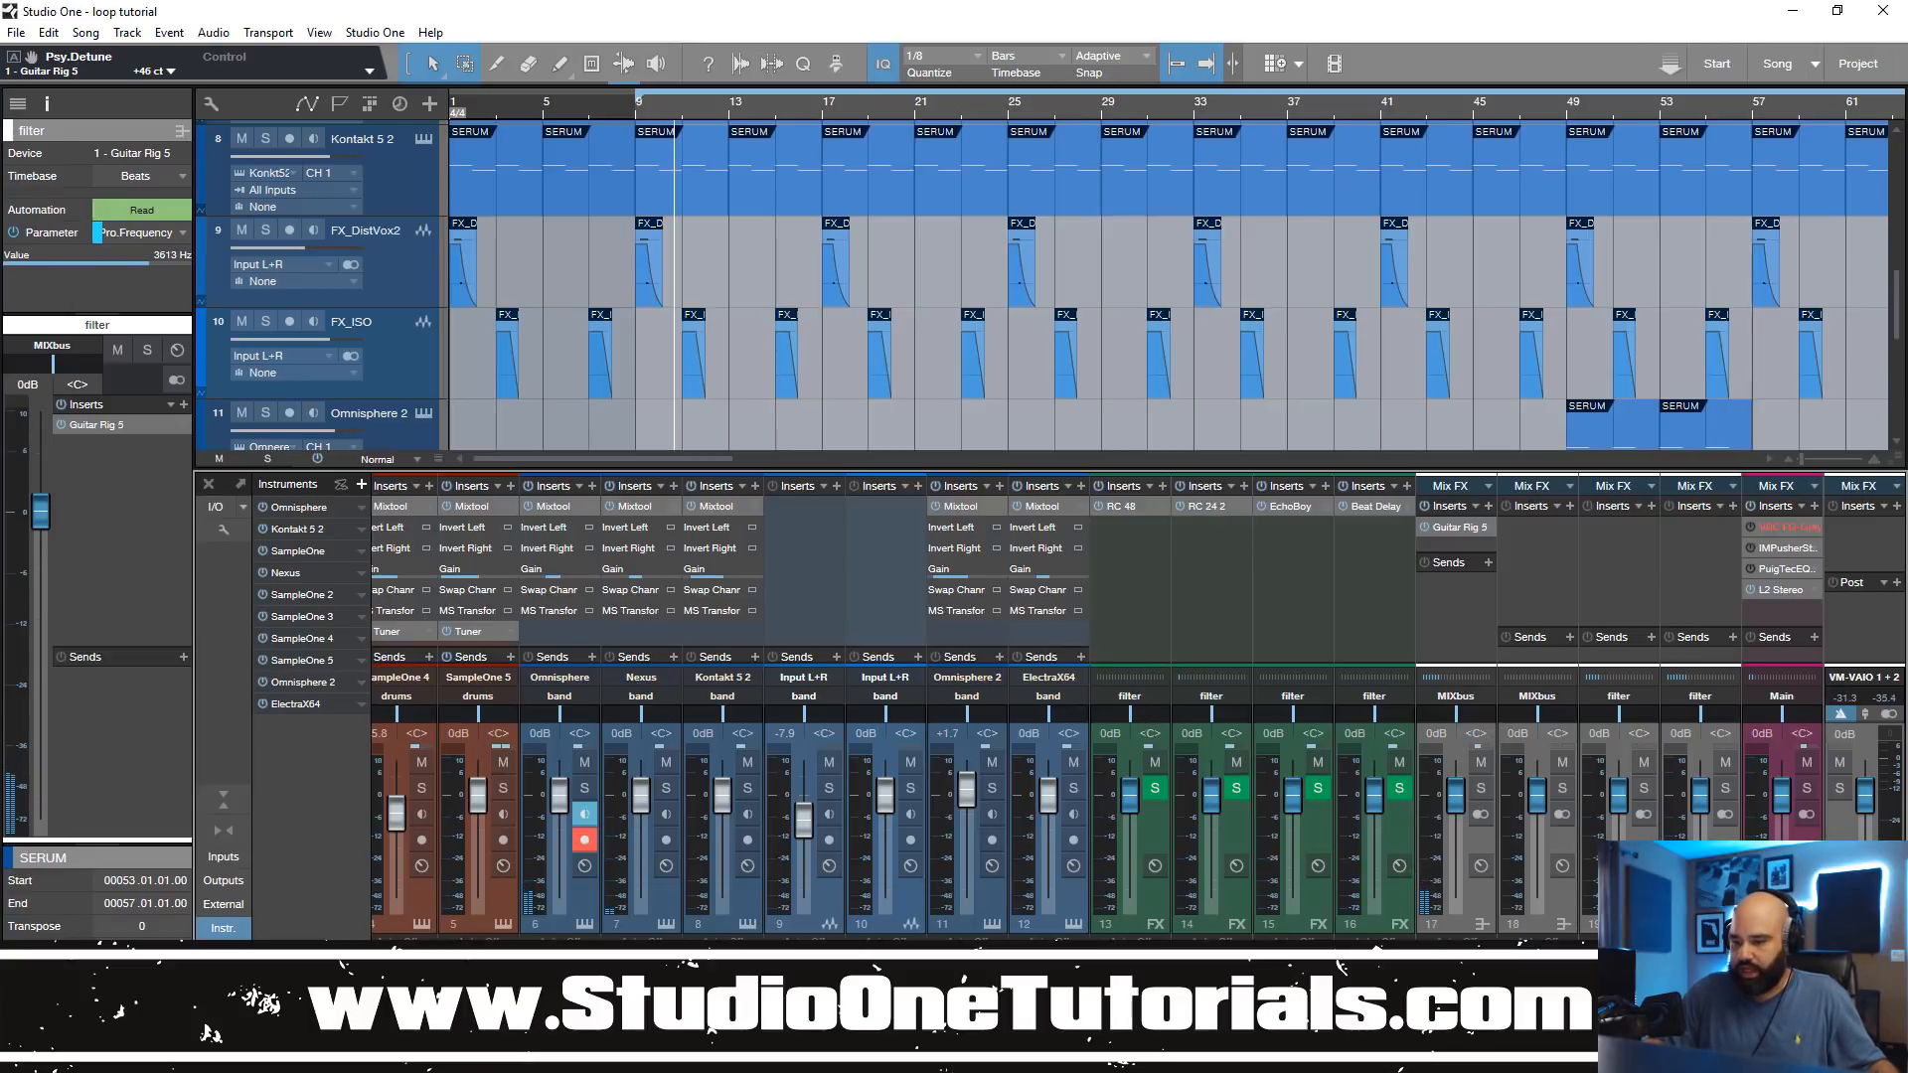
scroll(741, 924, left, 3)
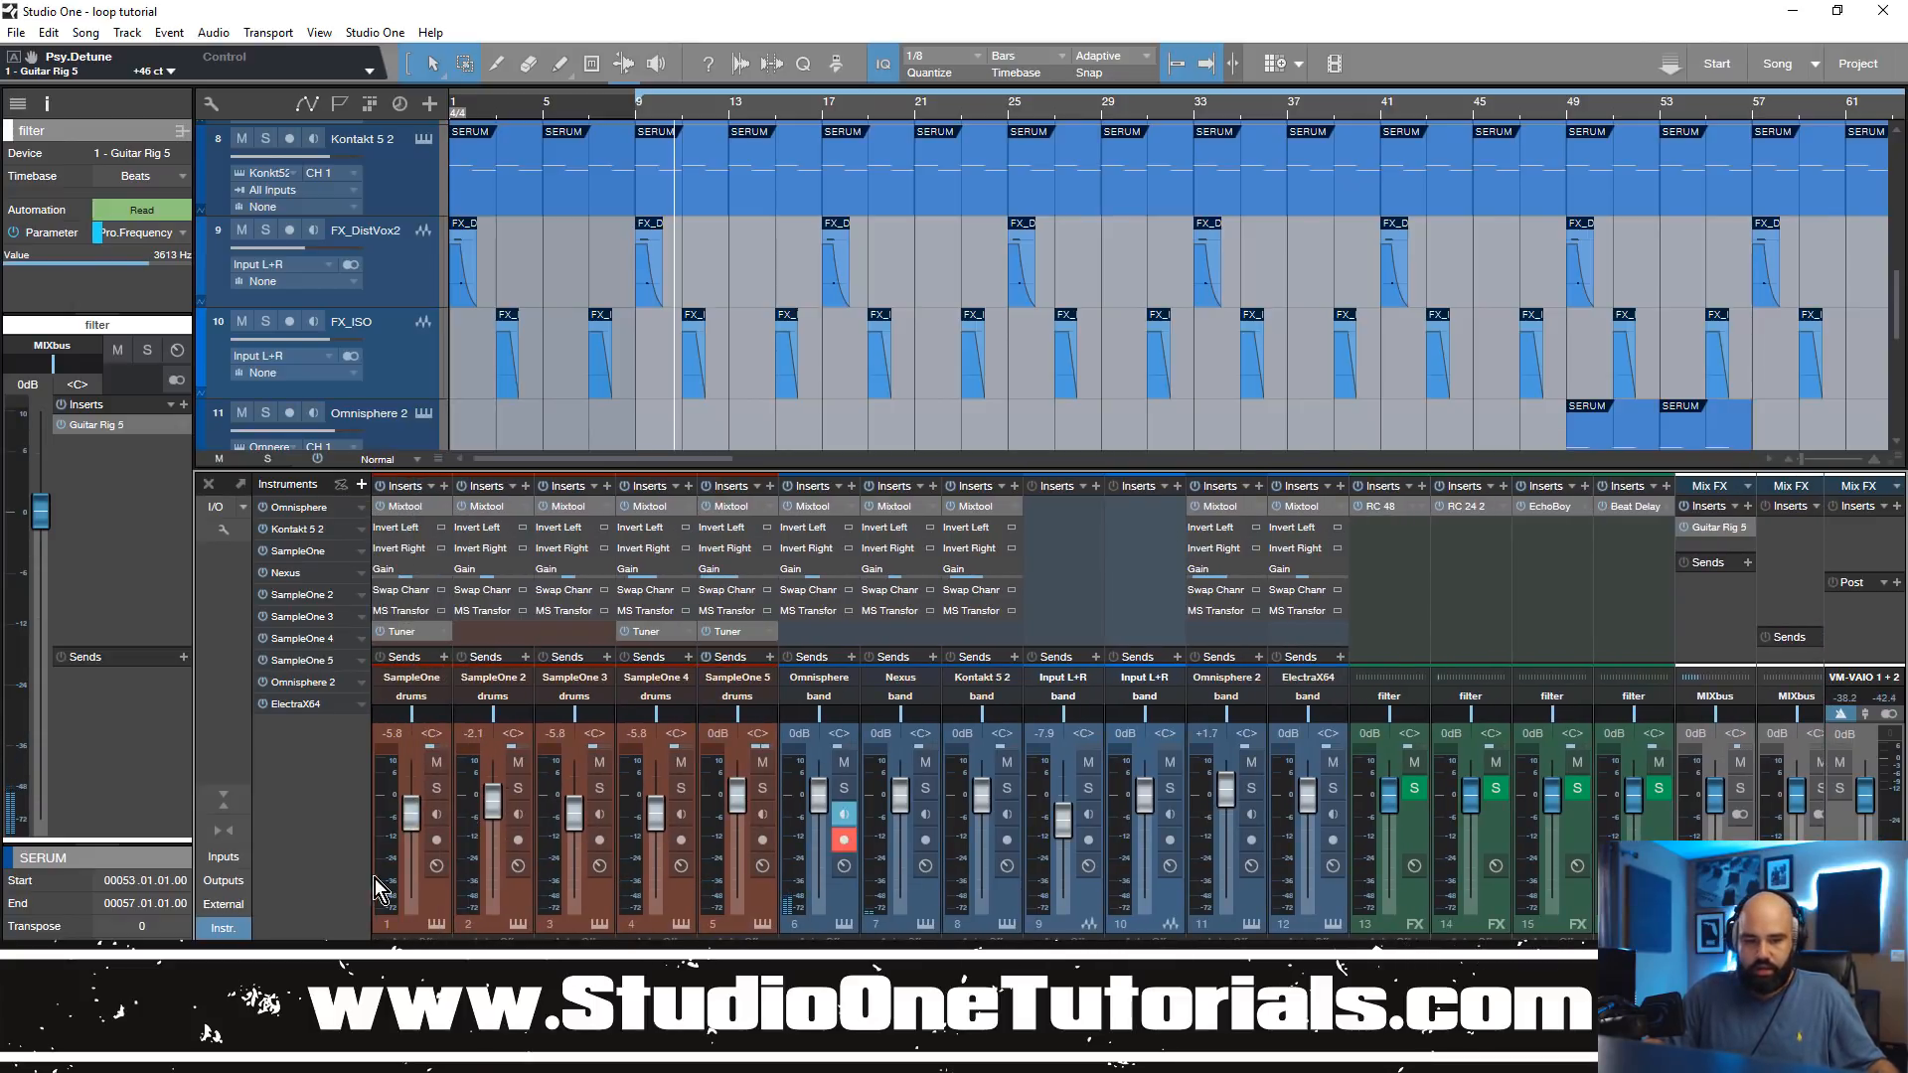
scroll(1098, 705, right, 3)
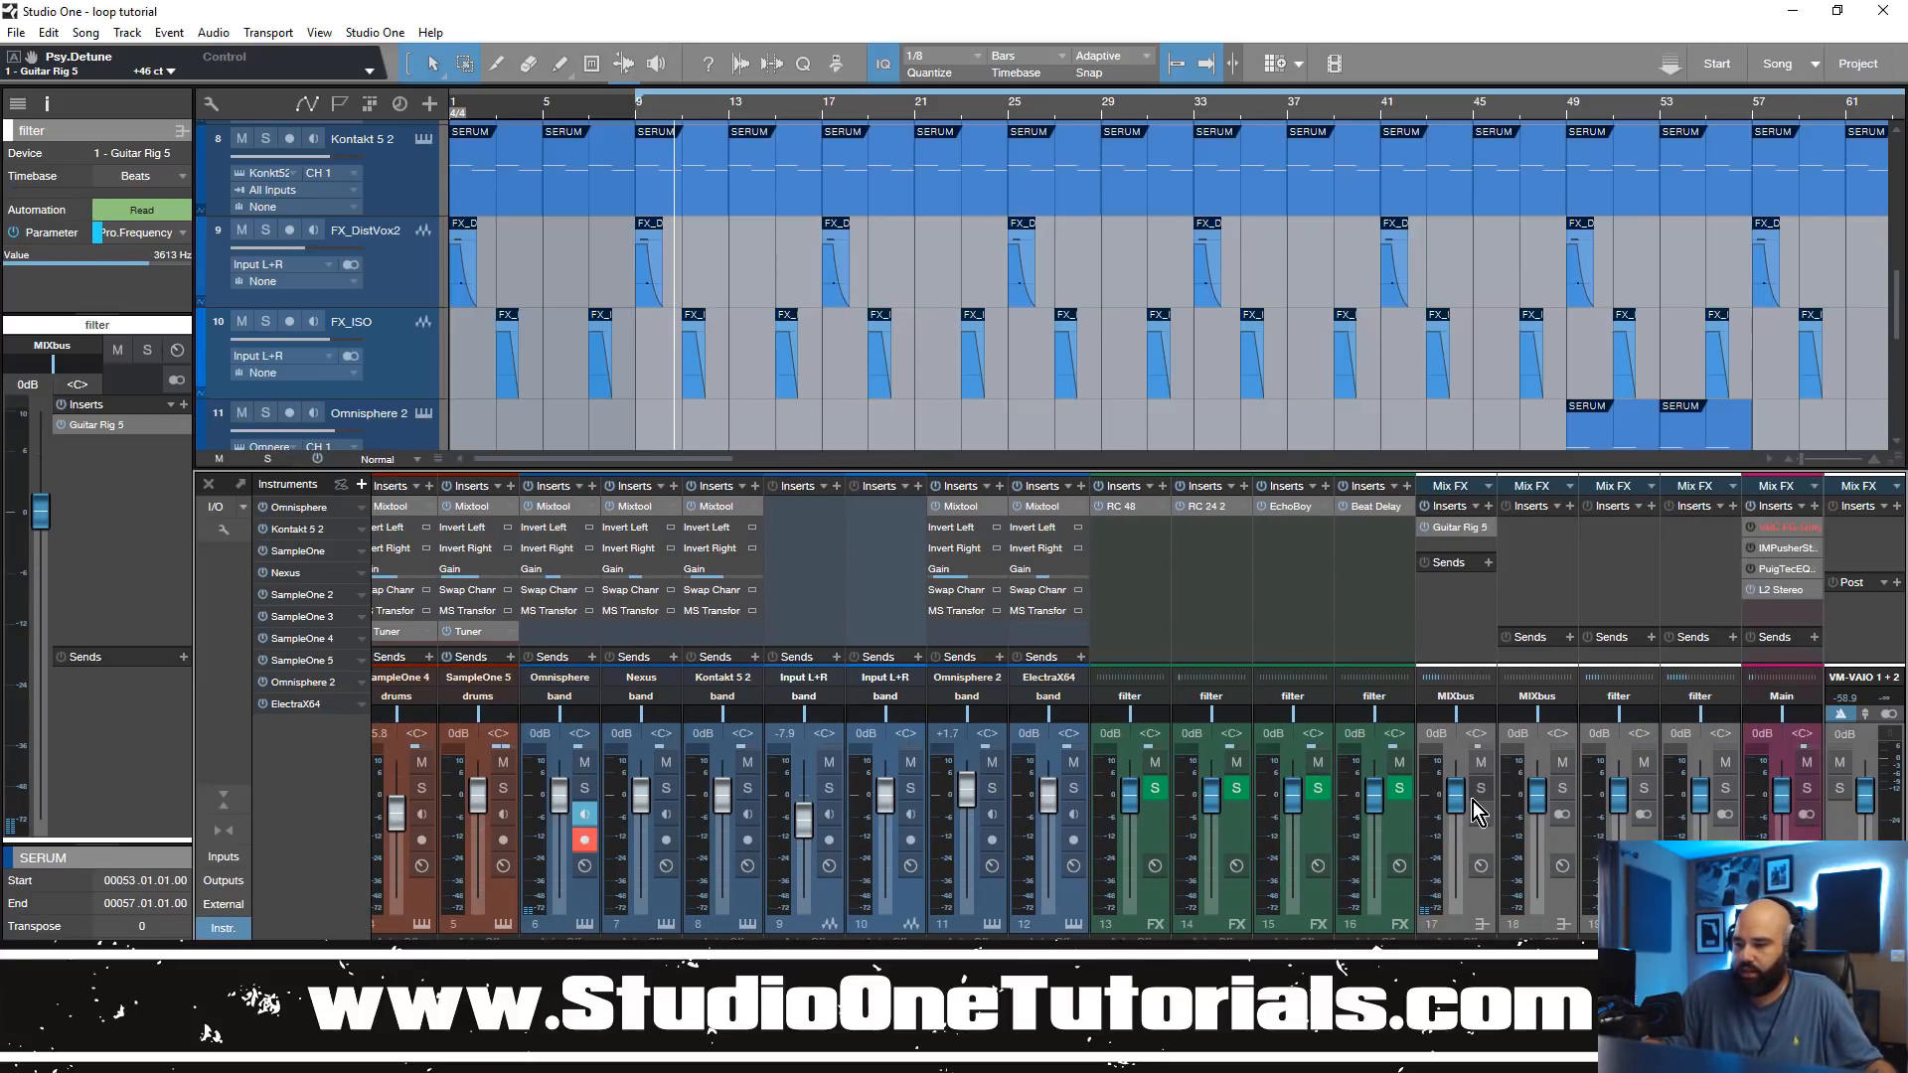
click(1721, 699)
click(1733, 752)
click(1636, 701)
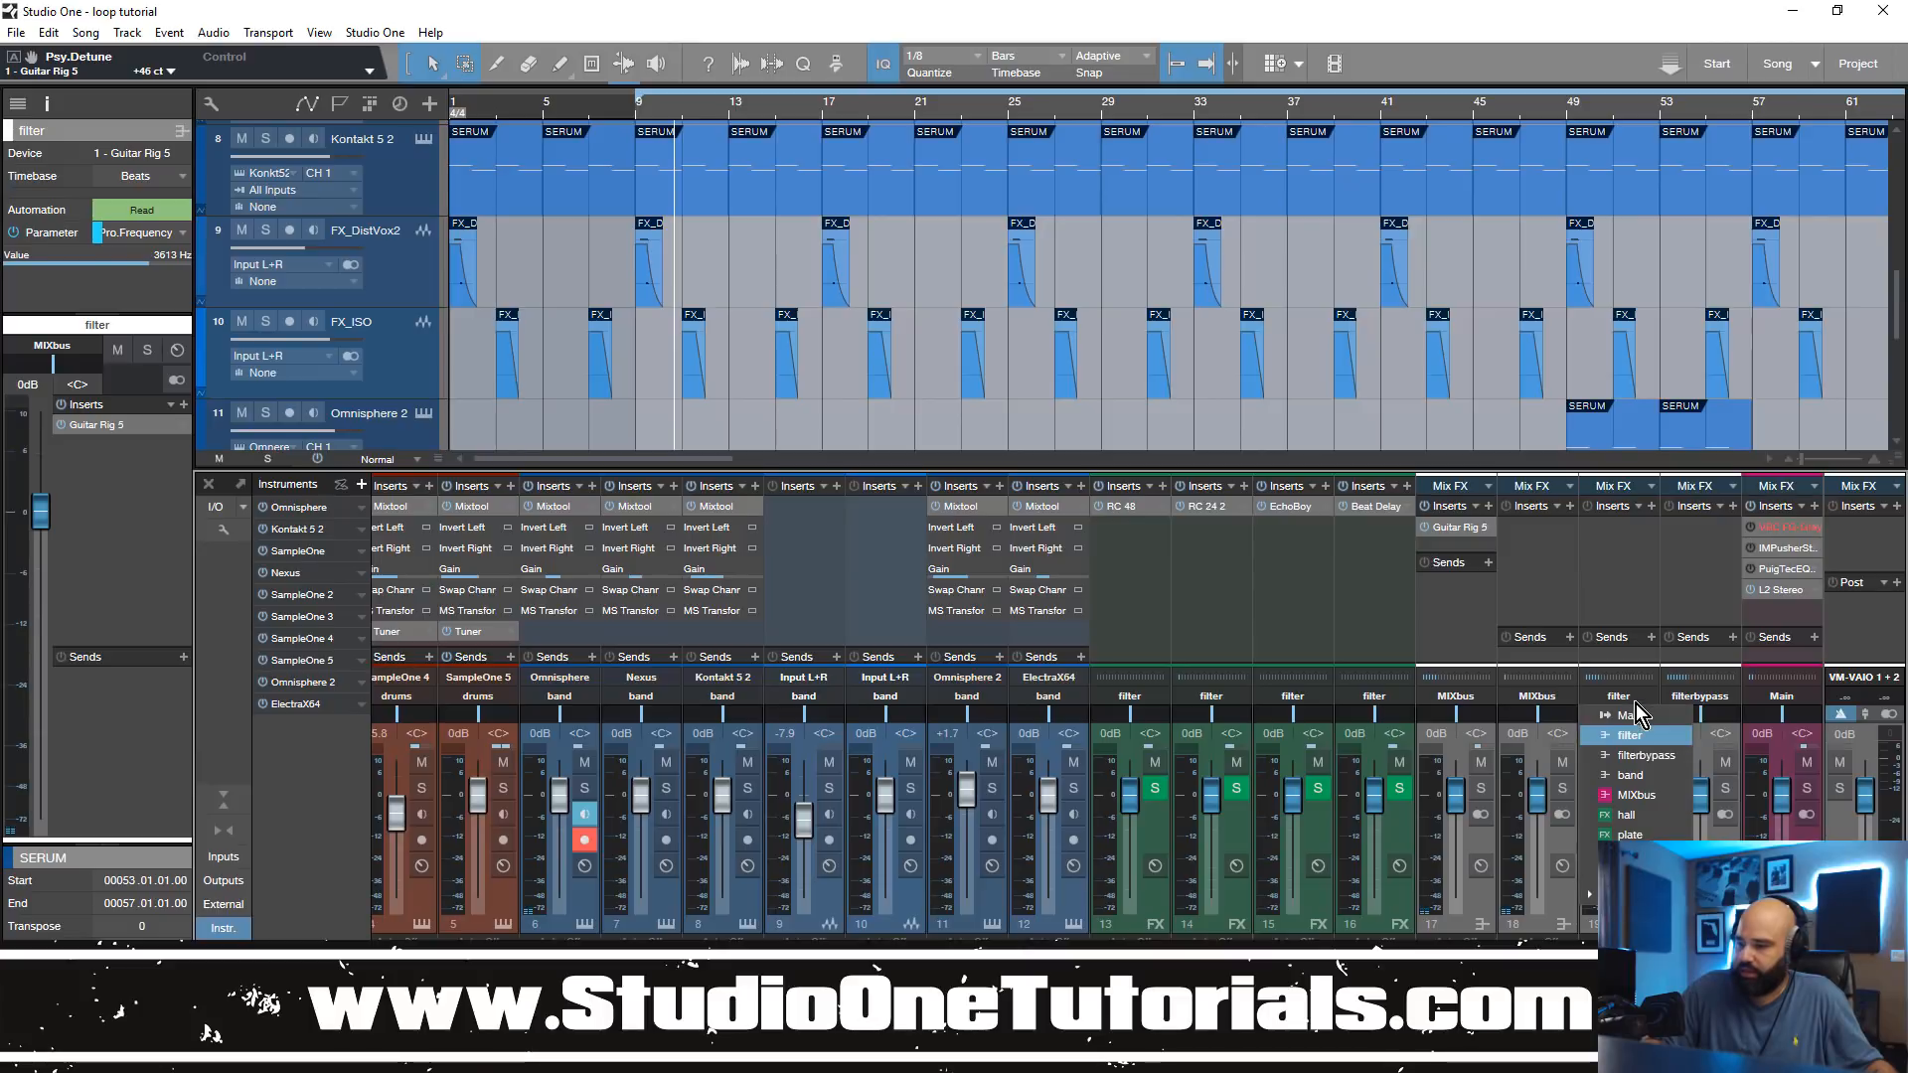
click(1657, 749)
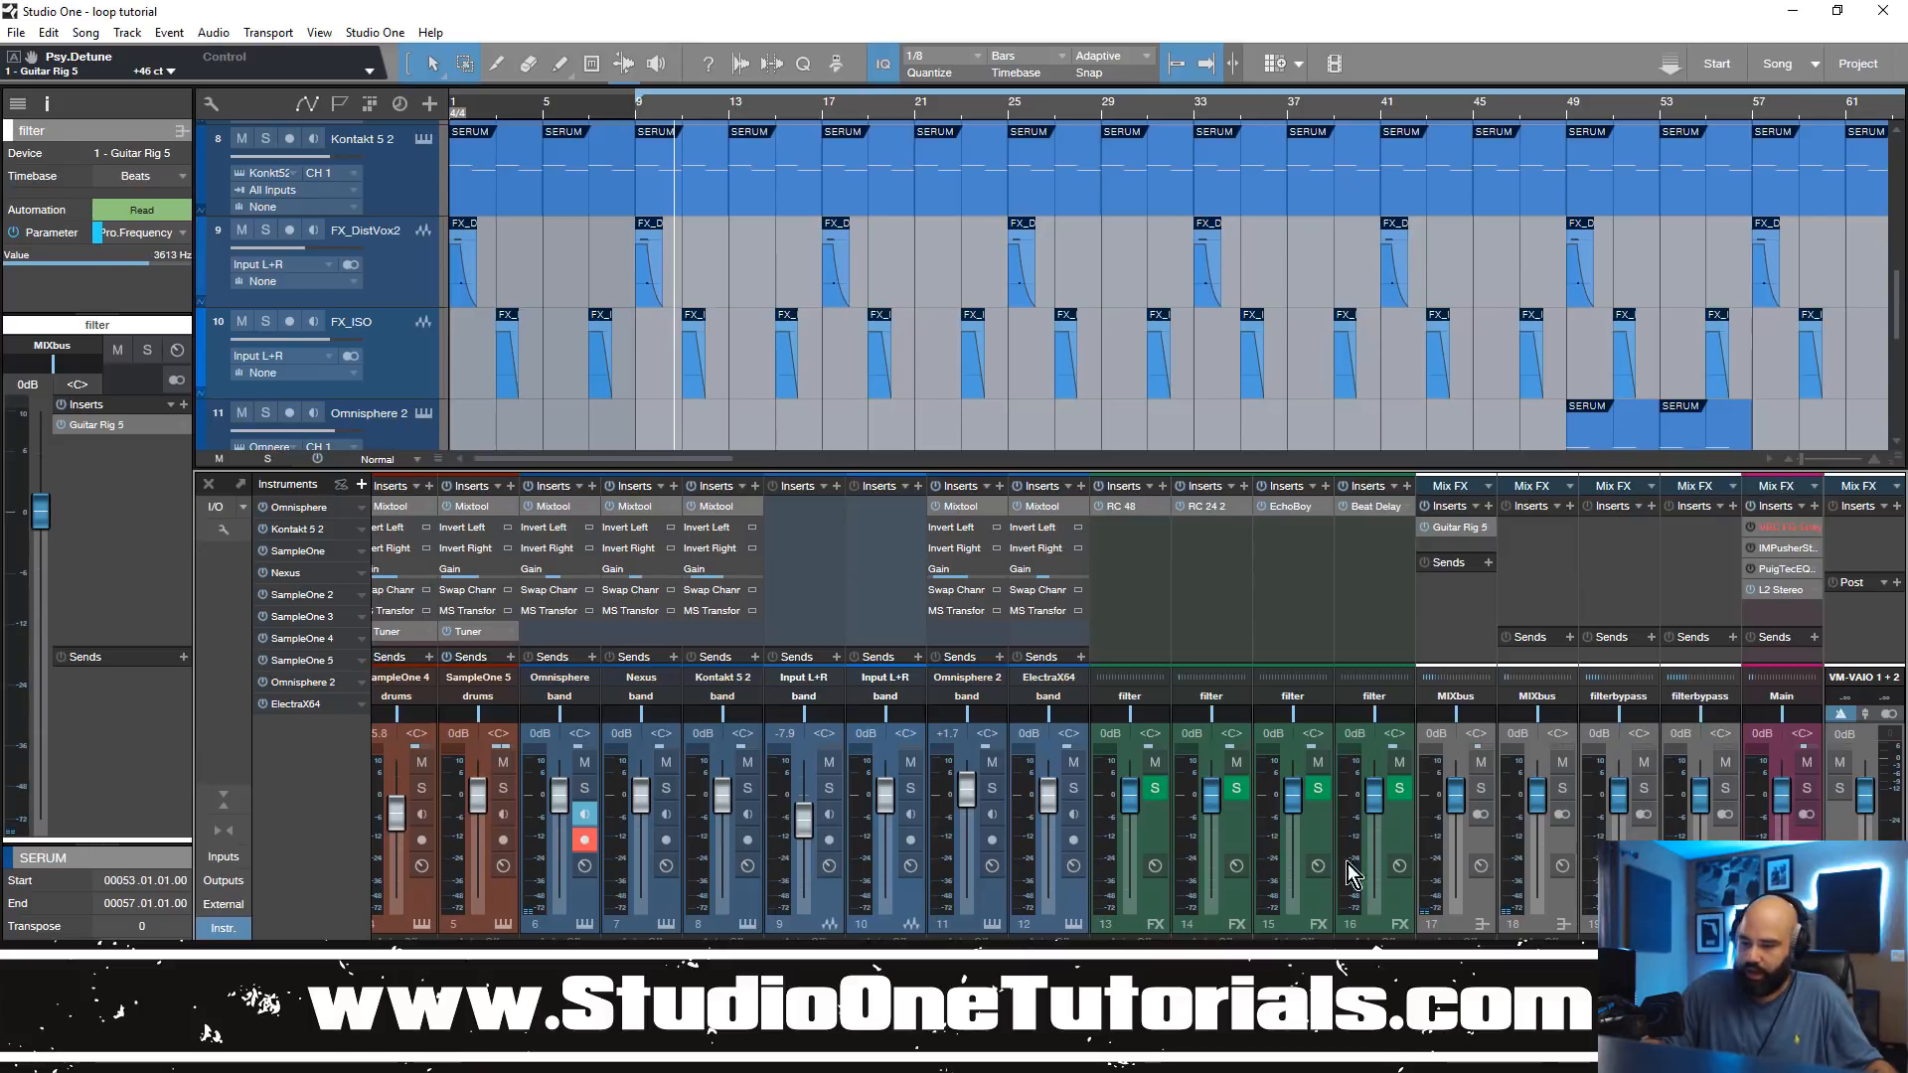
Step: Route the Omnisphere 2 channel's output to filter and play the song from bar 9
click(992, 689)
click(998, 741)
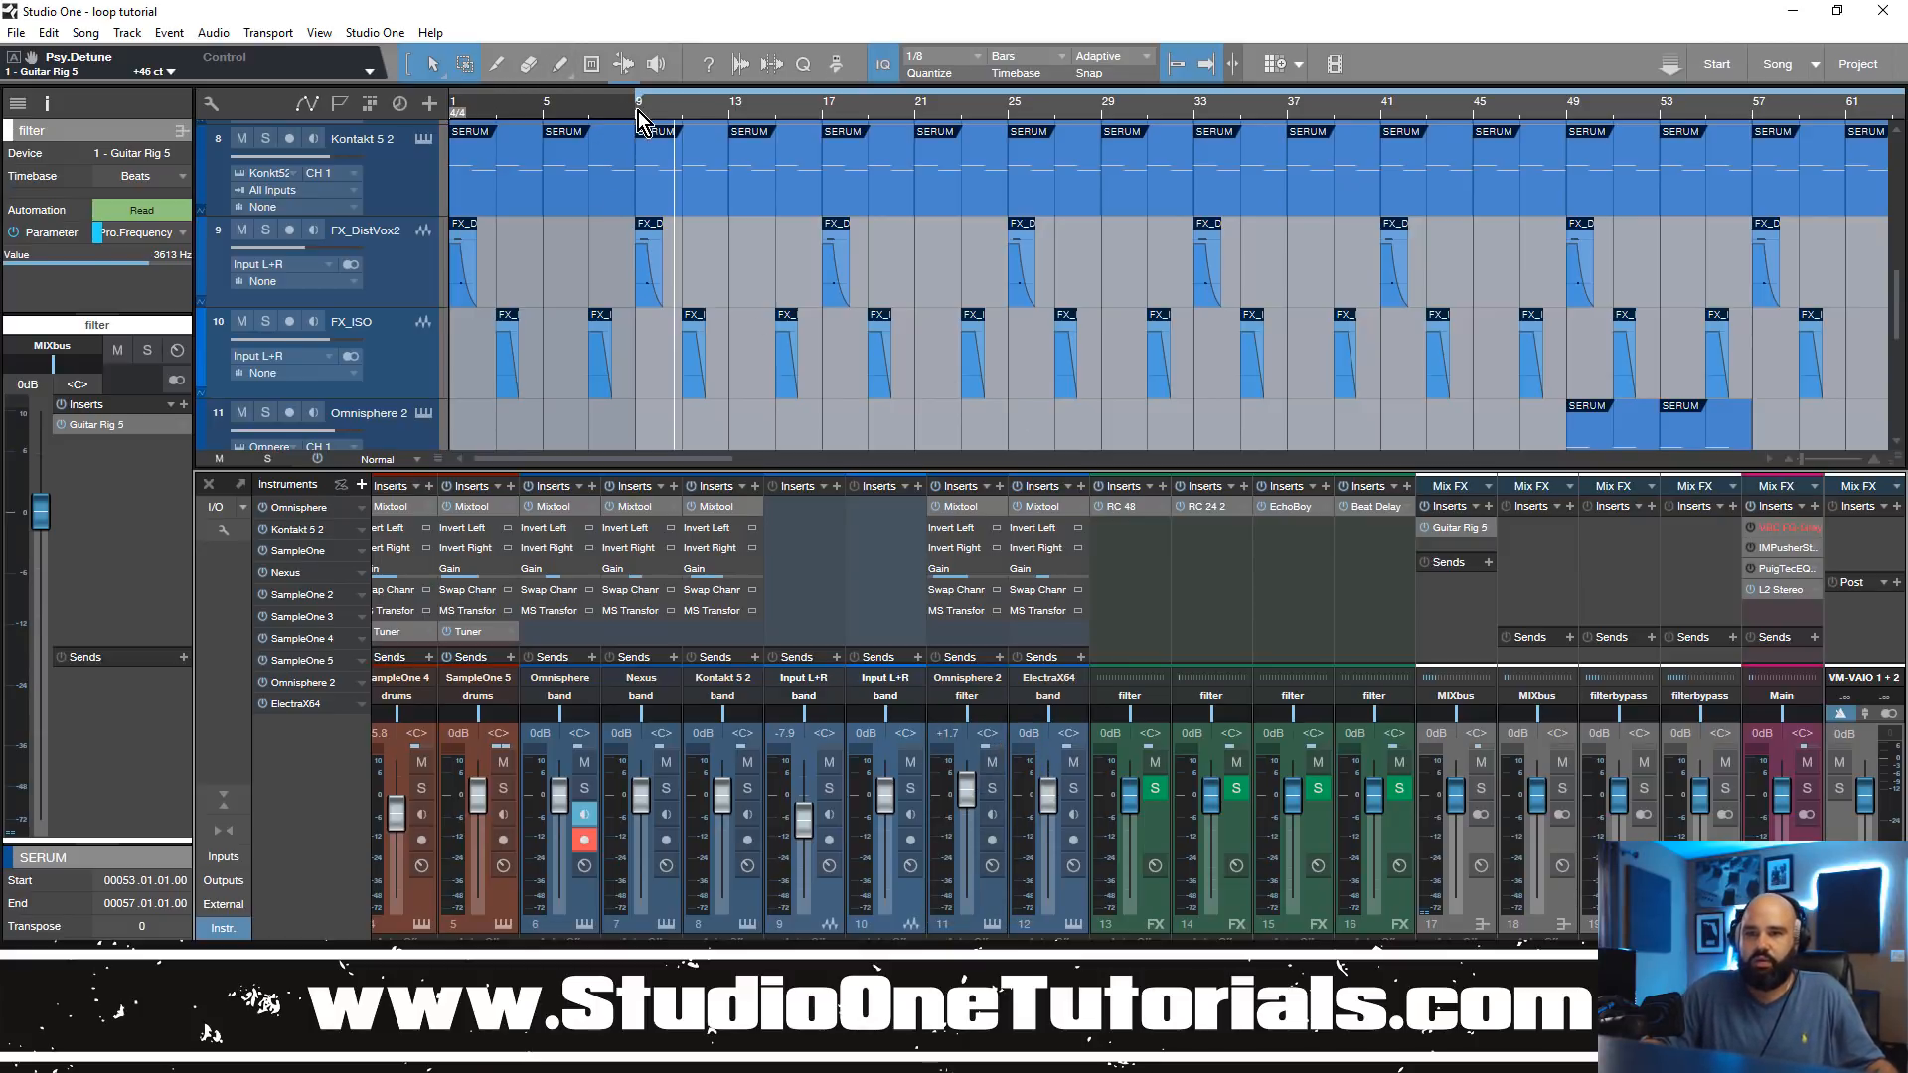
scroll(693, 299, up, 3)
scroll(674, 226, down, 1)
key(space)
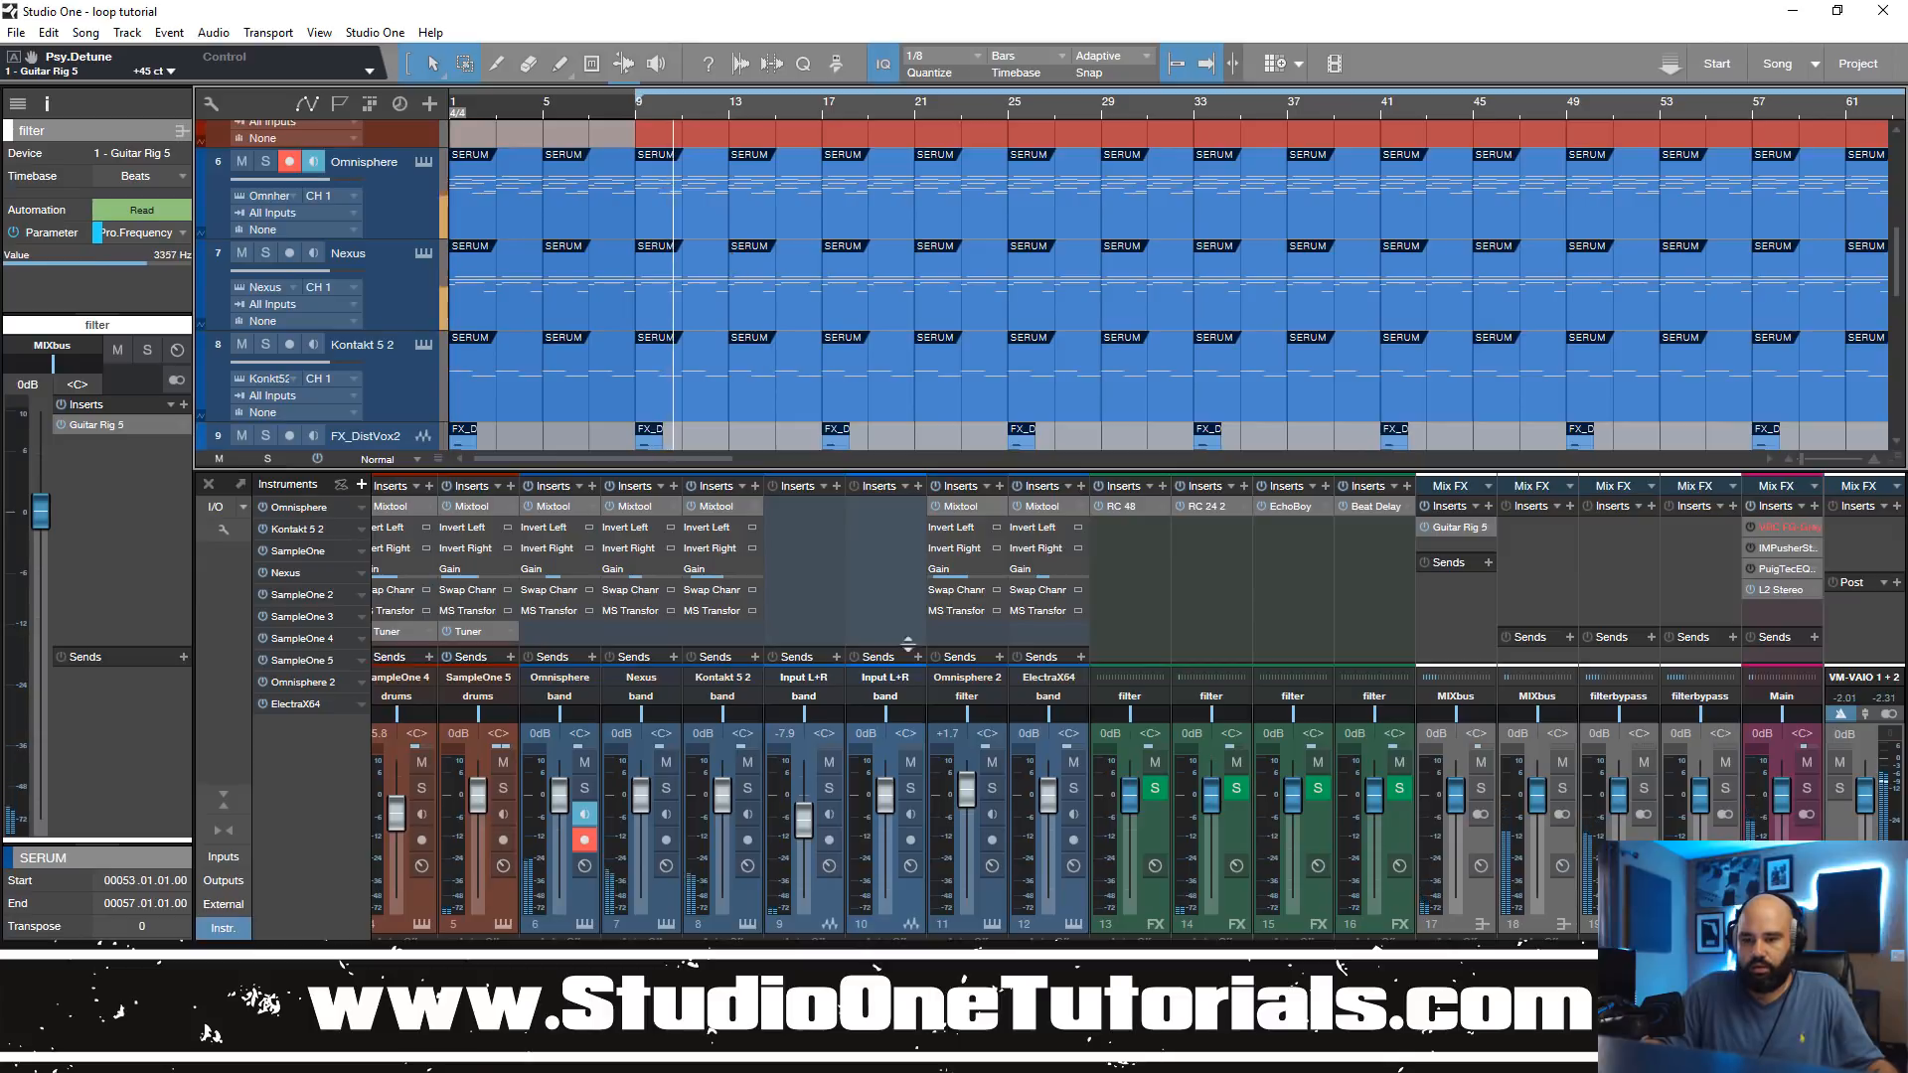
Step: Route the Omnisphere channel to filter and the Omnisphere 2 channel to drums, then play from bar 9
click(562, 695)
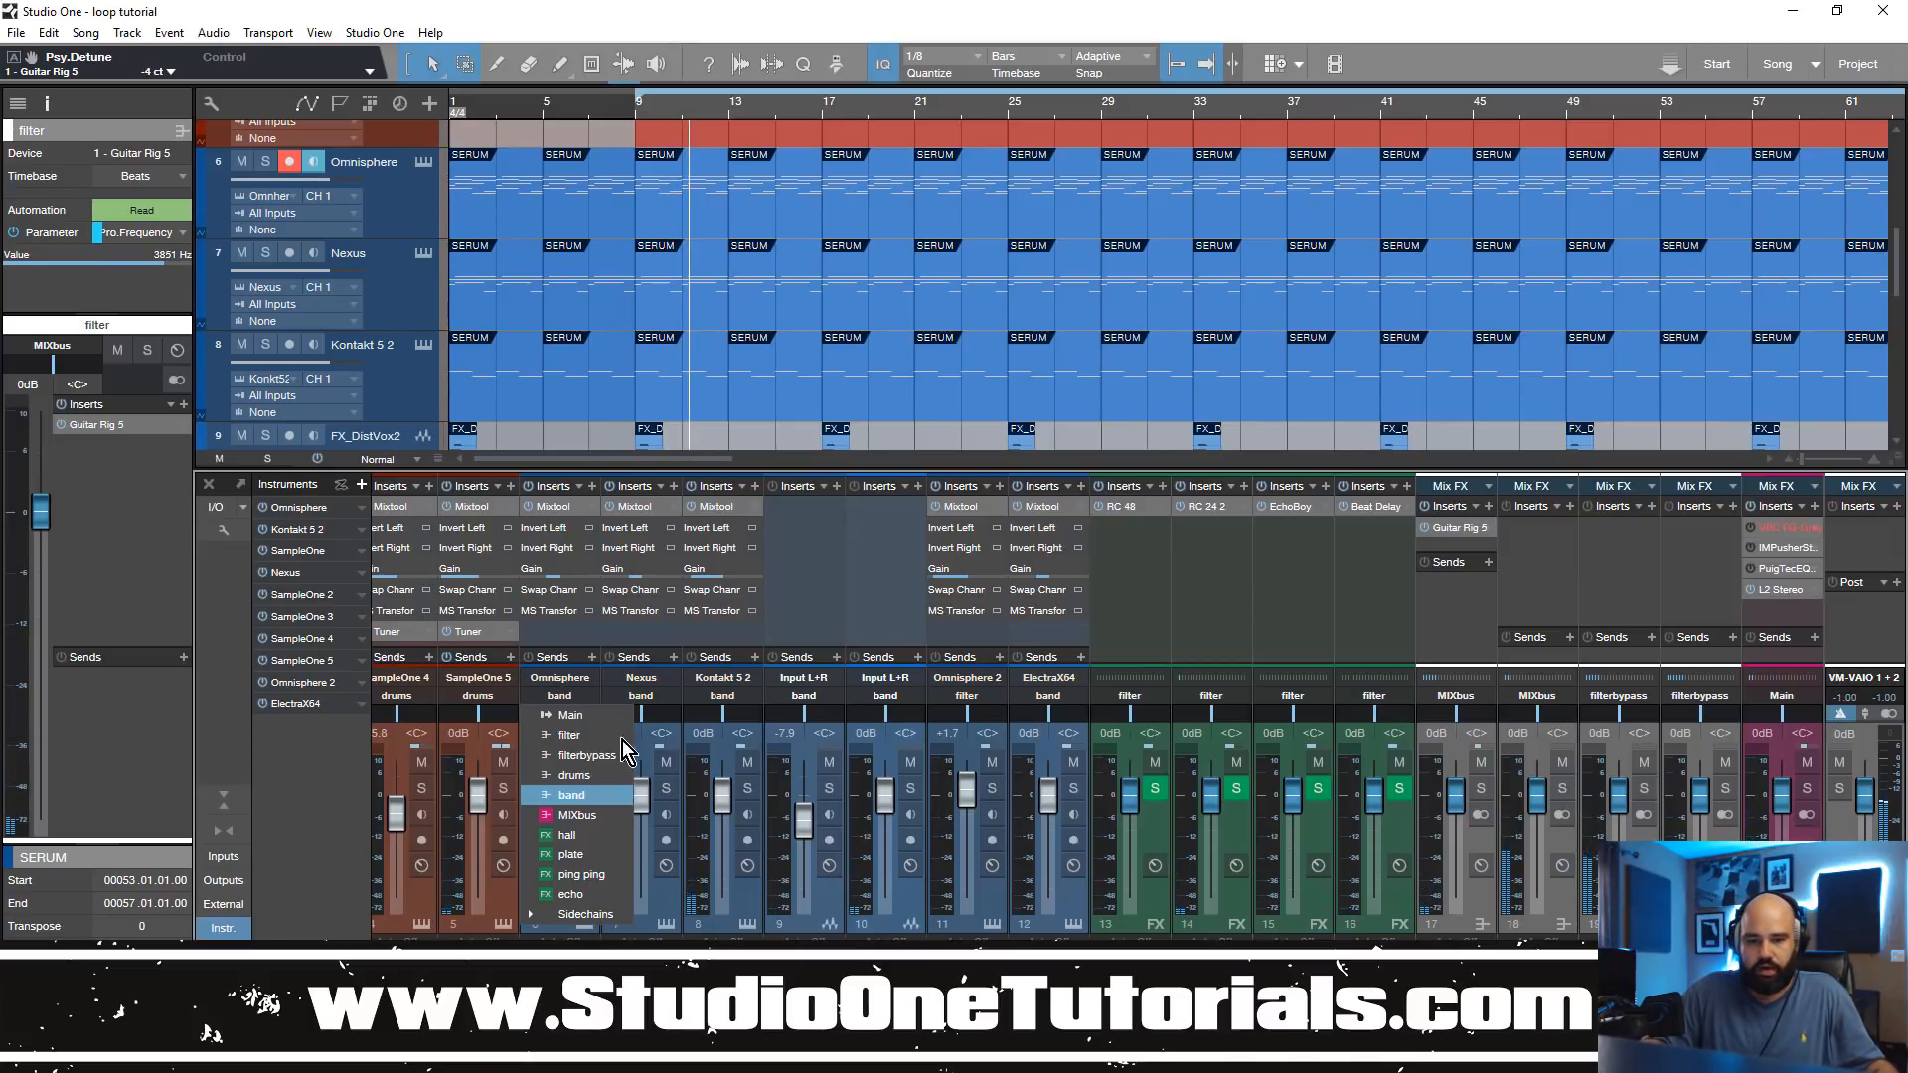
click(568, 735)
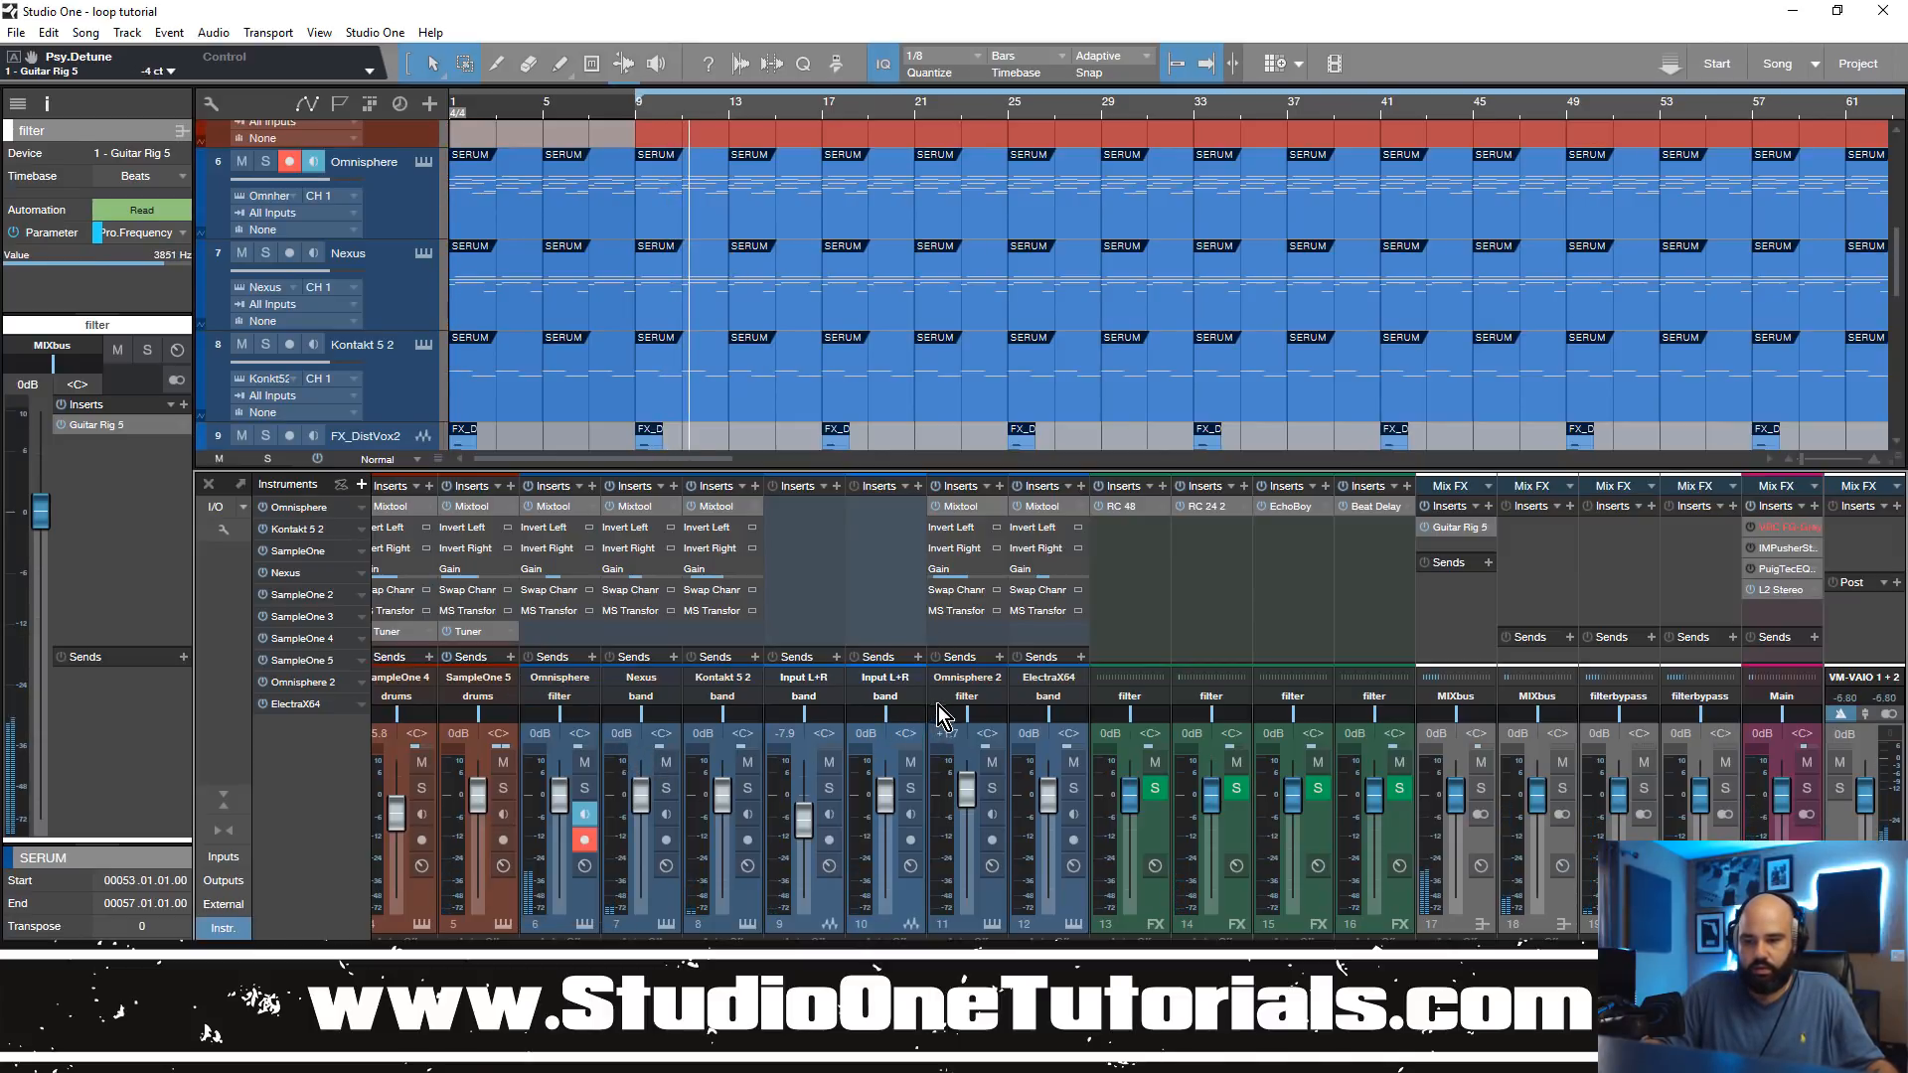
click(942, 699)
click(994, 757)
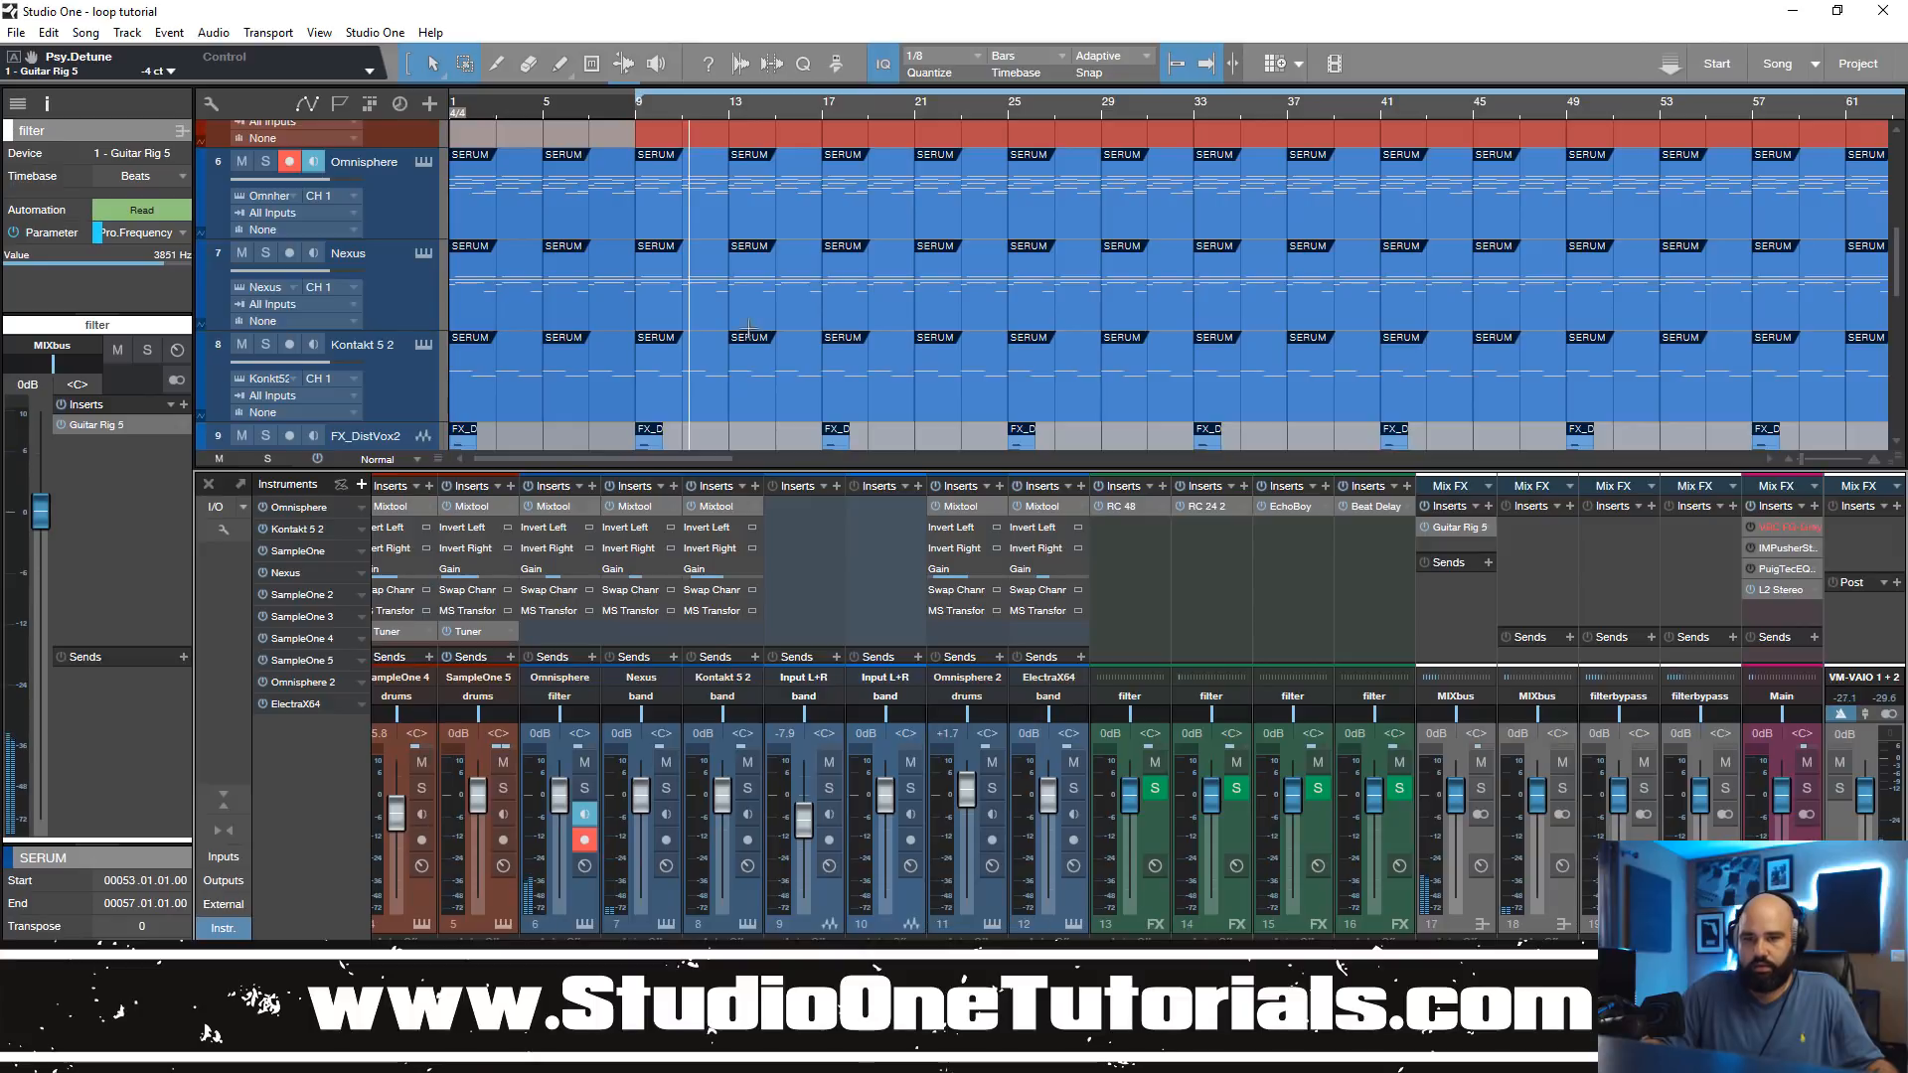
click(636, 112)
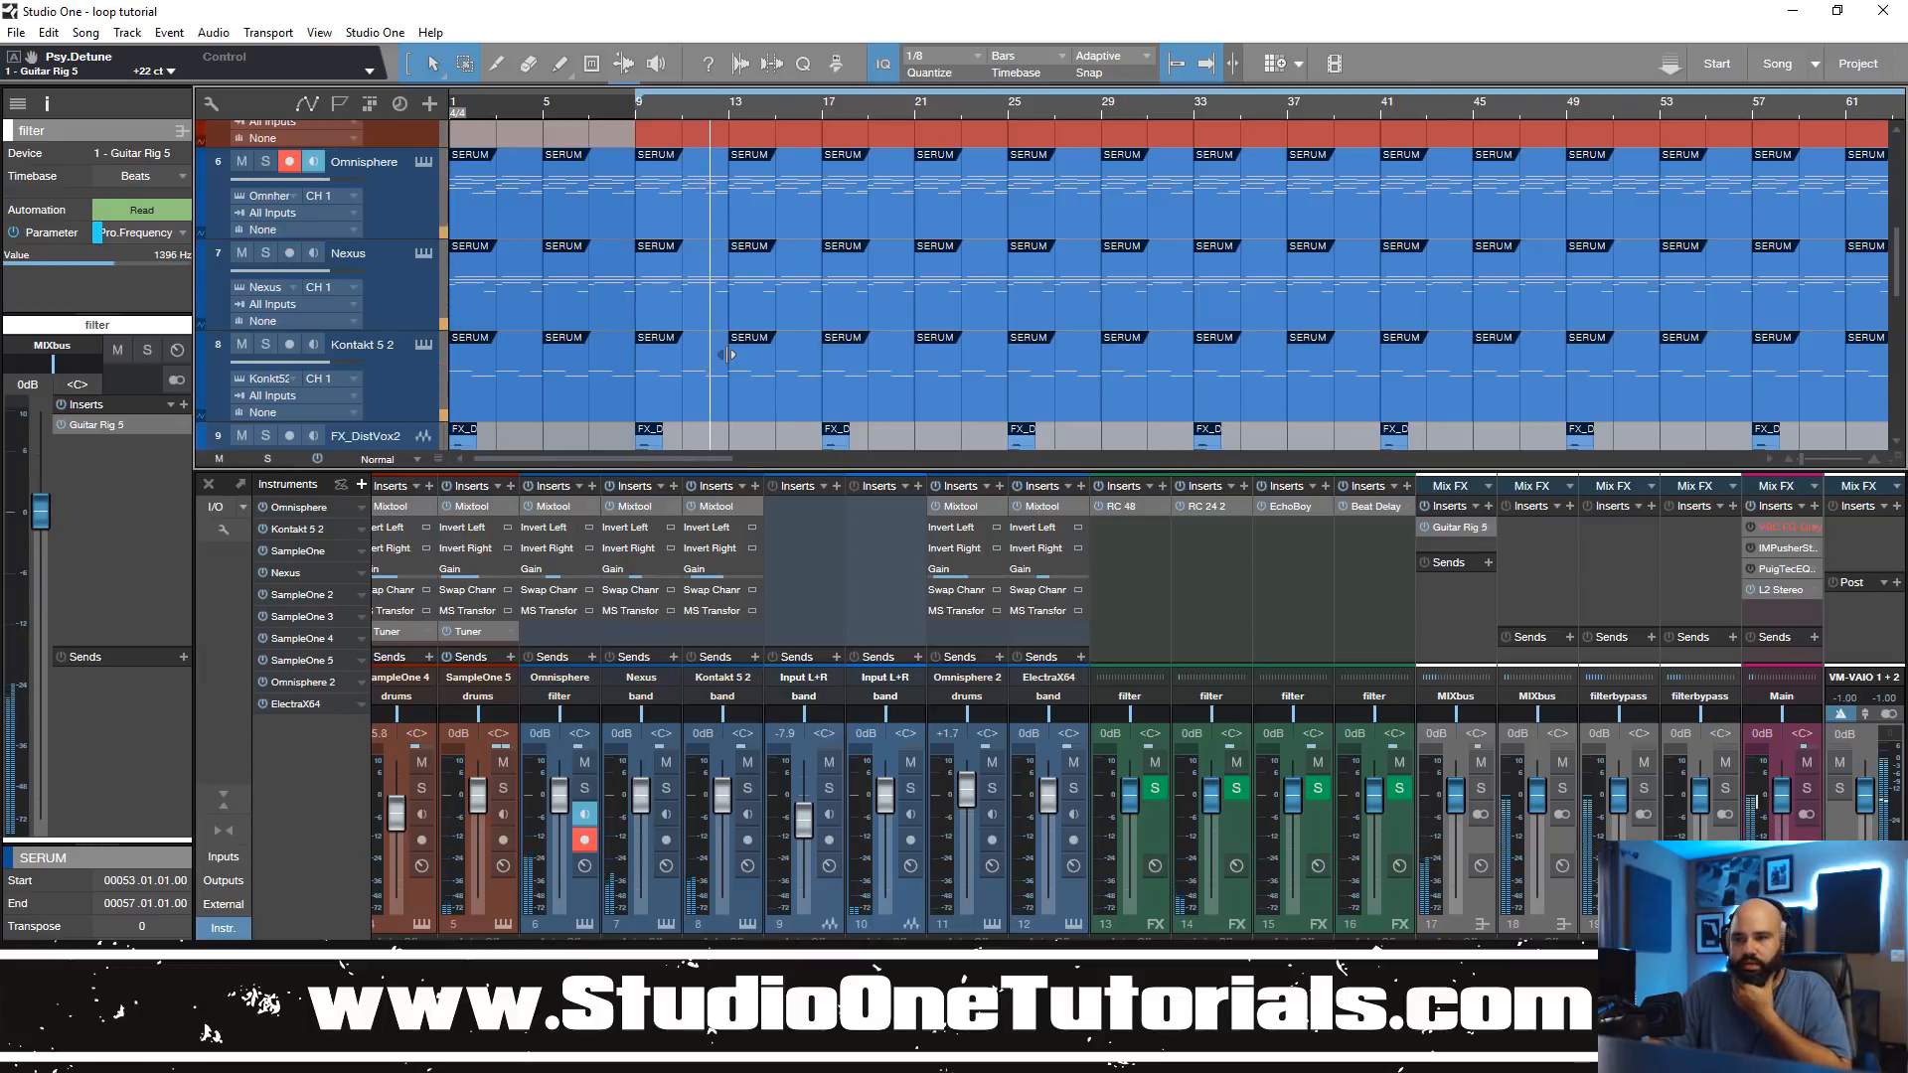
Step: Open Guitar Rig 5 on the filter bus, show its Bypass automation on the filter track and close the plug-in window
scroll(755, 252, down, 3)
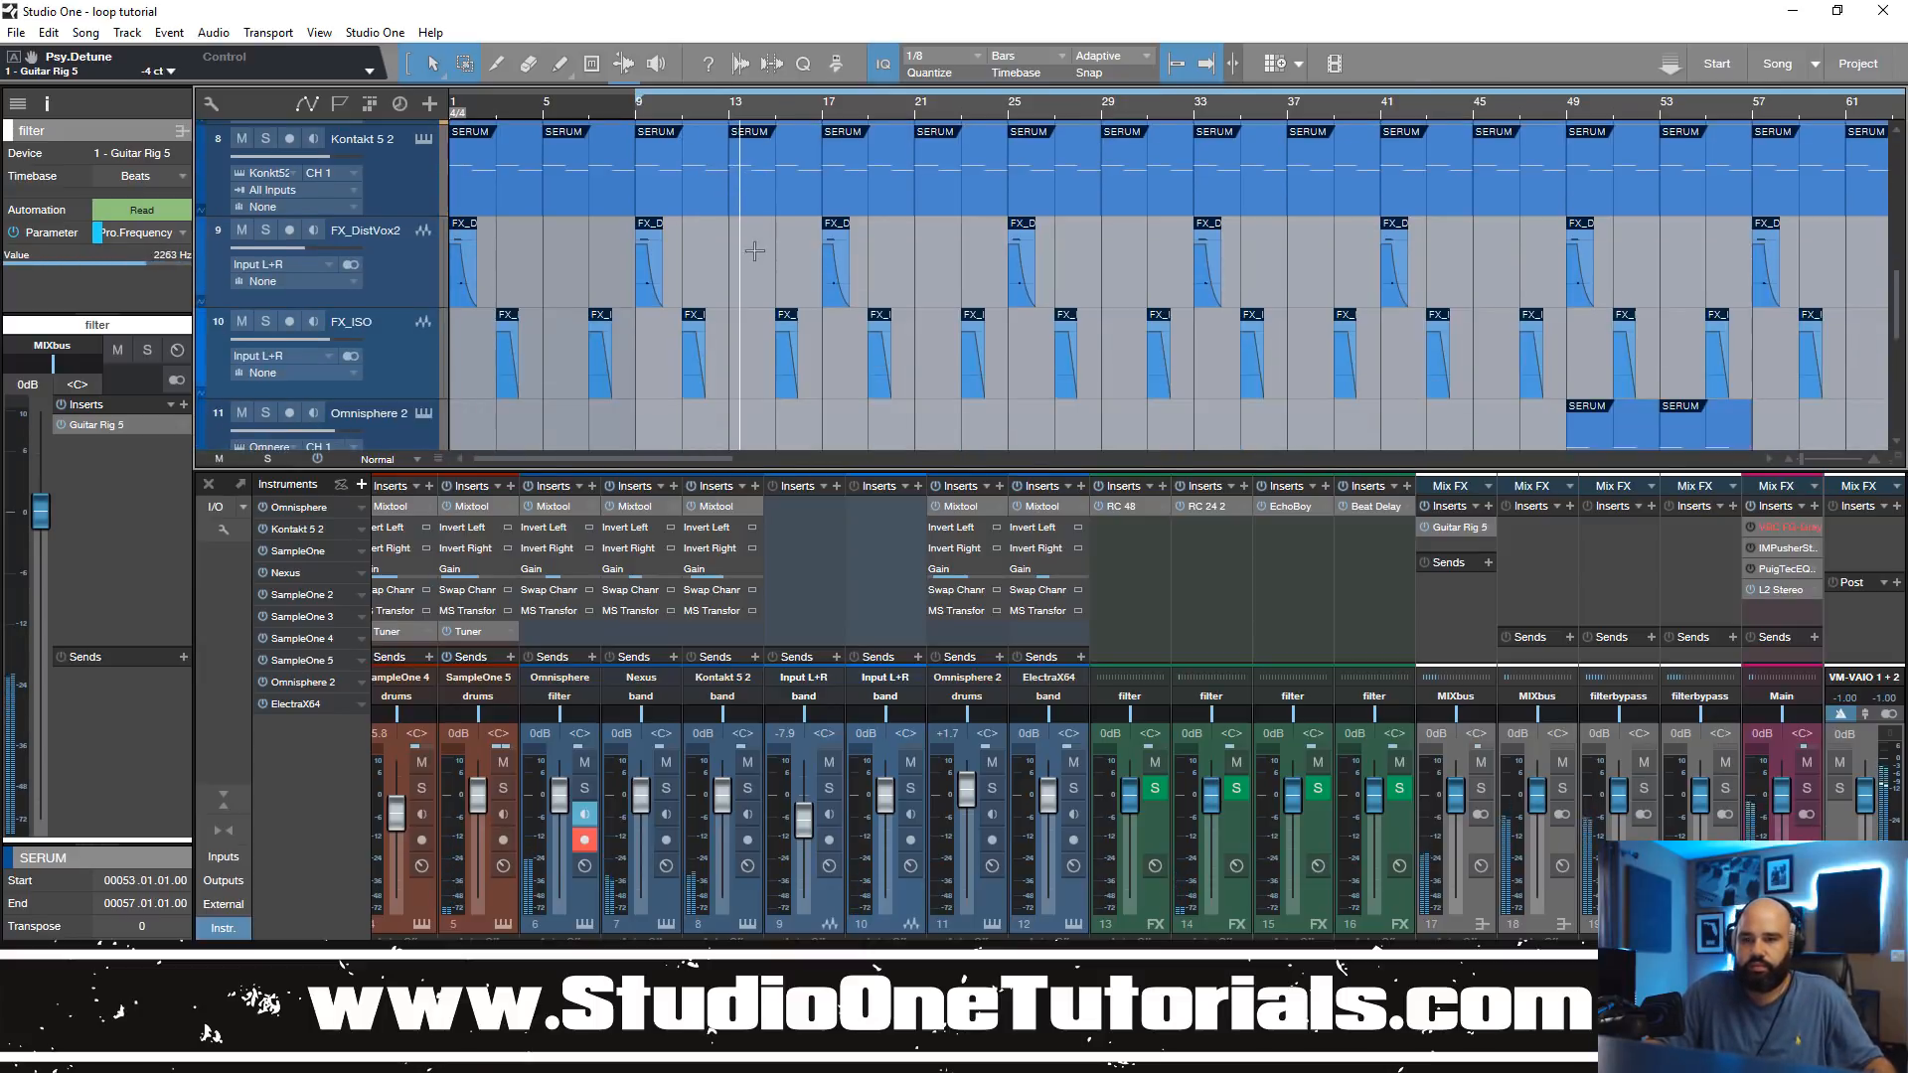
scroll(756, 251, down, 5)
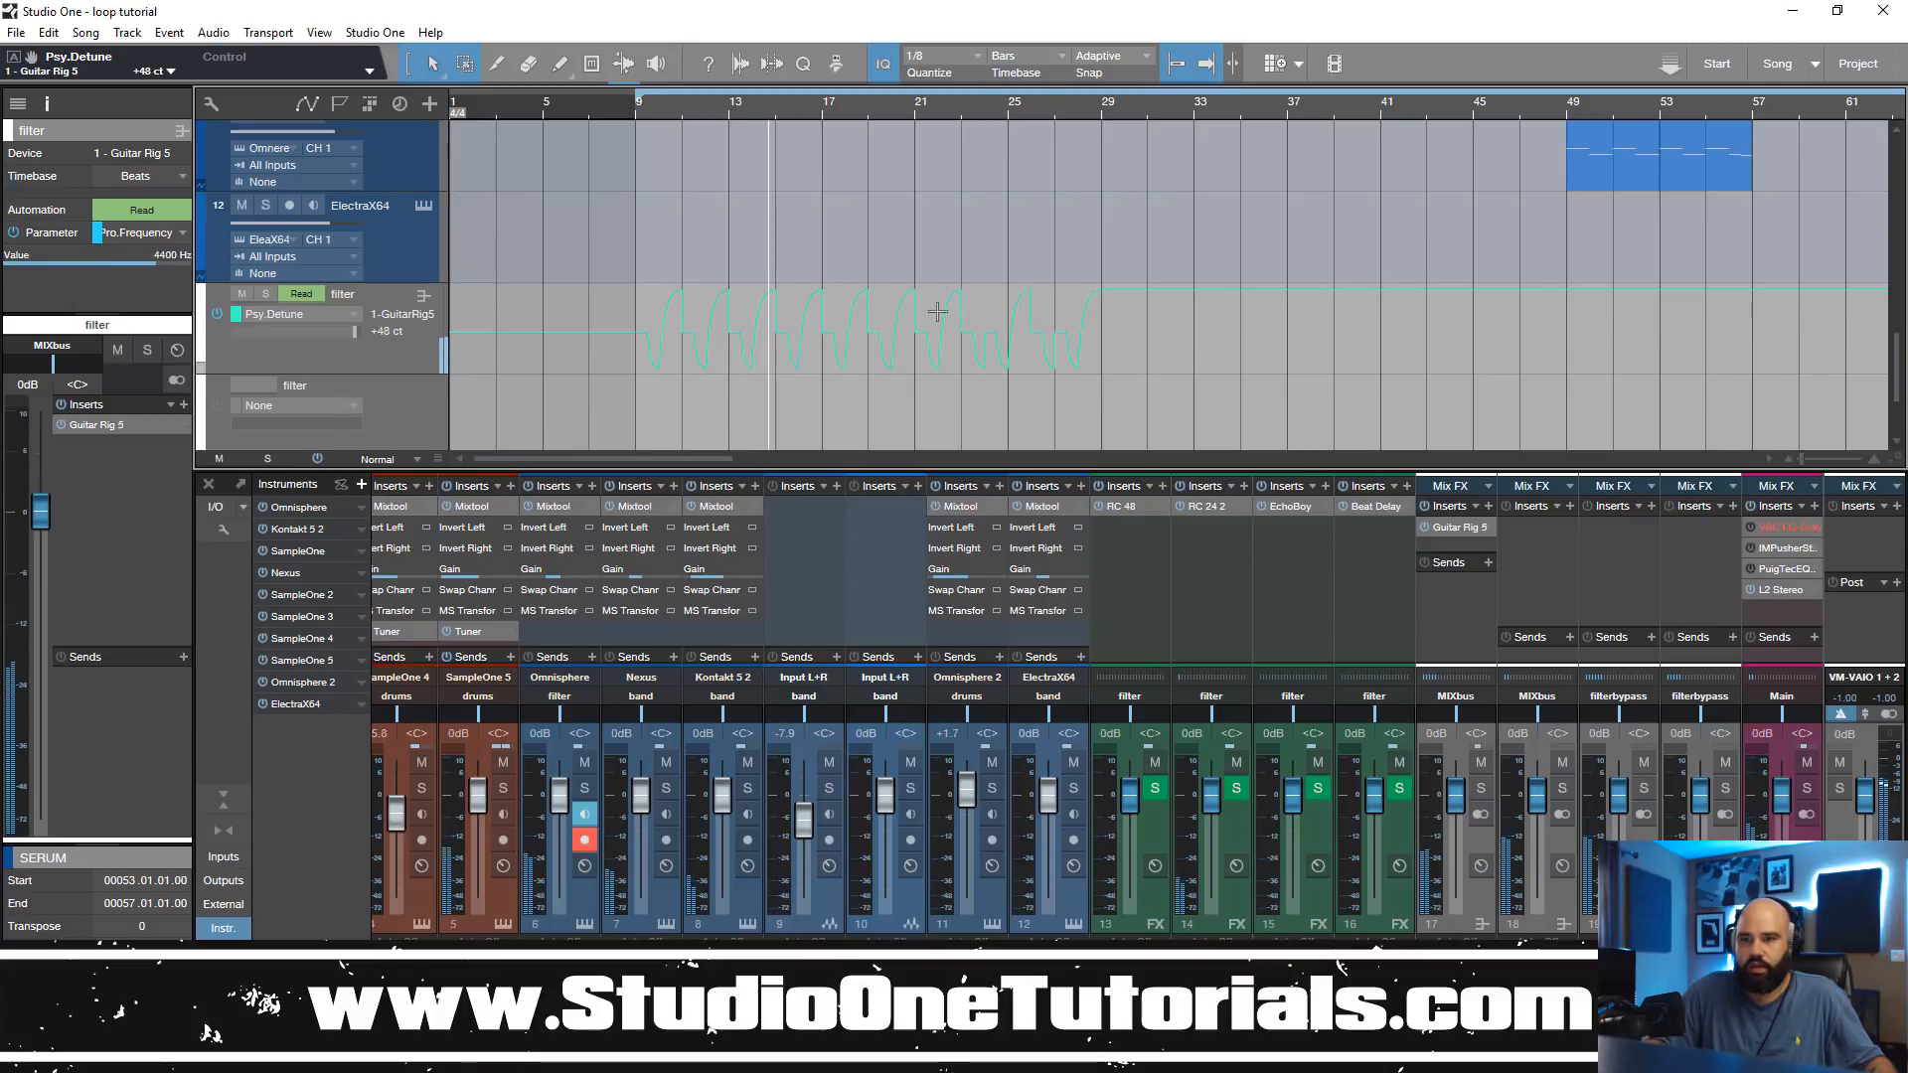
click(1455, 525)
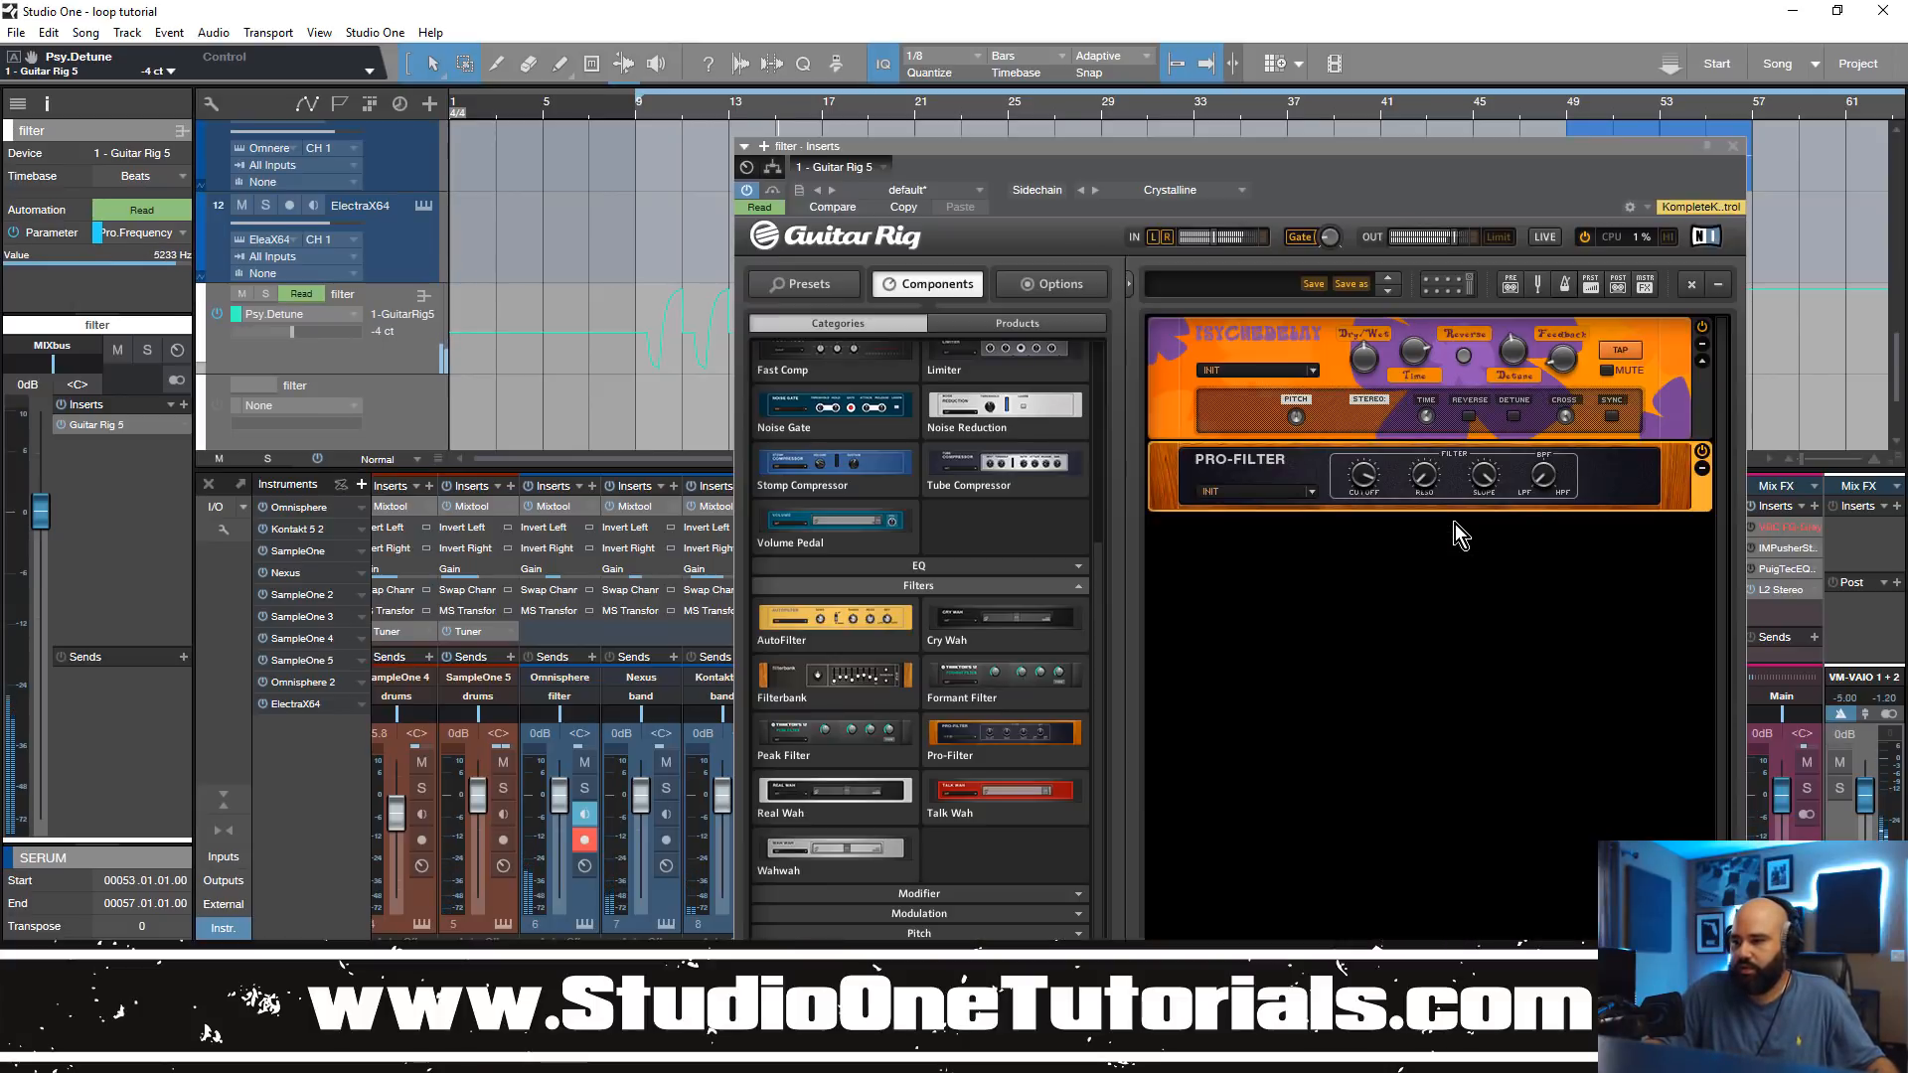
click(774, 194)
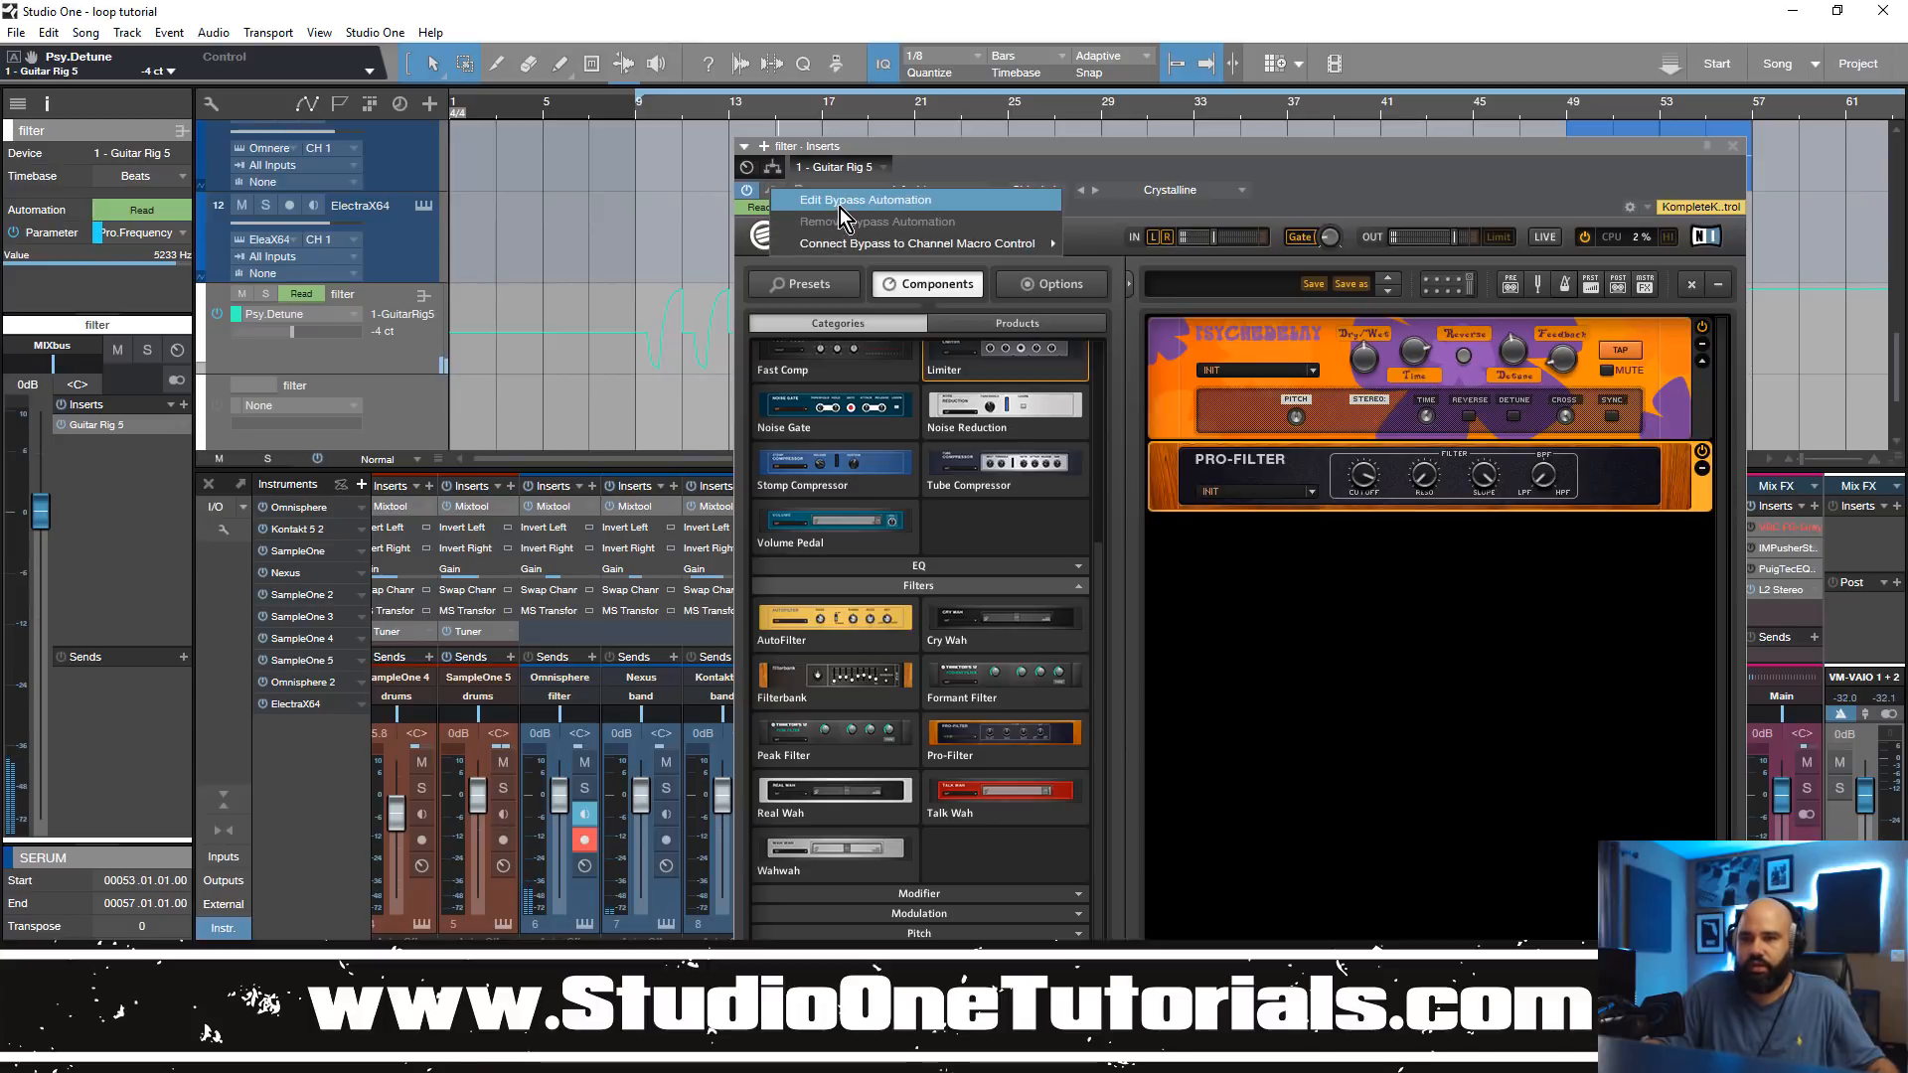
click(840, 206)
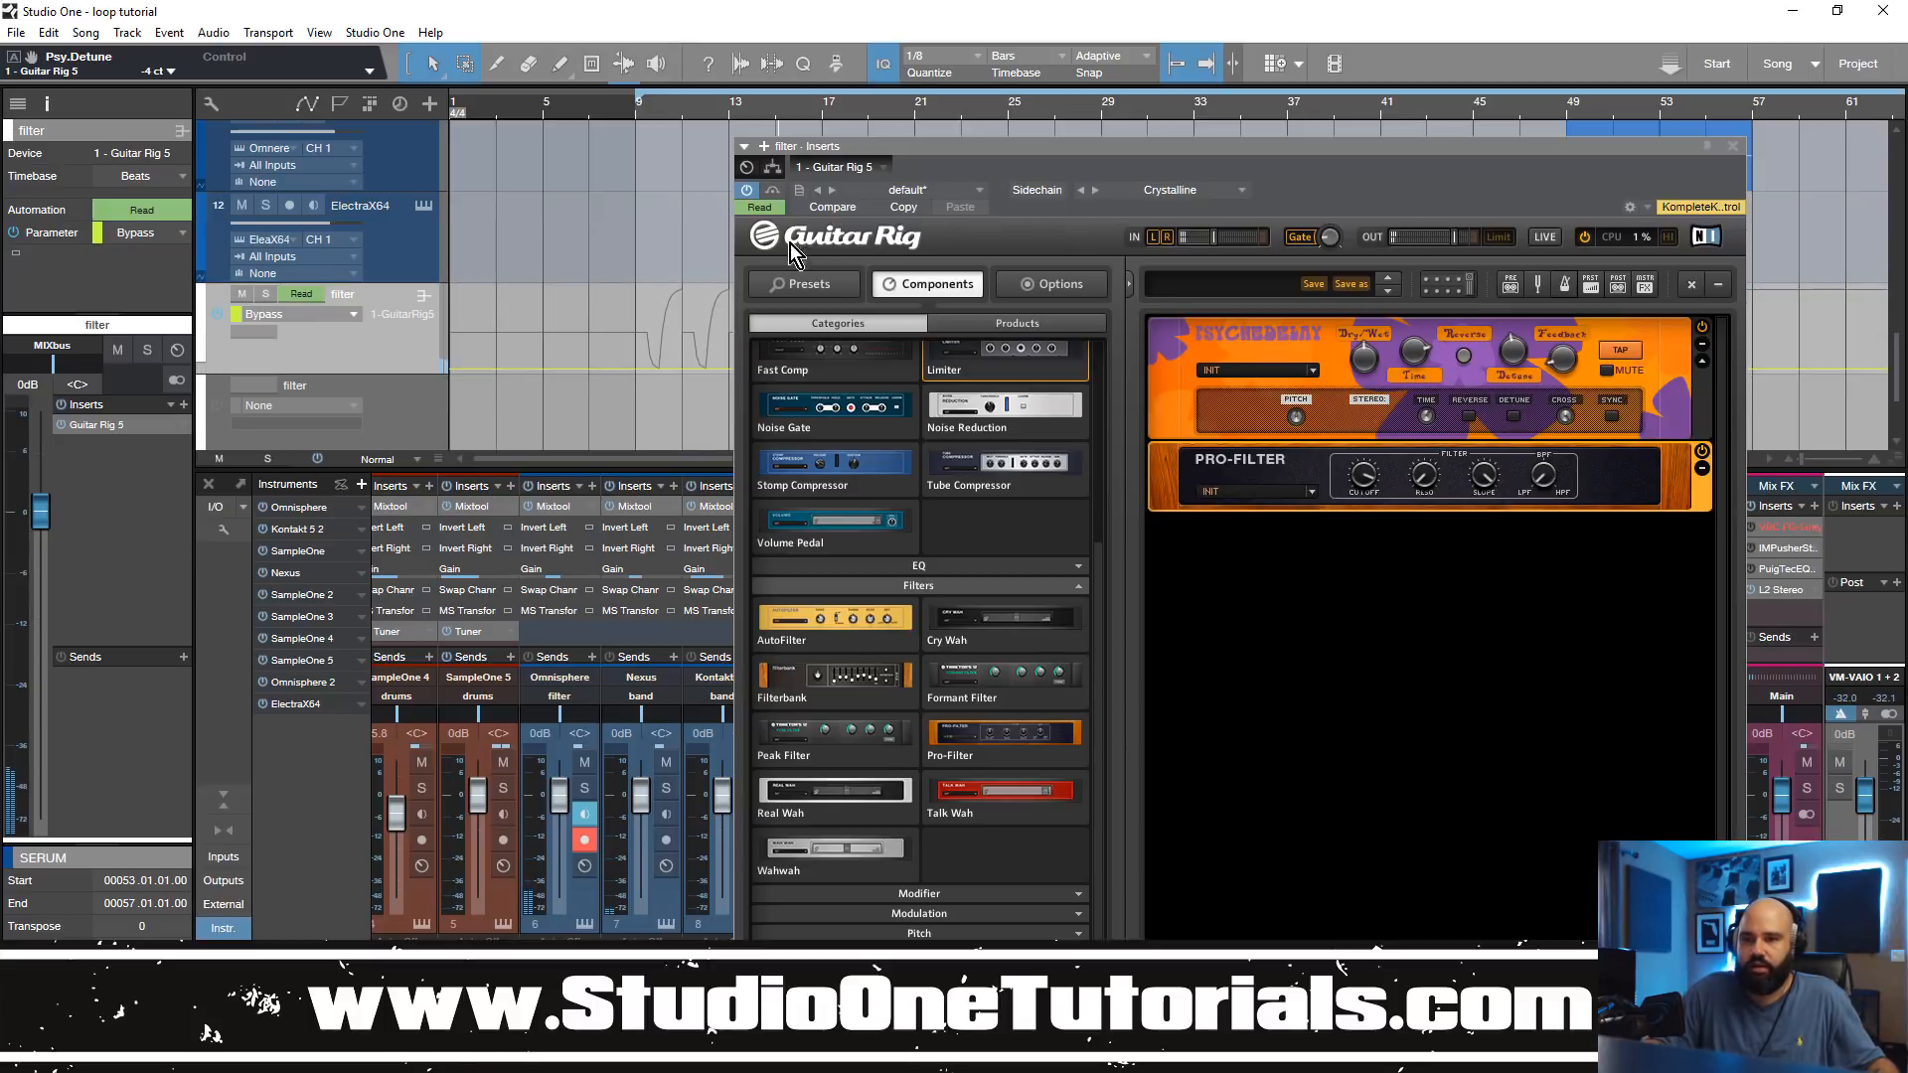
click(1732, 147)
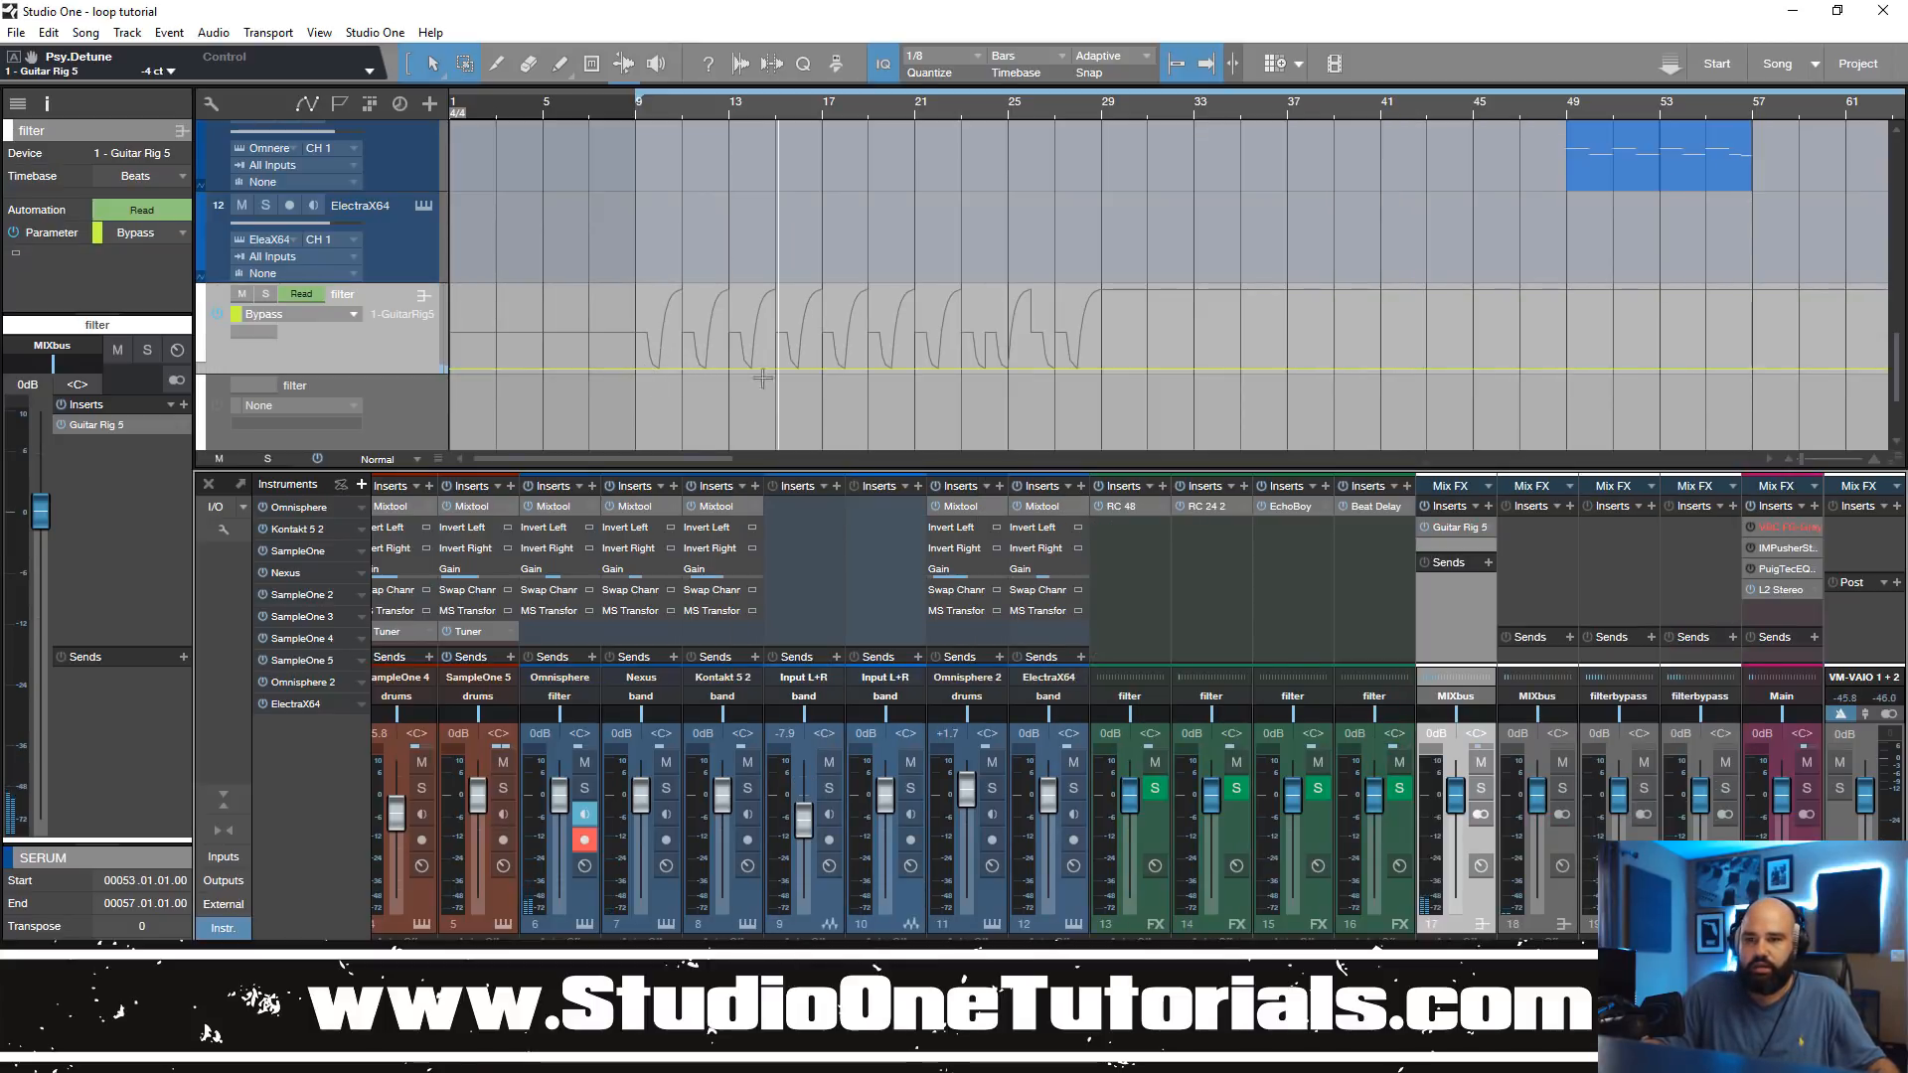
Step: Draw the Guitar Rig Bypass automation so it is off in bars 9 to 17 and 21 to 25, and on elsewhere
drag(608, 369, 630, 289)
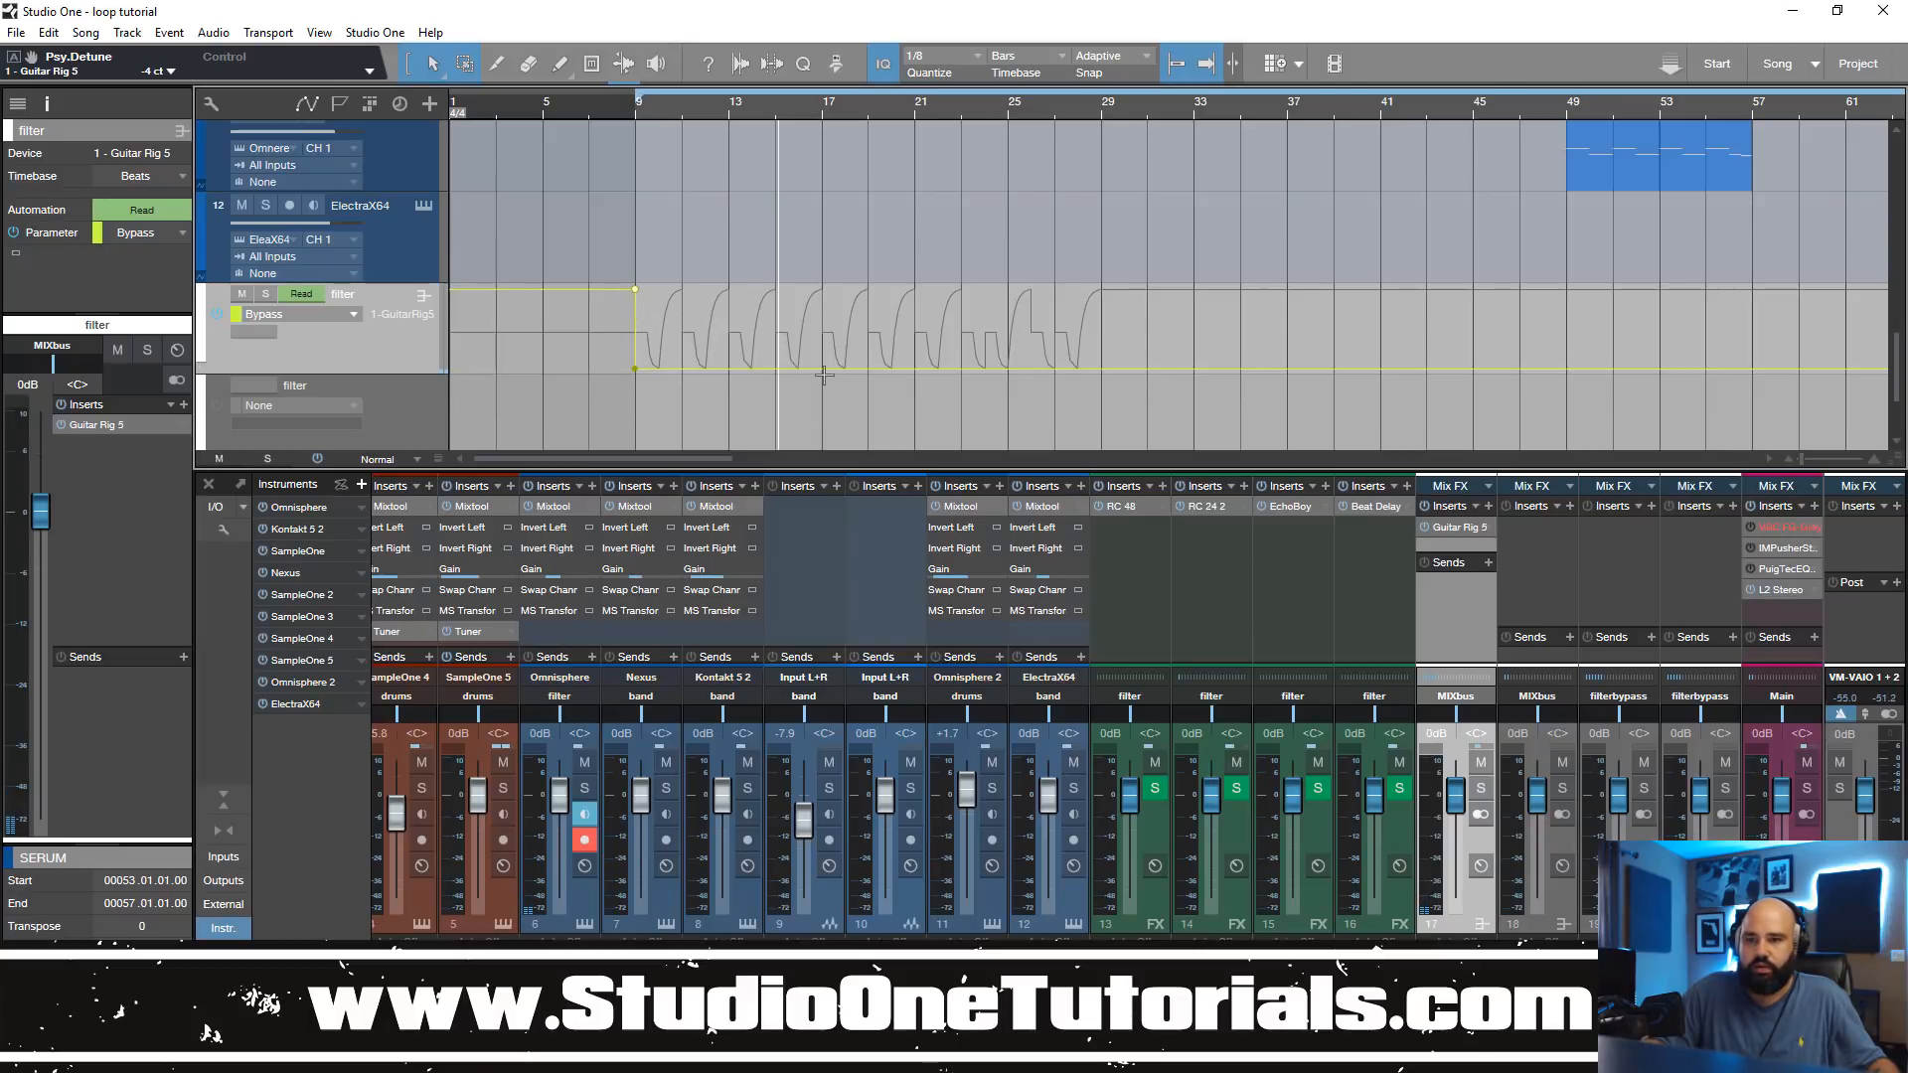
drag(835, 376, 838, 288)
key(space)
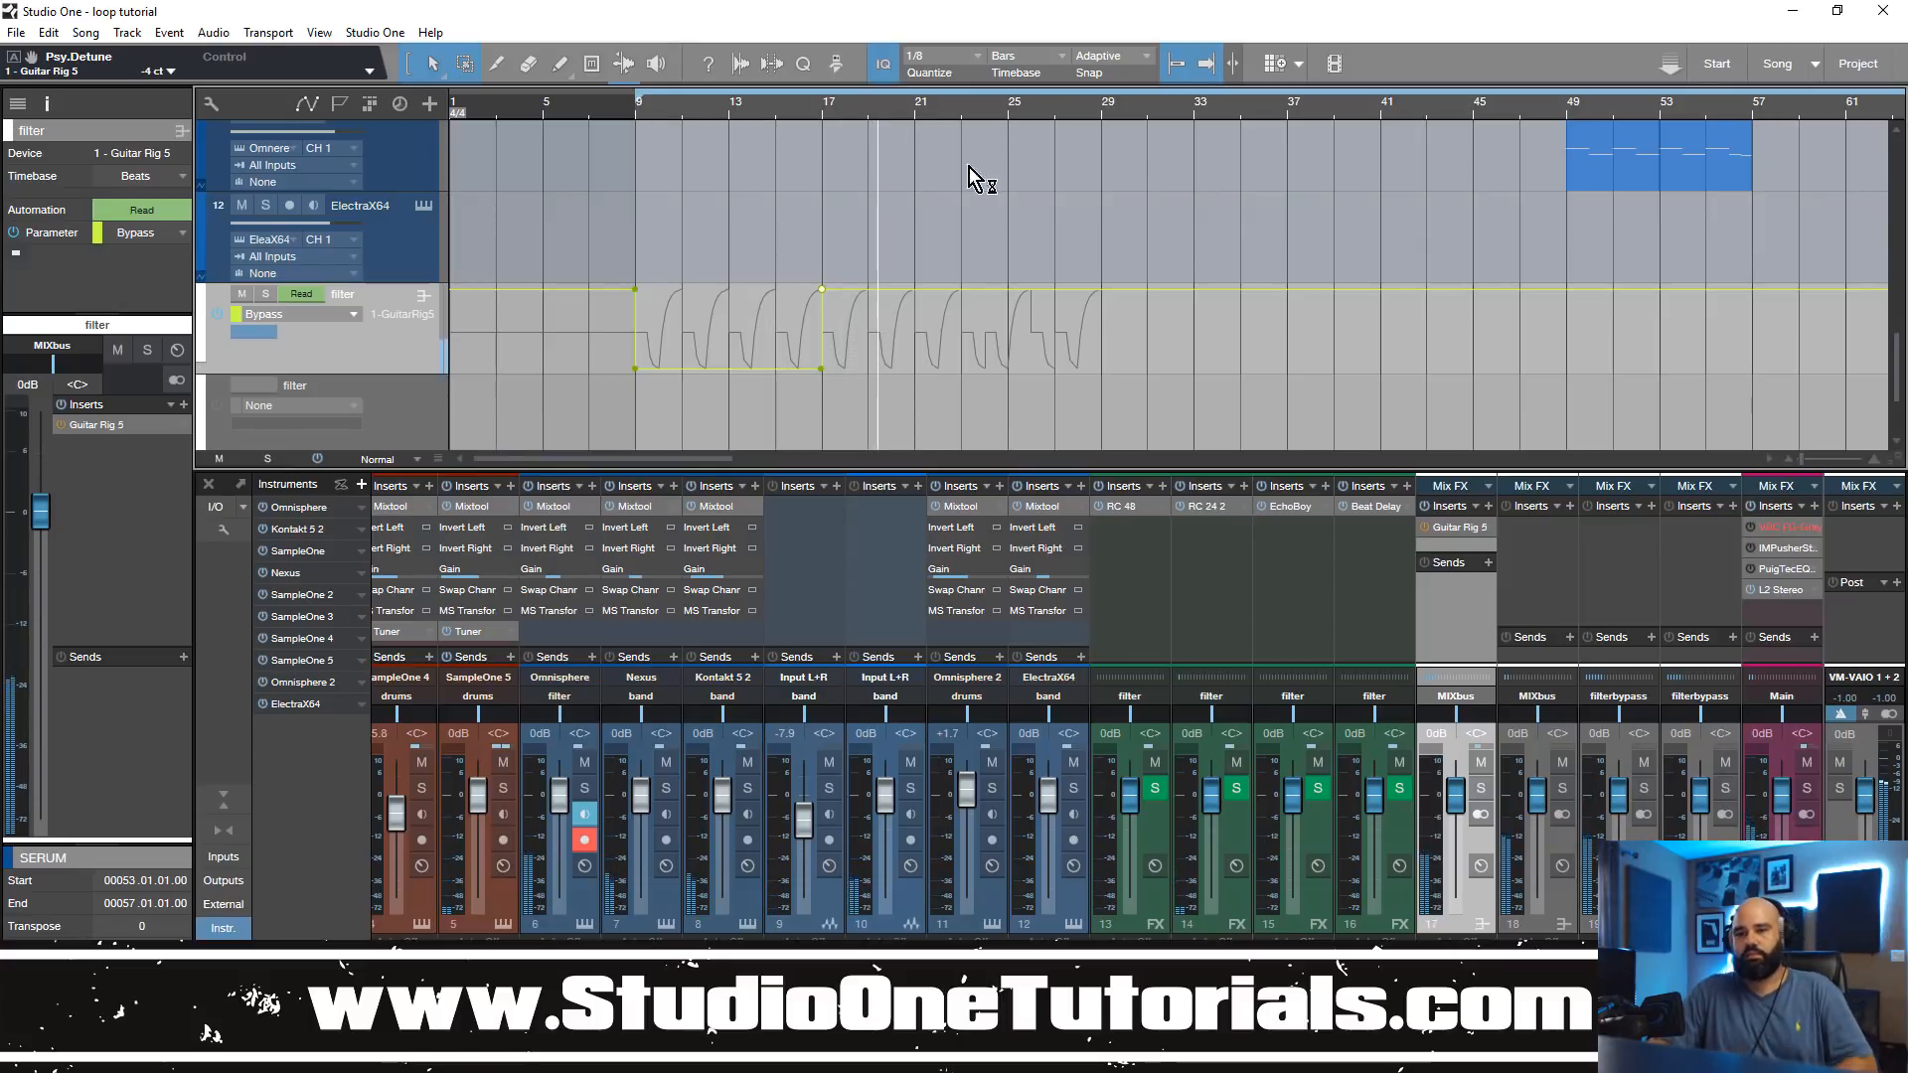
click(914, 291)
drag(935, 291, 1024, 298)
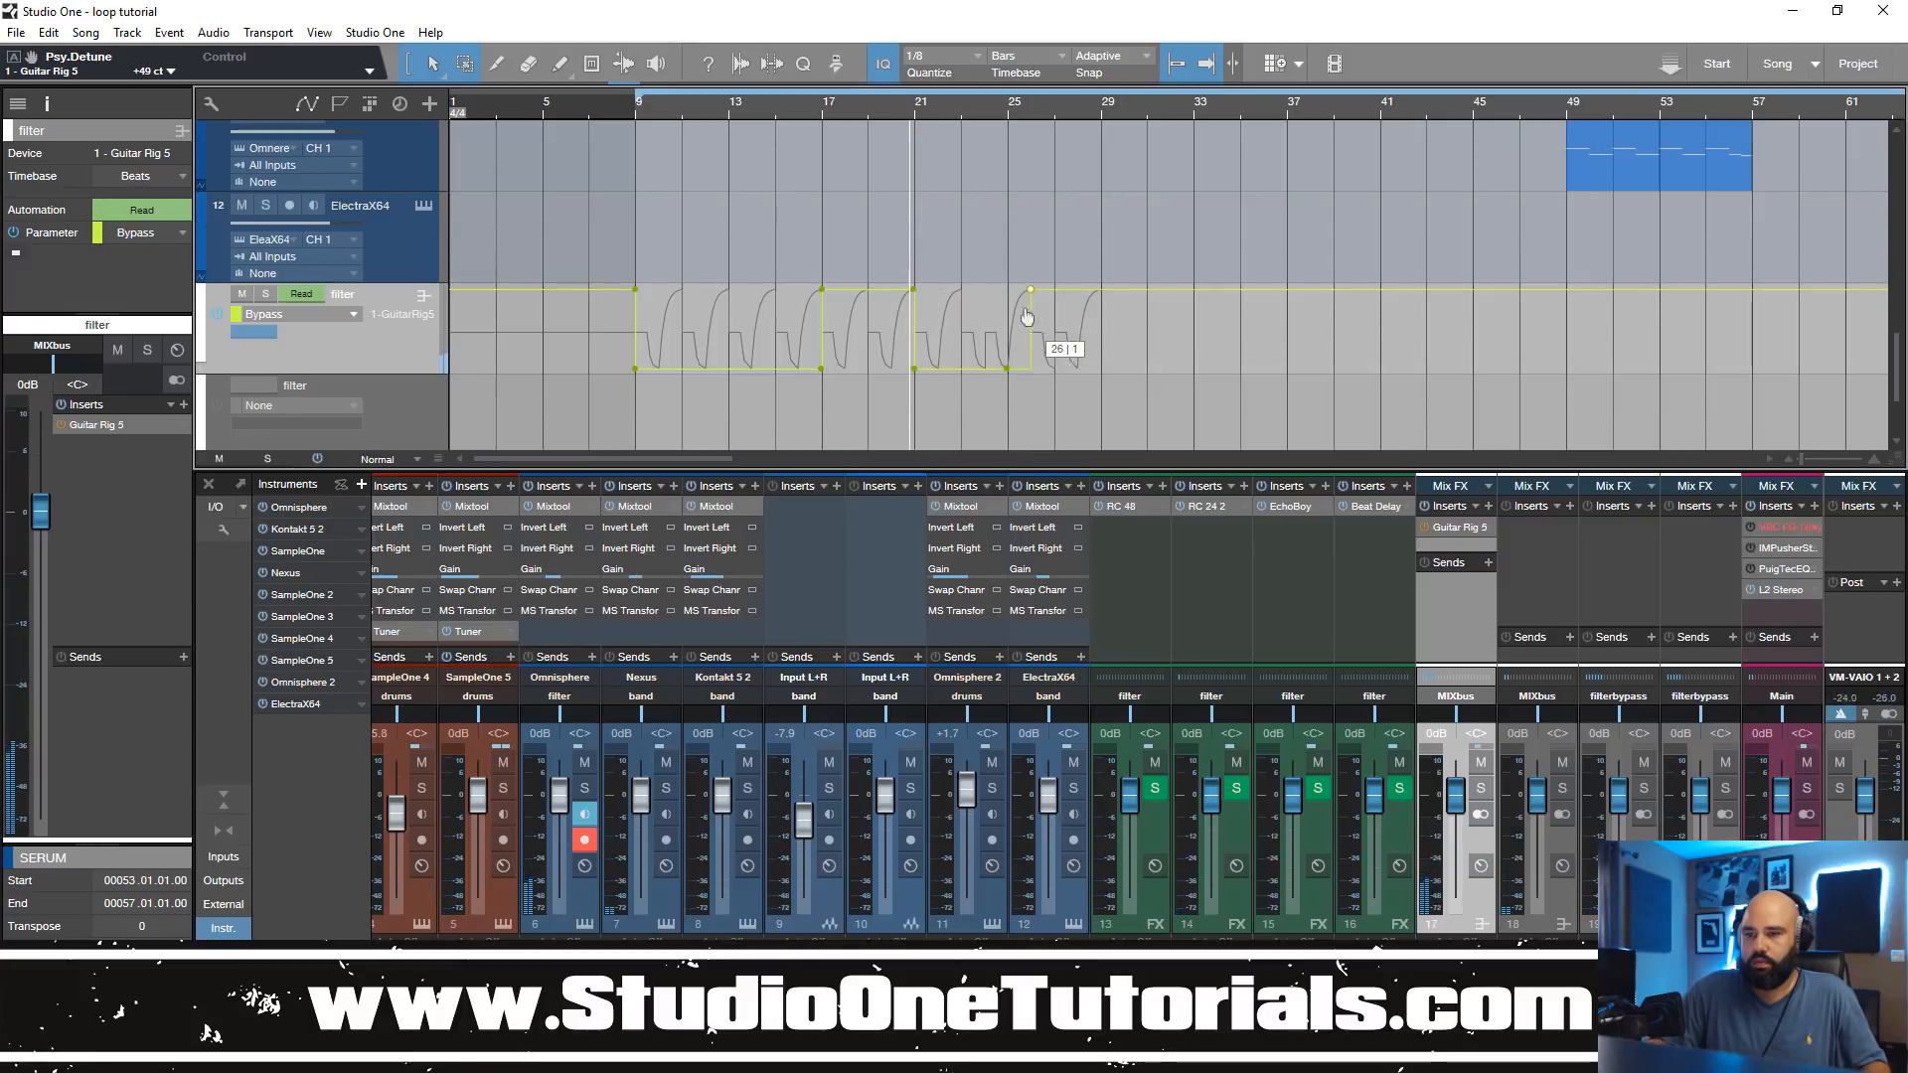
Step: Play from bar 17 with the tracks at reduced height to hear the Bypass automation across the arrangement
click(822, 115)
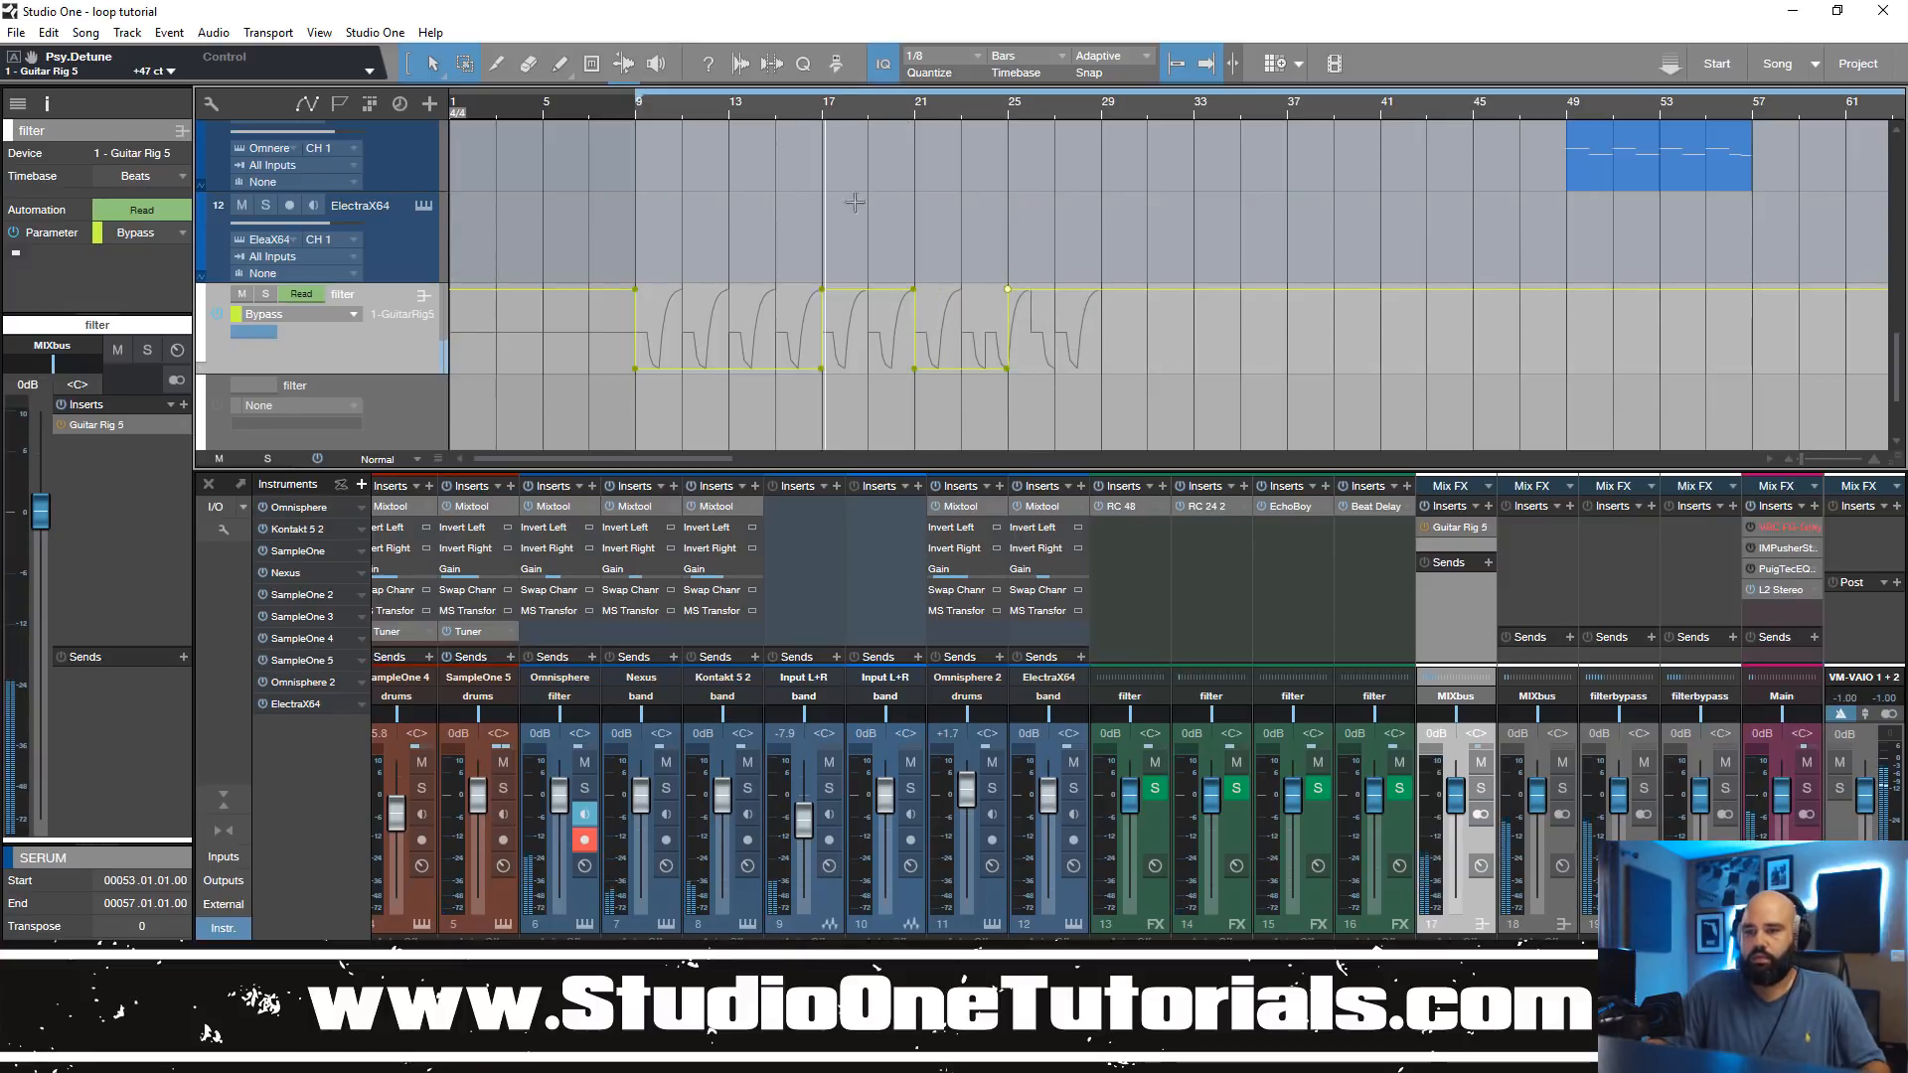
key(shift+w)
key(shift+w)
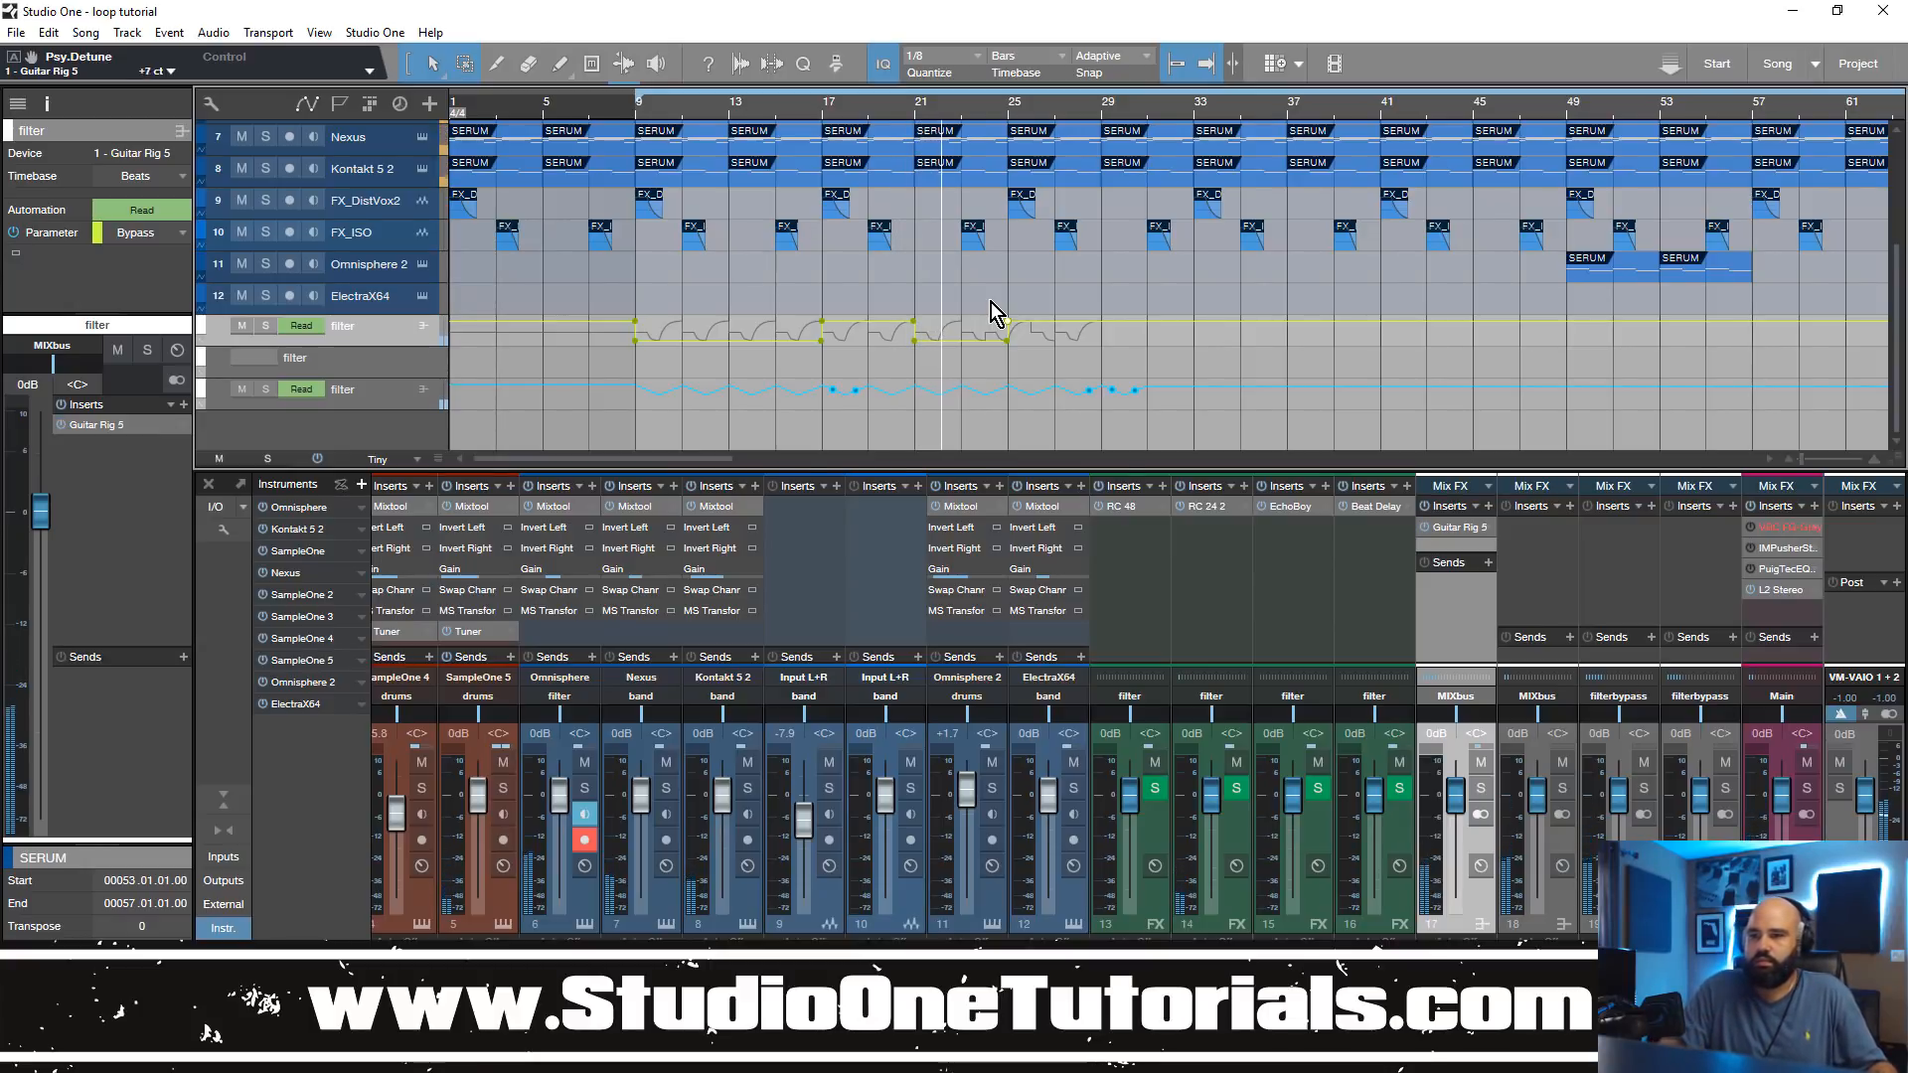
scroll(956, 355, up, 1)
scroll(956, 355, up, 2)
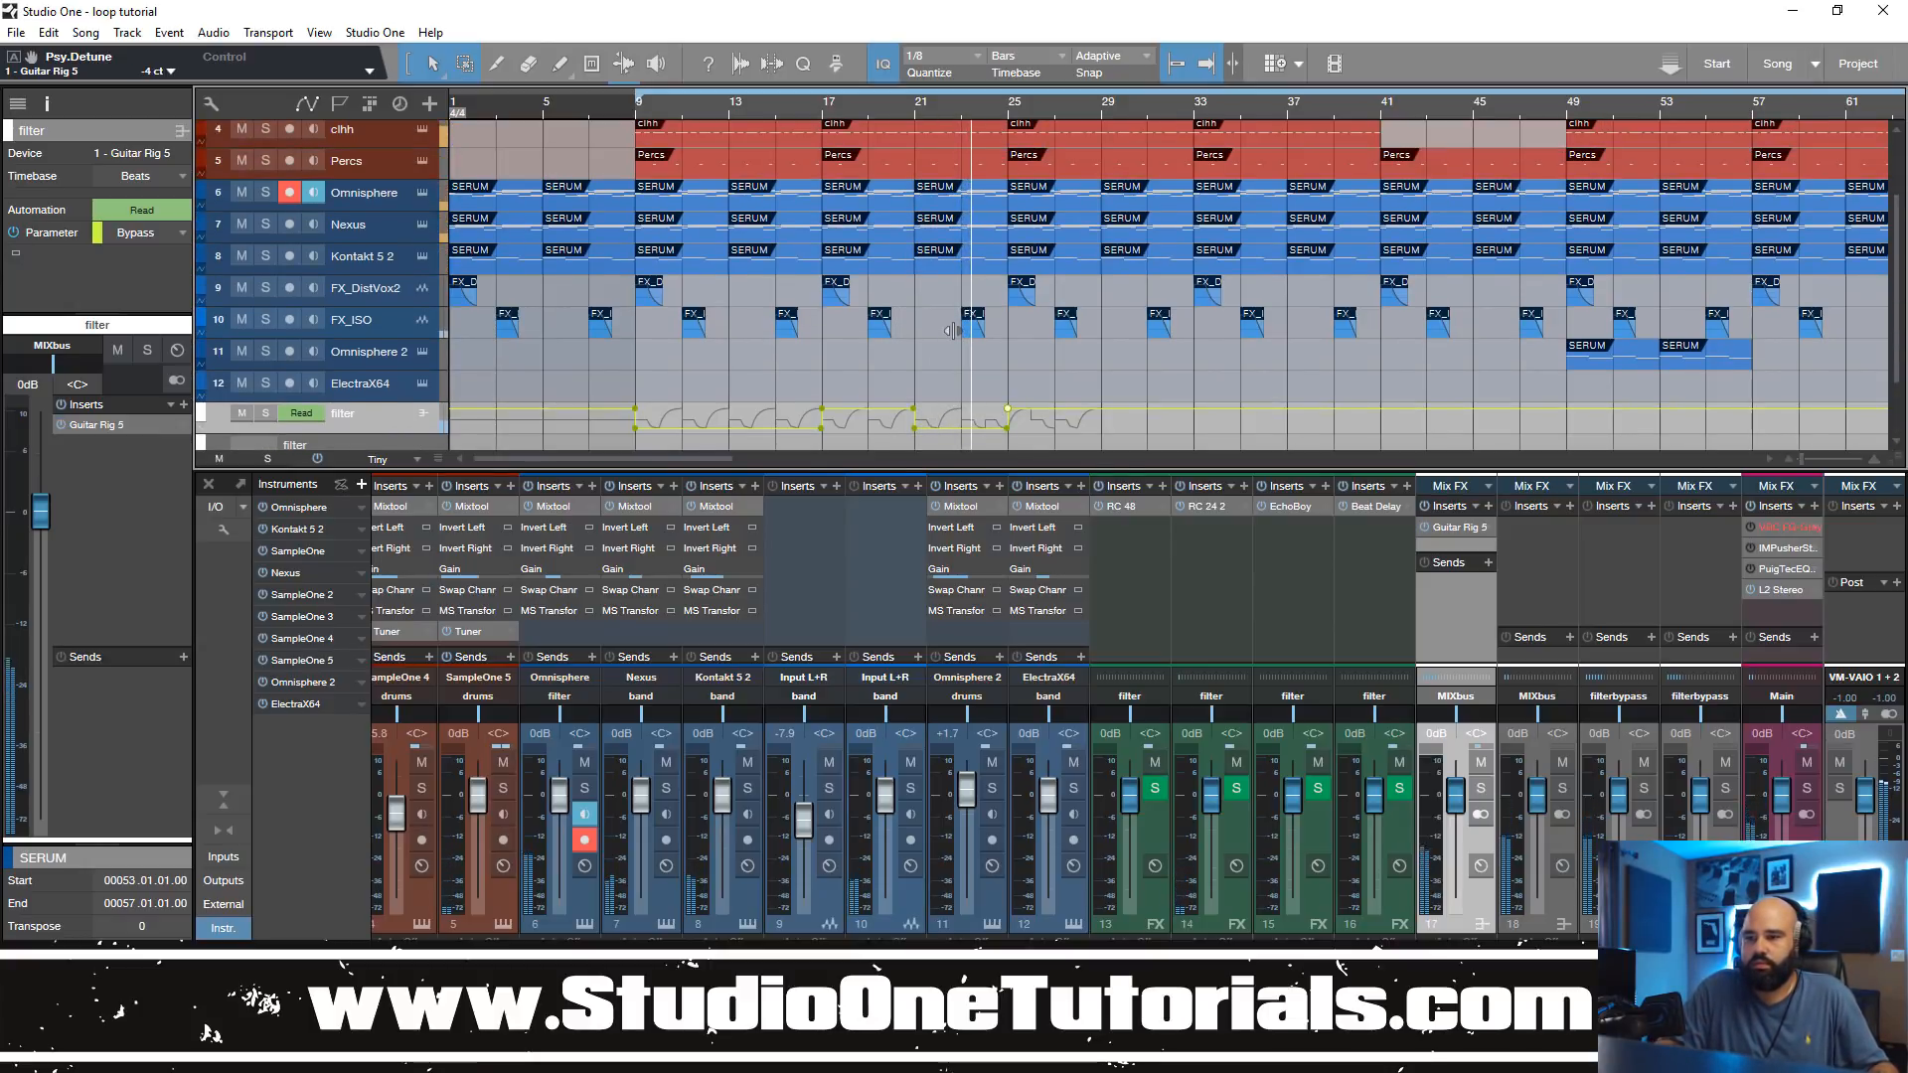
Step: Reduce the console's height so the arrangement has more room for the tracks and filter automation lanes
scroll(952, 330, up, 1)
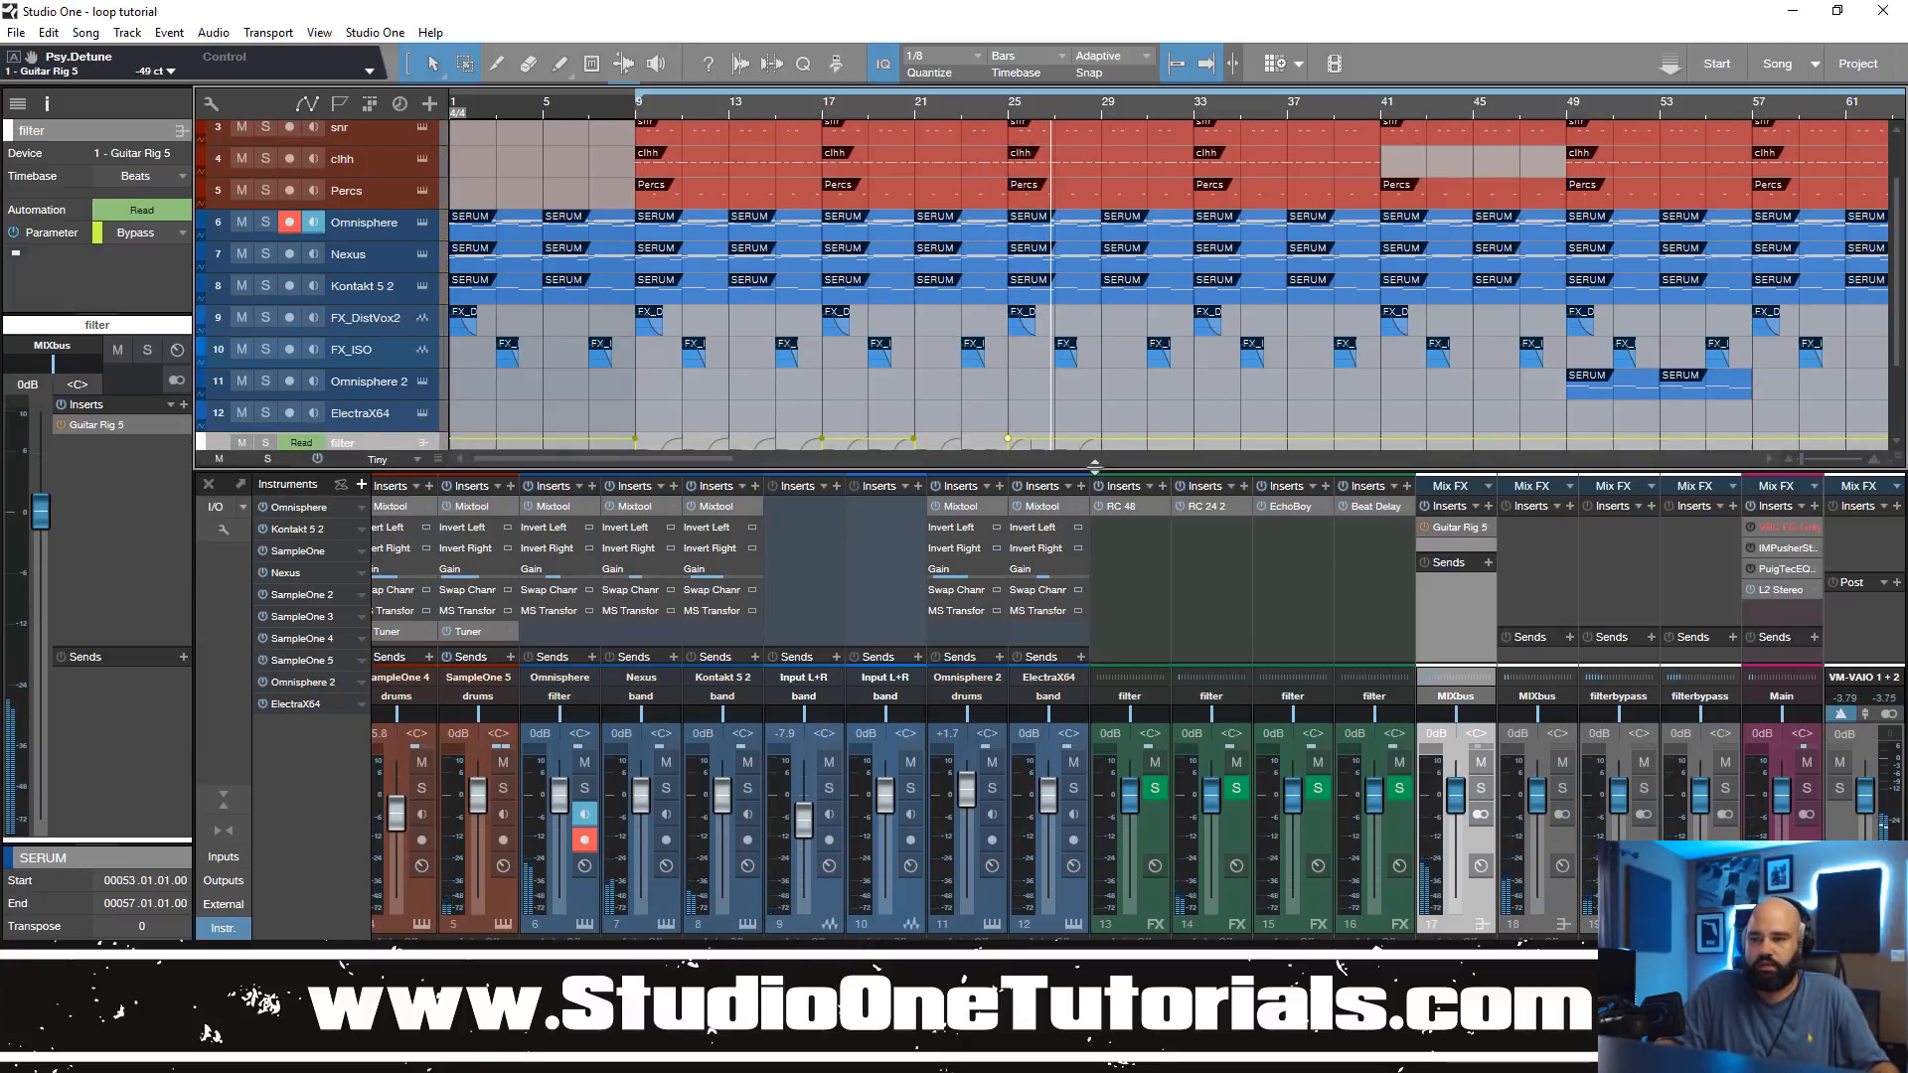
drag(1146, 470, 1188, 785)
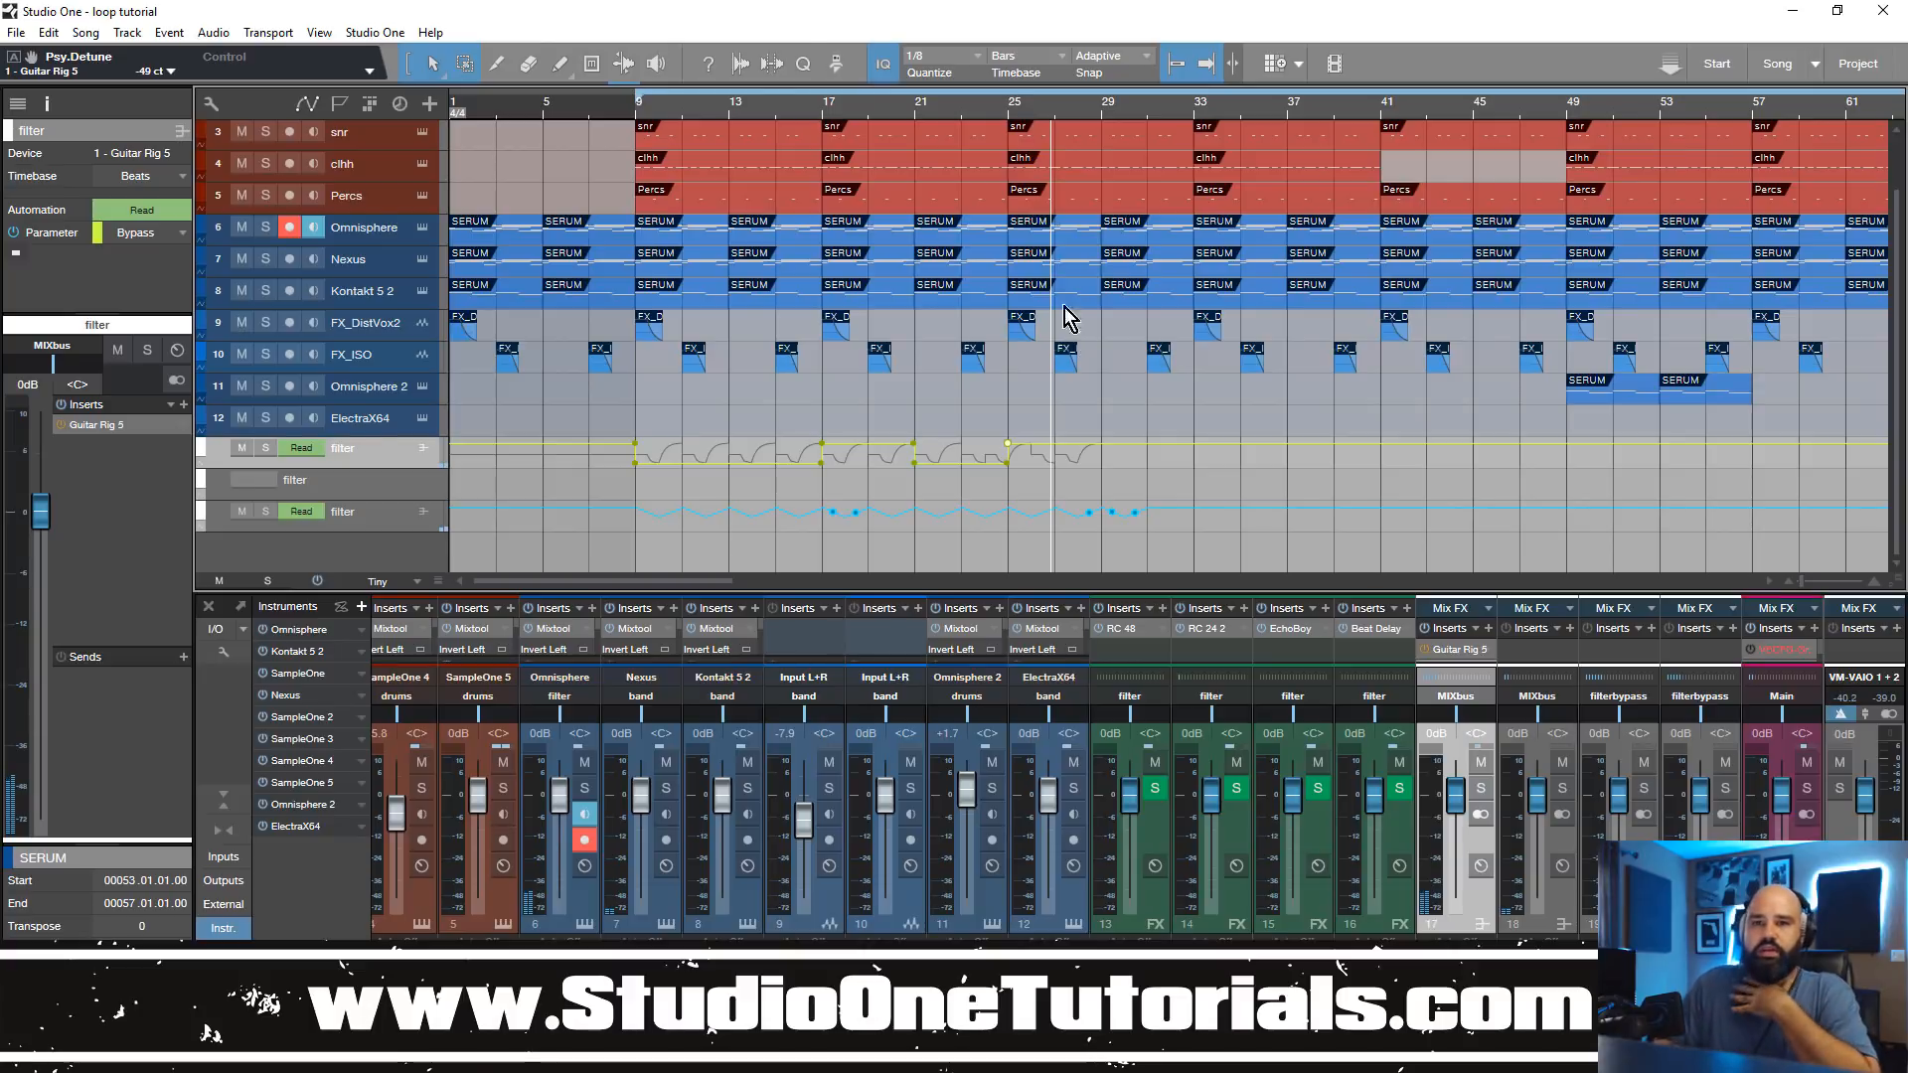
Step: Open the Studio One Reference Manual and search it for "automation"
click(429, 33)
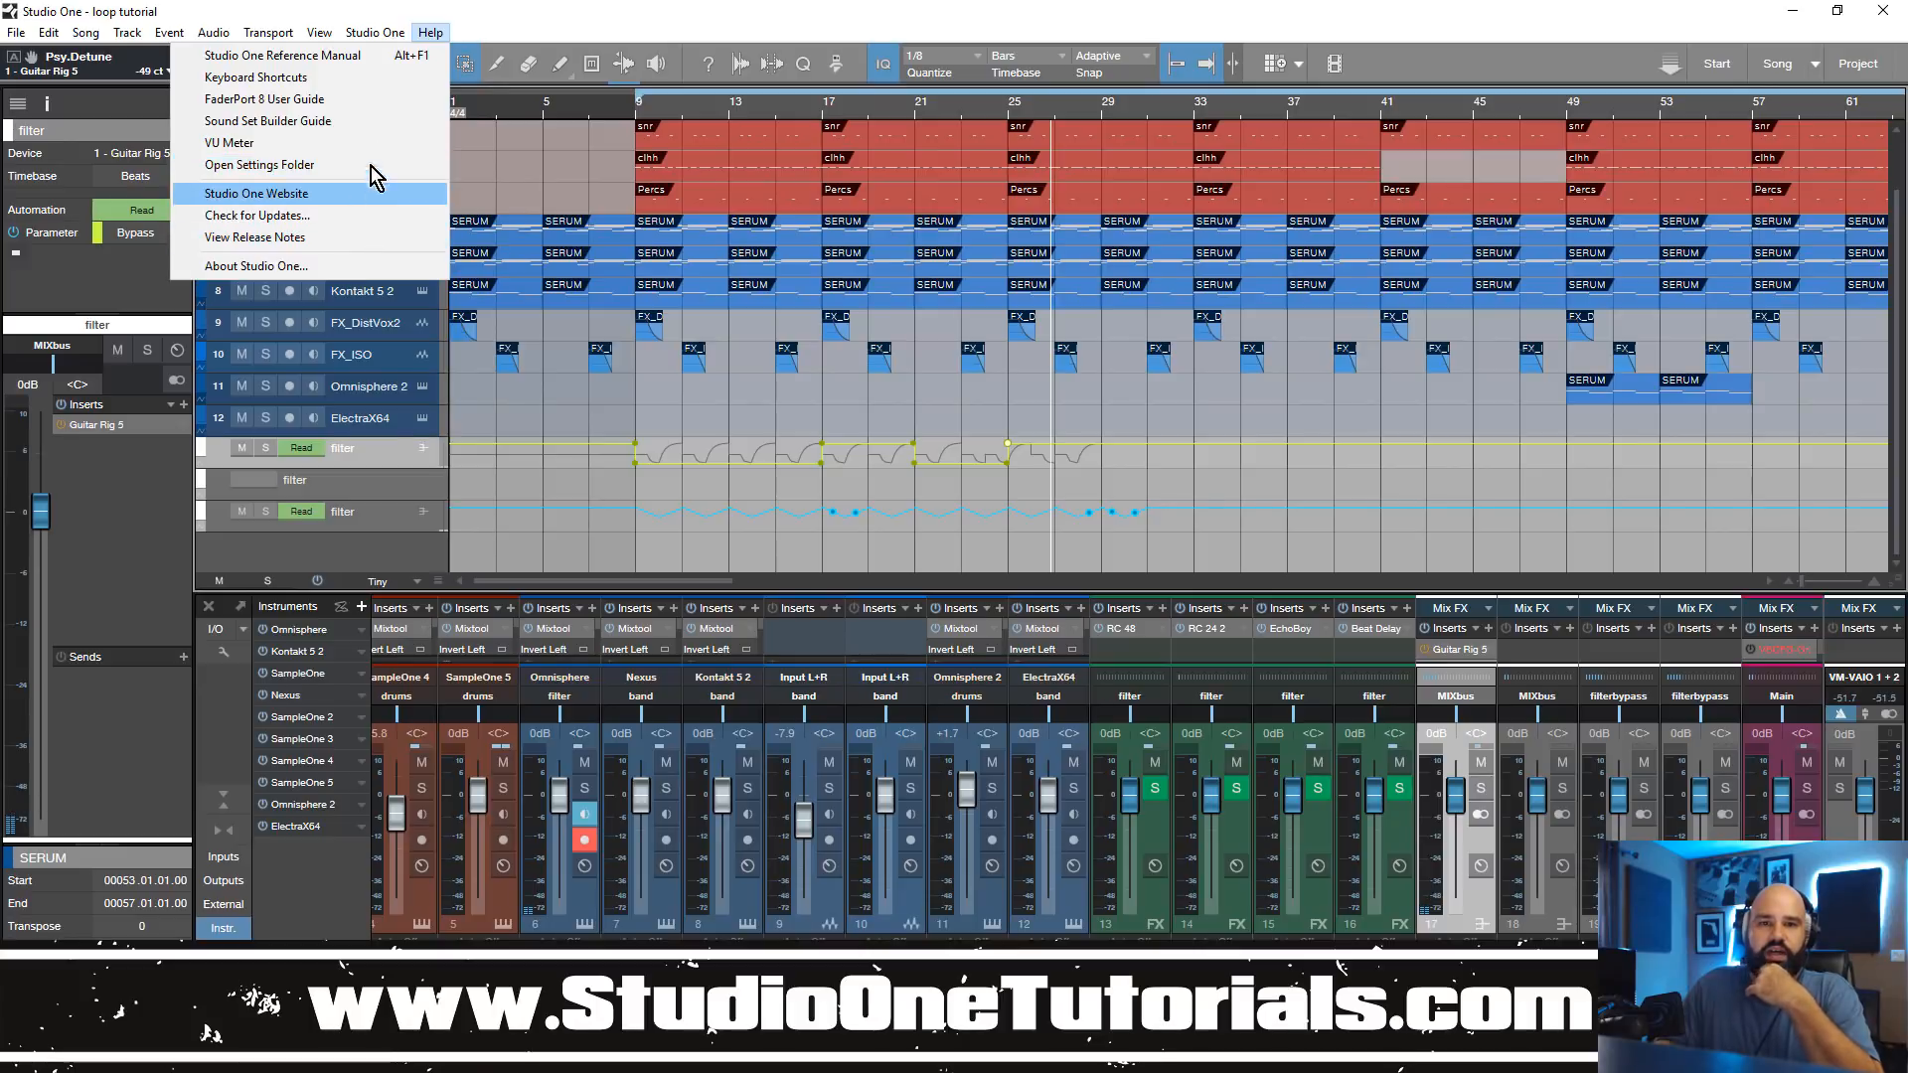
click(397, 57)
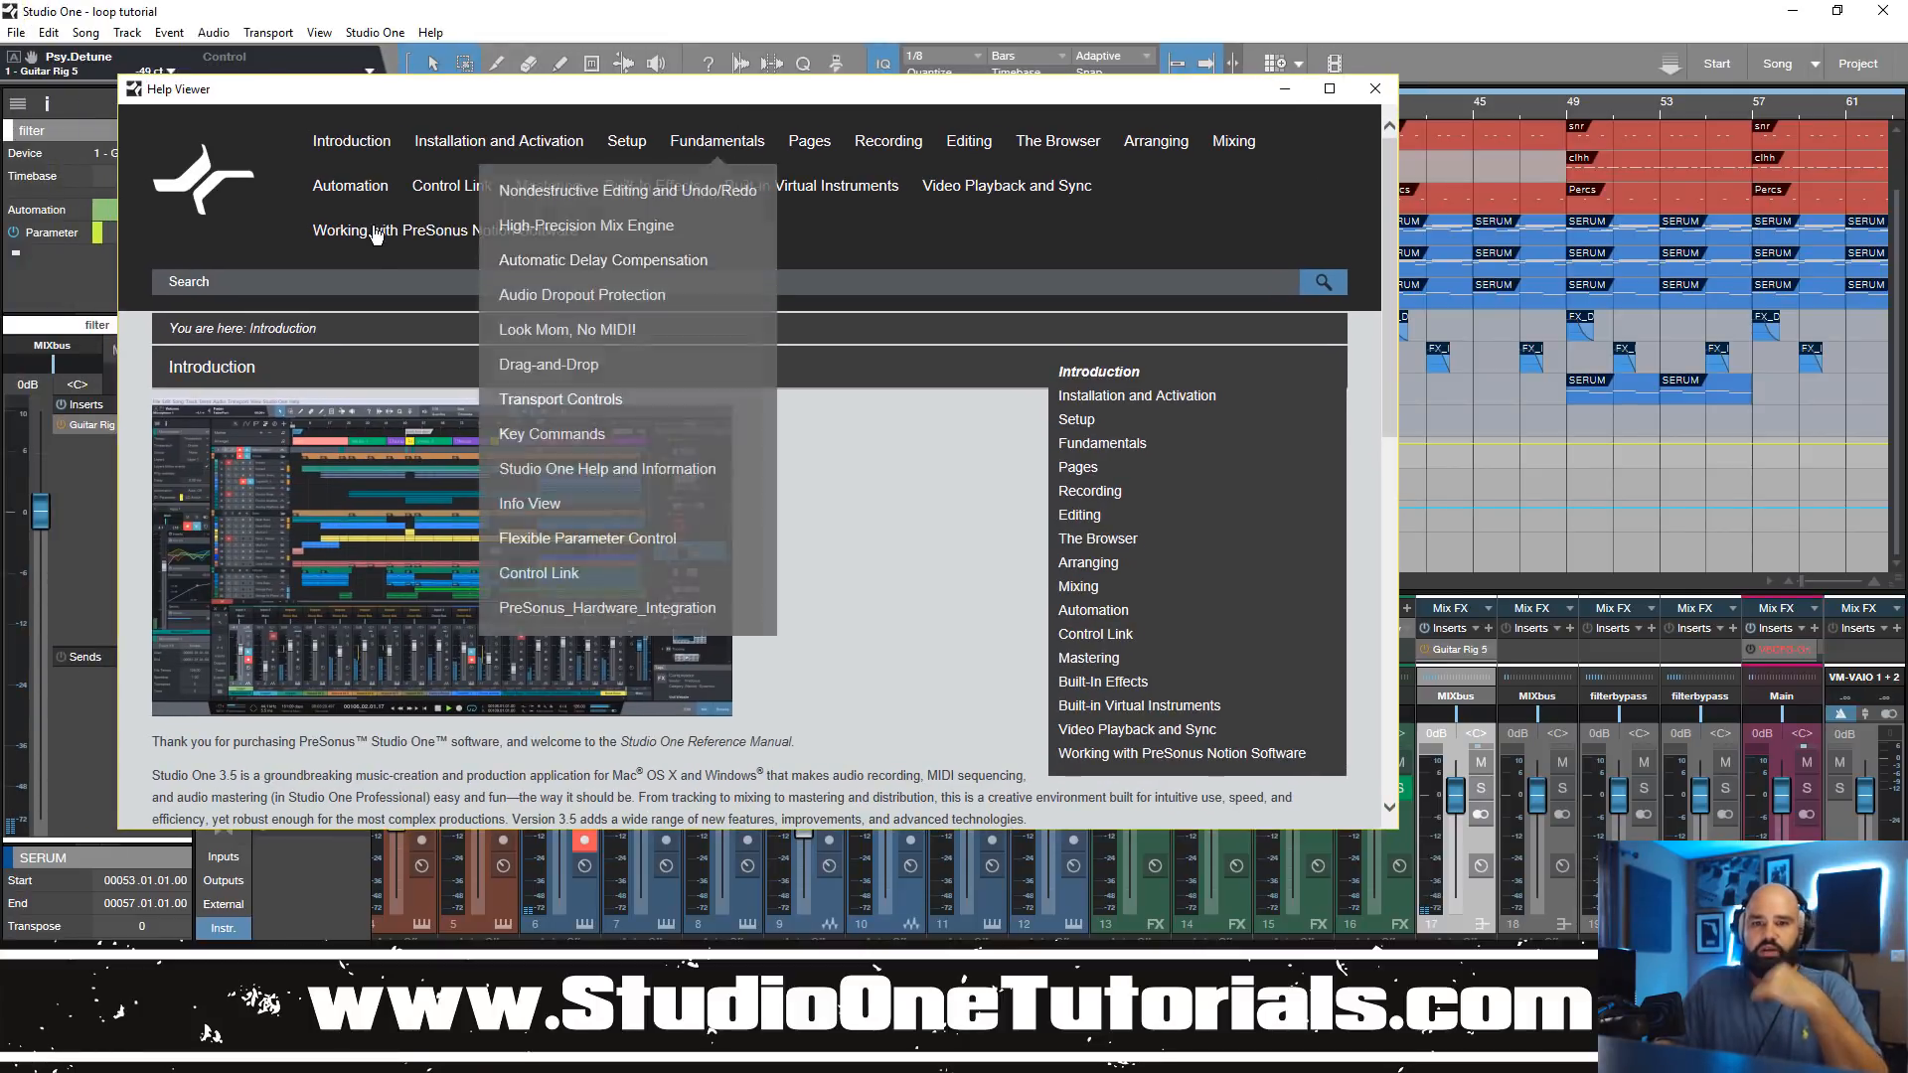
click(365, 280)
text(auto)
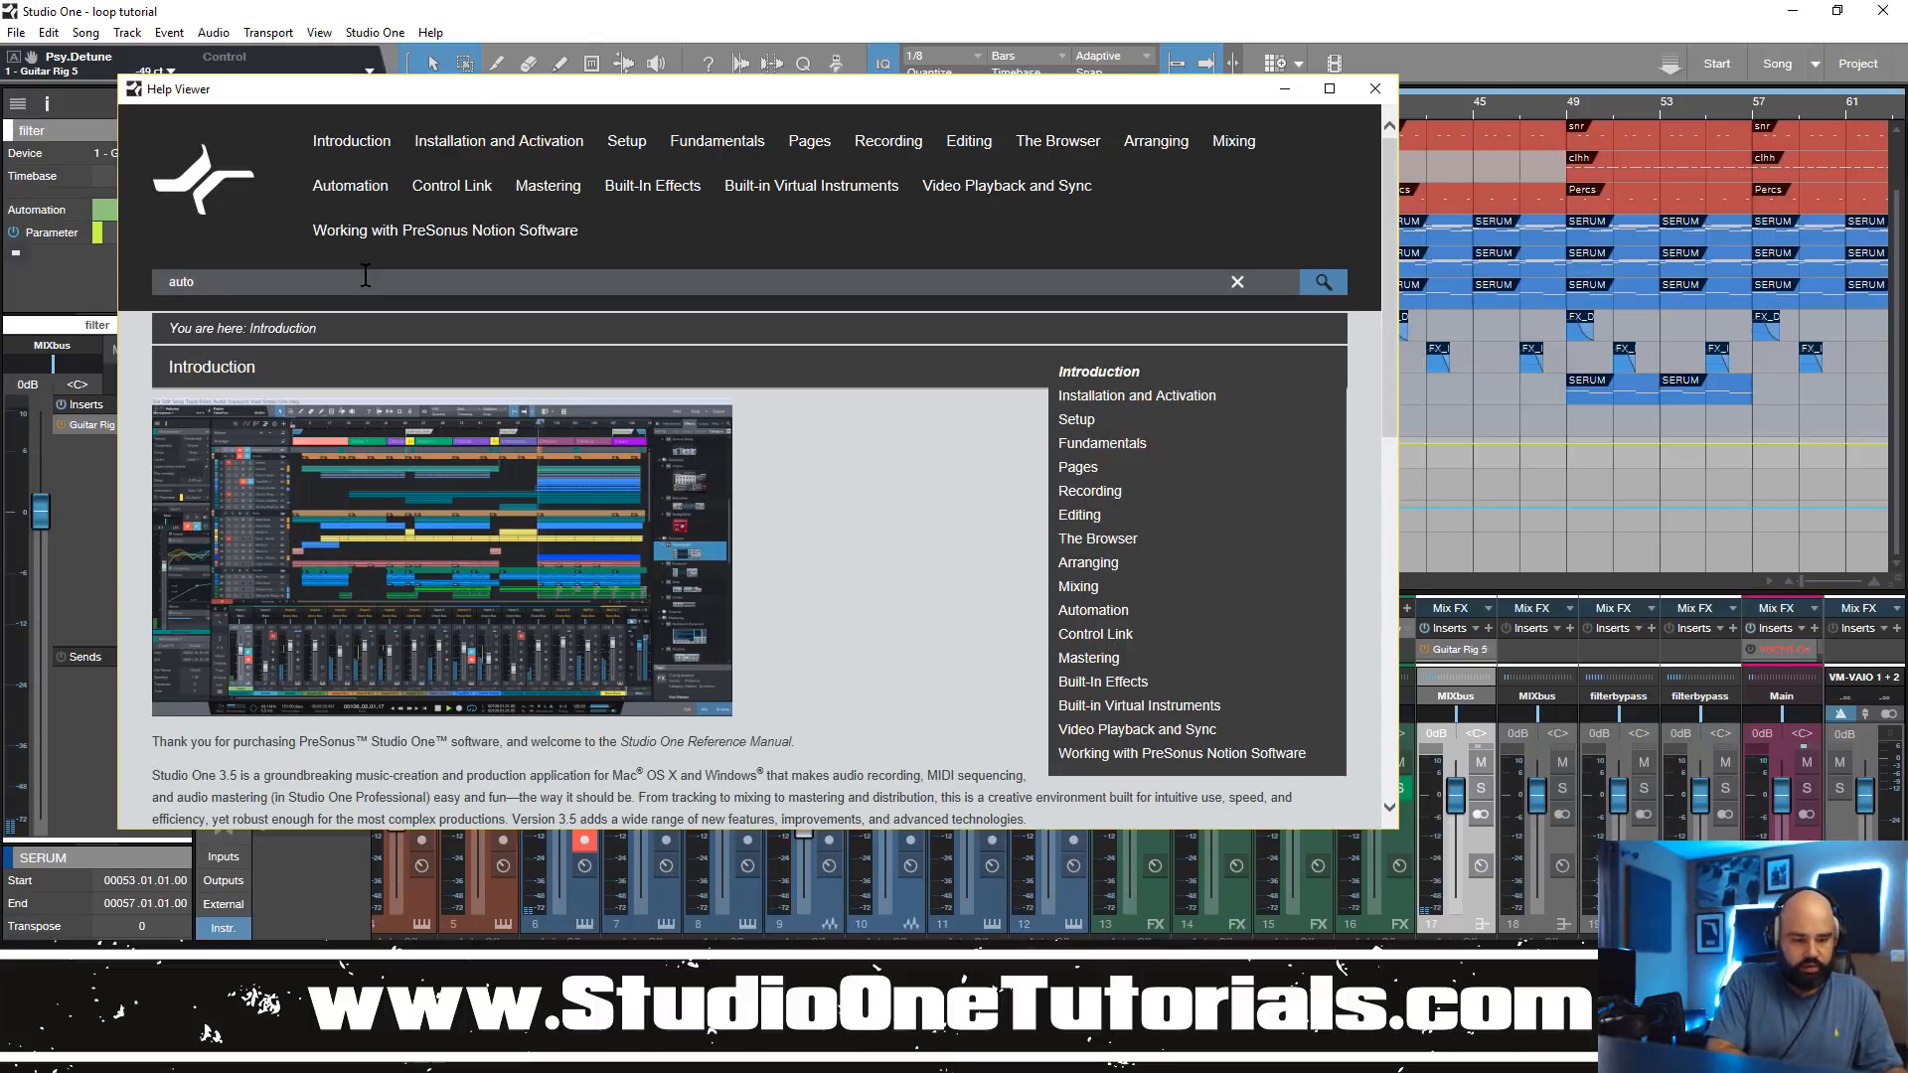
text(mation)
key(Return)
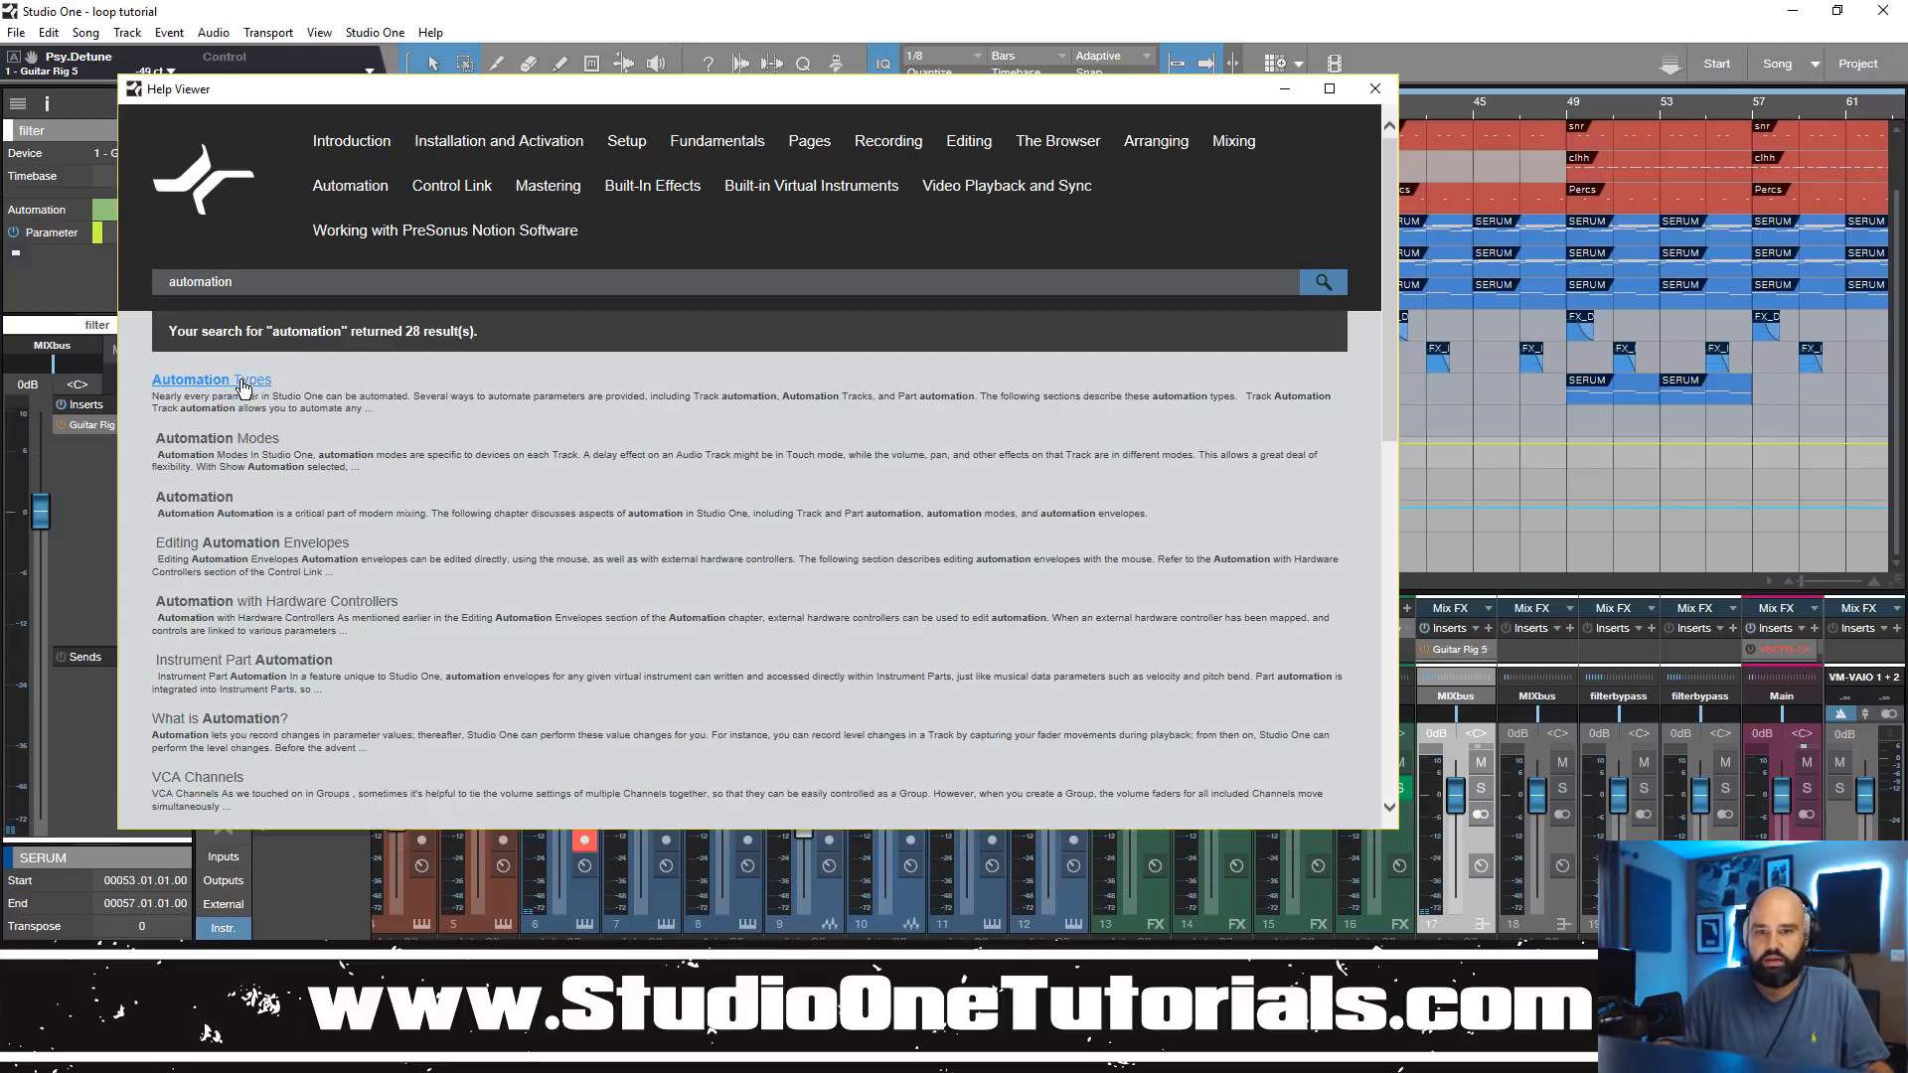
Step: Open the Automation Modes result and look through its descriptions of the Auto: Off, Read, Touch and Latch modes
click(220, 439)
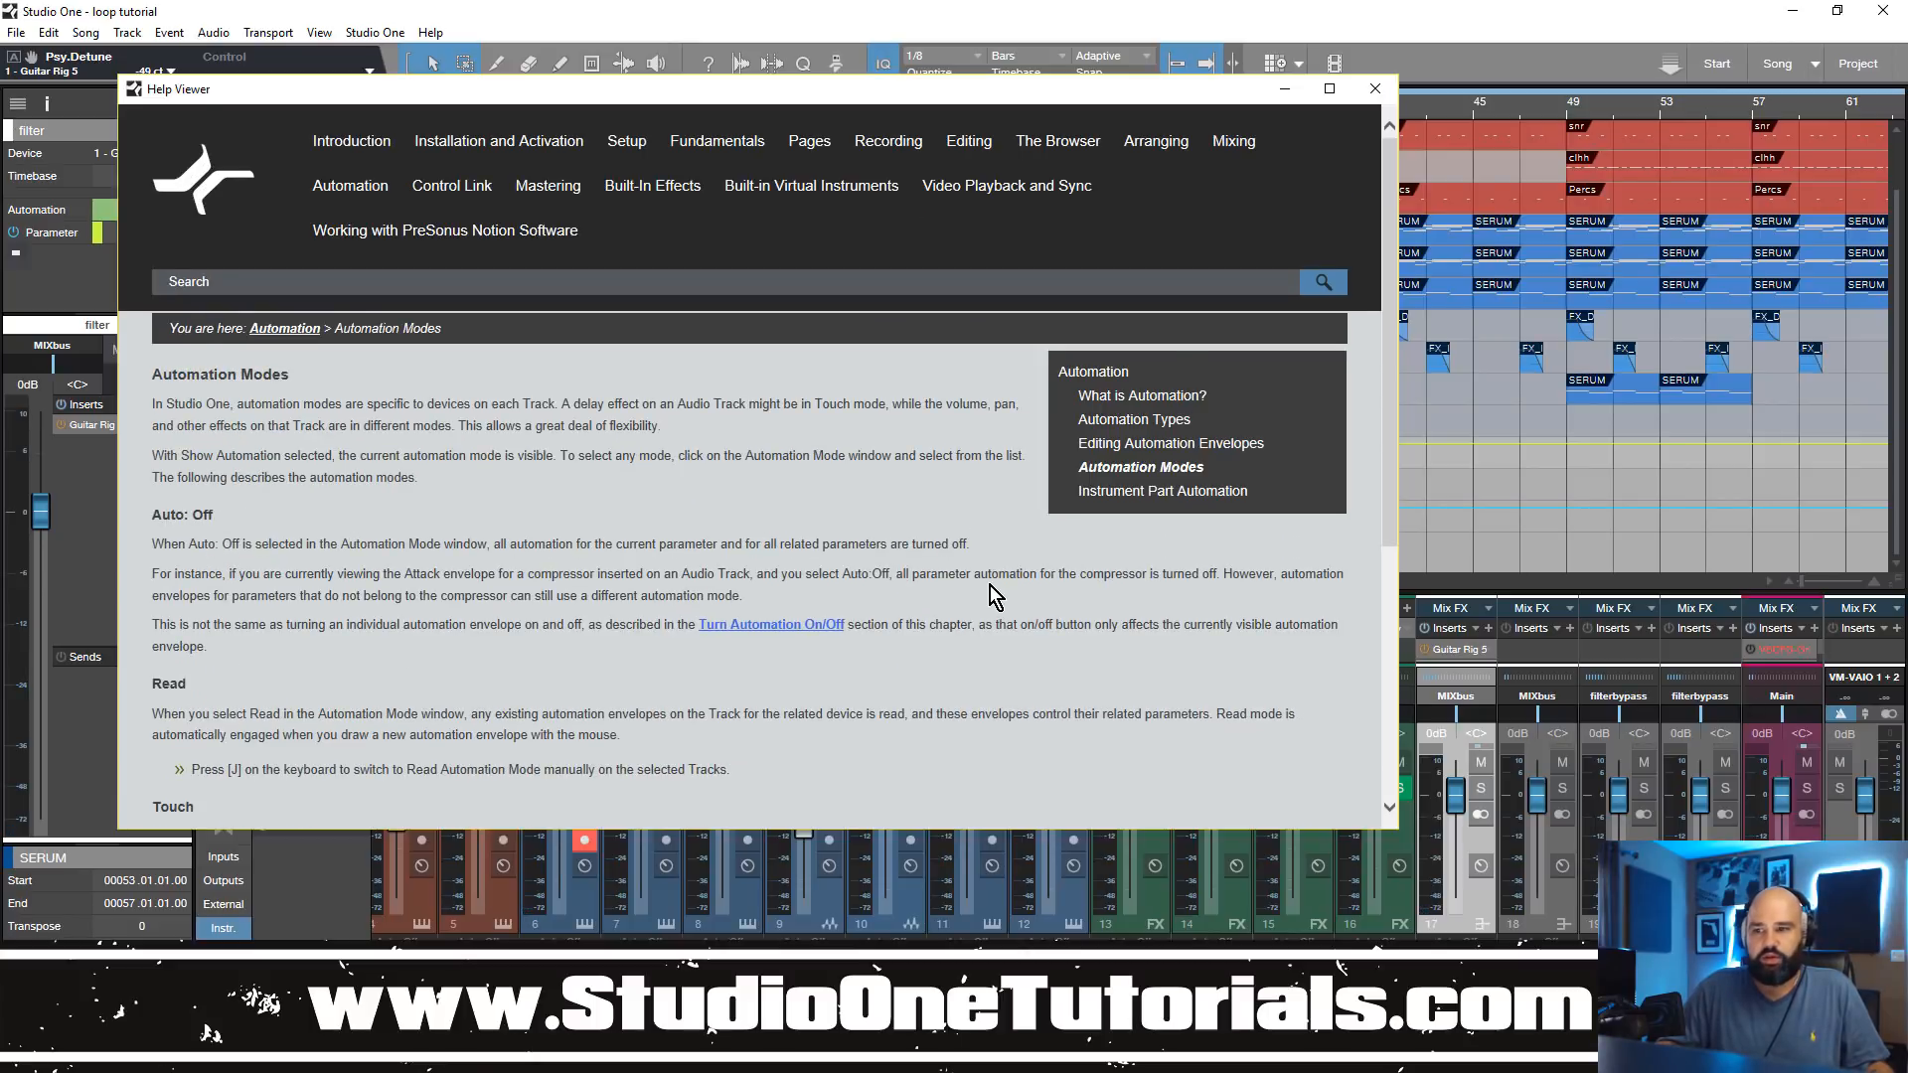
scroll(771, 533, down, 8)
scroll(772, 533, up, 8)
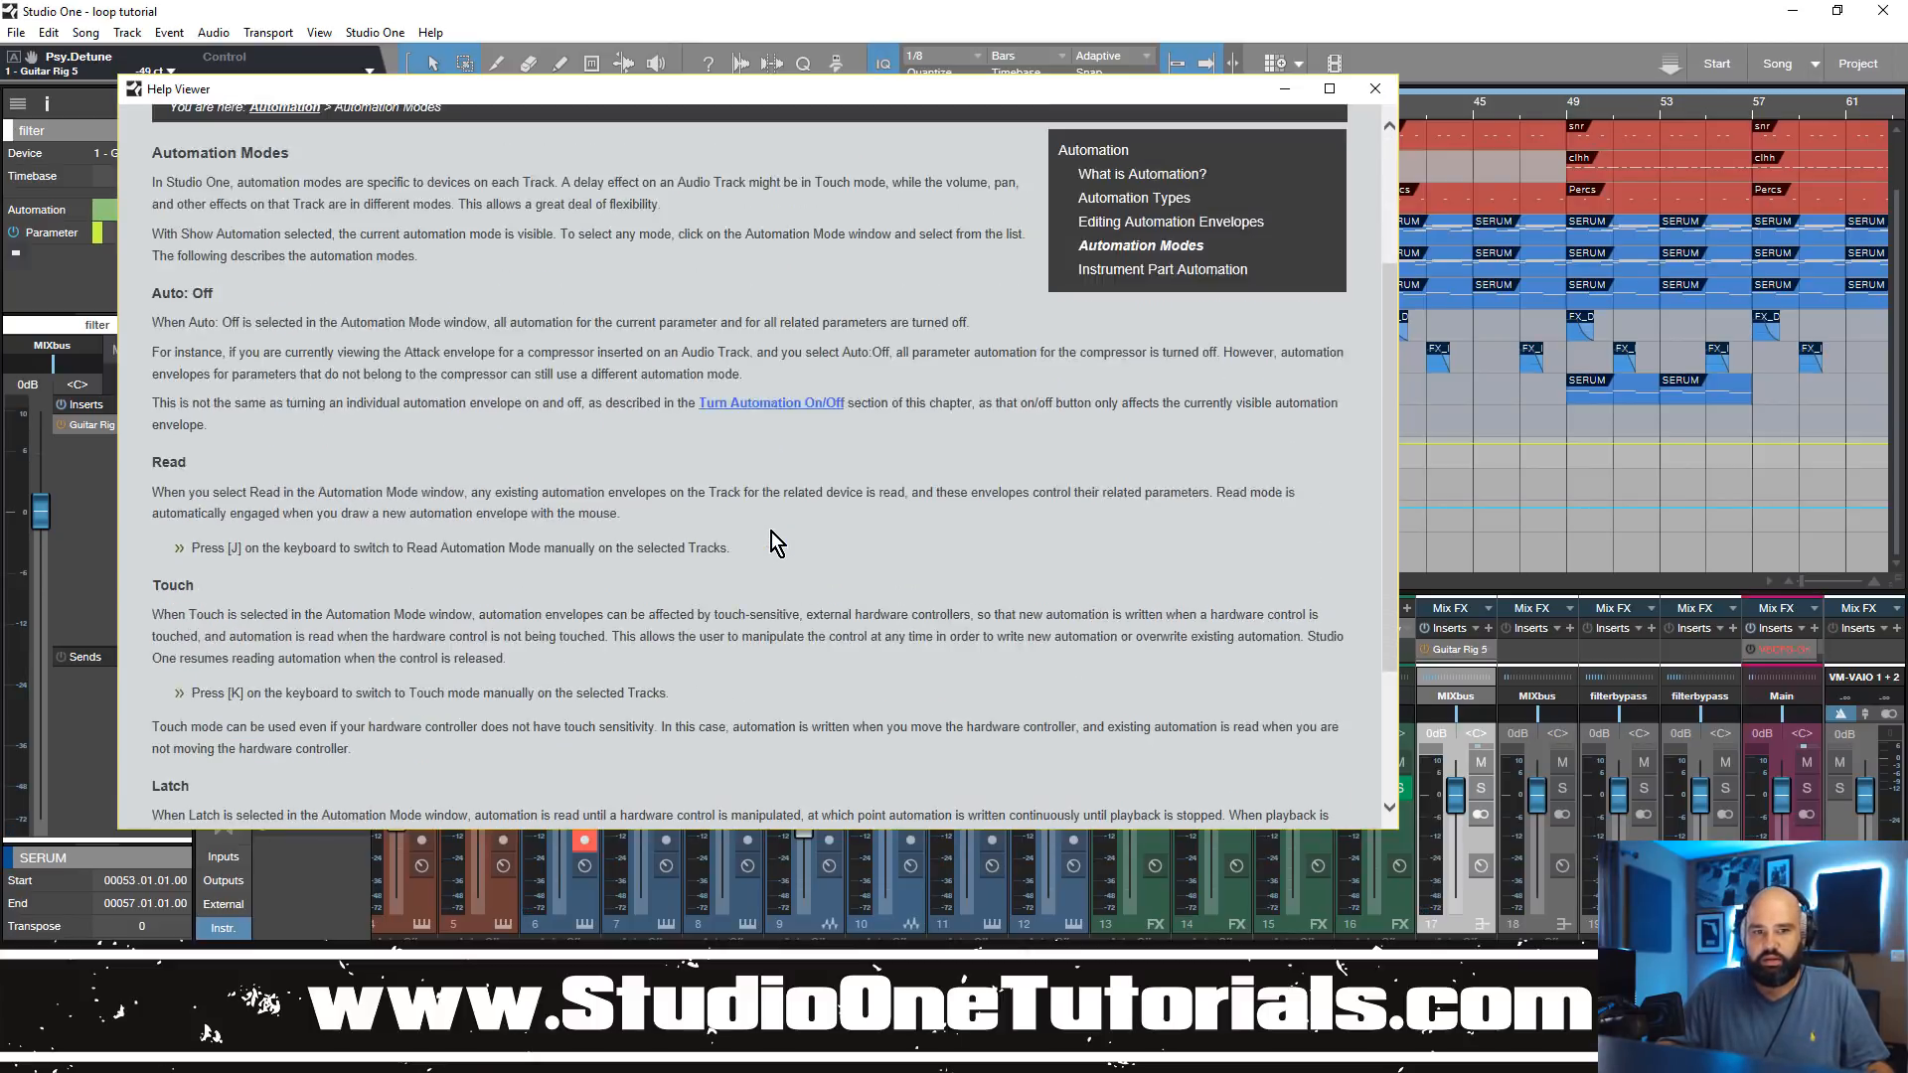
scroll(771, 532, down, 5)
scroll(771, 532, up, 5)
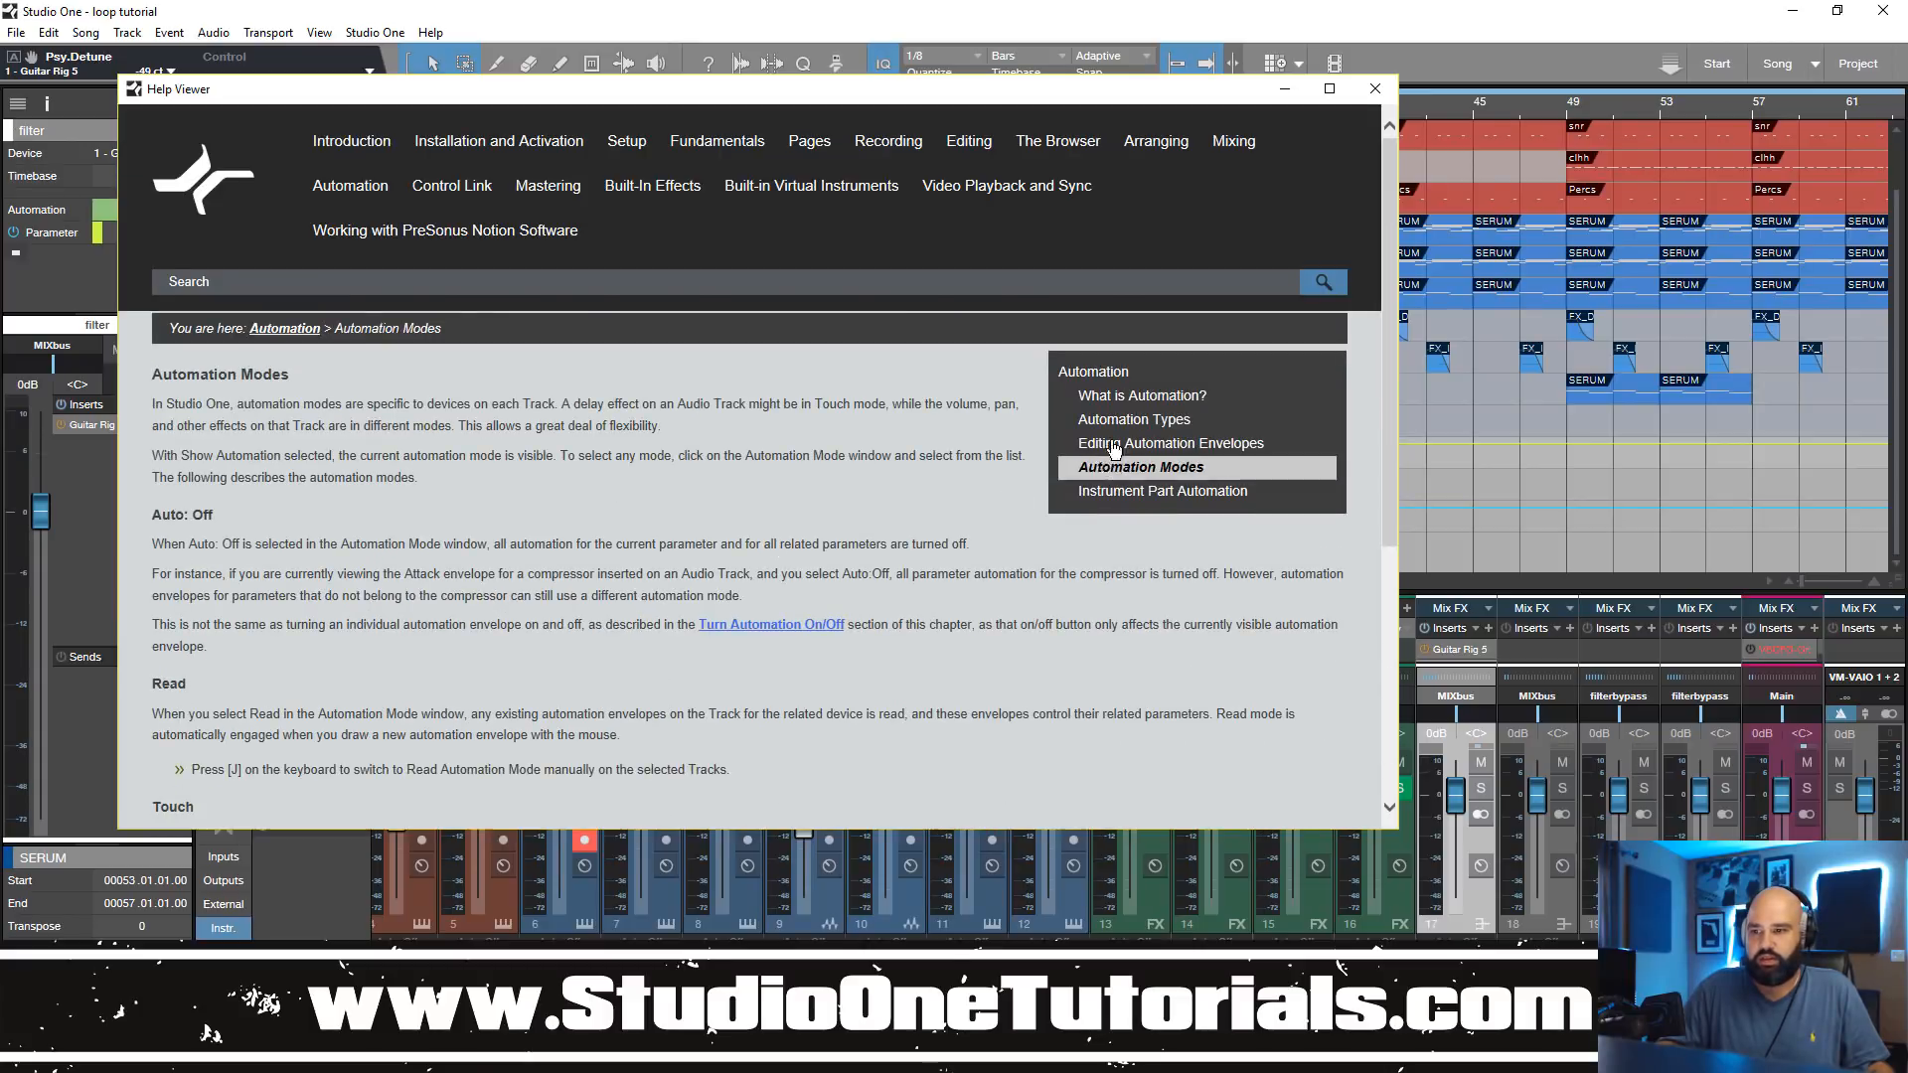
Step: View the What is Automation? page and look through the Editing Automation Envelopes page of the manual
click(1133, 395)
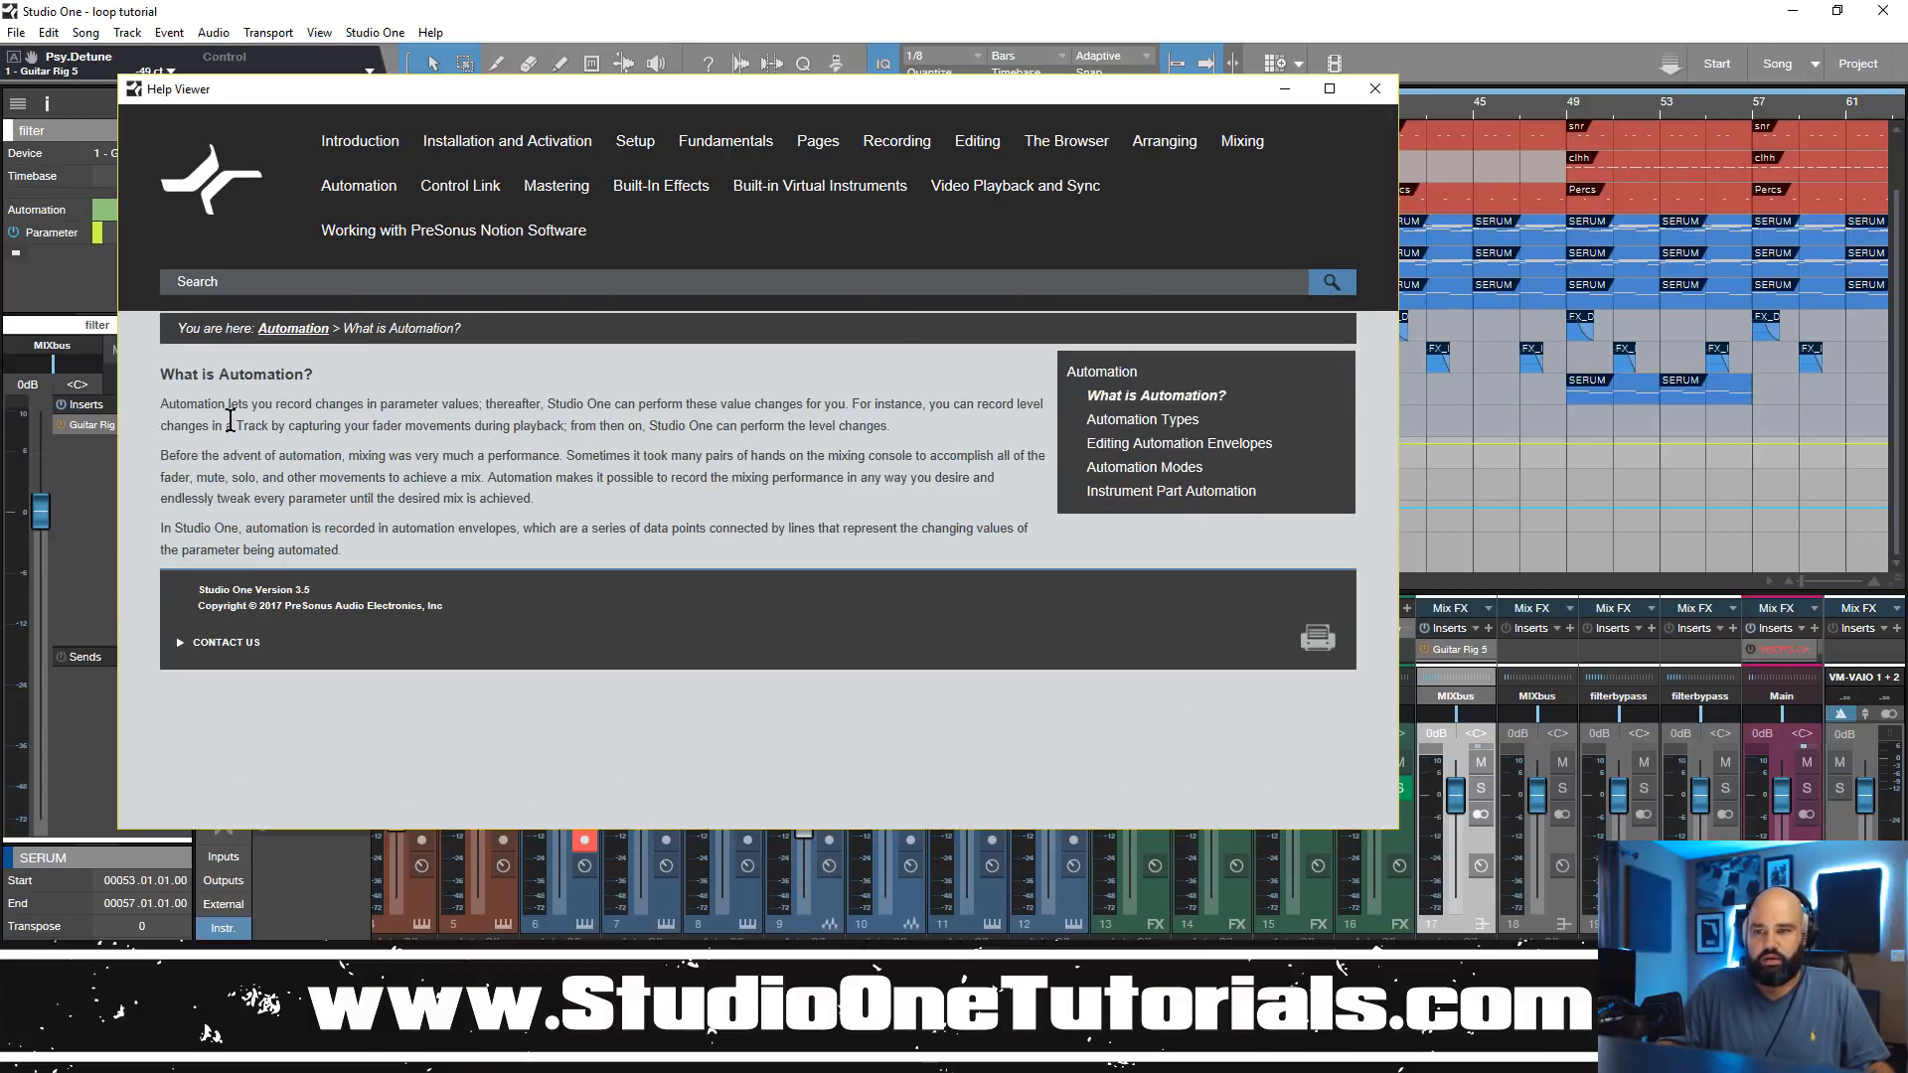
click(1181, 443)
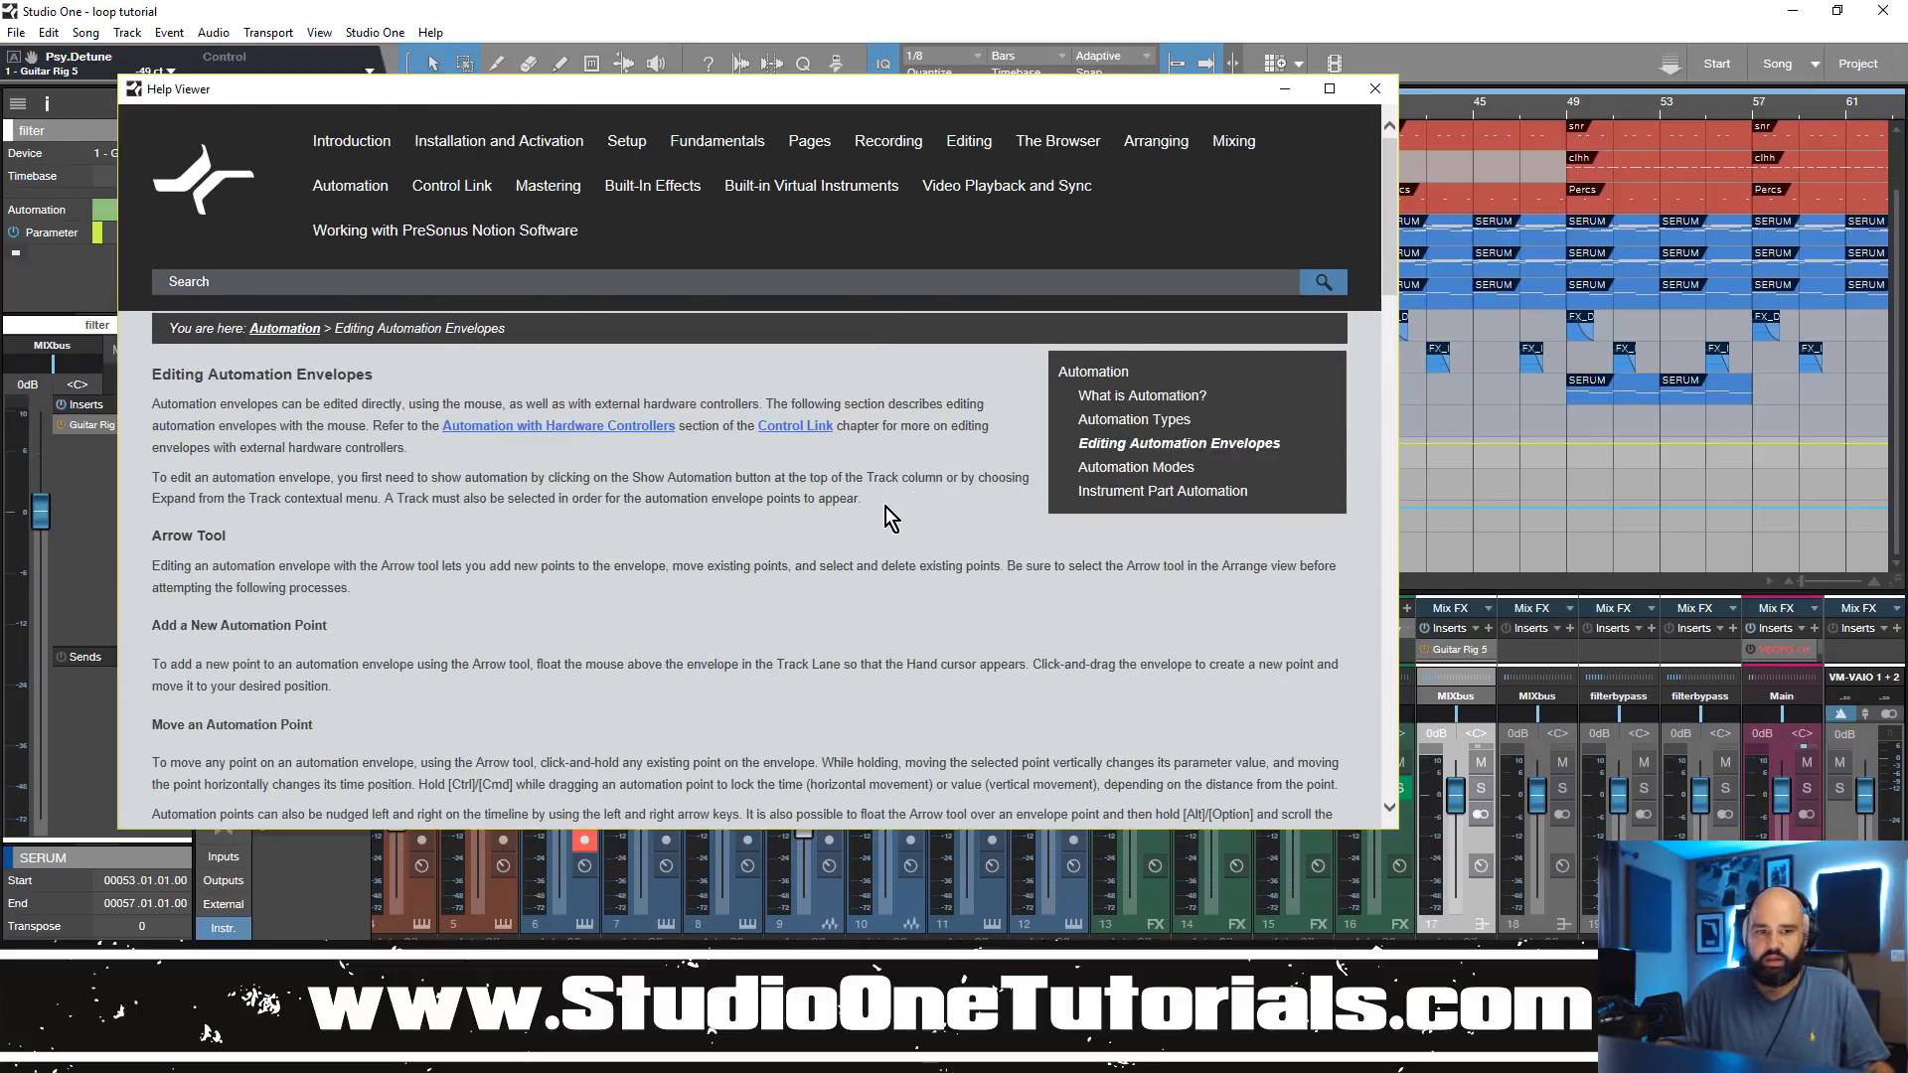
scroll(878, 510, down, 15)
scroll(878, 510, down, 8)
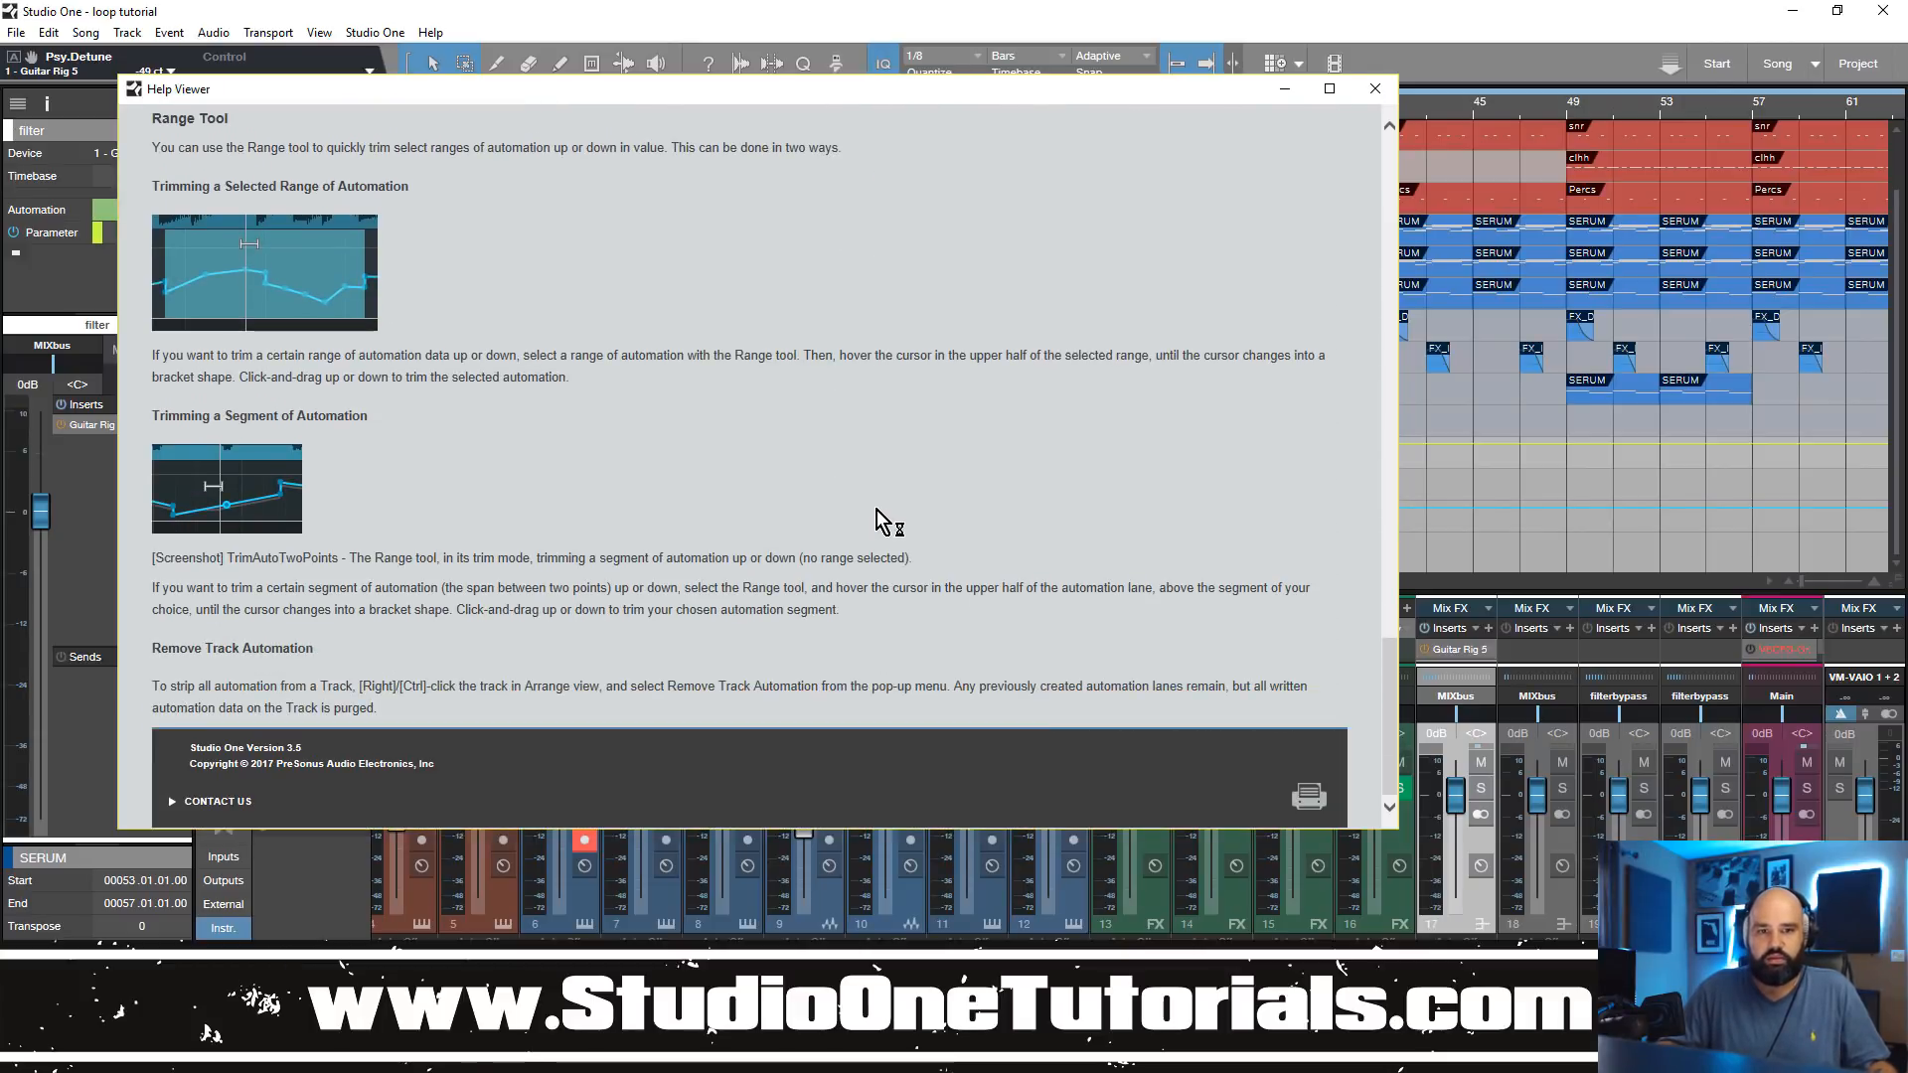
scroll(878, 510, up, 20)
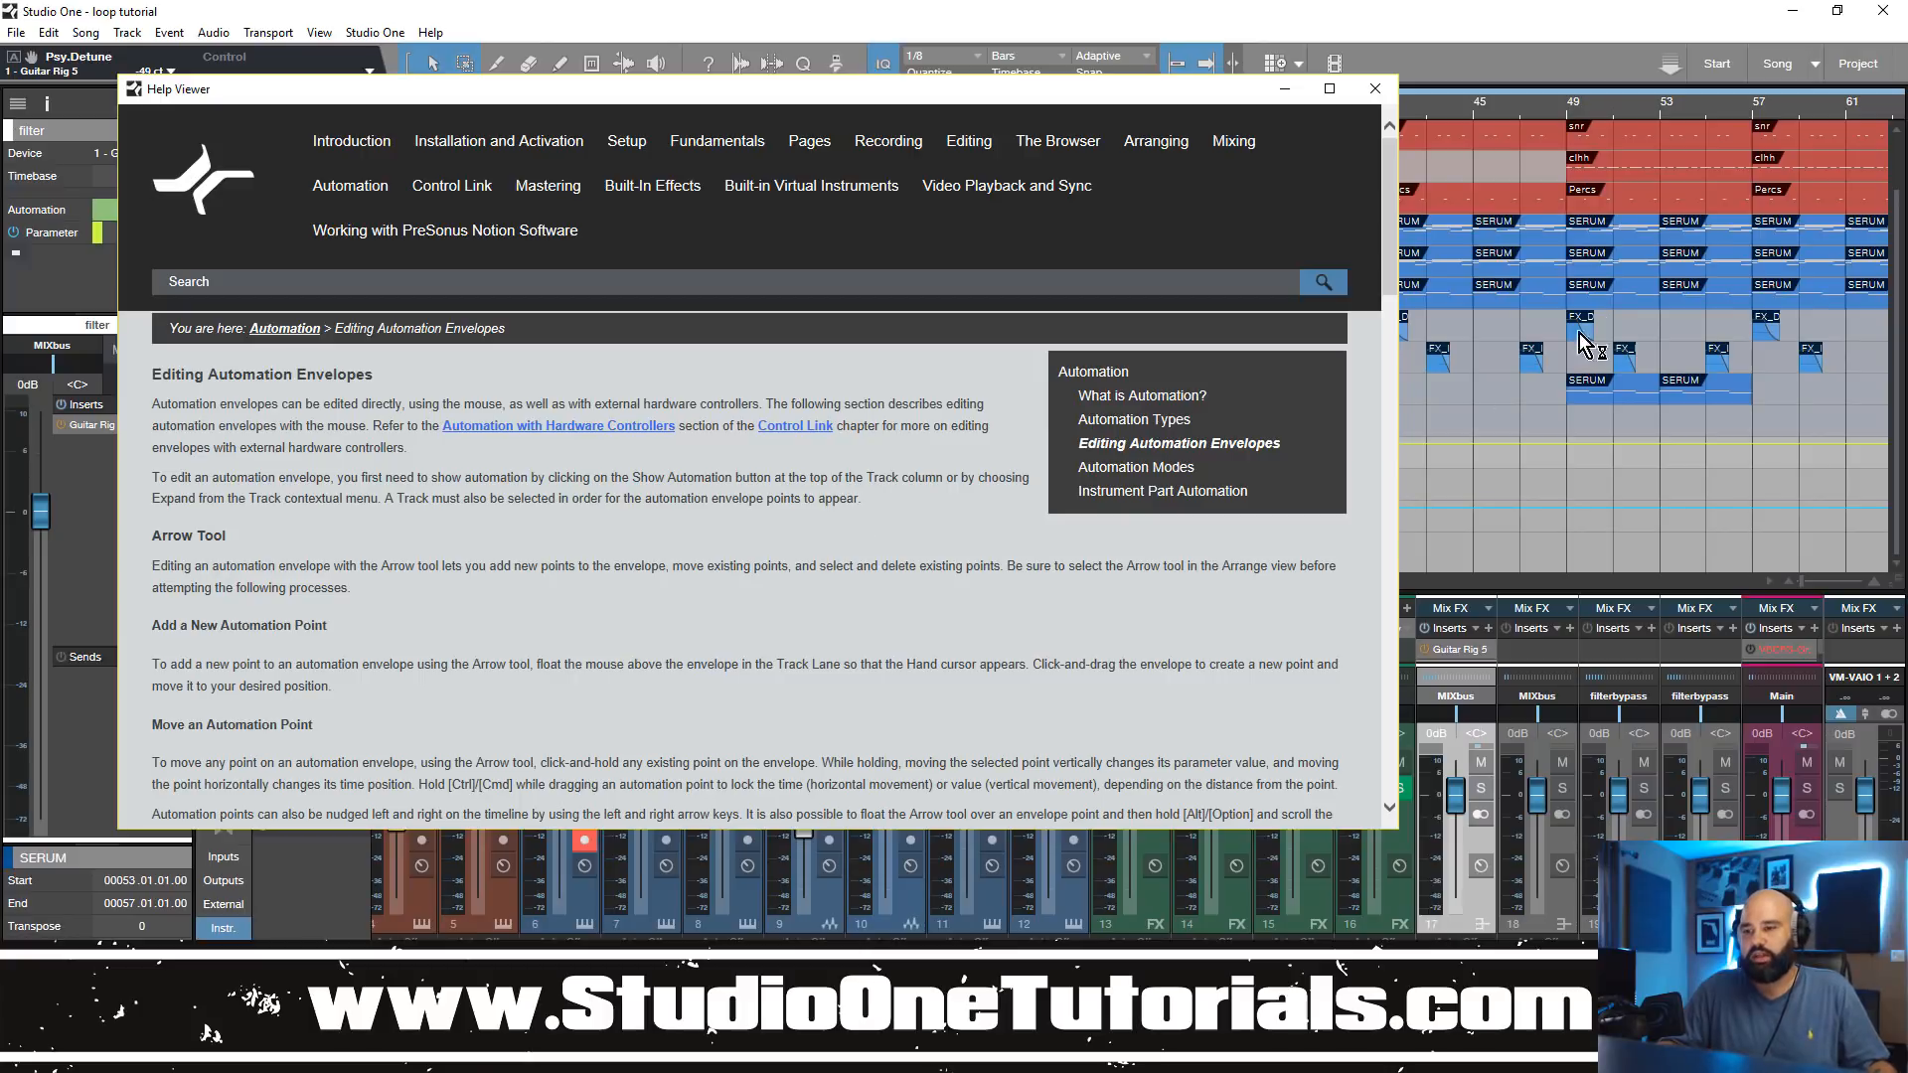
Step: Look through the manual's Instrument Part Automation page, including adding and editing part automation envelopes, and close the manual
click(1165, 469)
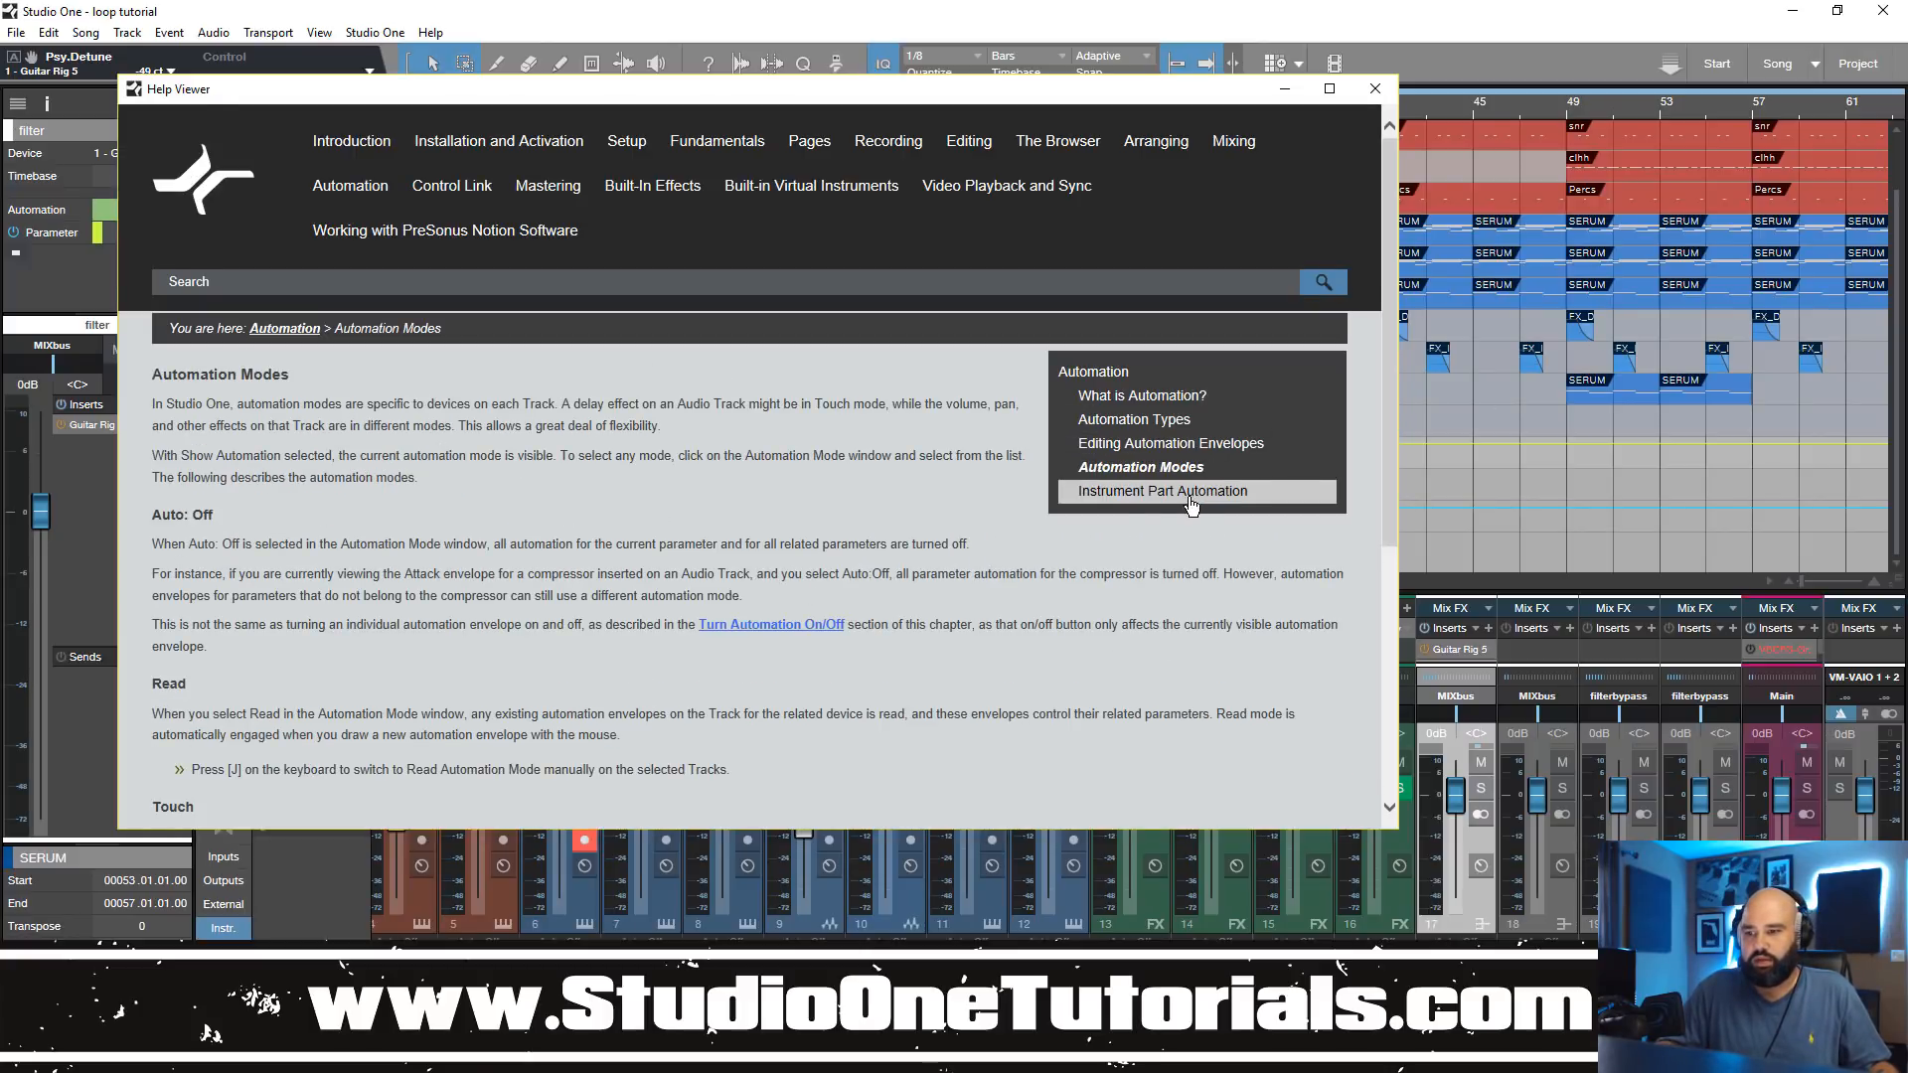
click(1201, 488)
scroll(823, 532, down, 2)
scroll(822, 531, down, 2)
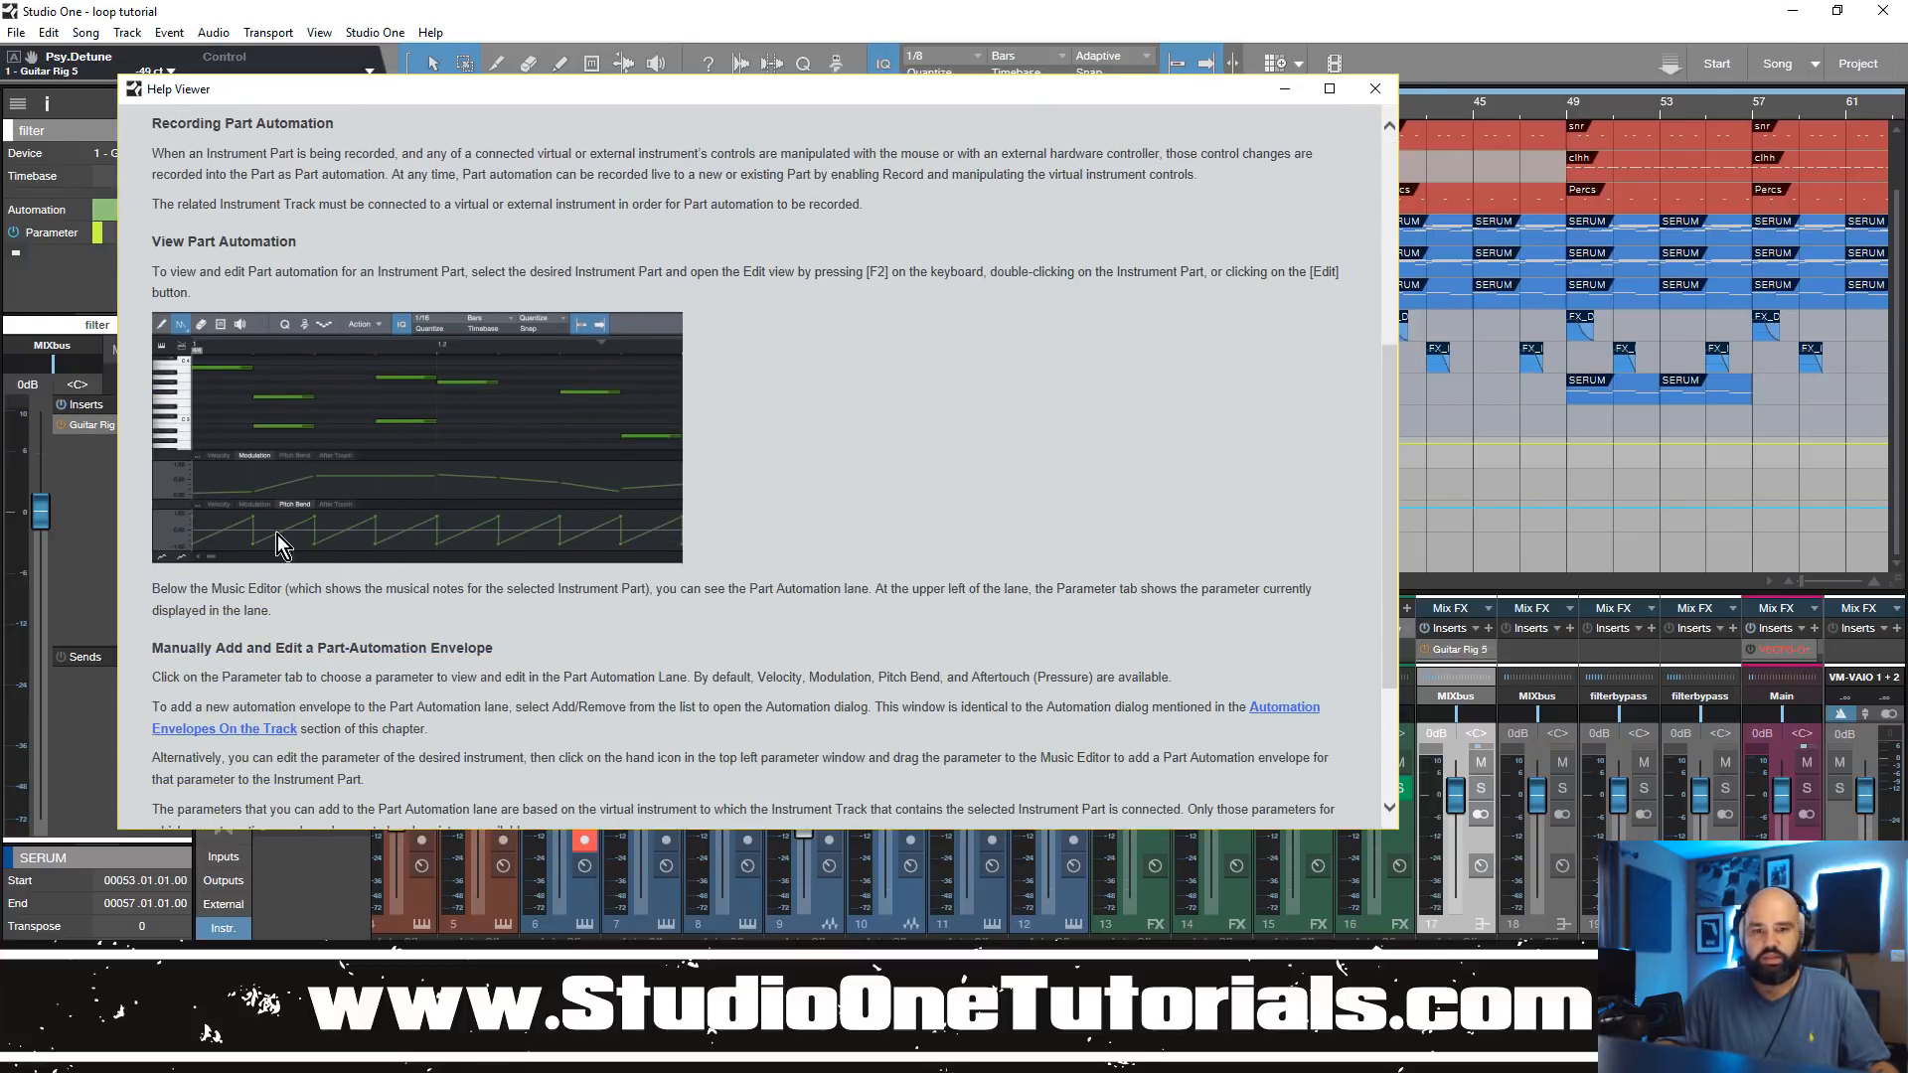
scroll(1016, 680, up, 2)
scroll(1015, 680, down, 6)
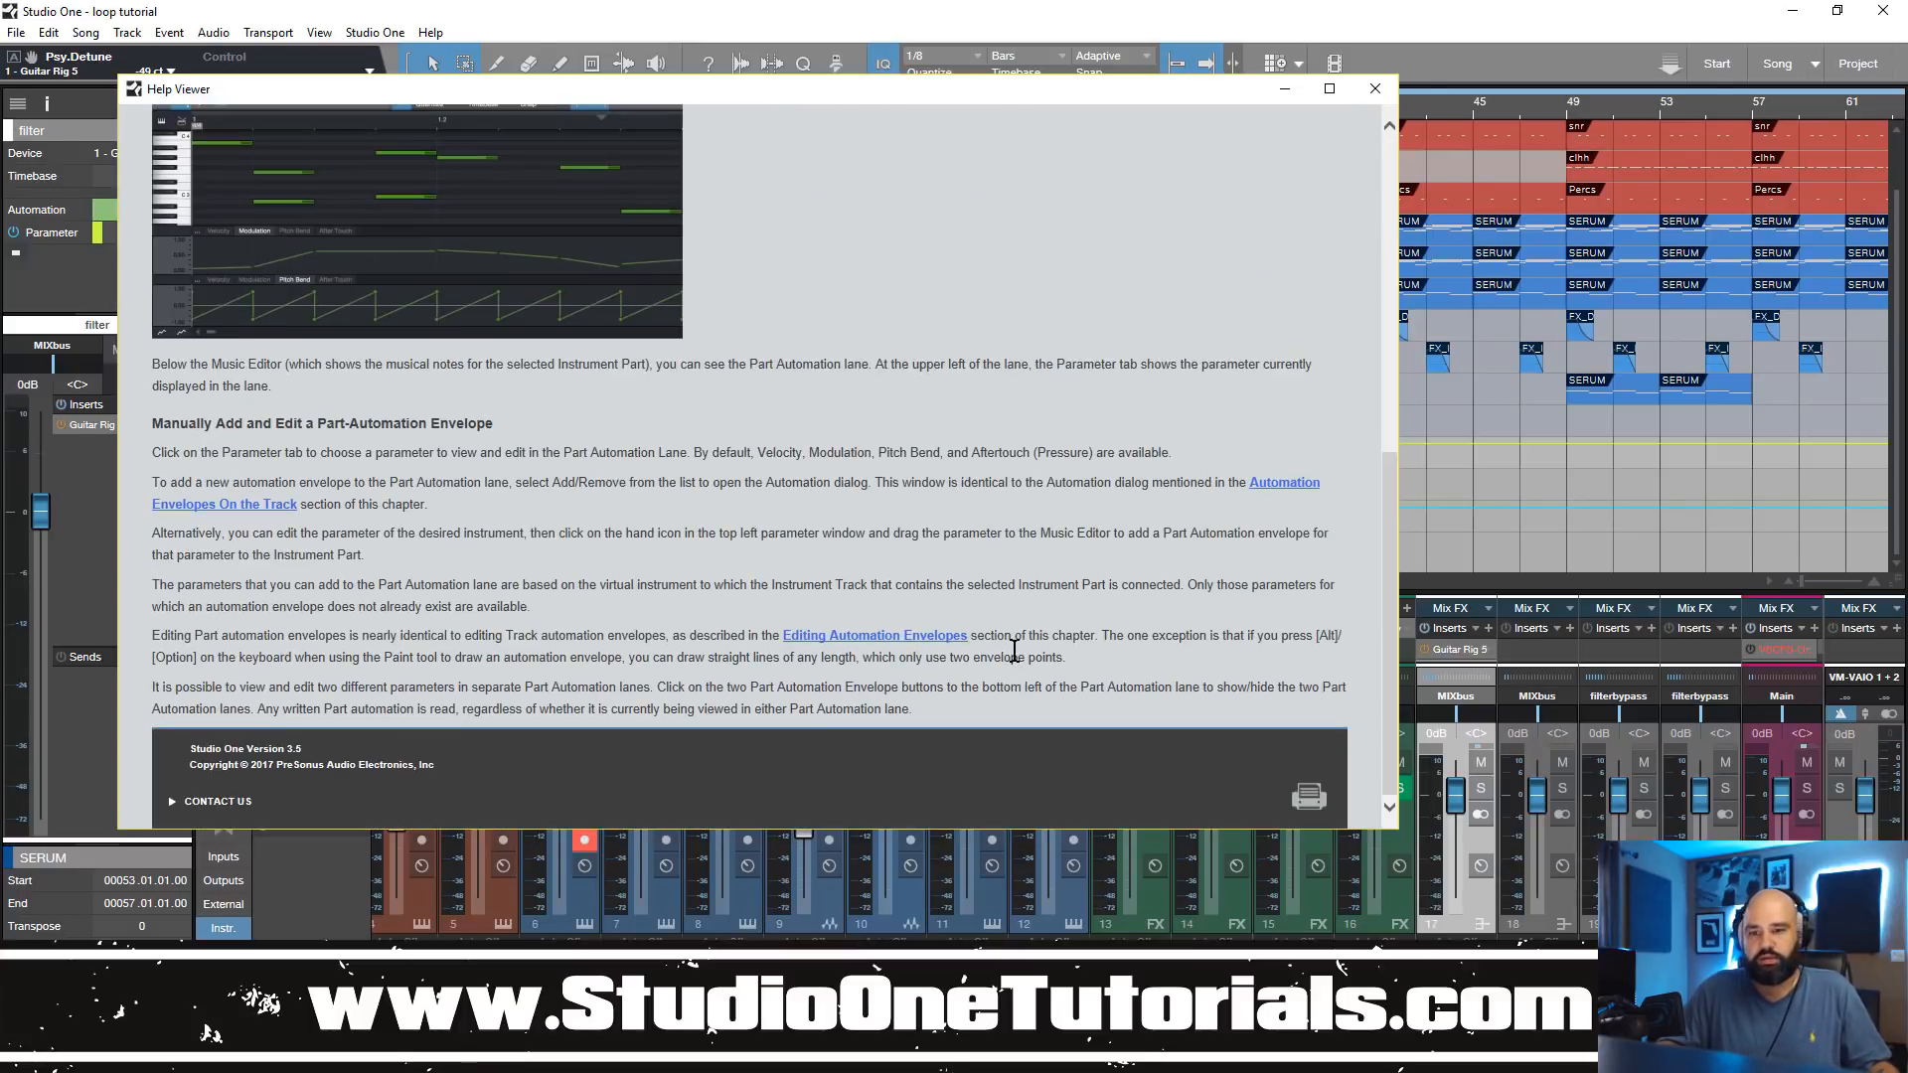
scroll(1016, 680, up, 8)
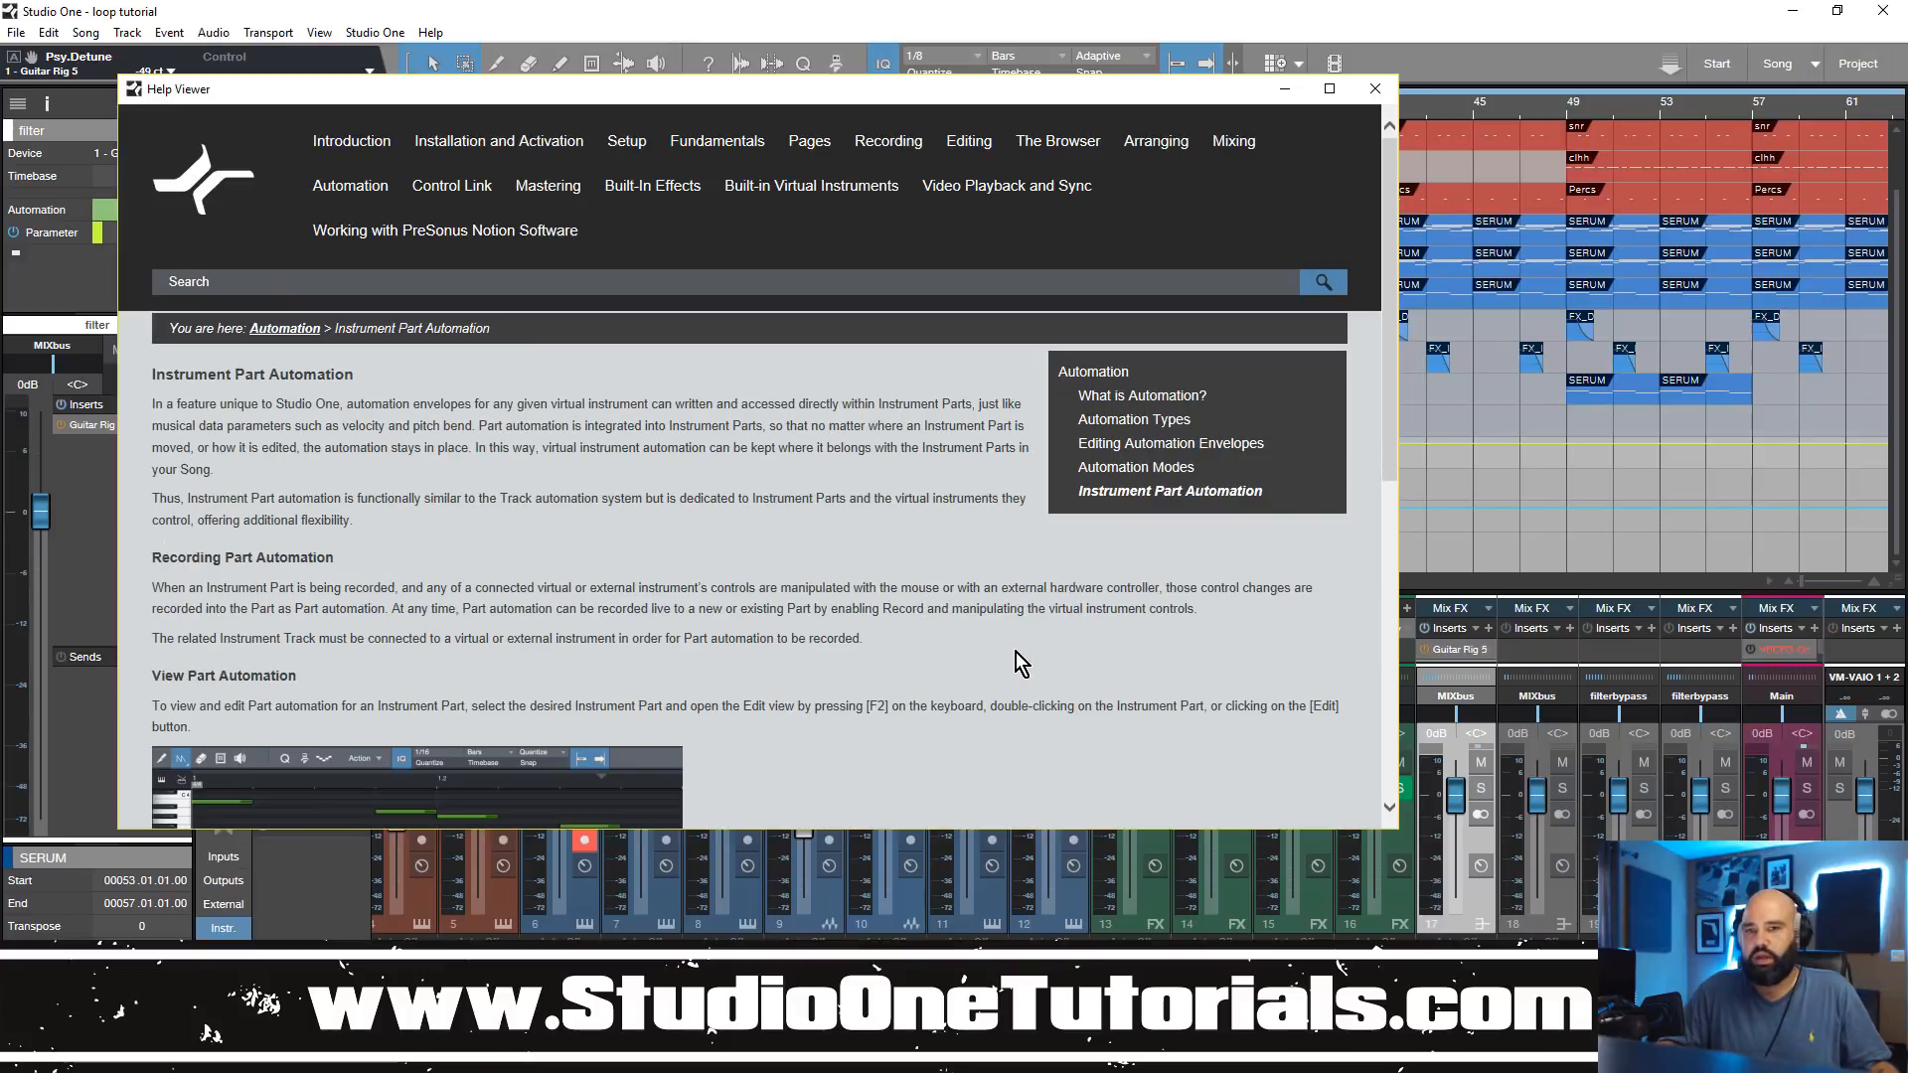
click(1374, 90)
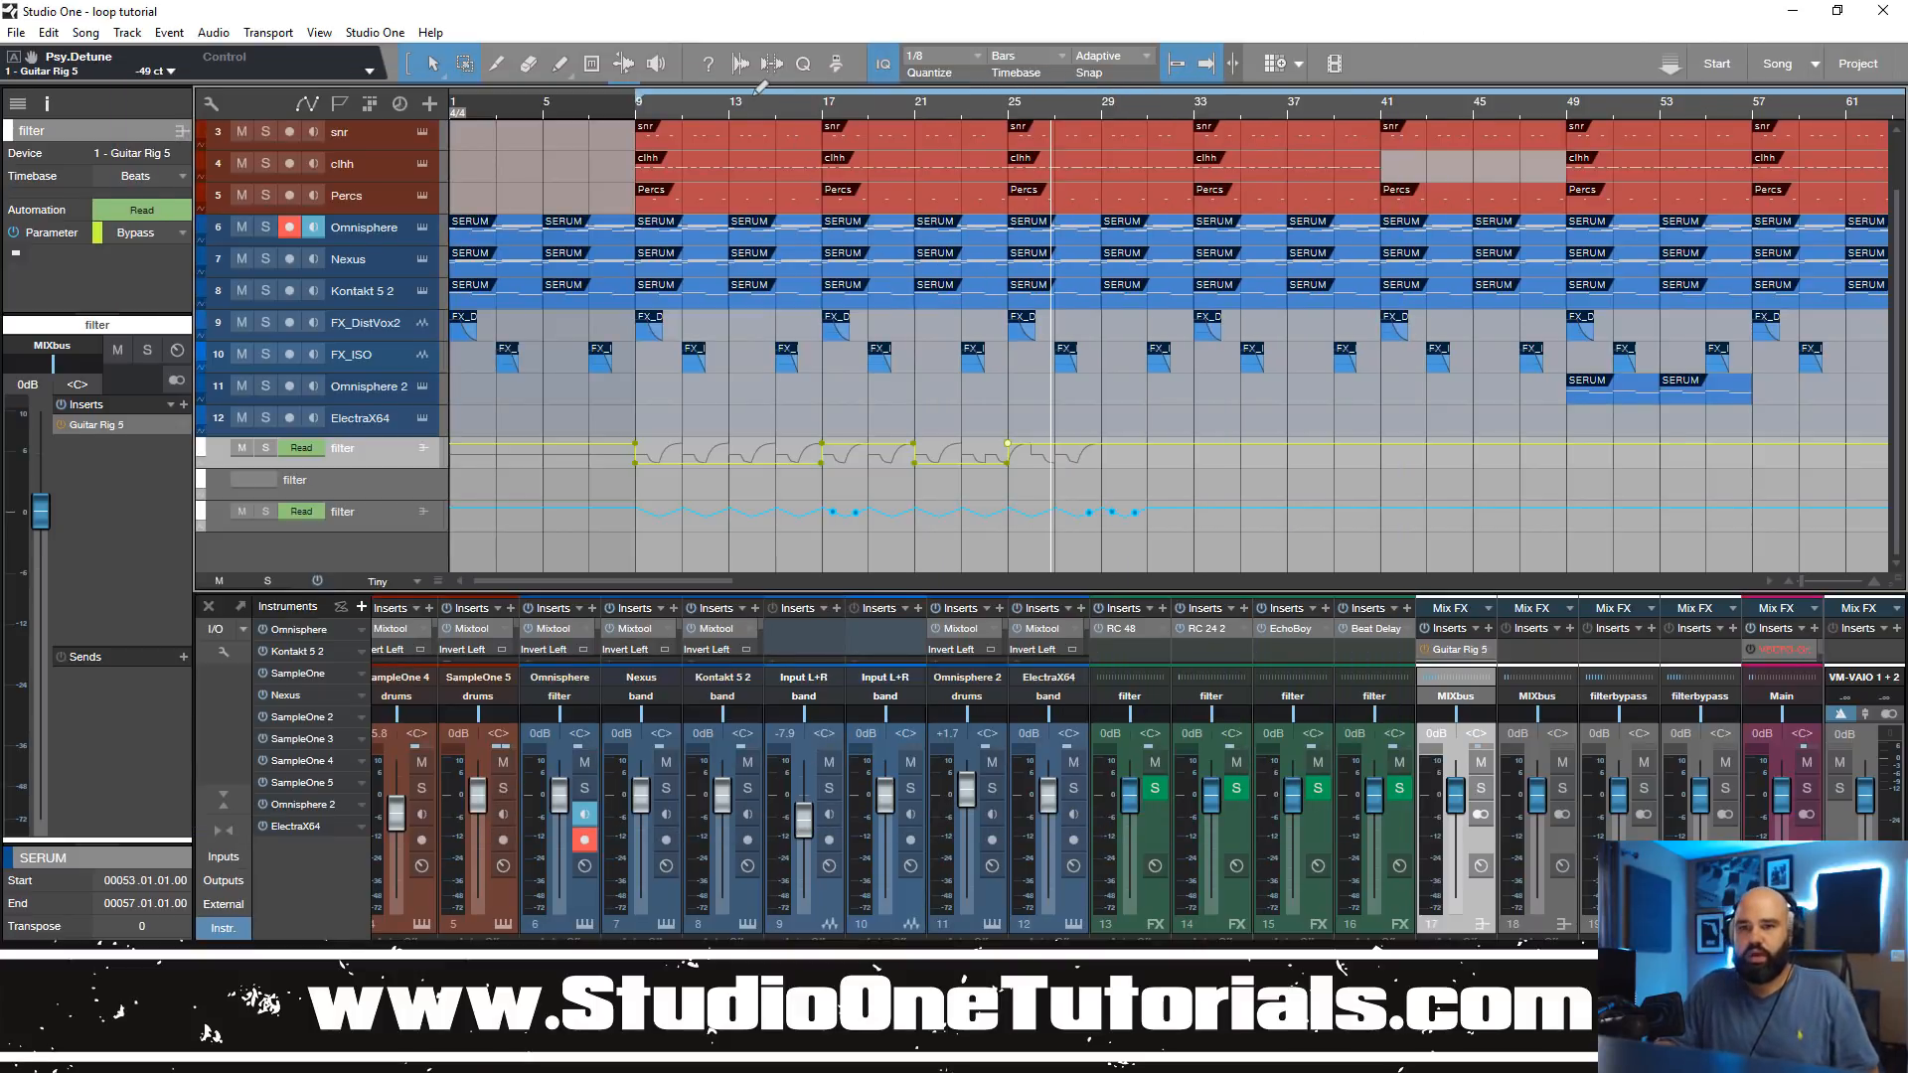
Step: Zoom the timeline out to show the whole song in the arrangement
drag(792, 105, 911, 61)
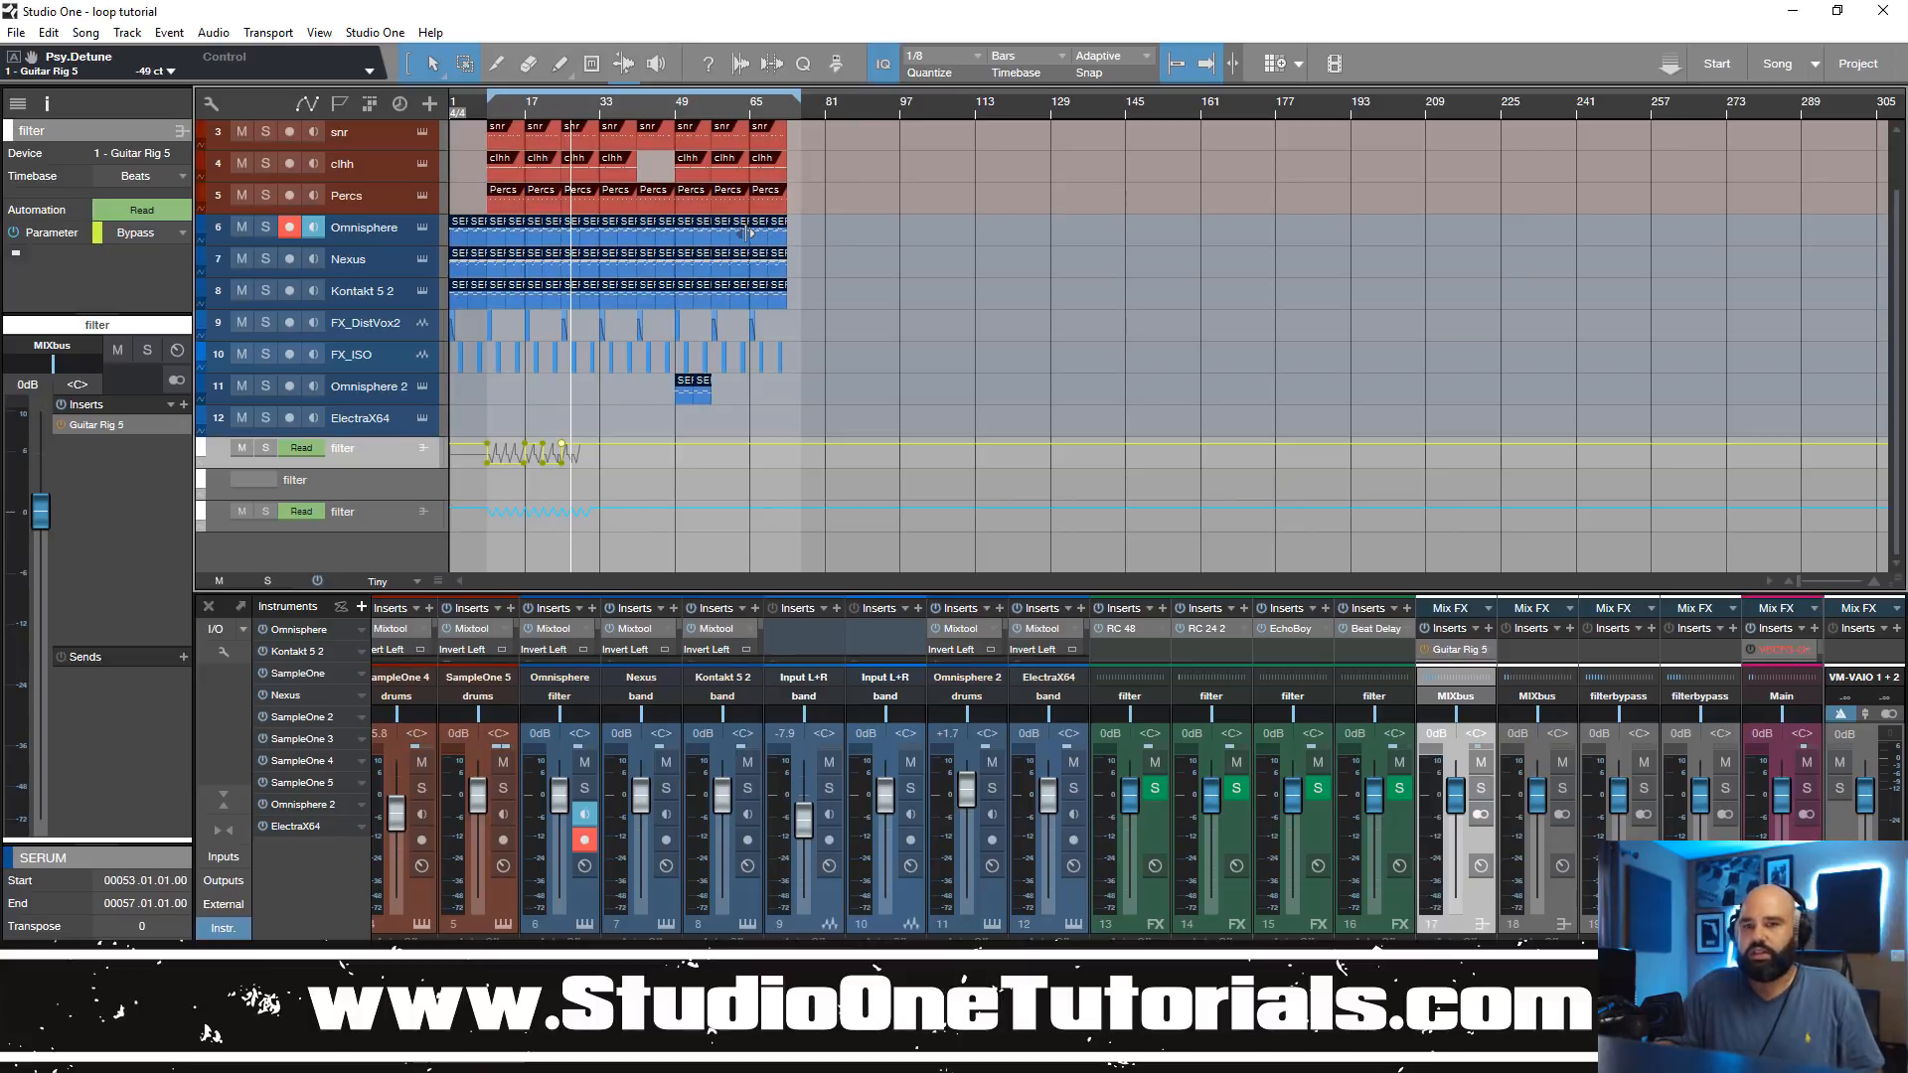